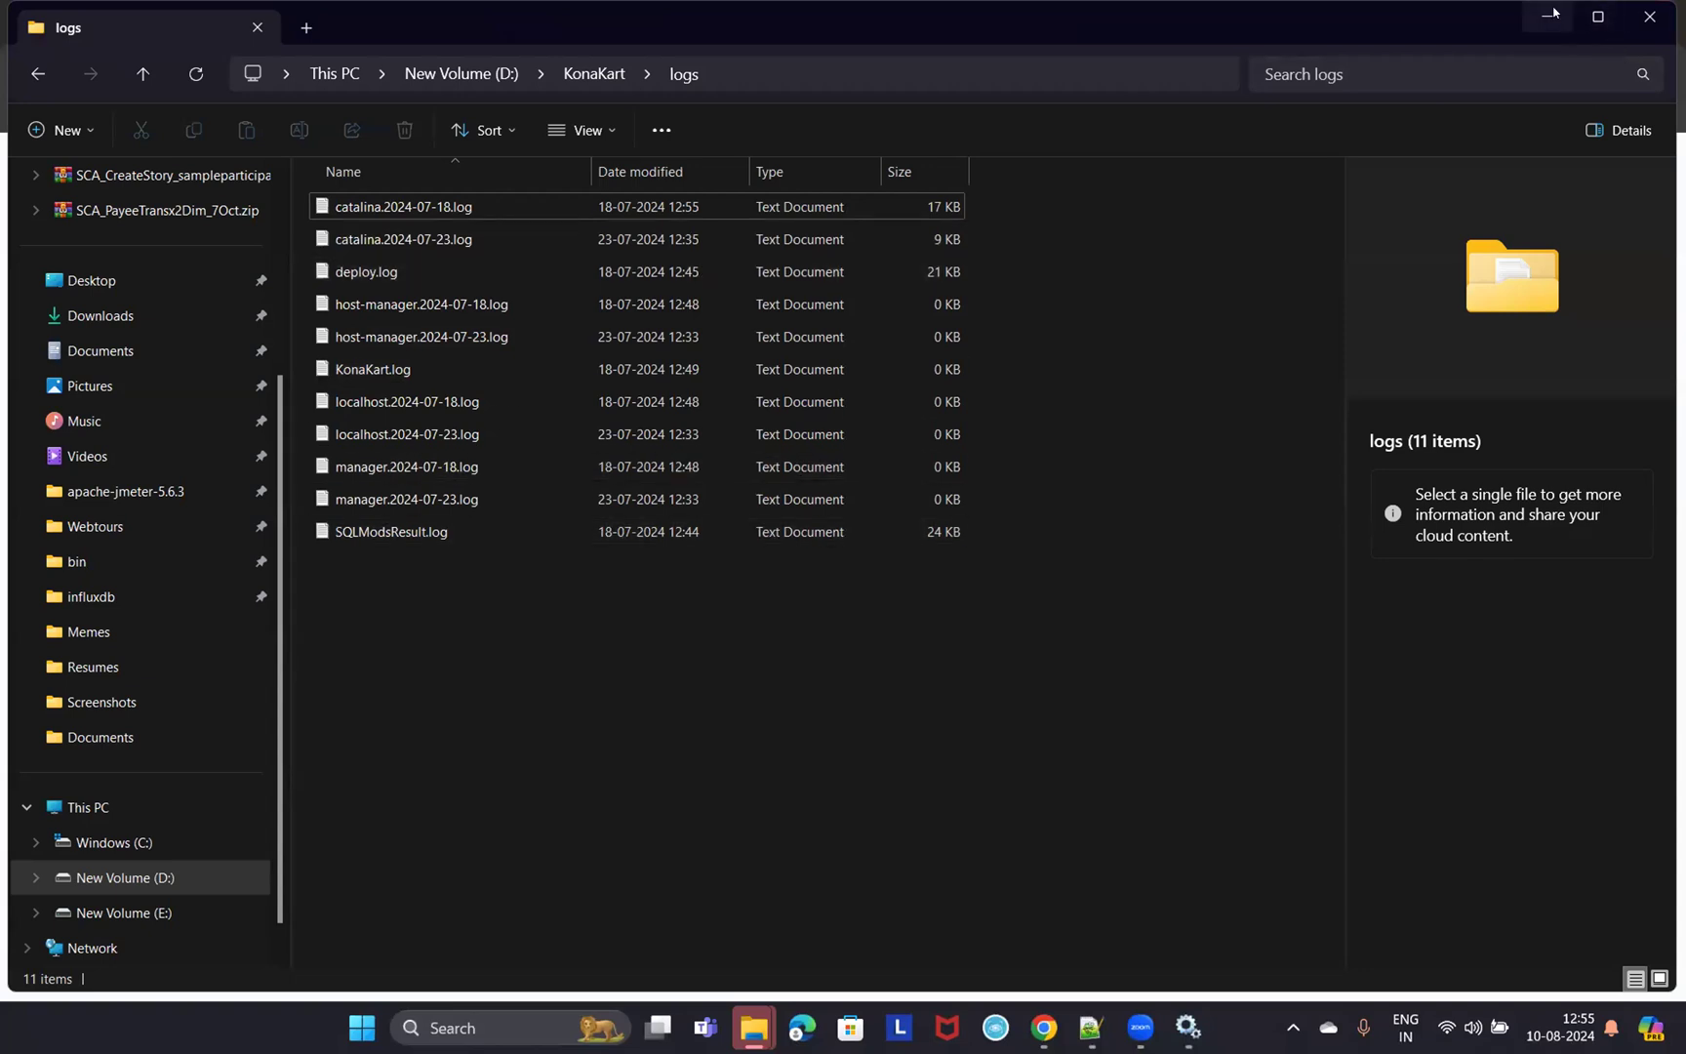
- Minimize the File Explorer window showing D:\KonaKart\logs to reveal the Splunk presentation
{"action": "left_click", "coordinate": [1551, 16]}
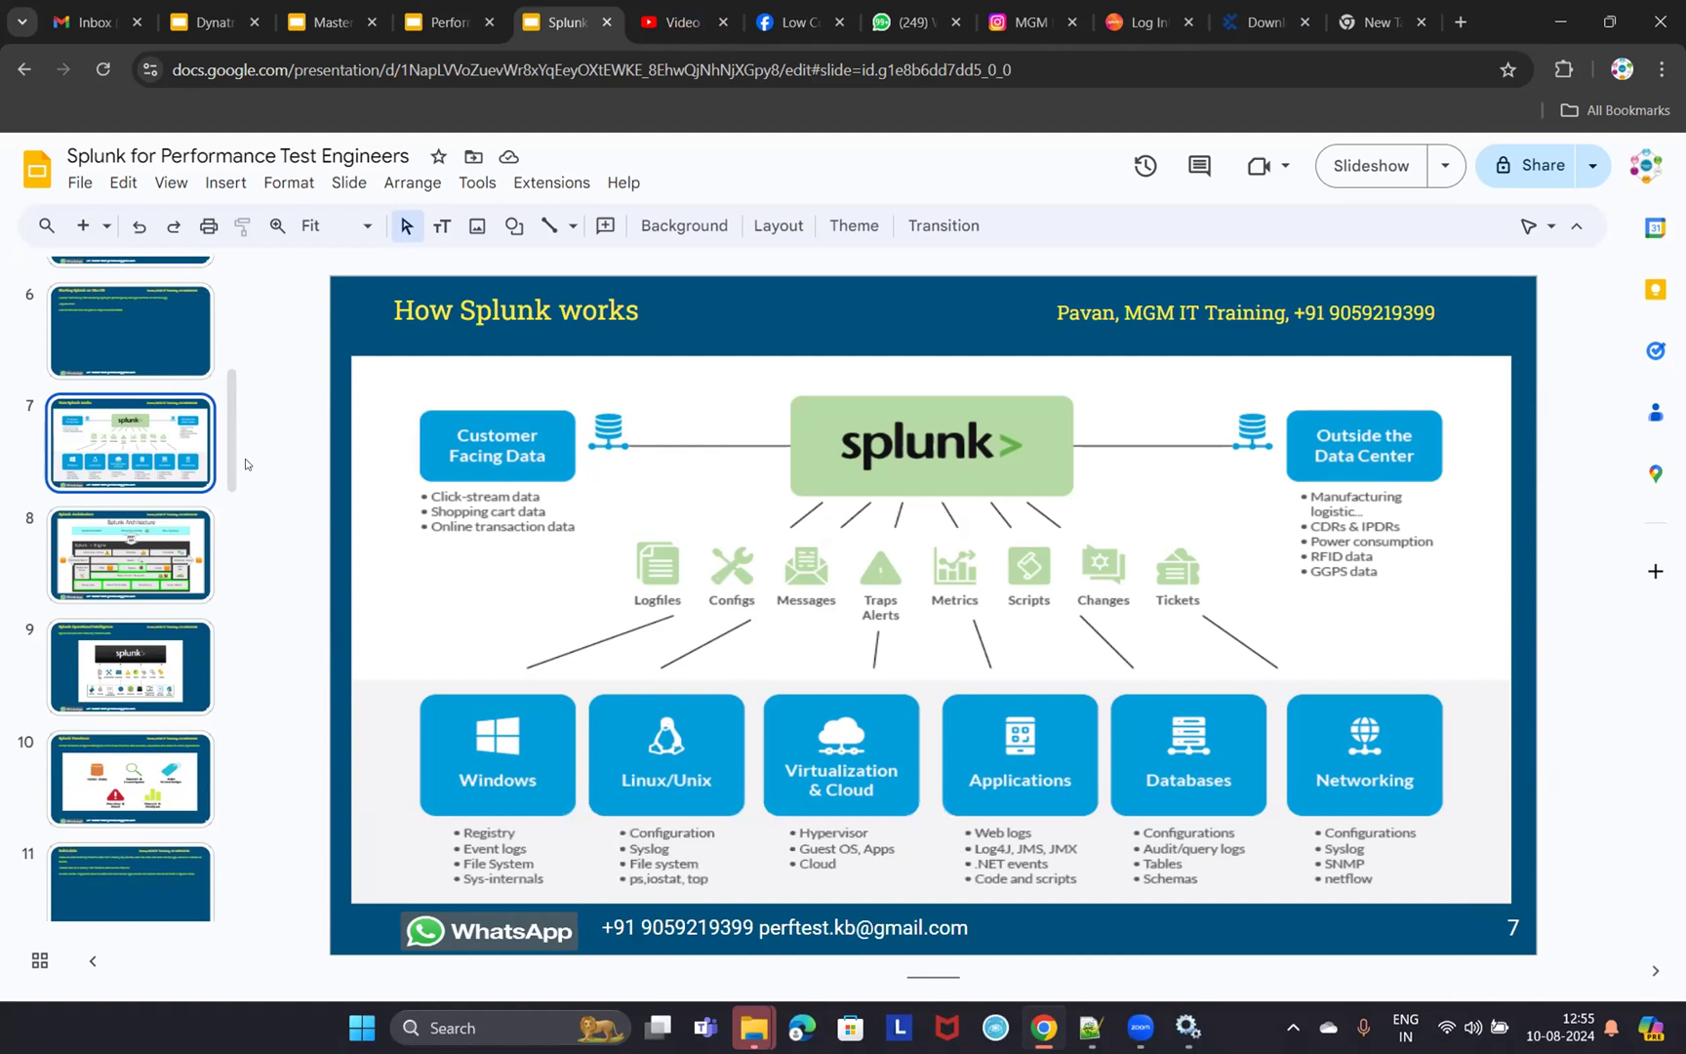
- Show slide 5, the Splunk setup slide, then move to the blank new browser tab for localhost:8000
{"action": "scroll", "coordinate": [154, 415], "scroll_direction": "up", "scroll_amount": 2}
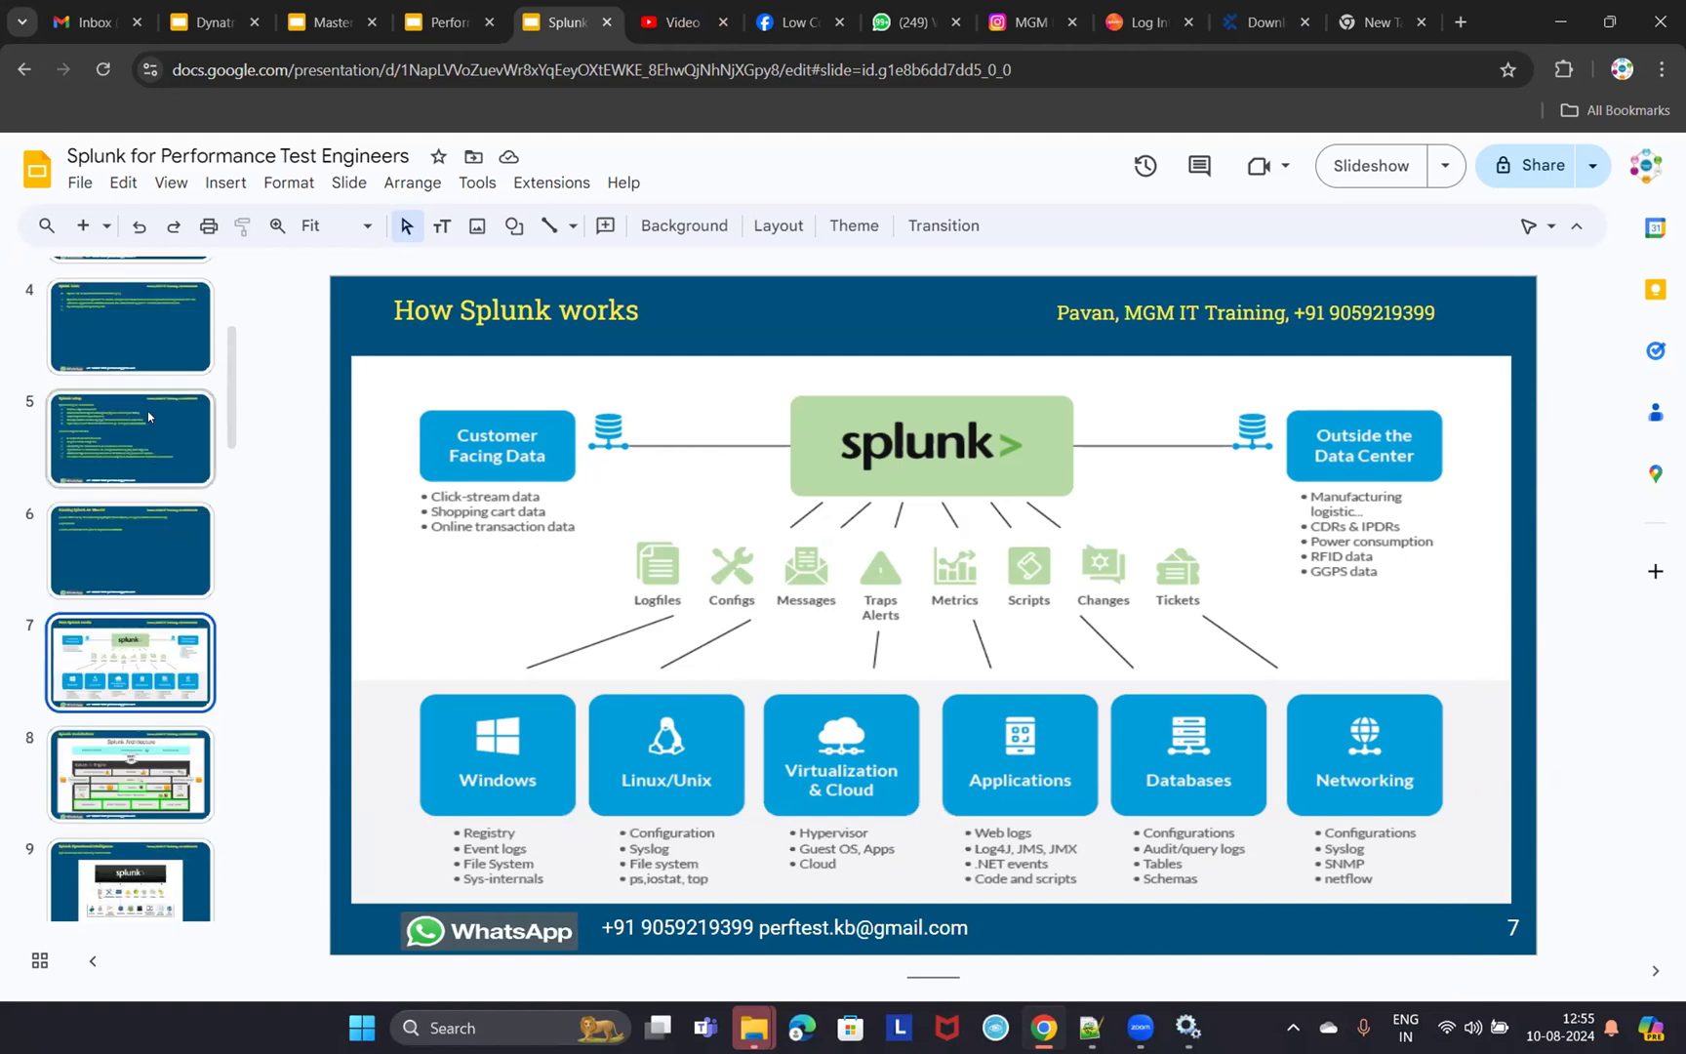
{"action": "left_click", "coordinate": [154, 421]}
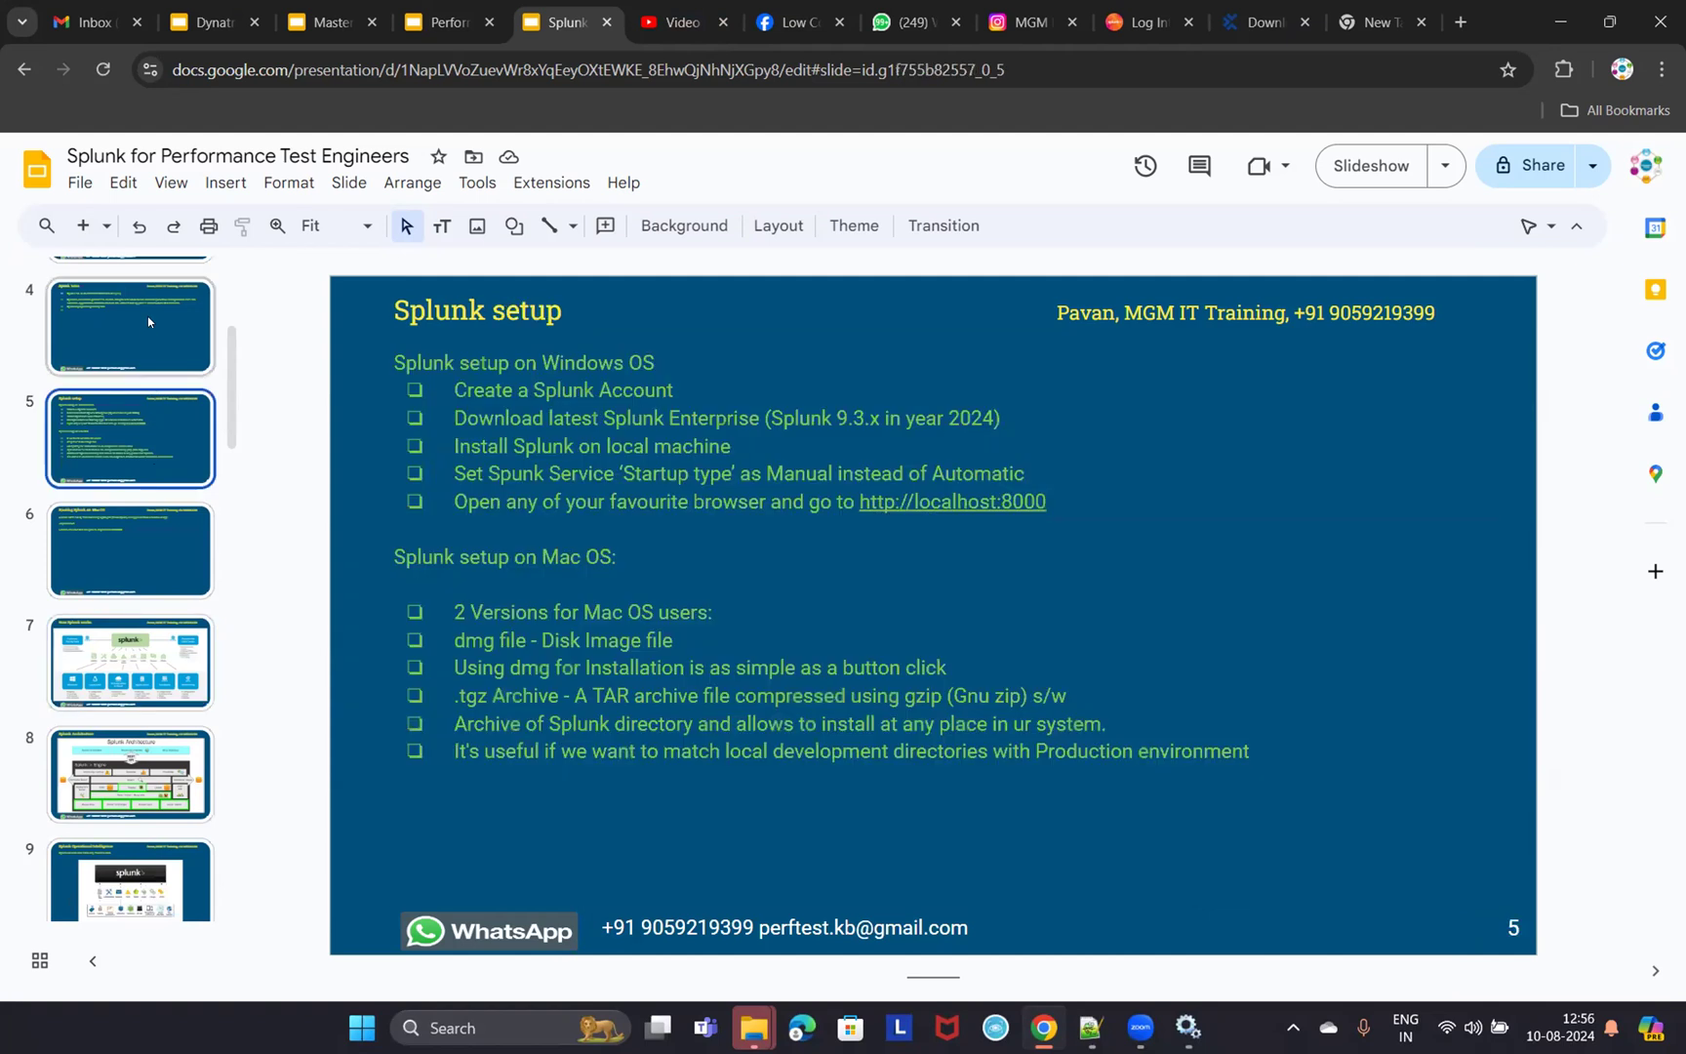
{"action": "left_click", "coordinate": [1144, 25]}
{"action": "left_click", "coordinate": [1383, 23]}
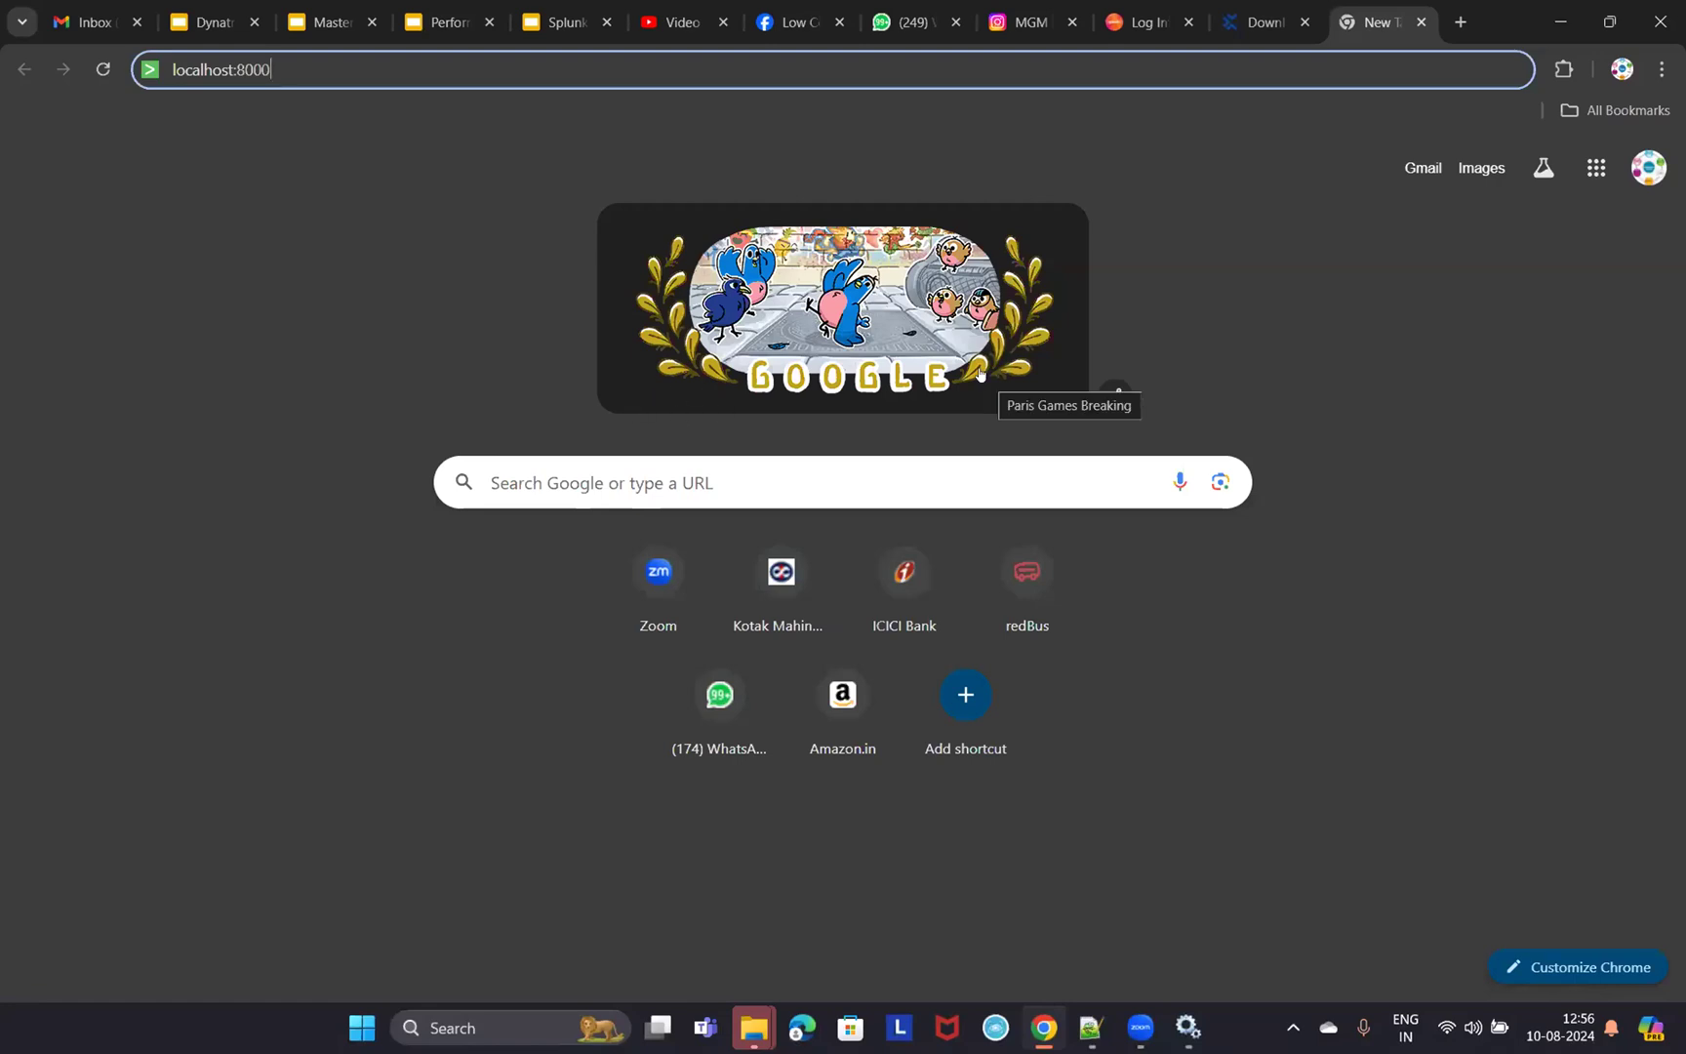
- Load localhost:8000, log in with the Splunk username and password, and launch Search & Reporting
{"action": "key", "text": "Return"}
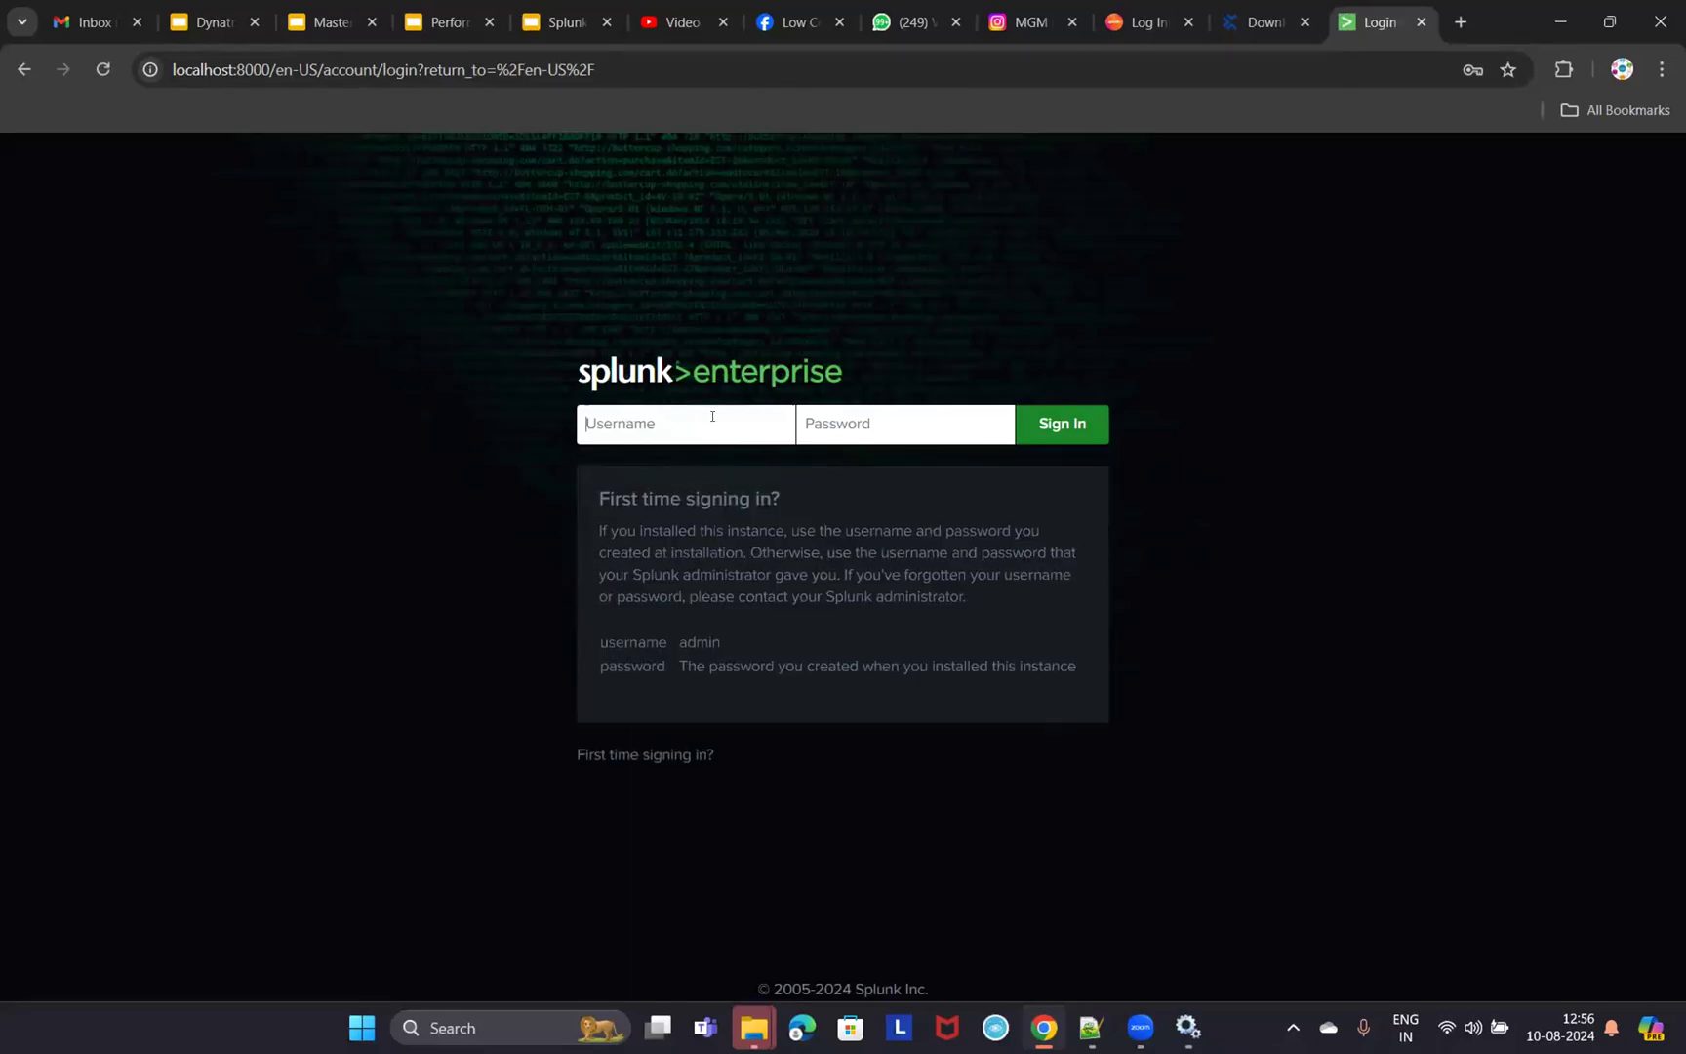
{"action": "type", "text": "pavan"}
{"action": "key", "text": "Tab"}
{"action": "type", "text": "•••••••••"}
{"action": "key", "text": "Return"}
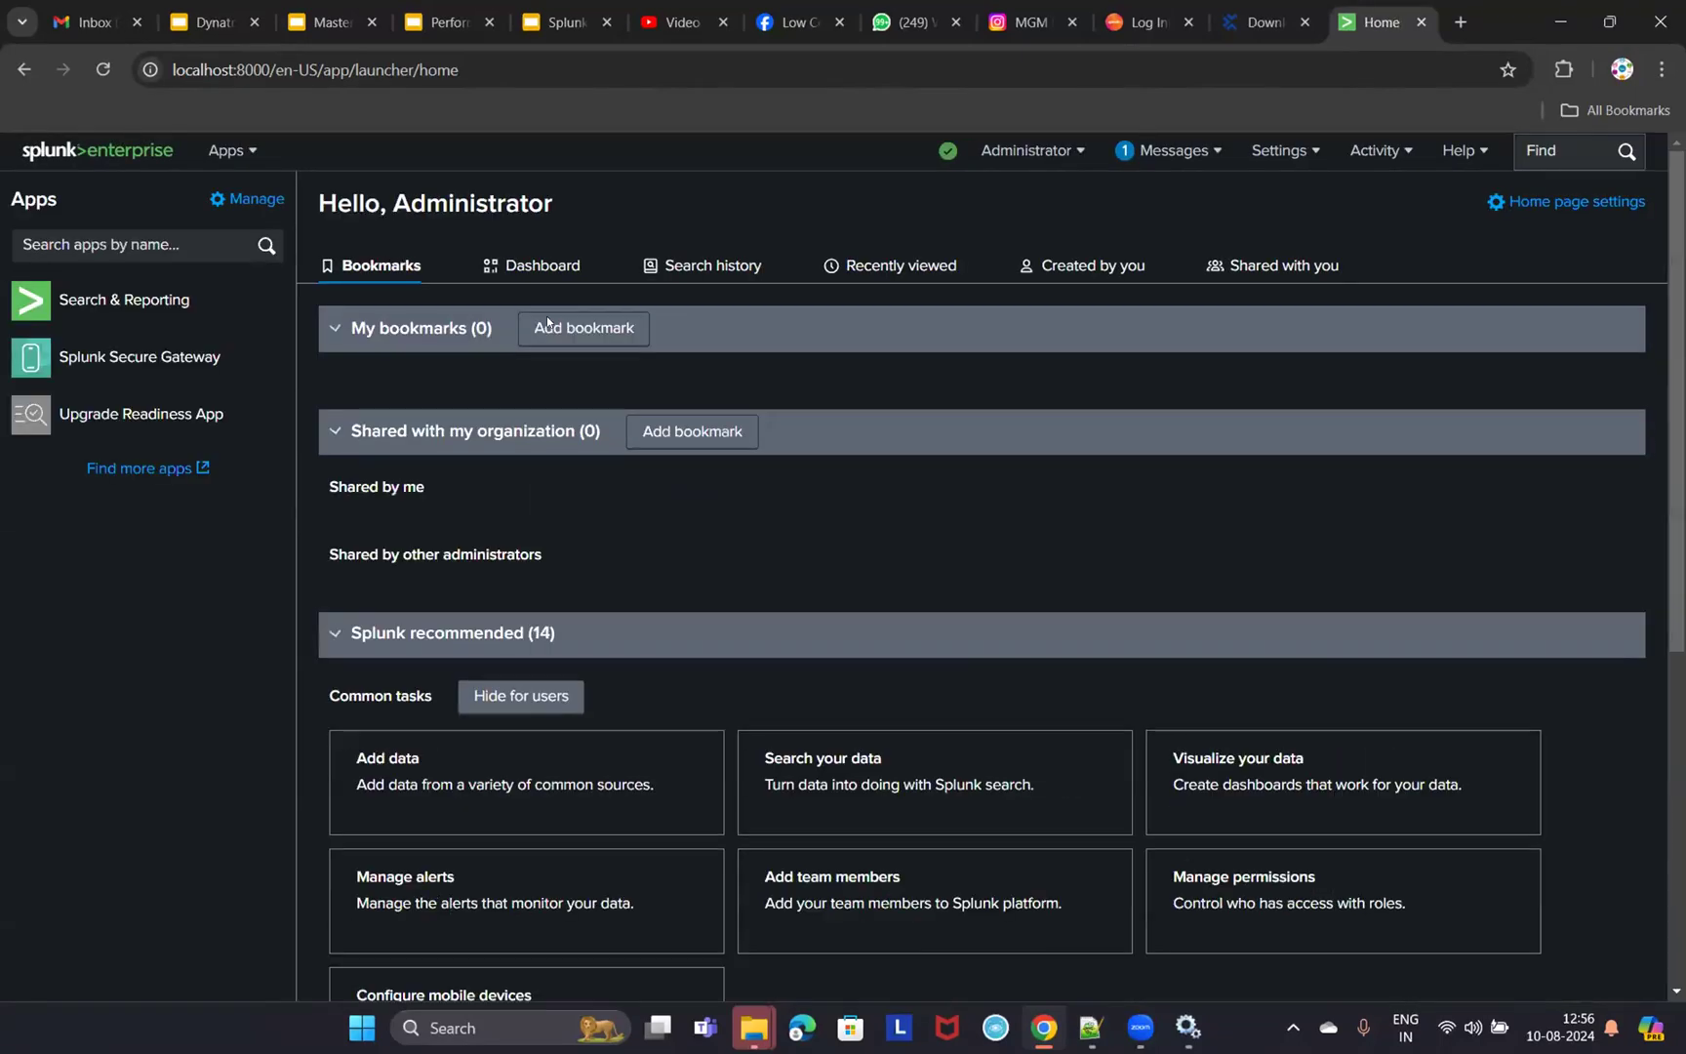
{"action": "left_click", "coordinate": [115, 304]}
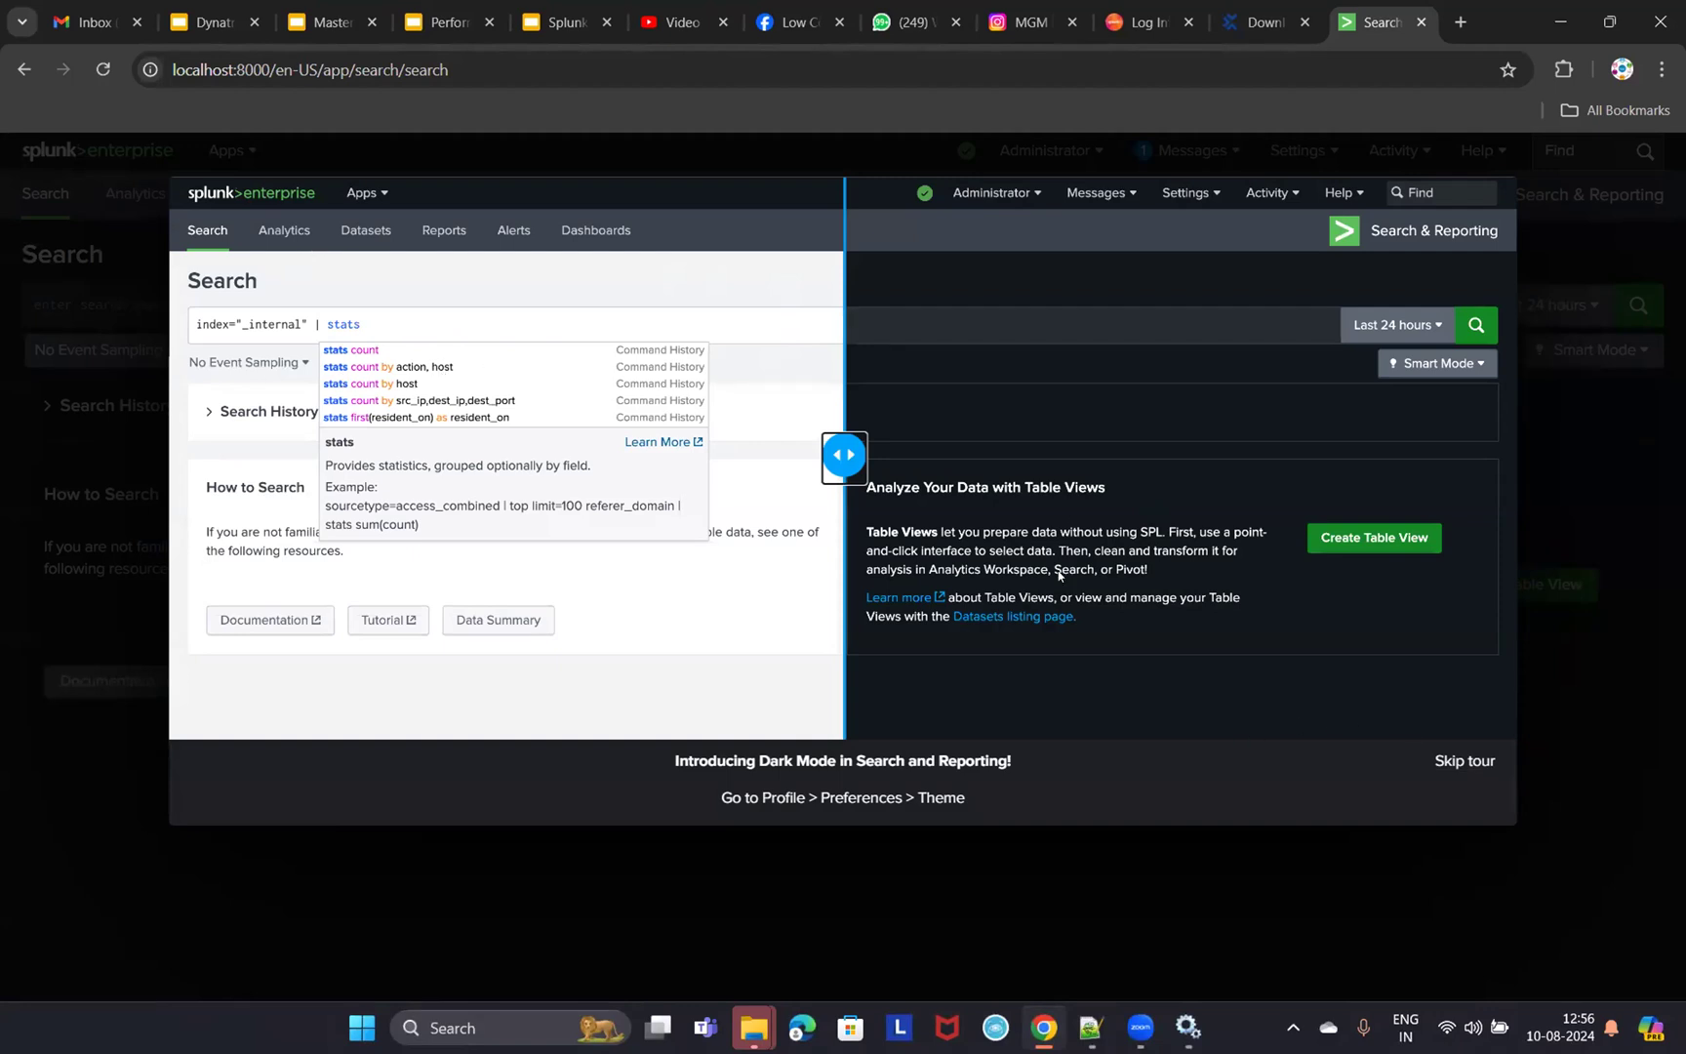
- Skip the Dark Mode tour and put the cursor in the Search bar
{"action": "left_click", "coordinate": [1442, 763]}
{"action": "left_click", "coordinate": [146, 303]}
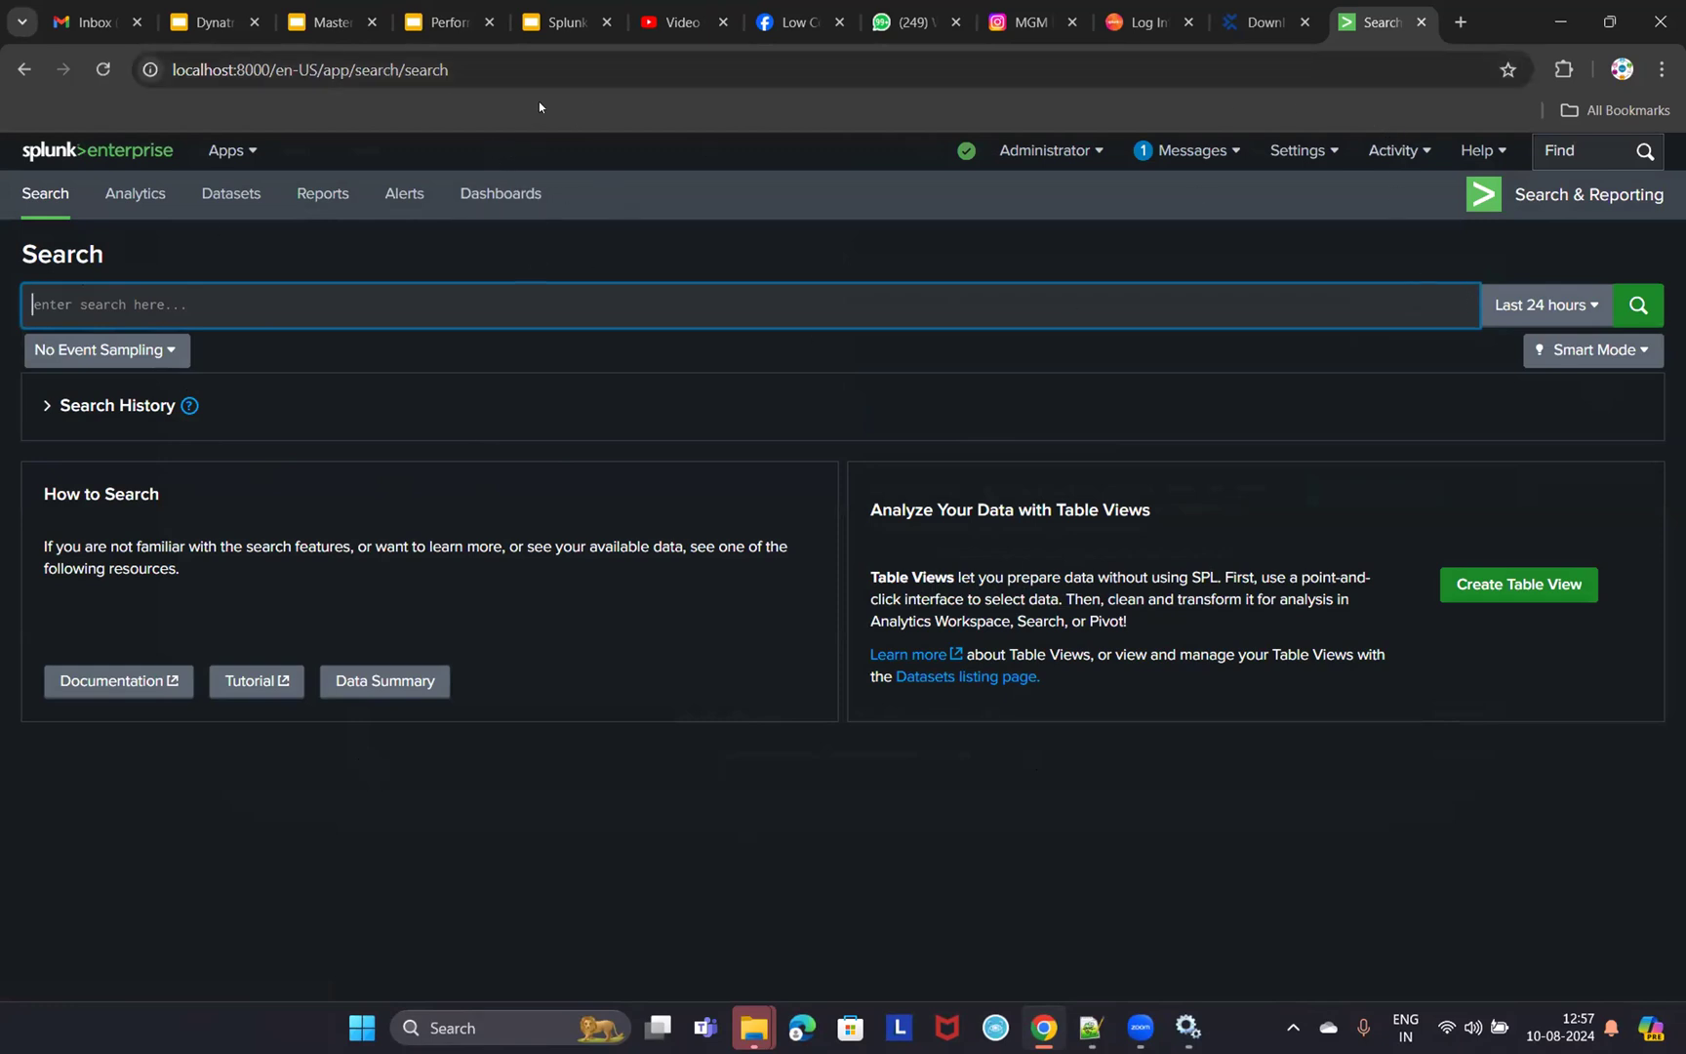
- Return to the Splunk setup slide, then open a new Google tab with the search box focused
{"action": "left_click", "coordinate": [576, 22]}
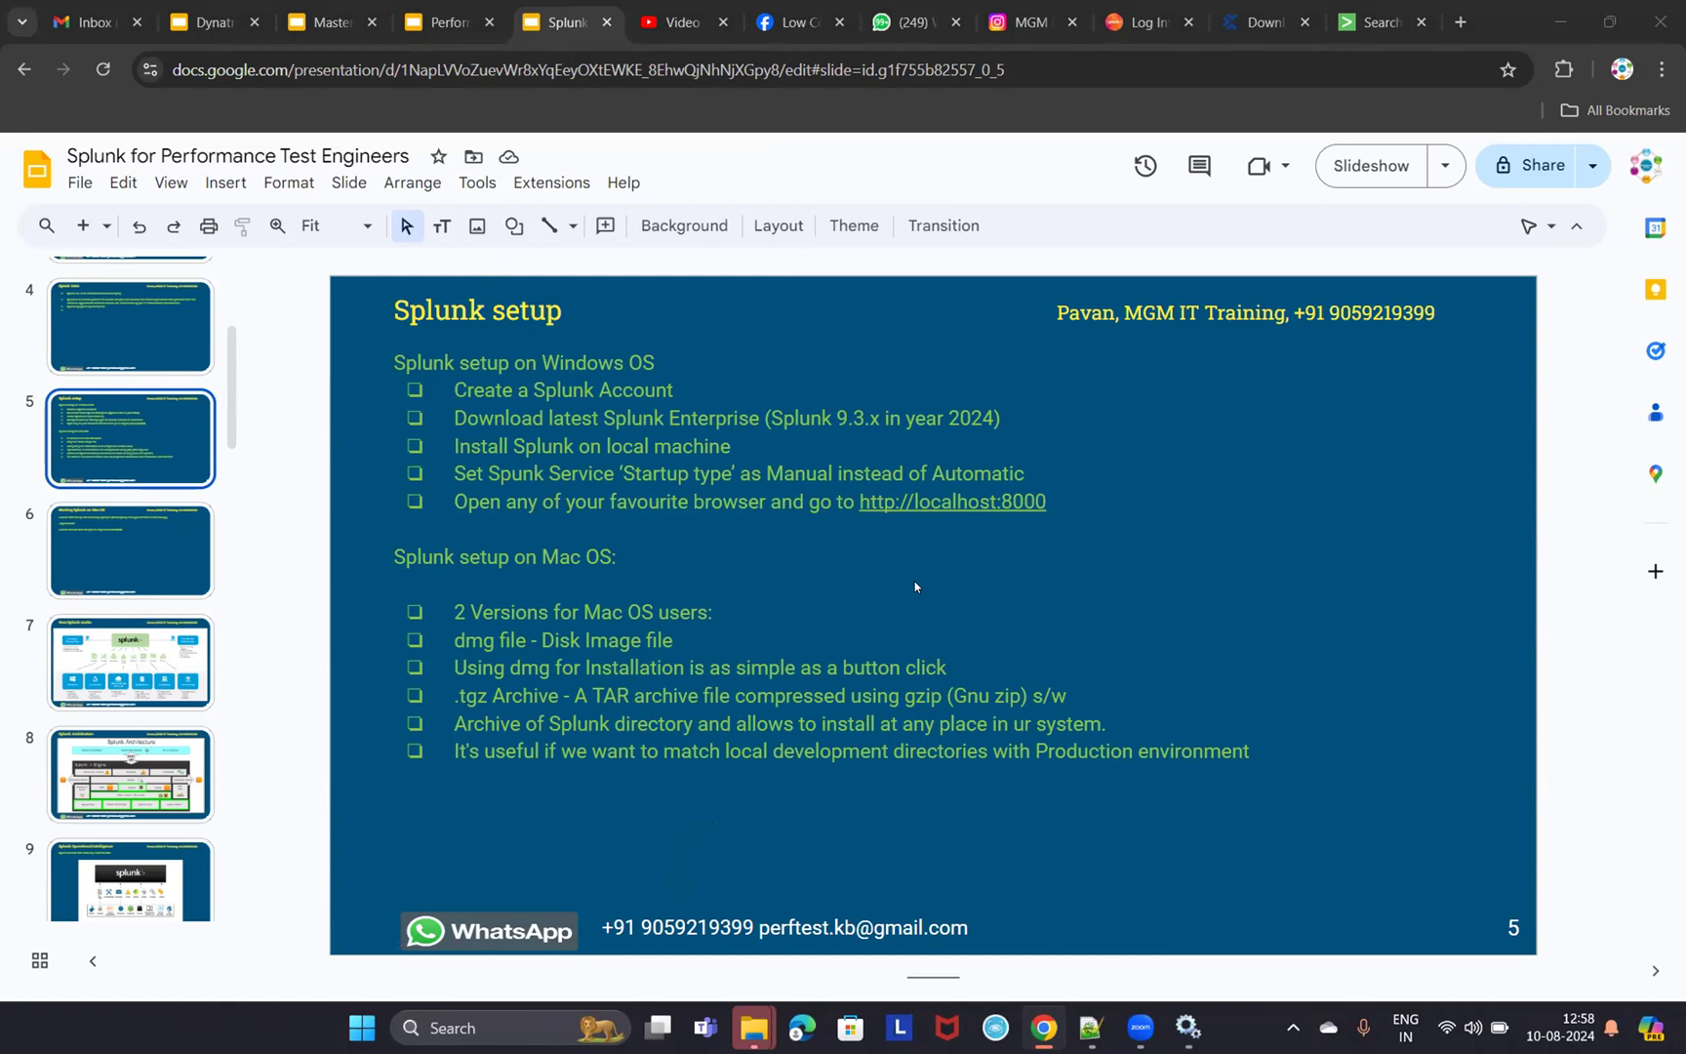
{"action": "left_click", "coordinate": [582, 393]}
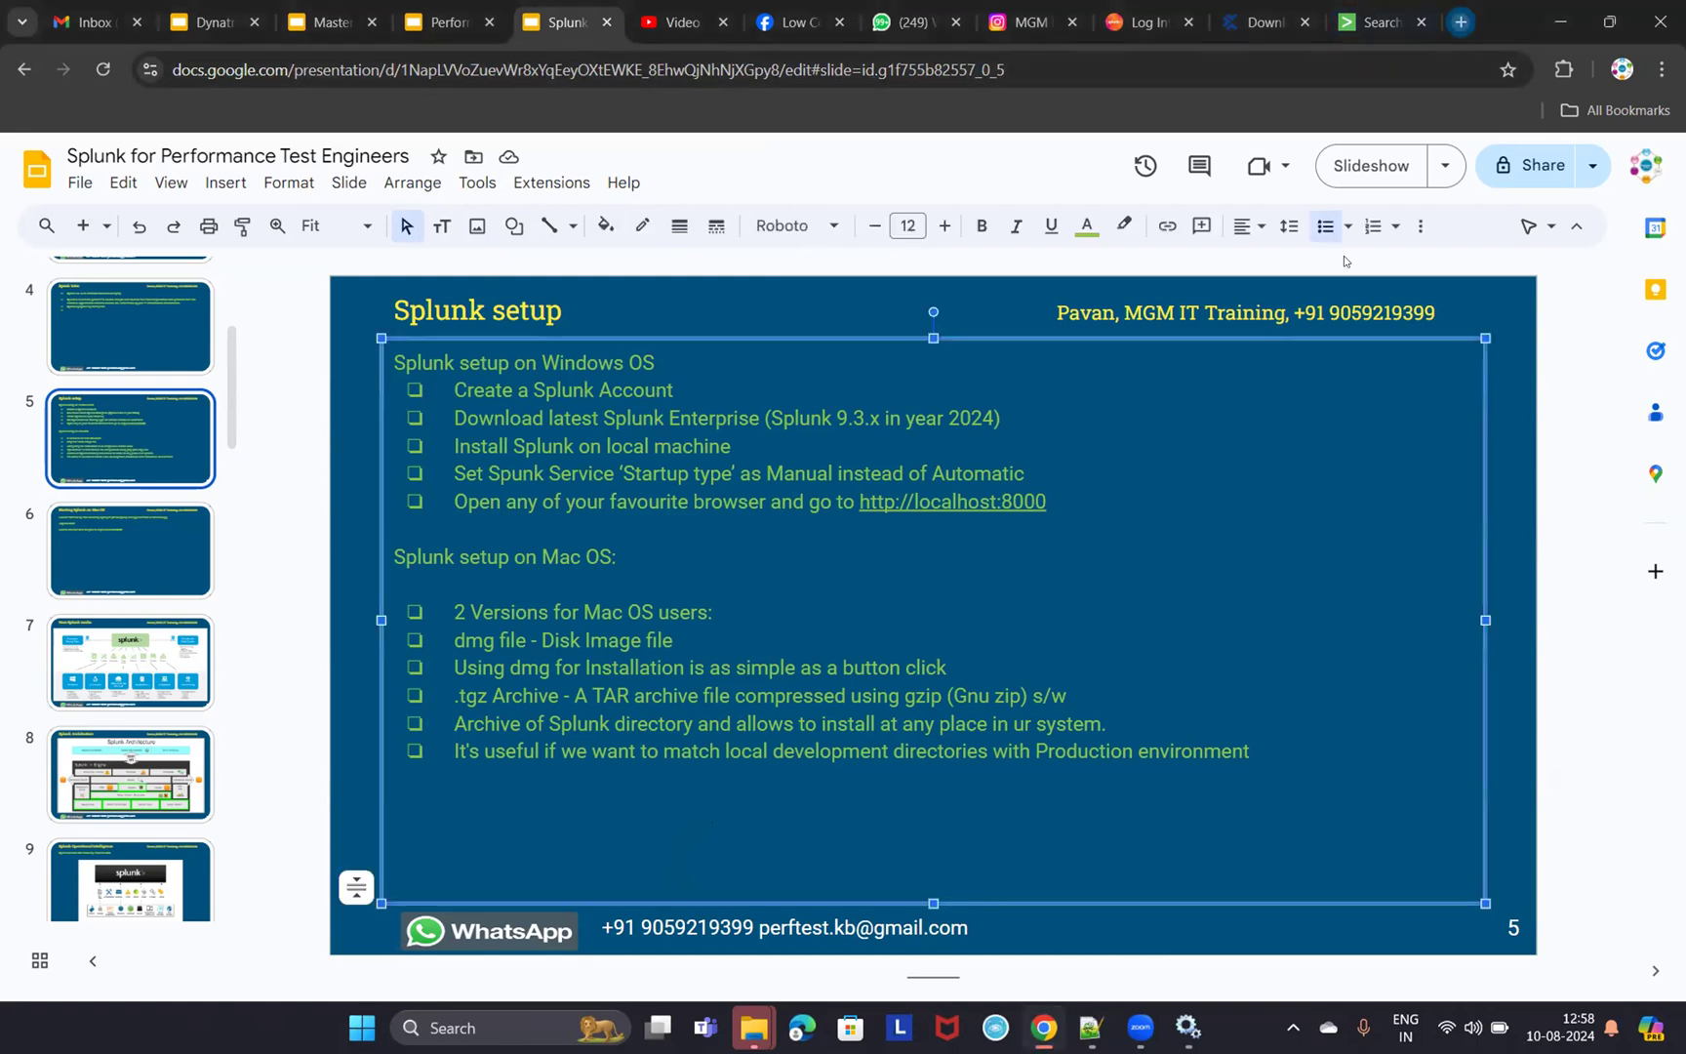
{"action": "key", "text": "ctrl+t"}
{"action": "left_click", "coordinate": [915, 482]}
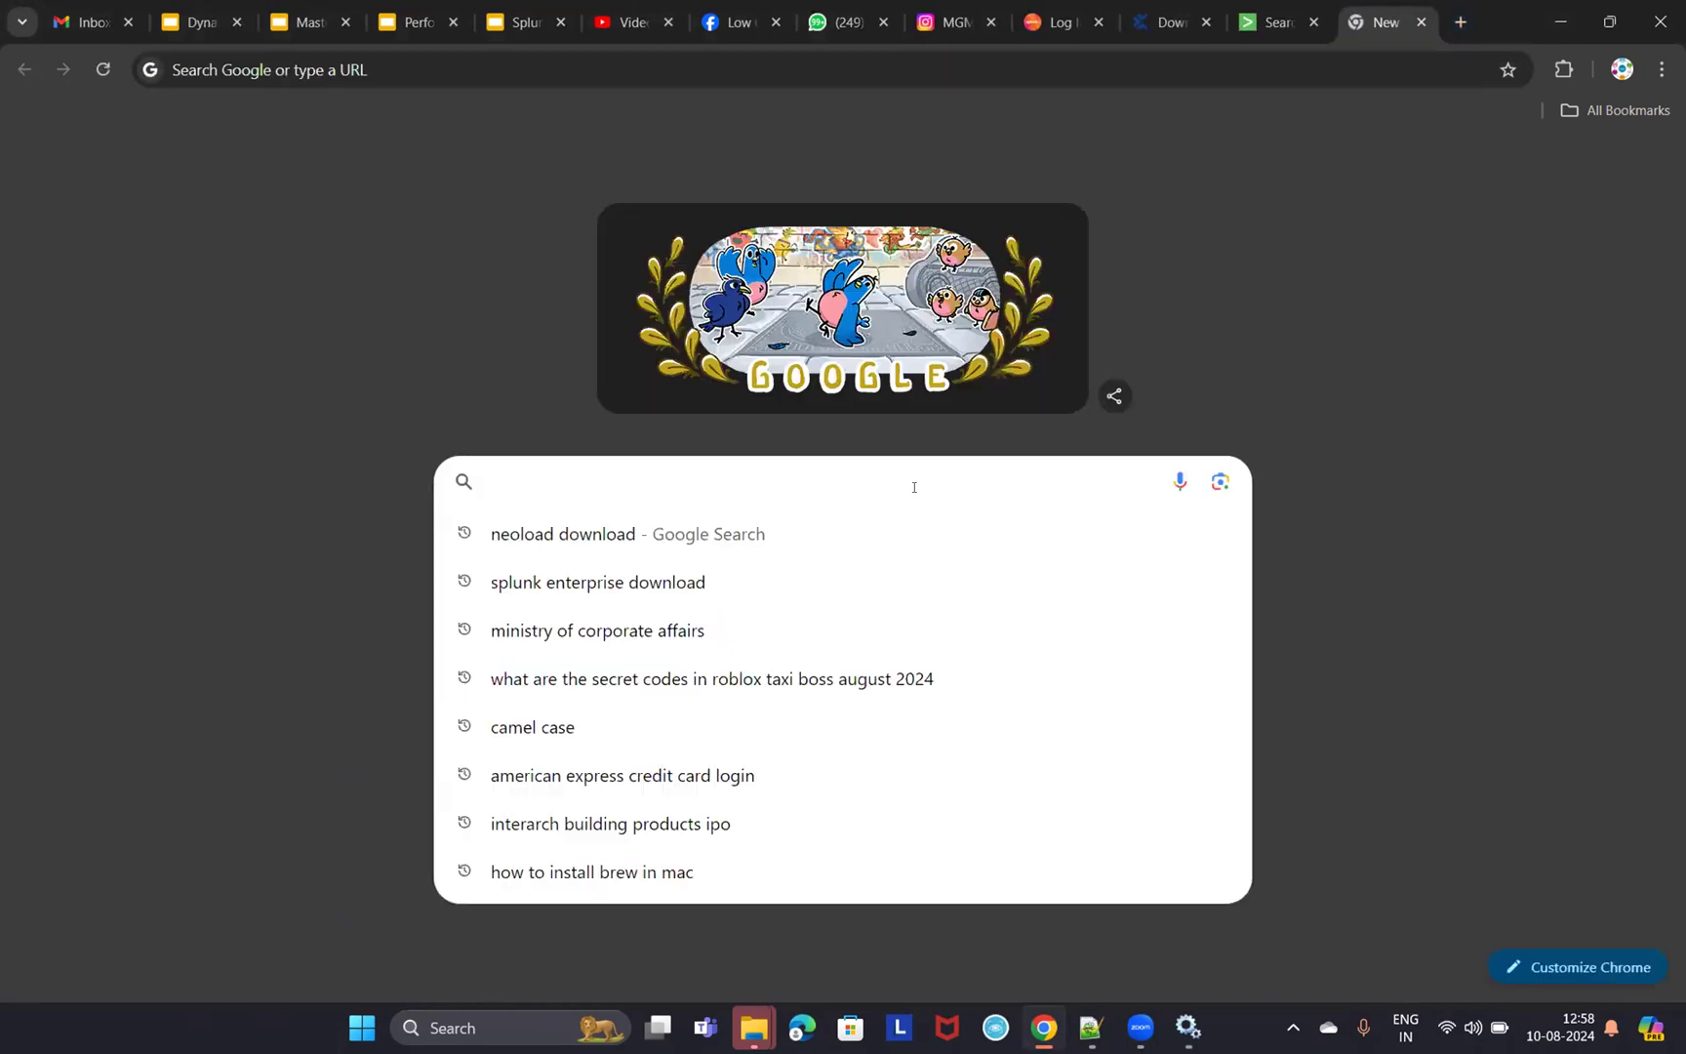
- Google 'splunk free trail' and open the 'Free Trials & Downloads | Splunk' result
{"action": "type", "text": "splunk"}
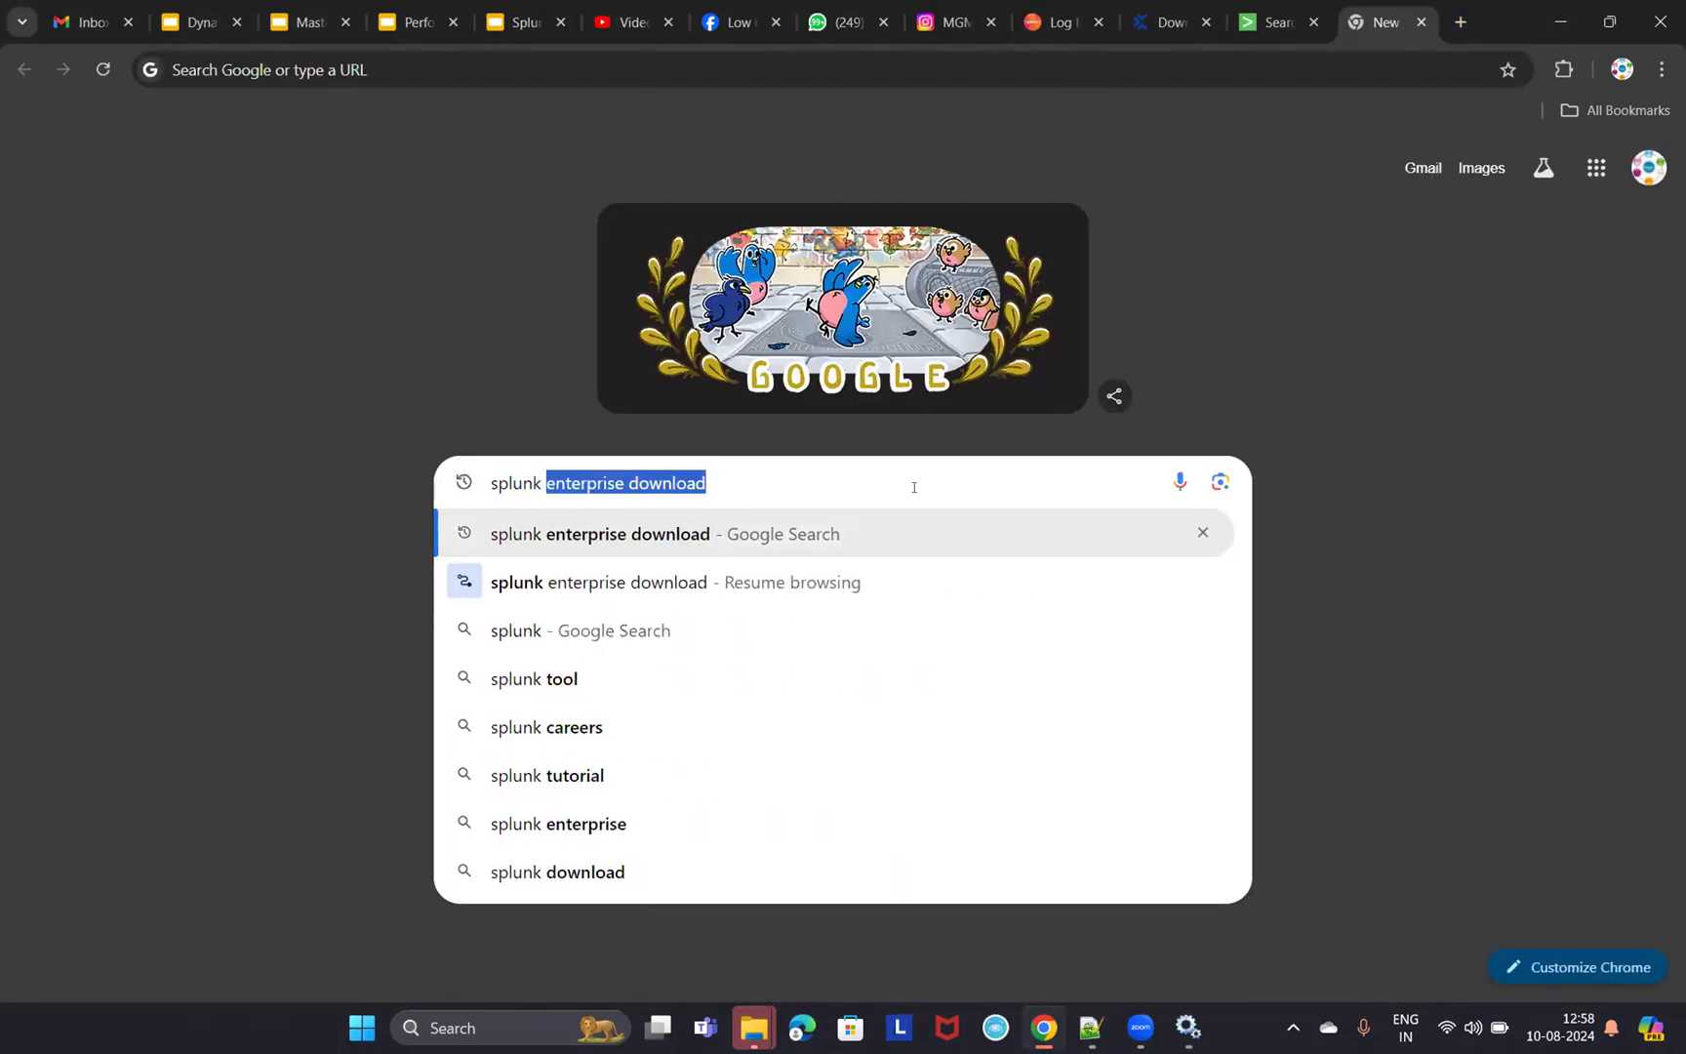
{"action": "type", "text": "tr"}
{"action": "key", "text": "BackSpace"}
{"action": "key", "text": "BackSpace"}
{"action": "type", "text": "free t"}
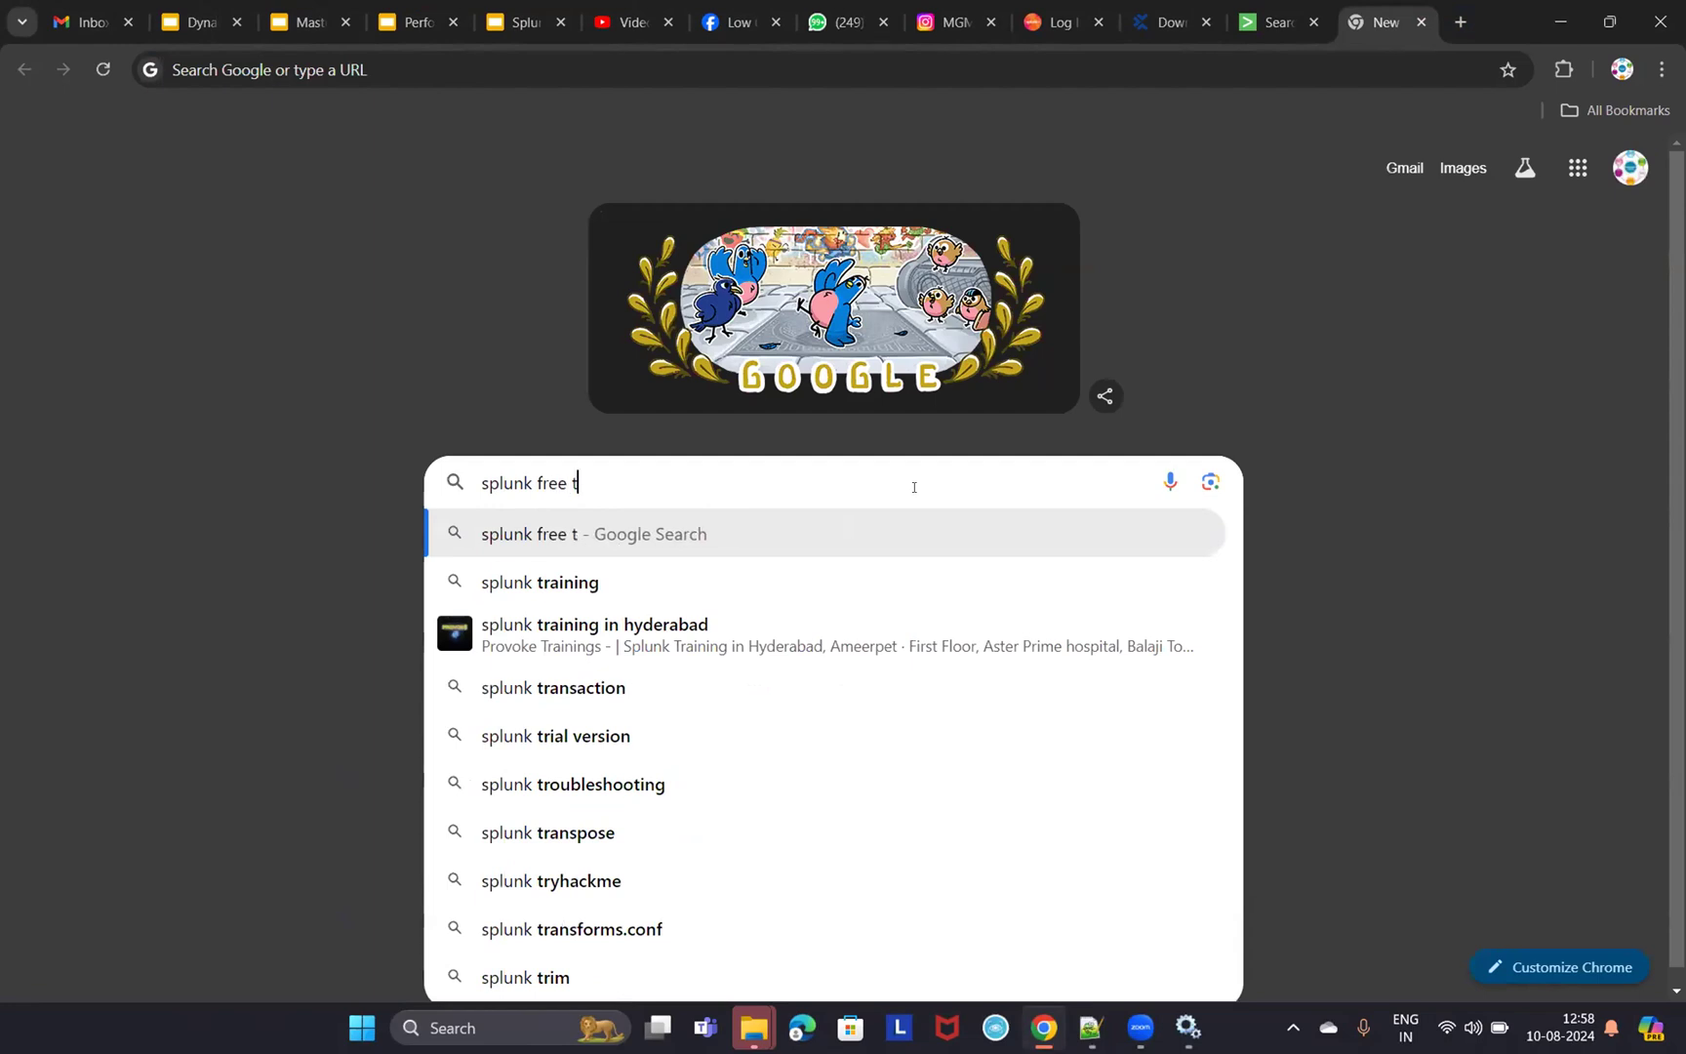
{"action": "type", "text": "rail"}
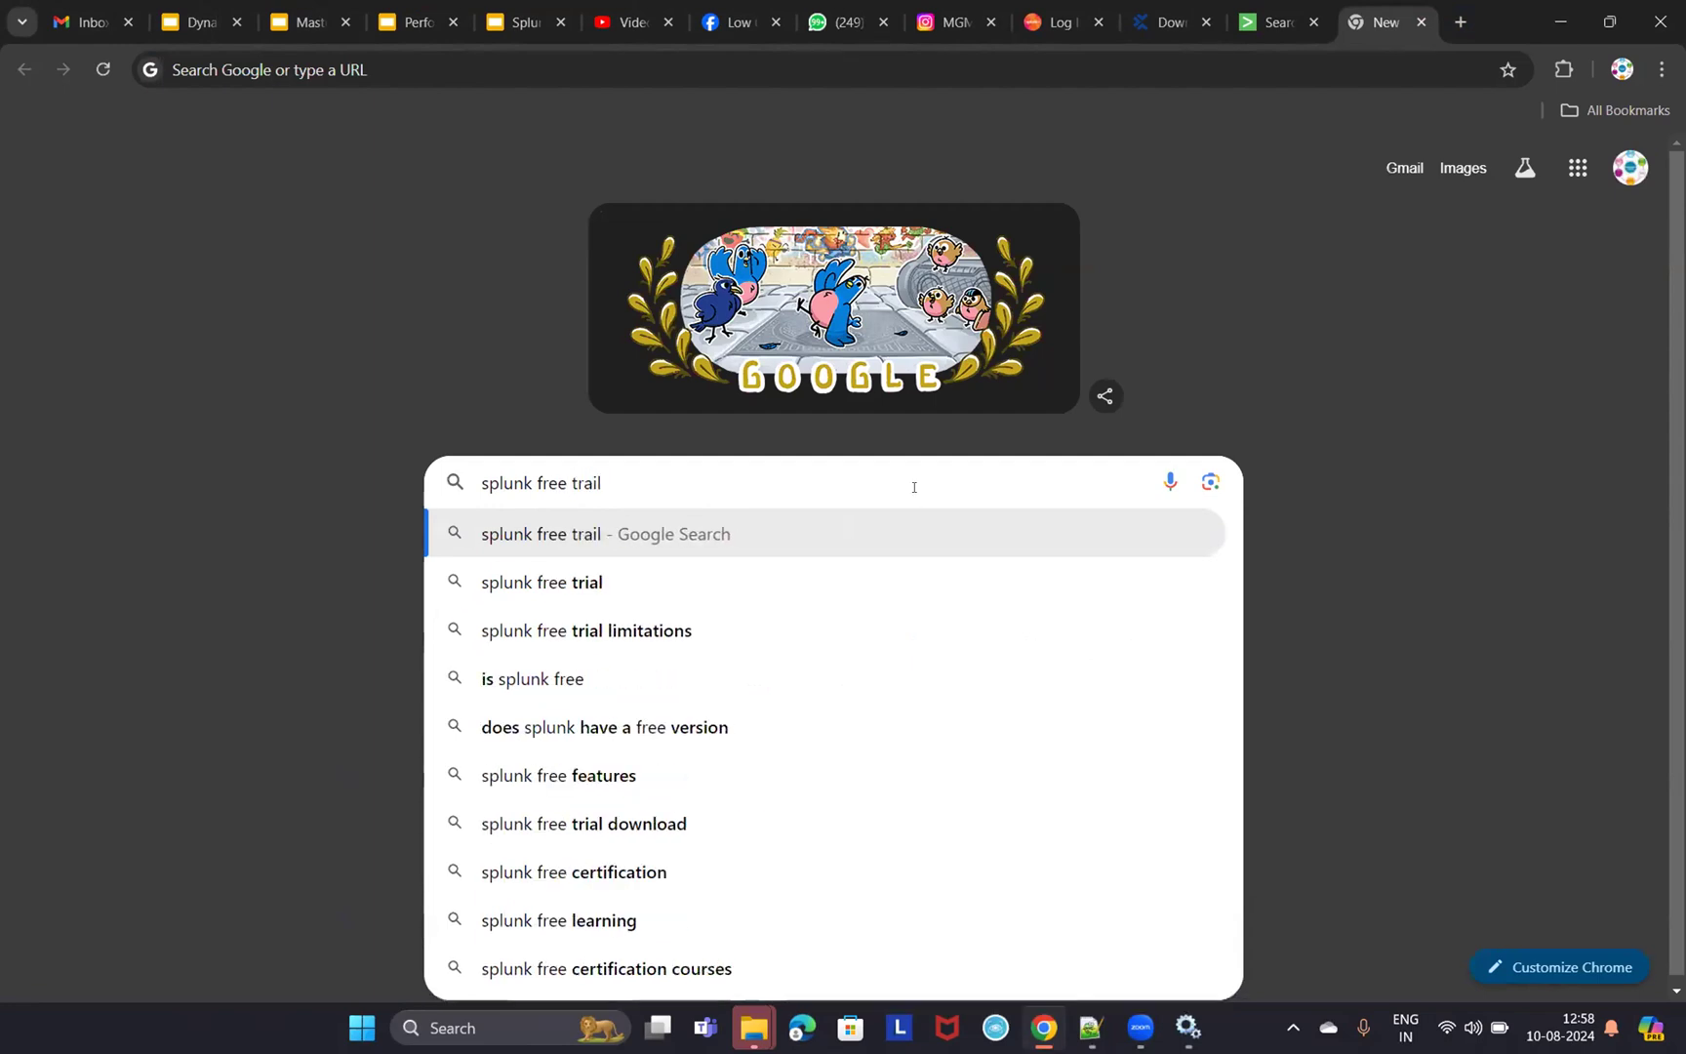
{"action": "key", "text": "Return"}
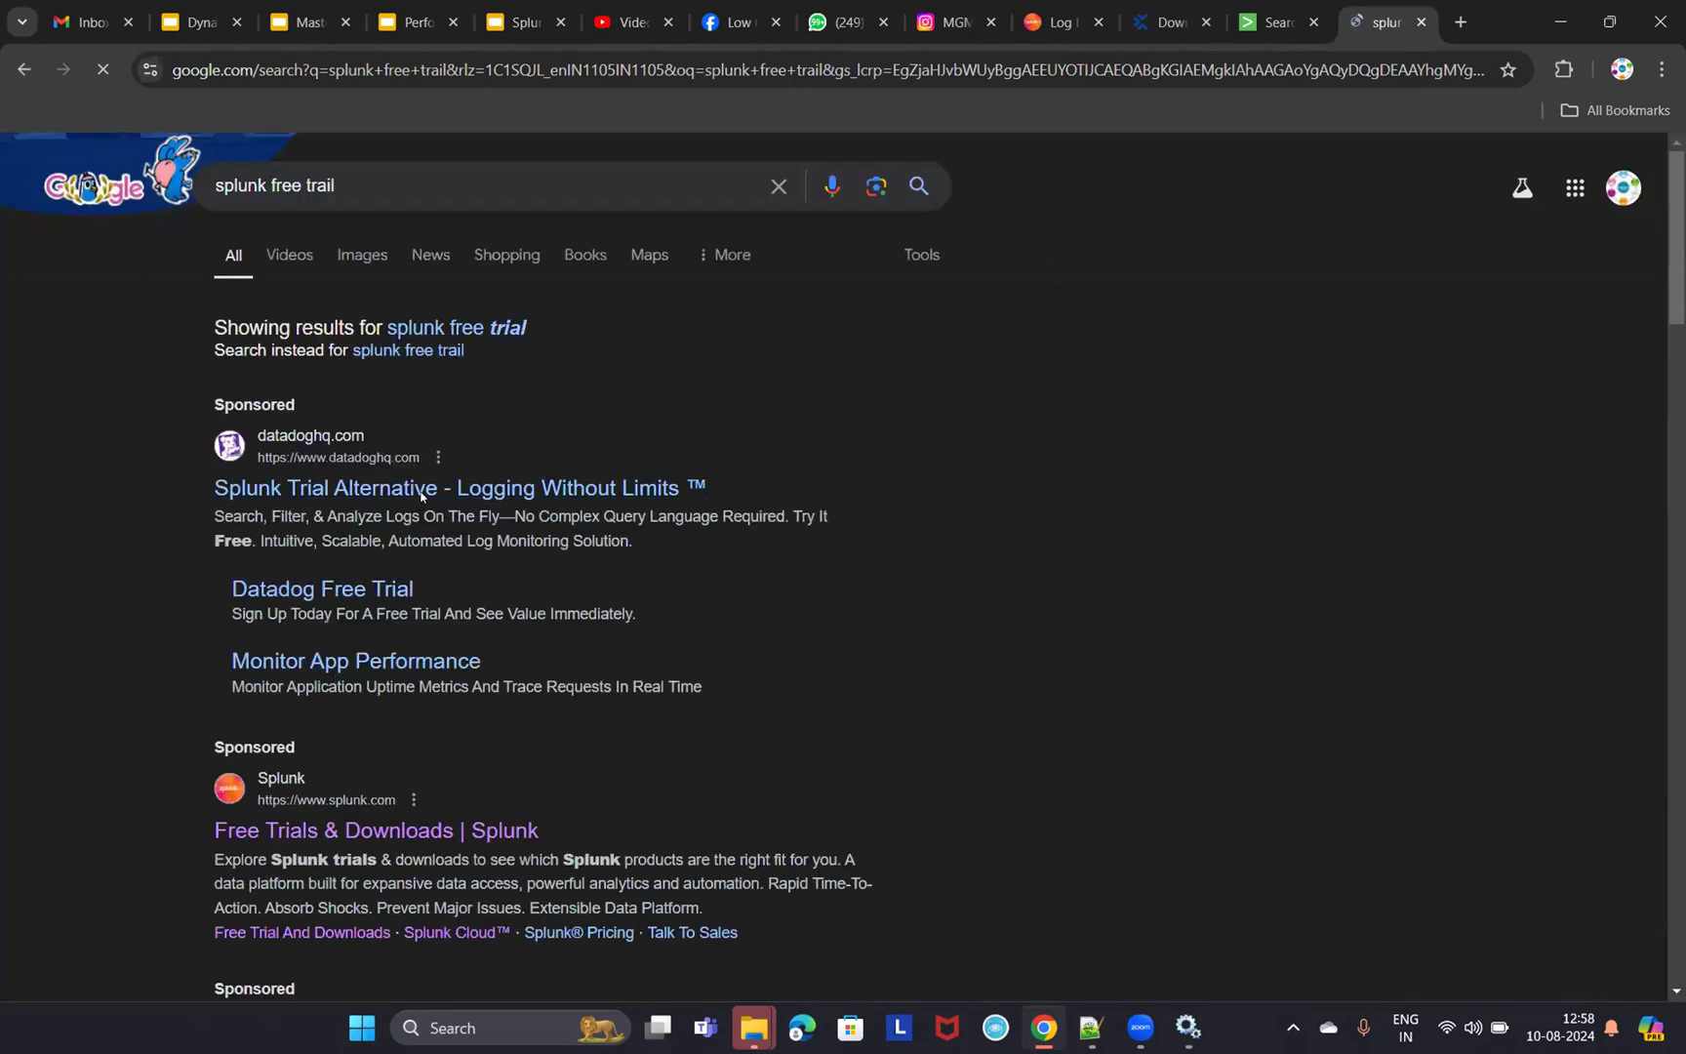
{"action": "scroll", "coordinate": [649, 683], "scroll_direction": "down", "scroll_amount": 2}
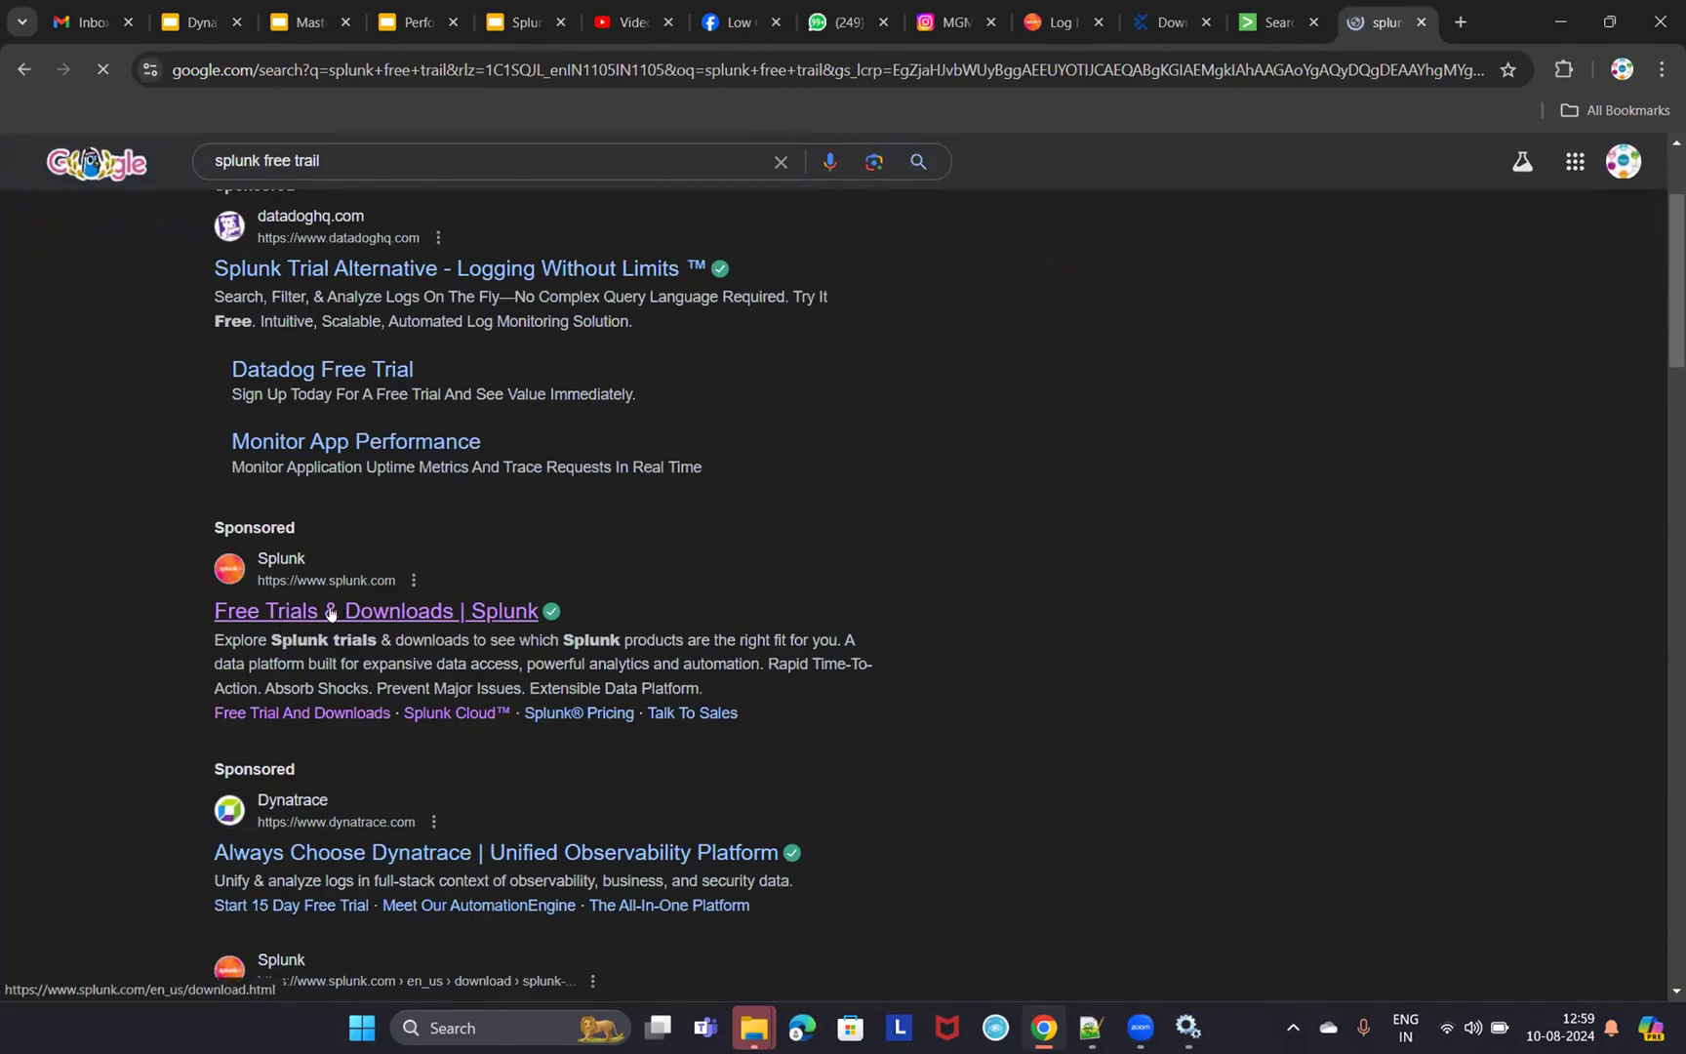
{"action": "left_click", "coordinate": [387, 613]}
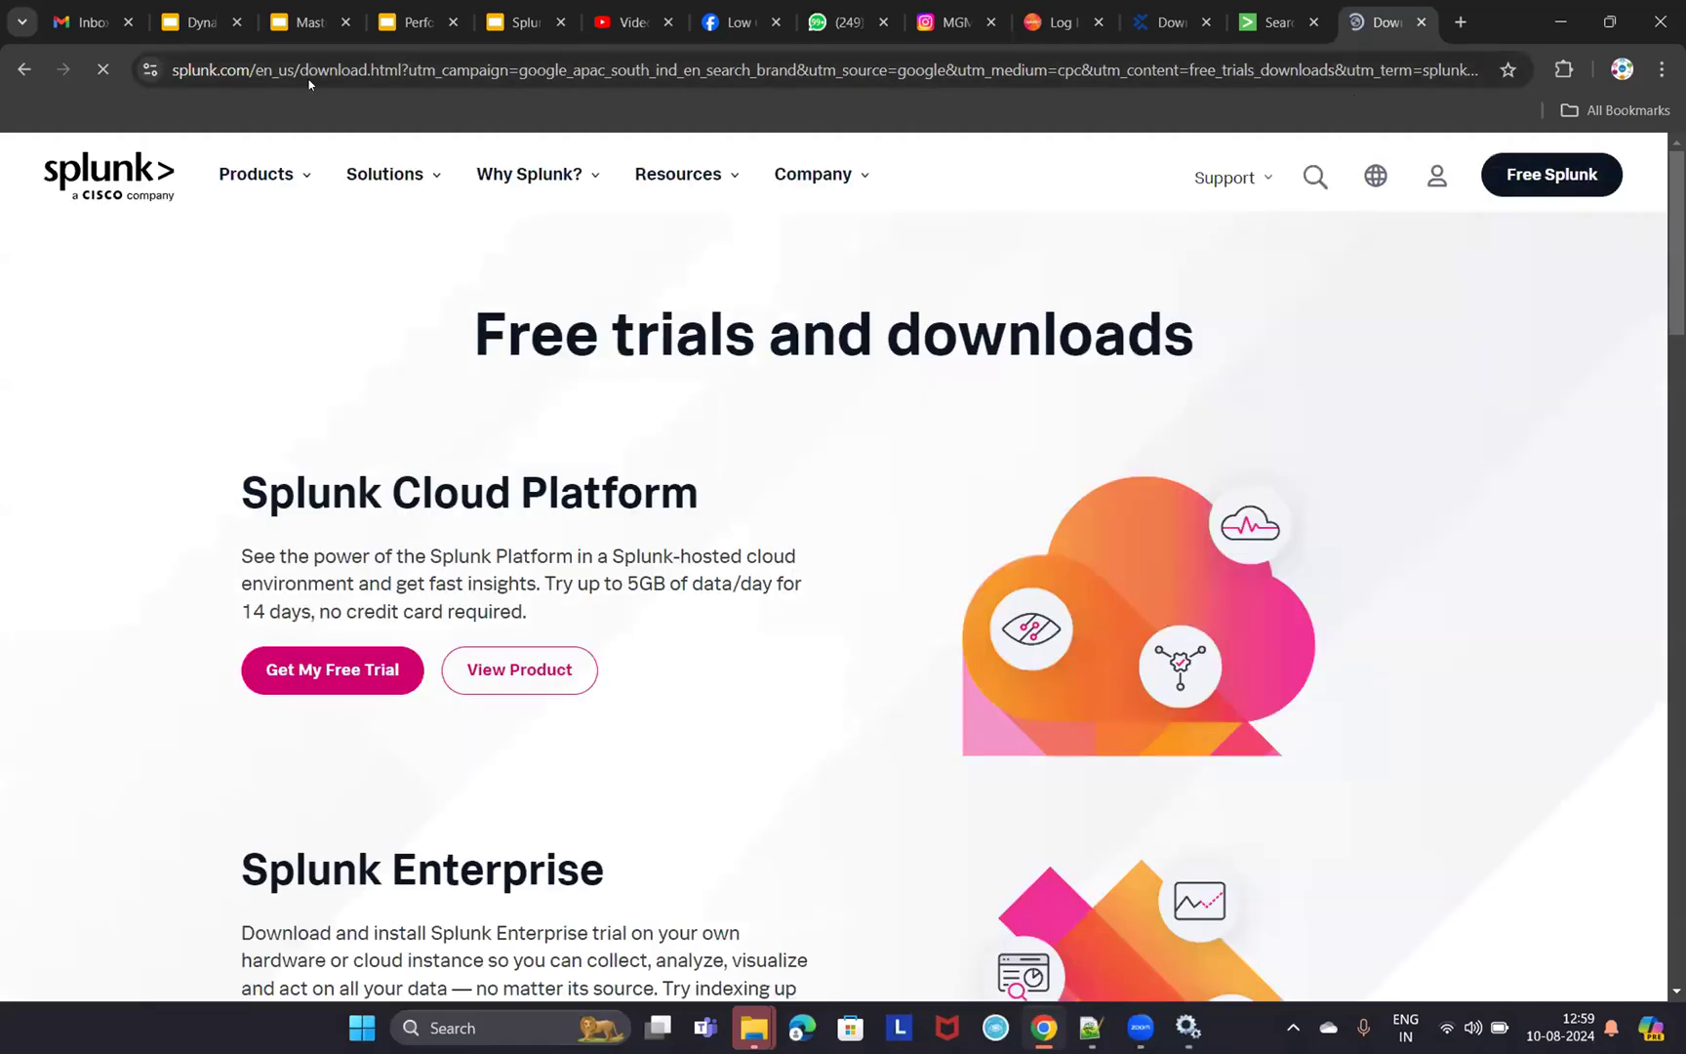
- Open the Splunk Enterprise free trial page, noting its 60-day length and version 9.3.0
{"action": "scroll", "coordinate": [336, 832], "scroll_direction": "down", "scroll_amount": 2}
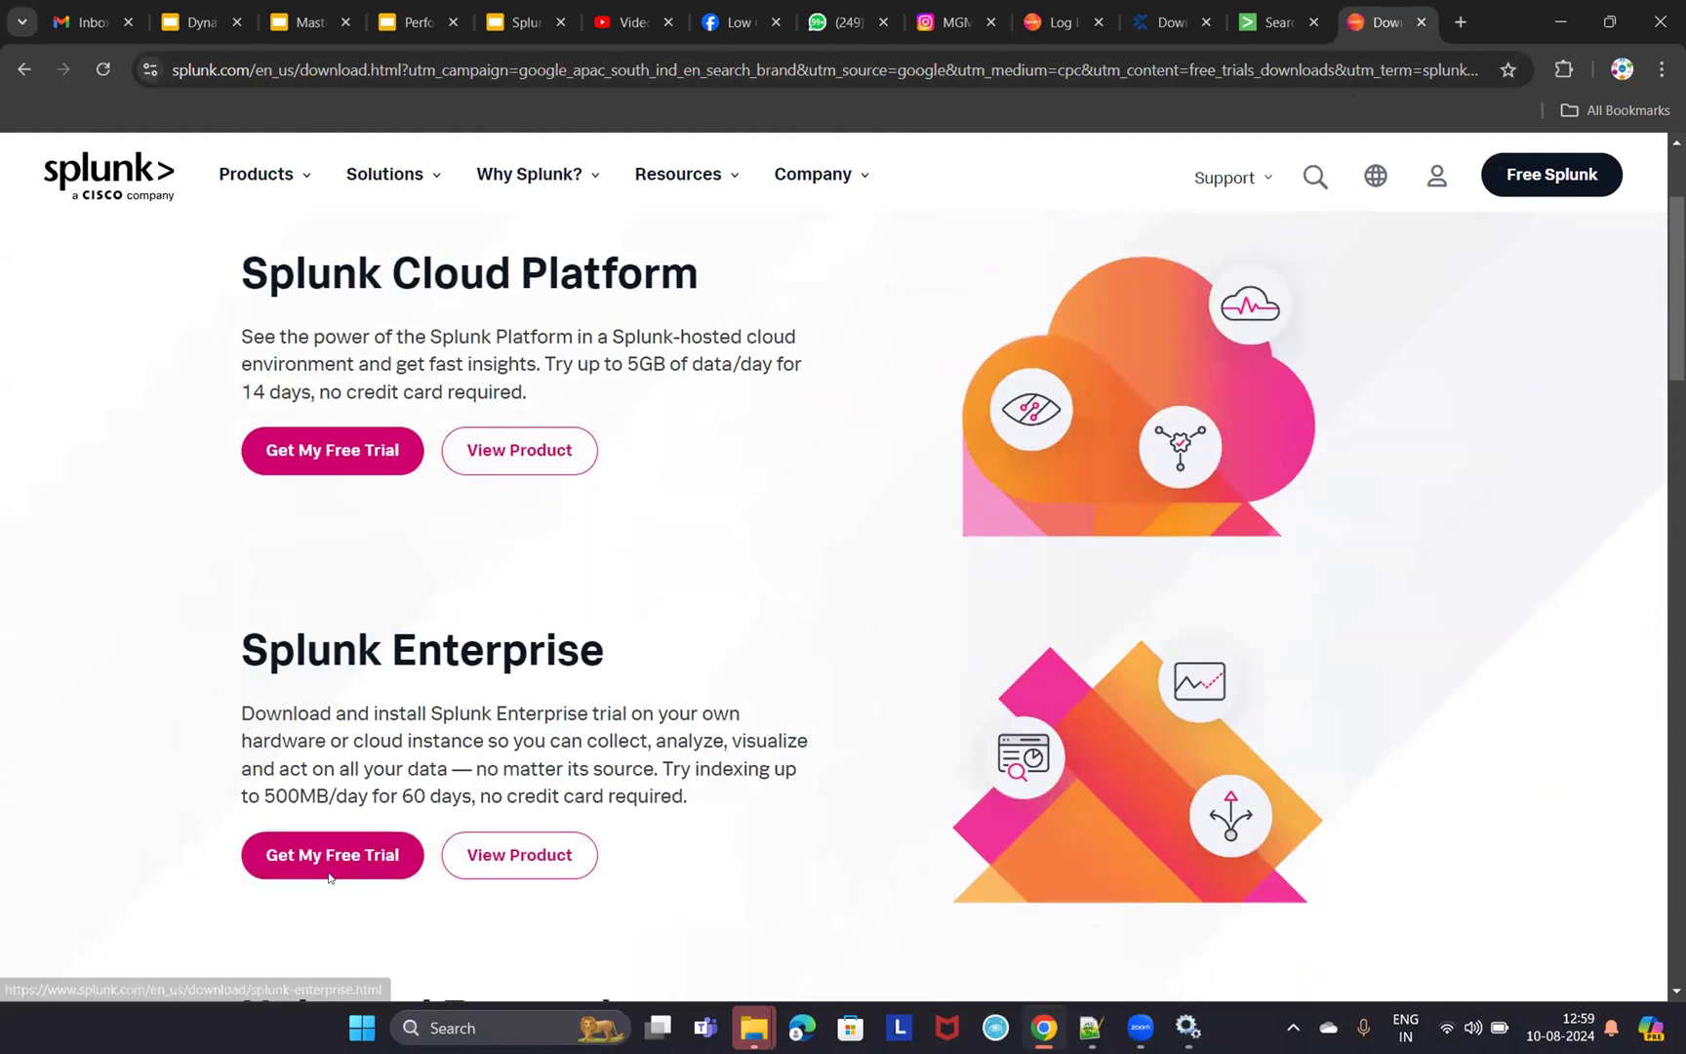
{"action": "left_click_drag", "start_coordinate": [243, 652], "coordinate": [607, 650]}
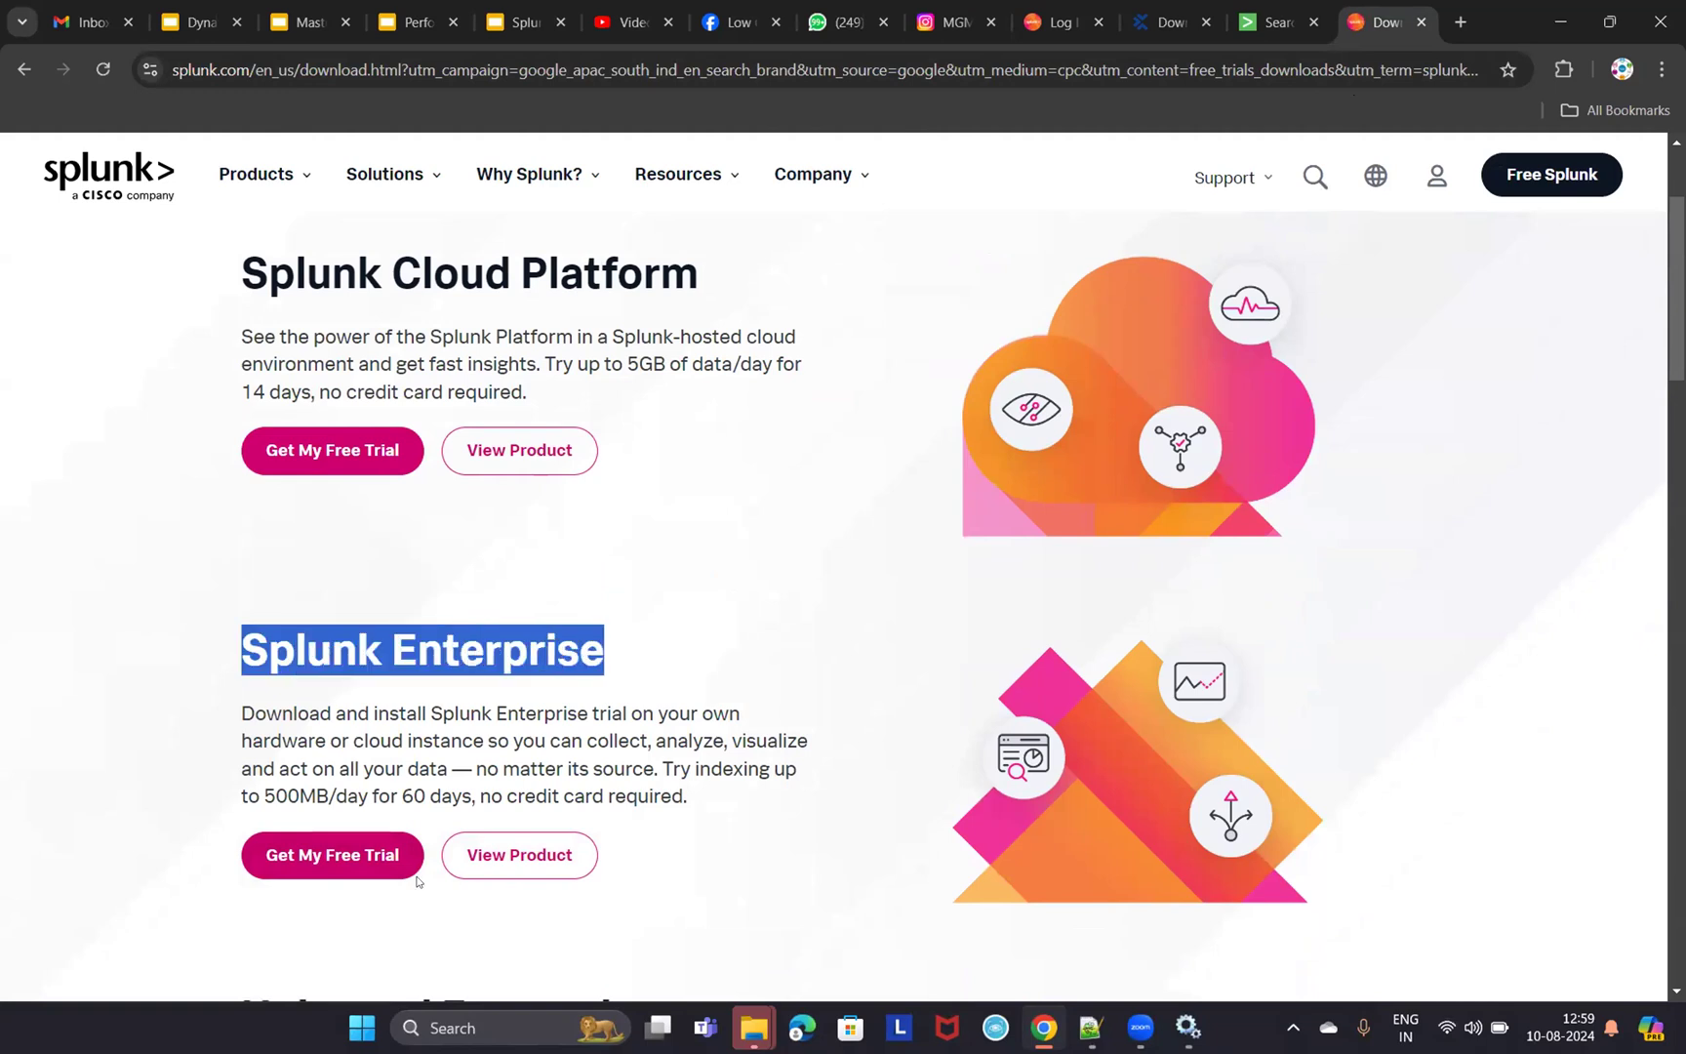
{"action": "left_click", "coordinate": [344, 861]}
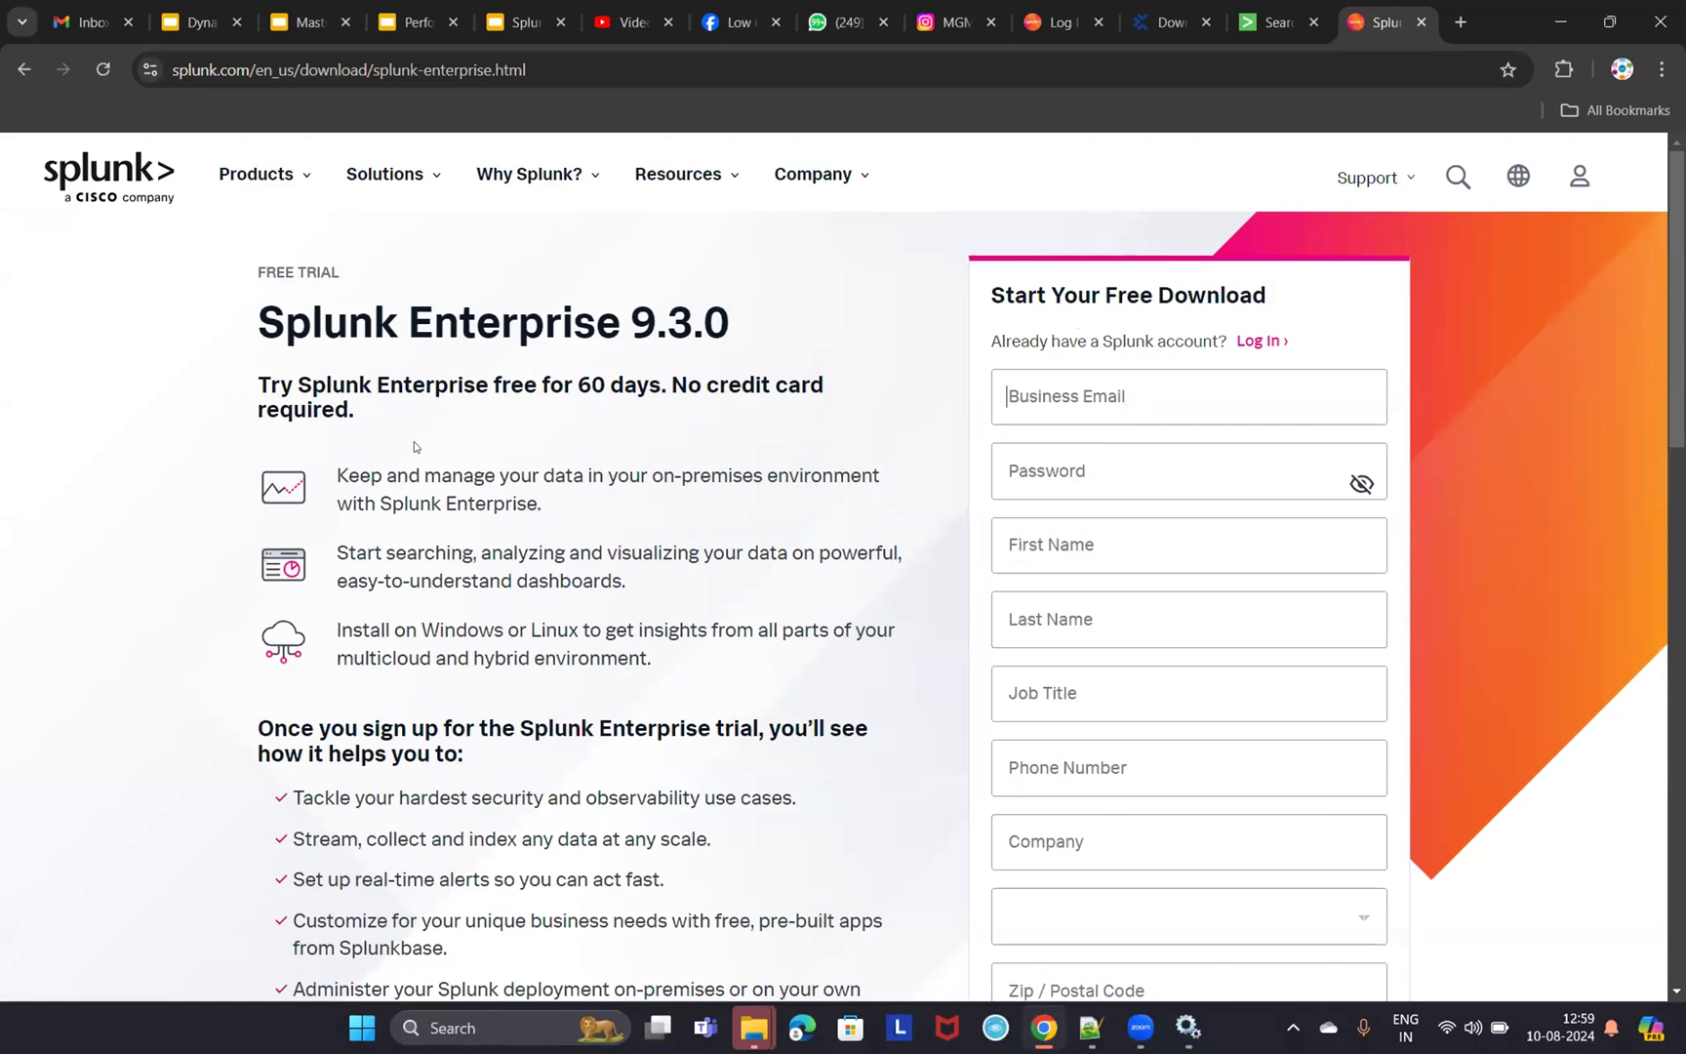
{"action": "left_click_drag", "start_coordinate": [578, 384], "coordinate": [661, 385]}
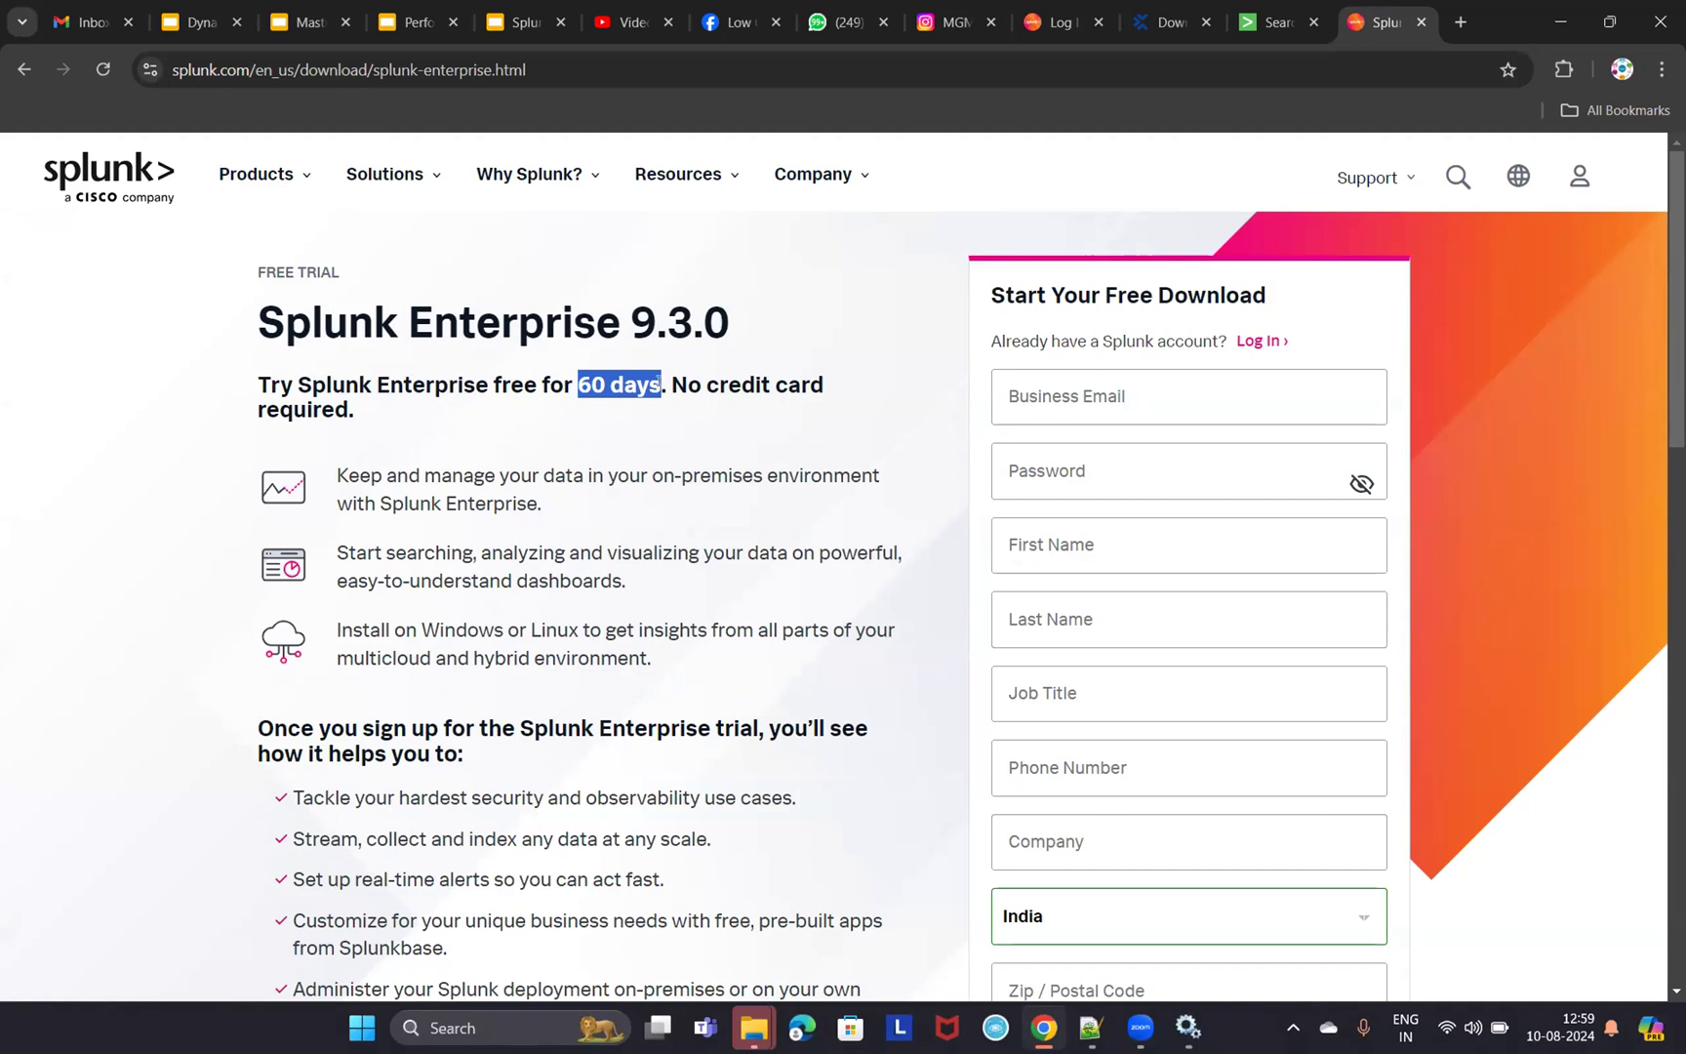
{"action": "left_click_drag", "start_coordinate": [632, 322], "coordinate": [731, 322]}
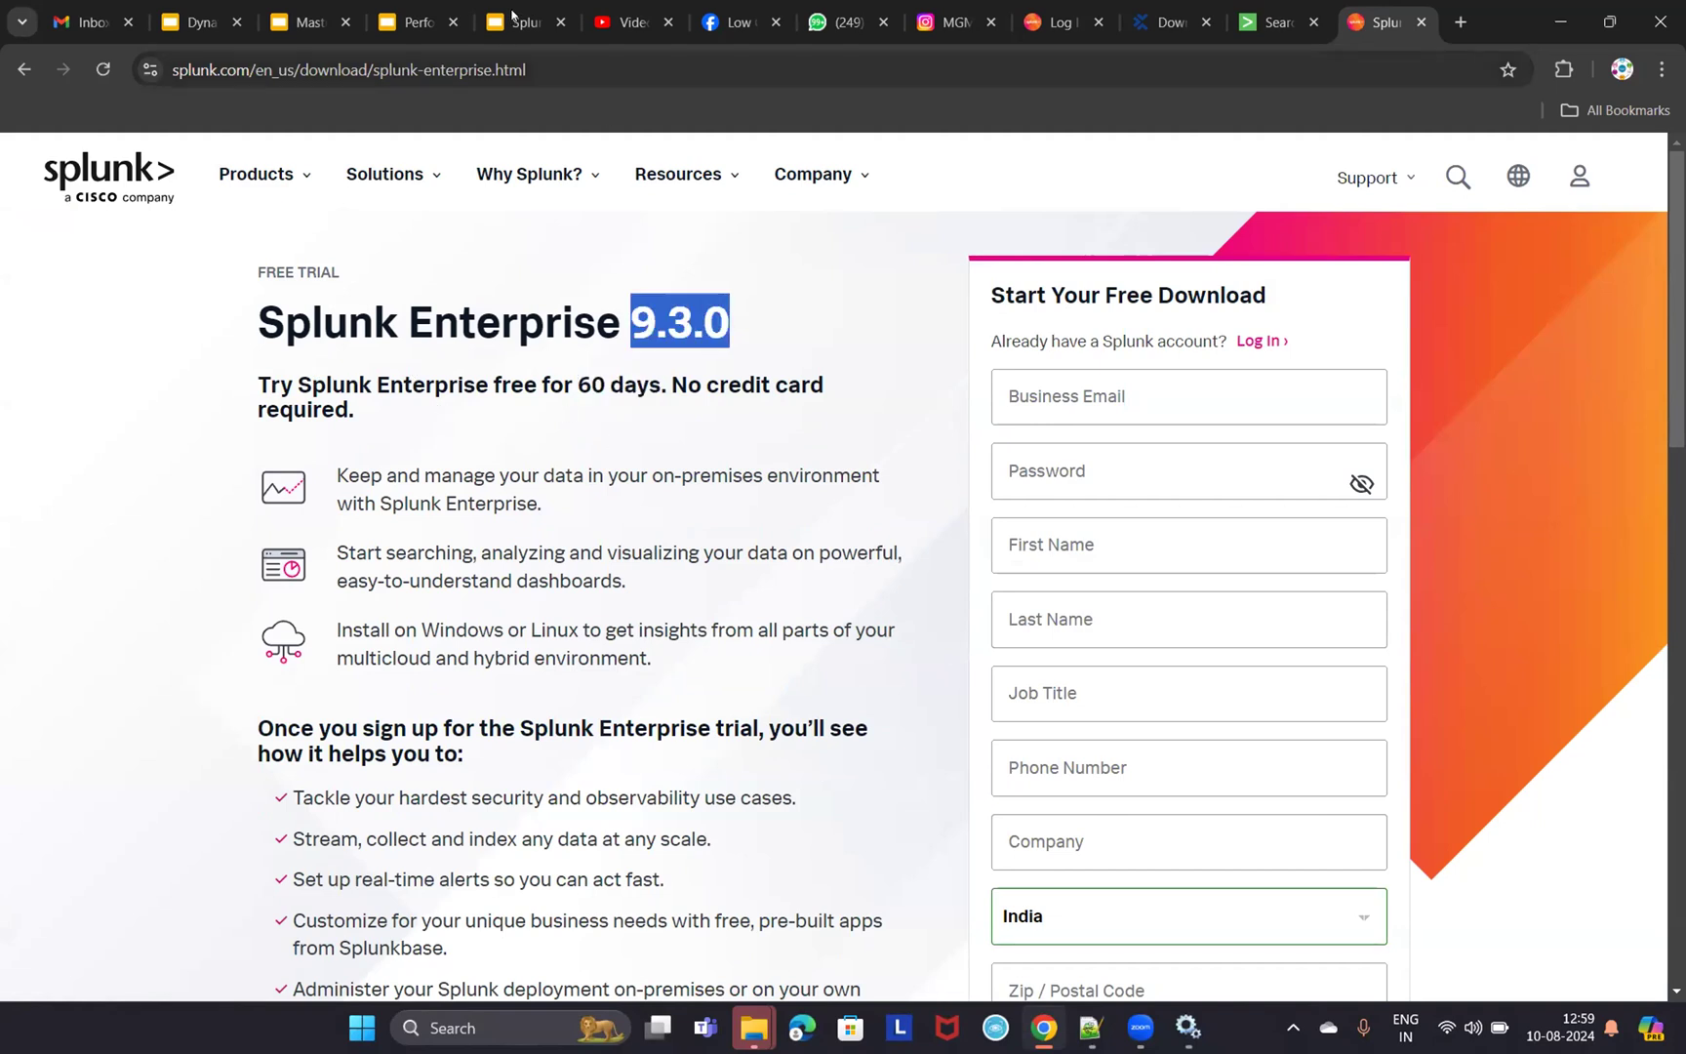
- Back on the Splunk setup slide, select the word 'year' in the 9.3.x download bullet
{"action": "left_click", "coordinate": [514, 20]}
{"action": "left_click_drag", "start_coordinate": [837, 418], "coordinate": [880, 417]}
{"action": "left_click_drag", "start_coordinate": [1000, 418], "coordinate": [944, 417]}
- Replace 'year' with 'August' in the bullet, then return to the Splunk Enterprise download page
{"action": "type", "text": "August"}
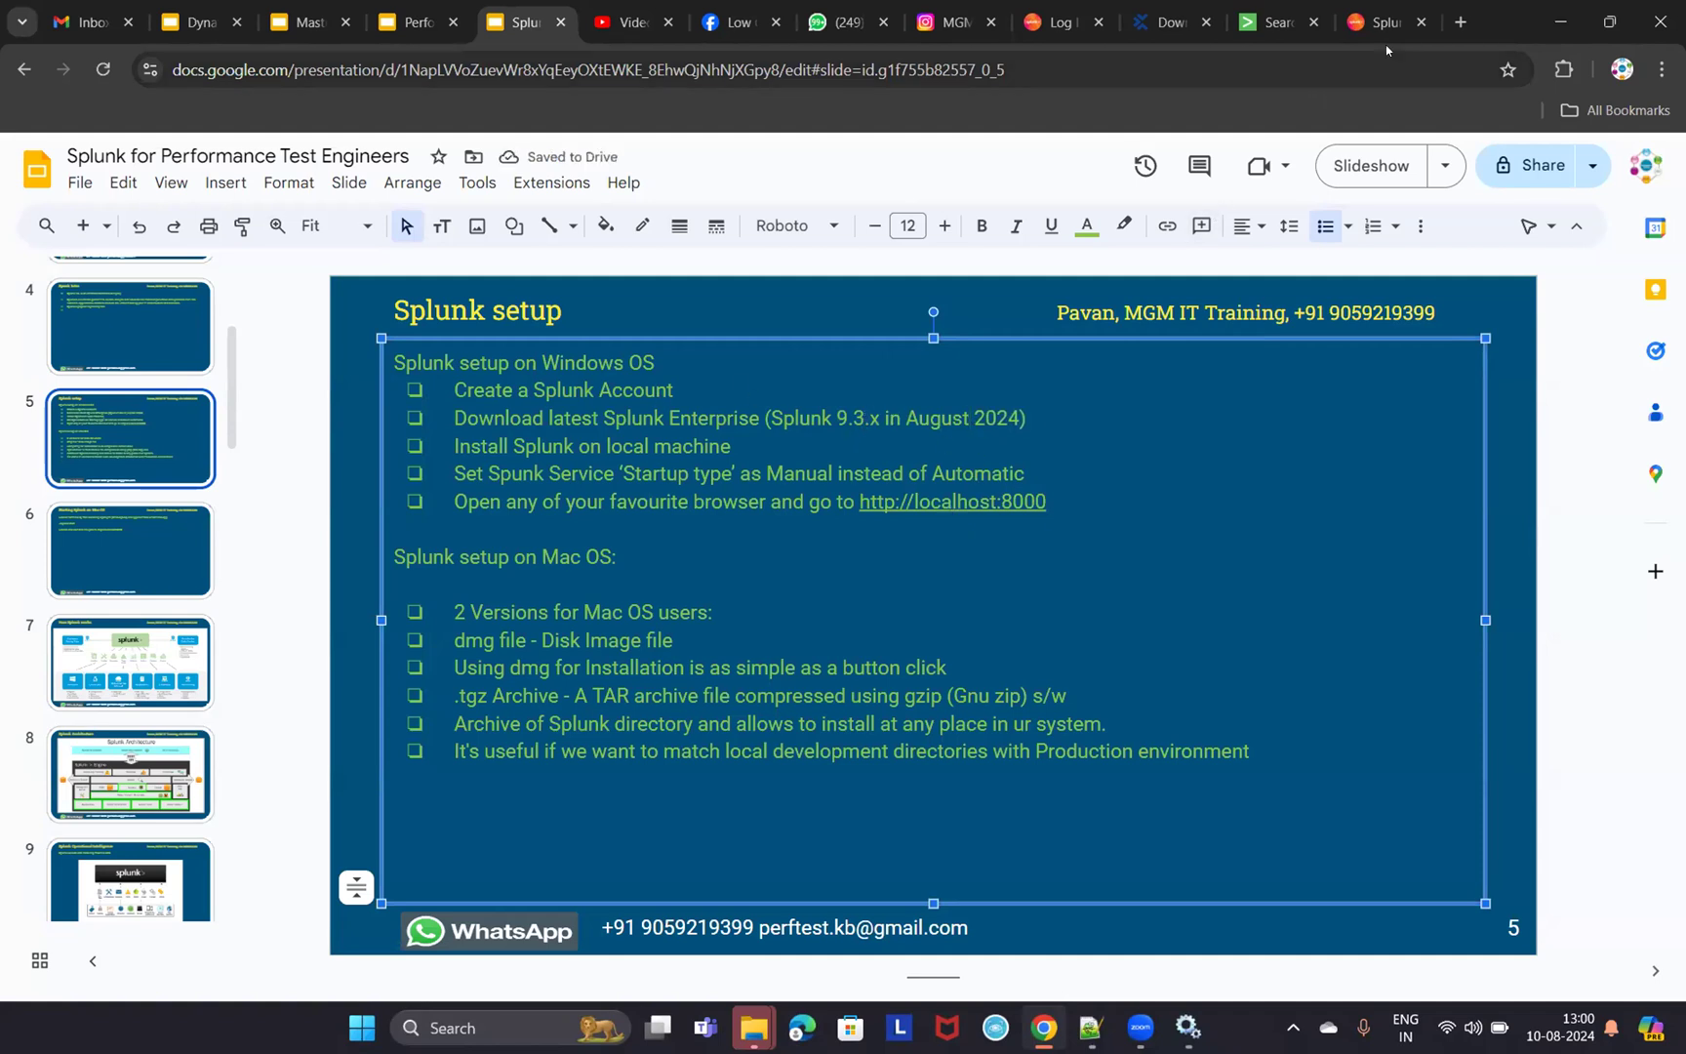
{"action": "left_click", "coordinate": [1273, 21]}
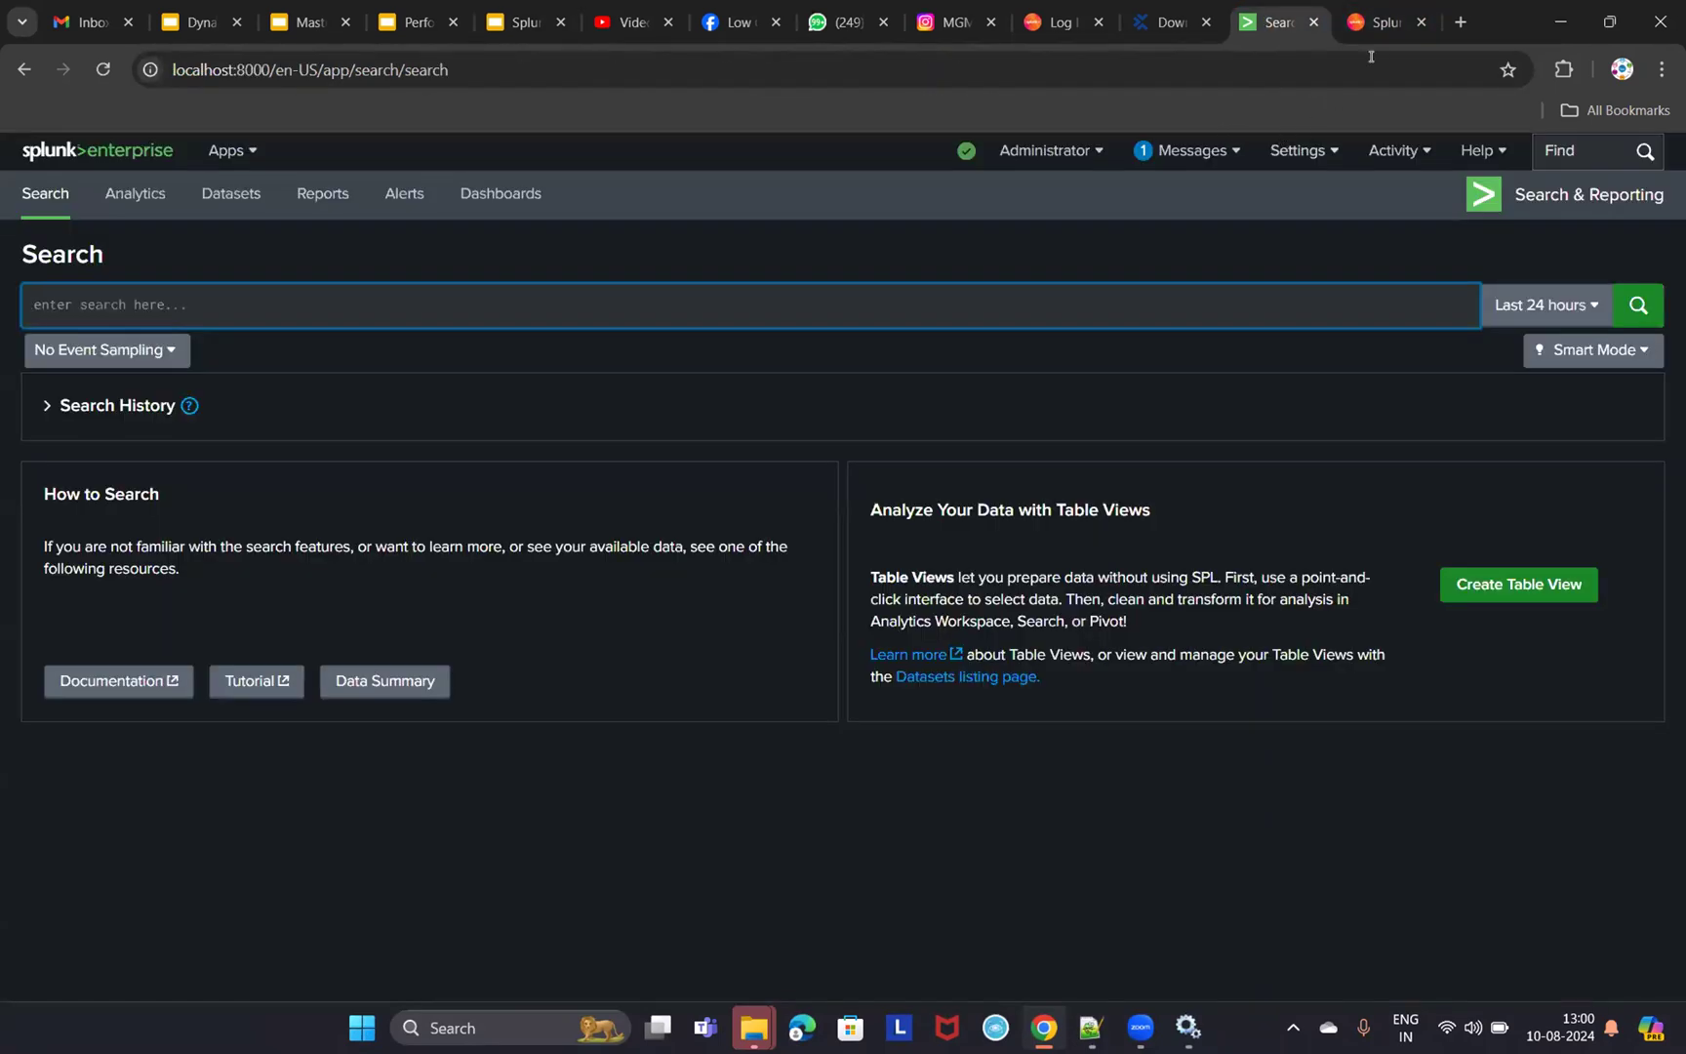
{"action": "left_click", "coordinate": [1376, 21]}
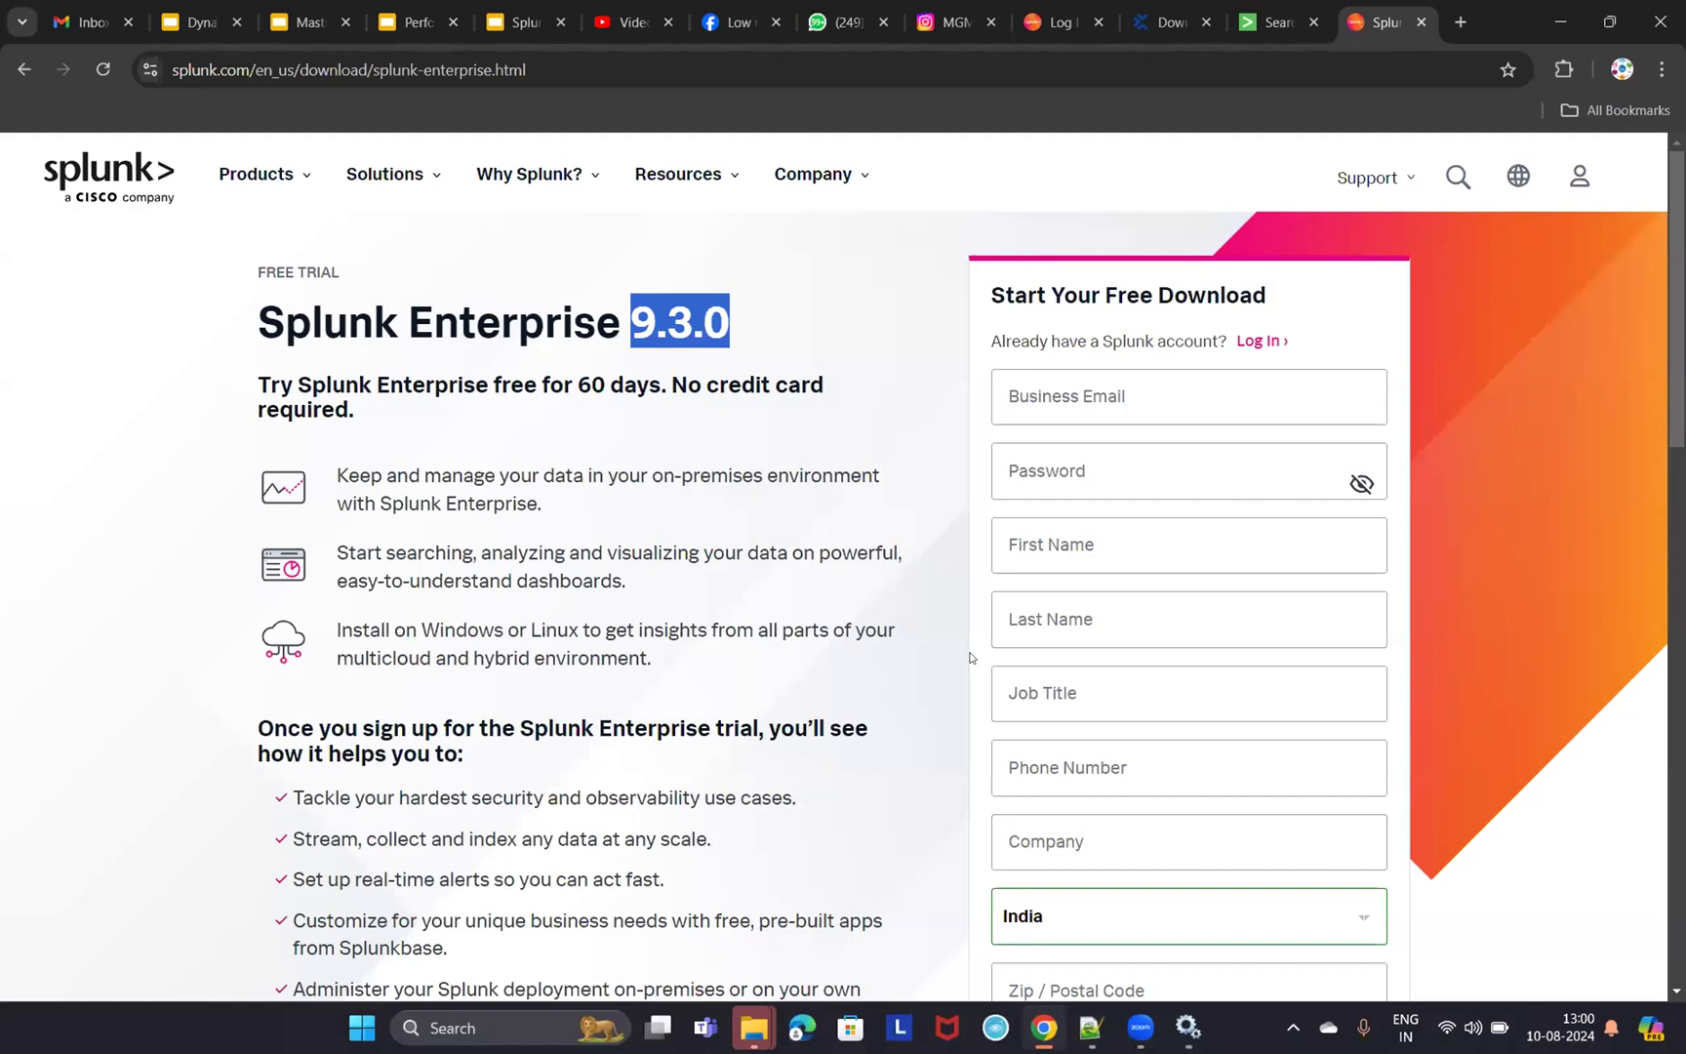
- Enter a business email in the Splunk Enterprise 9.3.0 sign-up form and scroll to the password field
{"action": "left_click", "coordinate": [1161, 402]}
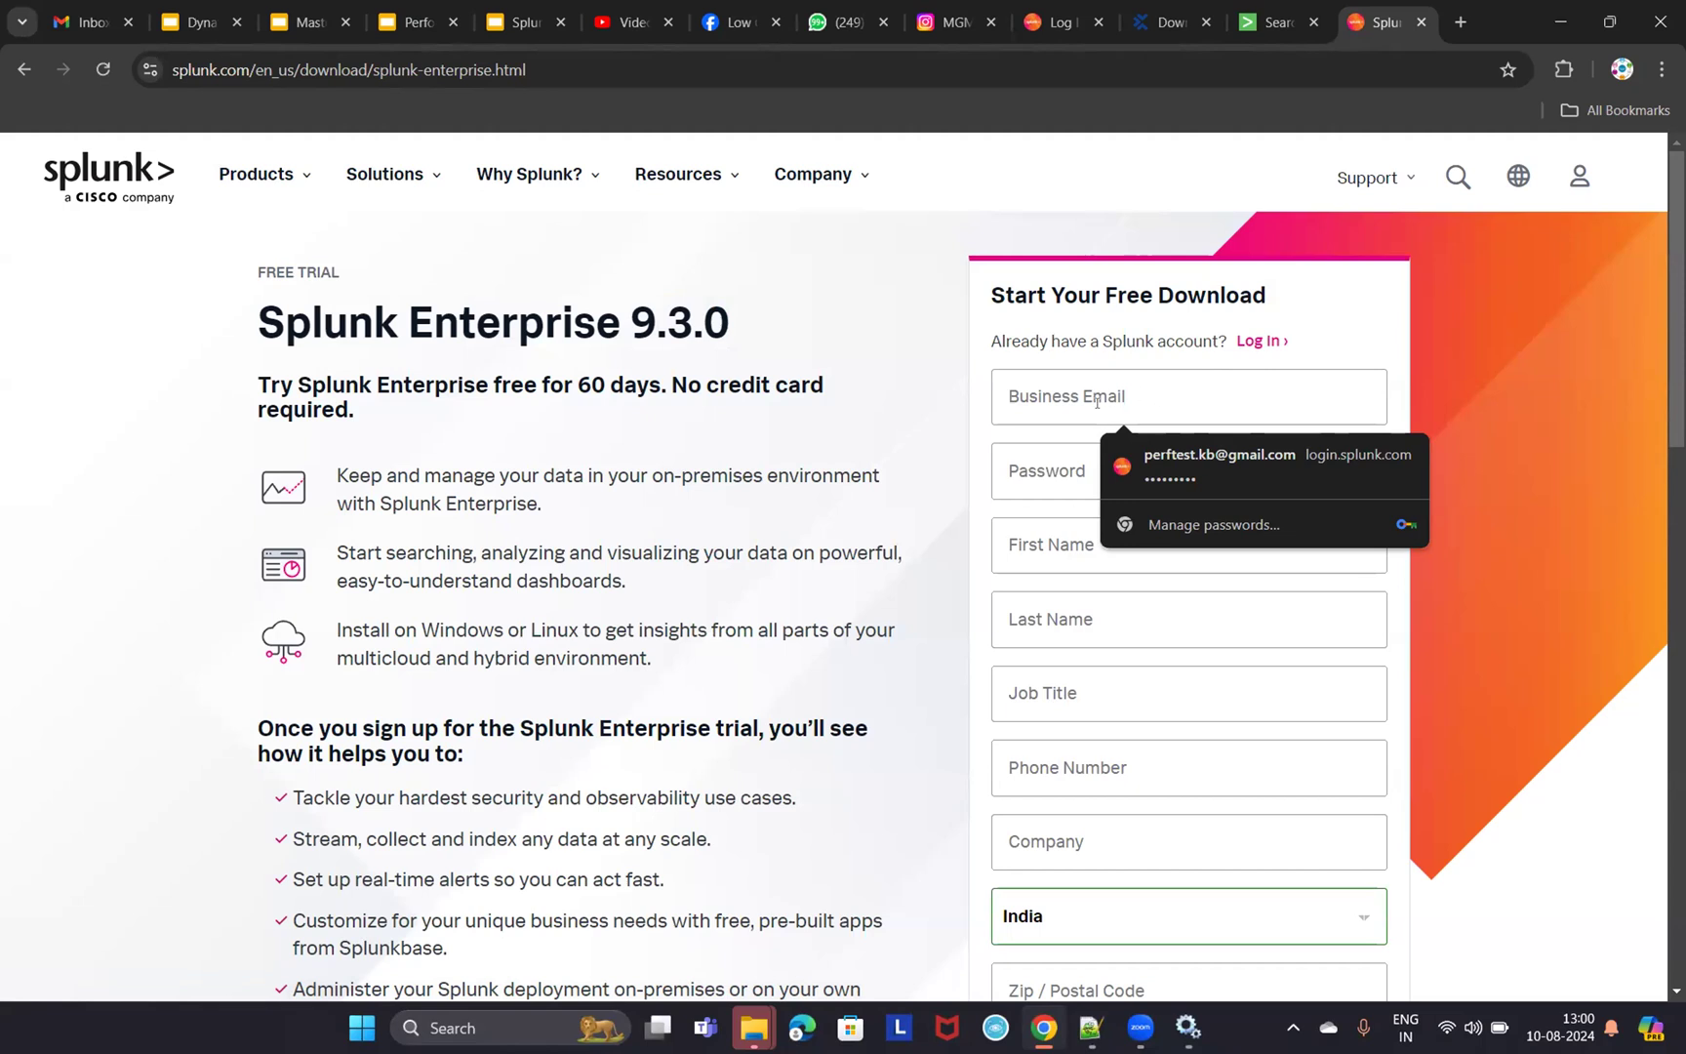
{"action": "left_click", "coordinate": [1450, 386]}
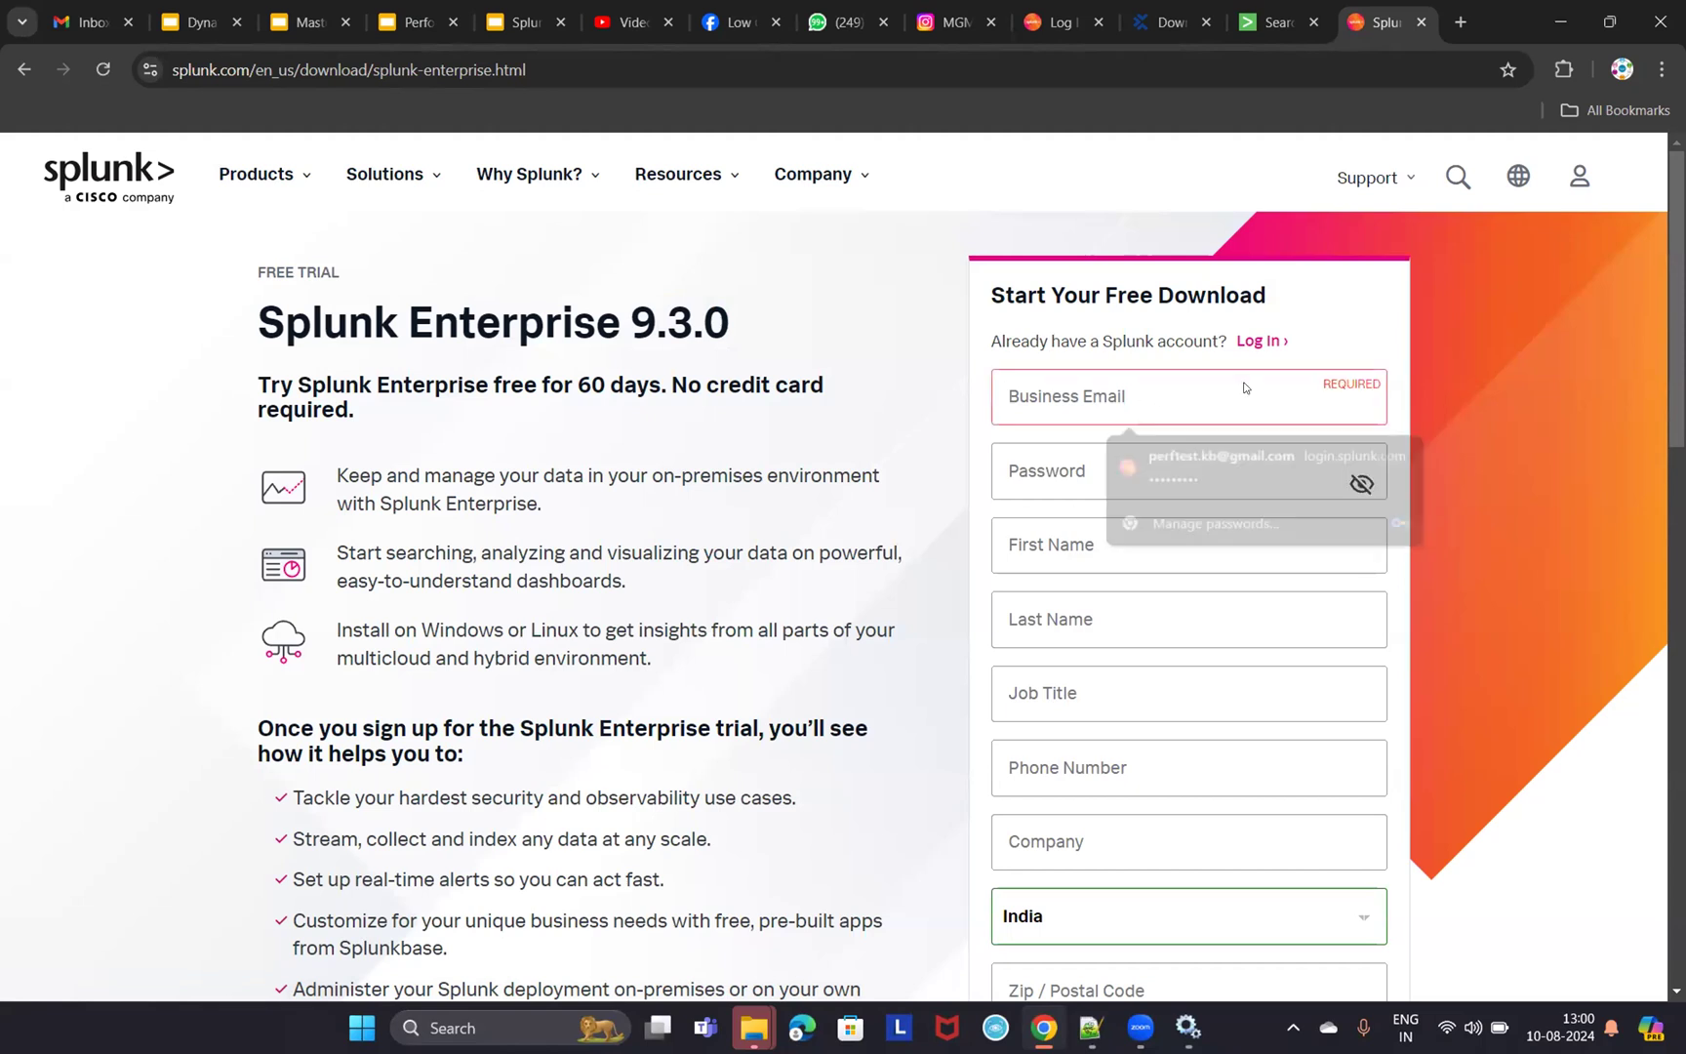
{"action": "left_click", "coordinate": [1097, 463]}
{"action": "left_click", "coordinate": [1495, 394]}
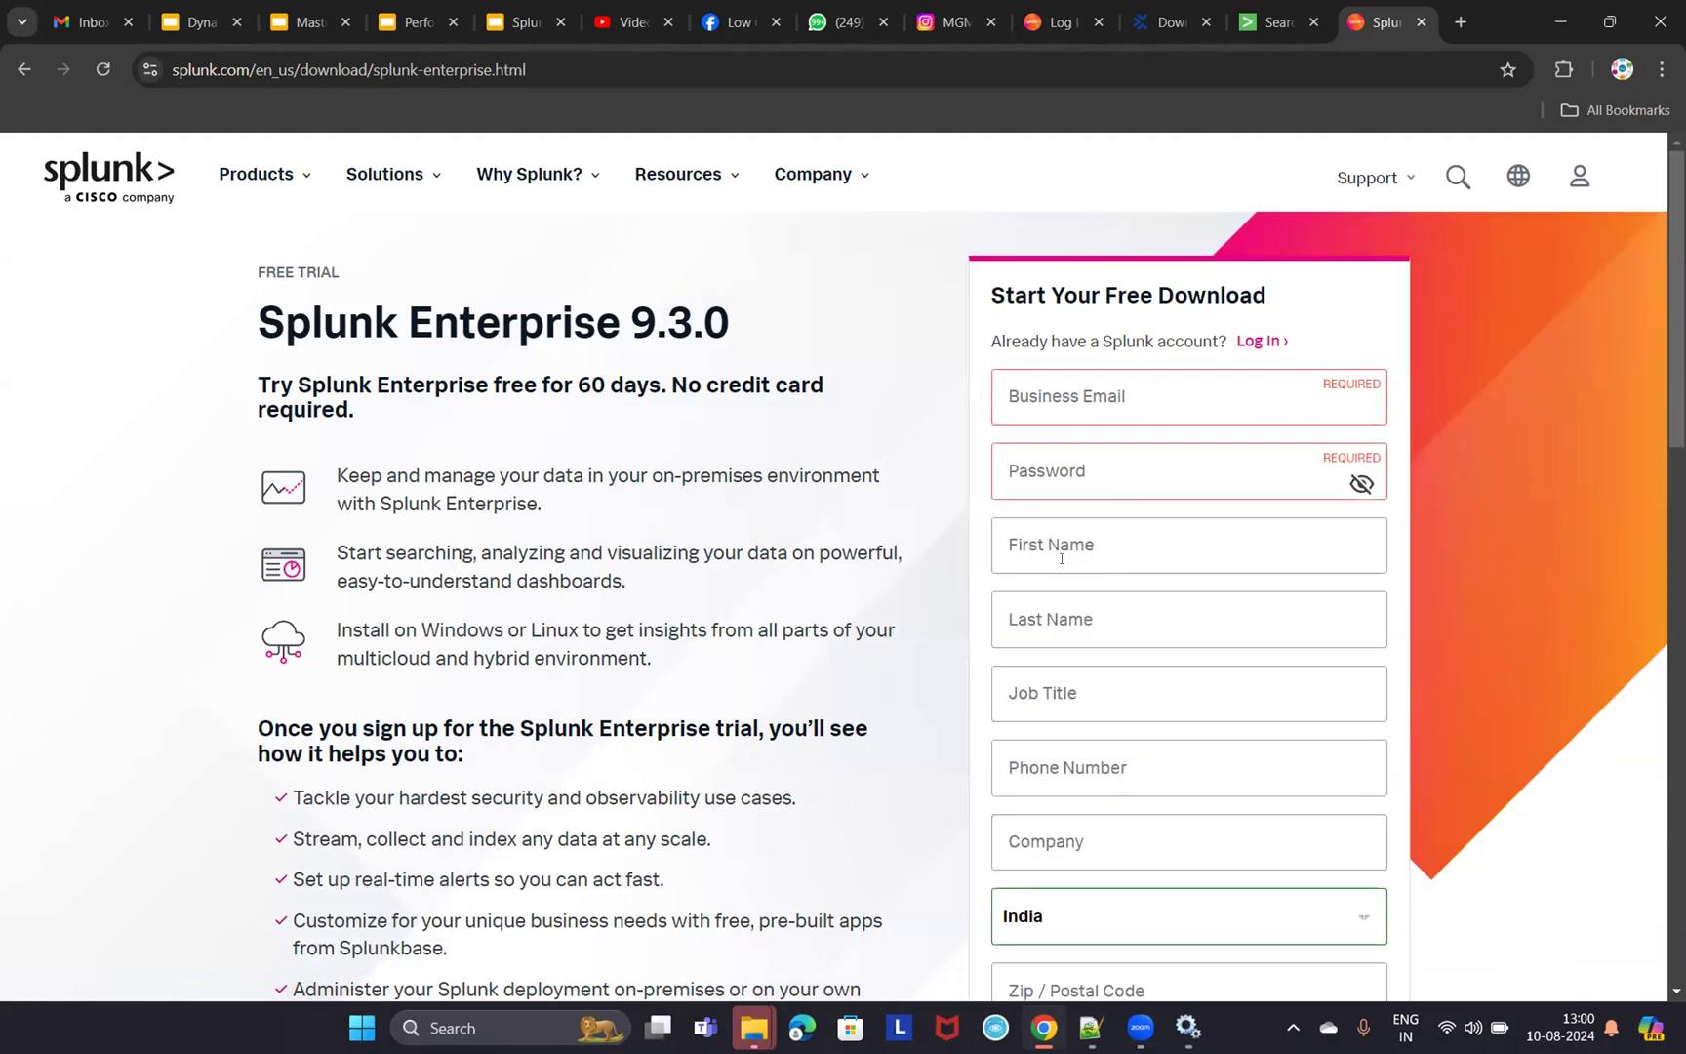
{"action": "scroll", "coordinate": [1133, 611], "scroll_direction": "down", "scroll_amount": 3}
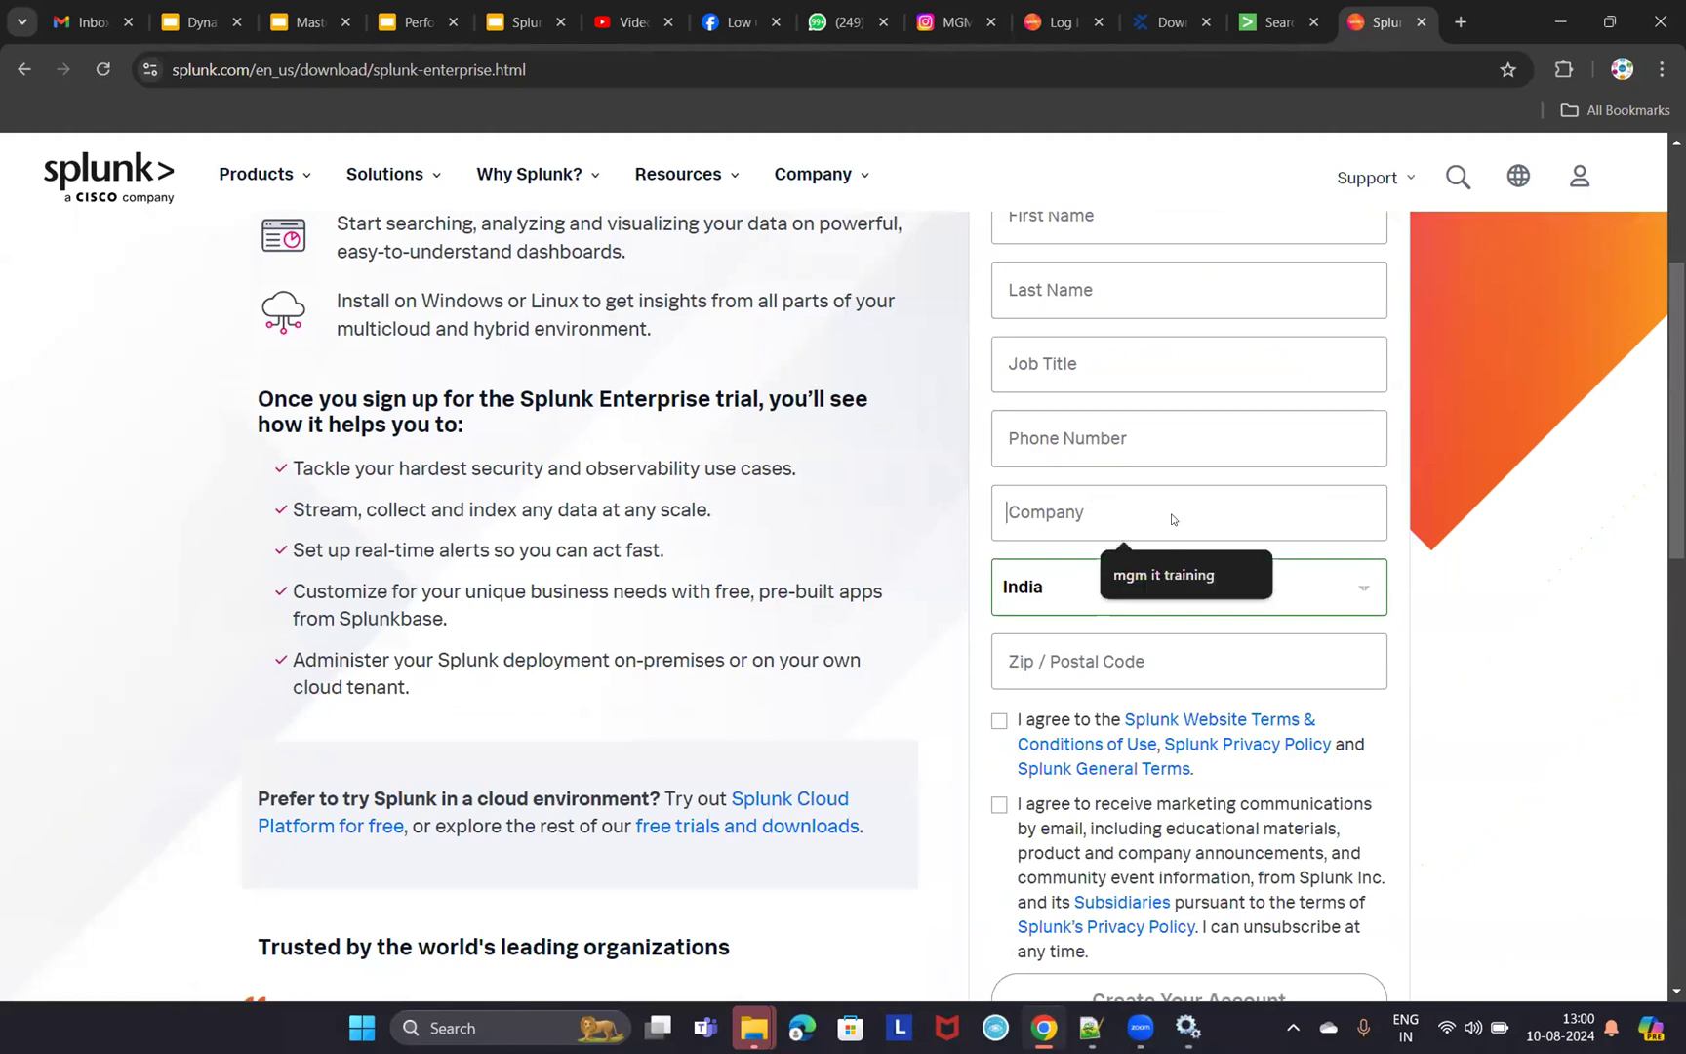
{"action": "scroll", "coordinate": [1119, 528], "scroll_direction": "up", "scroll_amount": 2}
{"action": "scroll", "coordinate": [1122, 585], "scroll_direction": "down", "scroll_amount": 4}
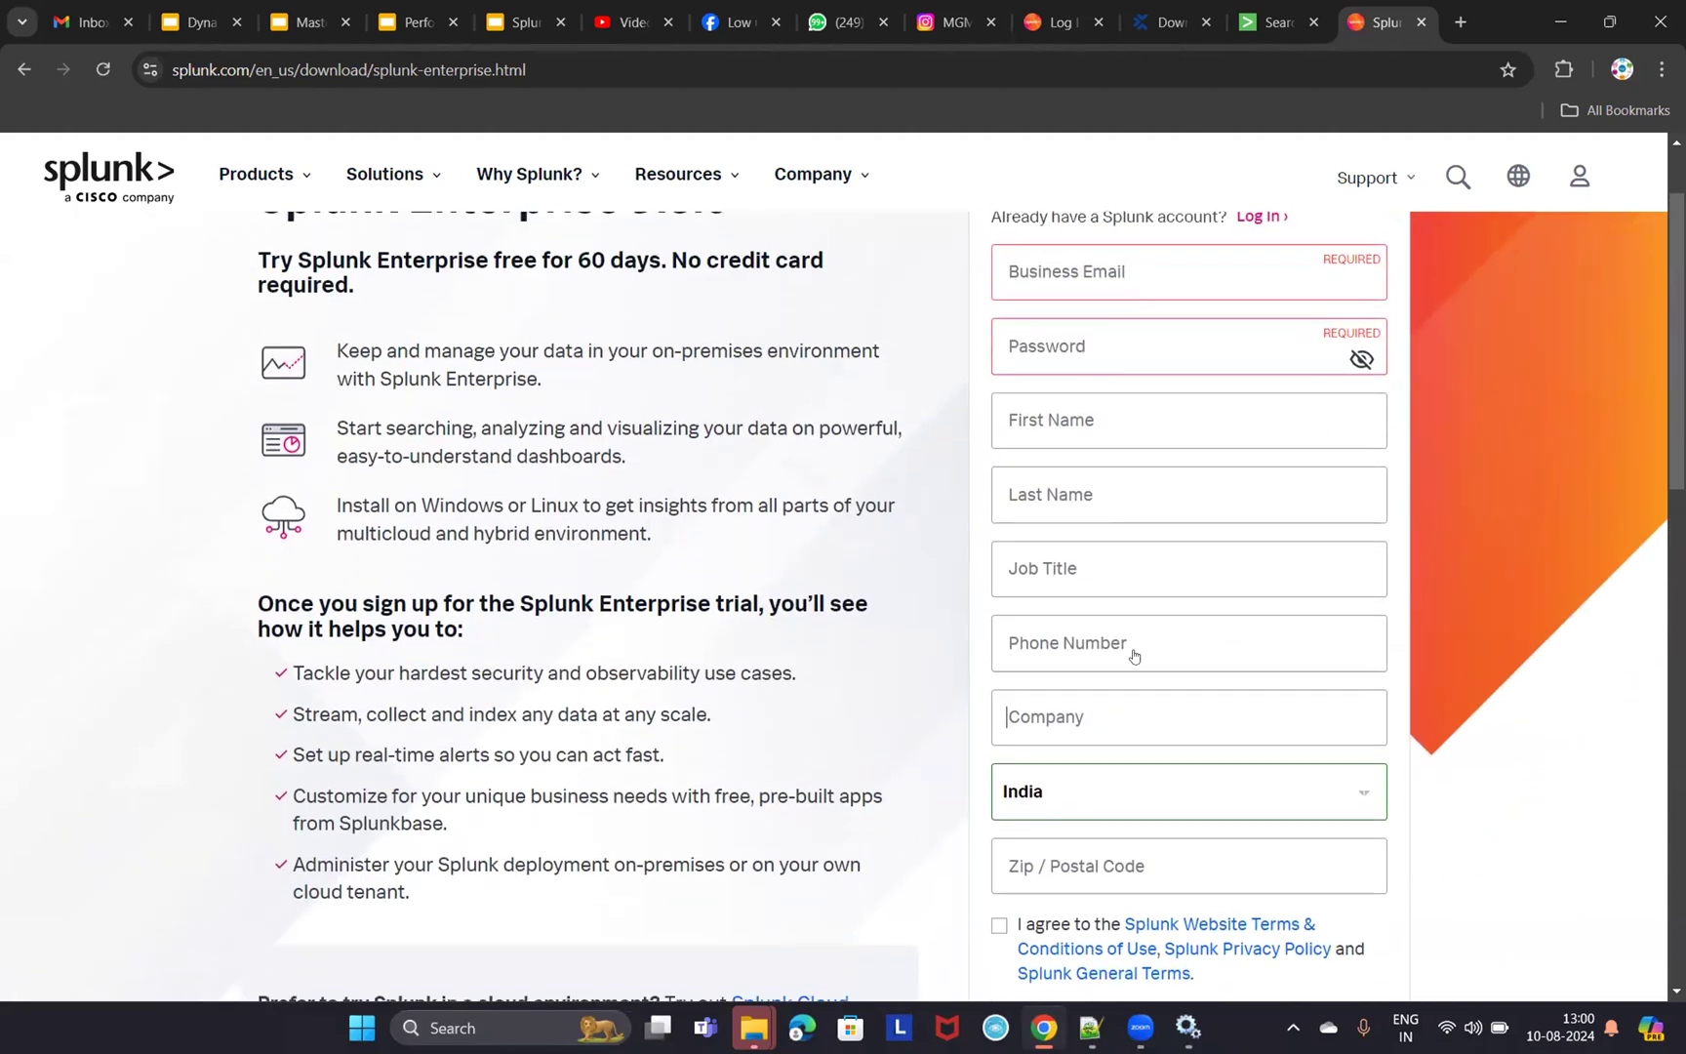
{"action": "scroll", "coordinate": [1098, 503], "scroll_direction": "up", "scroll_amount": 4}
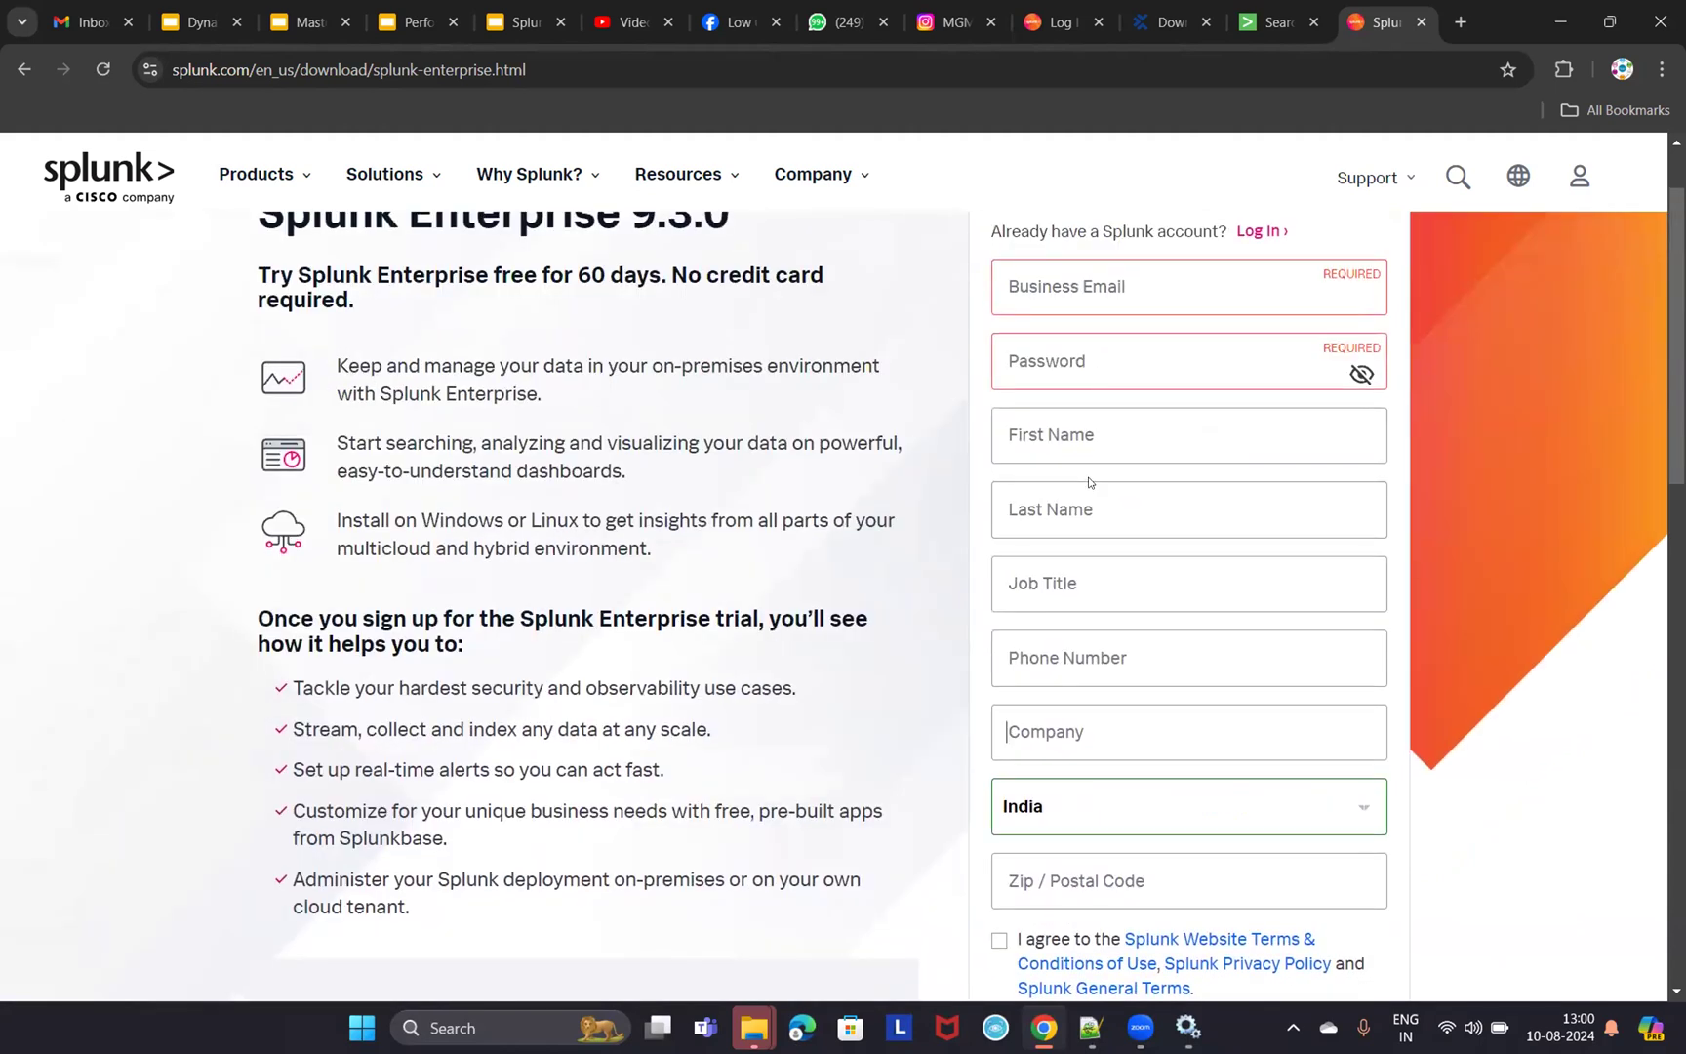
{"action": "left_click", "coordinate": [1157, 288]}
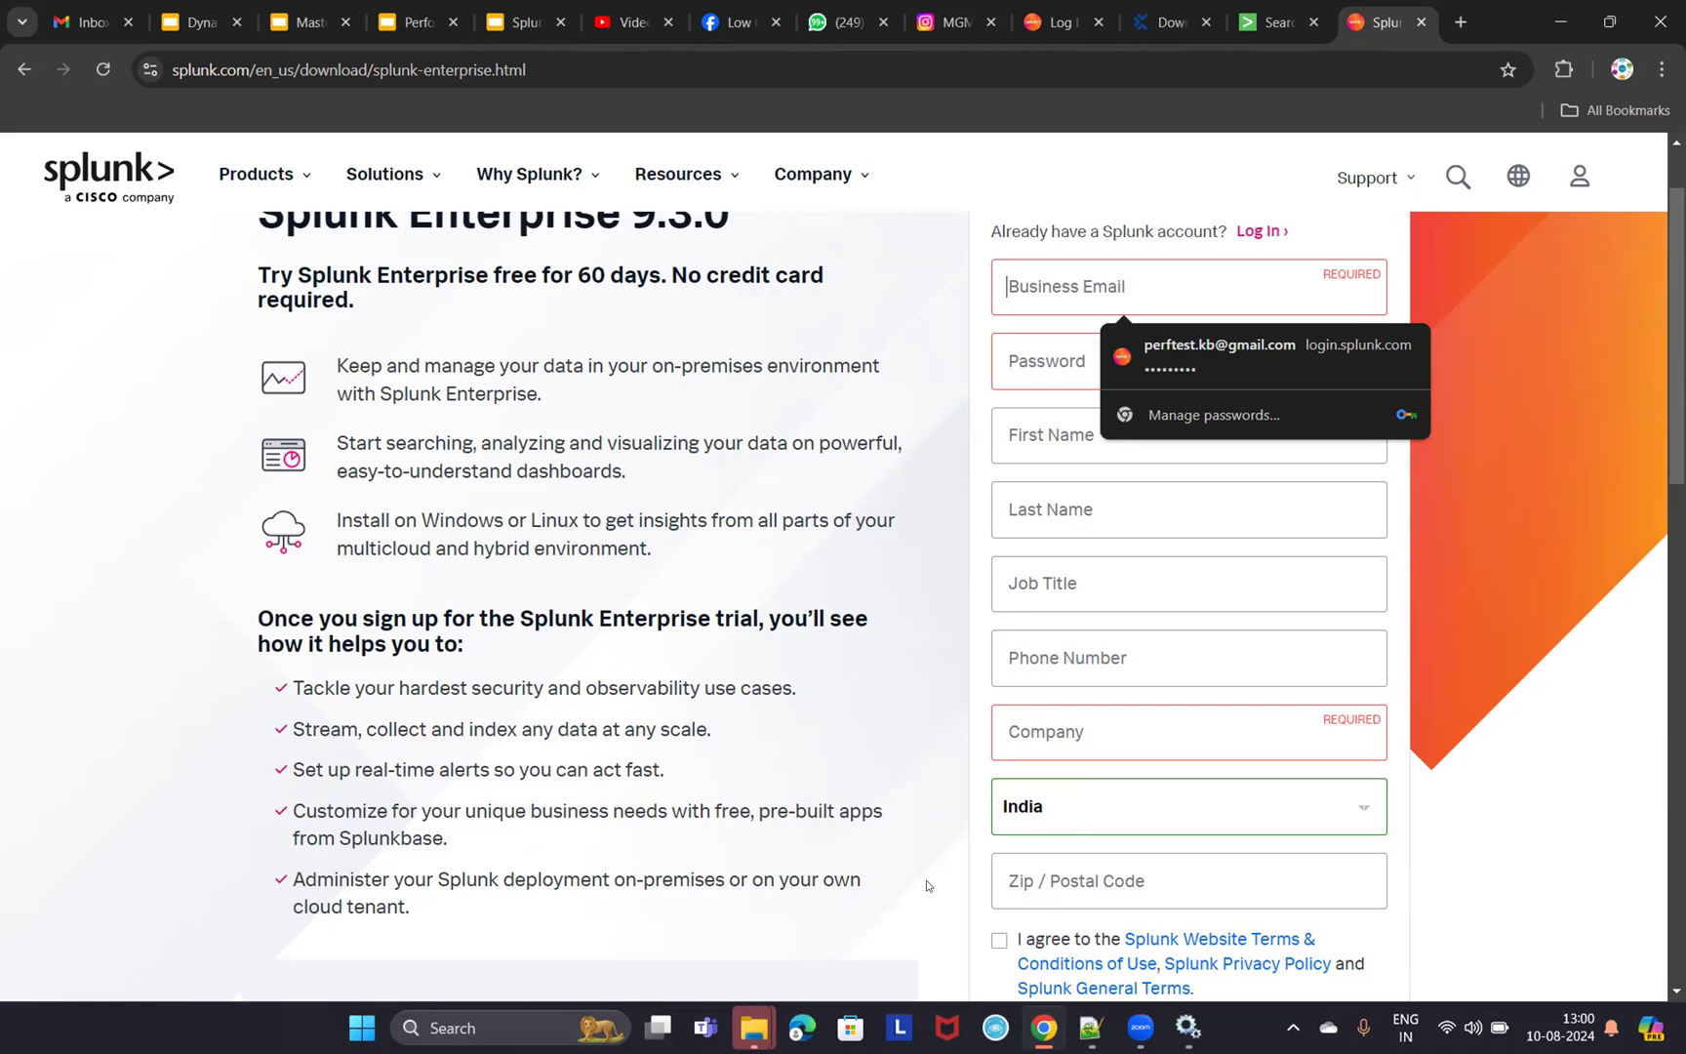
{"action": "scroll", "coordinate": [1197, 858], "scroll_direction": "down", "scroll_amount": 2}
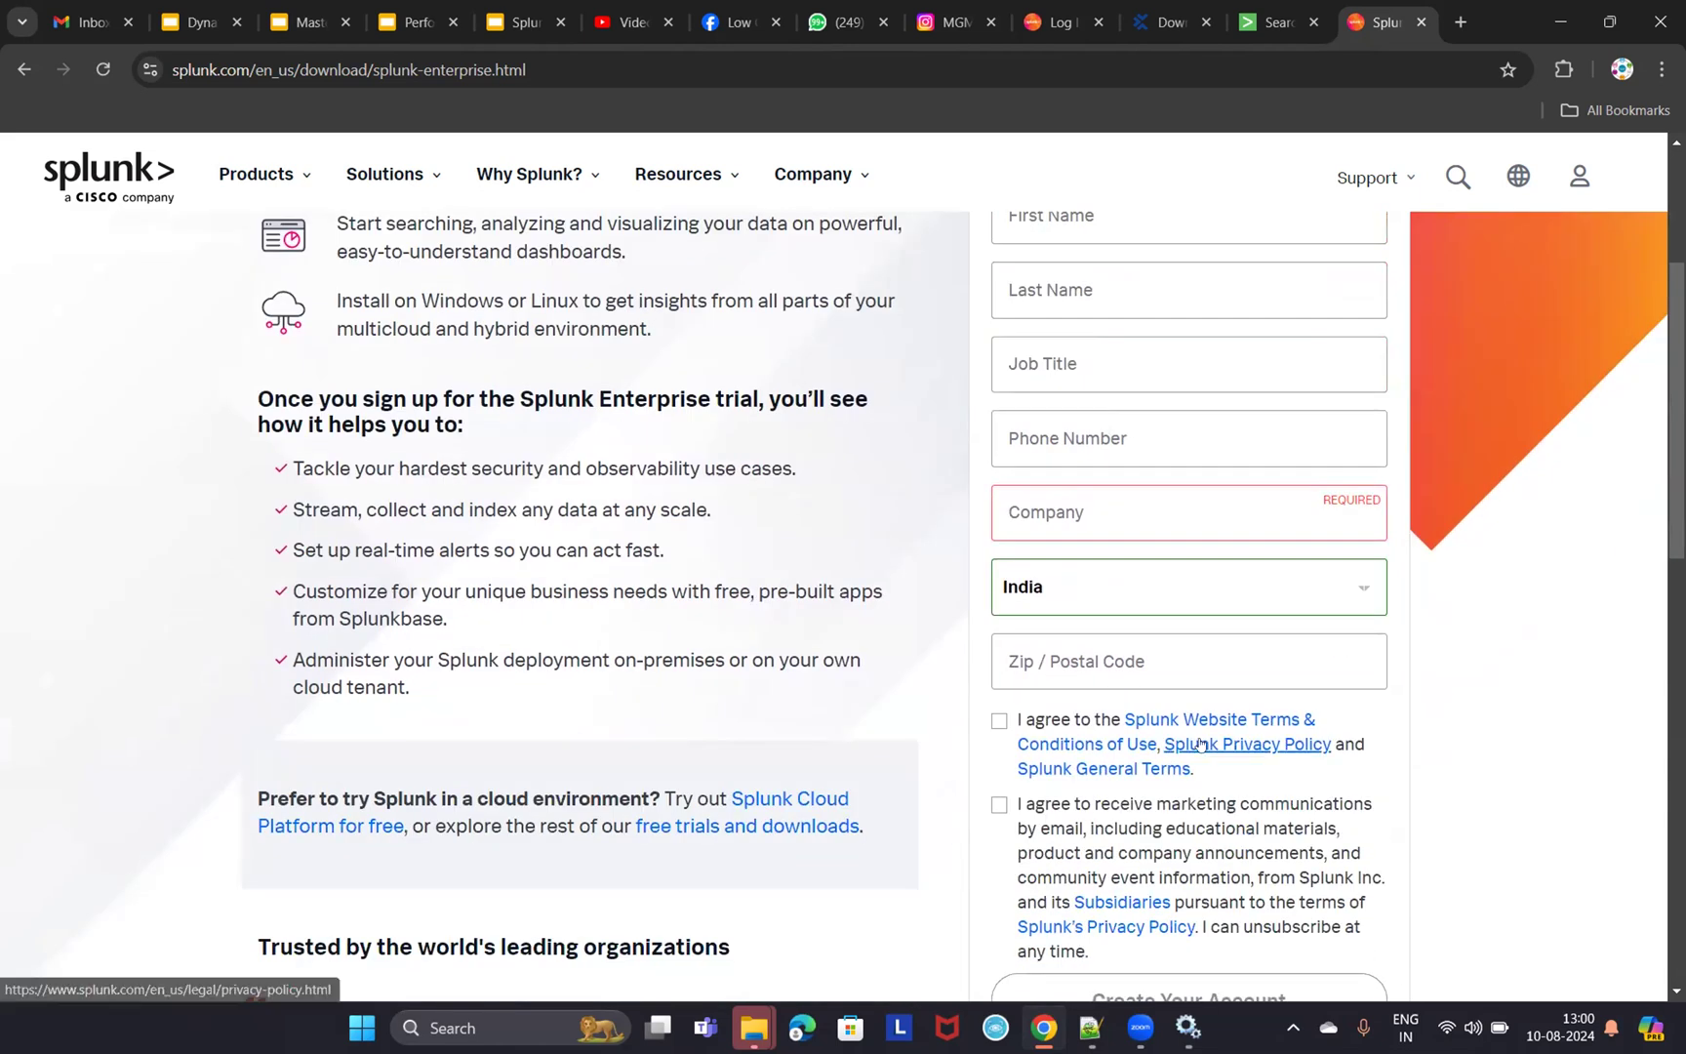
{"action": "scroll", "coordinate": [1201, 758], "scroll_direction": "down", "scroll_amount": 1}
{"action": "scroll", "coordinate": [1223, 698], "scroll_direction": "down", "scroll_amount": 2}
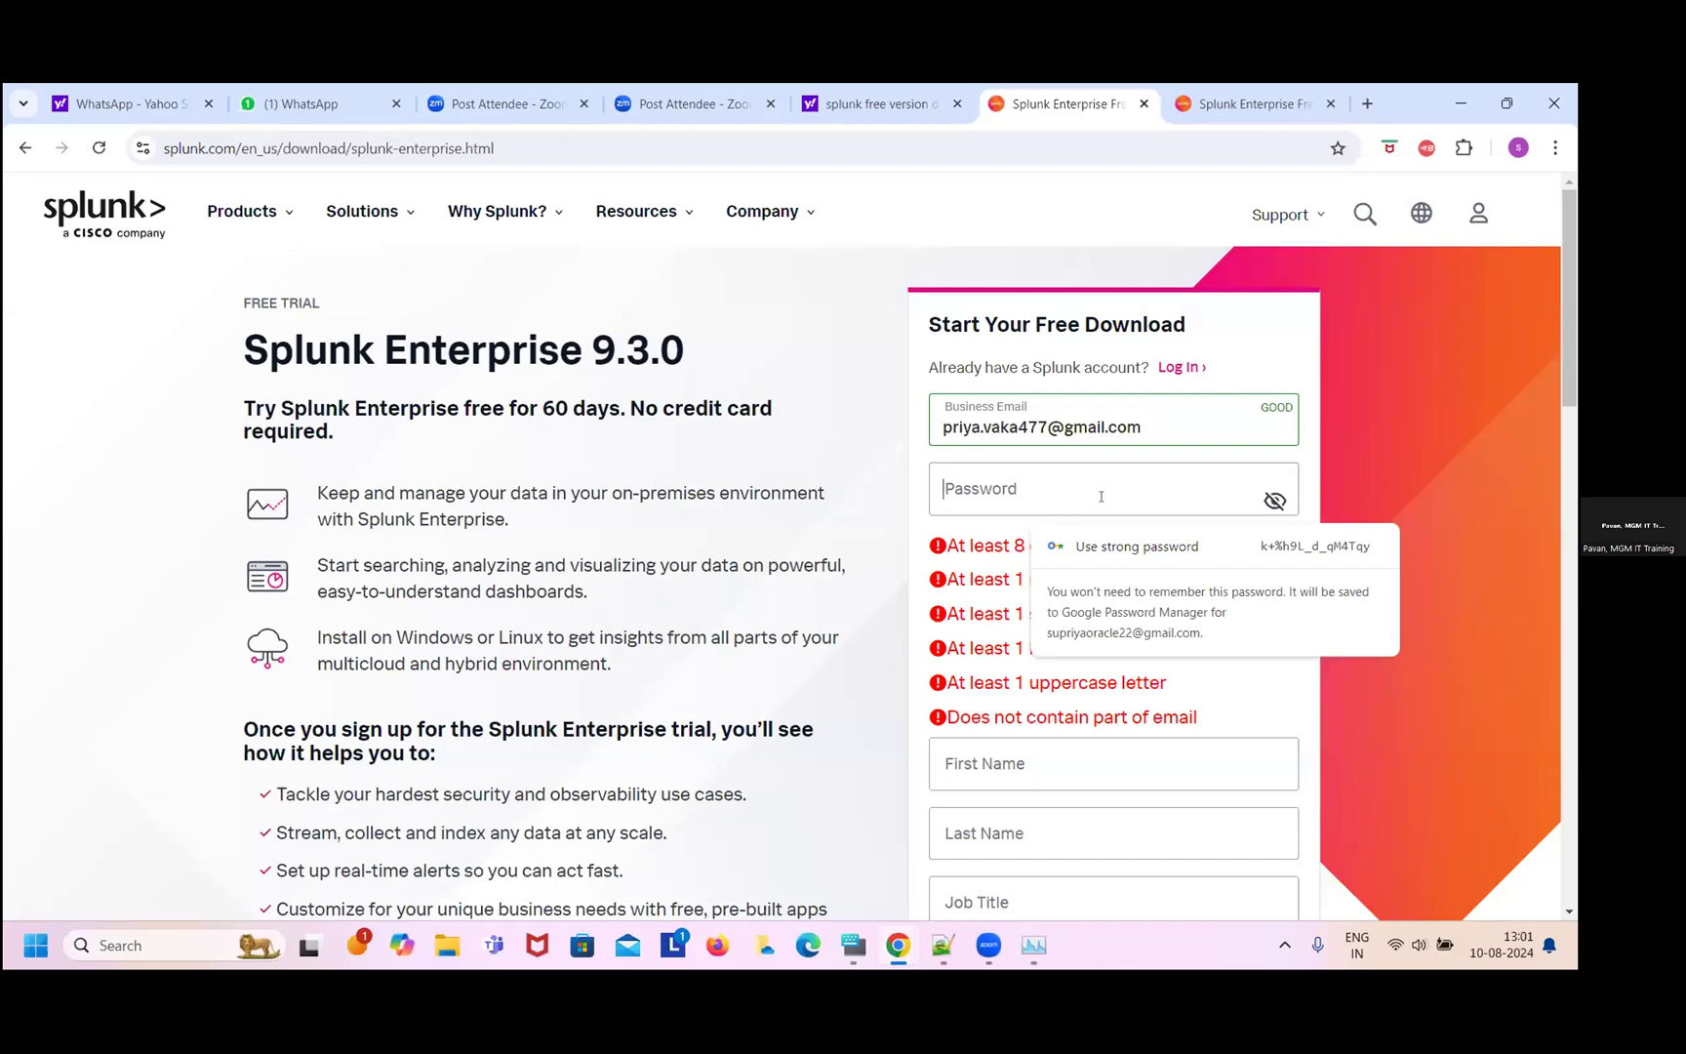
- Type the account password and fill in the first and last name fields
{"action": "type", "text": "S"}
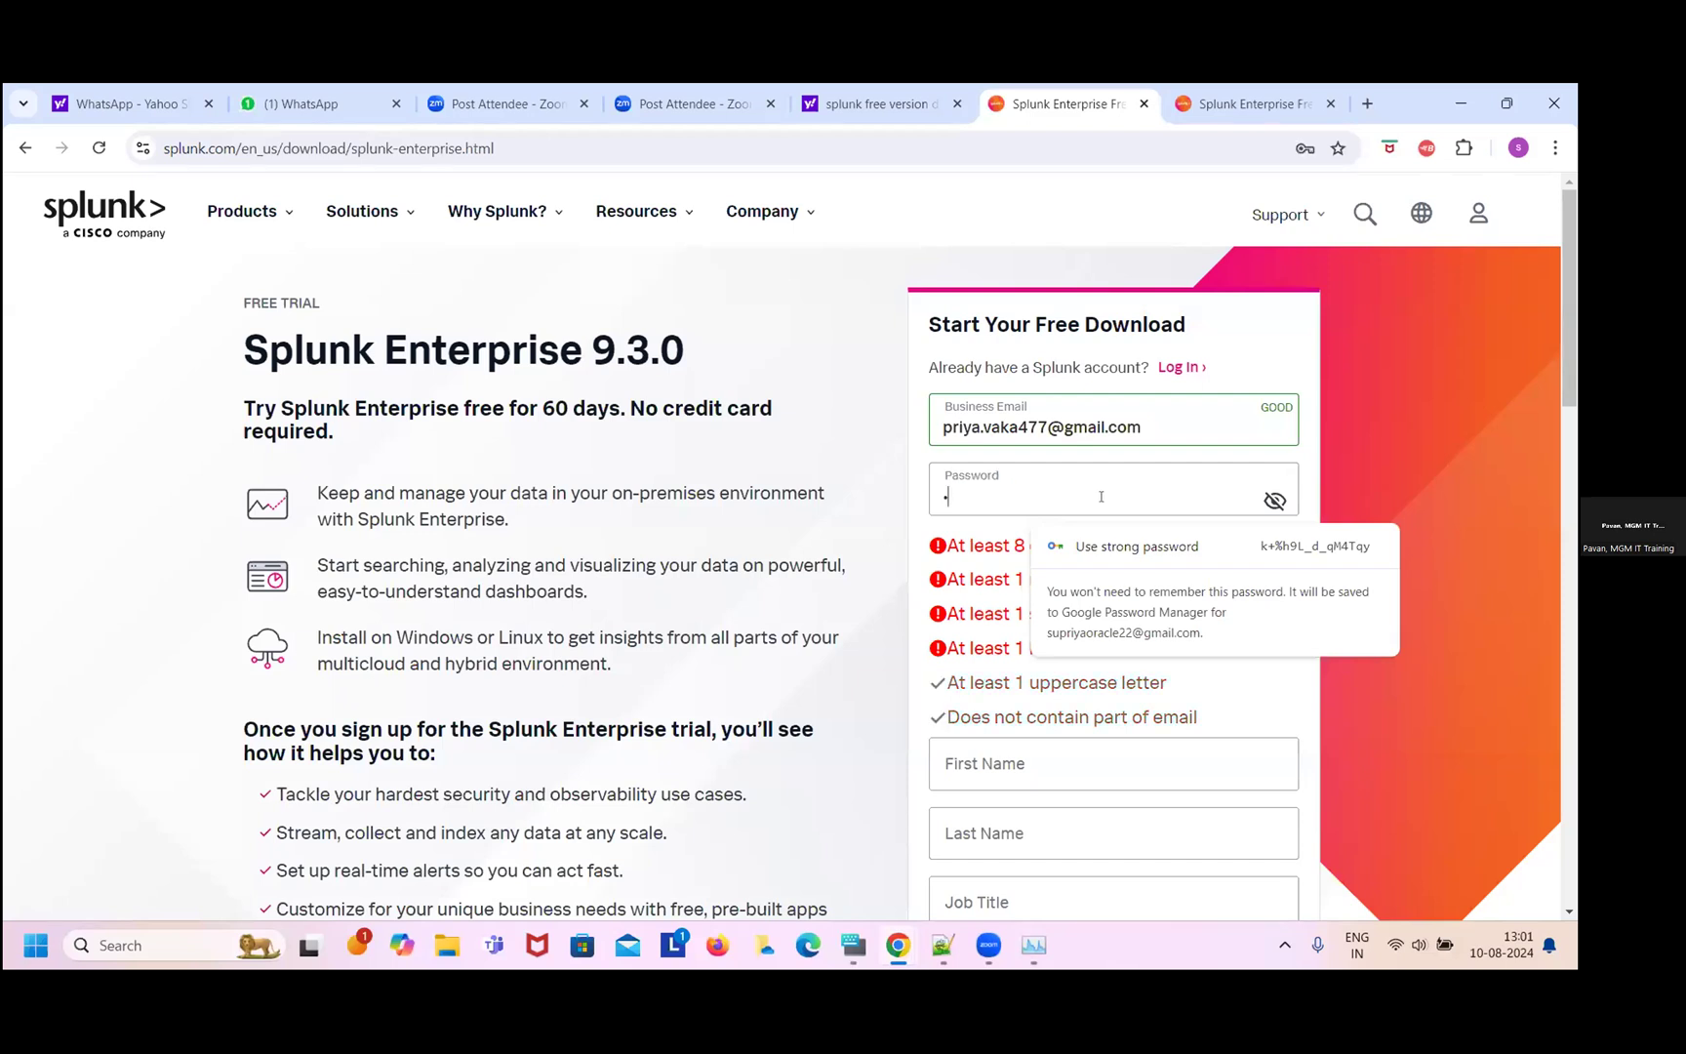
{"action": "type", "text": "up•••••"}
{"action": "key", "text": "Caps_Lock"}
{"action": "type", "text": "•••••"}
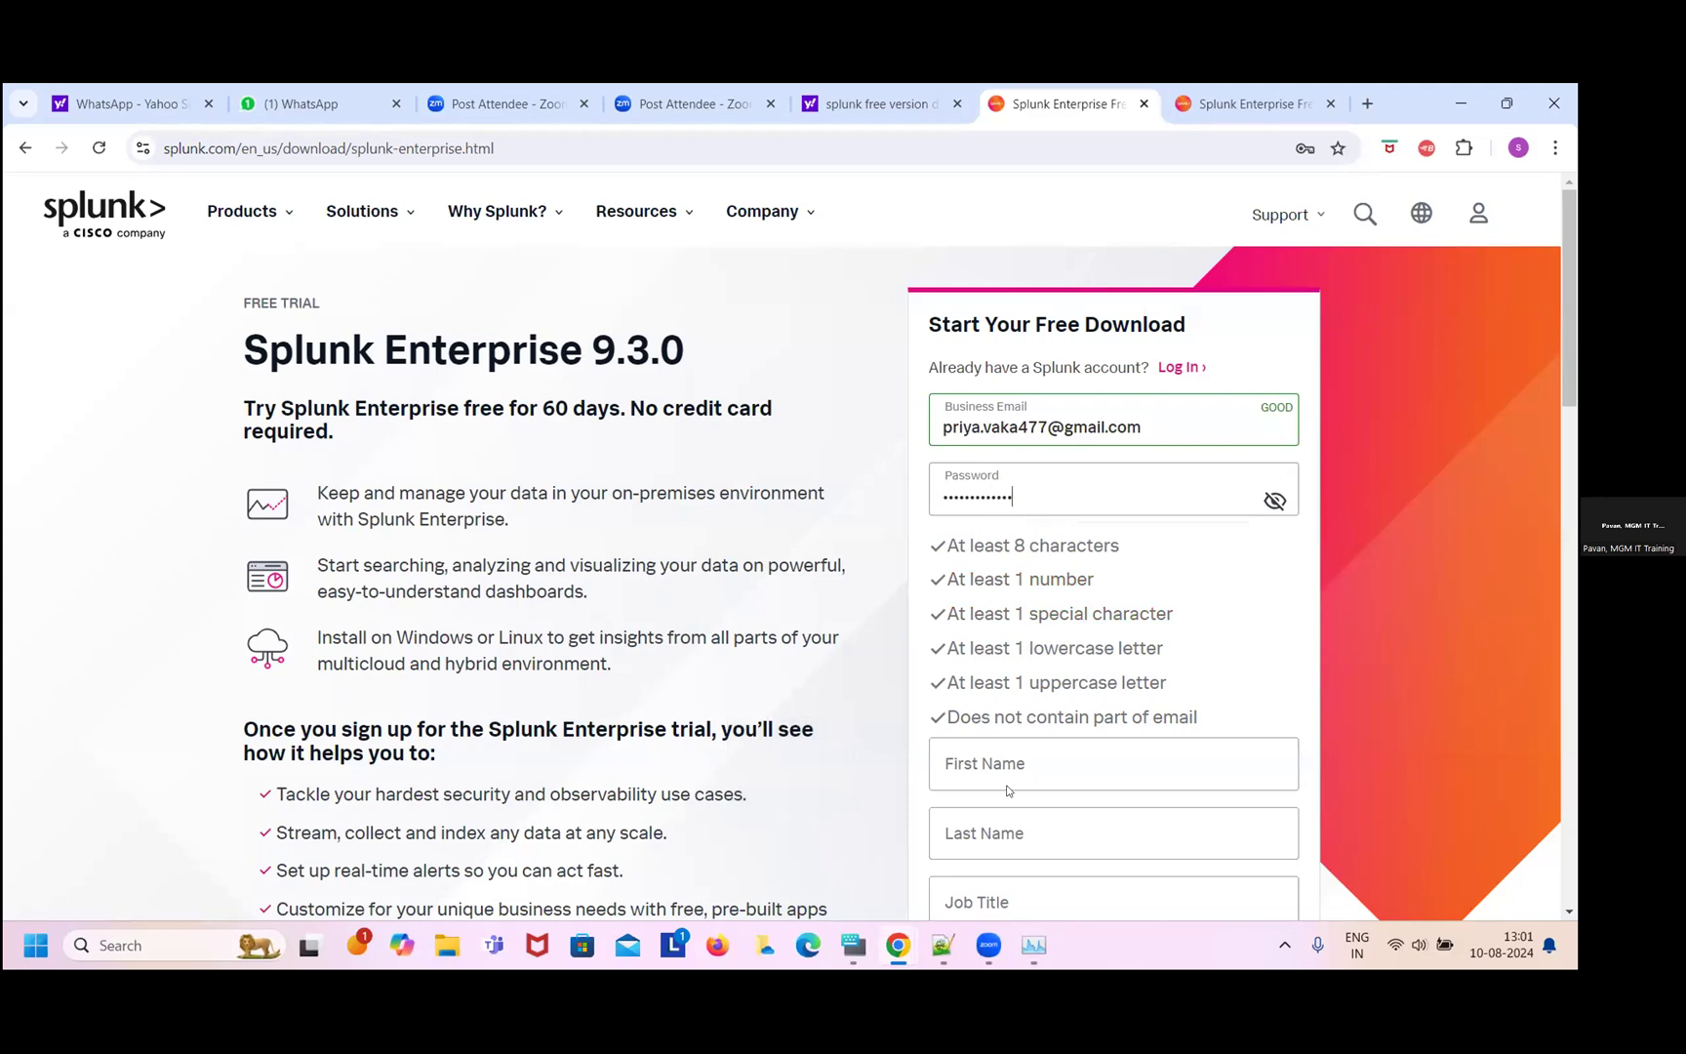
{"action": "left_click", "coordinate": [1023, 762]}
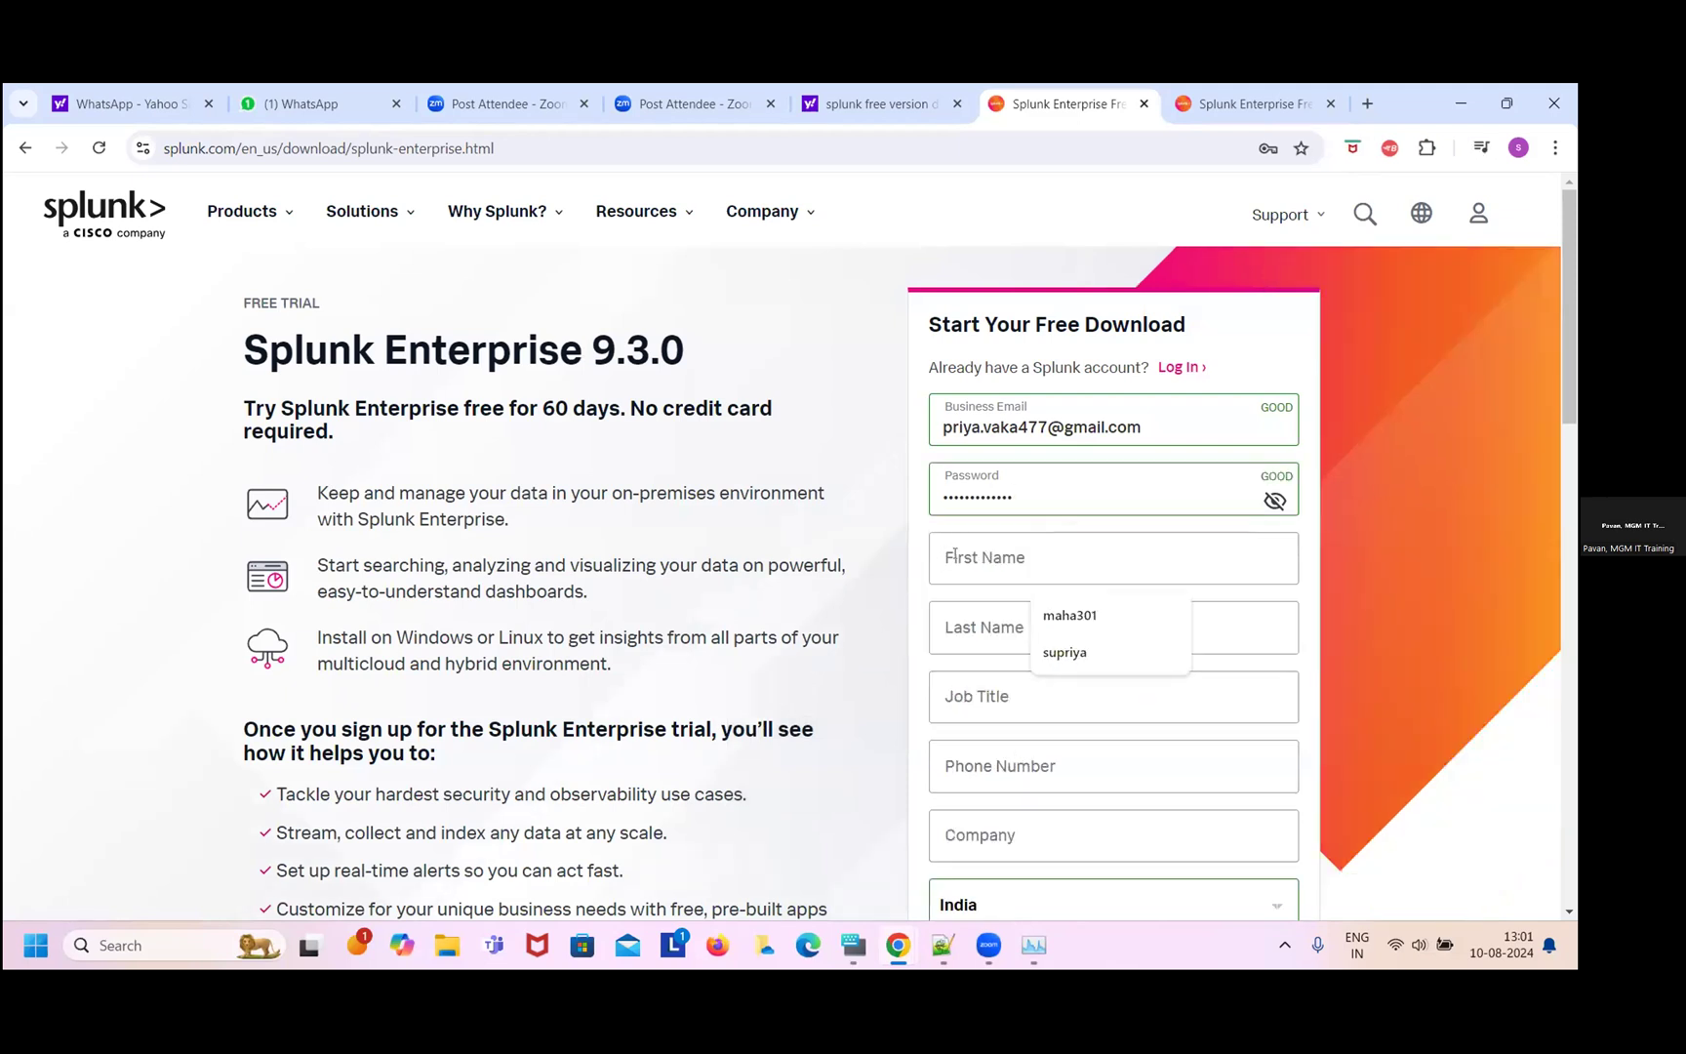
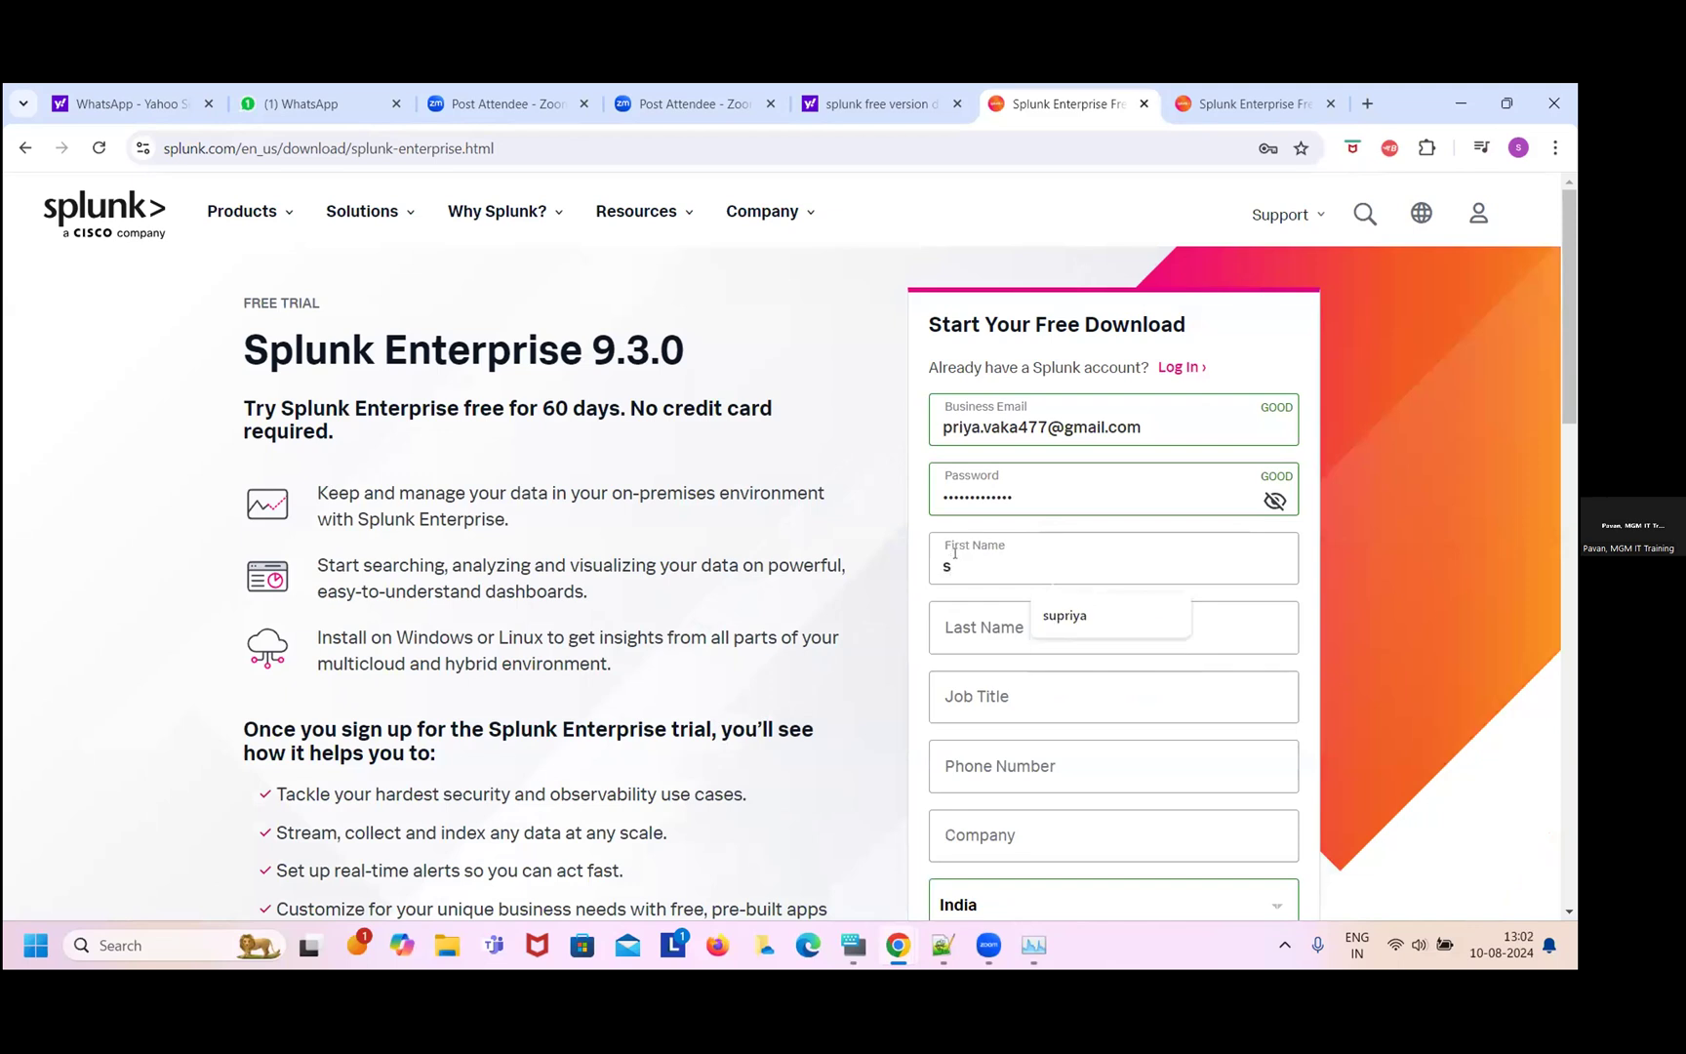
{"action": "left_click", "coordinate": [955, 629]}
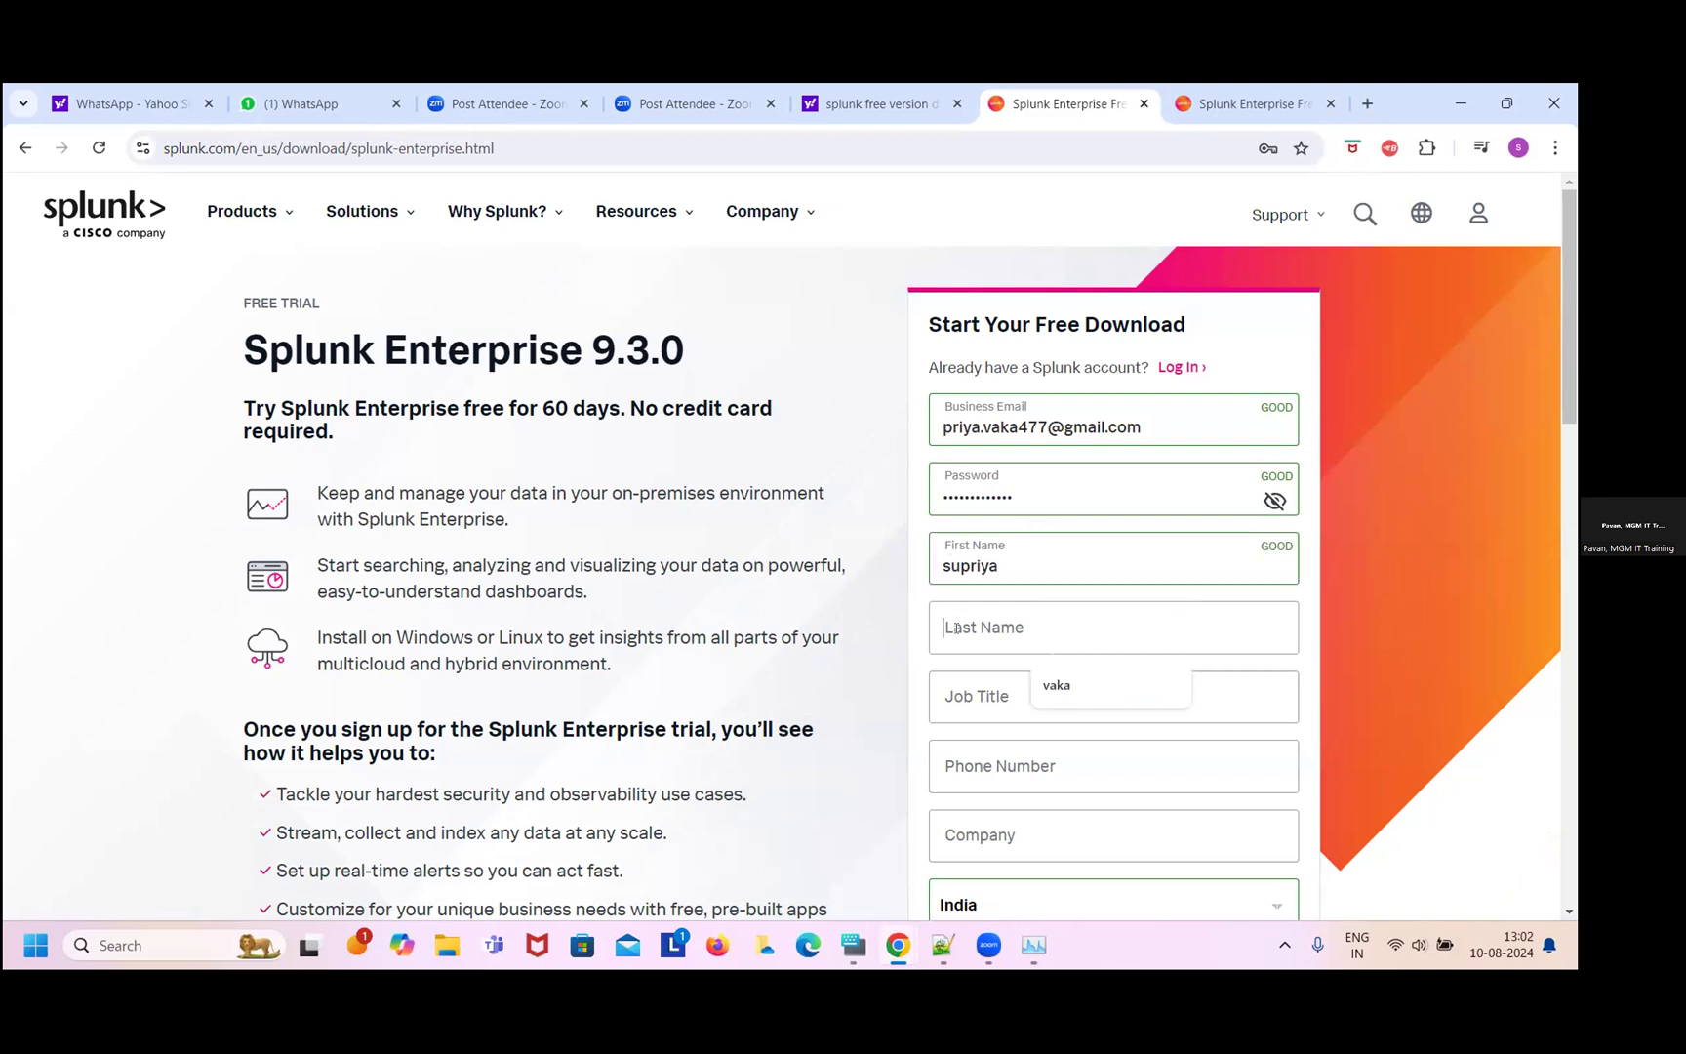
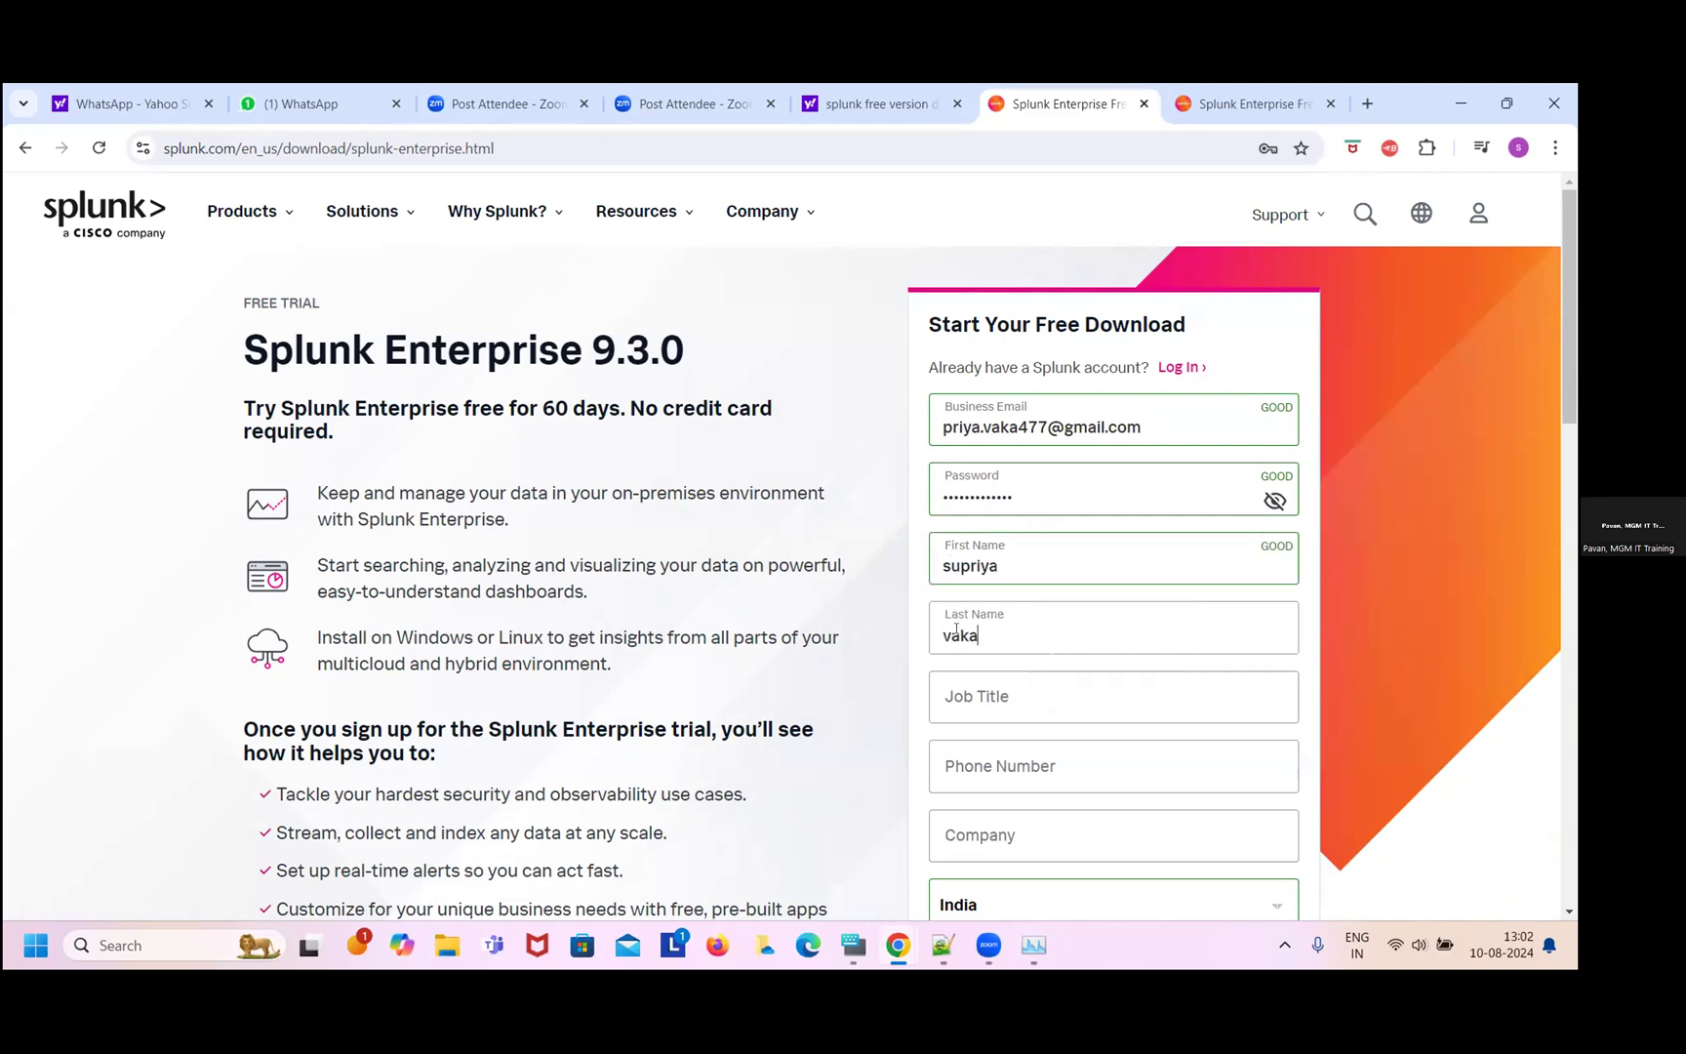
- Enter job title 'QA engineer' and fill in the phone number
{"action": "left_click", "coordinate": [972, 700]}
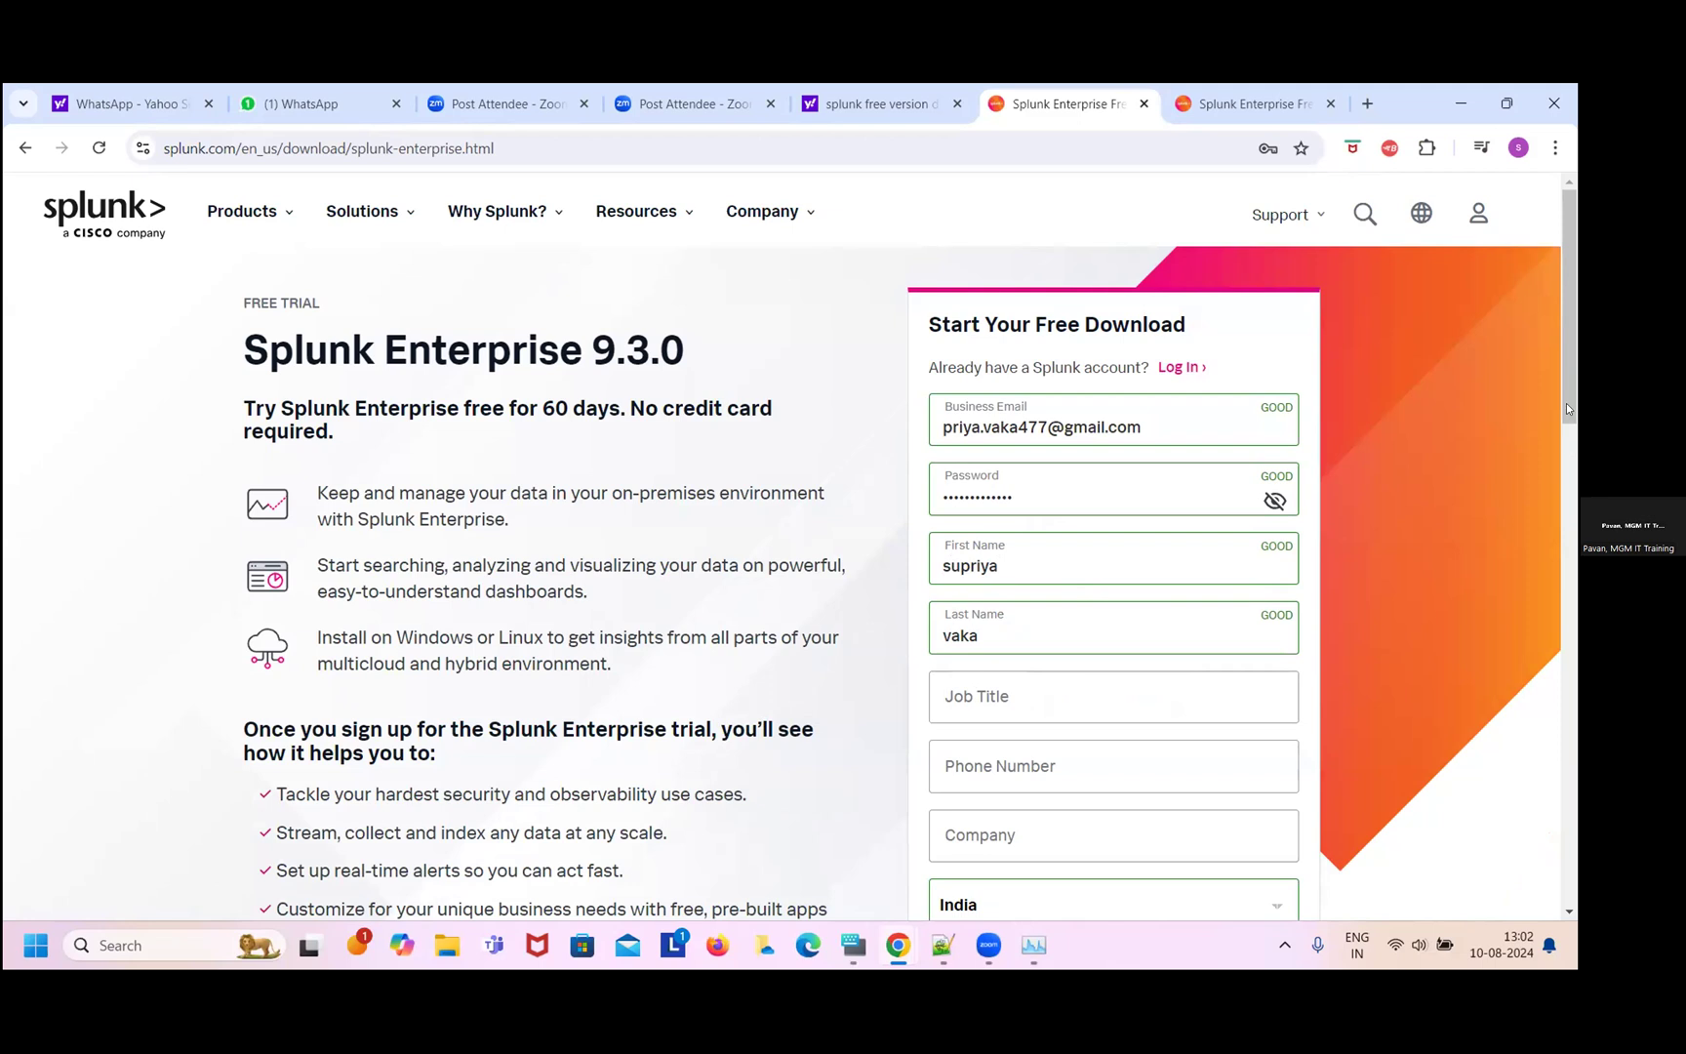
{"action": "scroll", "coordinate": [1566, 404], "scroll_direction": "down", "scroll_amount": 2}
{"action": "scroll", "coordinate": [1569, 432], "scroll_direction": "down", "scroll_amount": 3}
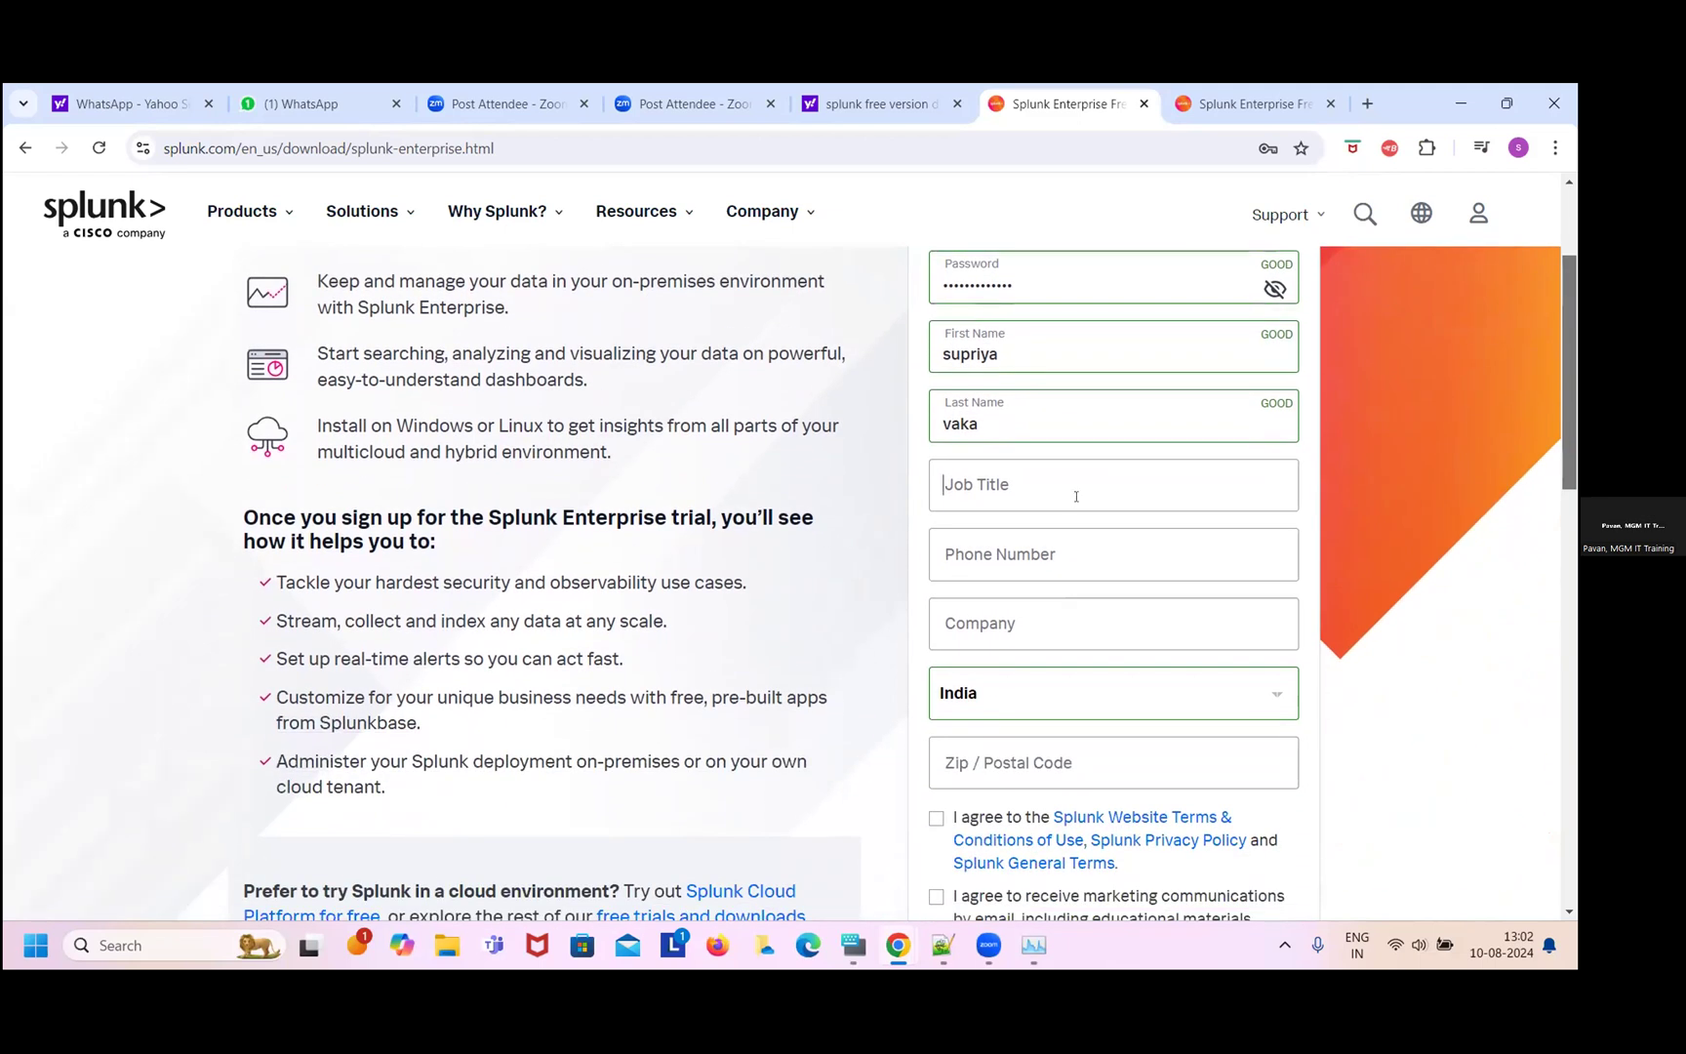
{"action": "key", "text": "Caps_Lock"}
{"action": "type", "text": "QA"}
{"action": "key", "text": "Caps_Lock"}
{"action": "type", "text": "engineer"}
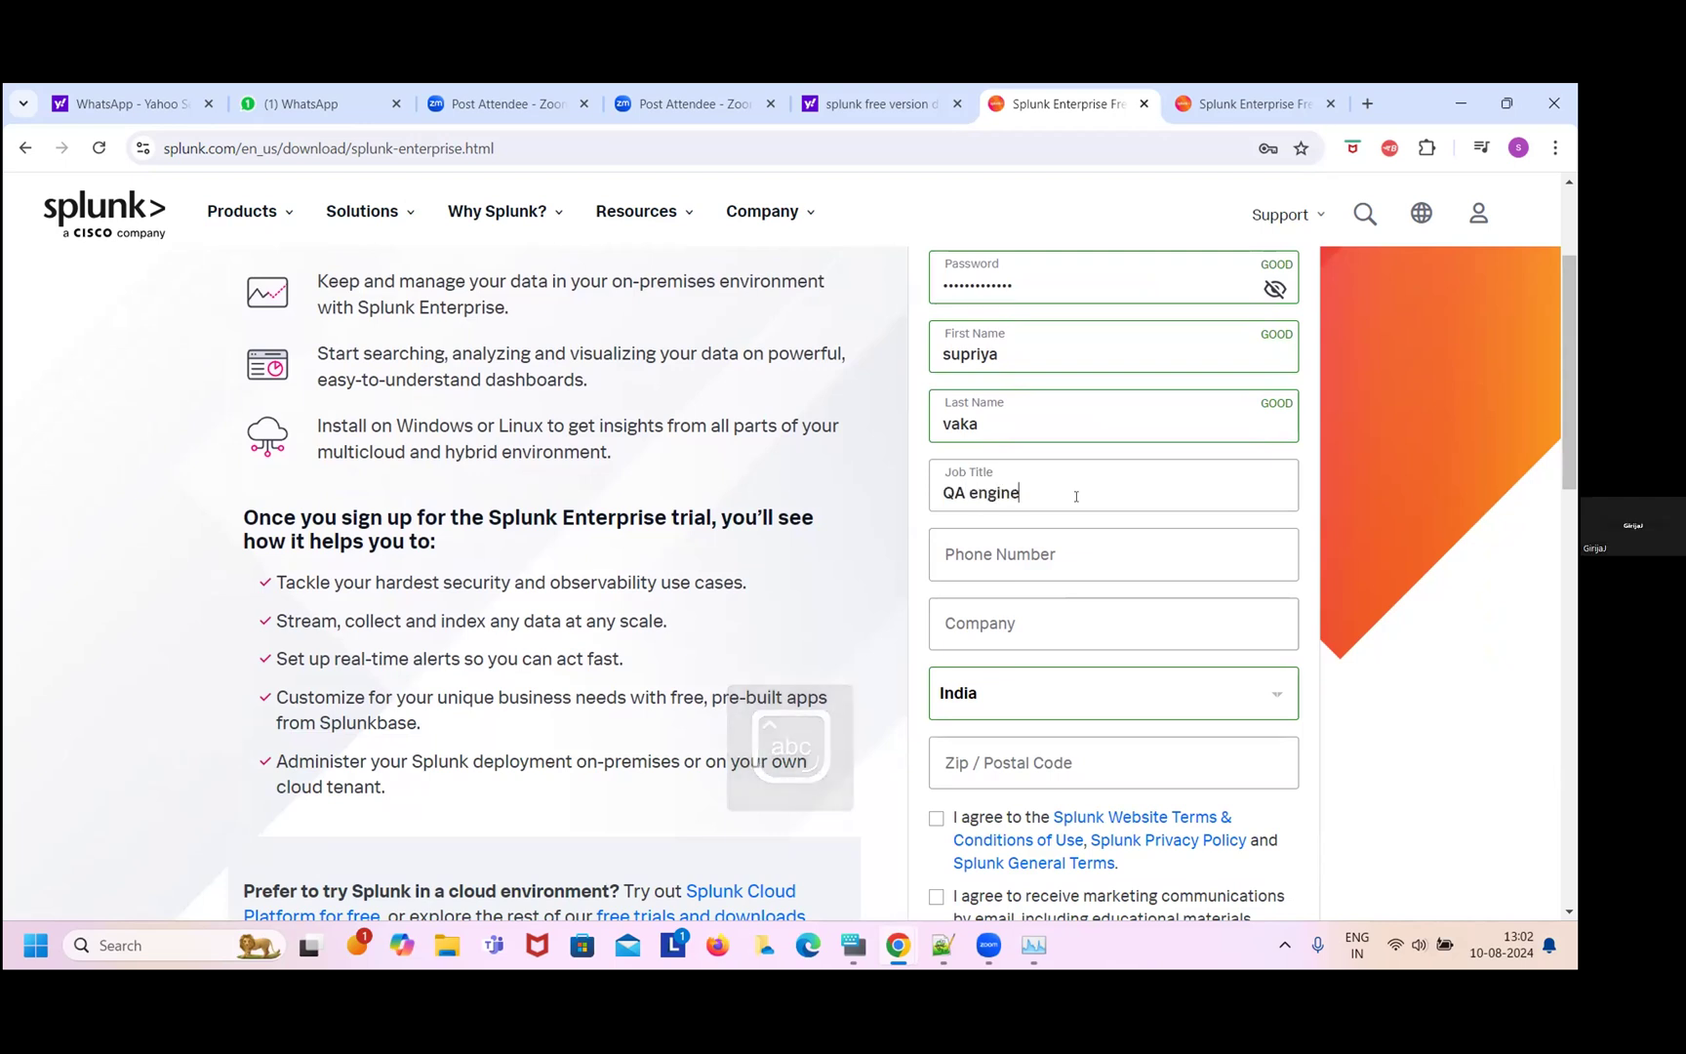
{"action": "left_click", "coordinate": [1011, 555]}
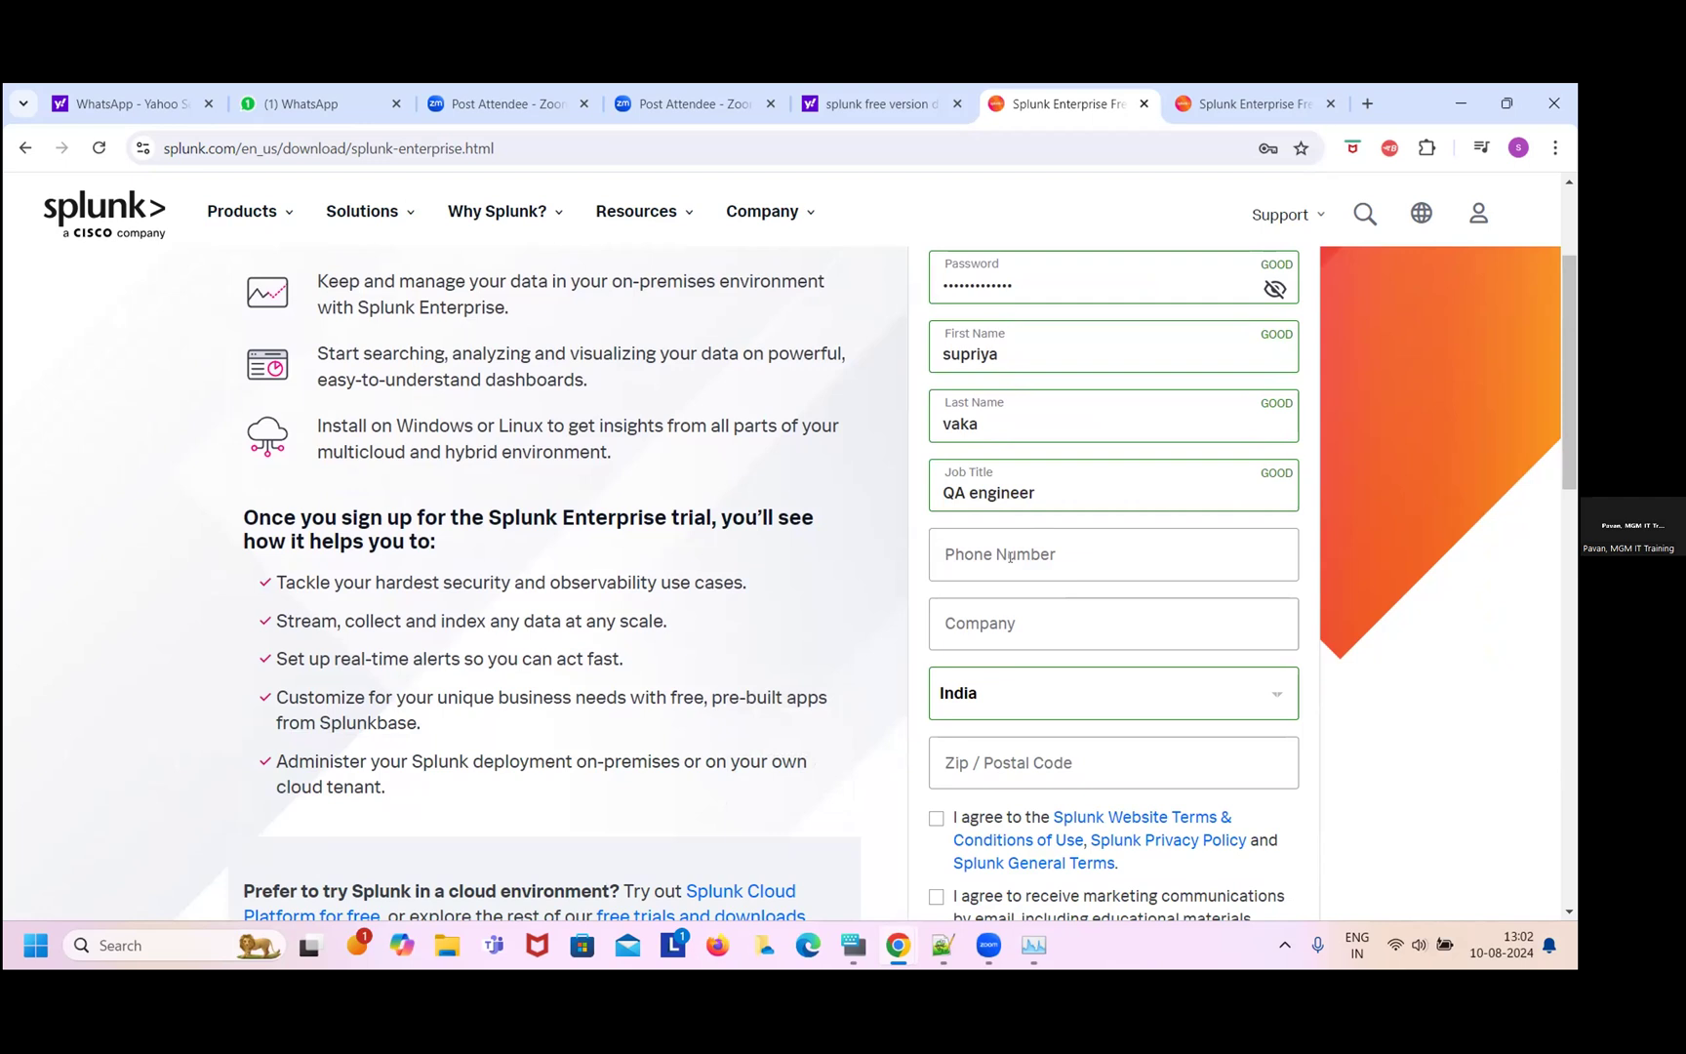
{"action": "type", "text": "123456789"}
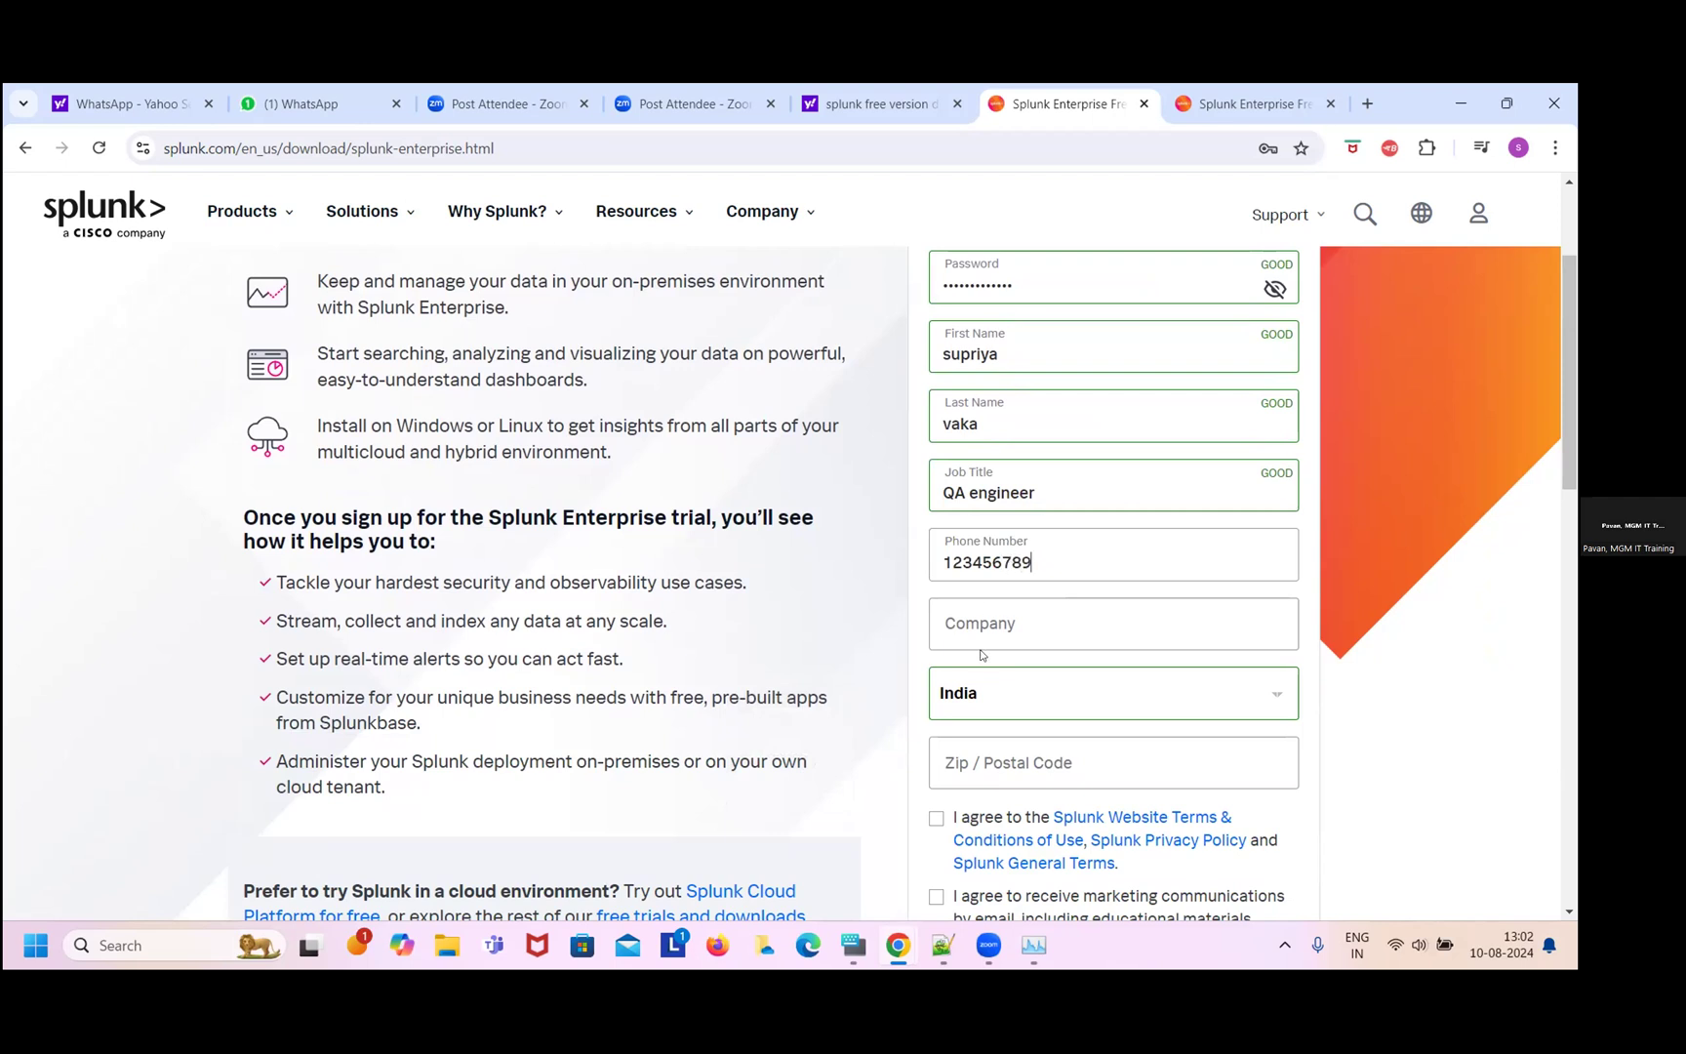
- Enter company 'tcs' and zip code 524322
{"action": "left_click", "coordinate": [1013, 628]}
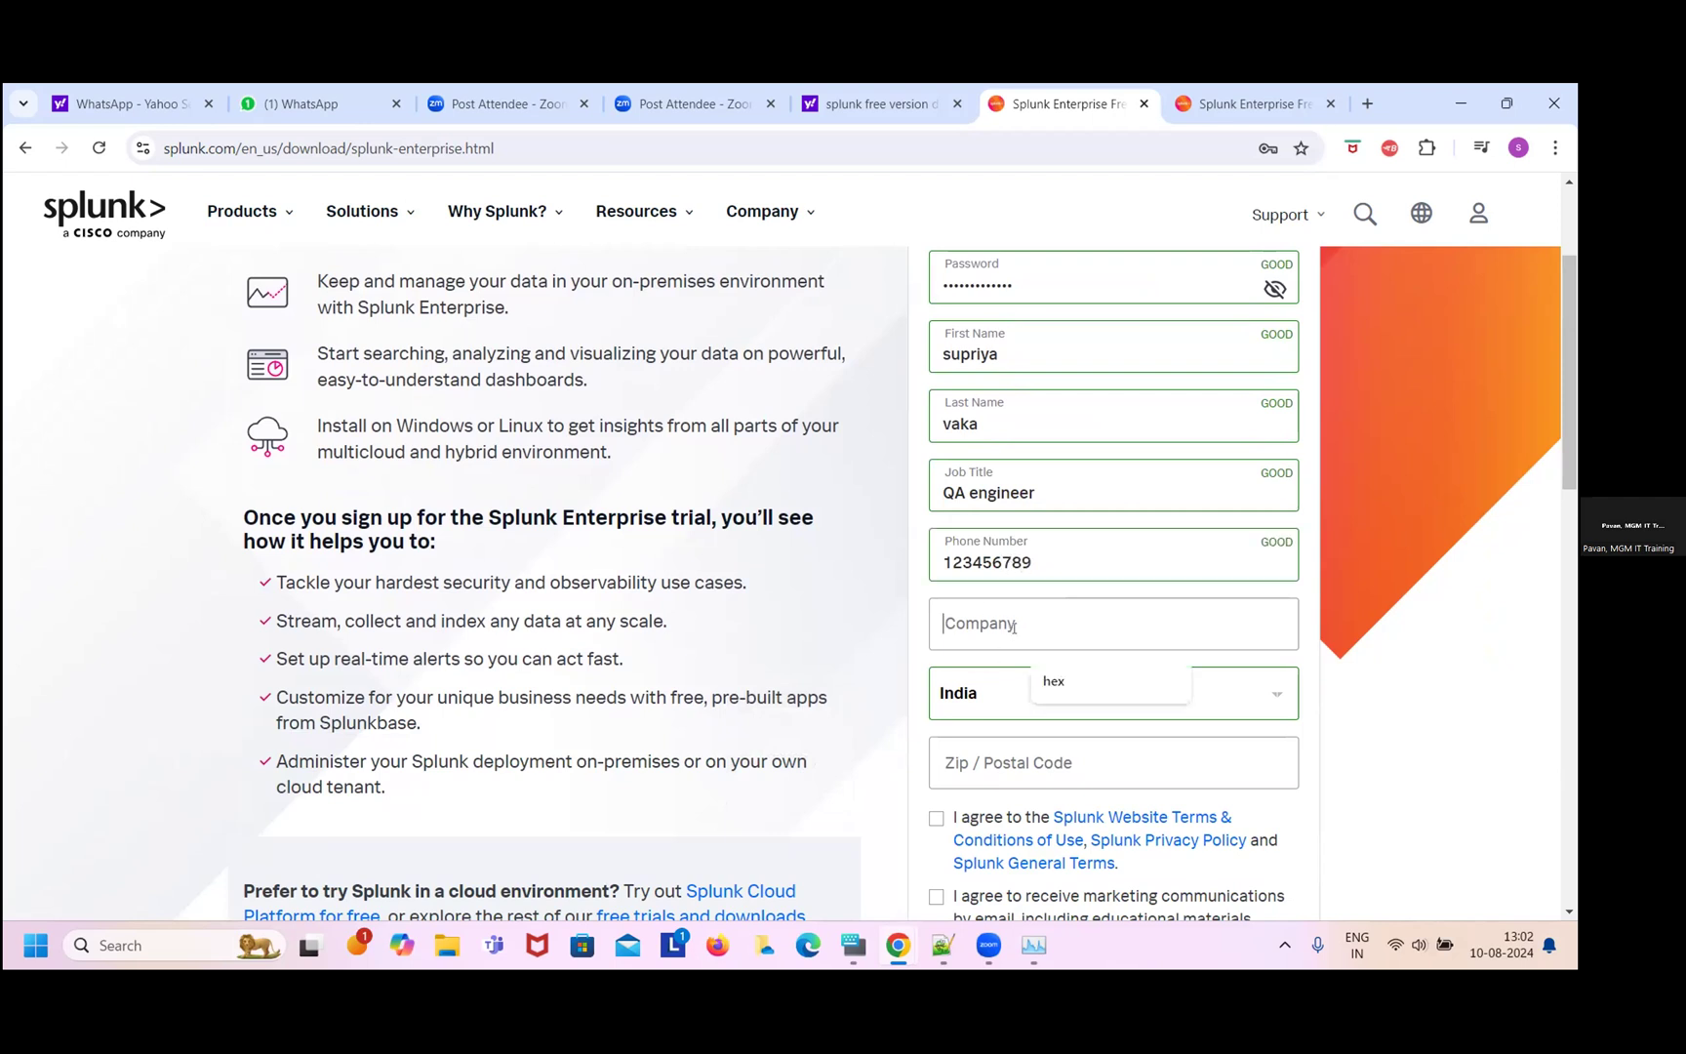
{"action": "type", "text": "tv"}
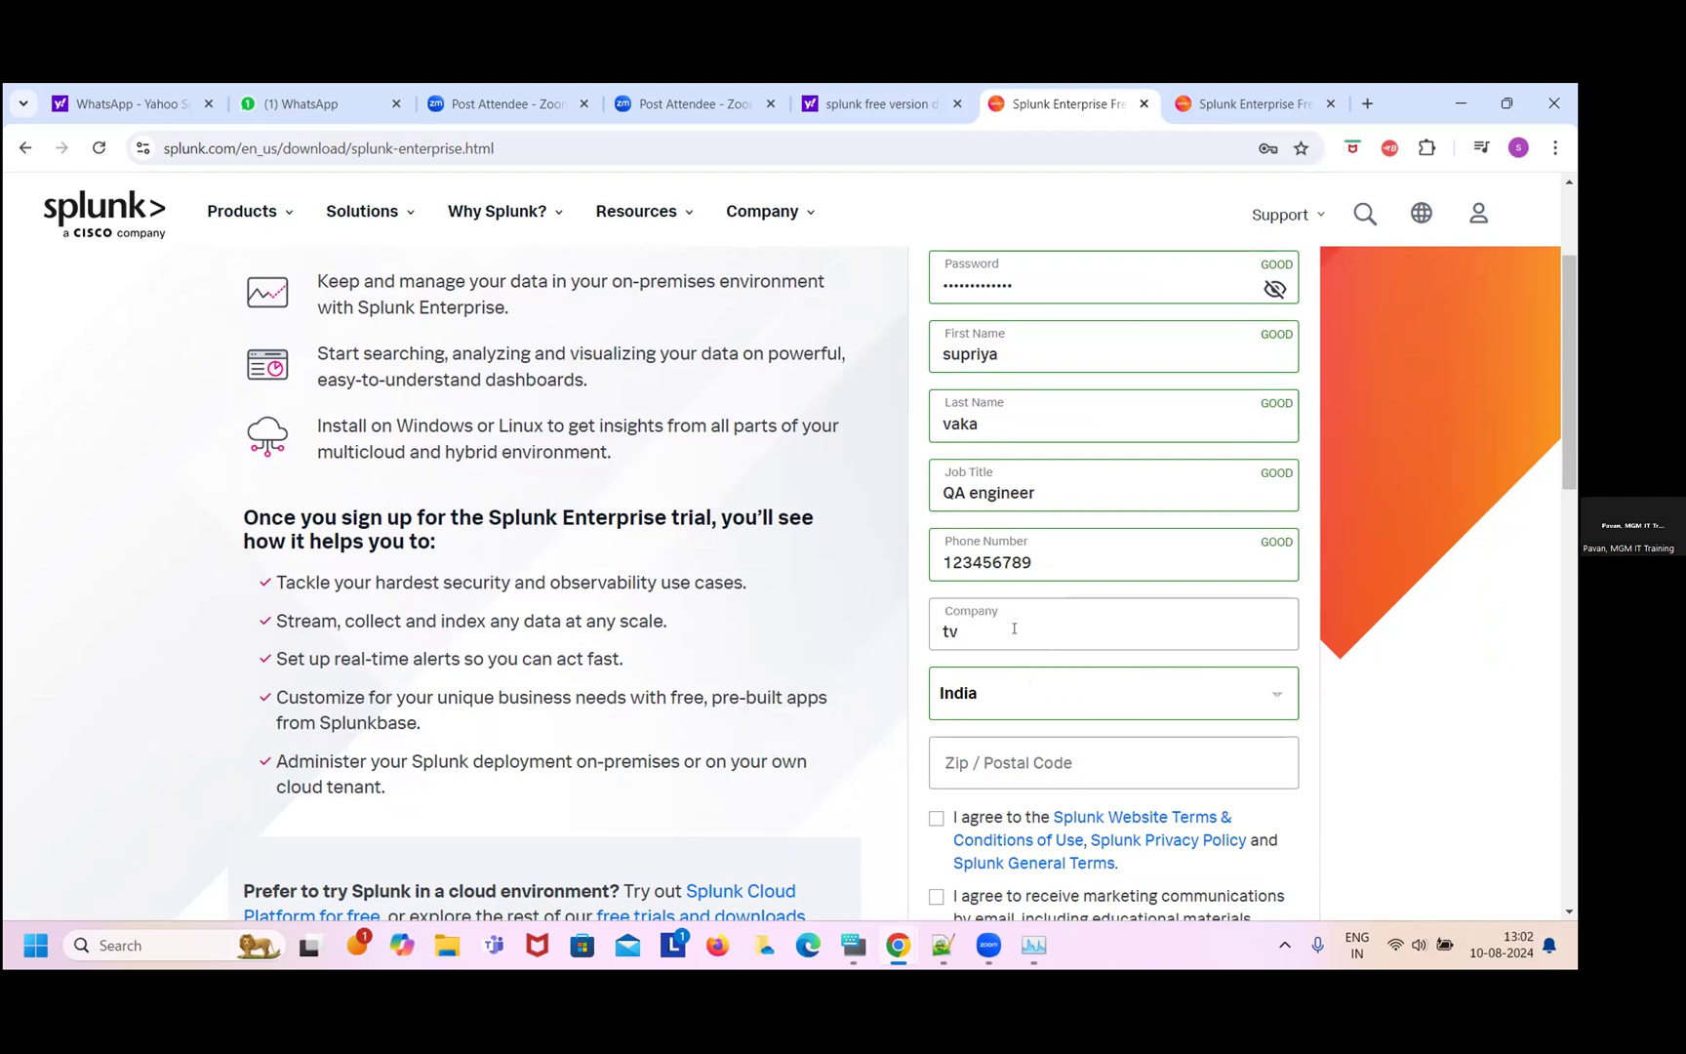
{"action": "key", "text": "BackSpace"}
{"action": "type", "text": "cs"}
{"action": "left_click", "coordinate": [1040, 771]}
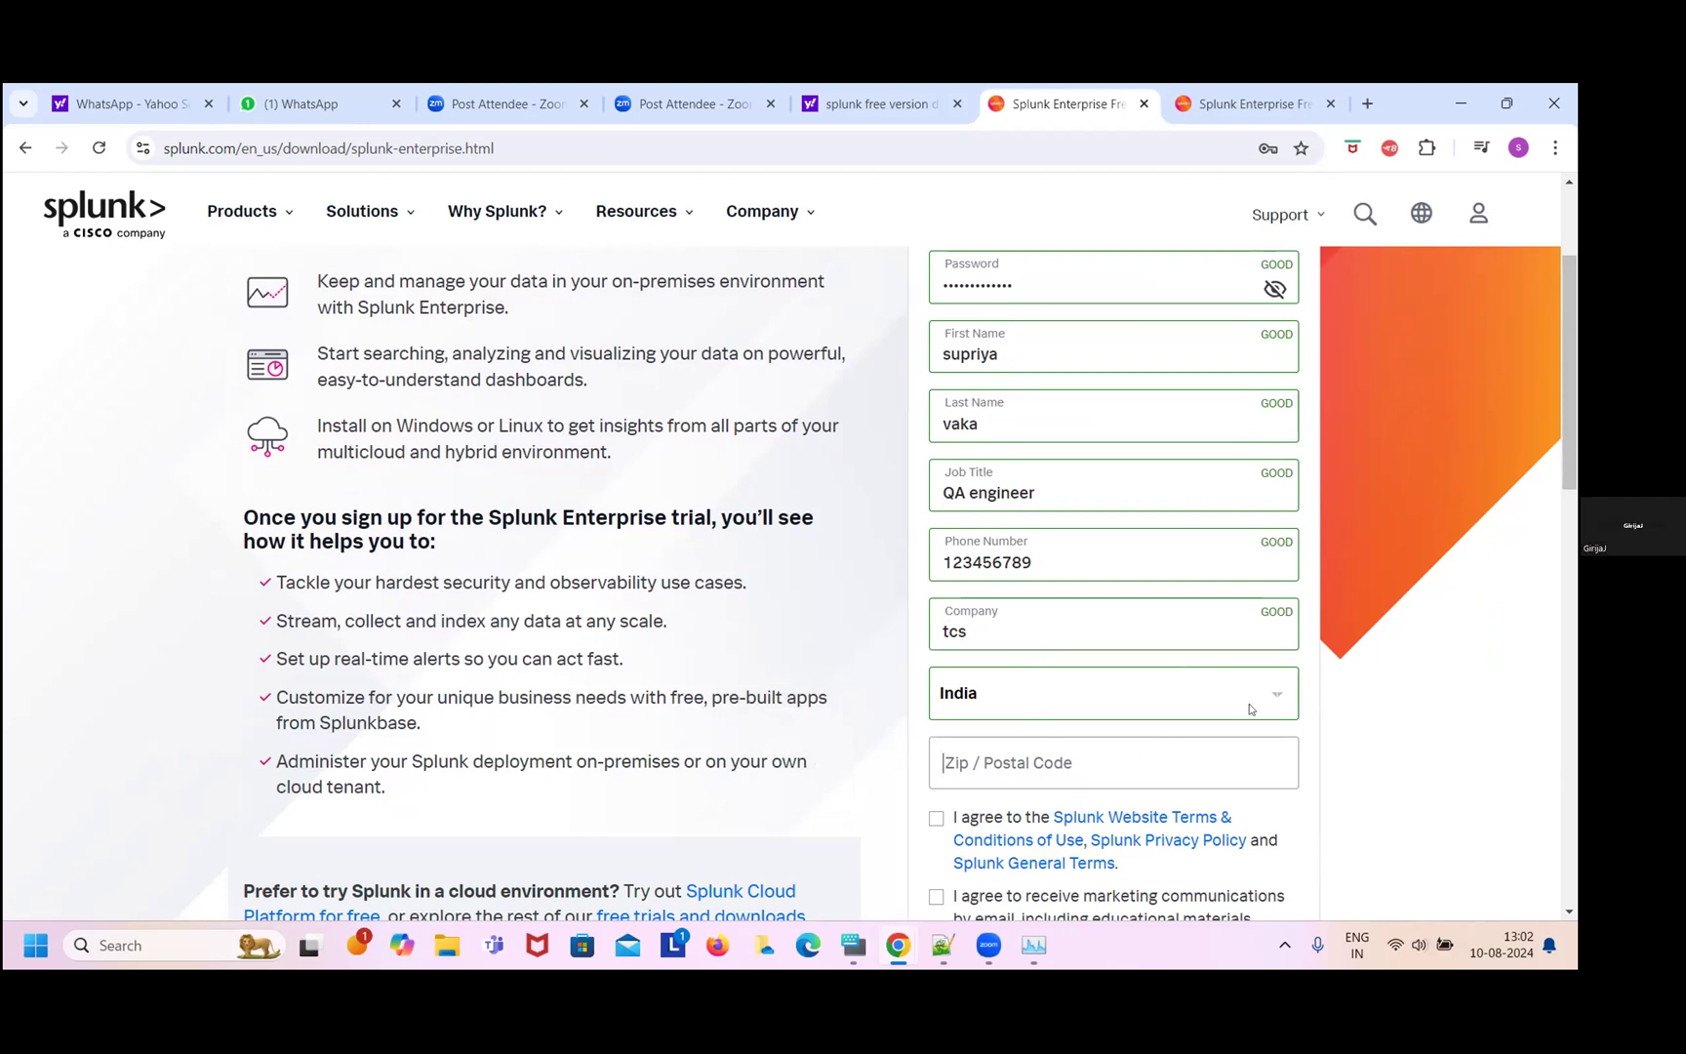
{"action": "scroll", "coordinate": [1566, 426], "scroll_direction": "down", "scroll_amount": 2}
{"action": "scroll", "coordinate": [1567, 445], "scroll_direction": "down", "scroll_amount": 3}
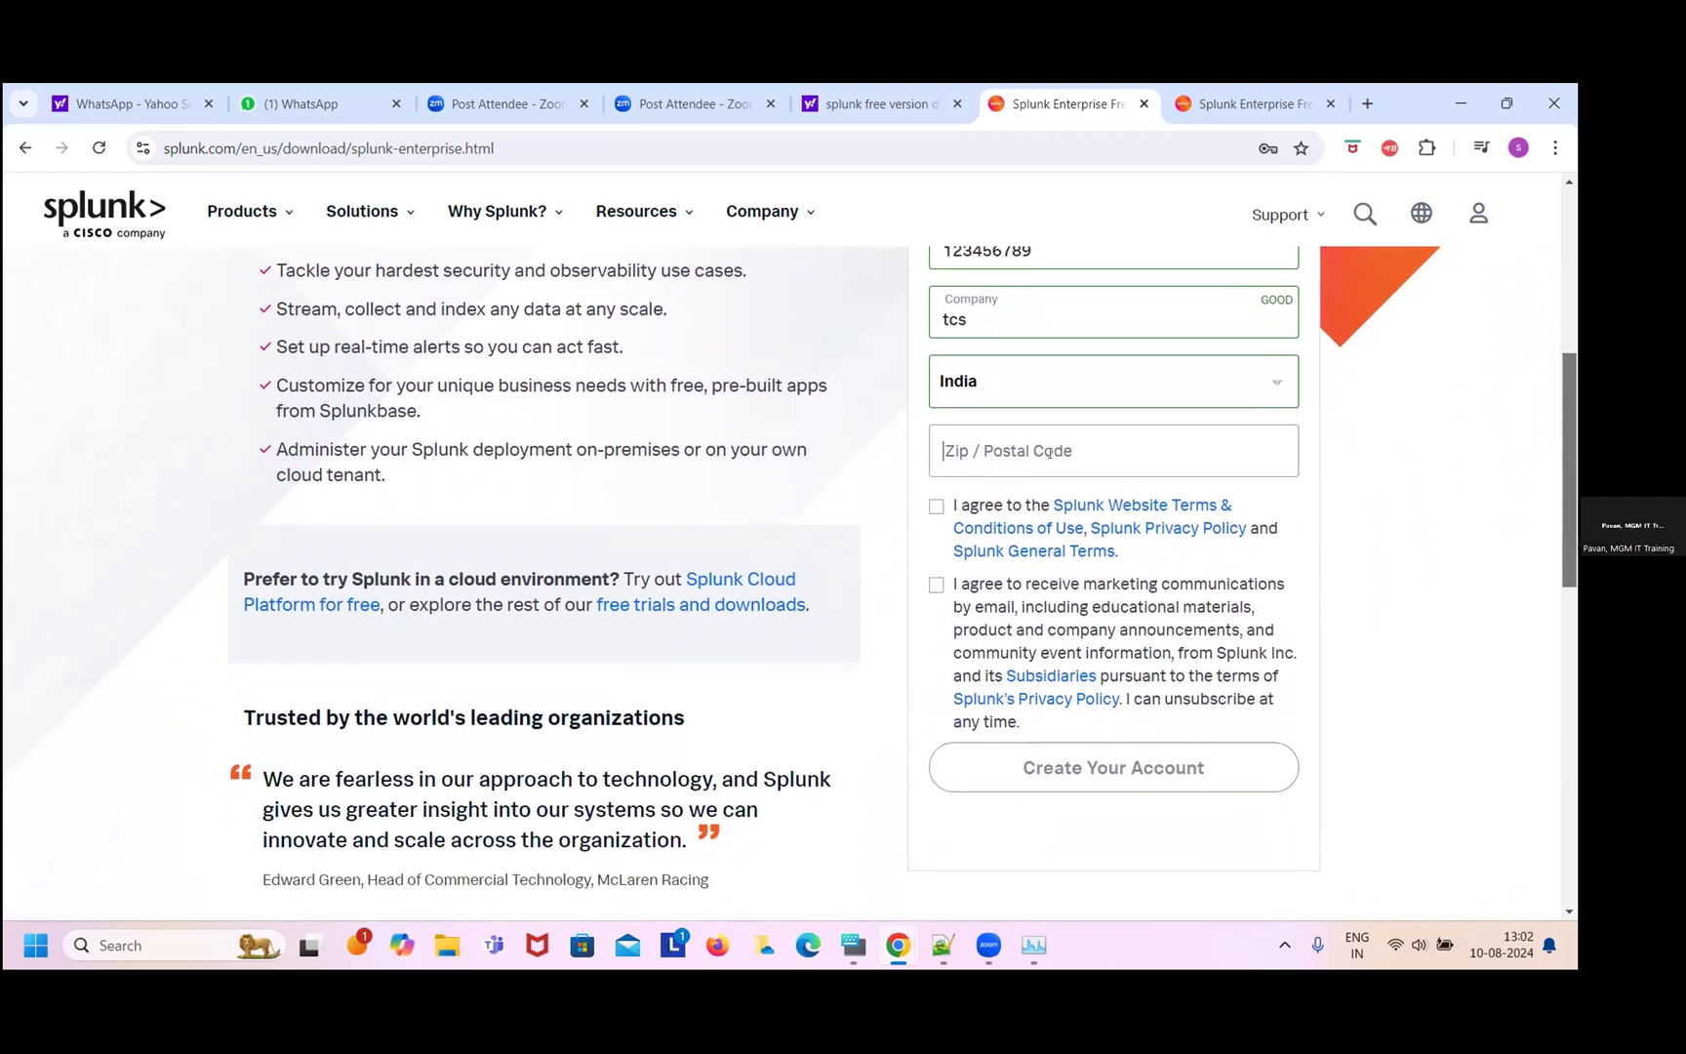
{"action": "type", "text": "5243"}
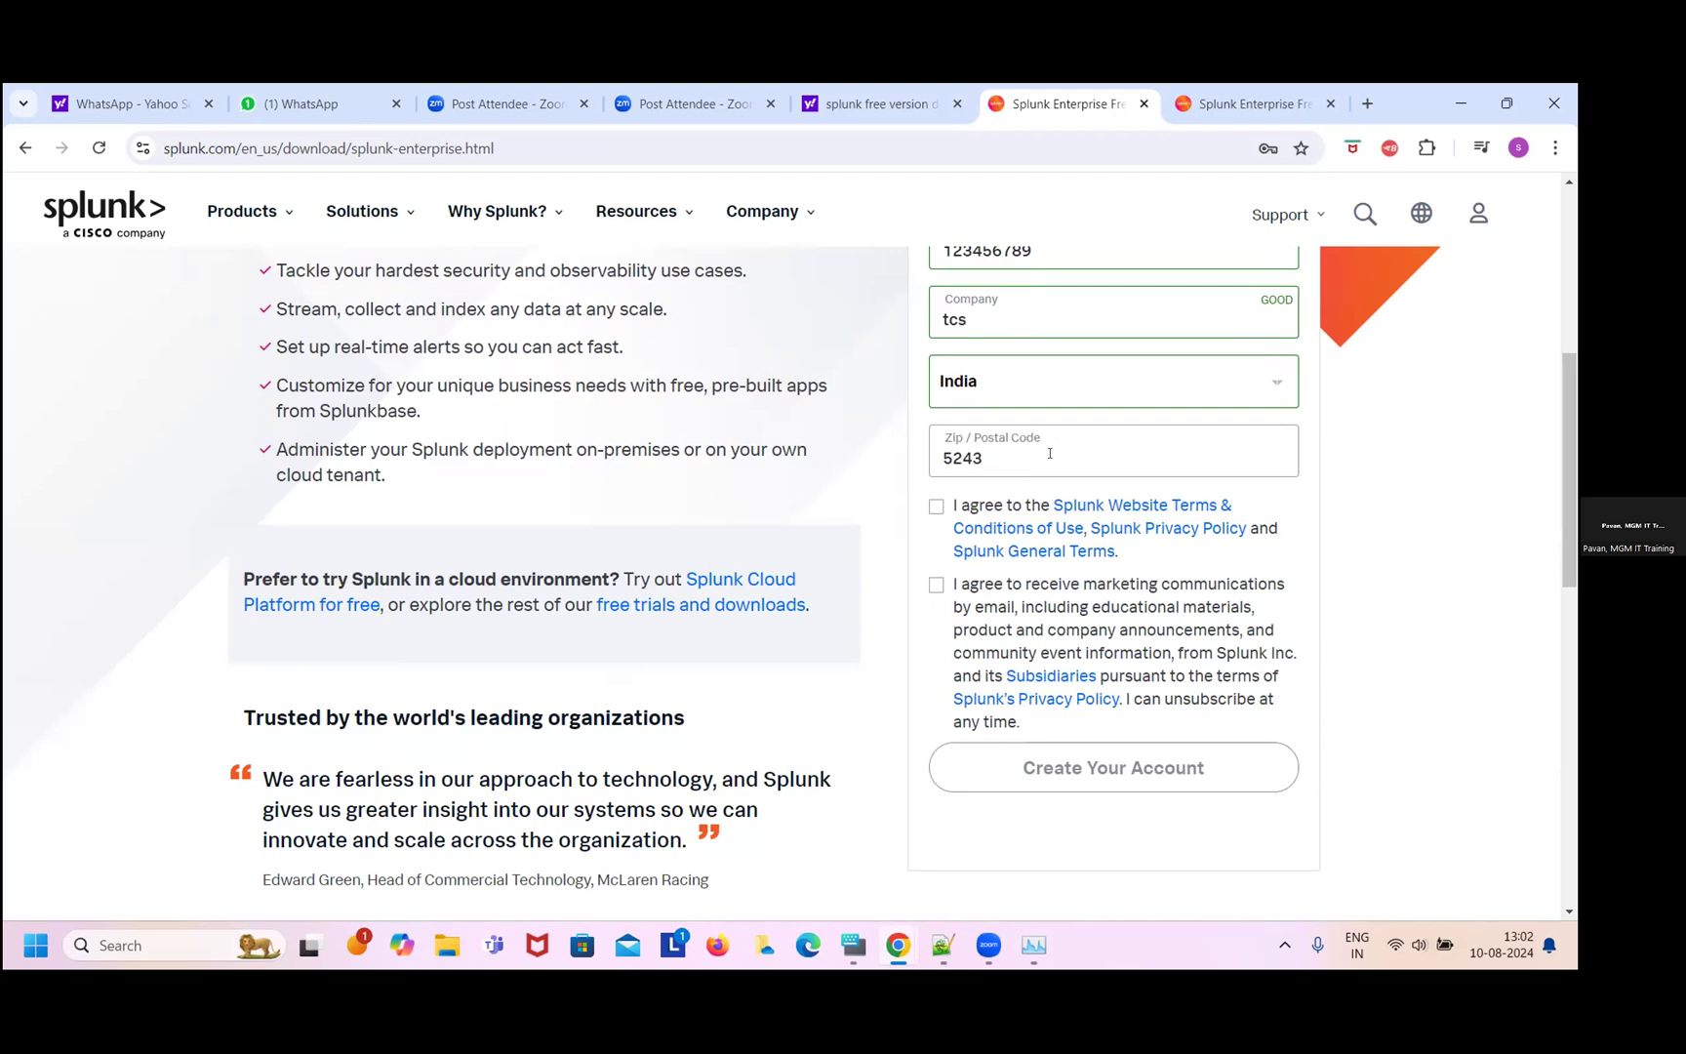
{"action": "type", "text": "22"}
- Accept the terms and marketing agreements and submit with Create Your Account
{"action": "left_click", "coordinate": [937, 506]}
{"action": "left_click", "coordinate": [935, 586]}
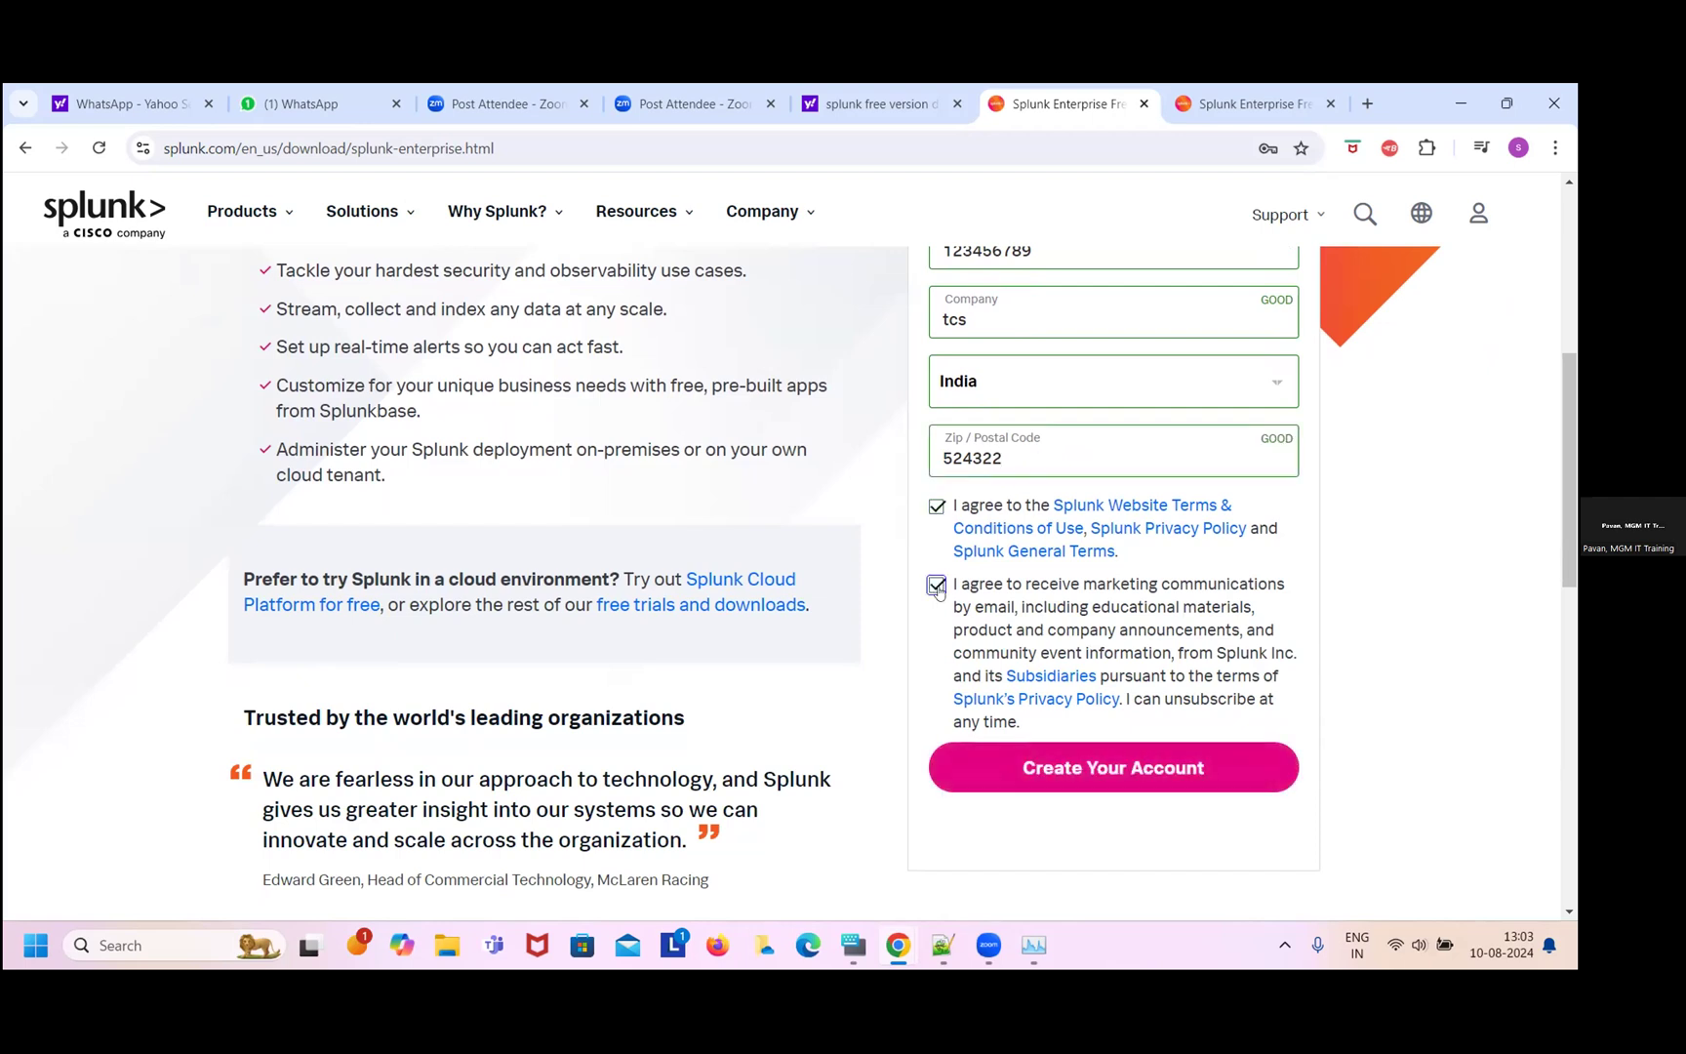
{"action": "left_click", "coordinate": [1135, 778]}
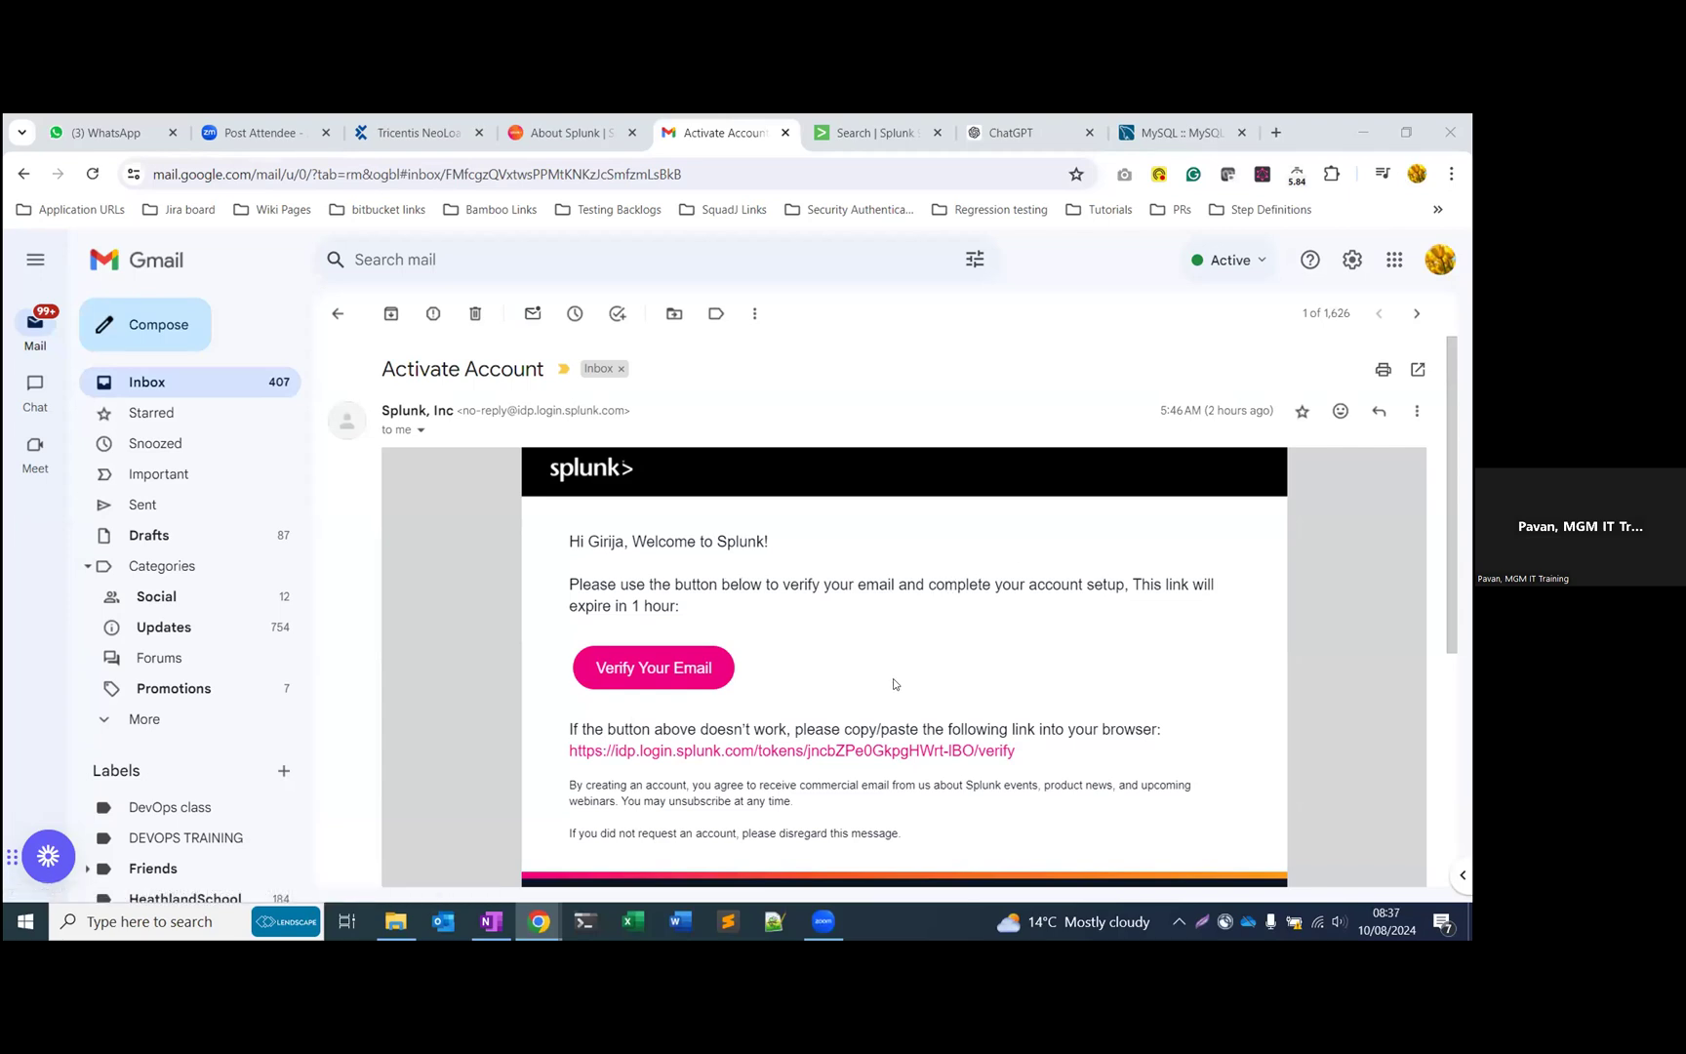
- Bring the browser window into focus and restore it to a smaller size
{"action": "left_click", "coordinate": [1315, 129]}
{"action": "left_click_drag", "start_coordinate": [867, 298], "coordinate": [1039, 299]}
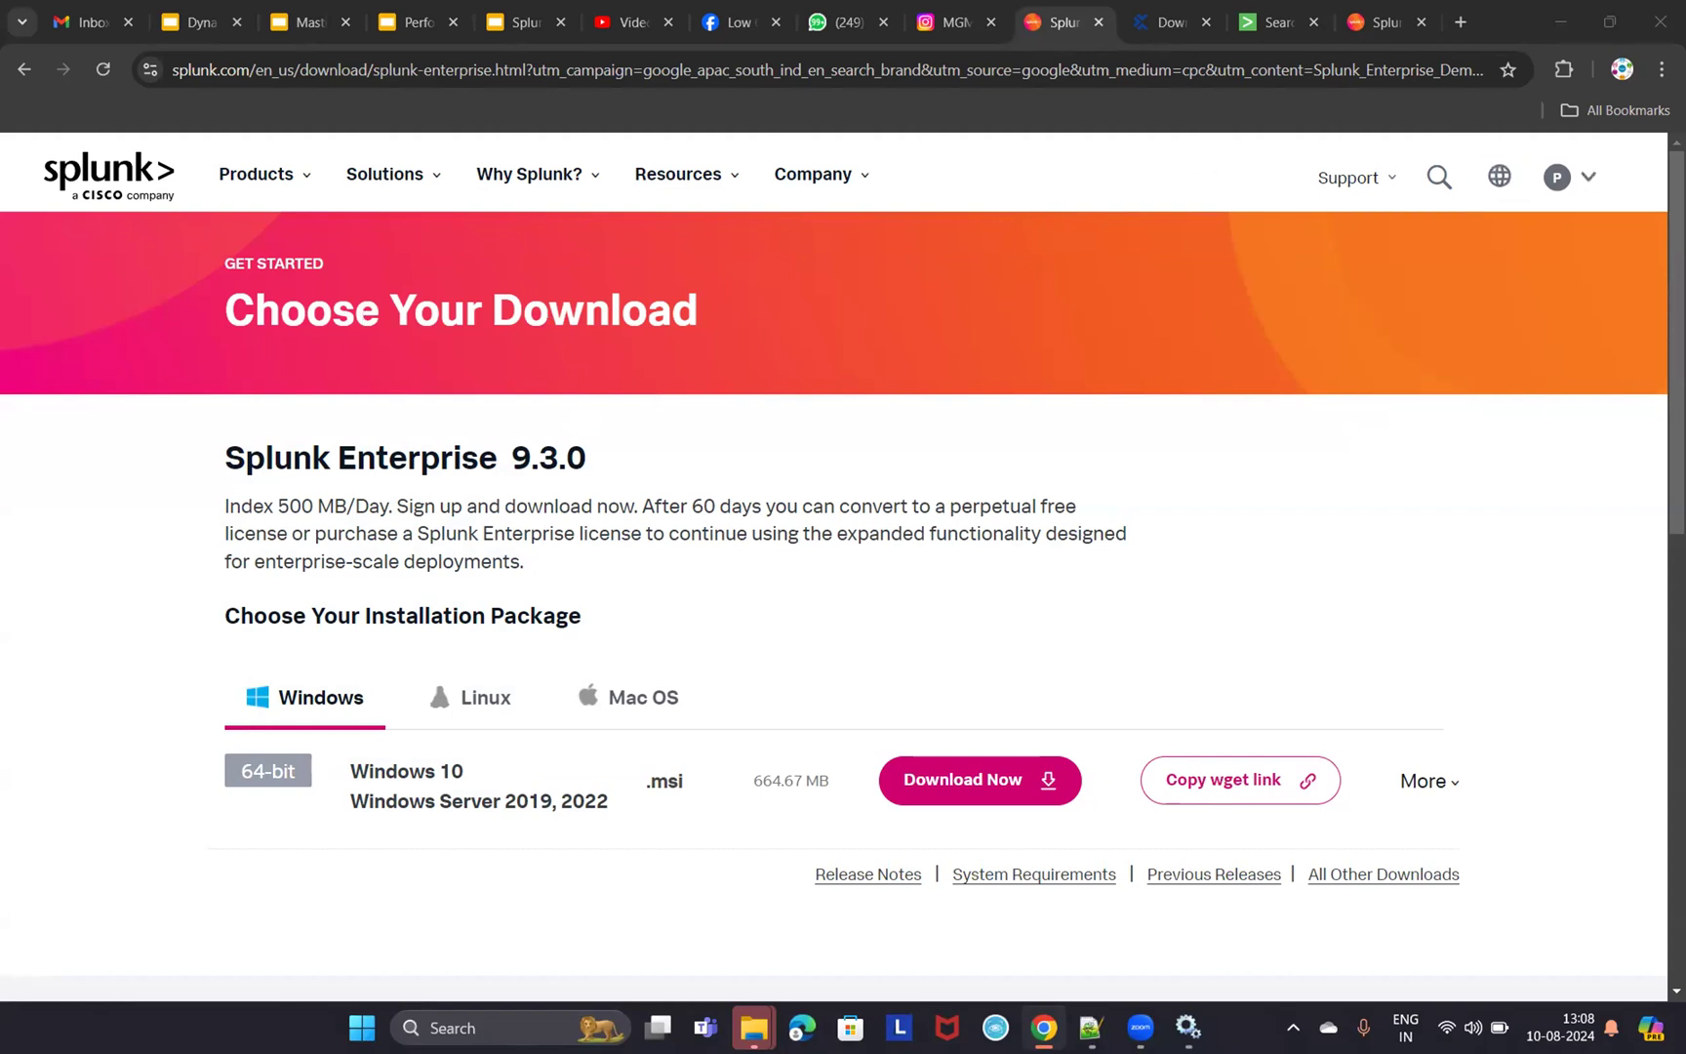
- Highlight the 64-bit Windows .msi package details on splunk.com, then switch to File Explorer
{"action": "left_click", "coordinate": [1587, 175]}
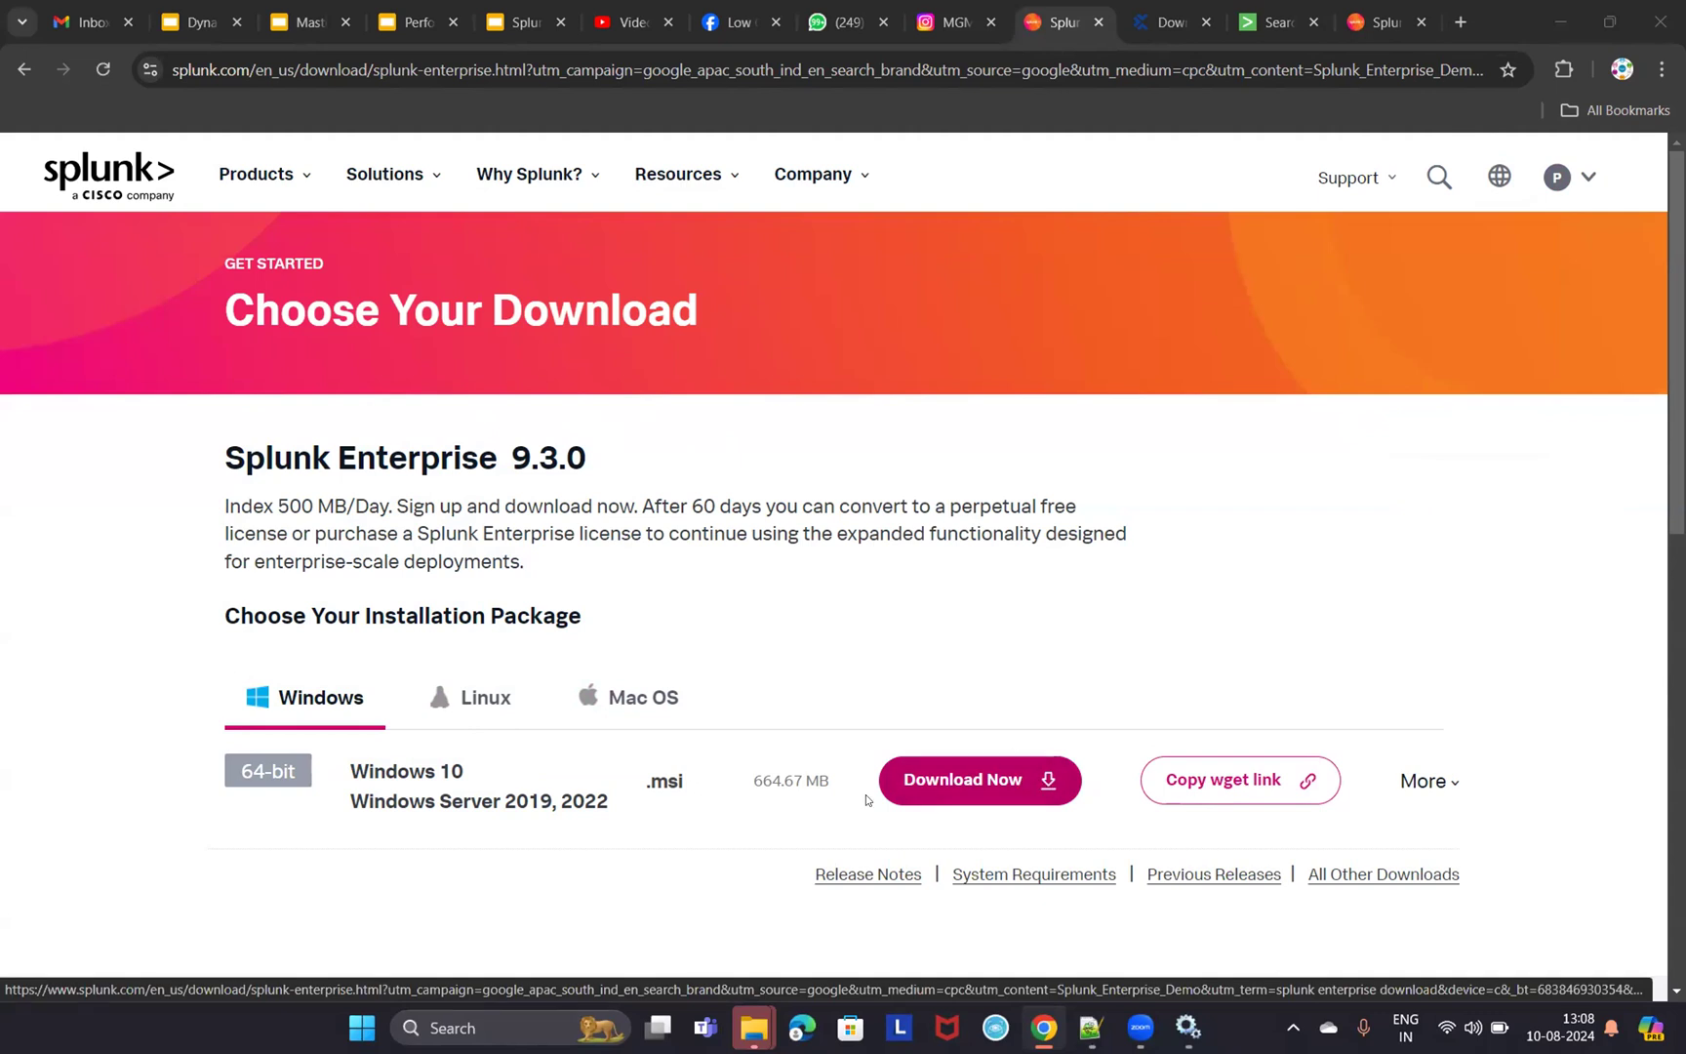
{"action": "left_click_drag", "start_coordinate": [621, 774], "coordinate": [738, 892]}
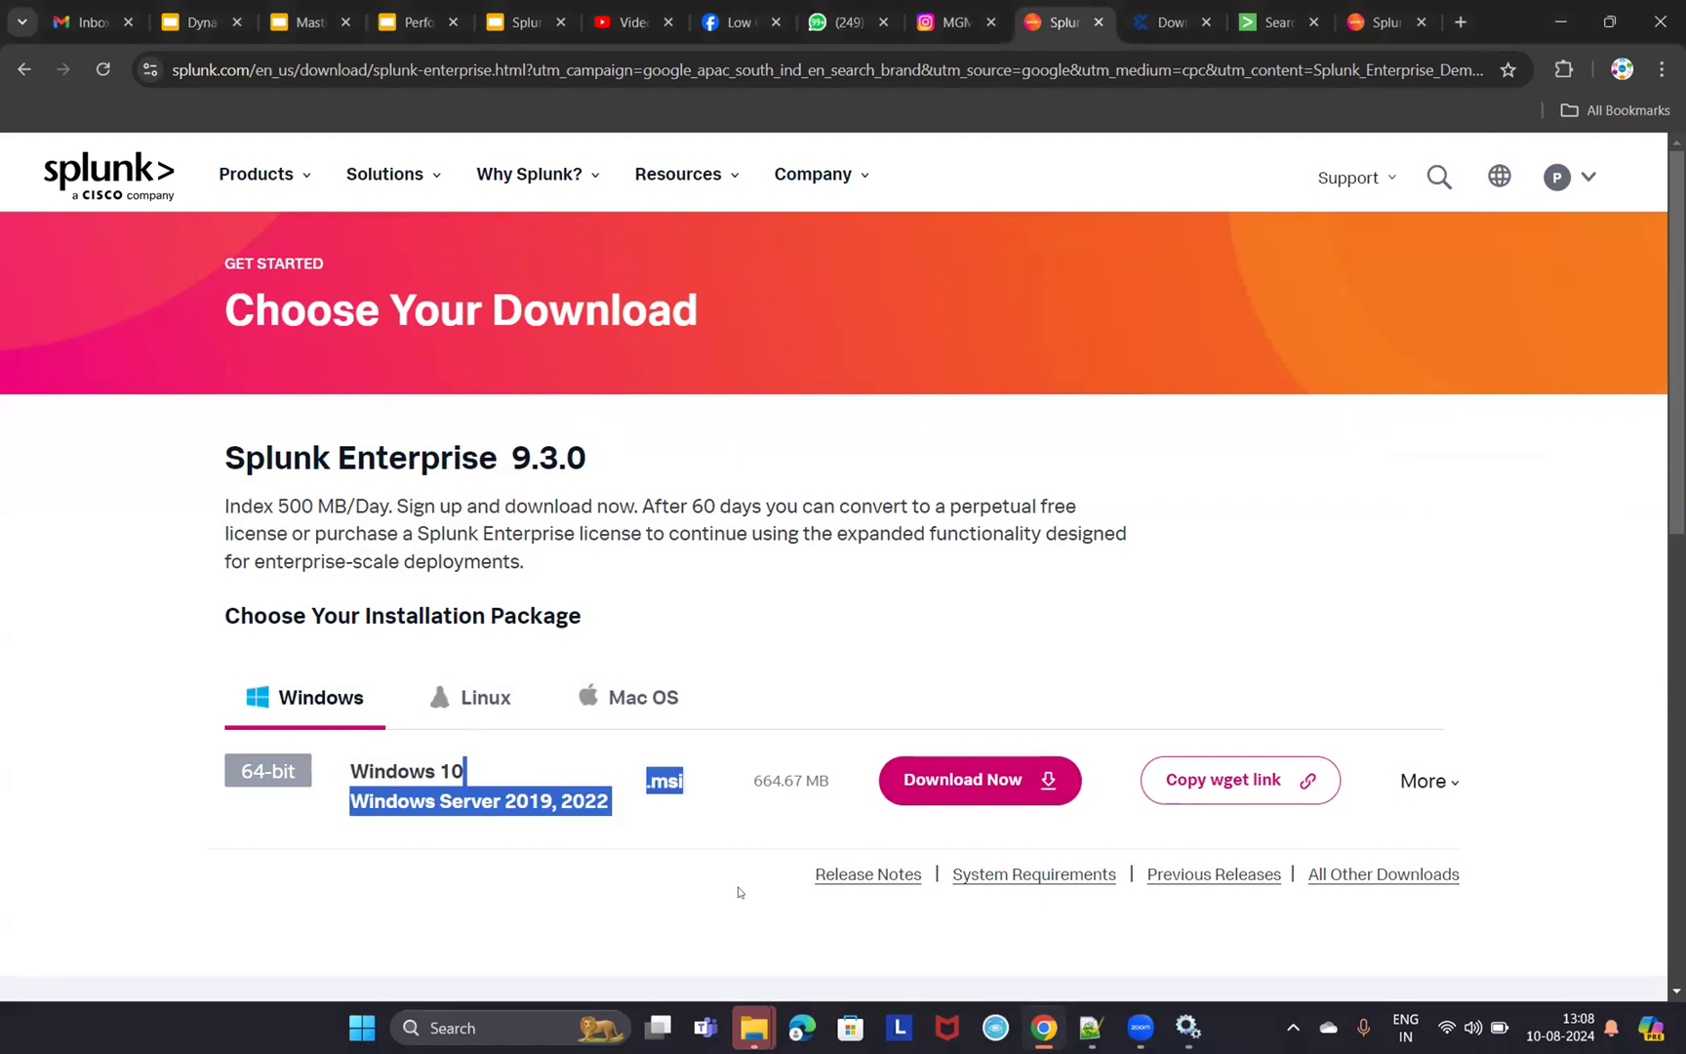
{"action": "left_click", "coordinate": [749, 1010]}
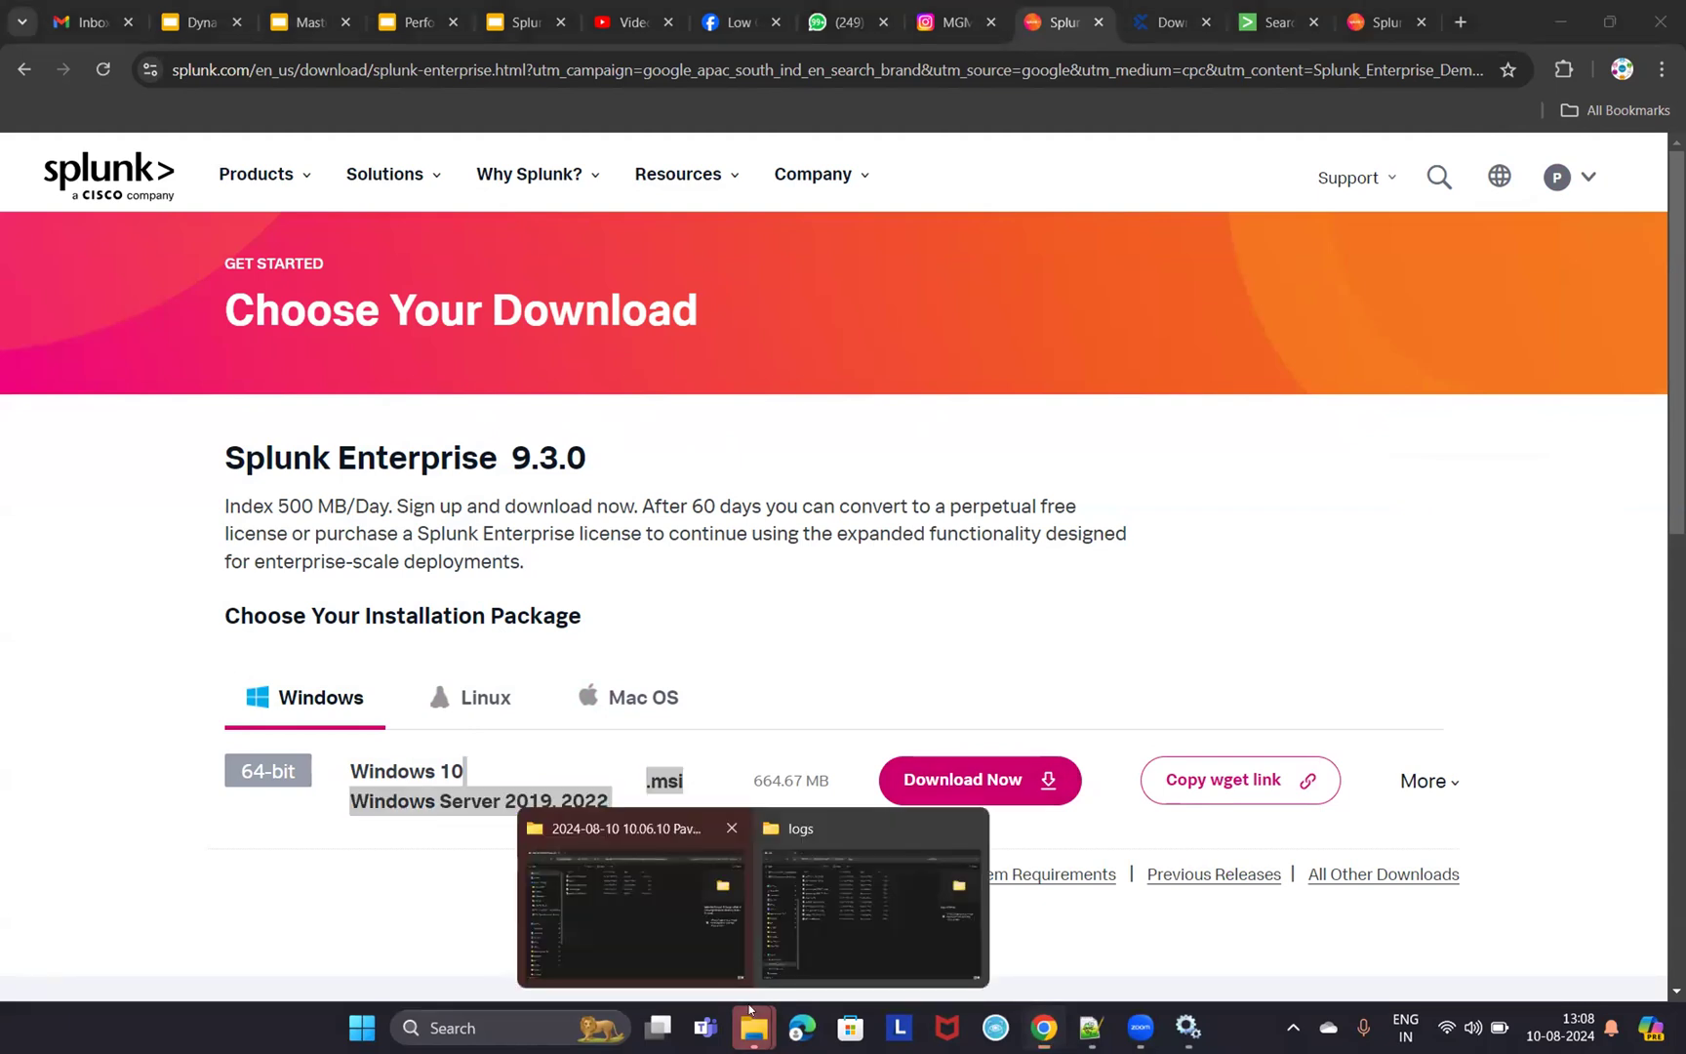
{"action": "left_click", "coordinate": [634, 883]}
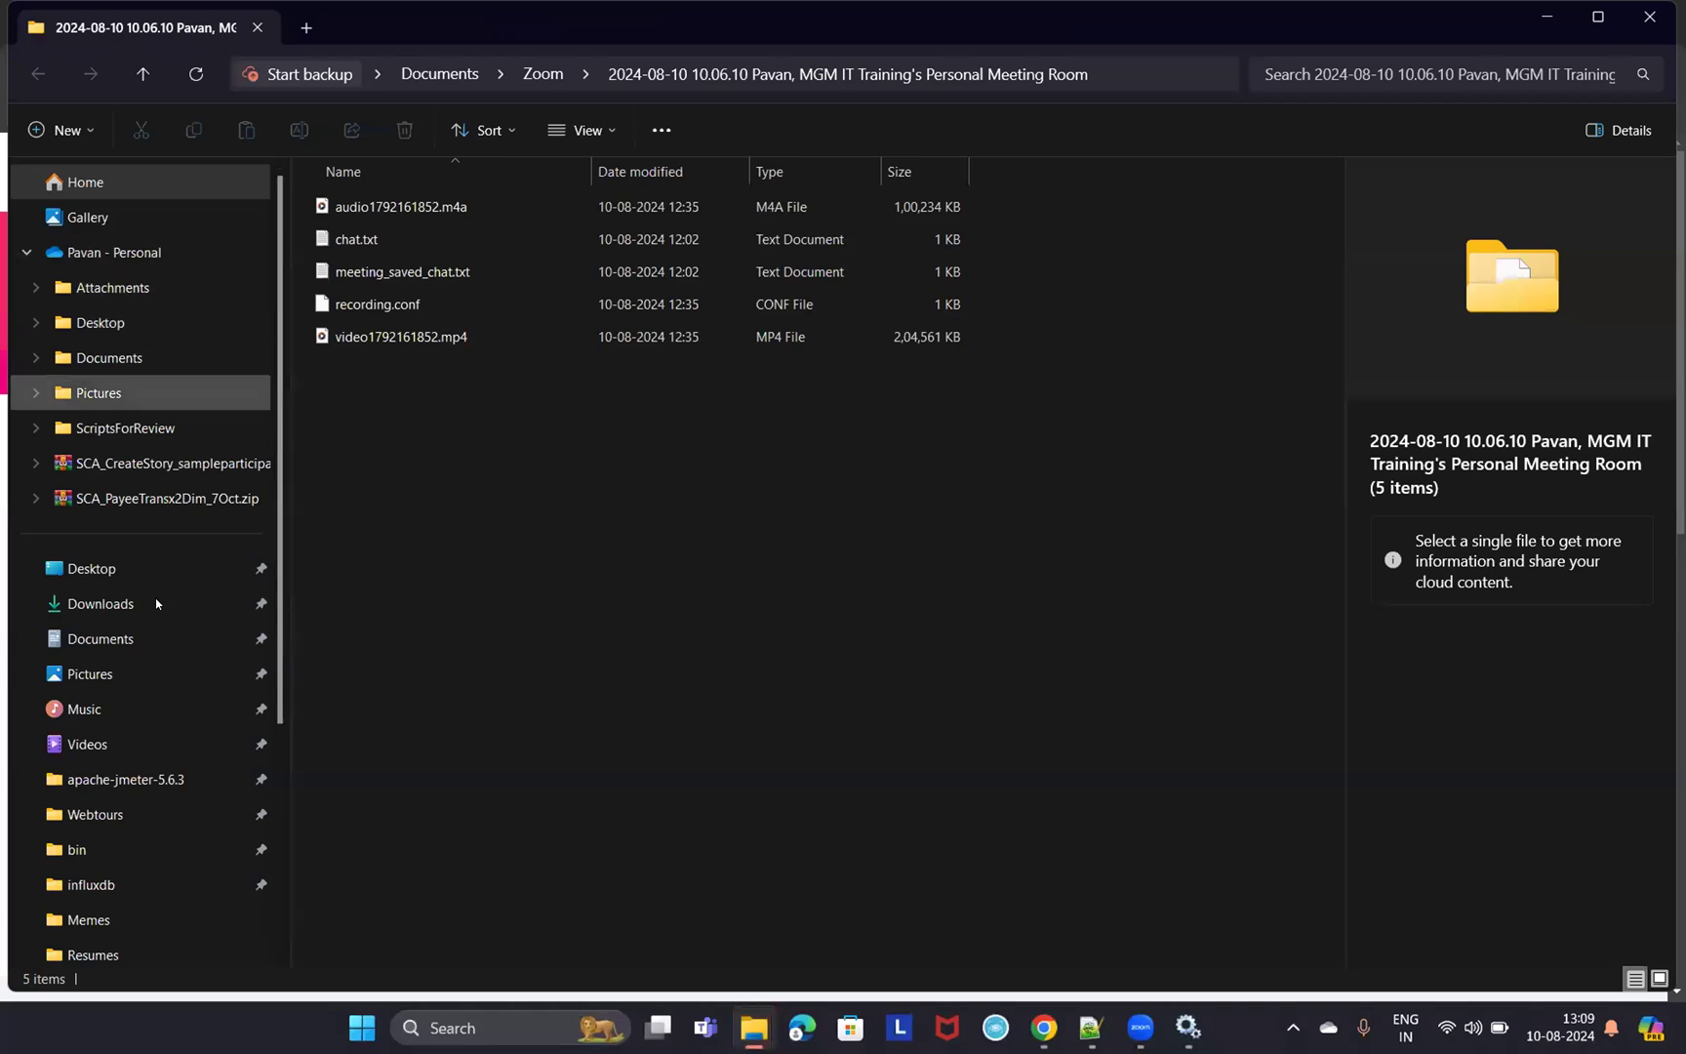
- Browse from Downloads to the Software folder on New Volume (D:)
{"action": "left_click", "coordinate": [106, 604]}
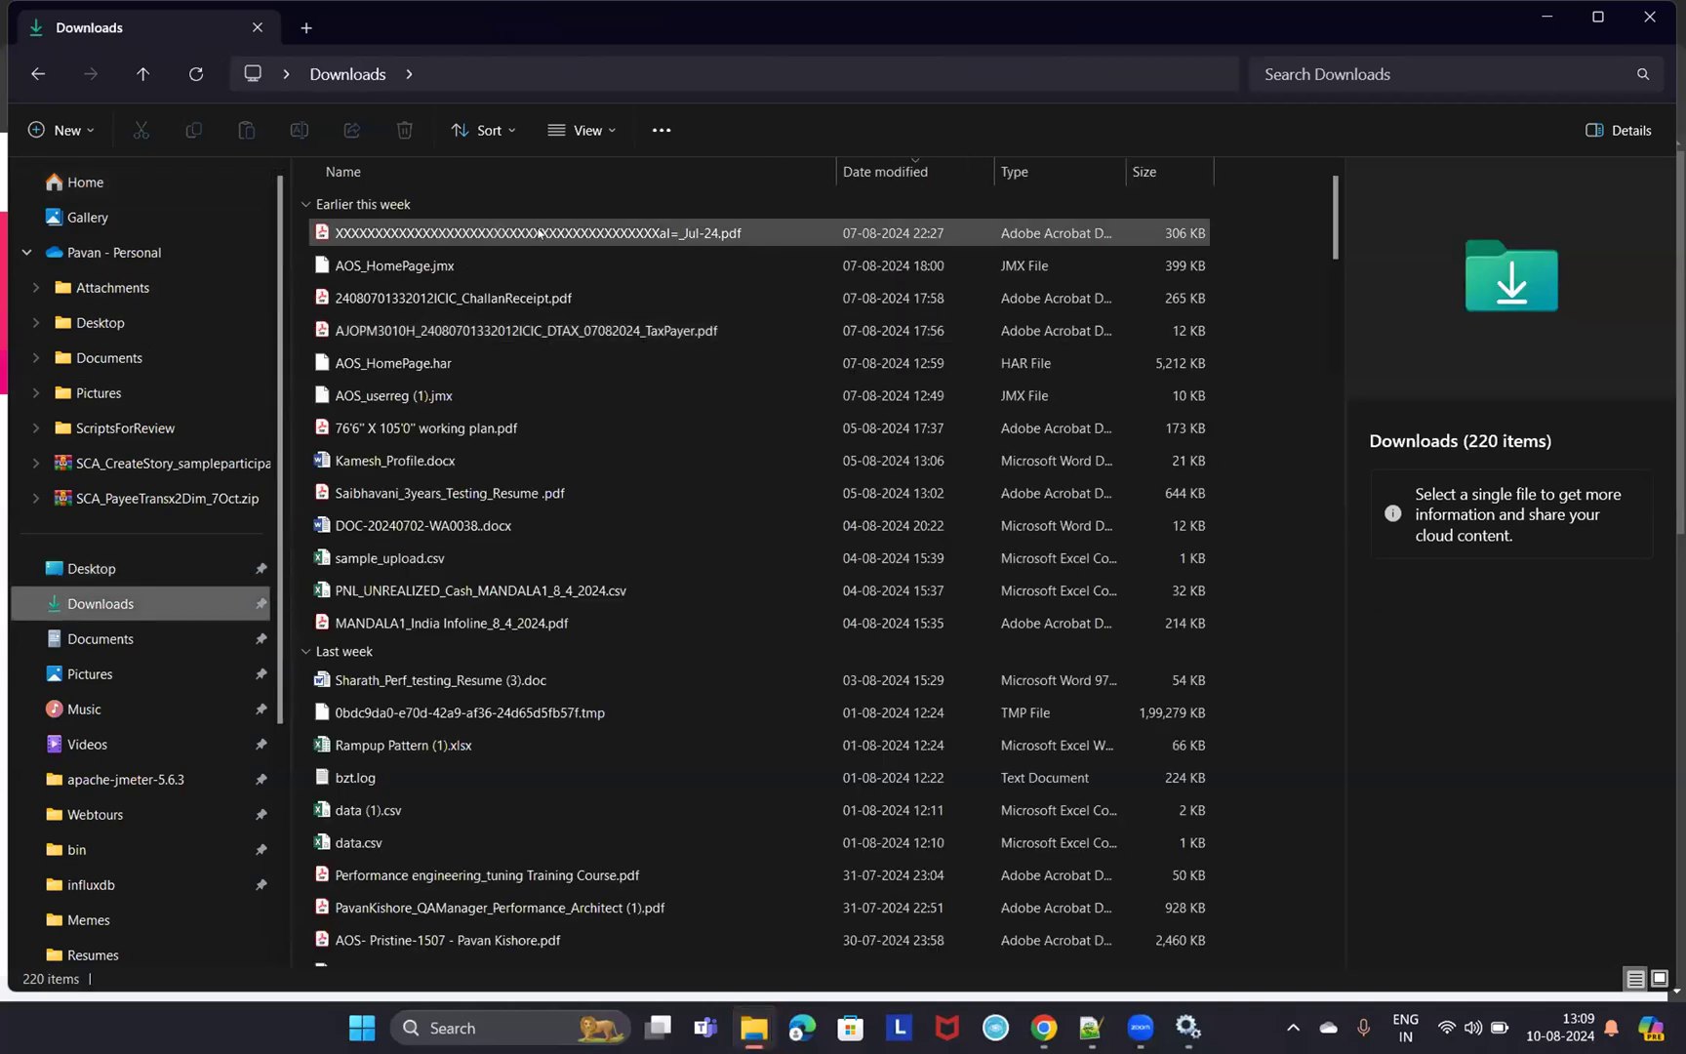
{"action": "scroll", "coordinate": [590, 364], "scroll_direction": "down", "scroll_amount": 1}
{"action": "scroll", "coordinate": [591, 361], "scroll_direction": "up", "scroll_amount": 1}
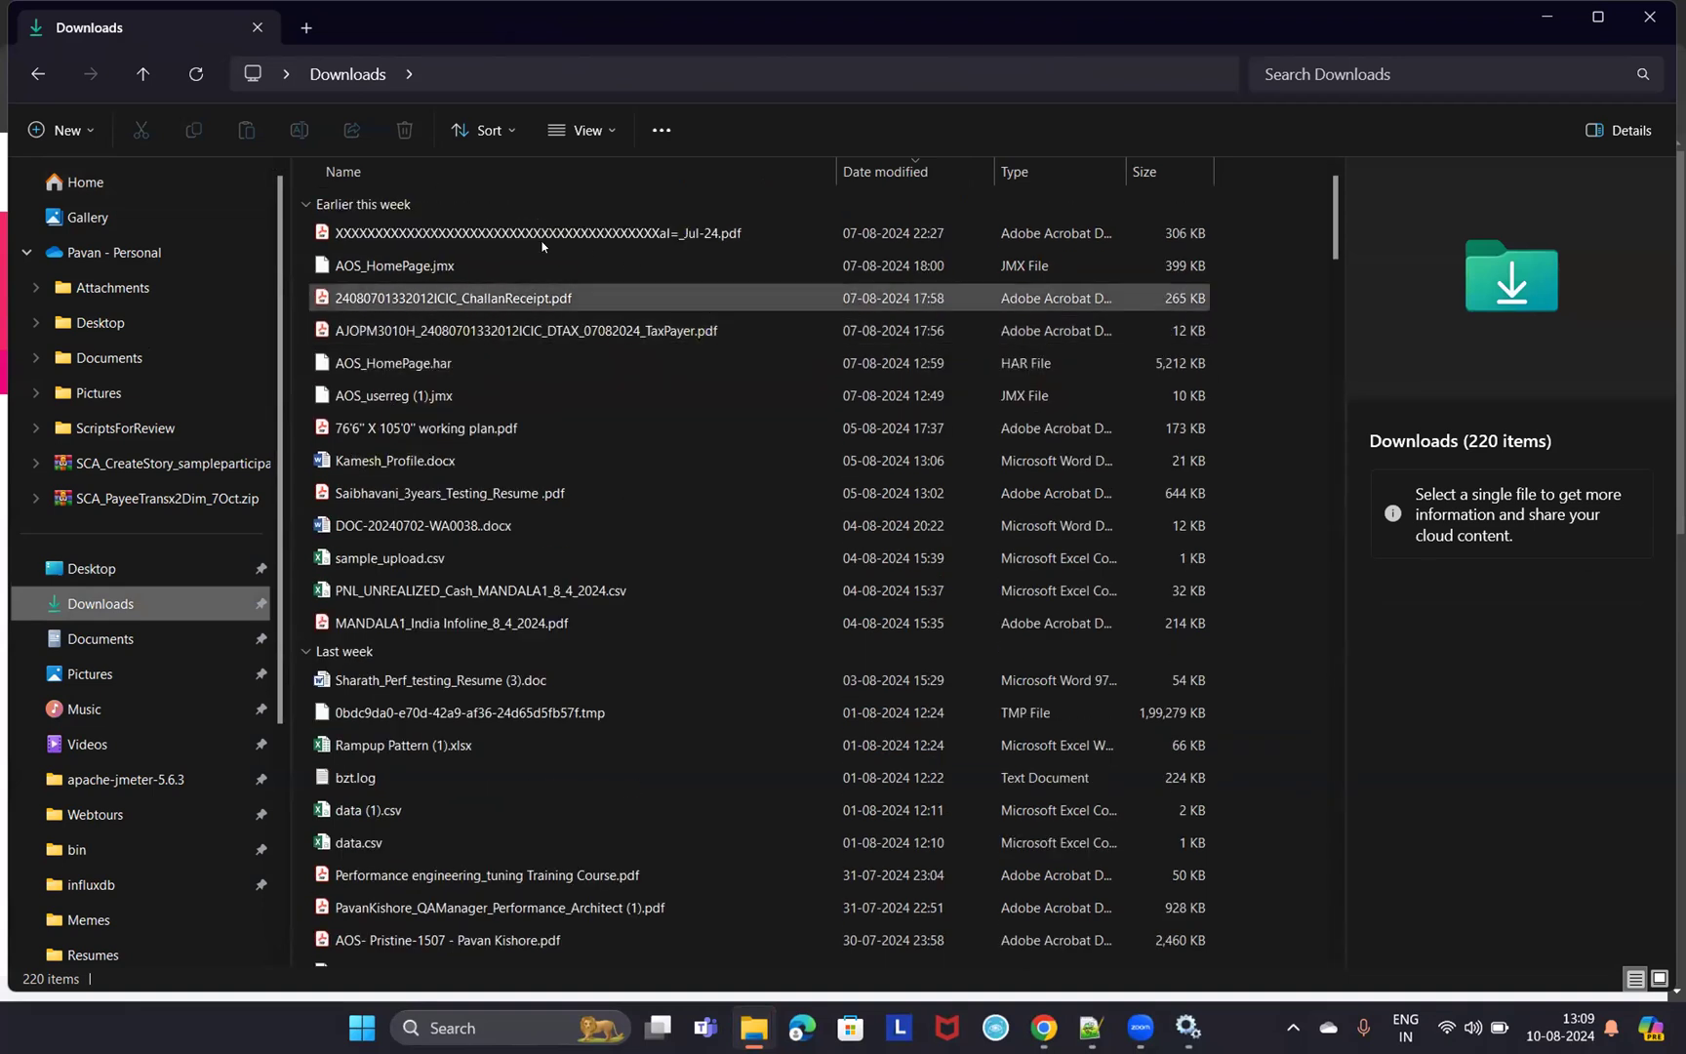
{"action": "scroll", "coordinate": [118, 823], "scroll_direction": "down", "scroll_amount": 3}
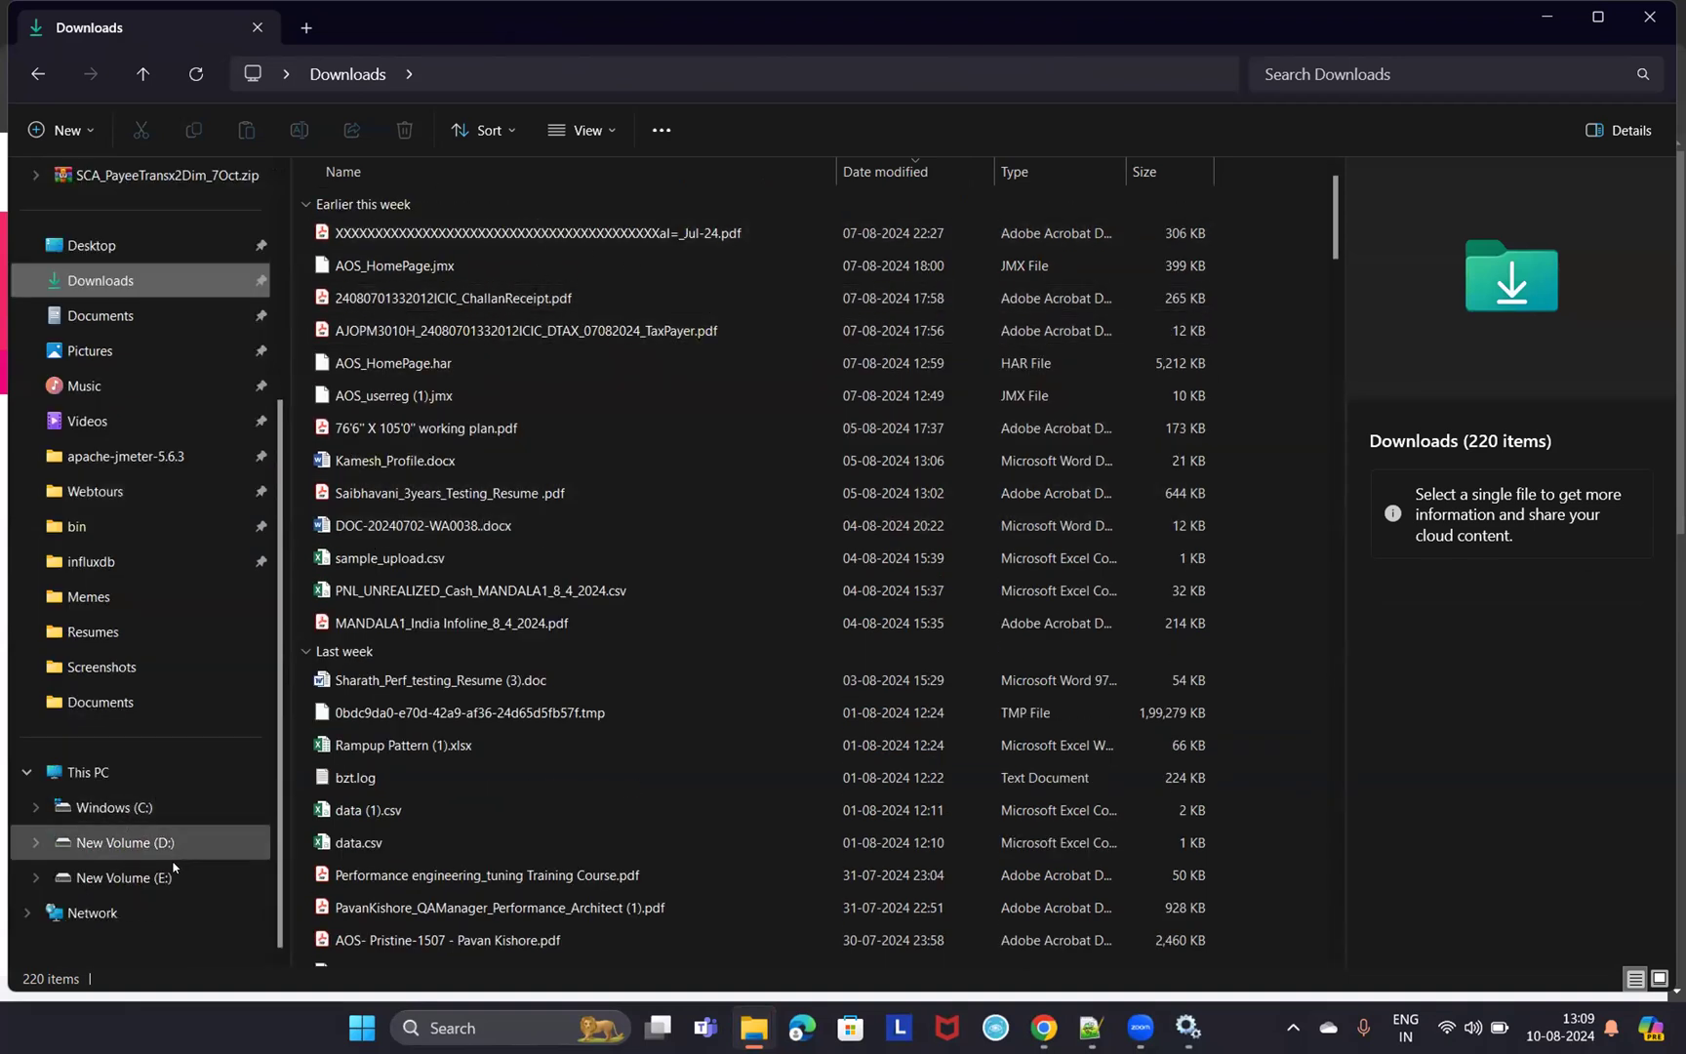
{"action": "left_click", "coordinate": [125, 844]}
{"action": "double_click", "coordinate": [381, 468]}
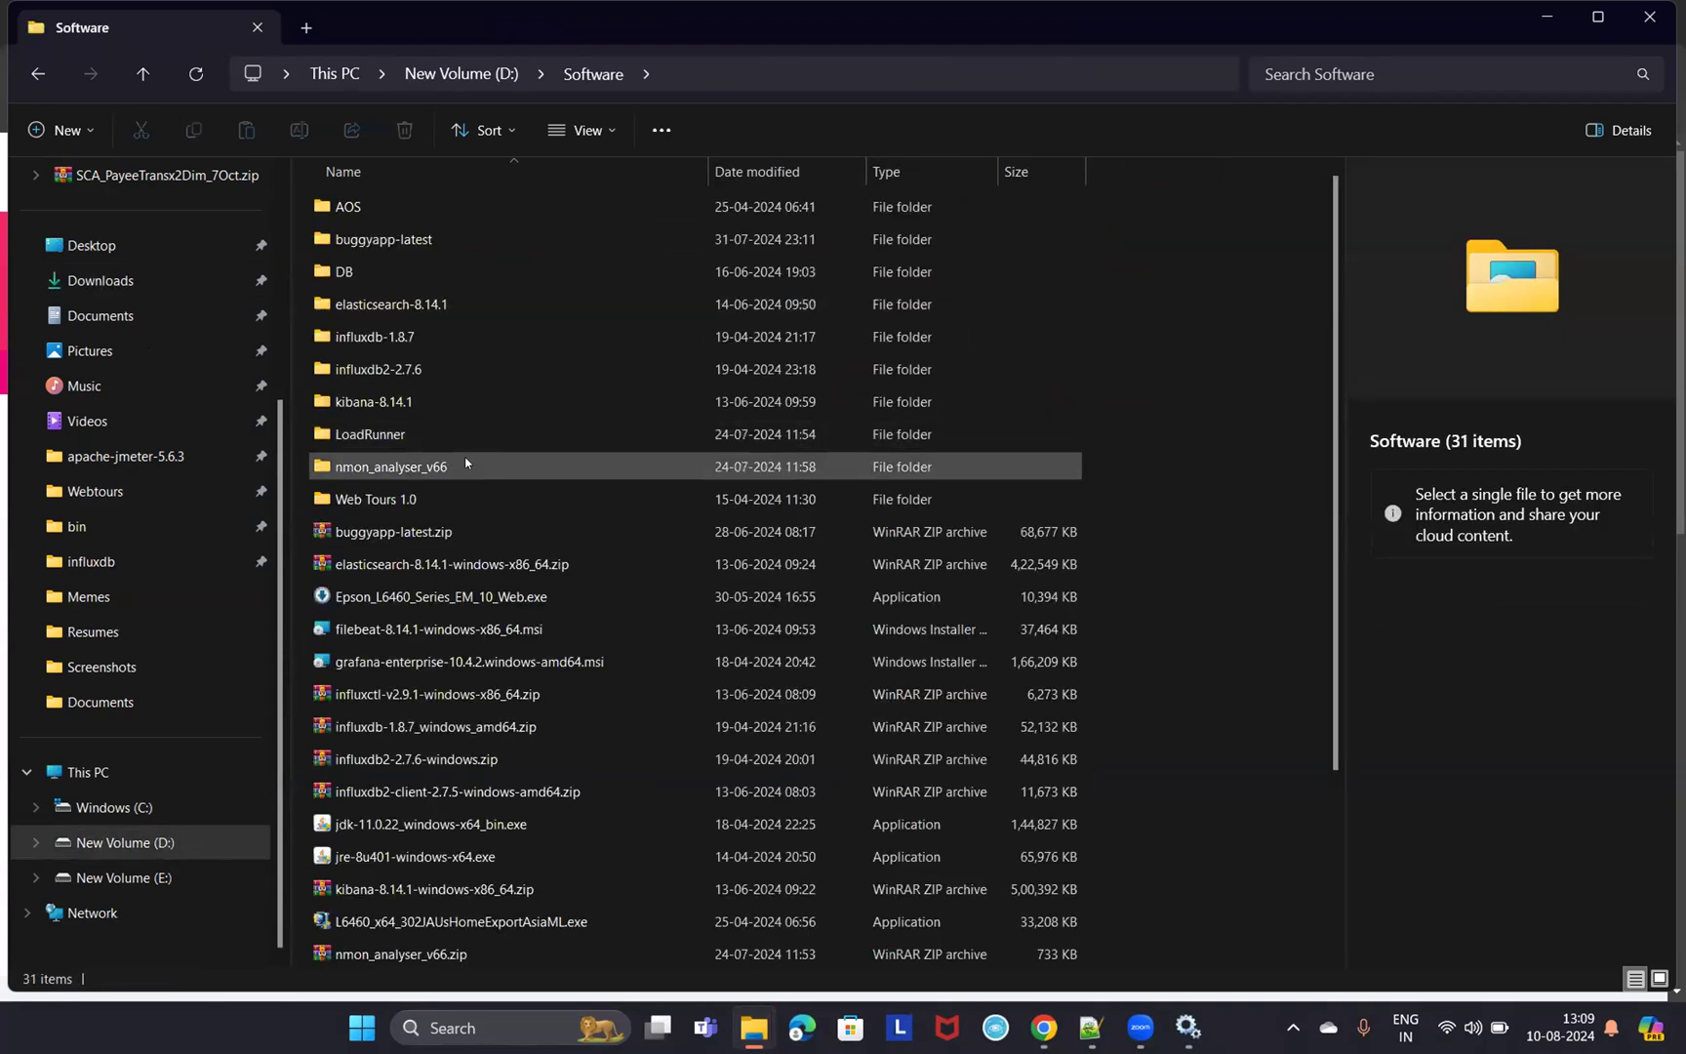
{"action": "scroll", "coordinate": [635, 594], "scroll_direction": "down", "scroll_amount": 3}
{"action": "scroll", "coordinate": [636, 594], "scroll_direction": "up", "scroll_amount": 5}
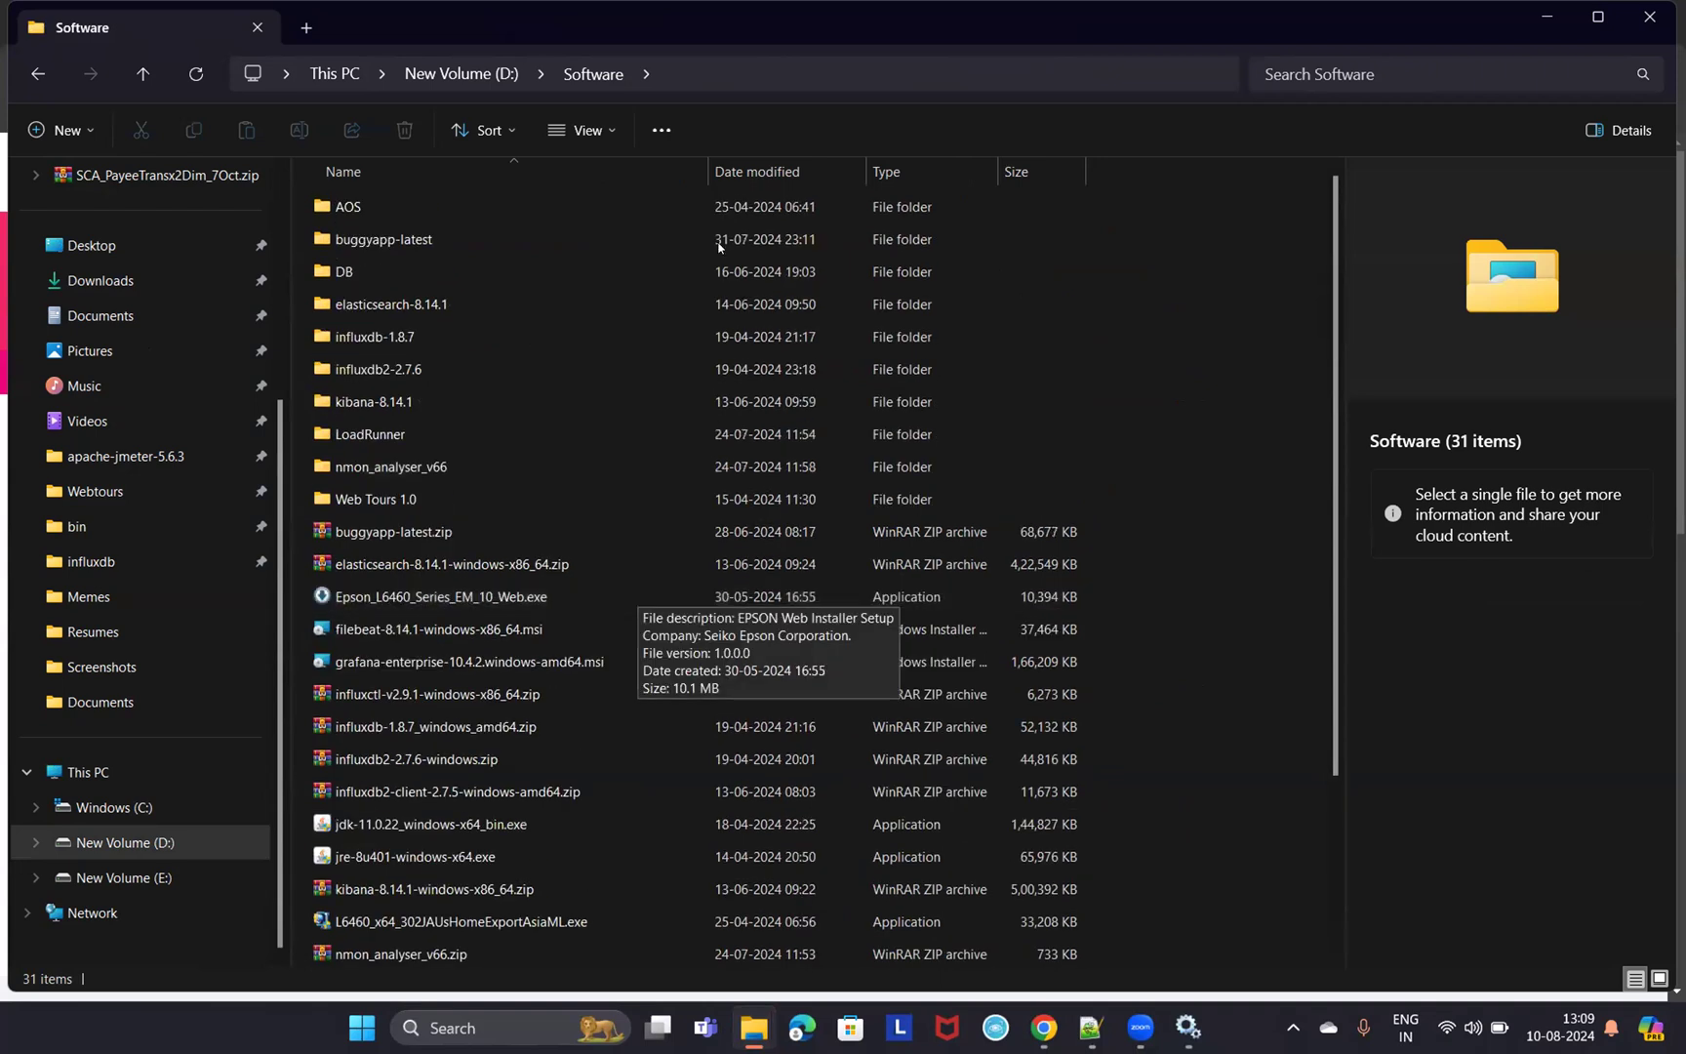
- Sort by Date modified, select and launch splunk-9.3.0-51ccf43db5bd-x64-release.msi, and widen the Type column
{"action": "left_click", "coordinate": [788, 172]}
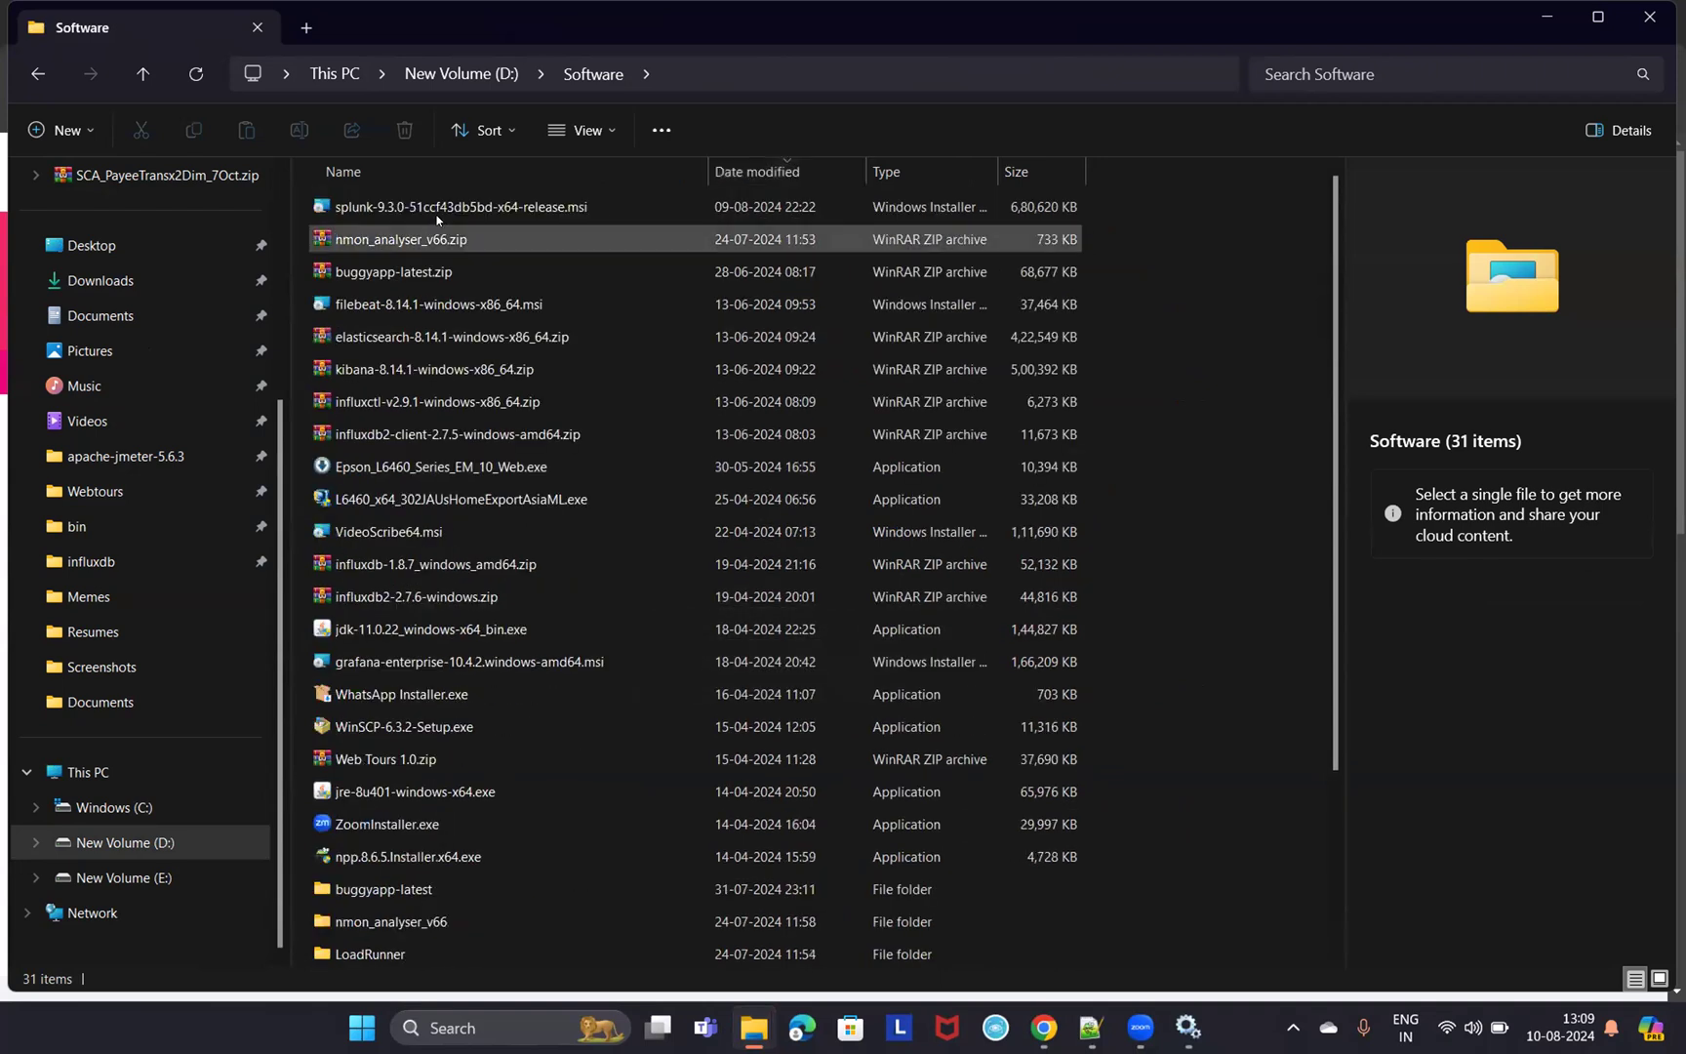
{"action": "left_click", "coordinate": [366, 213]}
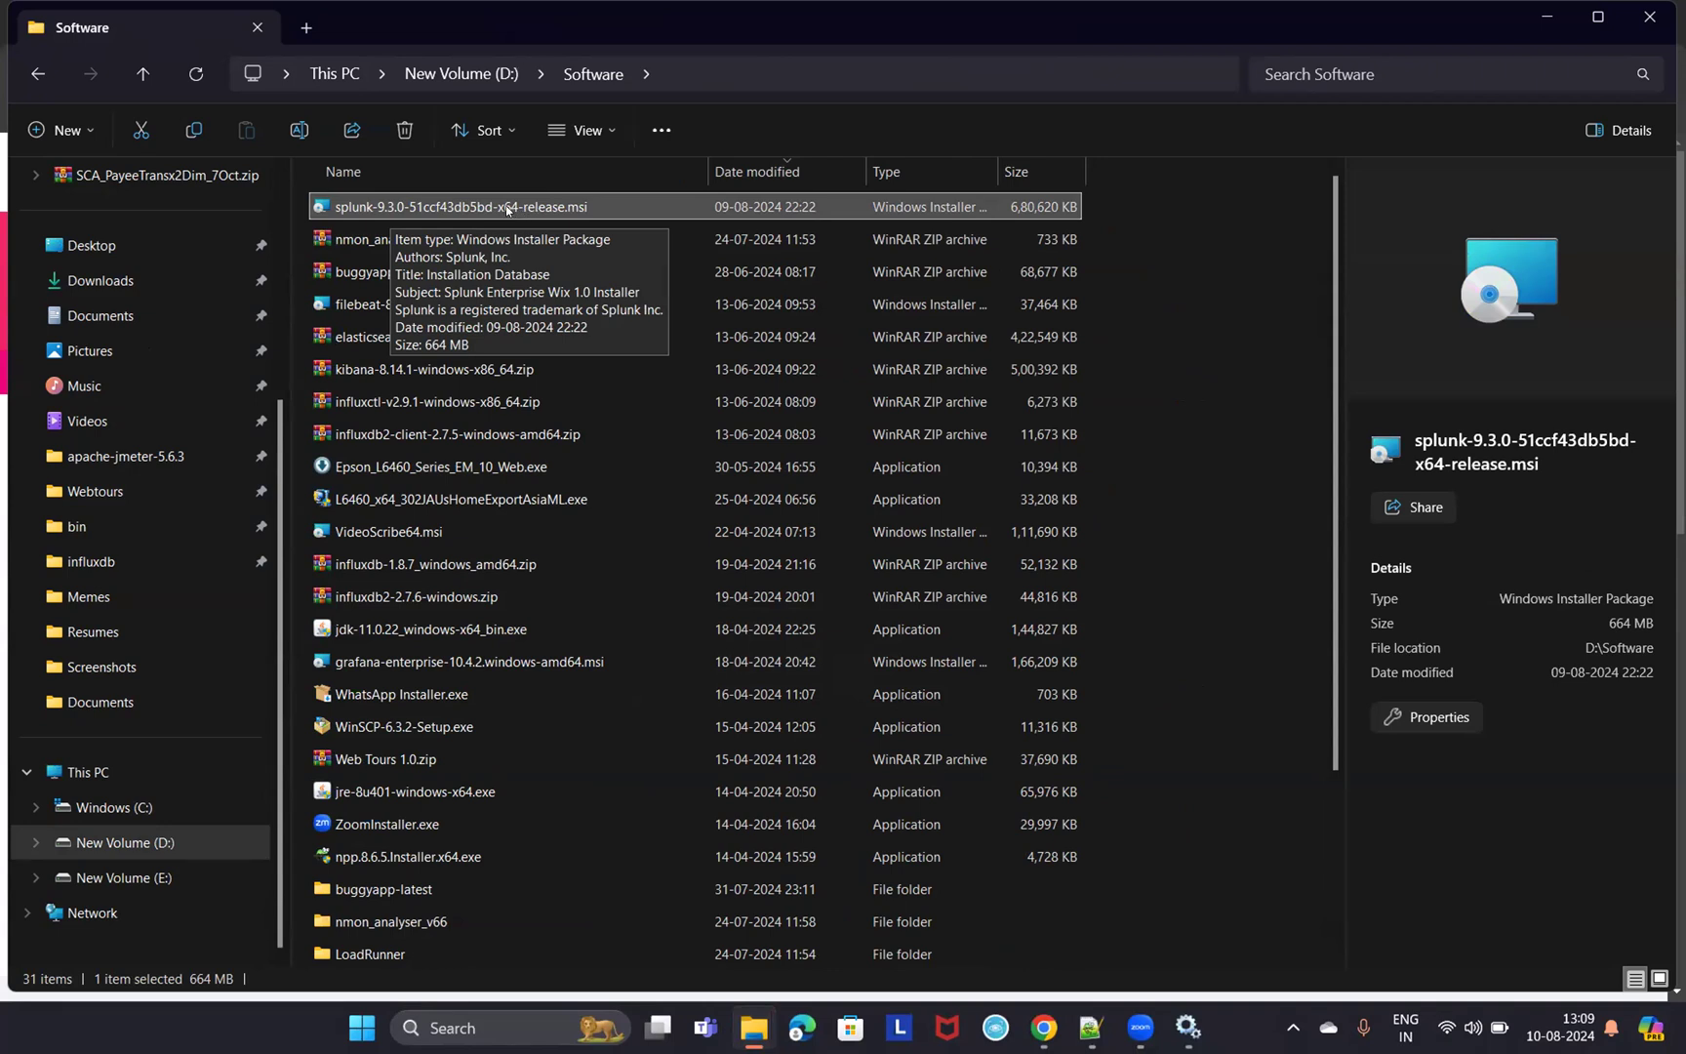
{"action": "double_click", "coordinate": [553, 214]}
{"action": "double_click", "coordinate": [998, 171]}
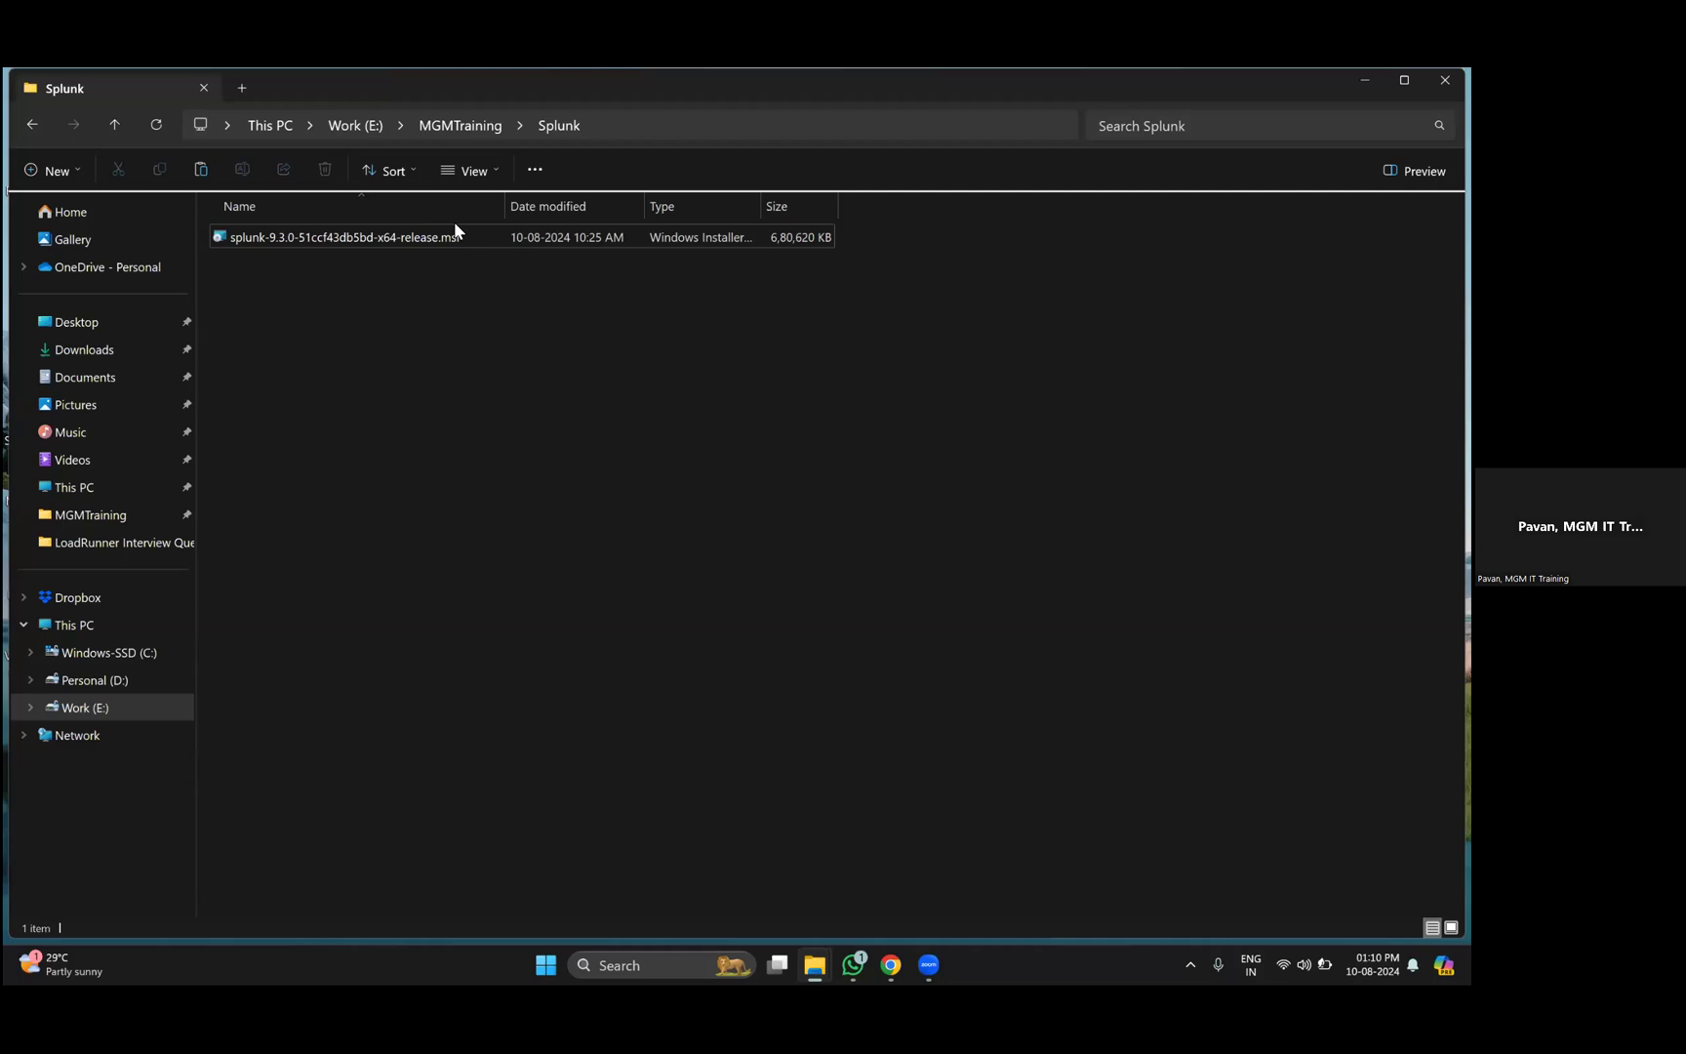
- Launch the splunk-9.3.0 .msi installer and accept its license agreement
{"action": "left_click", "coordinate": [452, 224]}
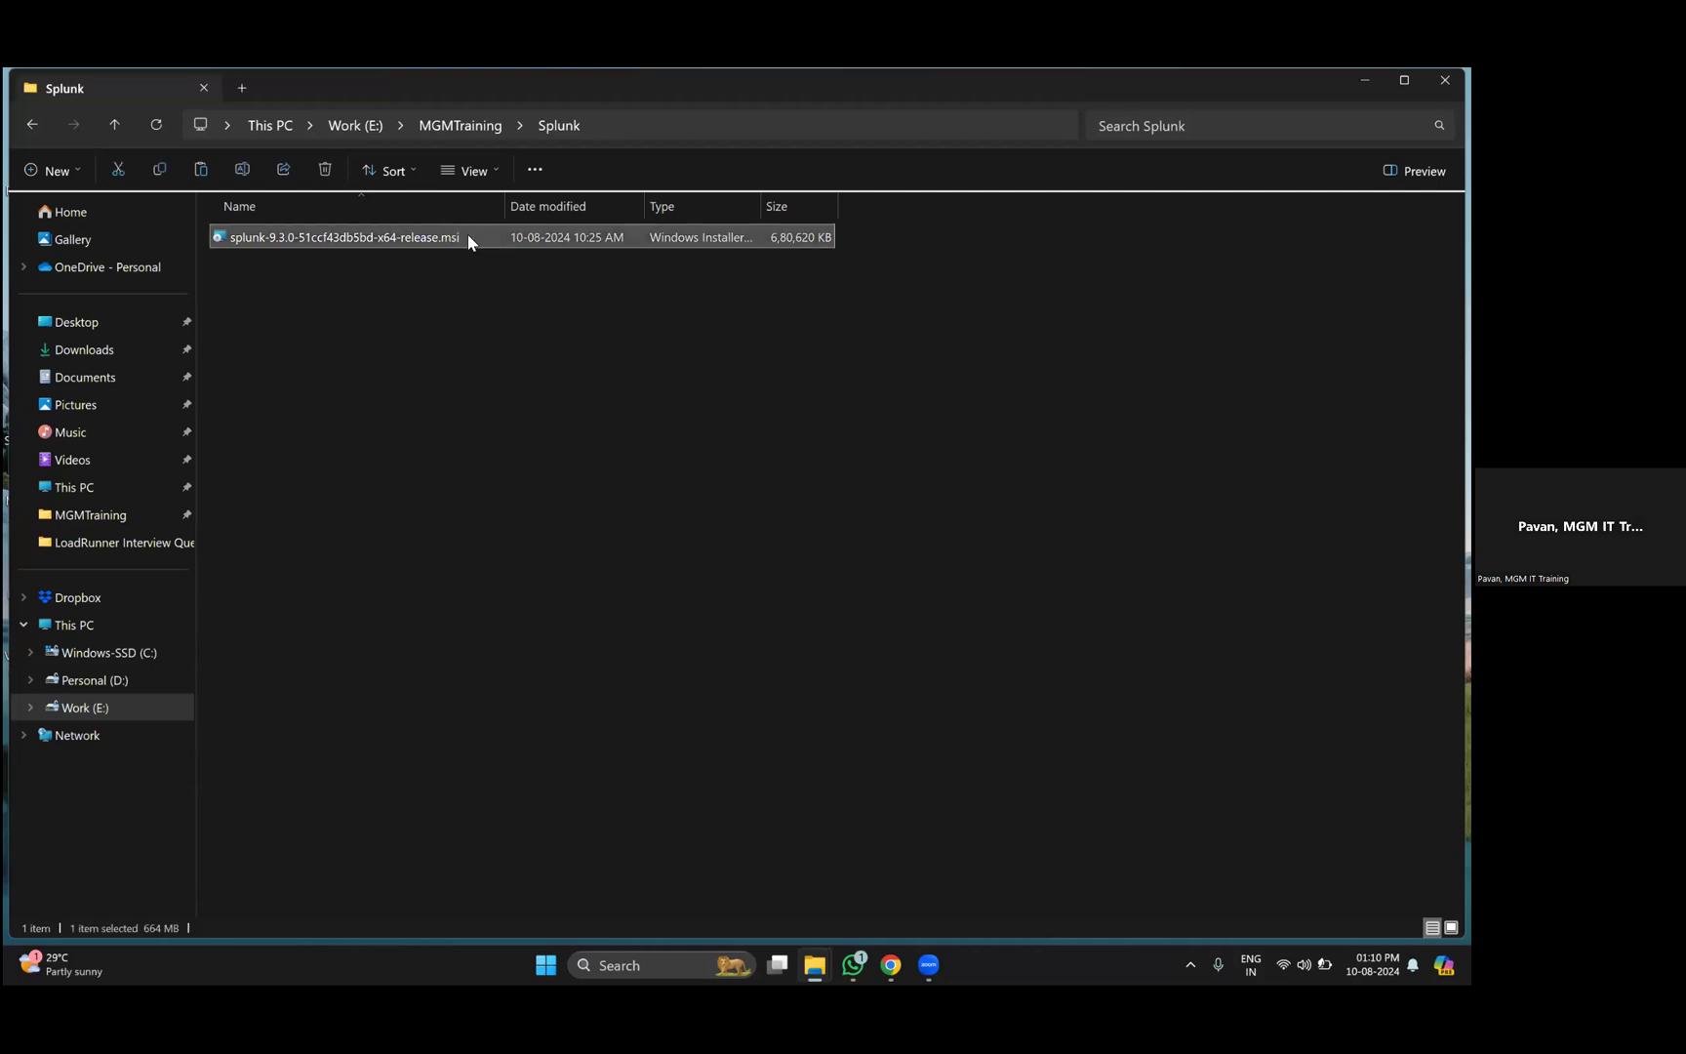
{"action": "double_click", "coordinate": [469, 240]}
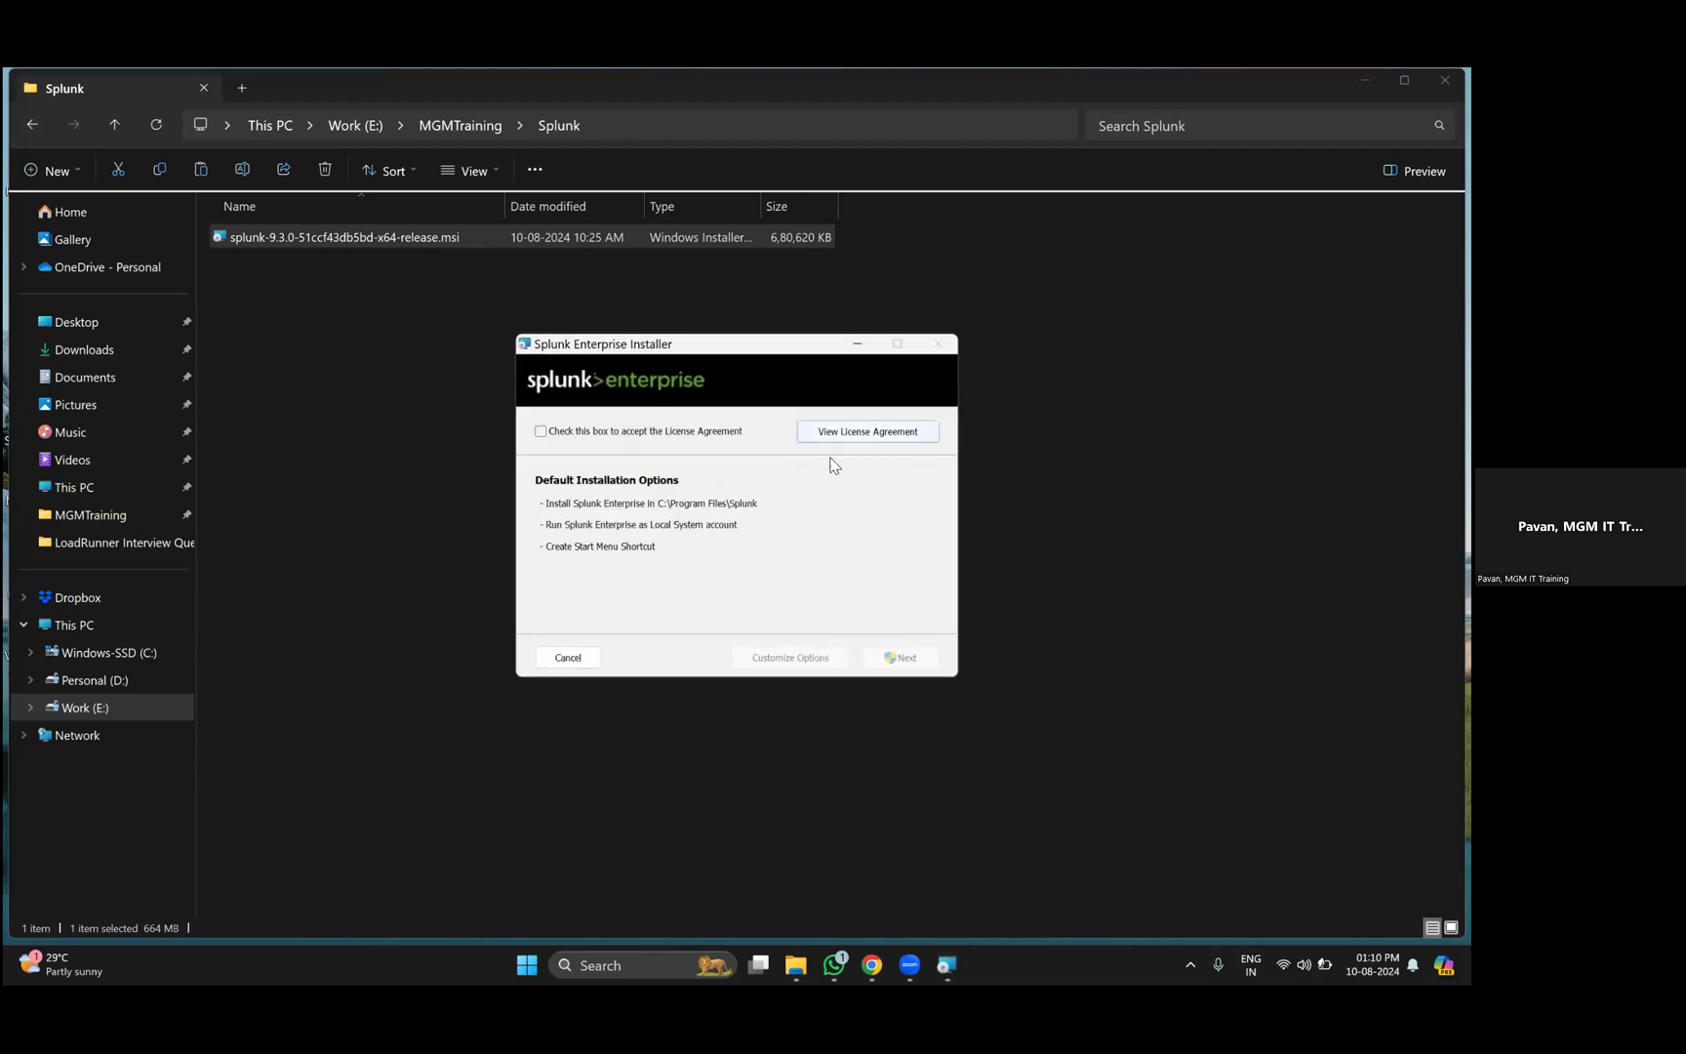
{"action": "left_click", "coordinate": [542, 432]}
{"action": "left_click", "coordinate": [919, 667]}
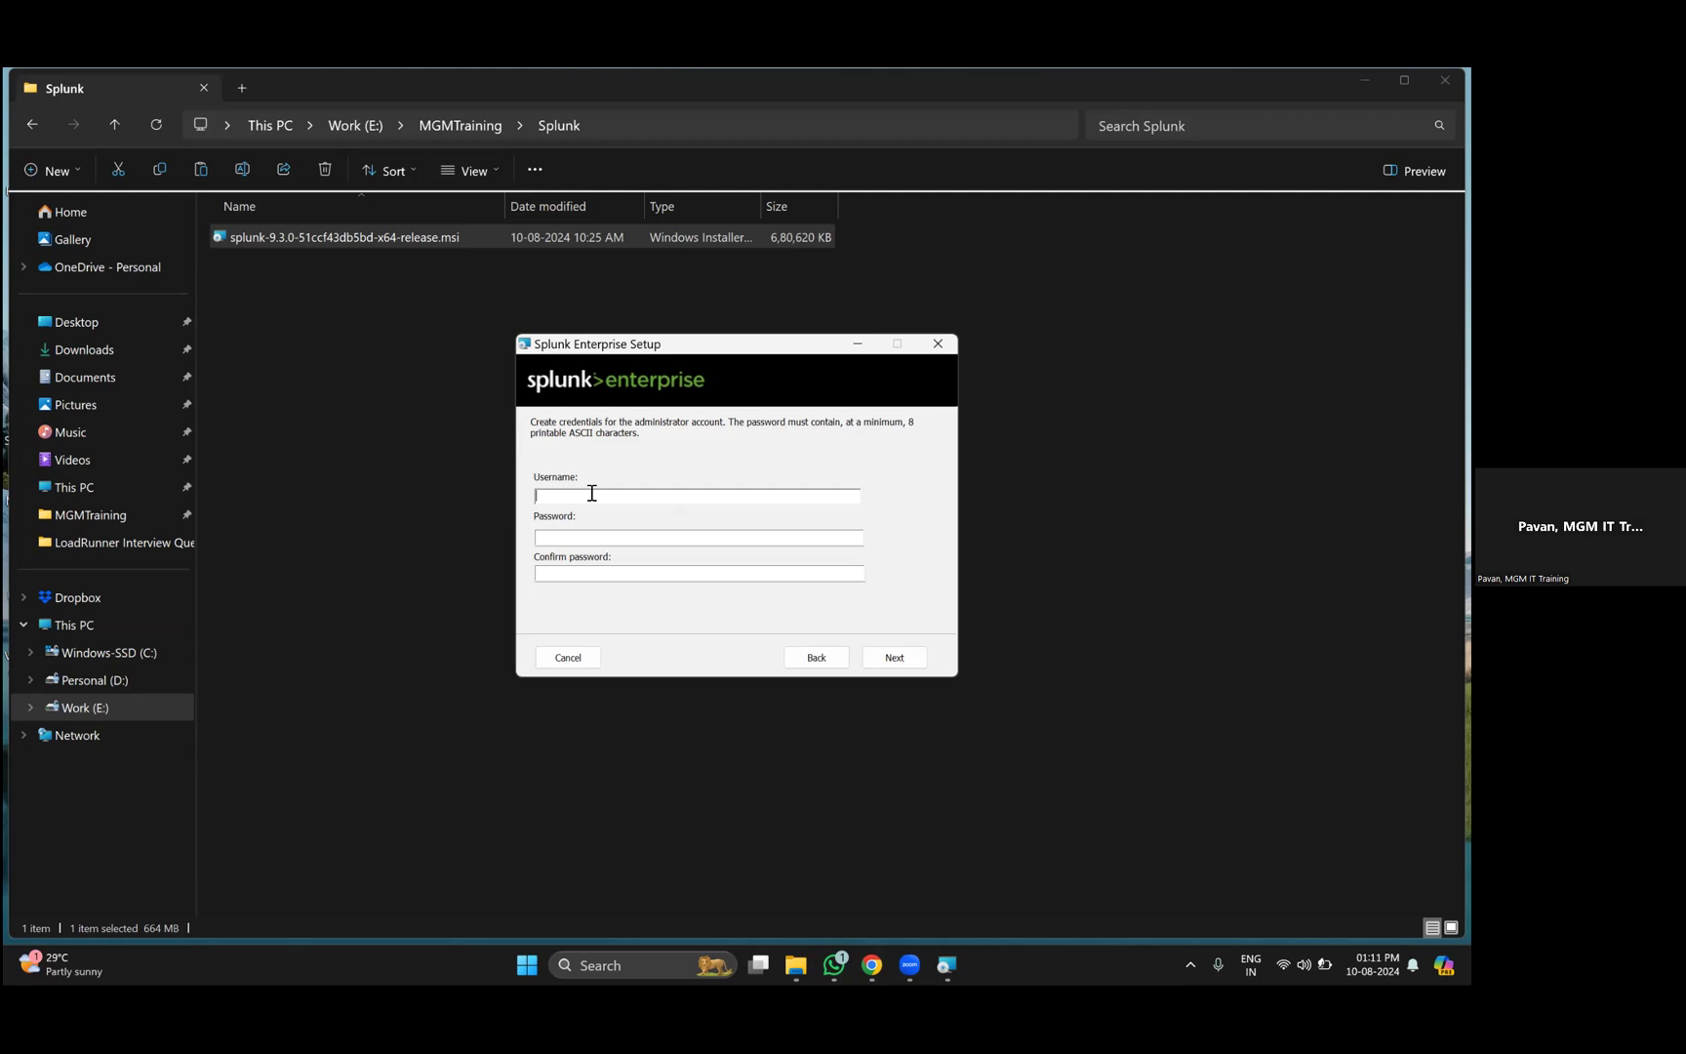
- Enter the administrator username, password and password confirmation, then continue to ready-to-install
{"action": "type", "text": "sharath"}
{"action": "left_click", "coordinate": [604, 543]}
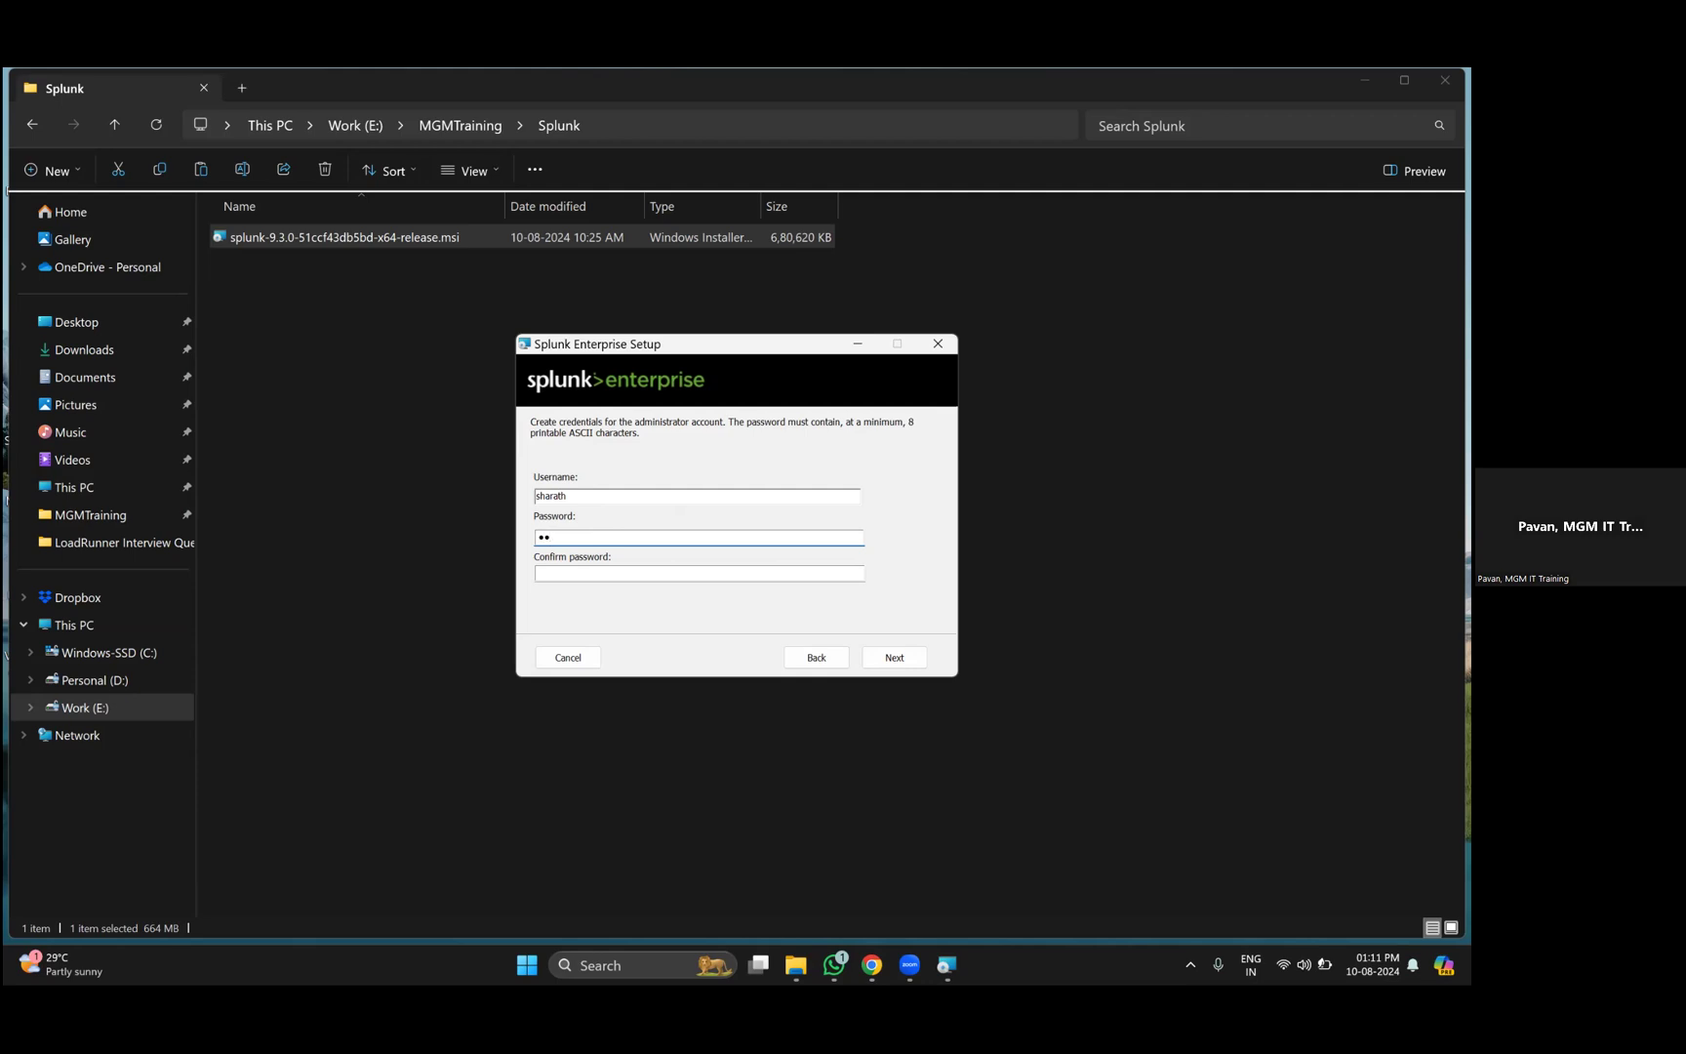
{"action": "left_click", "coordinate": [607, 573]}
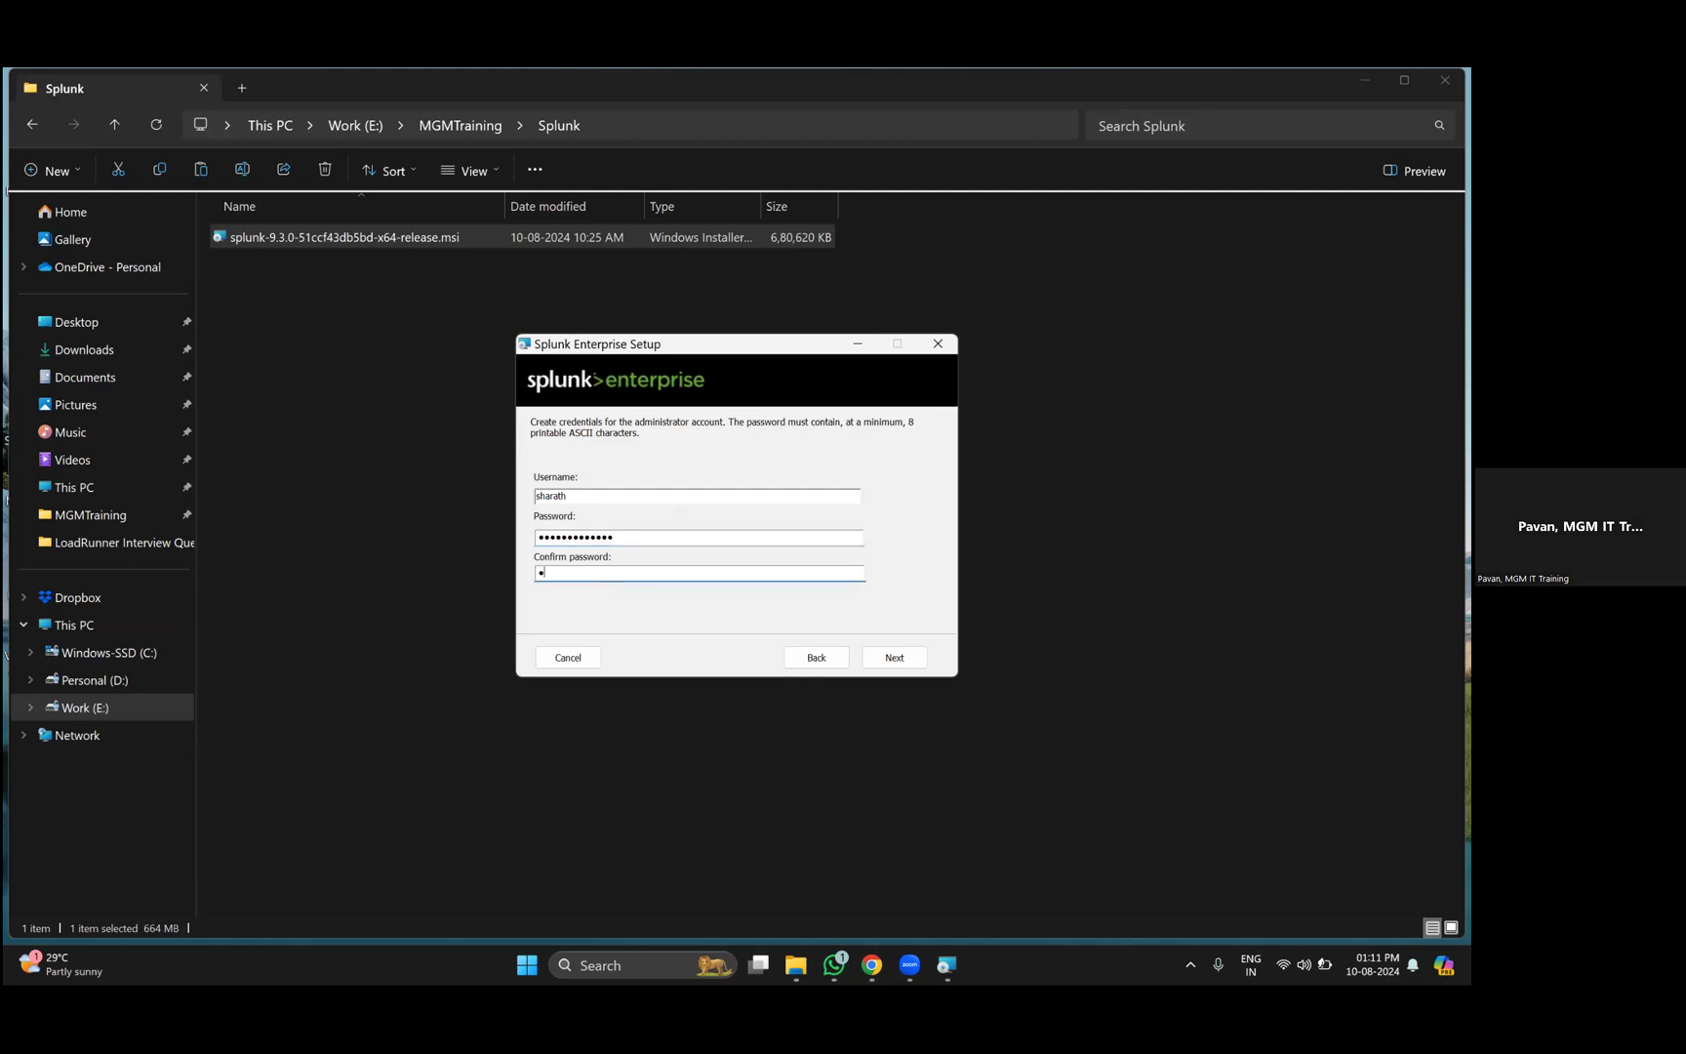
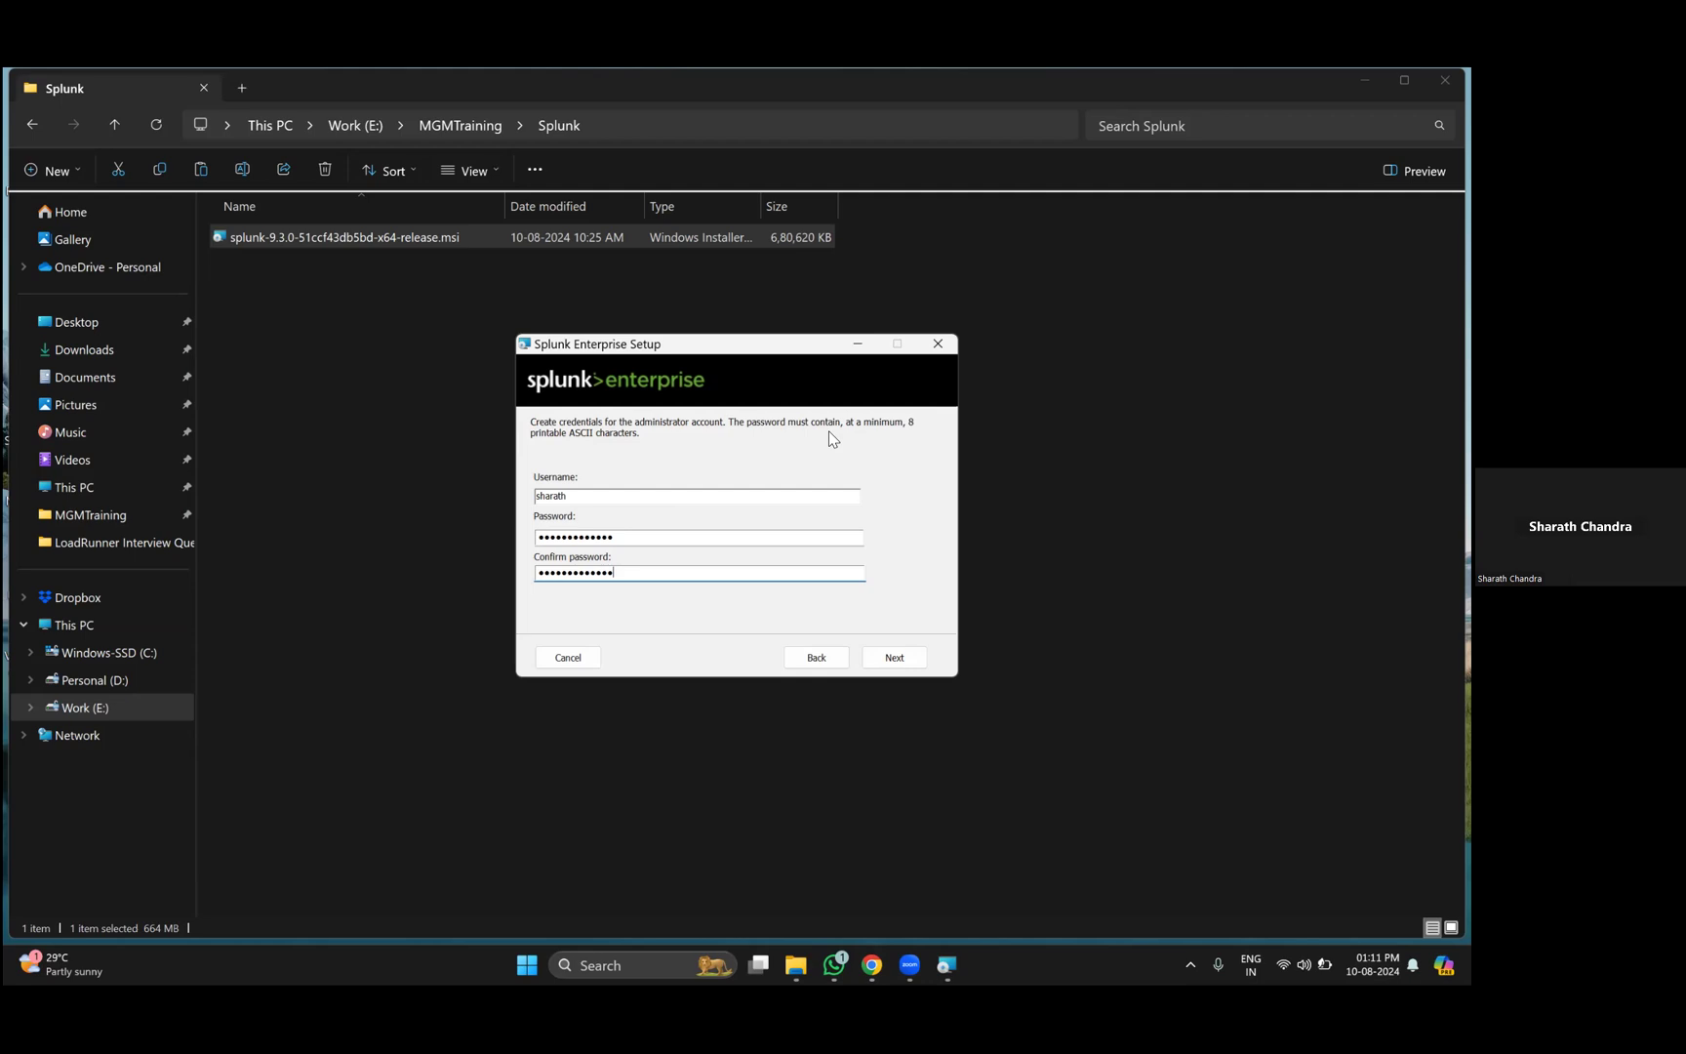
{"action": "left_click", "coordinate": [894, 657]}
- Start the installation, check services in Task Manager, then minimize it while setup runs
{"action": "left_click", "coordinate": [894, 657]}
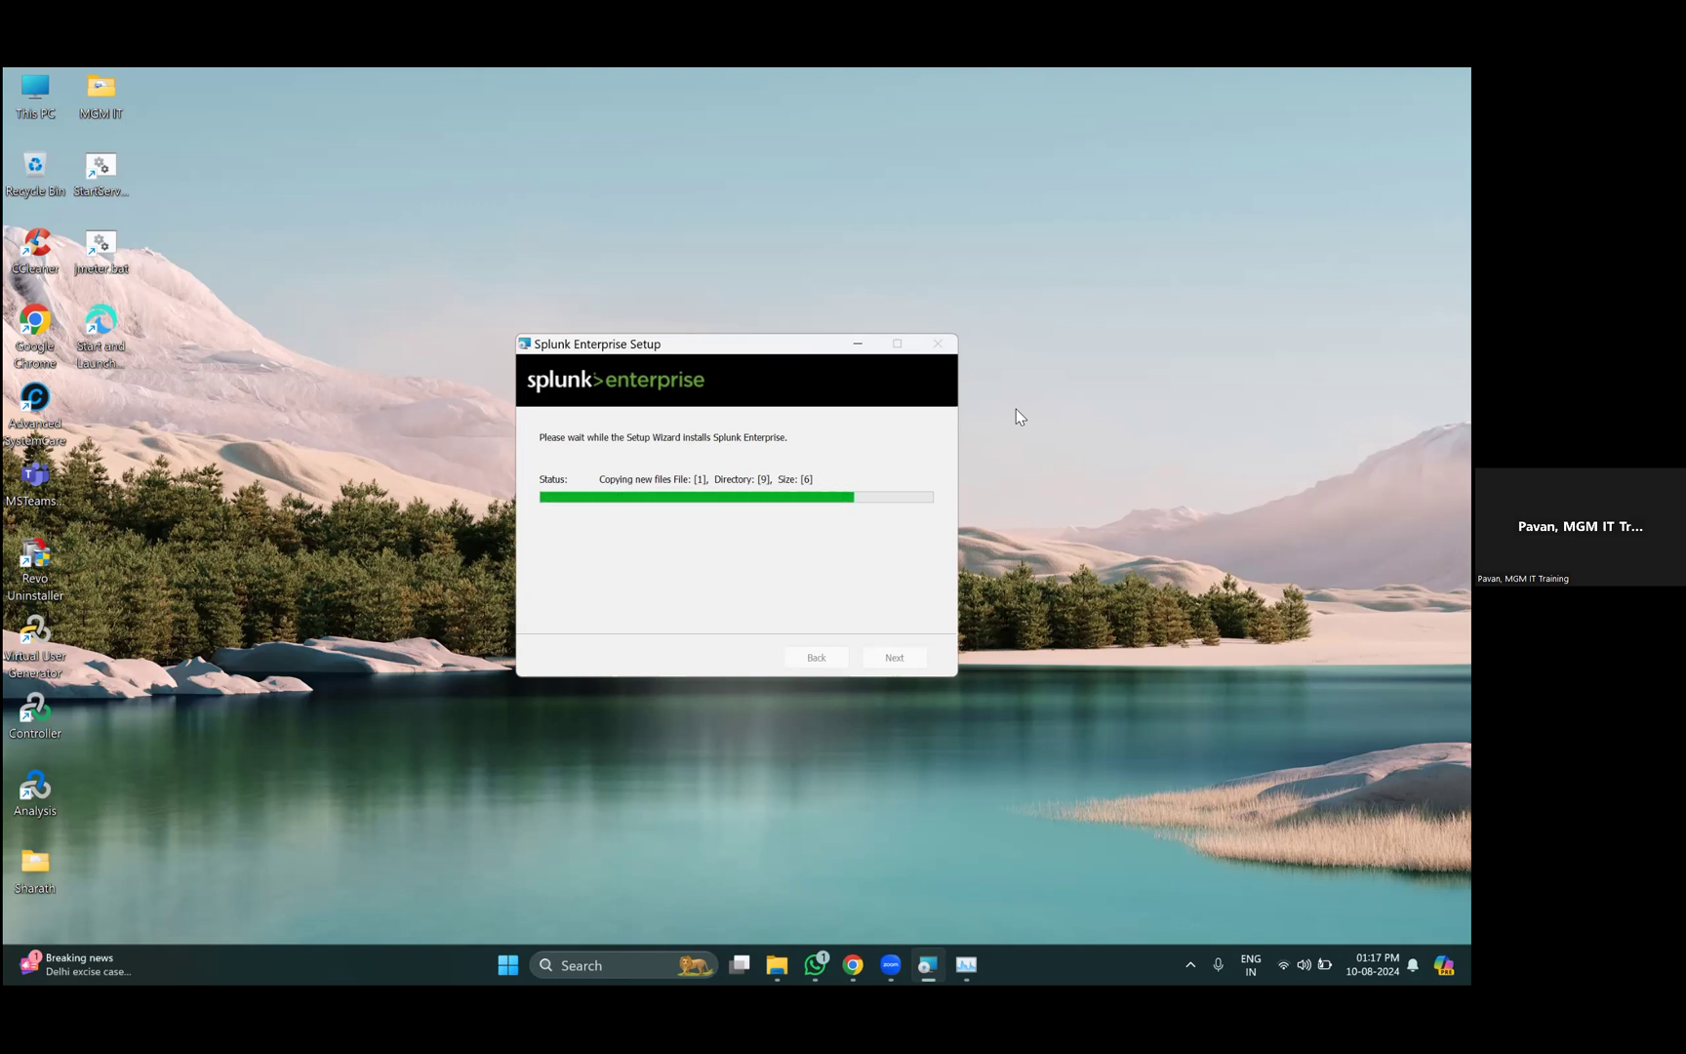
{"action": "left_click", "coordinate": [972, 960]}
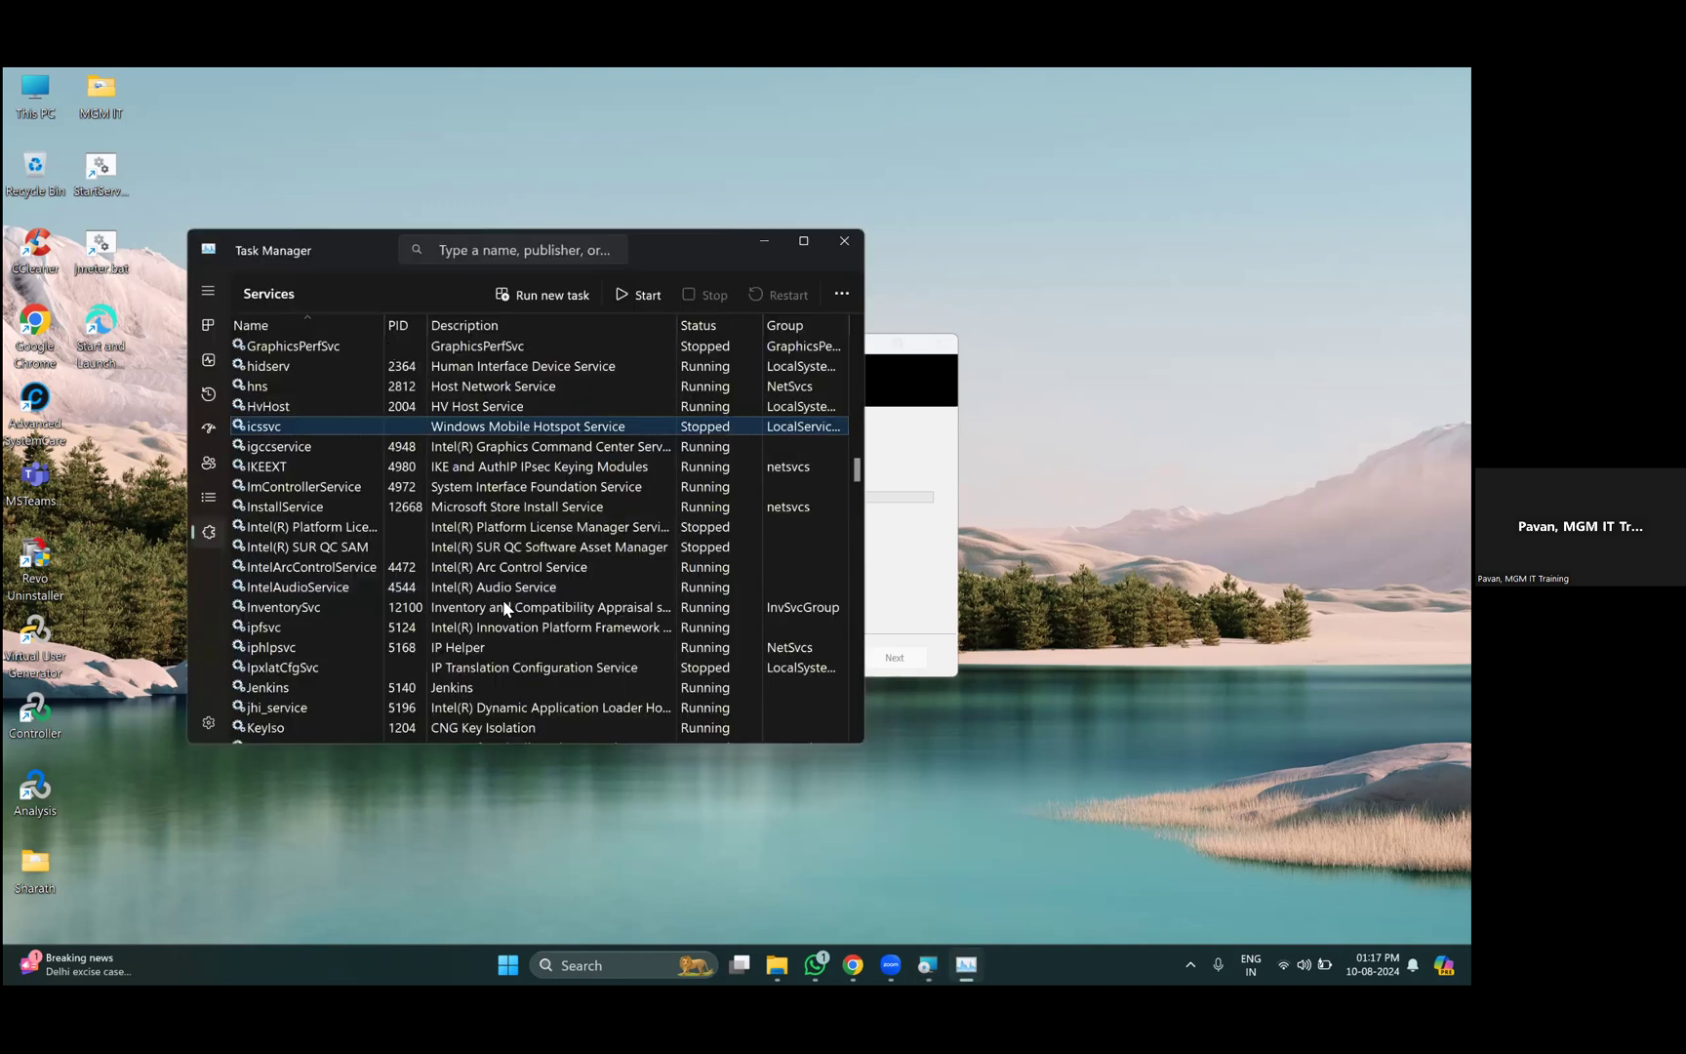
{"action": "scroll", "coordinate": [502, 599], "scroll_direction": "down", "scroll_amount": 13}
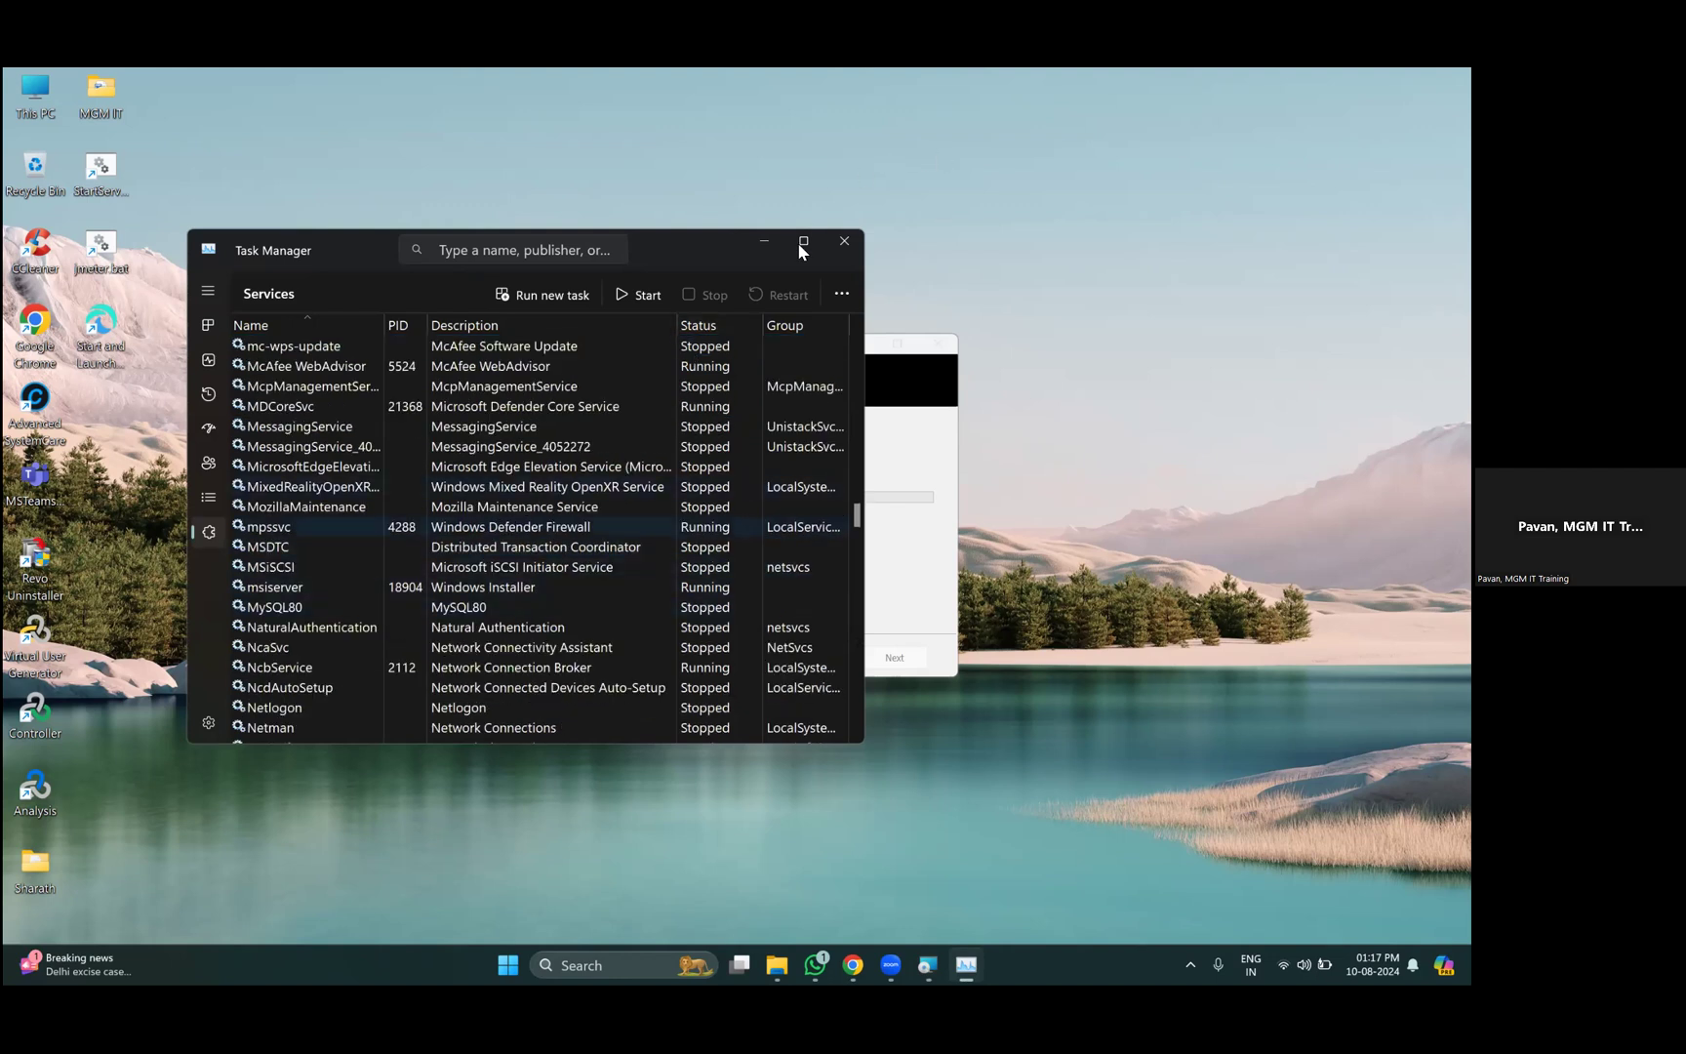
{"action": "left_click", "coordinate": [767, 242]}
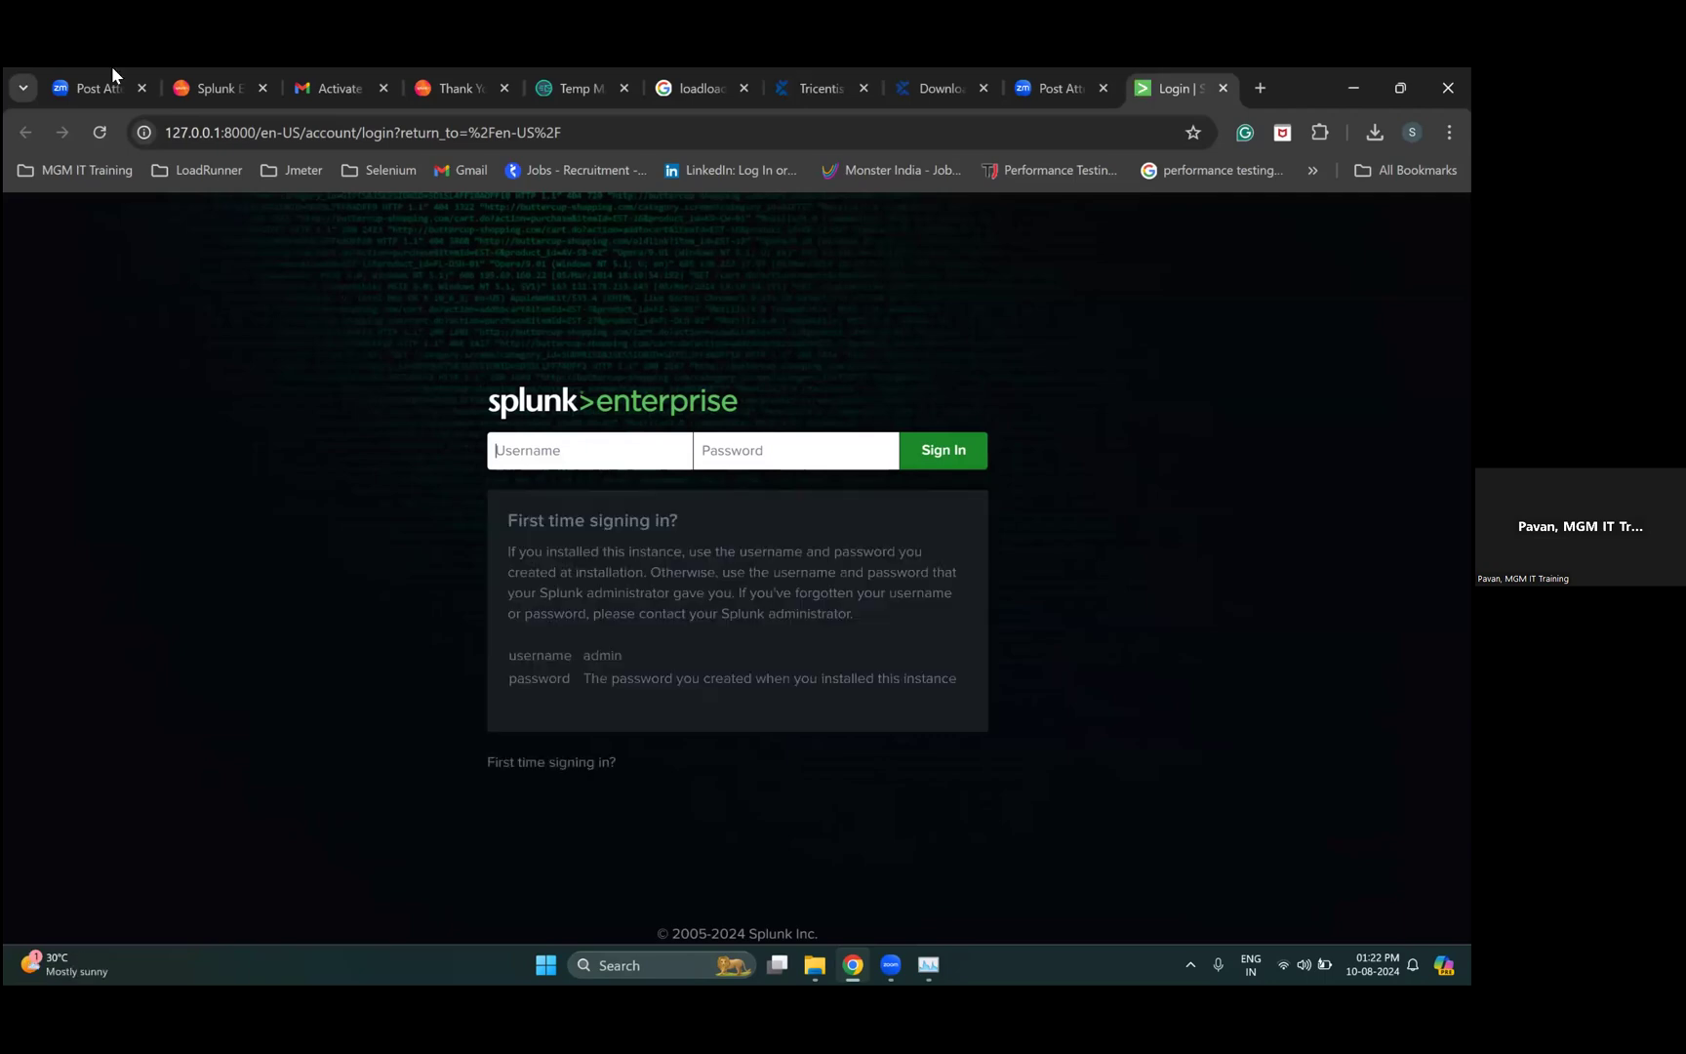
- Select the port 8000 and host parts of the 127.0.0.1:8000 address
{"action": "double_click", "coordinate": [250, 132]}
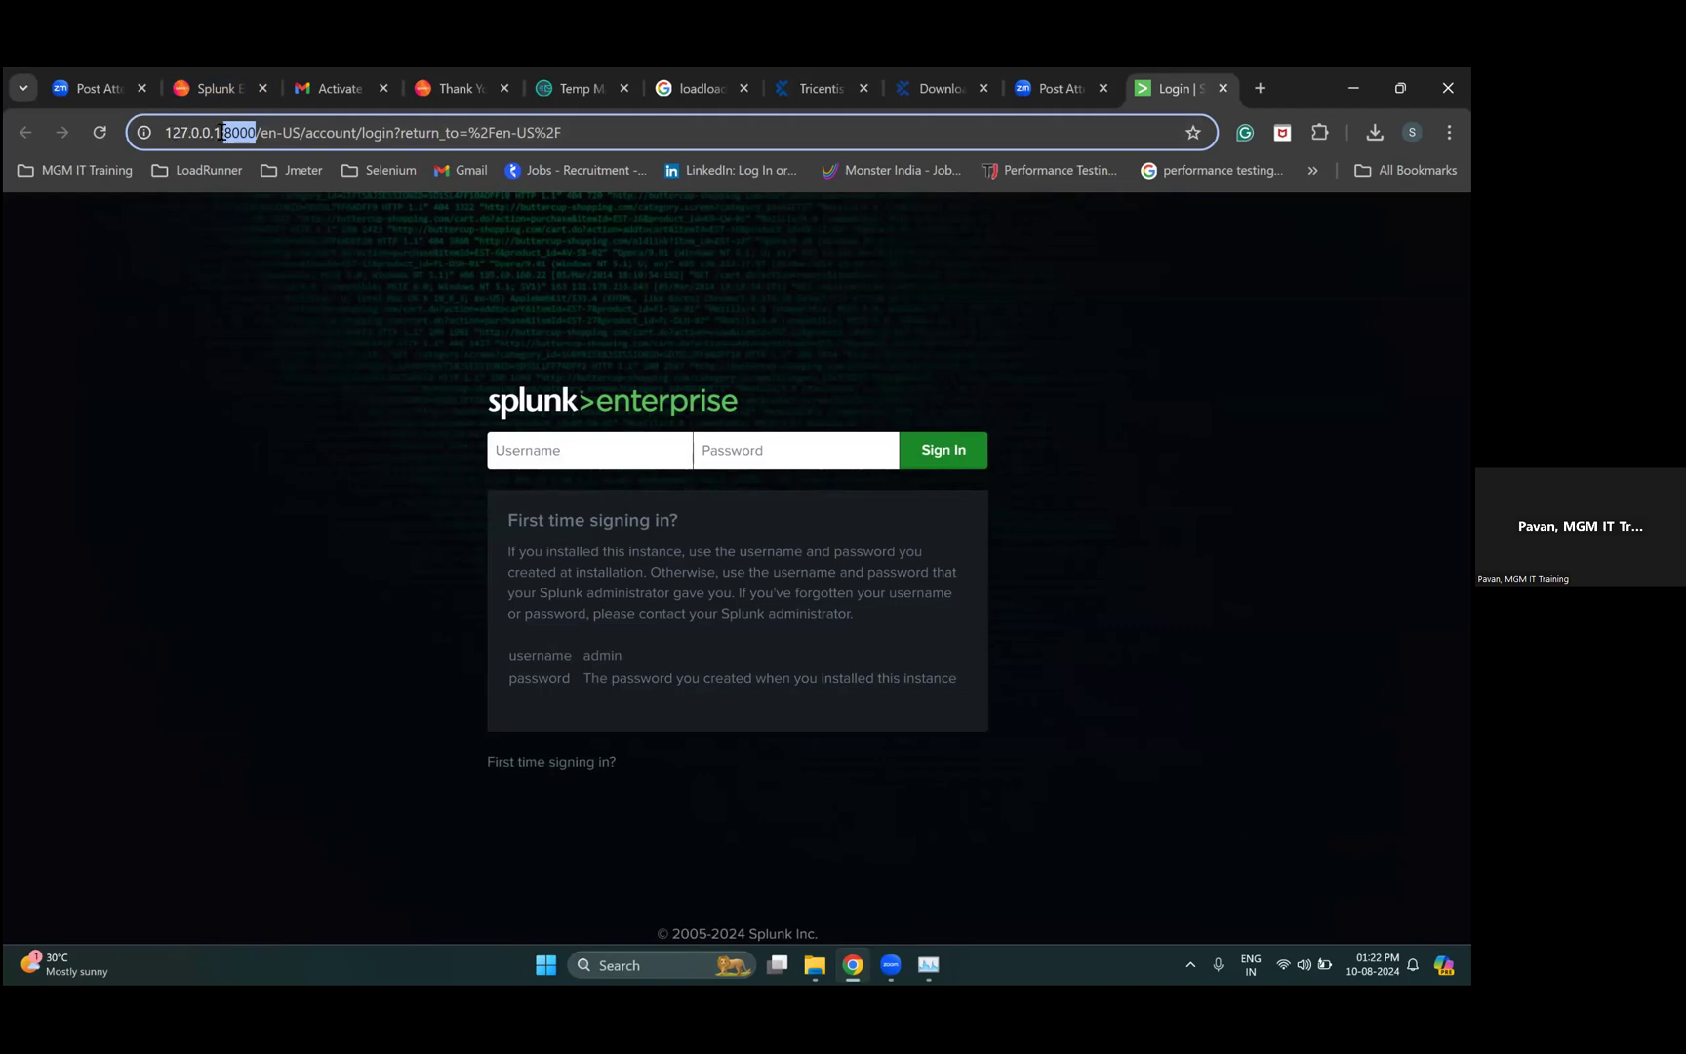
{"action": "left_click_drag", "start_coordinate": [172, 131], "coordinate": [214, 132]}
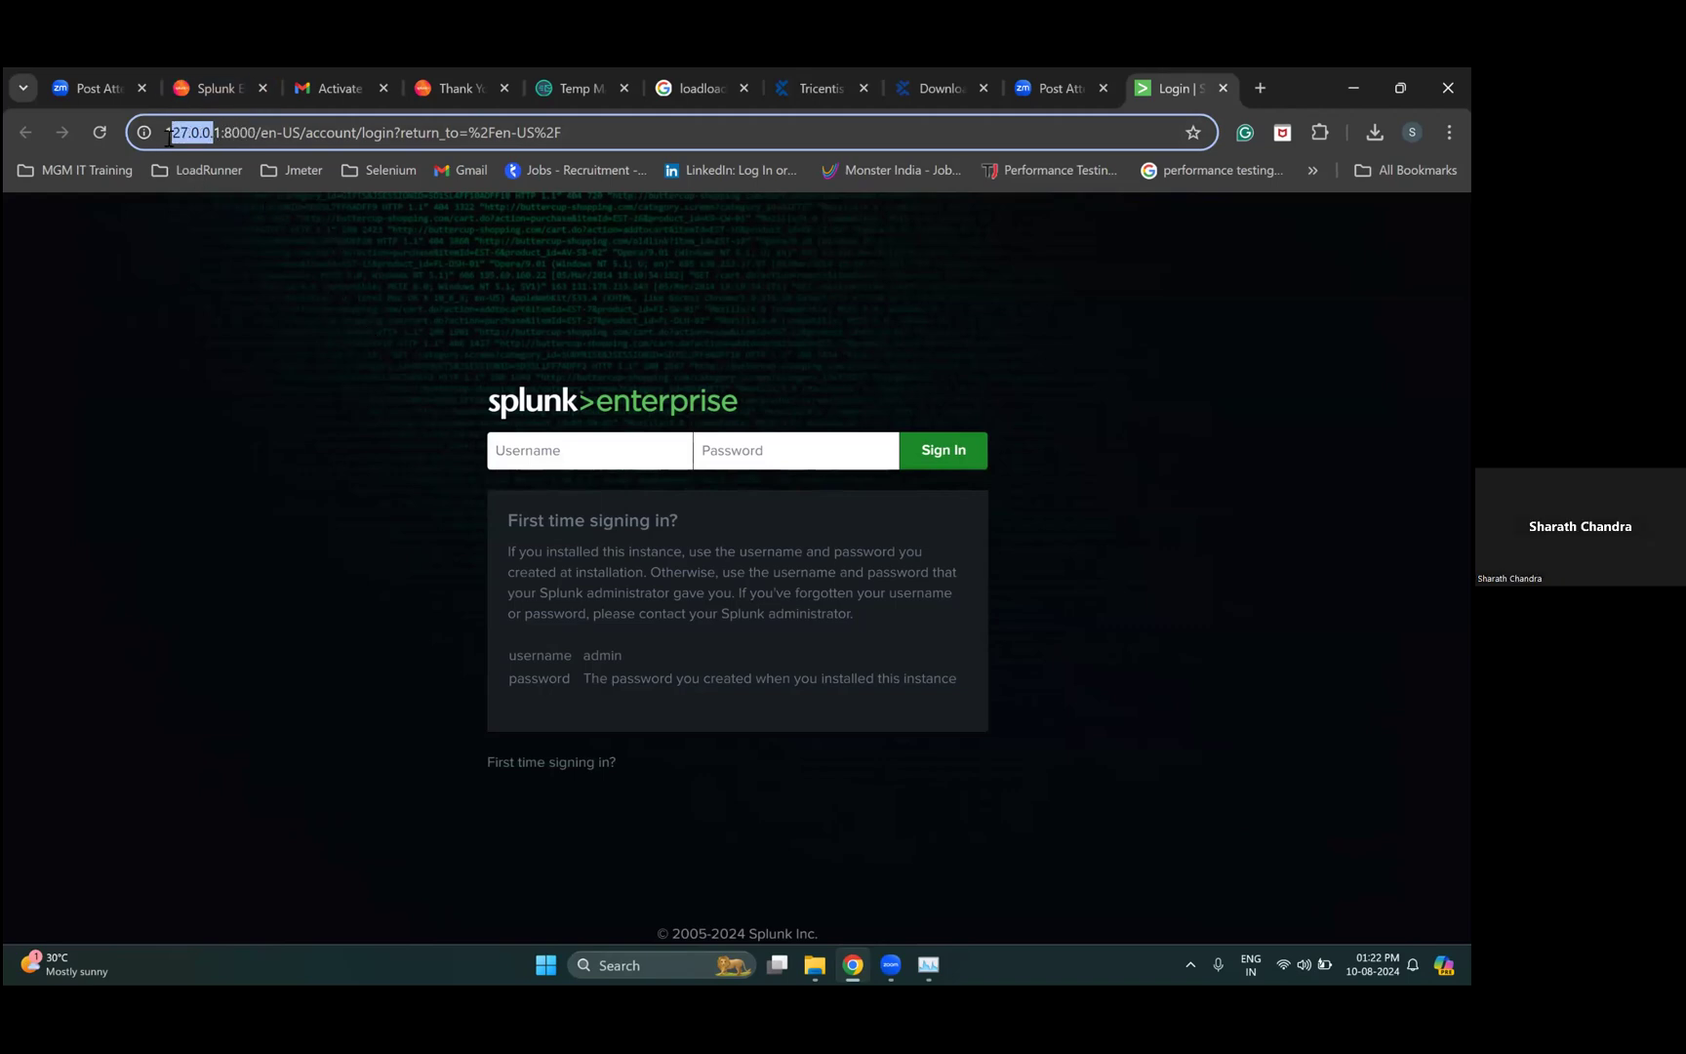
{"action": "left_click", "coordinate": [298, 508]}
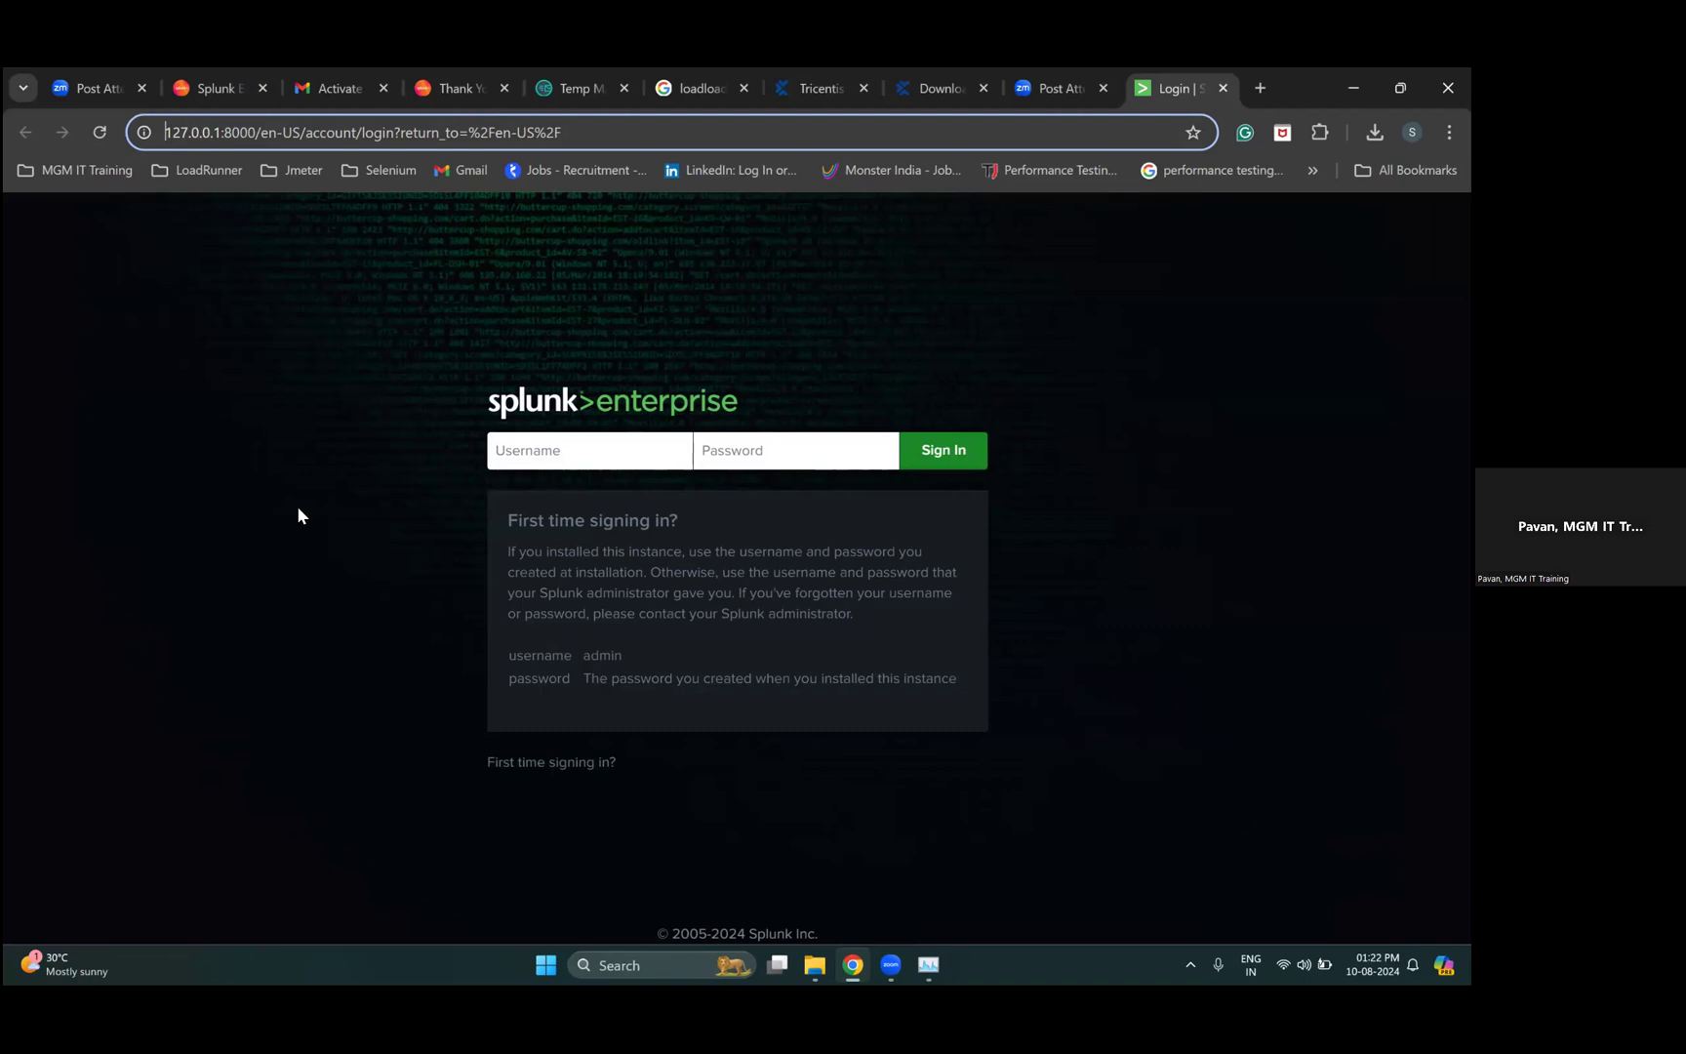
- Sign in with the administrator username and password and answer the save-password prompt
{"action": "left_click", "coordinate": [536, 452]}
{"action": "type", "text": "sharath"}
{"action": "left_click", "coordinate": [742, 452]}
{"action": "type", "text": "adm"}
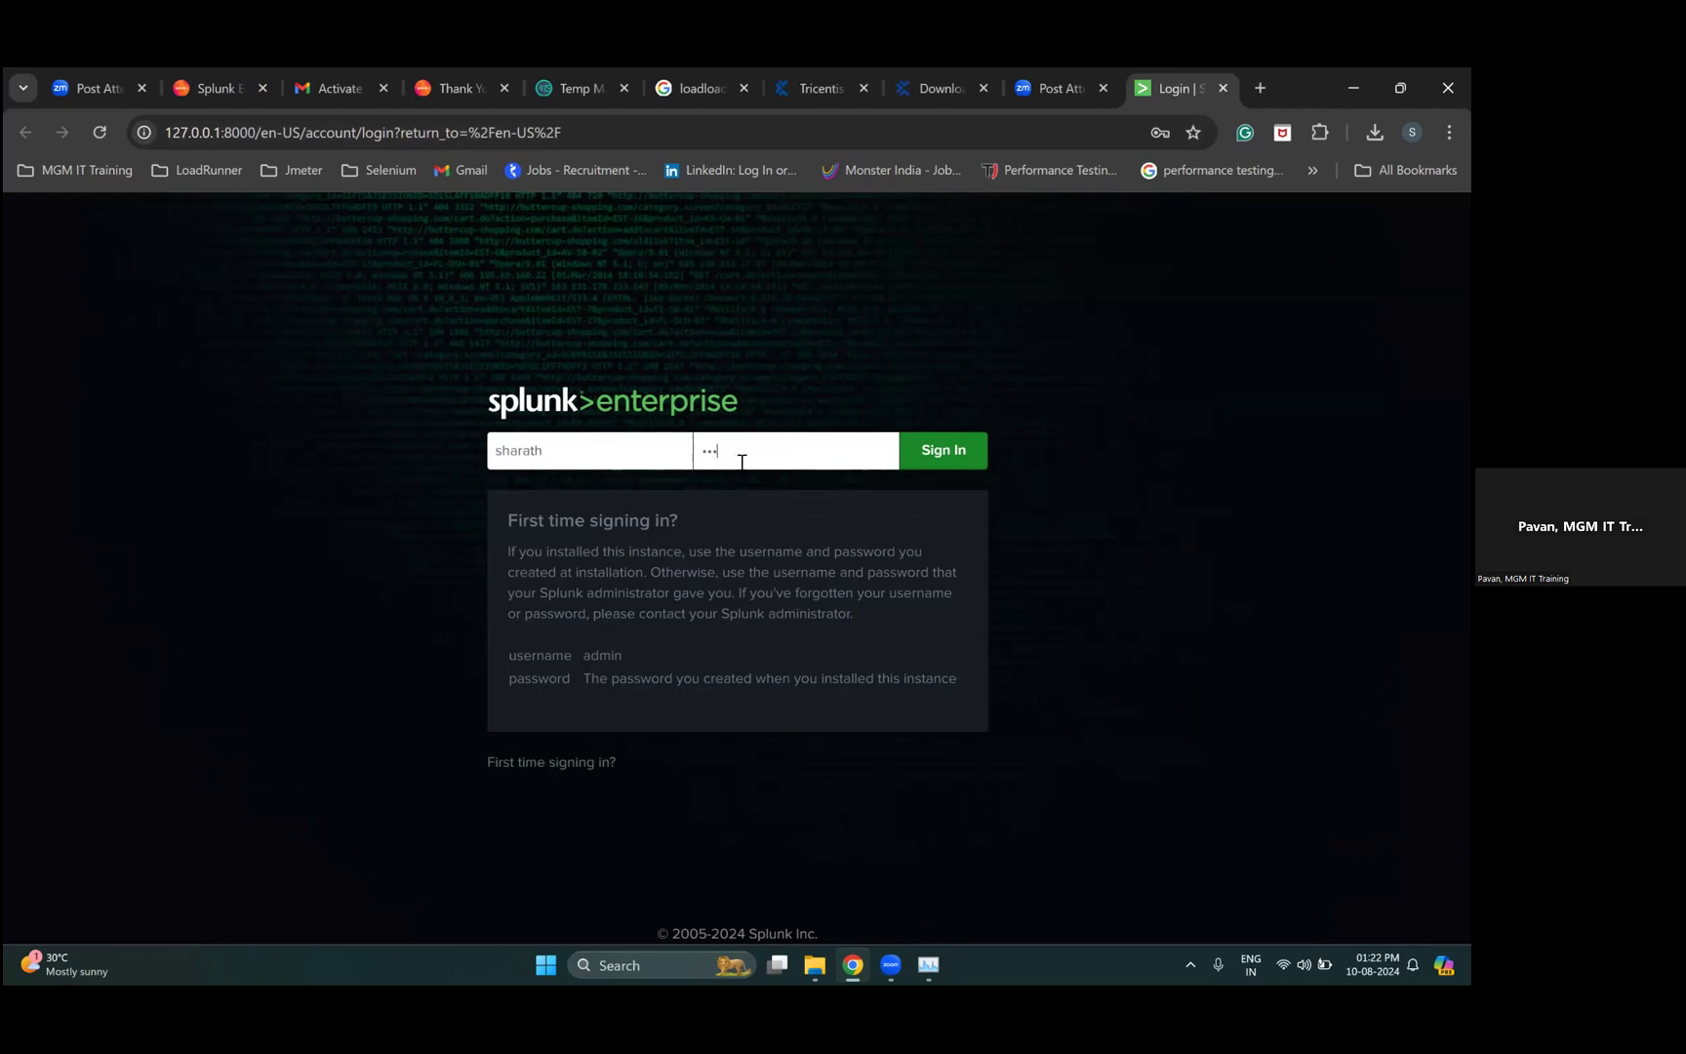
{"action": "type", "text": "••••••••••"}
{"action": "left_click", "coordinate": [933, 460]}
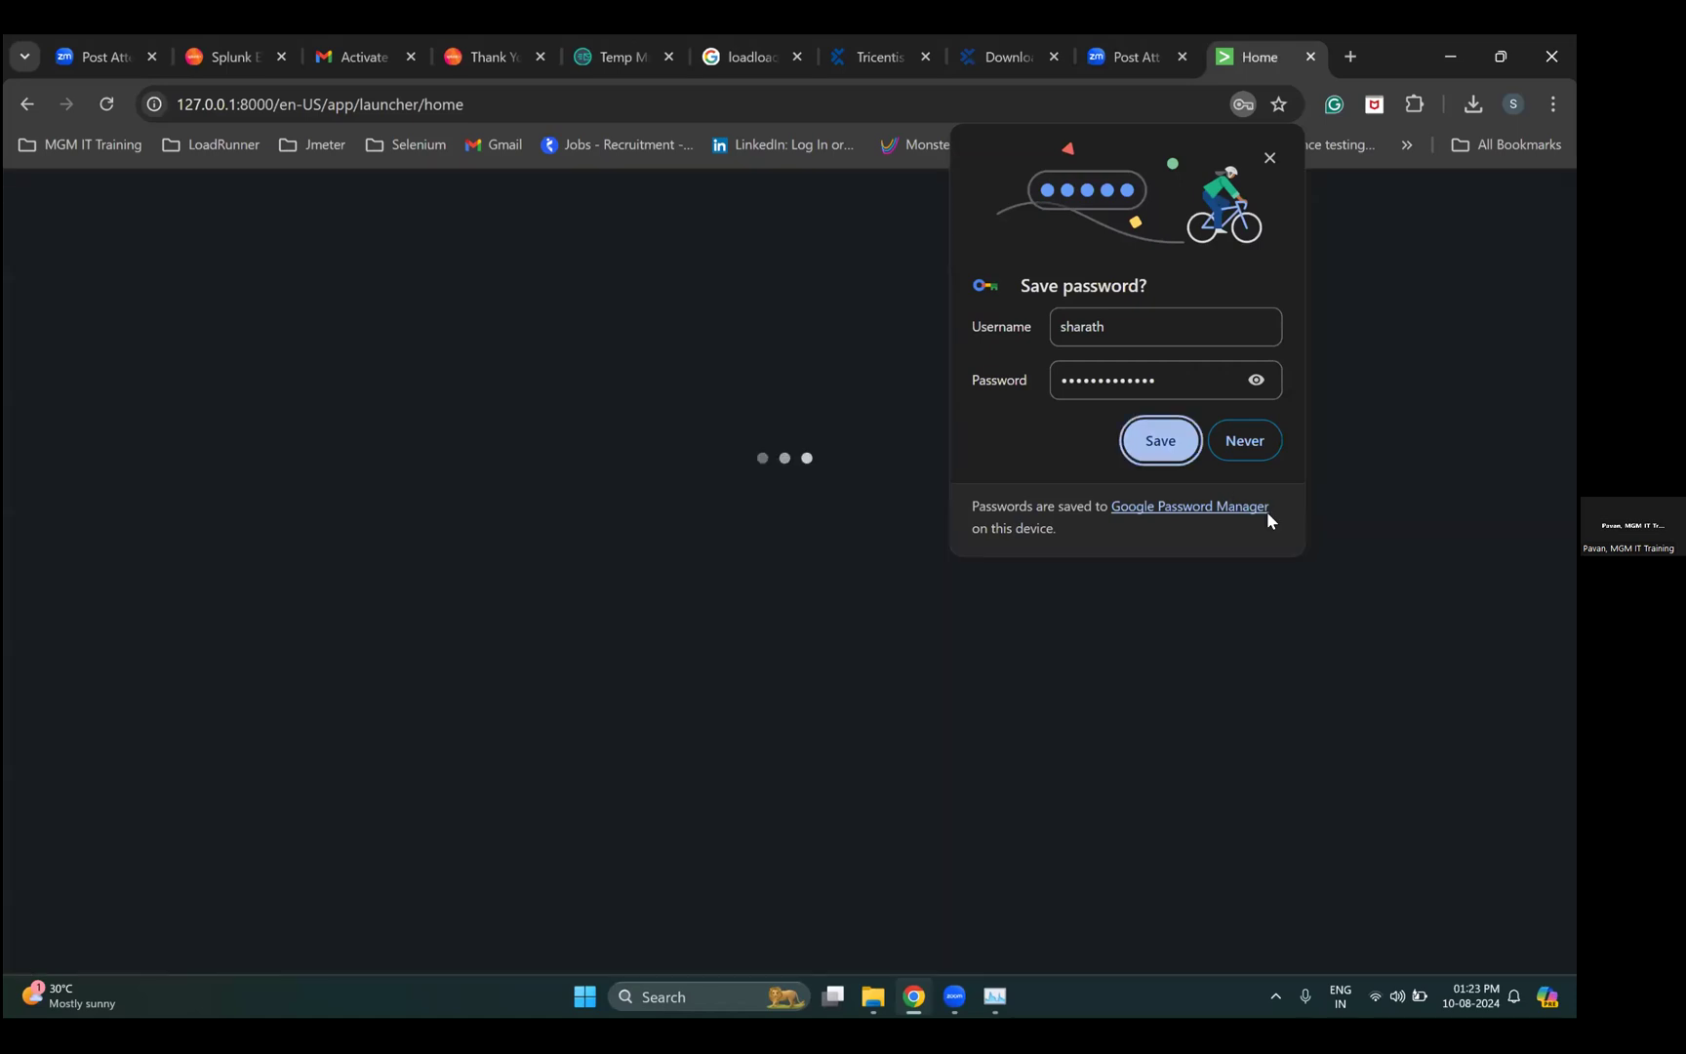
{"action": "left_click", "coordinate": [1160, 440]}
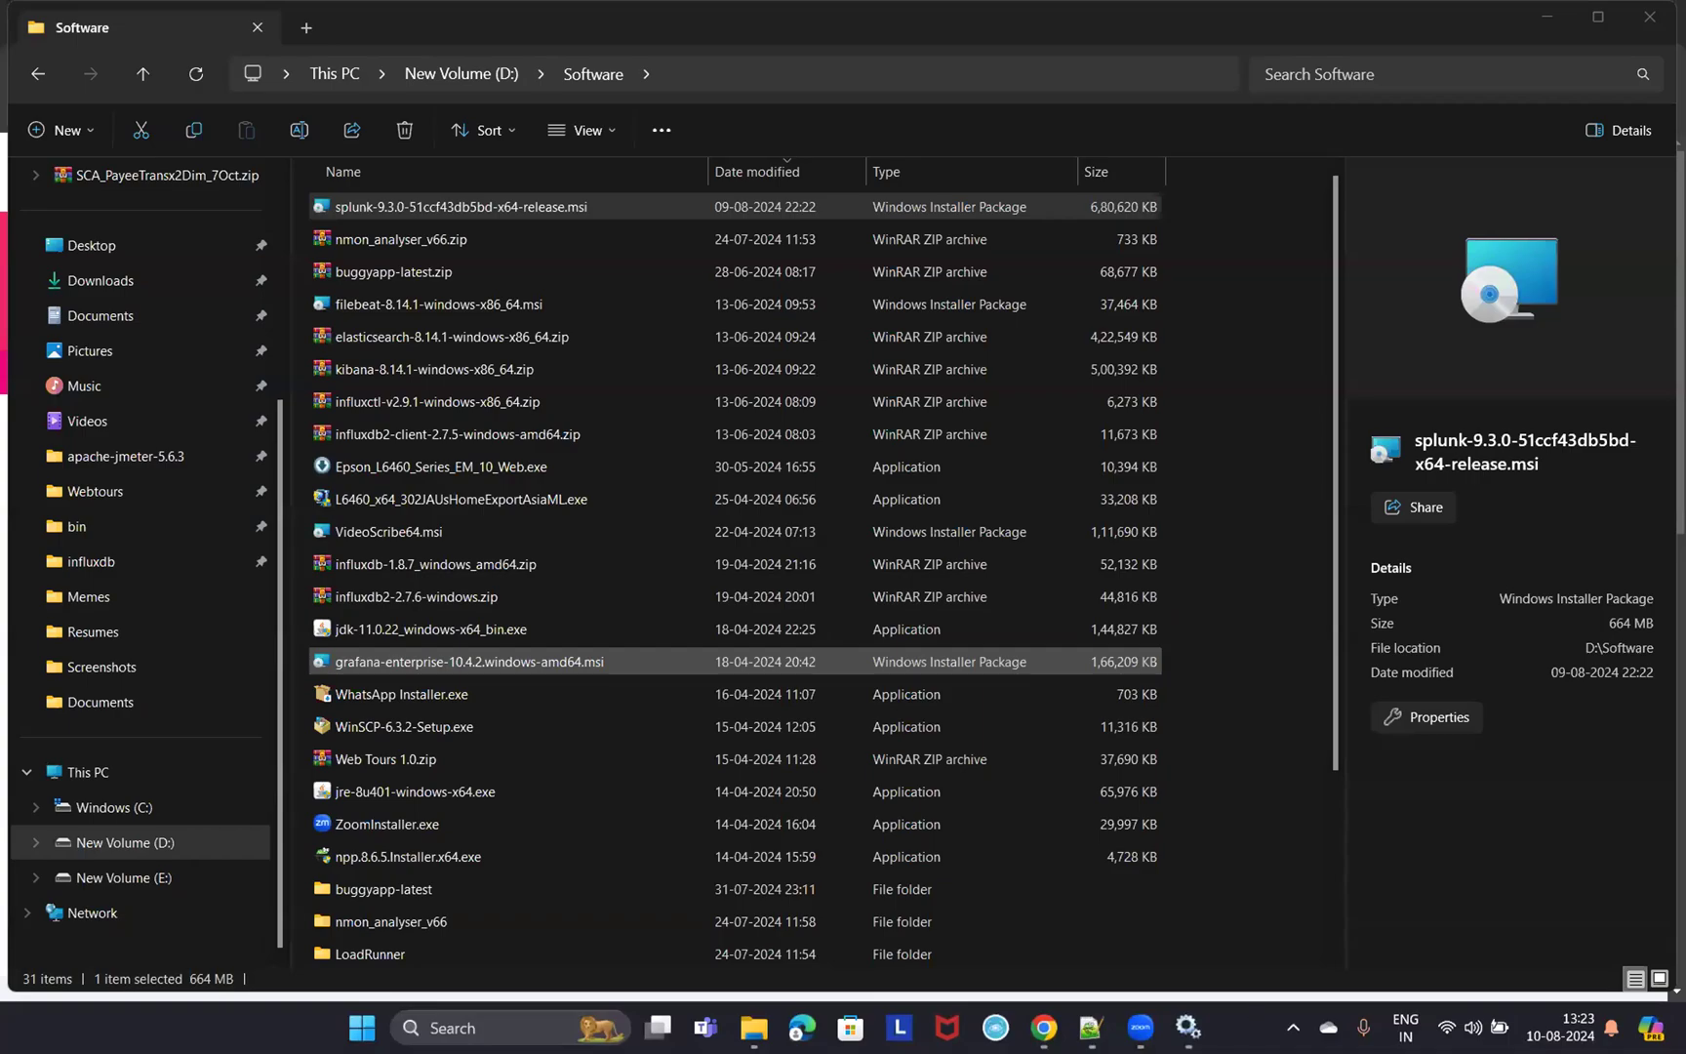
- Switch to the Splunk tab and go back to the localhost:8000 launcher home page
{"action": "mouse_move", "coordinate": [1045, 1027]}
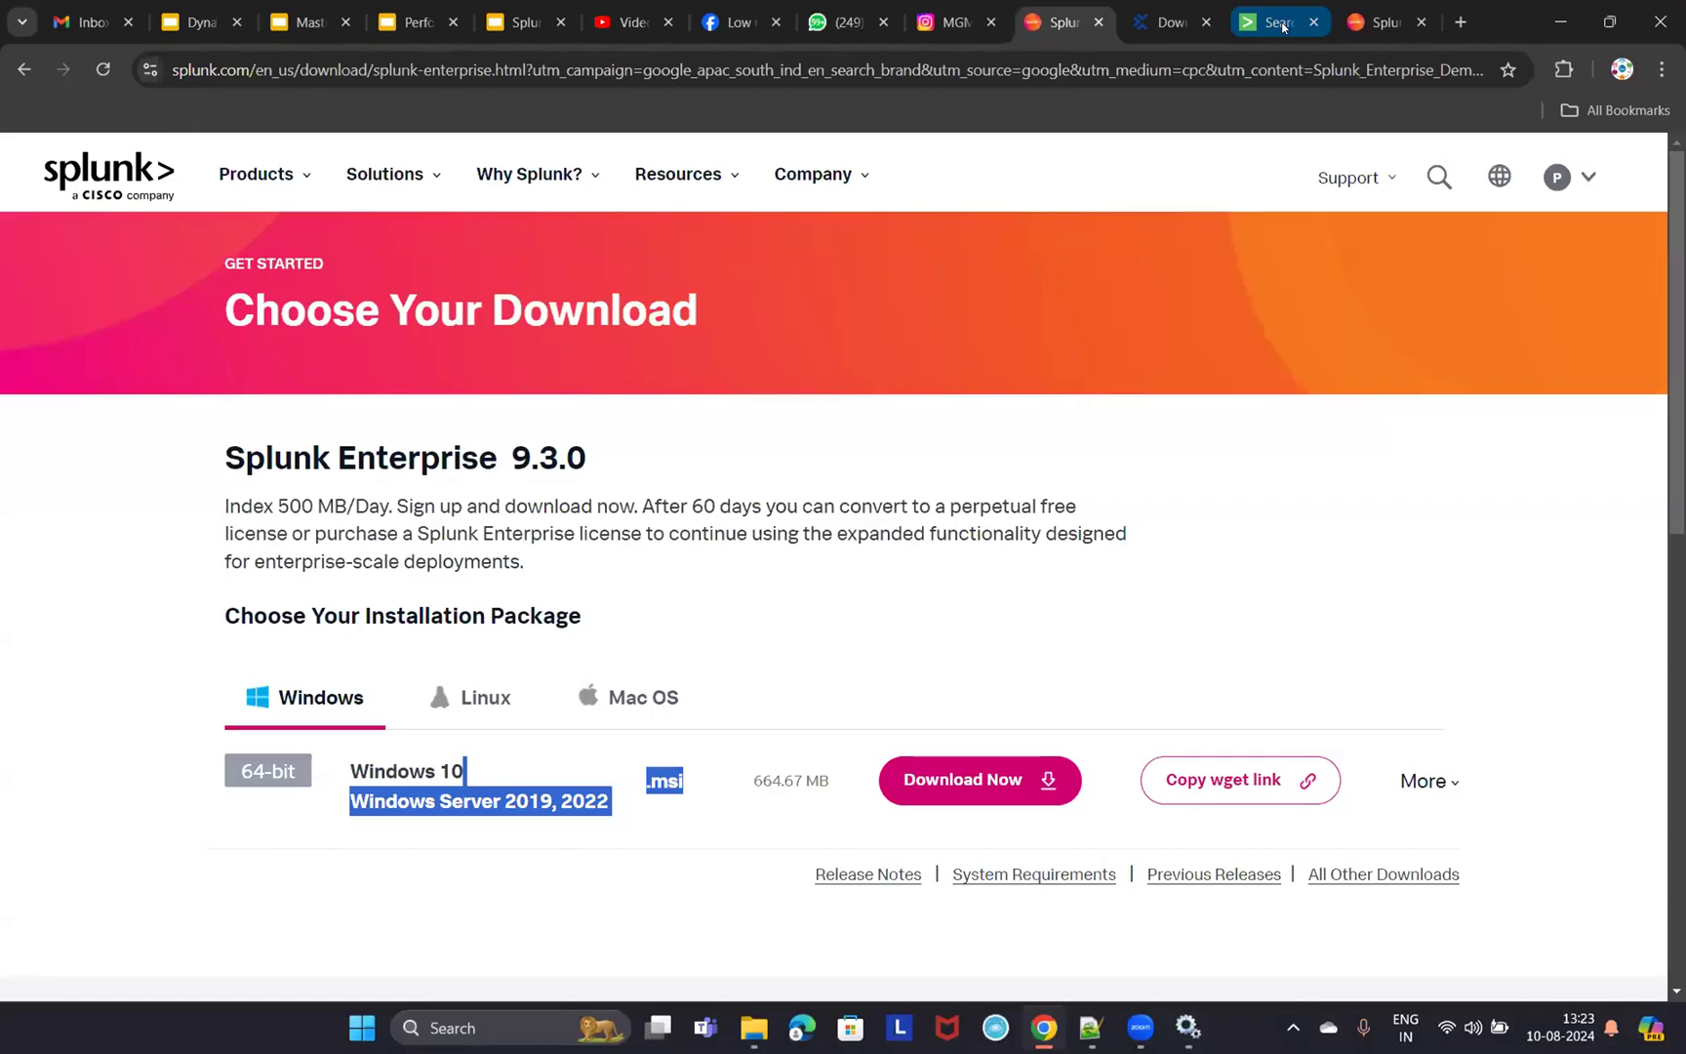
{"action": "left_click", "coordinate": [1283, 26]}
{"action": "left_click", "coordinate": [44, 153]}
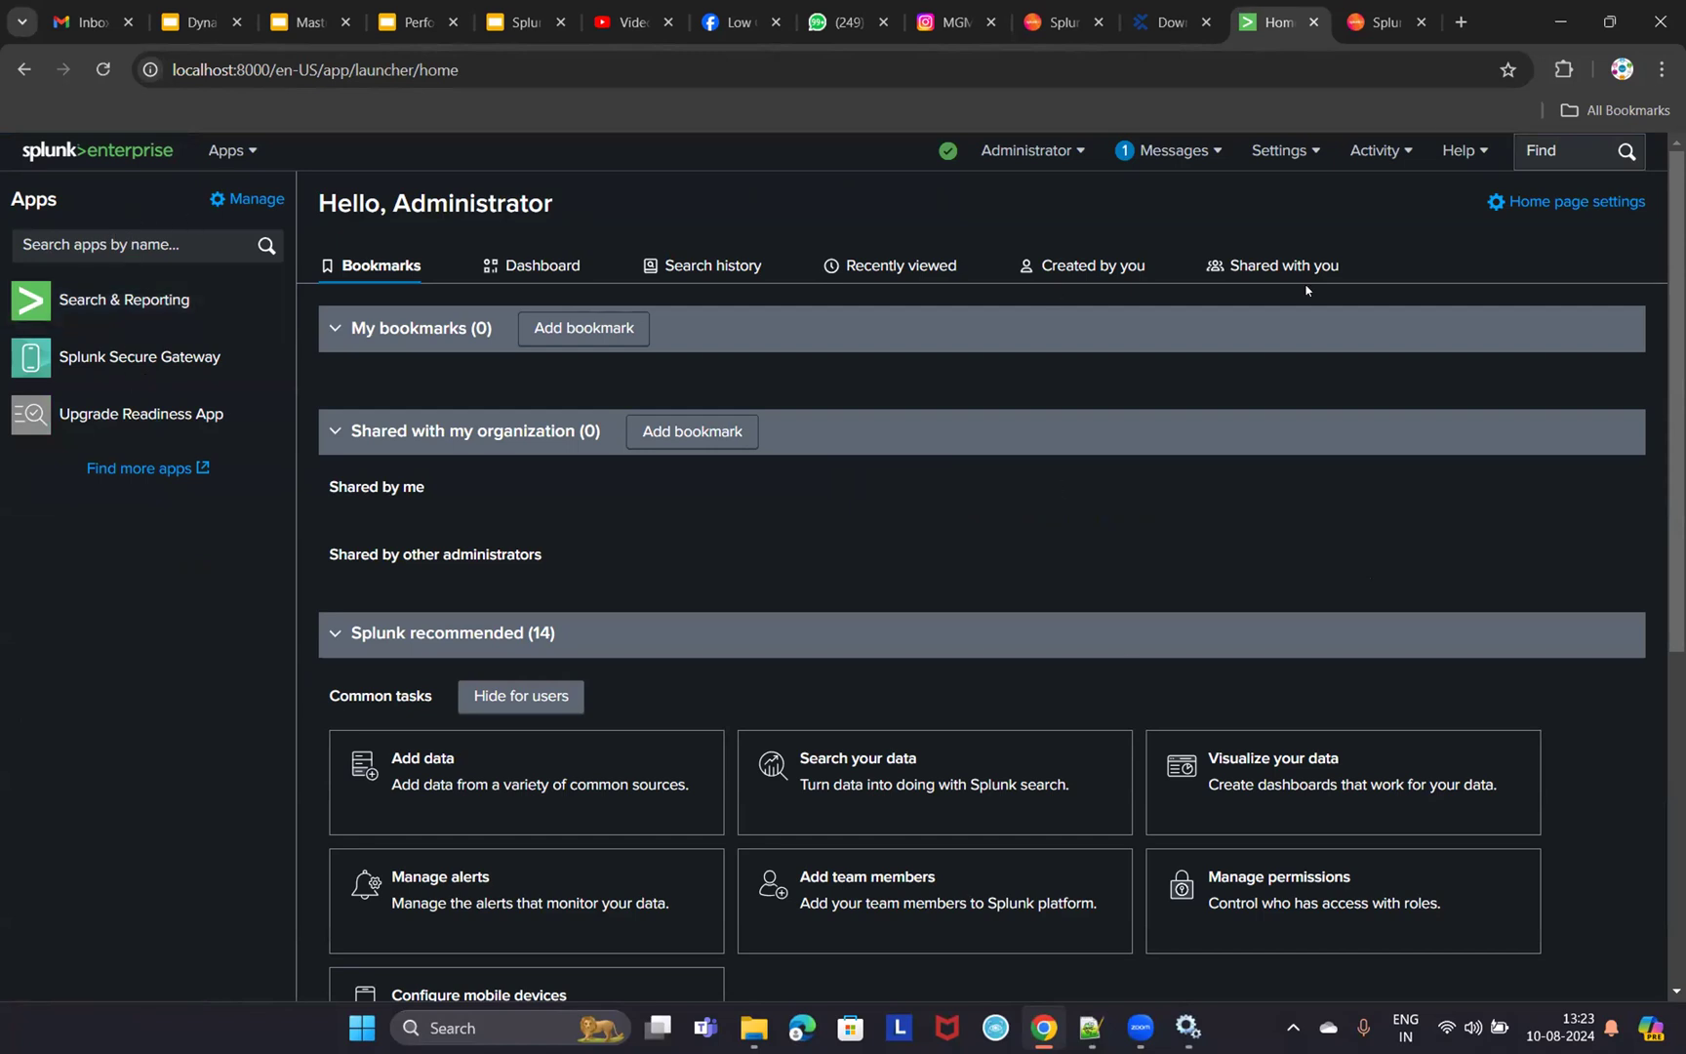
- Bring Services forward and select the Splunkd Service entry under S
{"action": "mouse_move", "coordinate": [1196, 1010]}
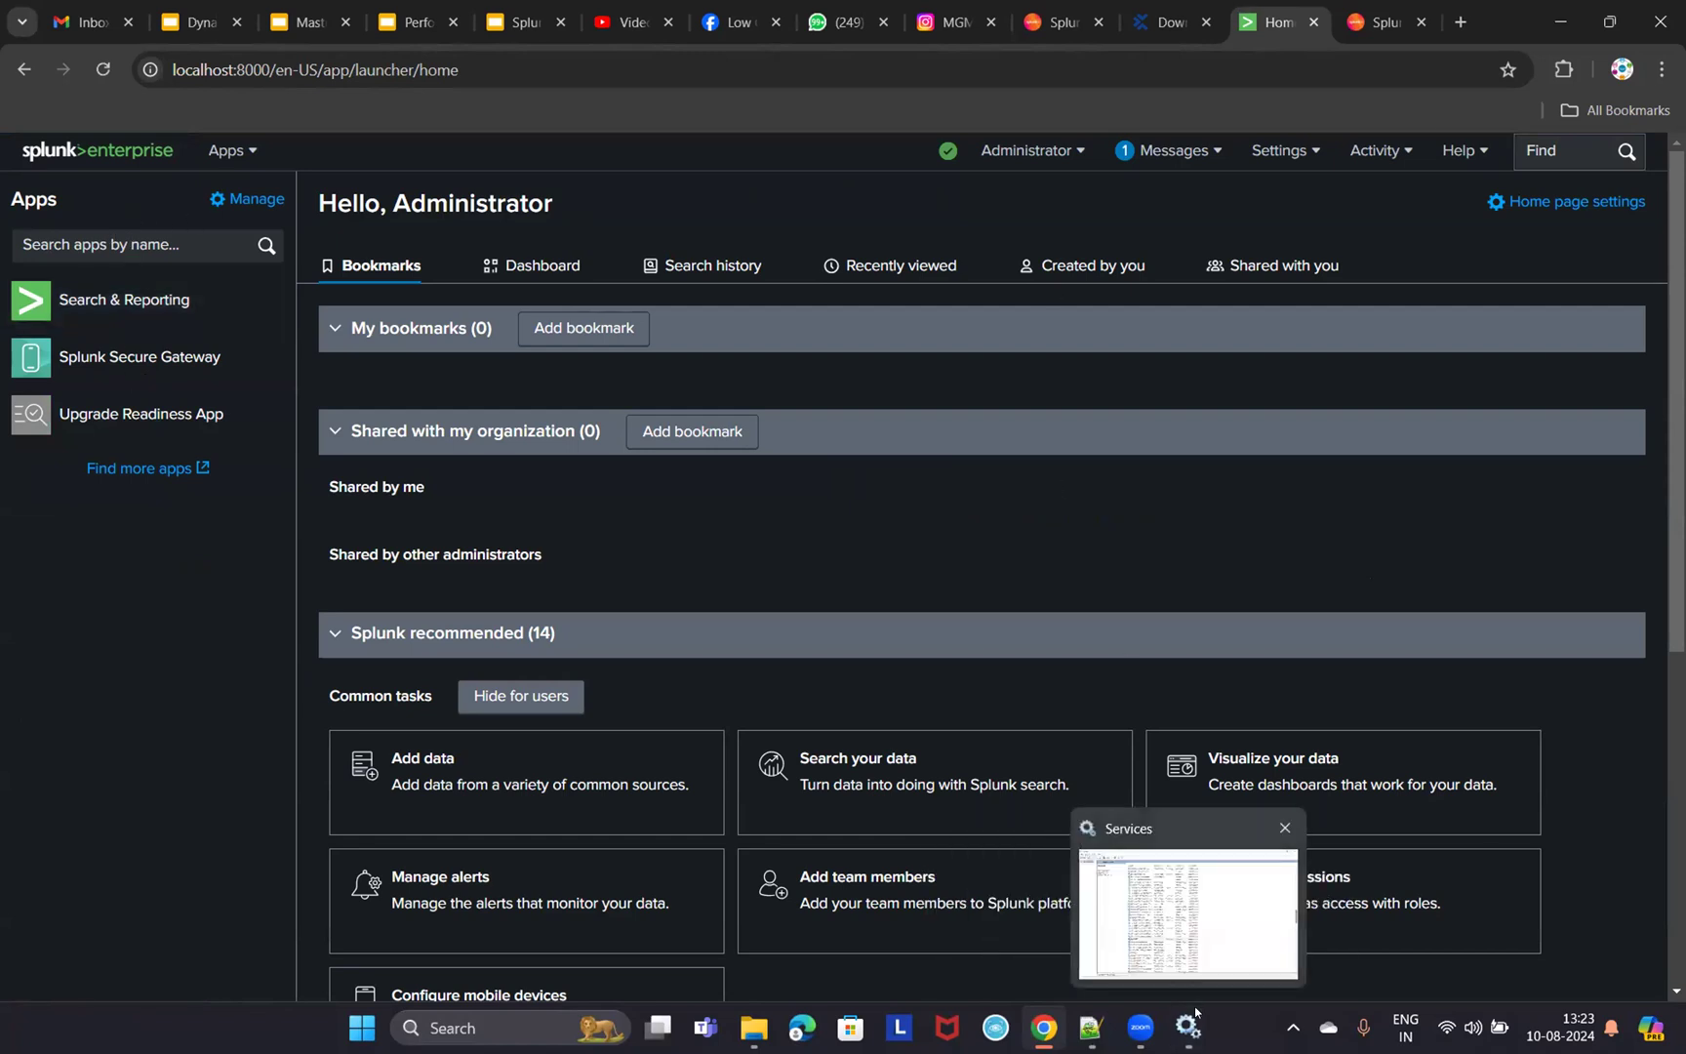
{"action": "left_click", "coordinate": [1076, 881]}
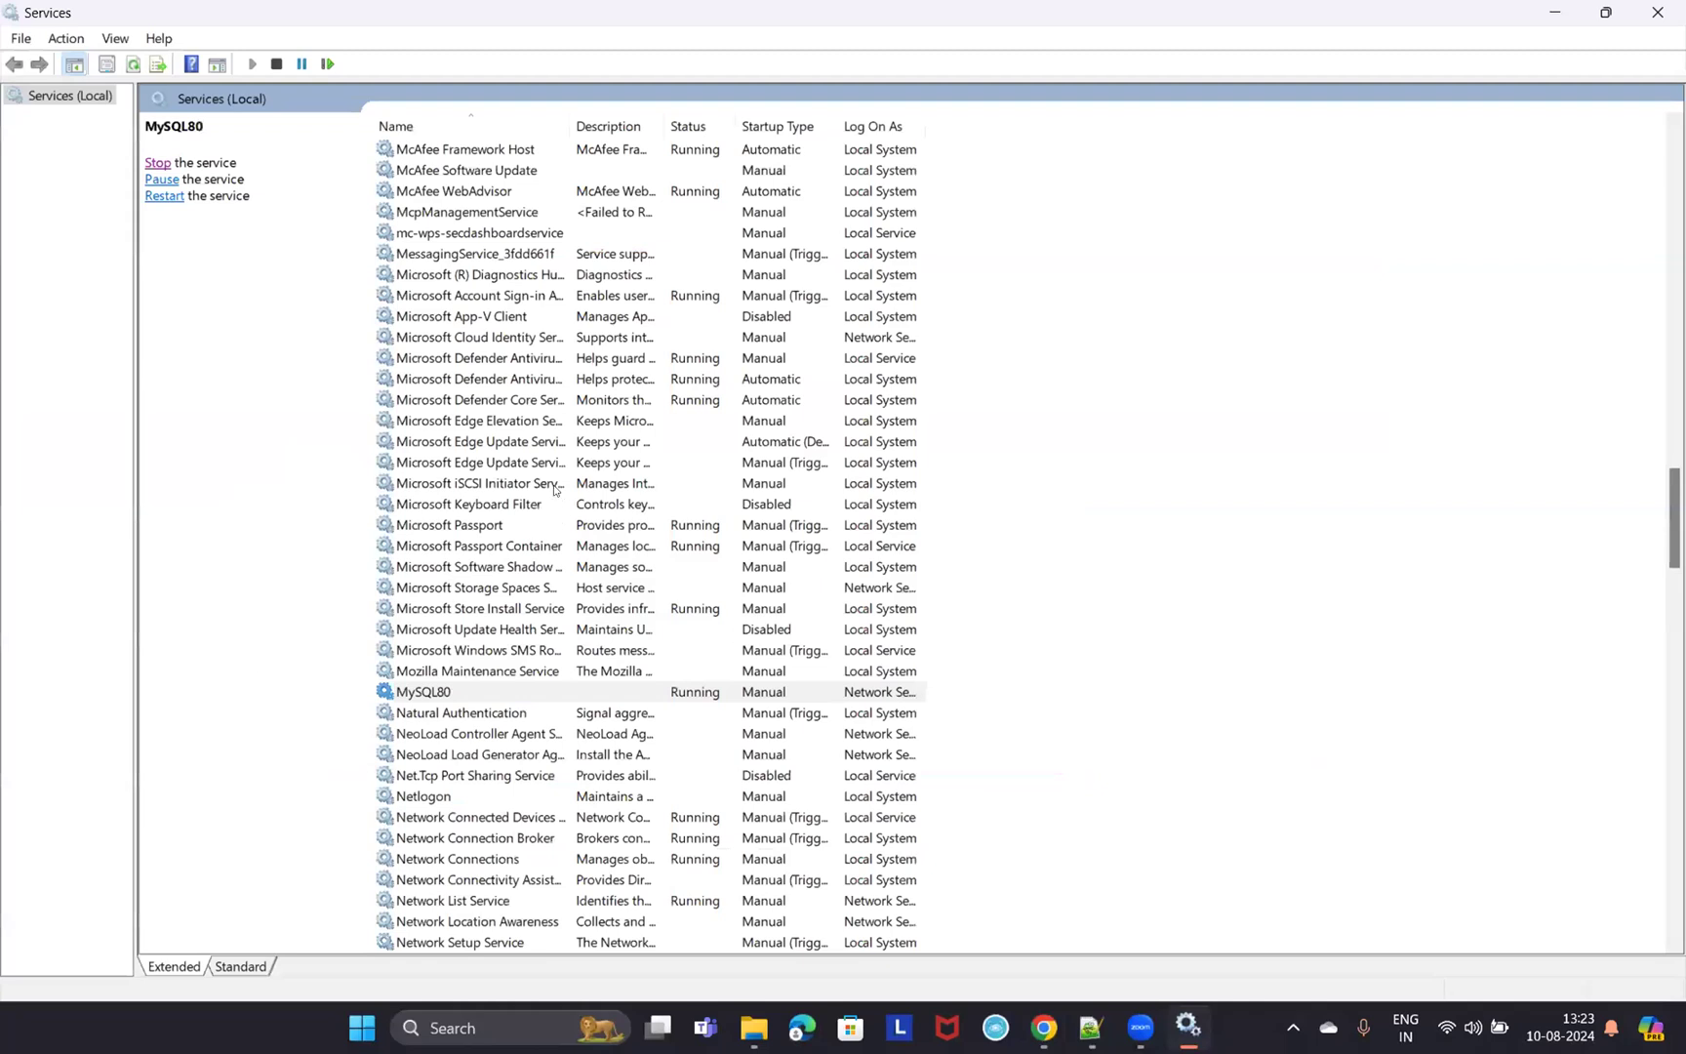
{"action": "key", "text": "s"}
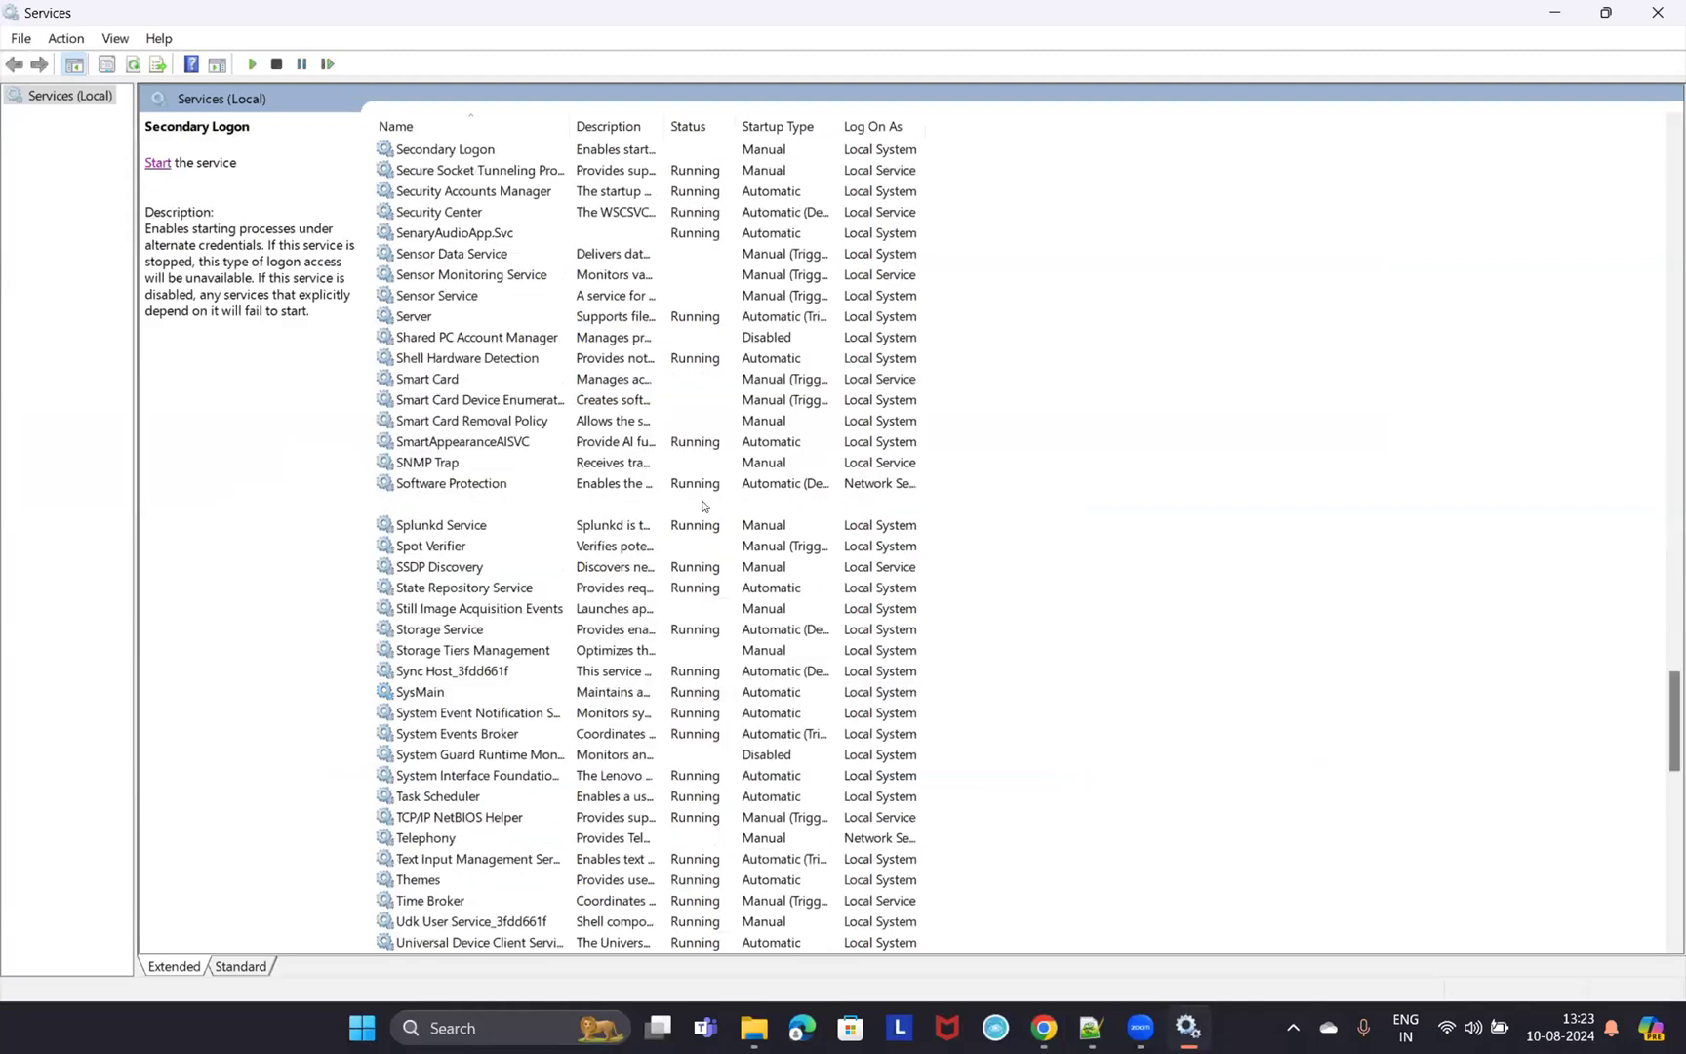
{"action": "left_click", "coordinate": [440, 526]}
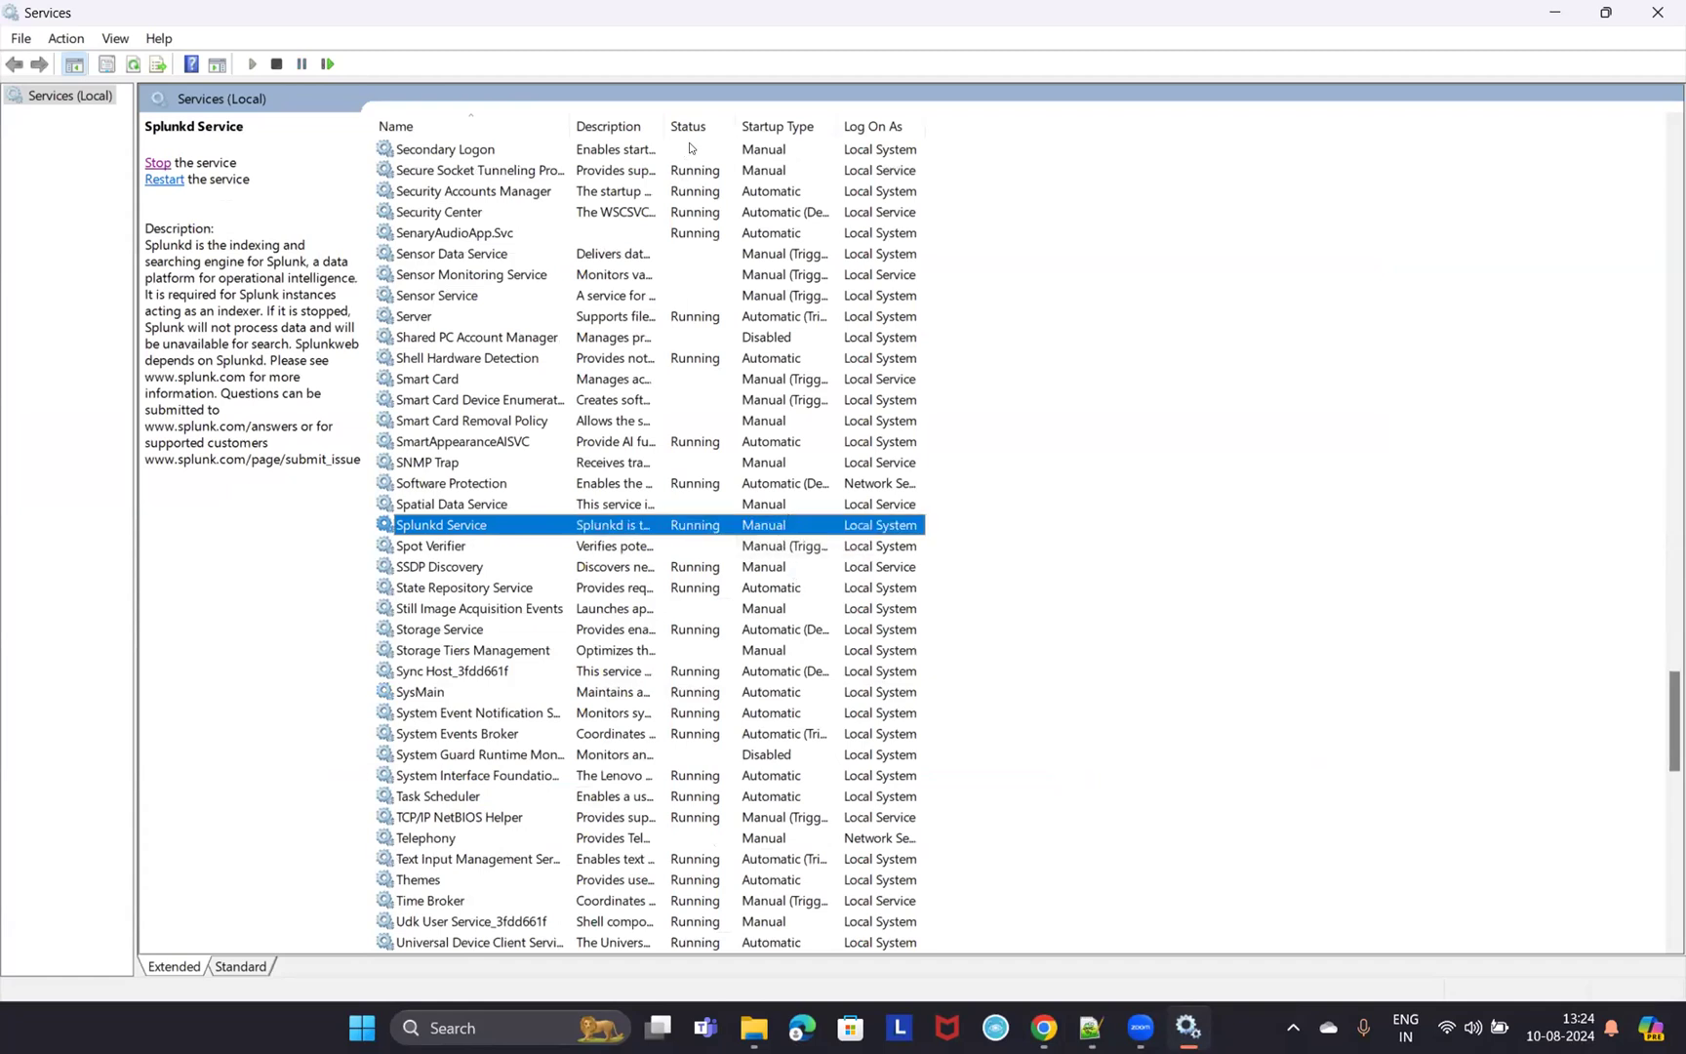
- Annotate the Splunkd Service row's Running status and the Startup Type column
{"action": "left_click", "coordinate": [1142, 890]}
{"action": "mouse_move", "coordinate": [657, 513]}
{"action": "left_mouse_down"}
{"action": "mouse_move", "coordinate": [709, 511]}
{"action": "mouse_move", "coordinate": [673, 545]}
{"action": "mouse_move", "coordinate": [668, 509]}
{"action": "left_mouse_up"}
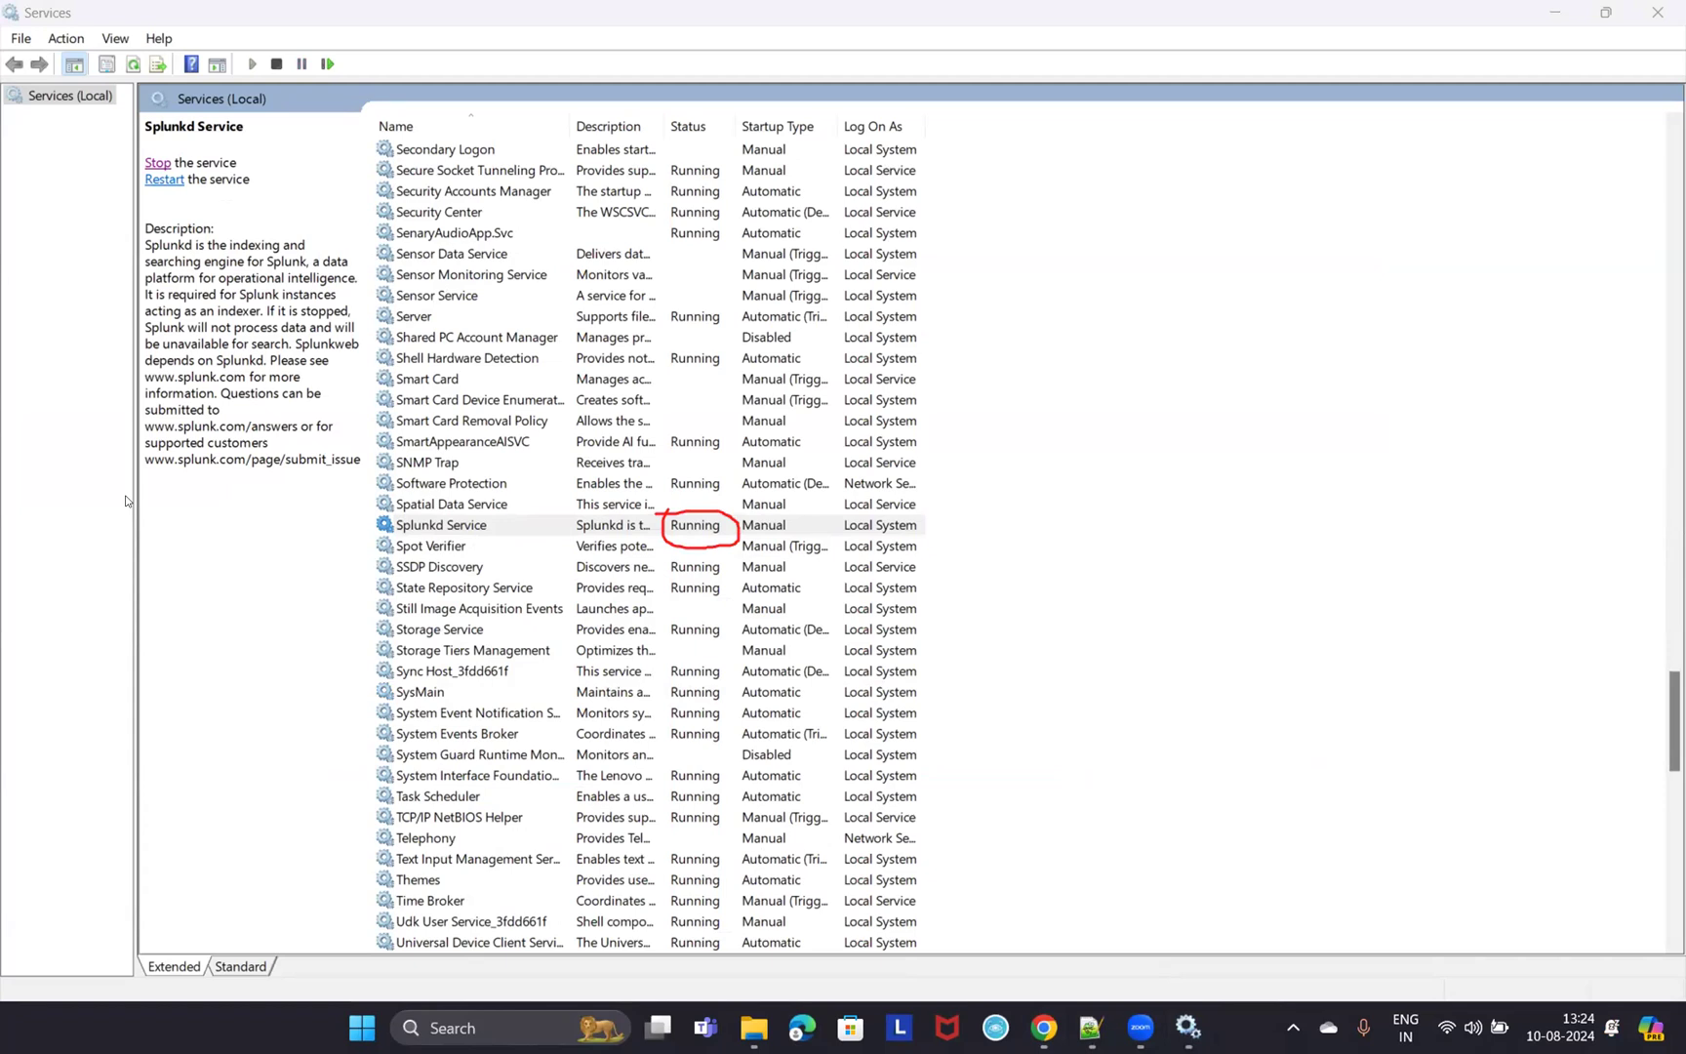
{"action": "mouse_move", "coordinate": [363, 503]}
{"action": "left_mouse_down"}
{"action": "mouse_move", "coordinate": [519, 550]}
{"action": "mouse_move", "coordinate": [972, 549]}
{"action": "left_mouse_up"}
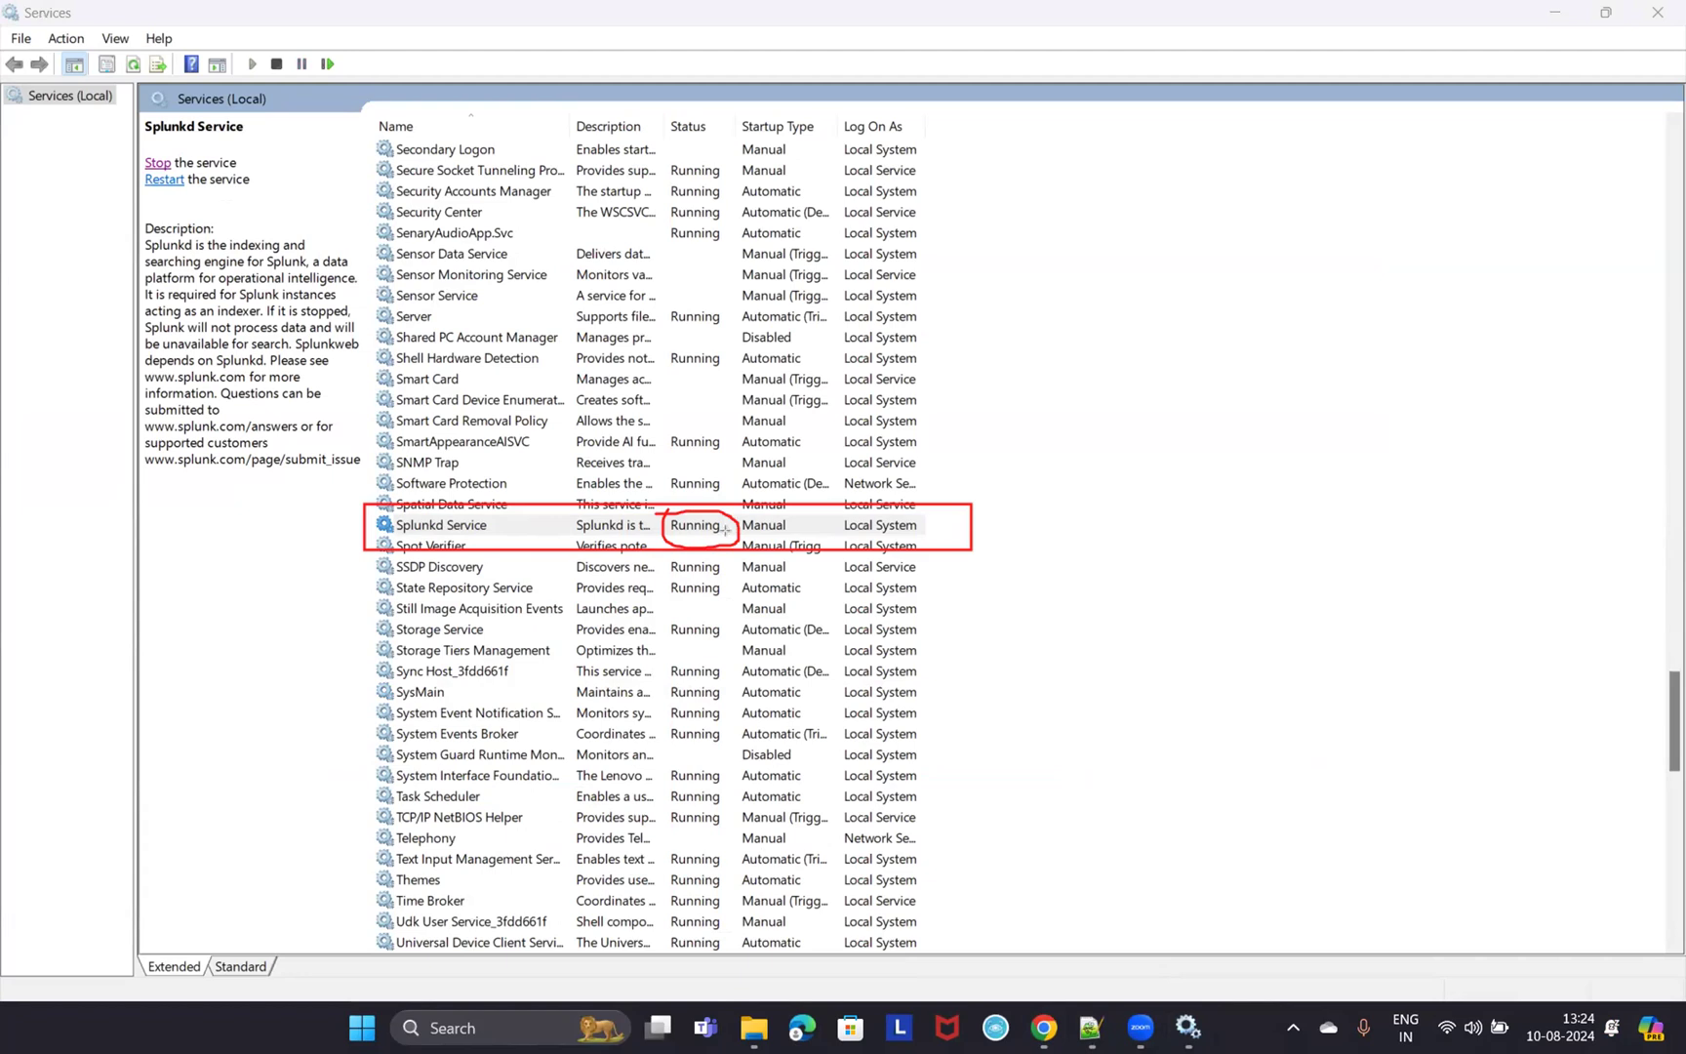
{"action": "key", "text": "e"}
{"action": "left_click_drag", "start_coordinate": [368, 509], "coordinate": [937, 544]}
{"action": "mouse_move", "coordinate": [738, 112]}
{"action": "left_mouse_down"}
{"action": "mouse_move", "coordinate": [793, 222]}
{"action": "mouse_move", "coordinate": [837, 567]}
{"action": "mouse_move", "coordinate": [832, 552]}
{"action": "left_mouse_up"}
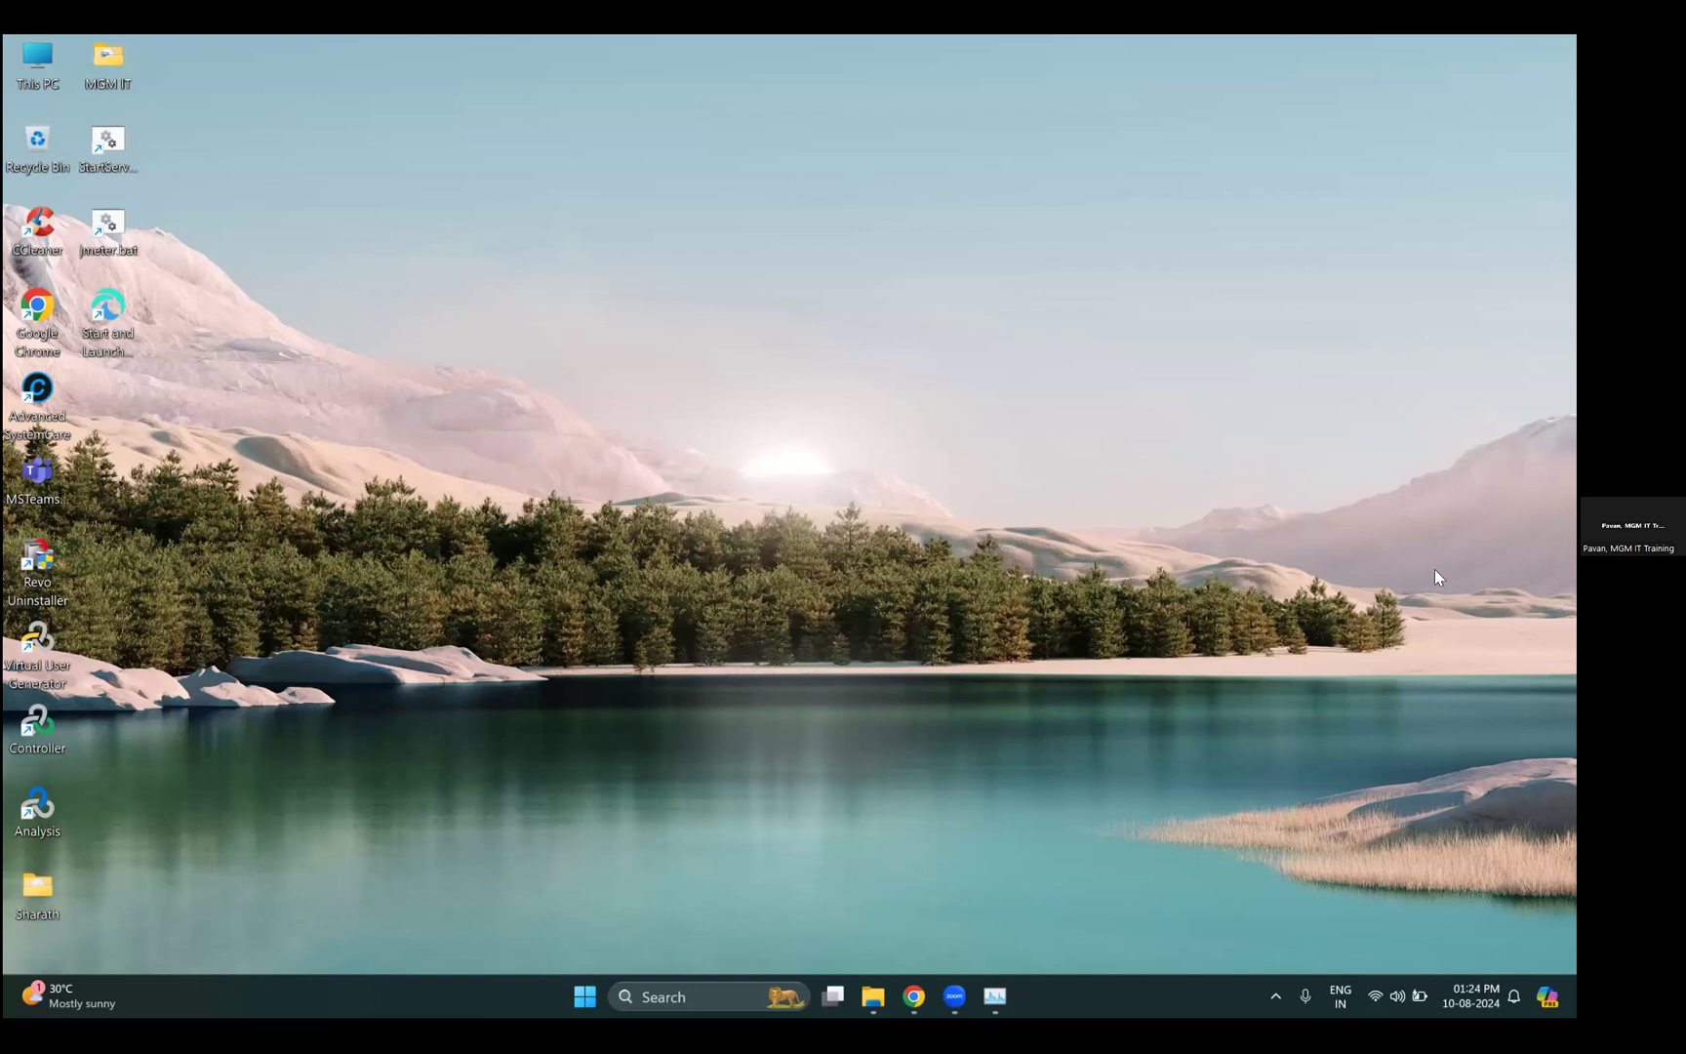
- Locate Splunkd in Task Manager's services list and check its action options
{"action": "key", "text": "alt+Tab"}
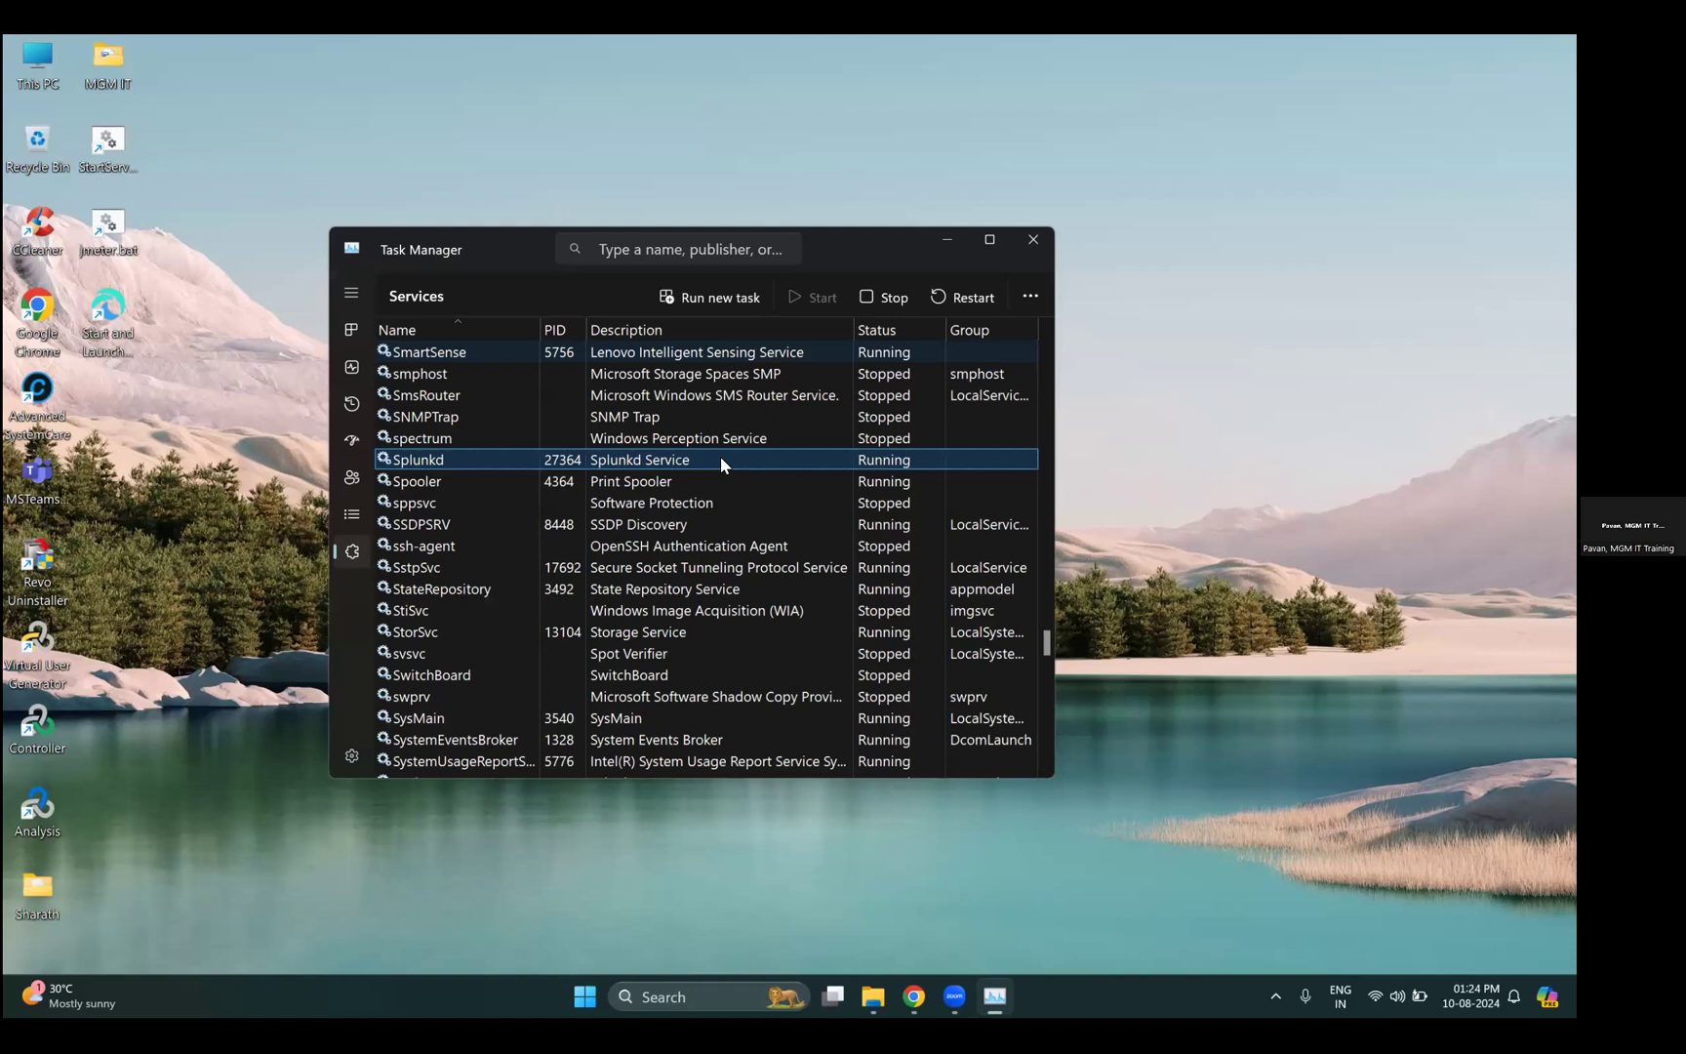
{"action": "right_click", "coordinate": [723, 464]}
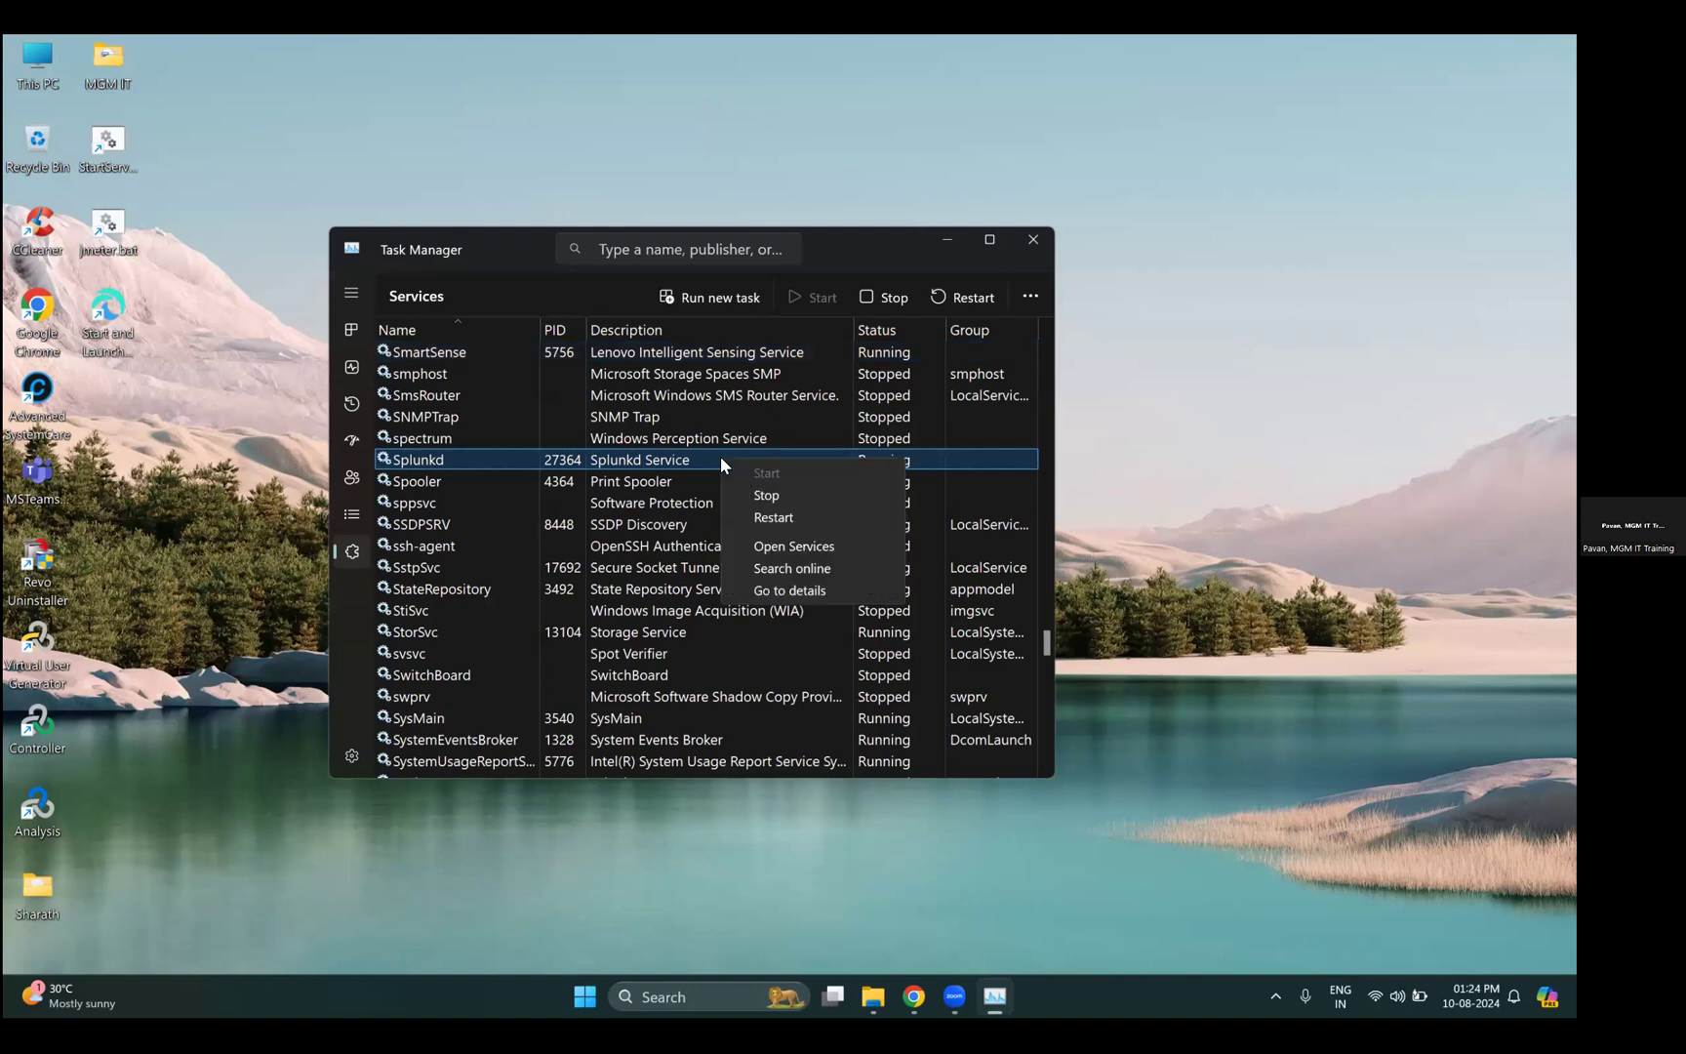
{"action": "left_click", "coordinate": [1285, 429]}
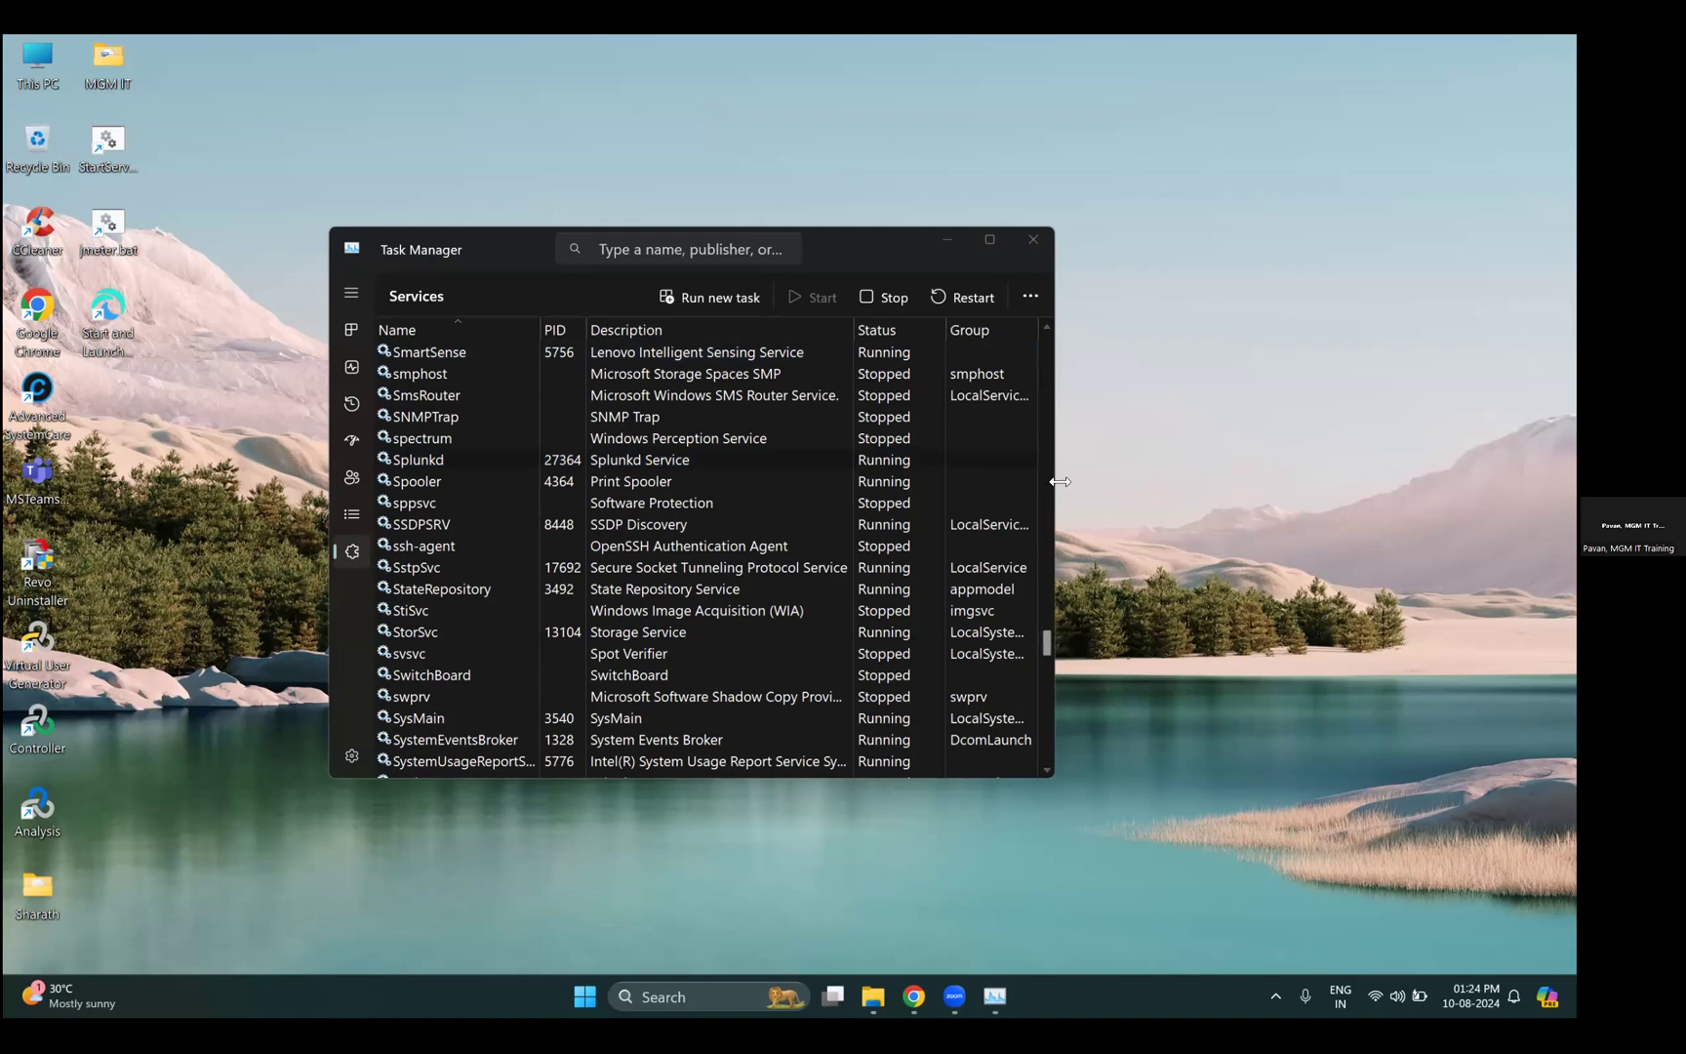
{"action": "left_click", "coordinate": [1061, 481]}
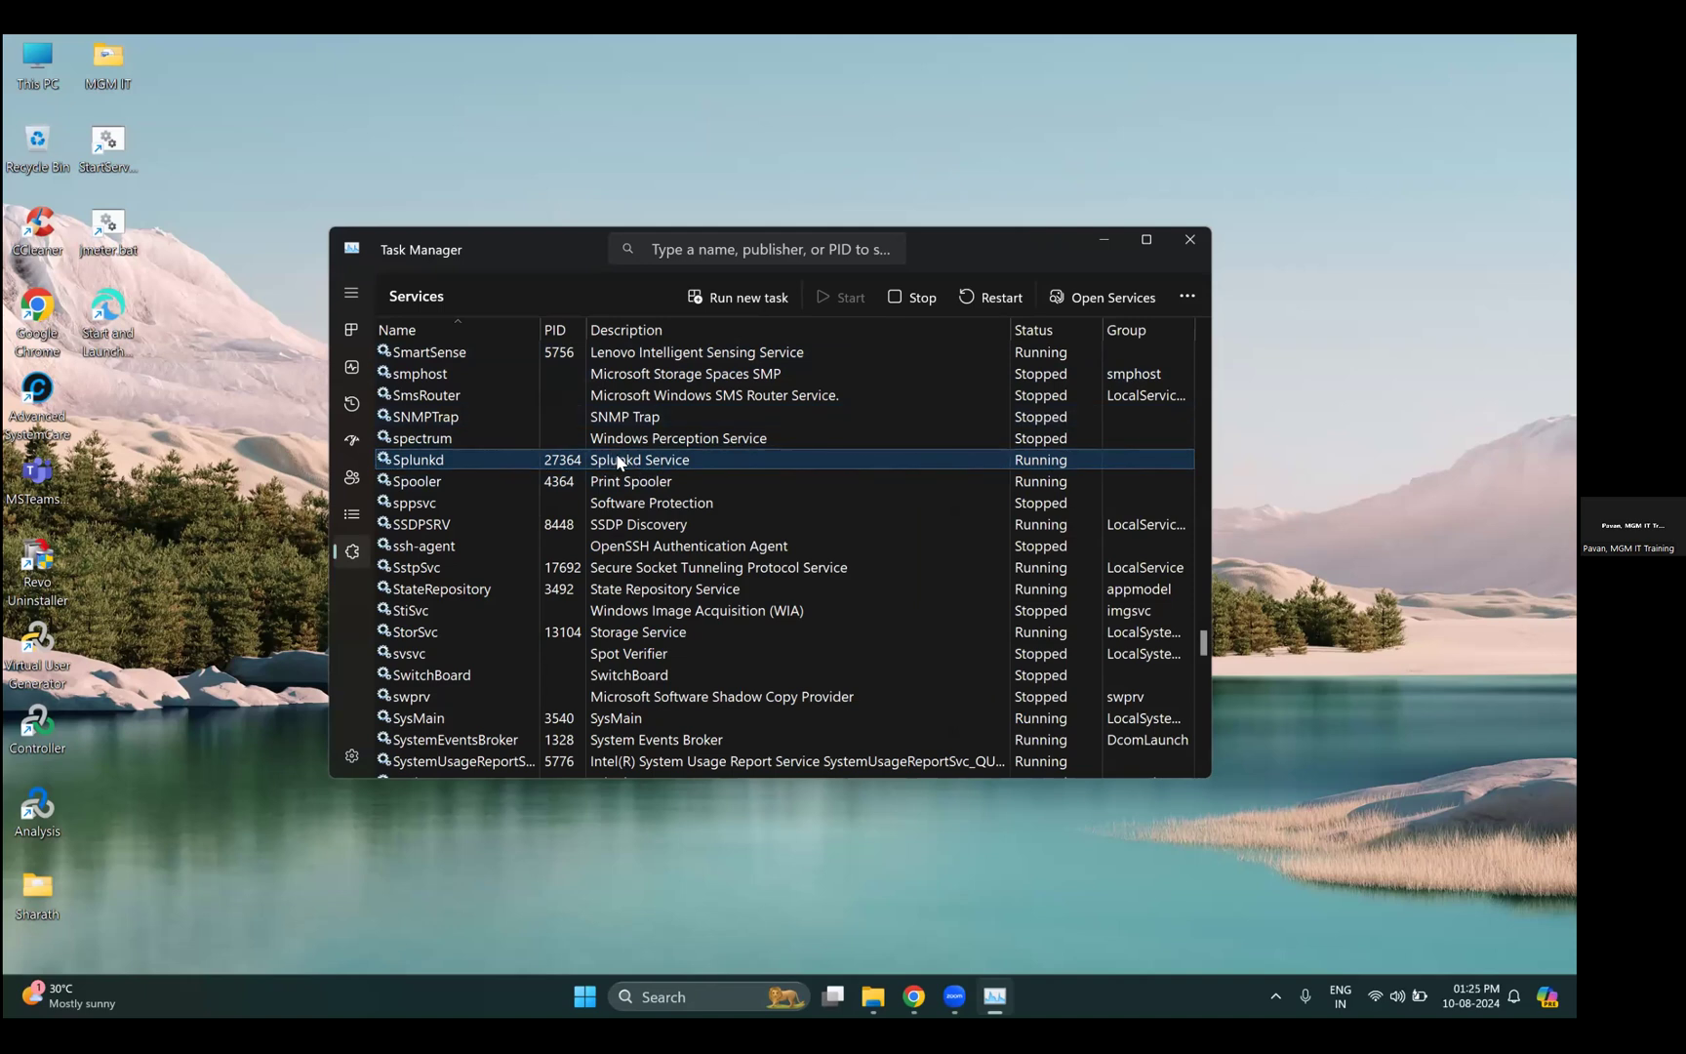
- Open the Services console from Splunkd's options and move its window left
{"action": "left_click", "coordinate": [344, 553]}
{"action": "right_click", "coordinate": [671, 464]}
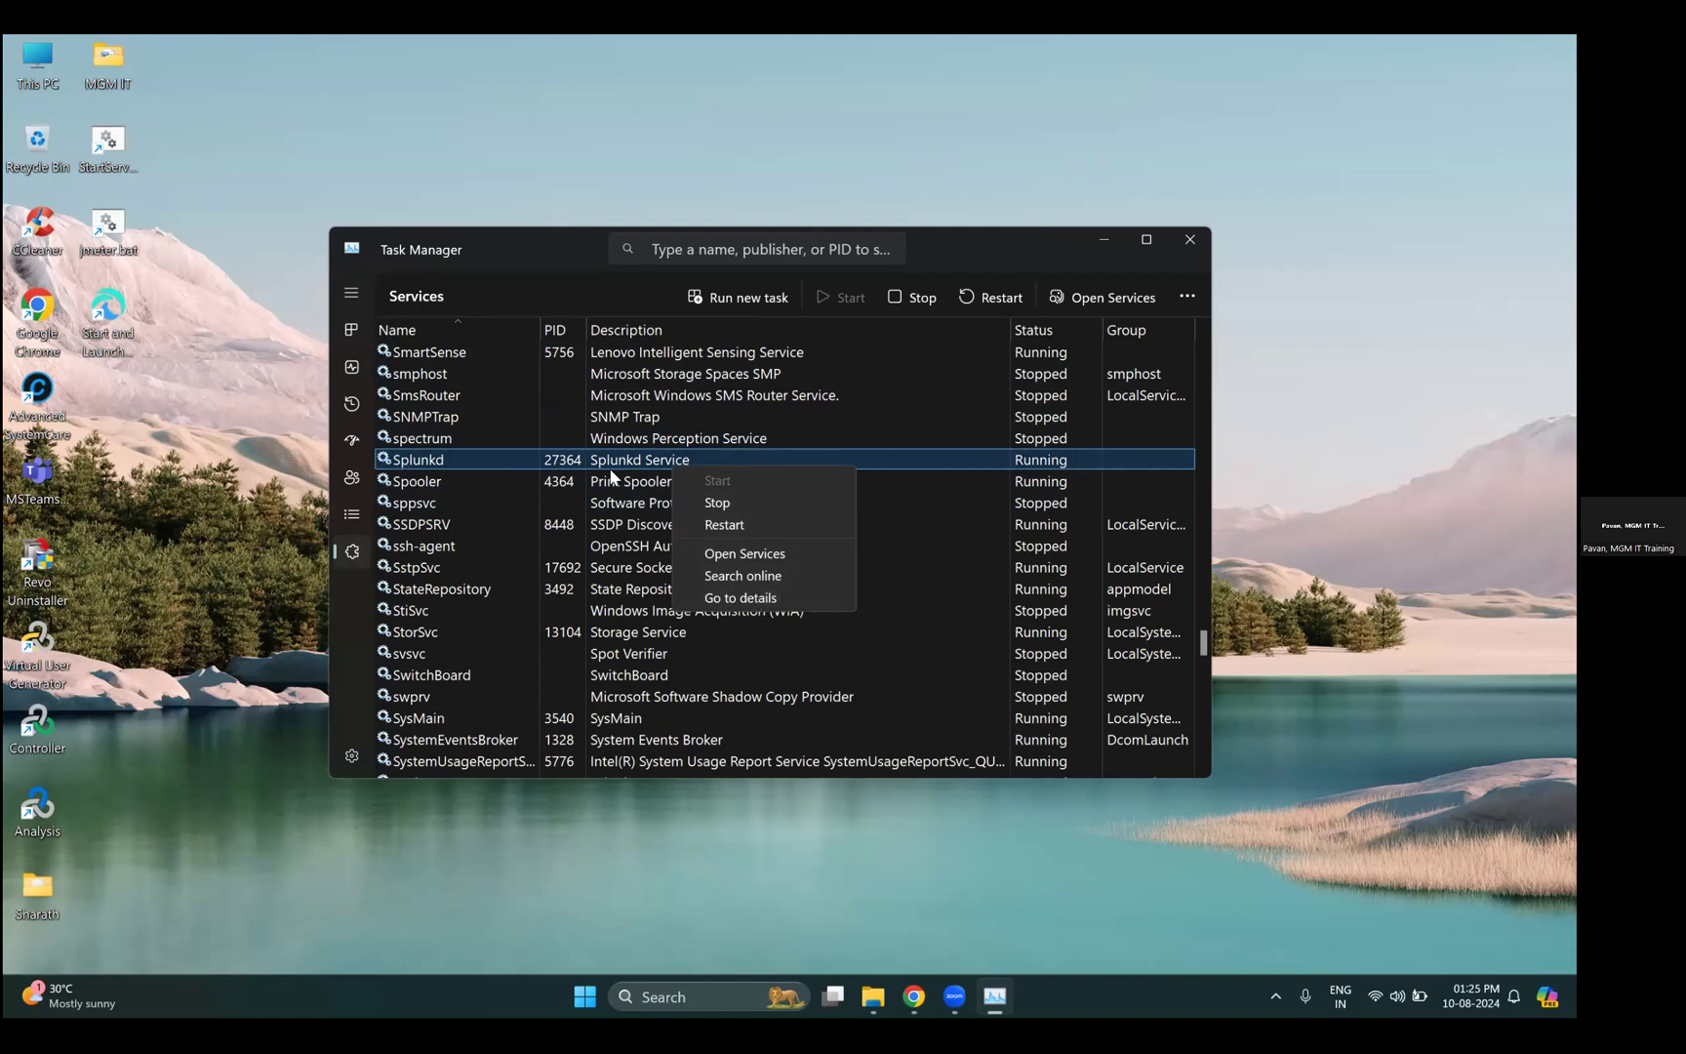
{"action": "left_click", "coordinate": [740, 551]}
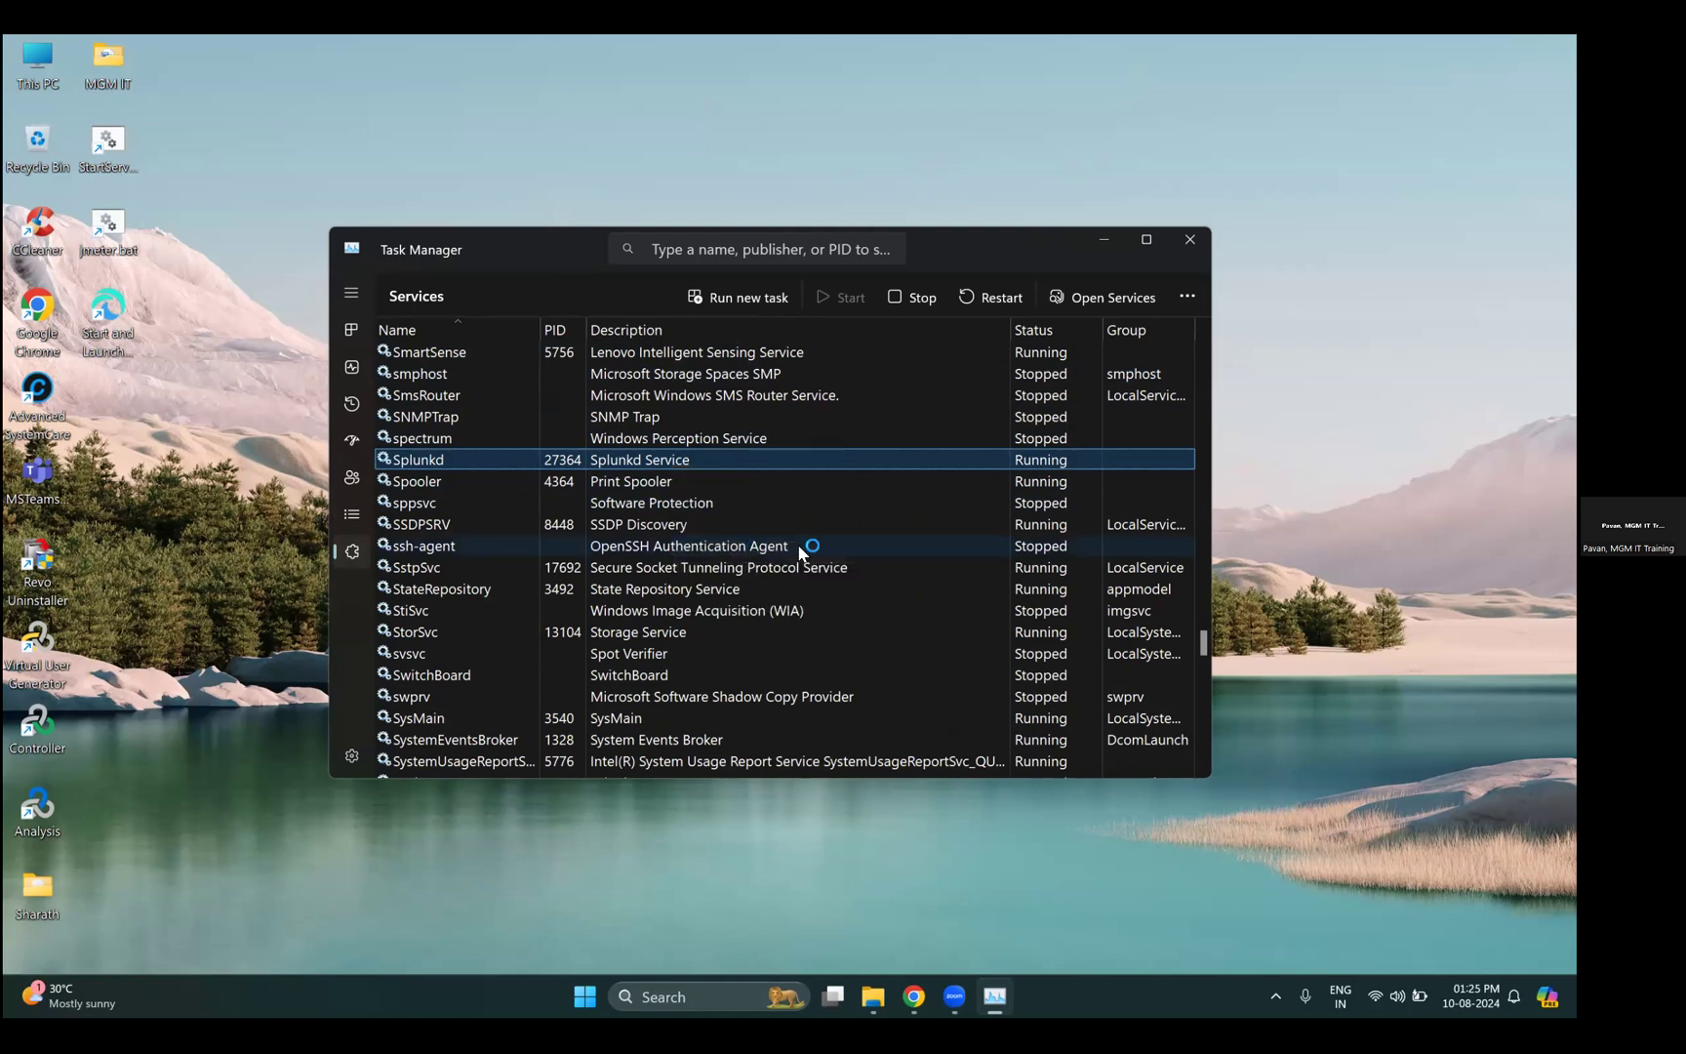
{"action": "left_click_drag", "start_coordinate": [1011, 230], "coordinate": [795, 223]}
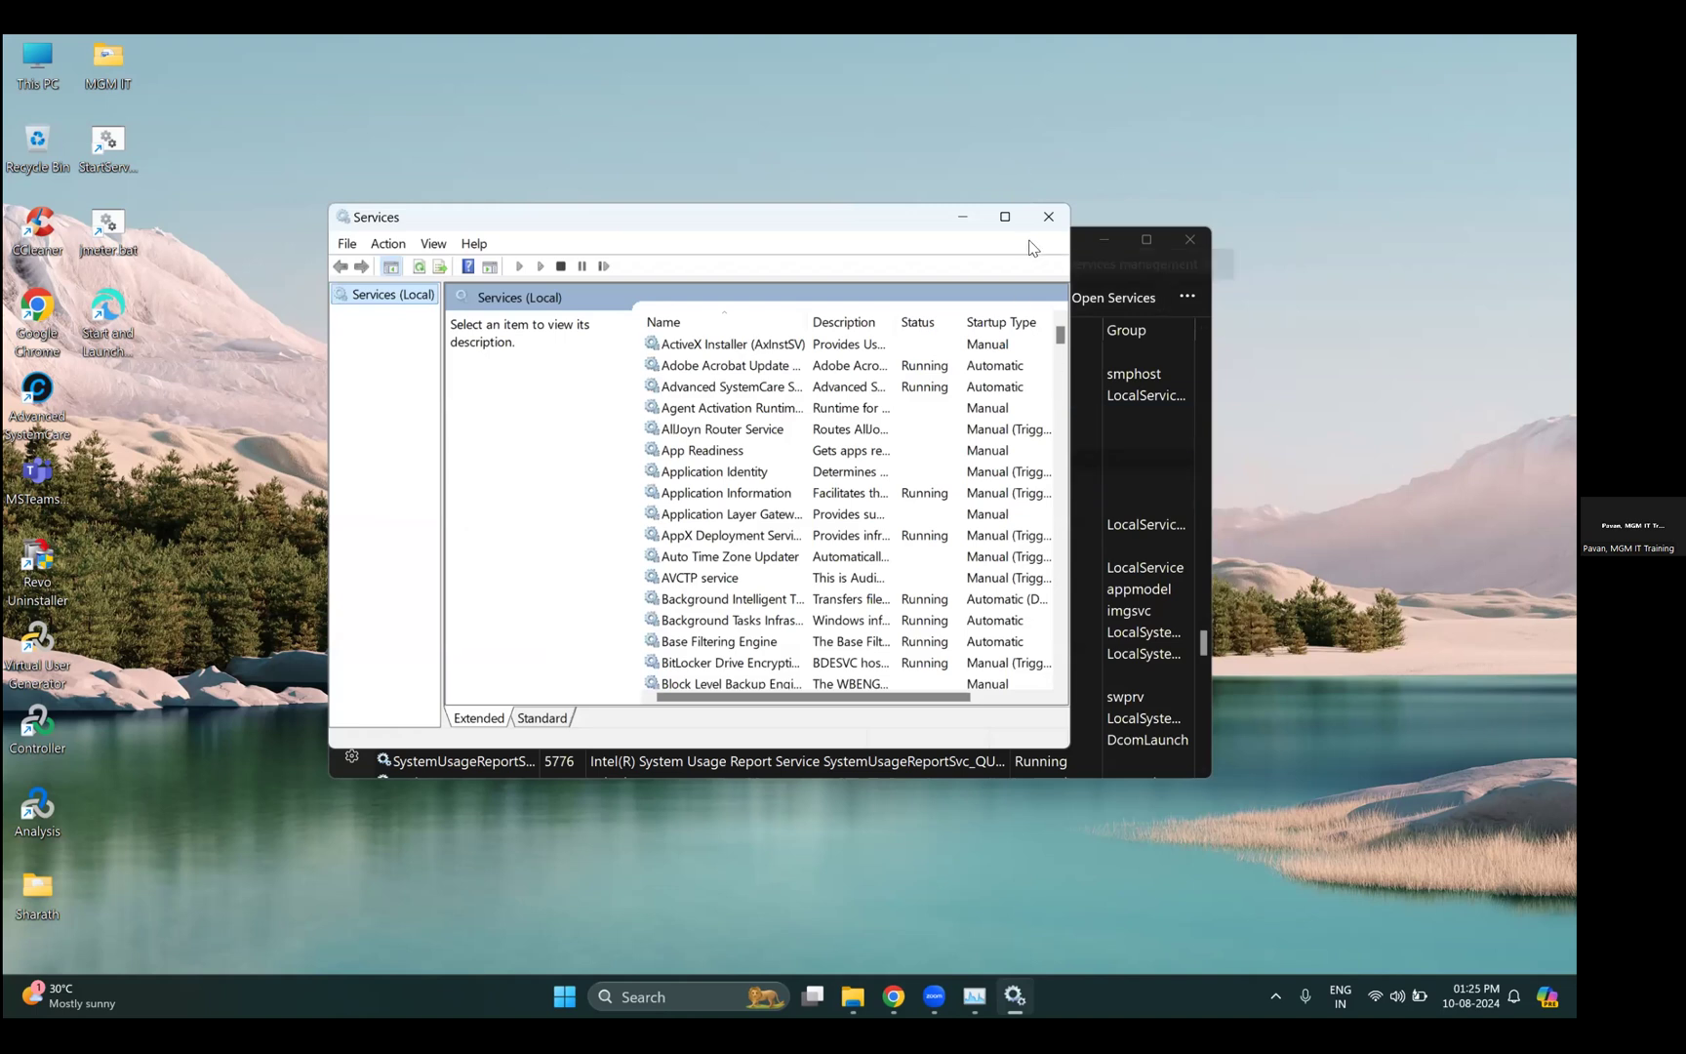
- Find Splunkd Service in the maximized Services list and change its startup type from Automatic to Manual
{"action": "left_click", "coordinate": [1005, 216]}
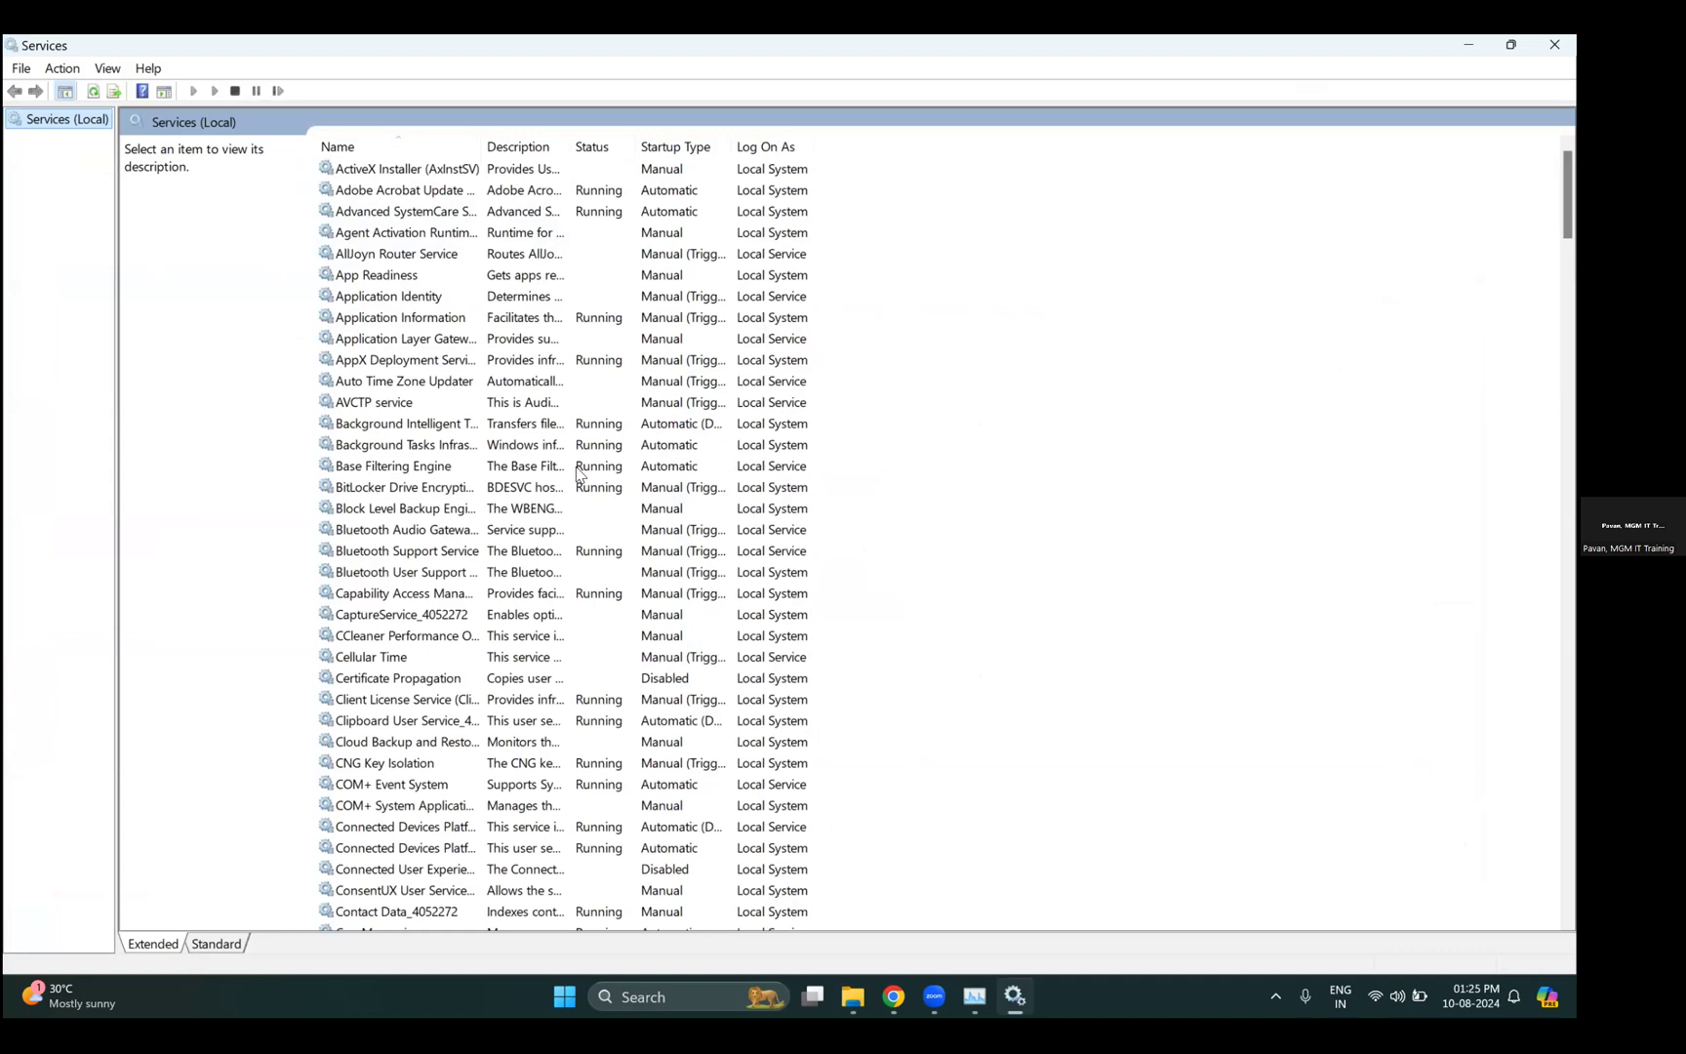
{"action": "left_click", "coordinate": [456, 473]}
{"action": "type", "text": "sp"}
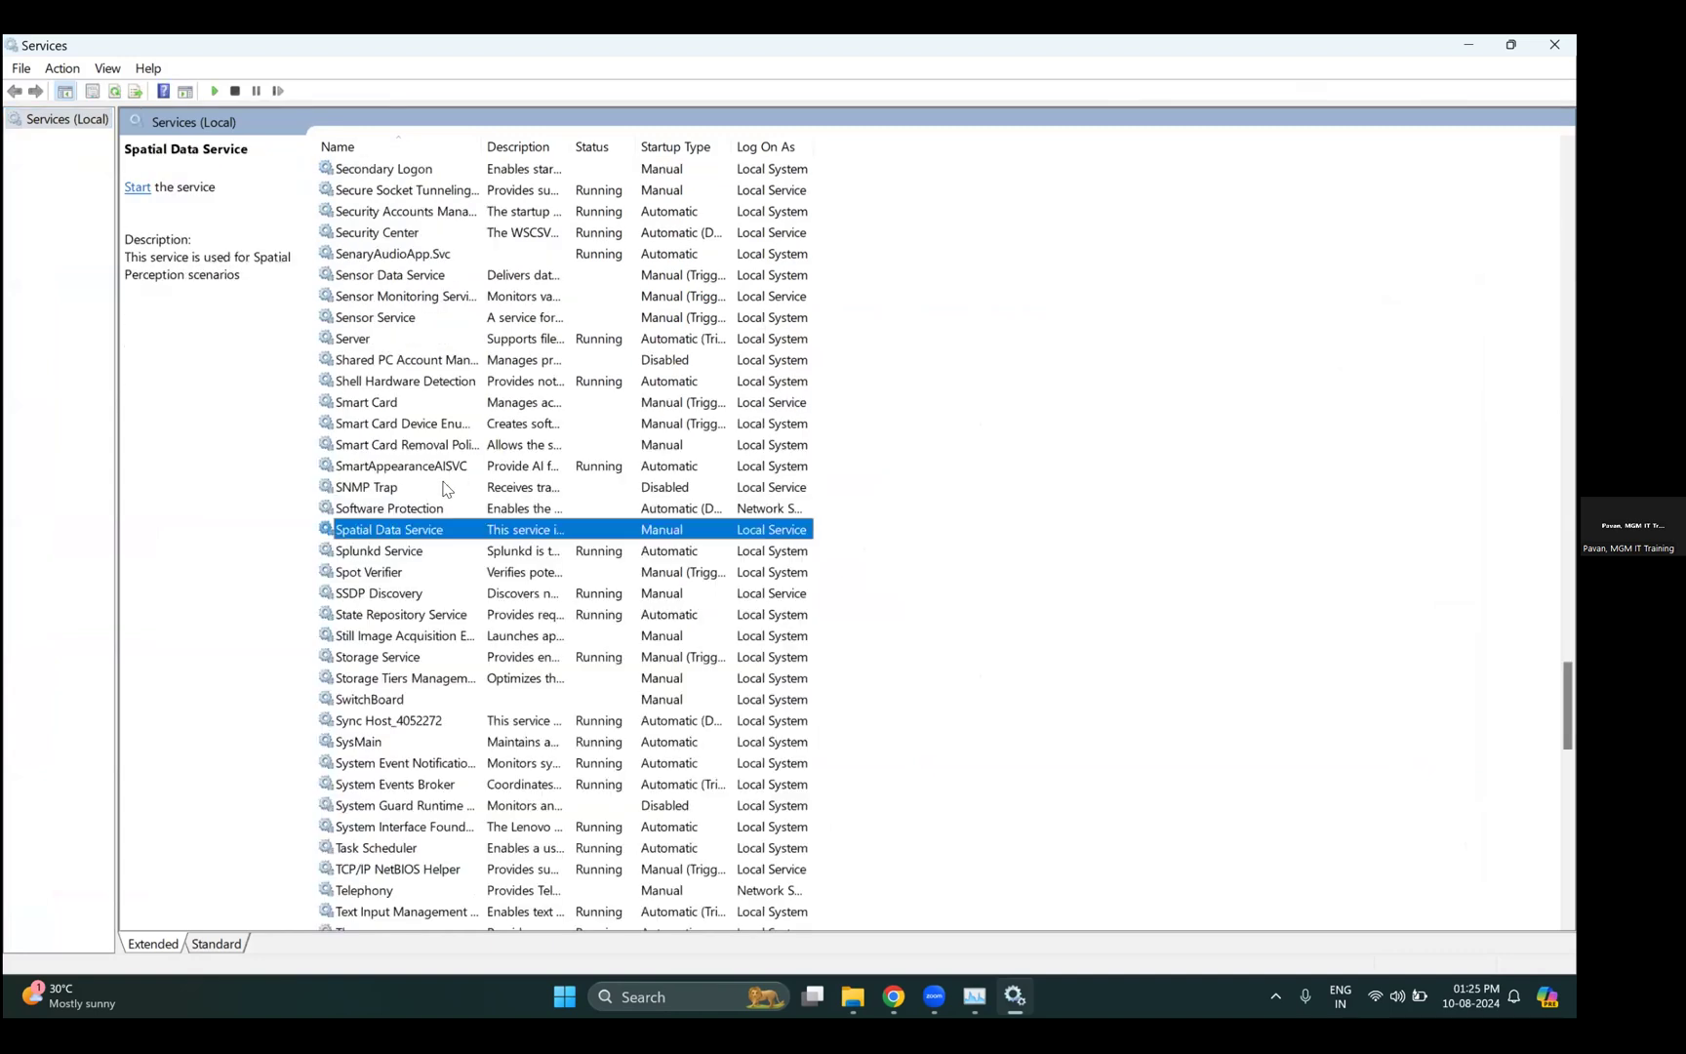
{"action": "left_click", "coordinate": [391, 552]}
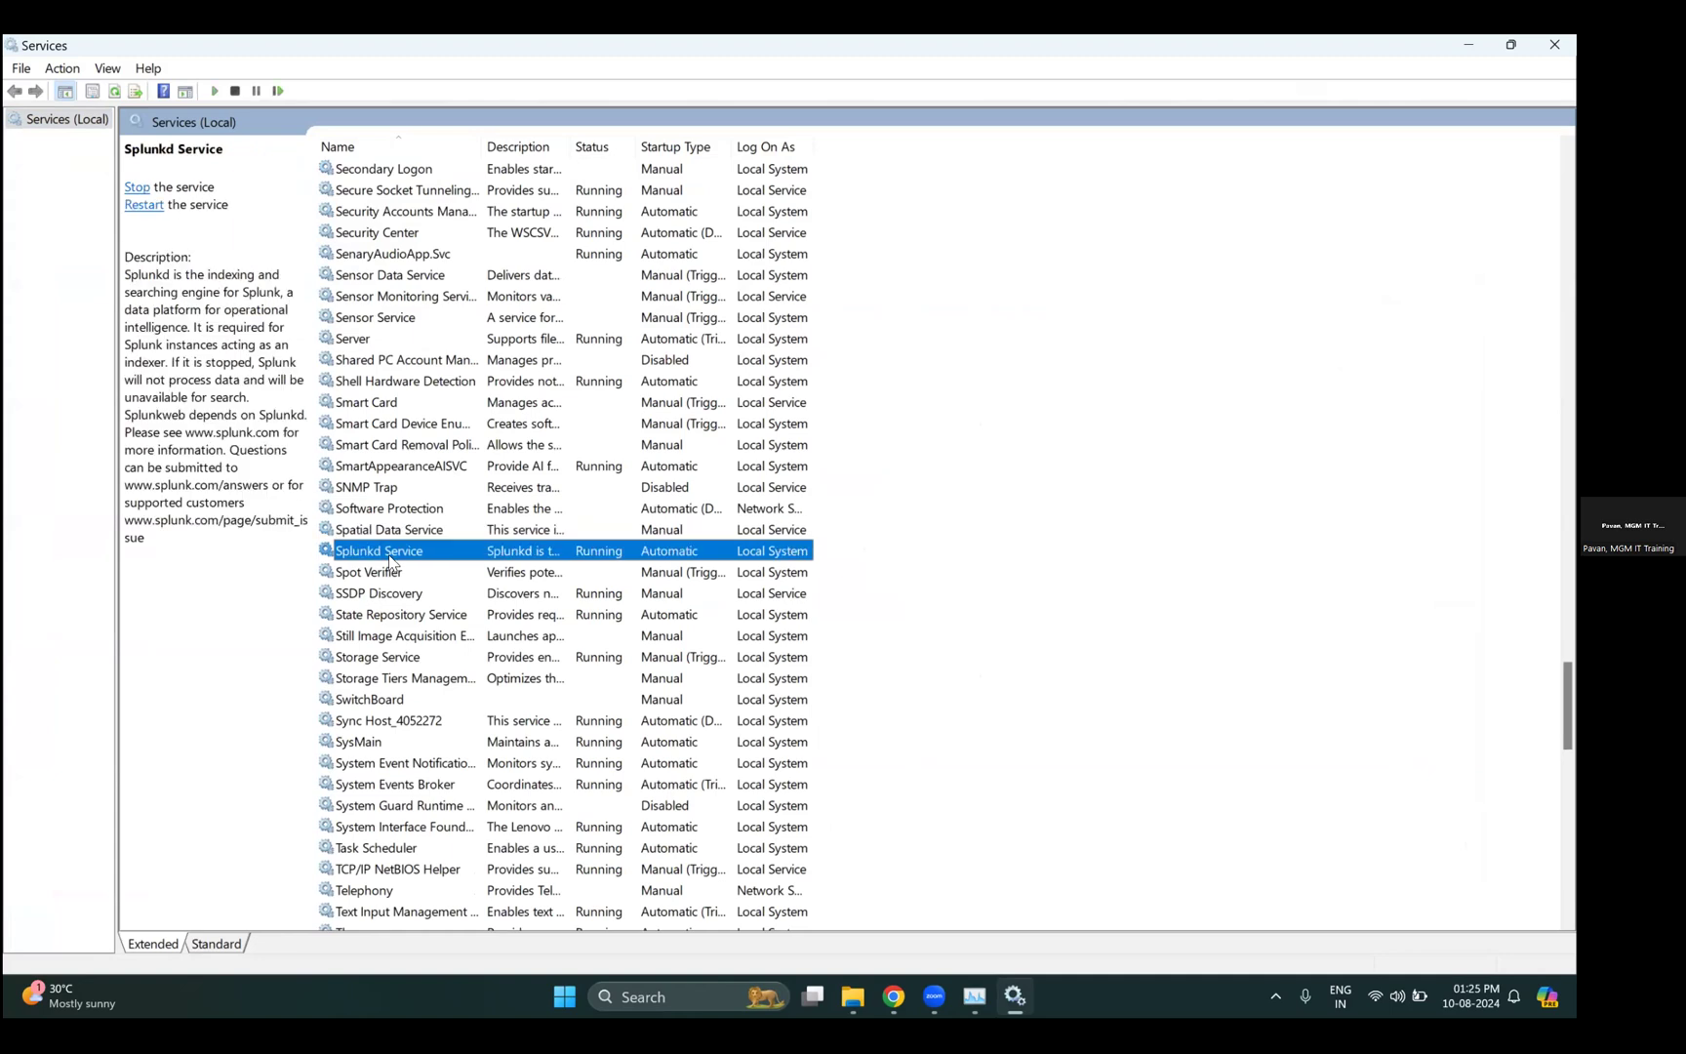
{"action": "right_click", "coordinate": [666, 559]}
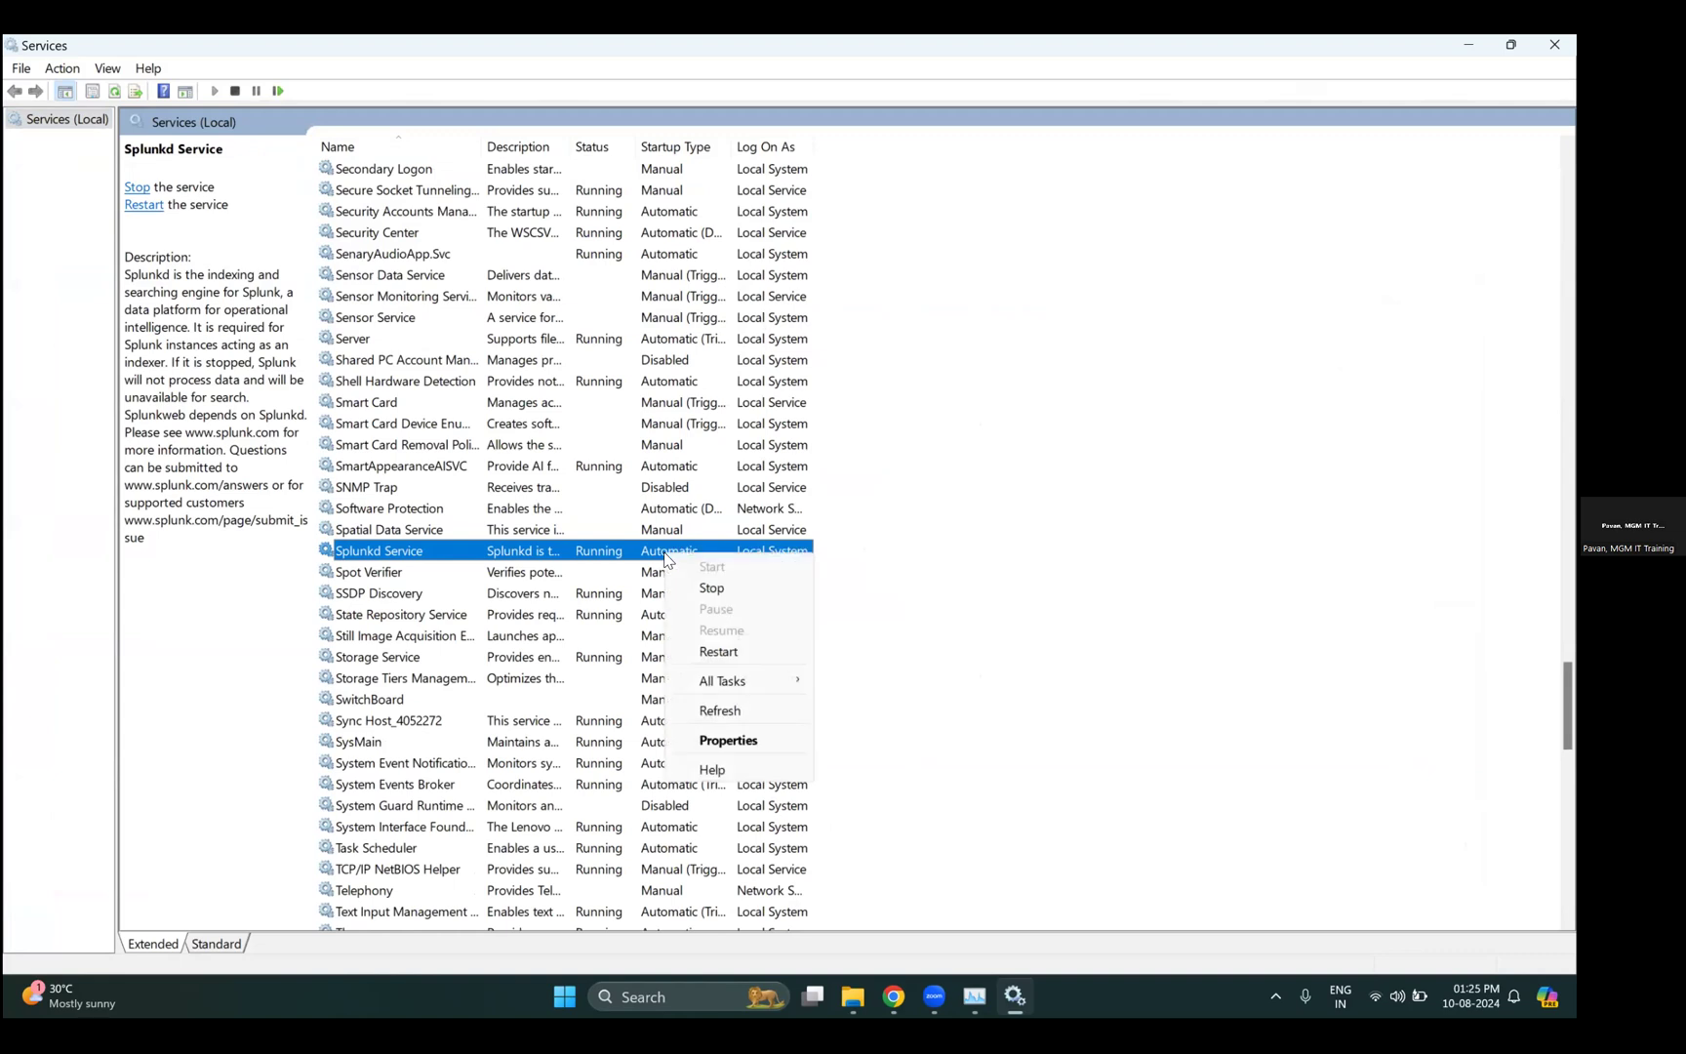
{"action": "left_click", "coordinate": [741, 742]}
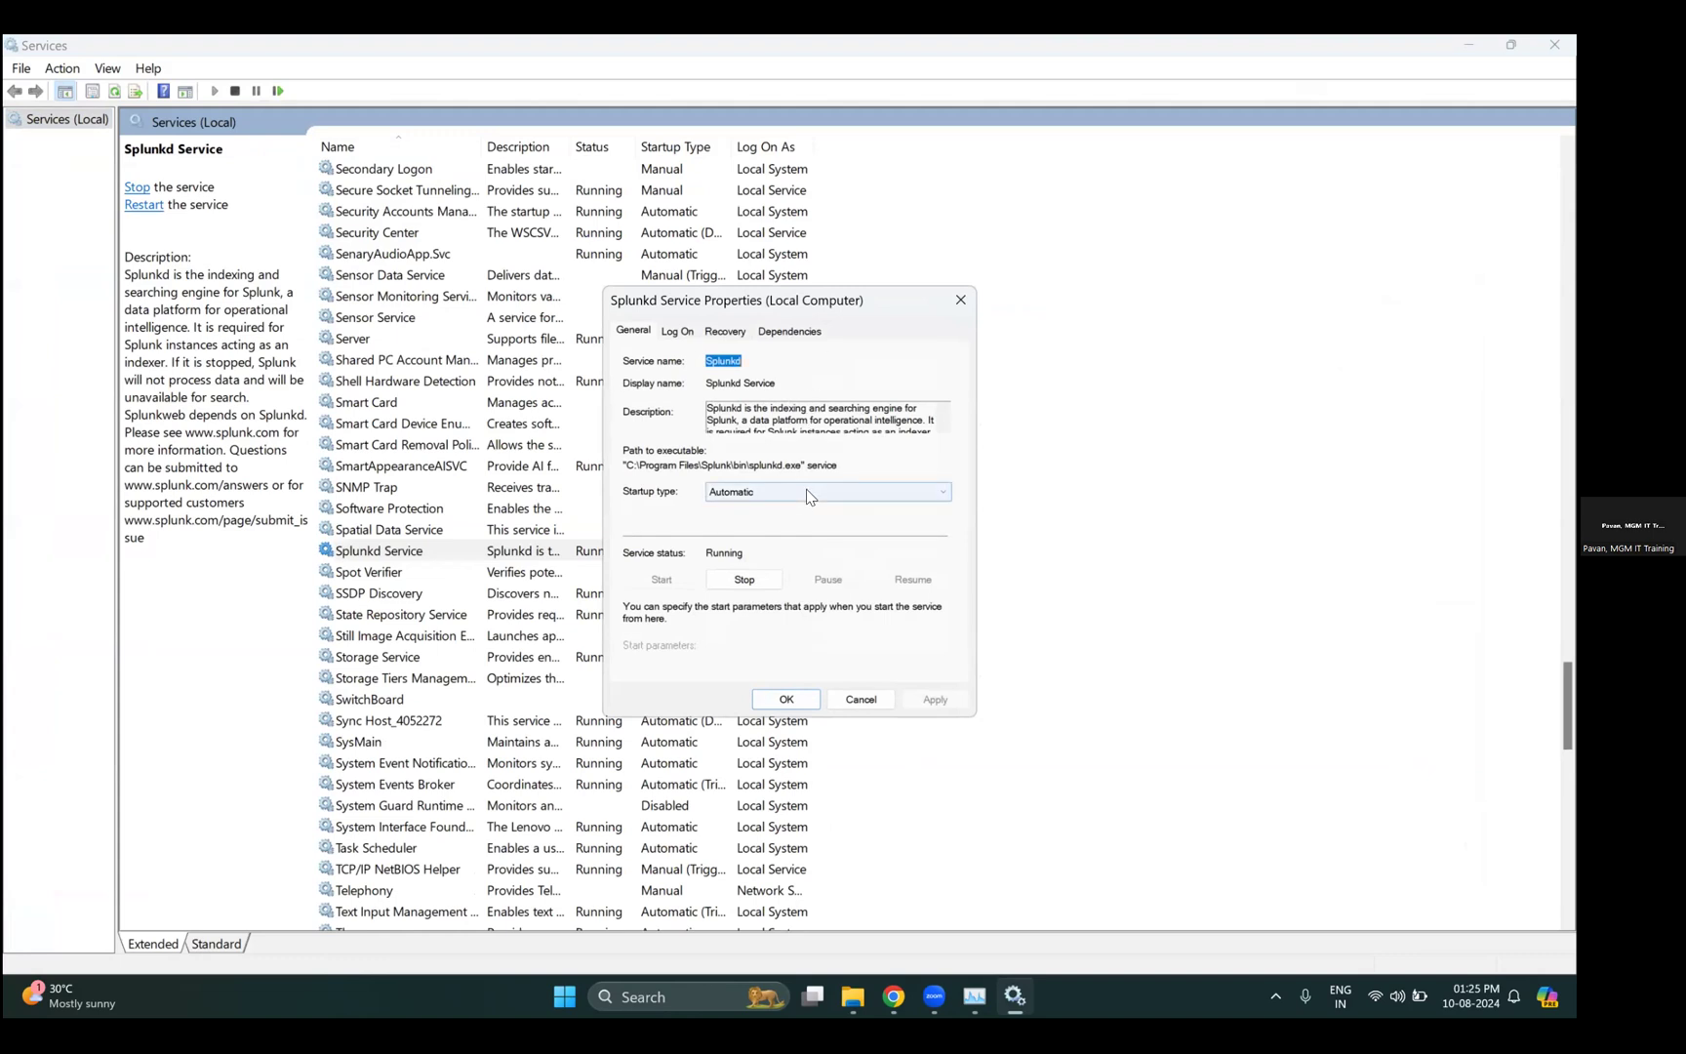
{"action": "left_click", "coordinate": [808, 493]}
{"action": "left_click", "coordinate": [768, 536]}
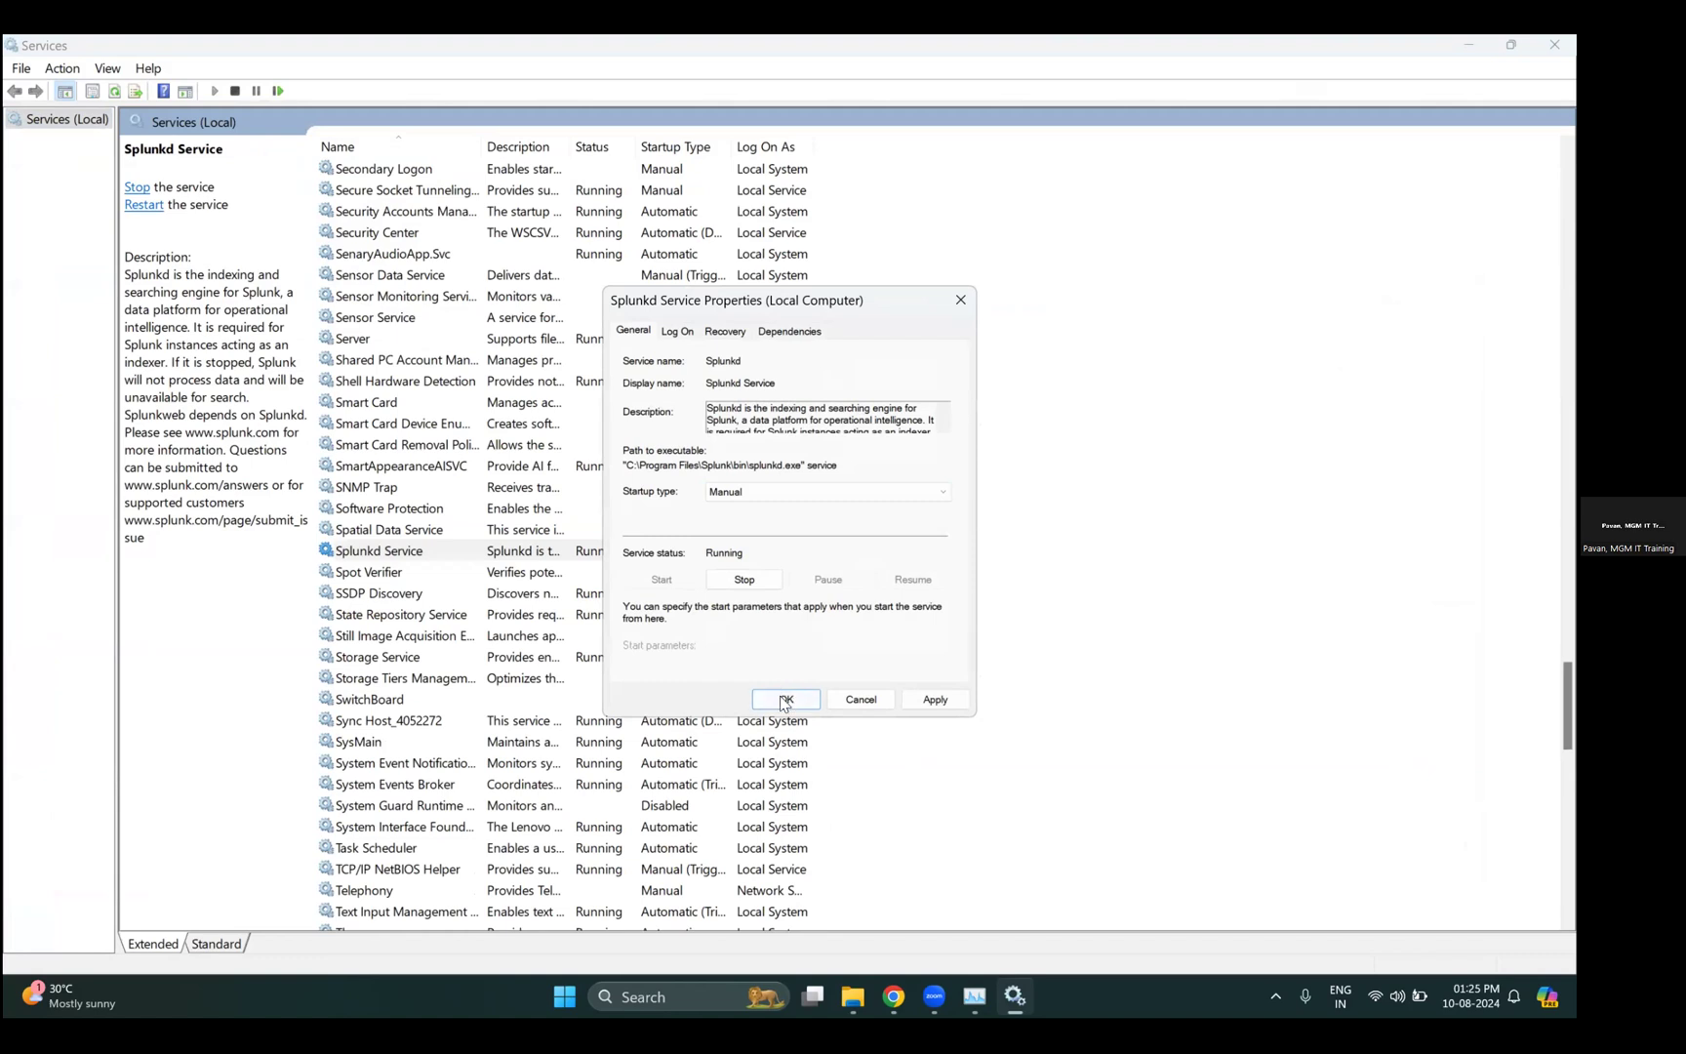
{"action": "left_click", "coordinate": [935, 700]}
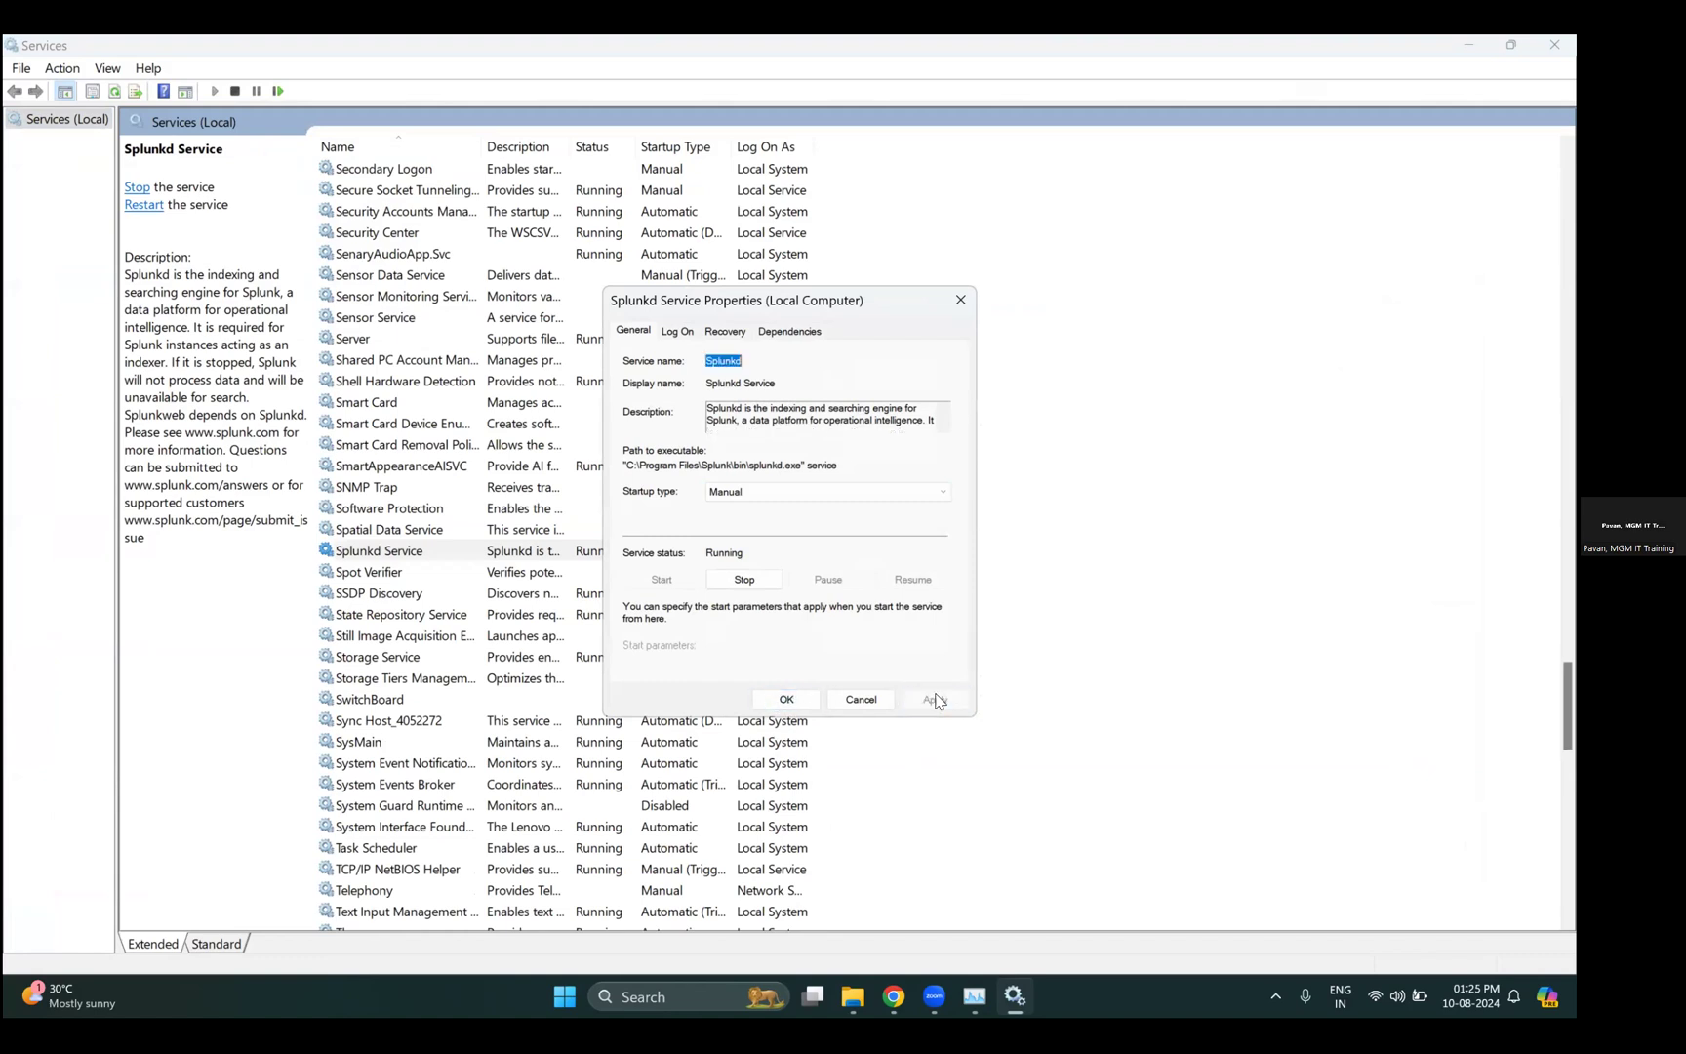
{"action": "left_click", "coordinate": [787, 700]}
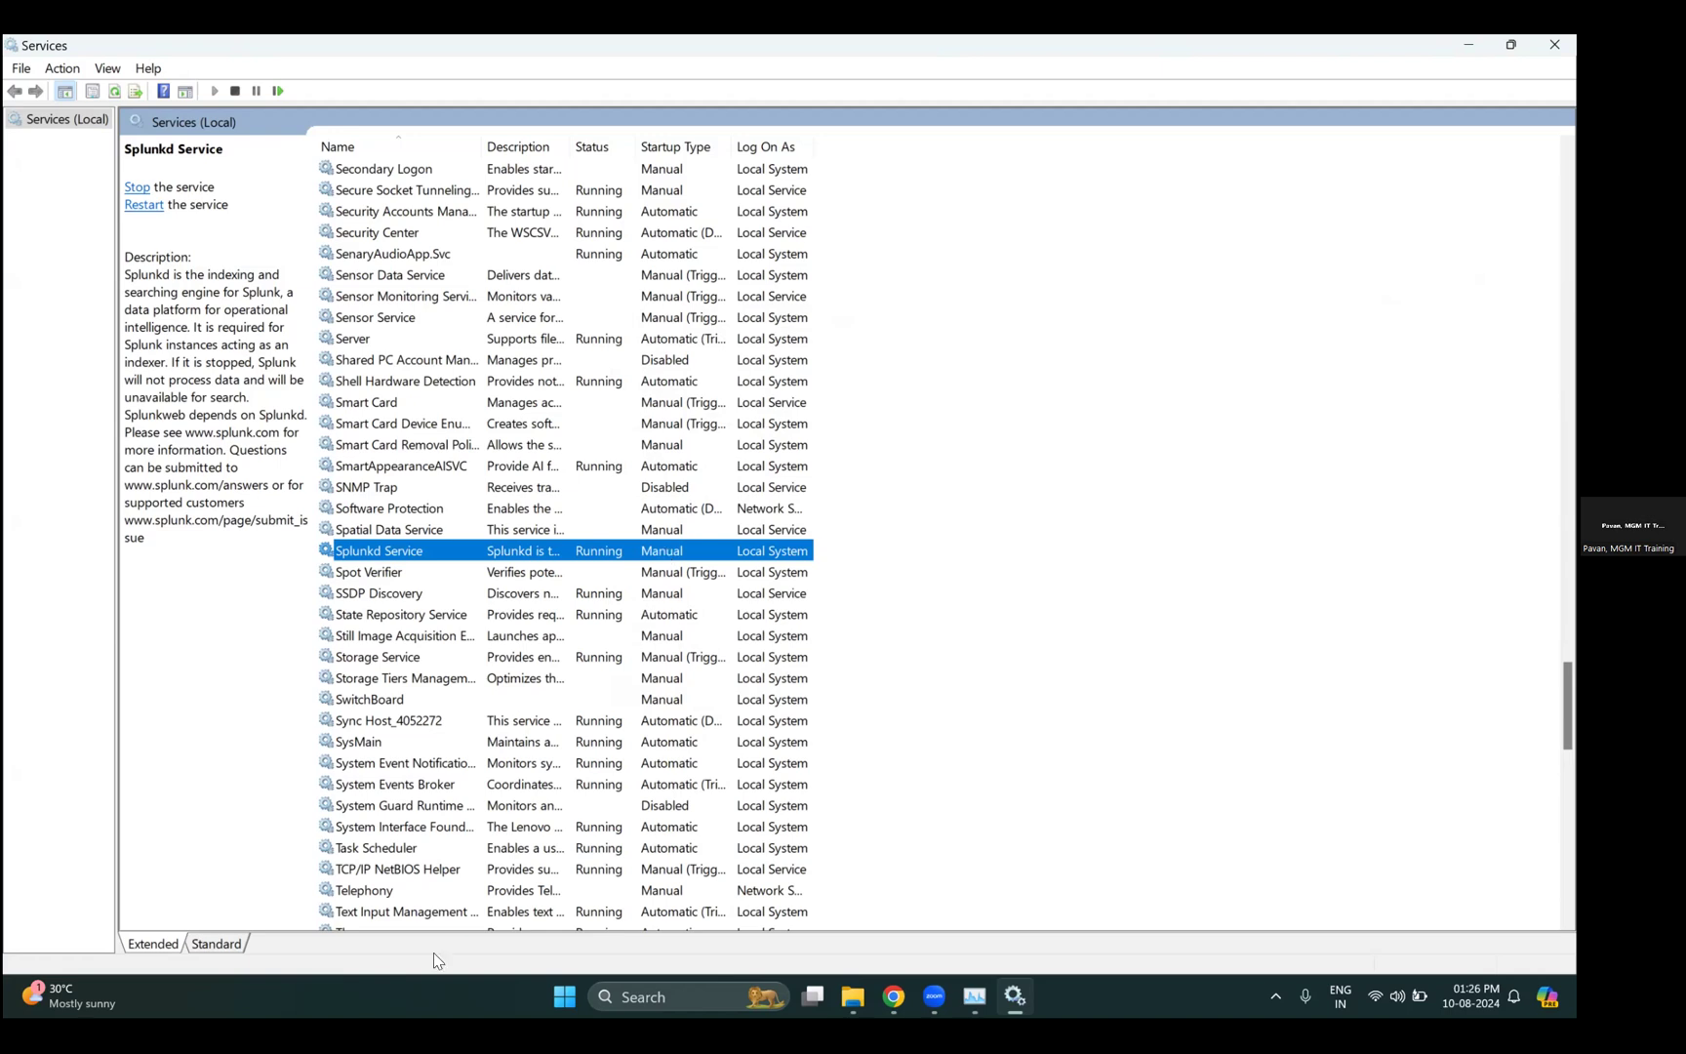
{"action": "key", "text": "alt+Tab"}
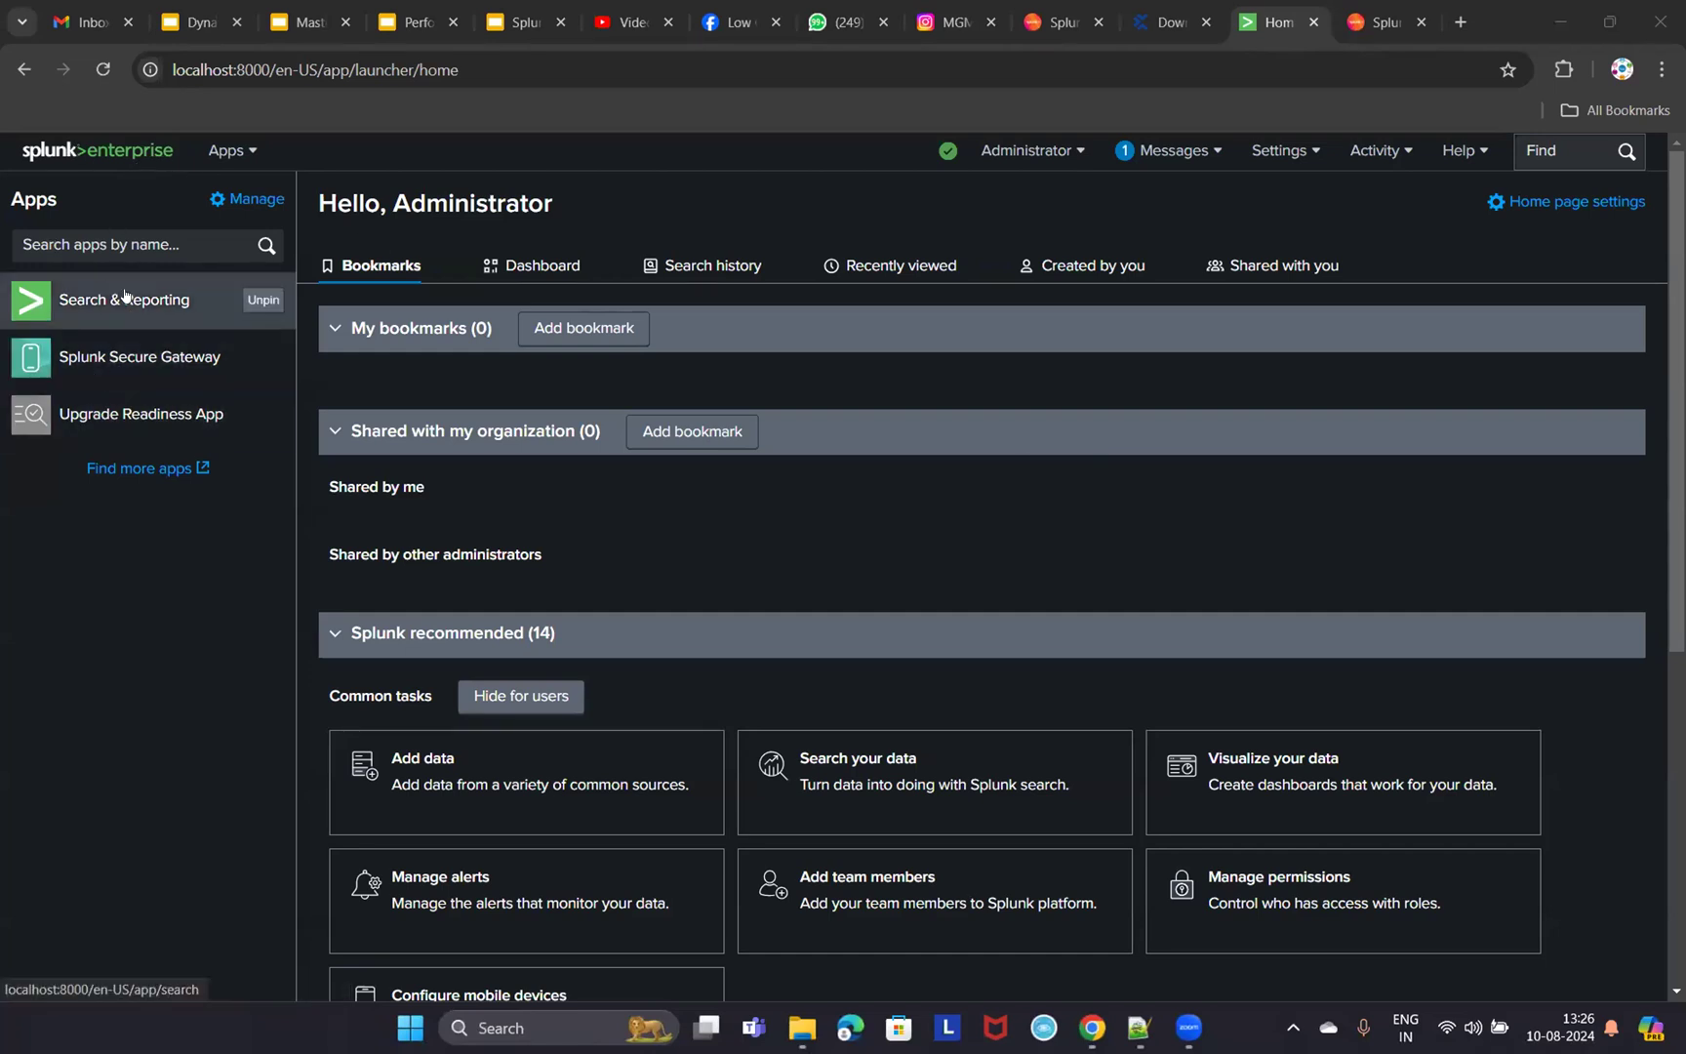
- Highlight slide 5's Windows steps (account, install, Manual startup, localhost:8000), then show Splunk Home
{"action": "left_click", "coordinate": [522, 22]}
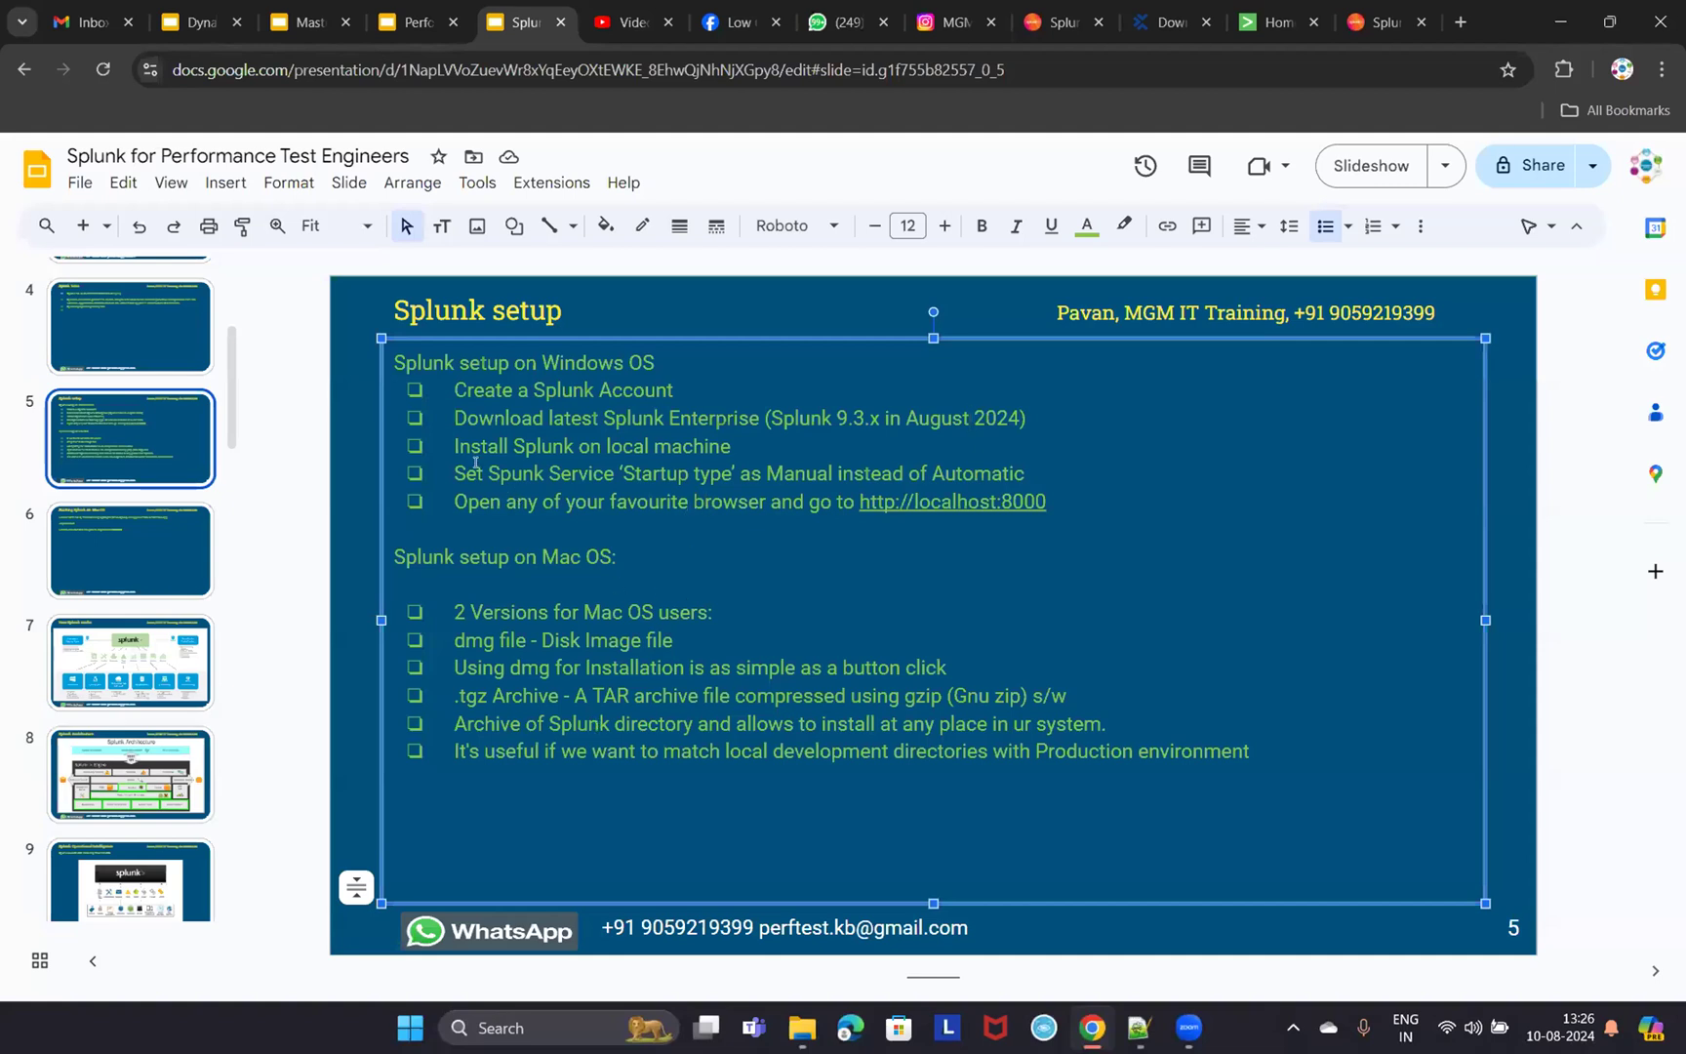
{"action": "left_click_drag", "start_coordinate": [451, 473], "coordinate": [1021, 473]}
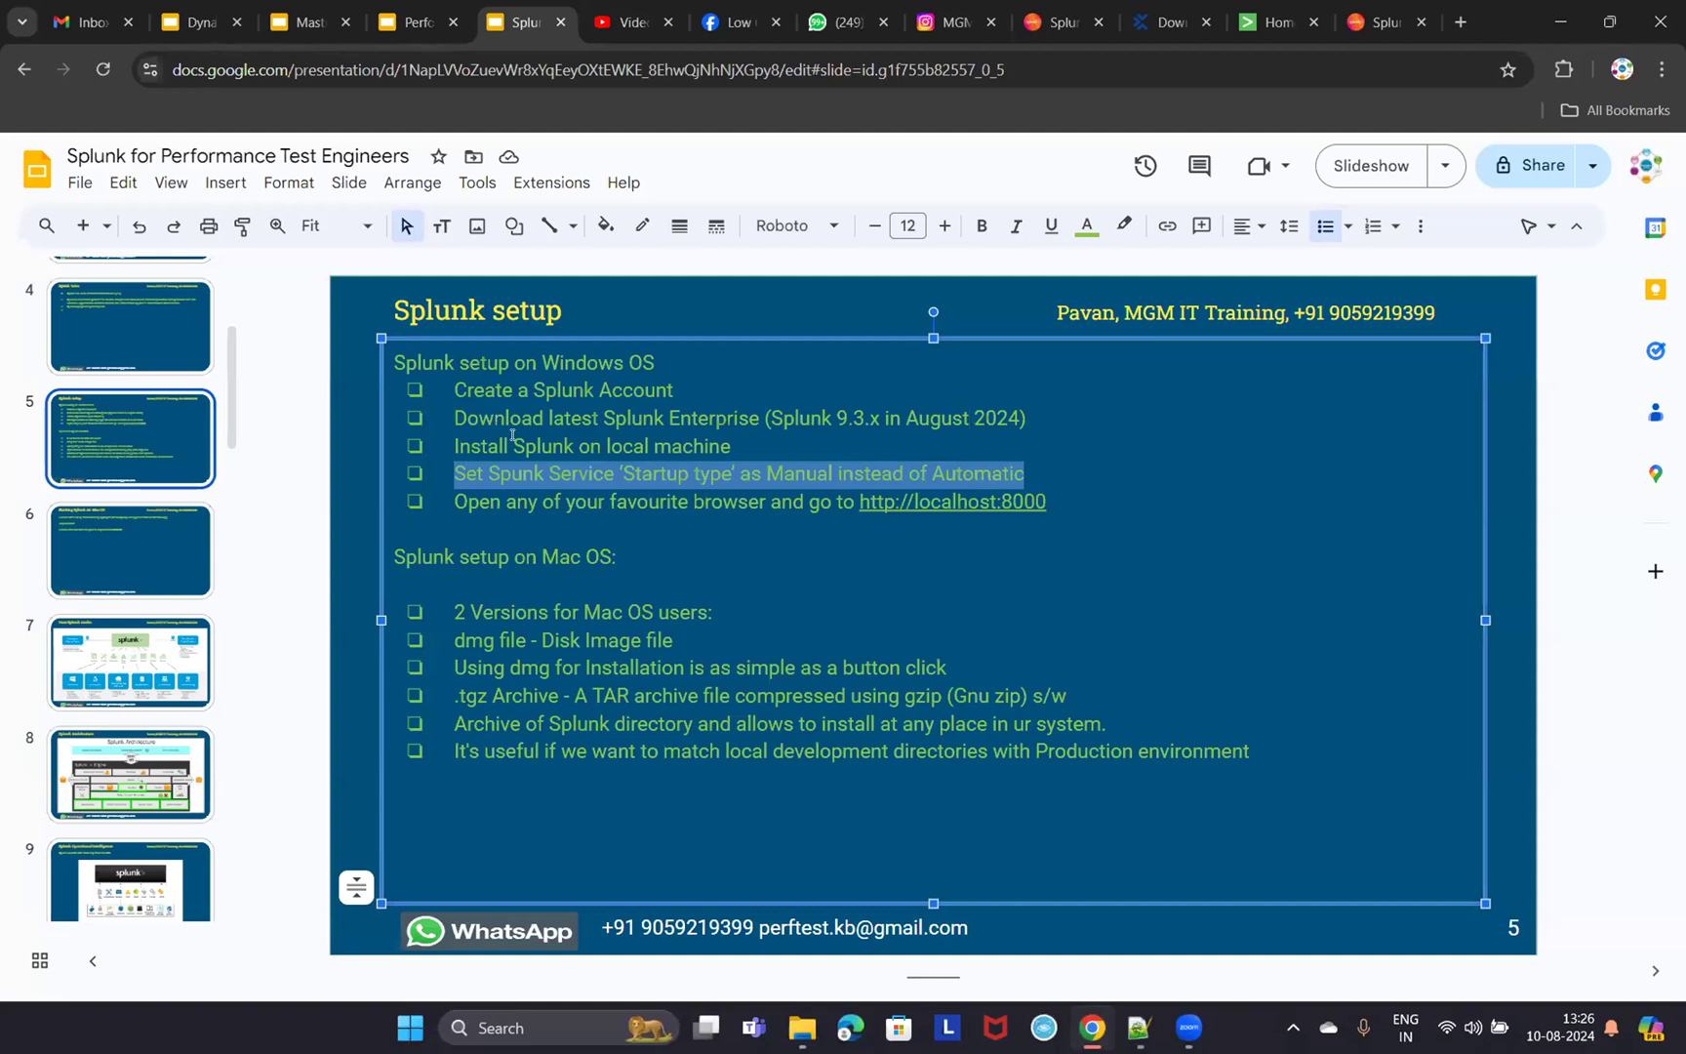
{"action": "left_click", "coordinate": [475, 469]}
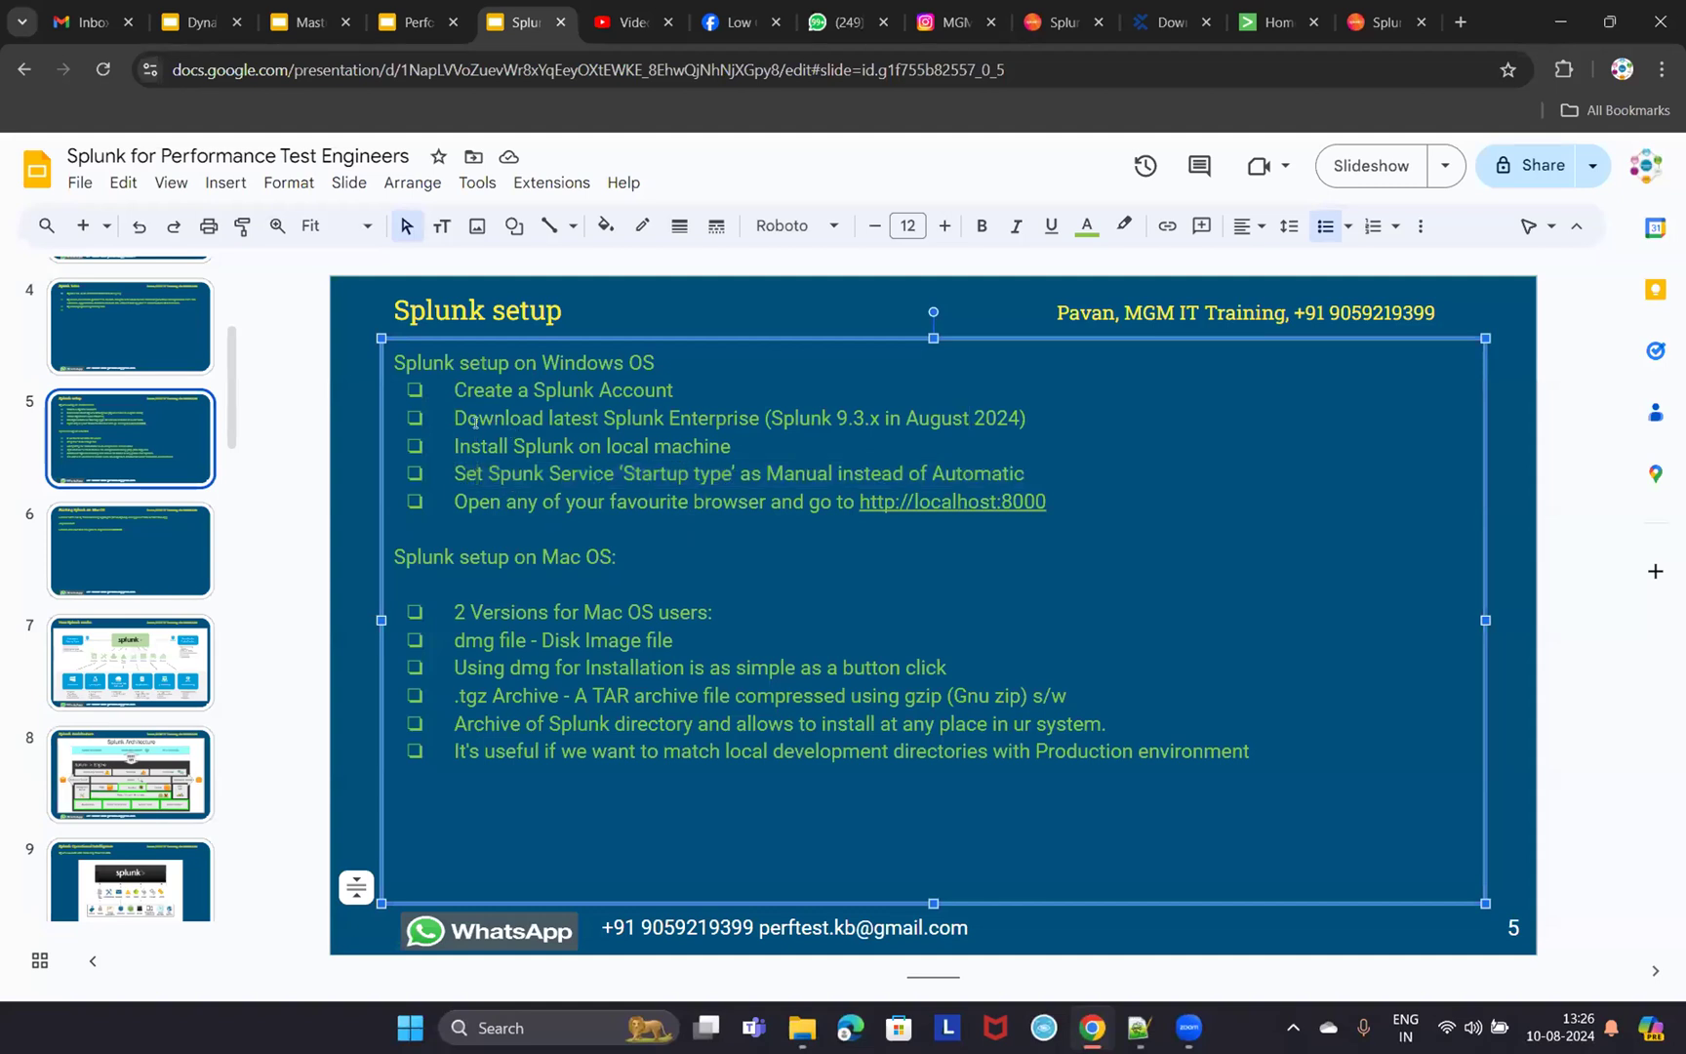
{"action": "left_click", "coordinate": [488, 394]}
{"action": "left_click_drag", "start_coordinate": [488, 394], "coordinate": [768, 420]}
{"action": "left_click_drag", "start_coordinate": [485, 447], "coordinate": [727, 449]}
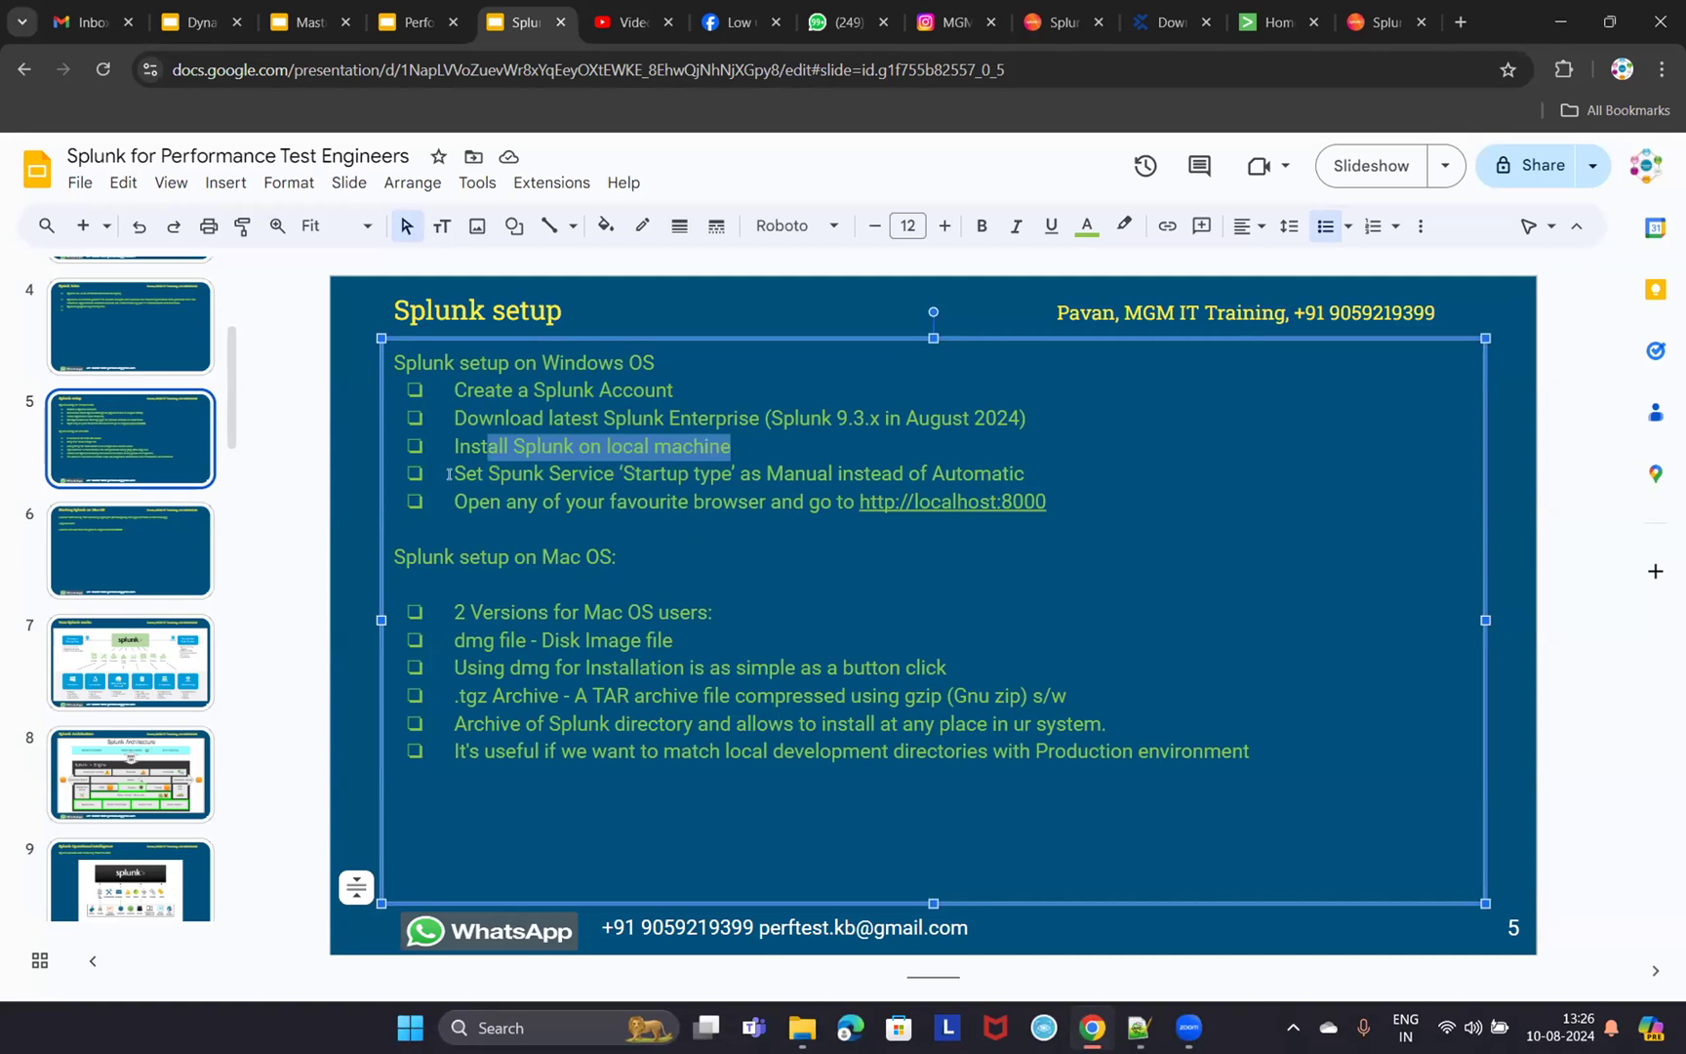
{"action": "left_click_drag", "start_coordinate": [449, 474], "coordinate": [1025, 464]}
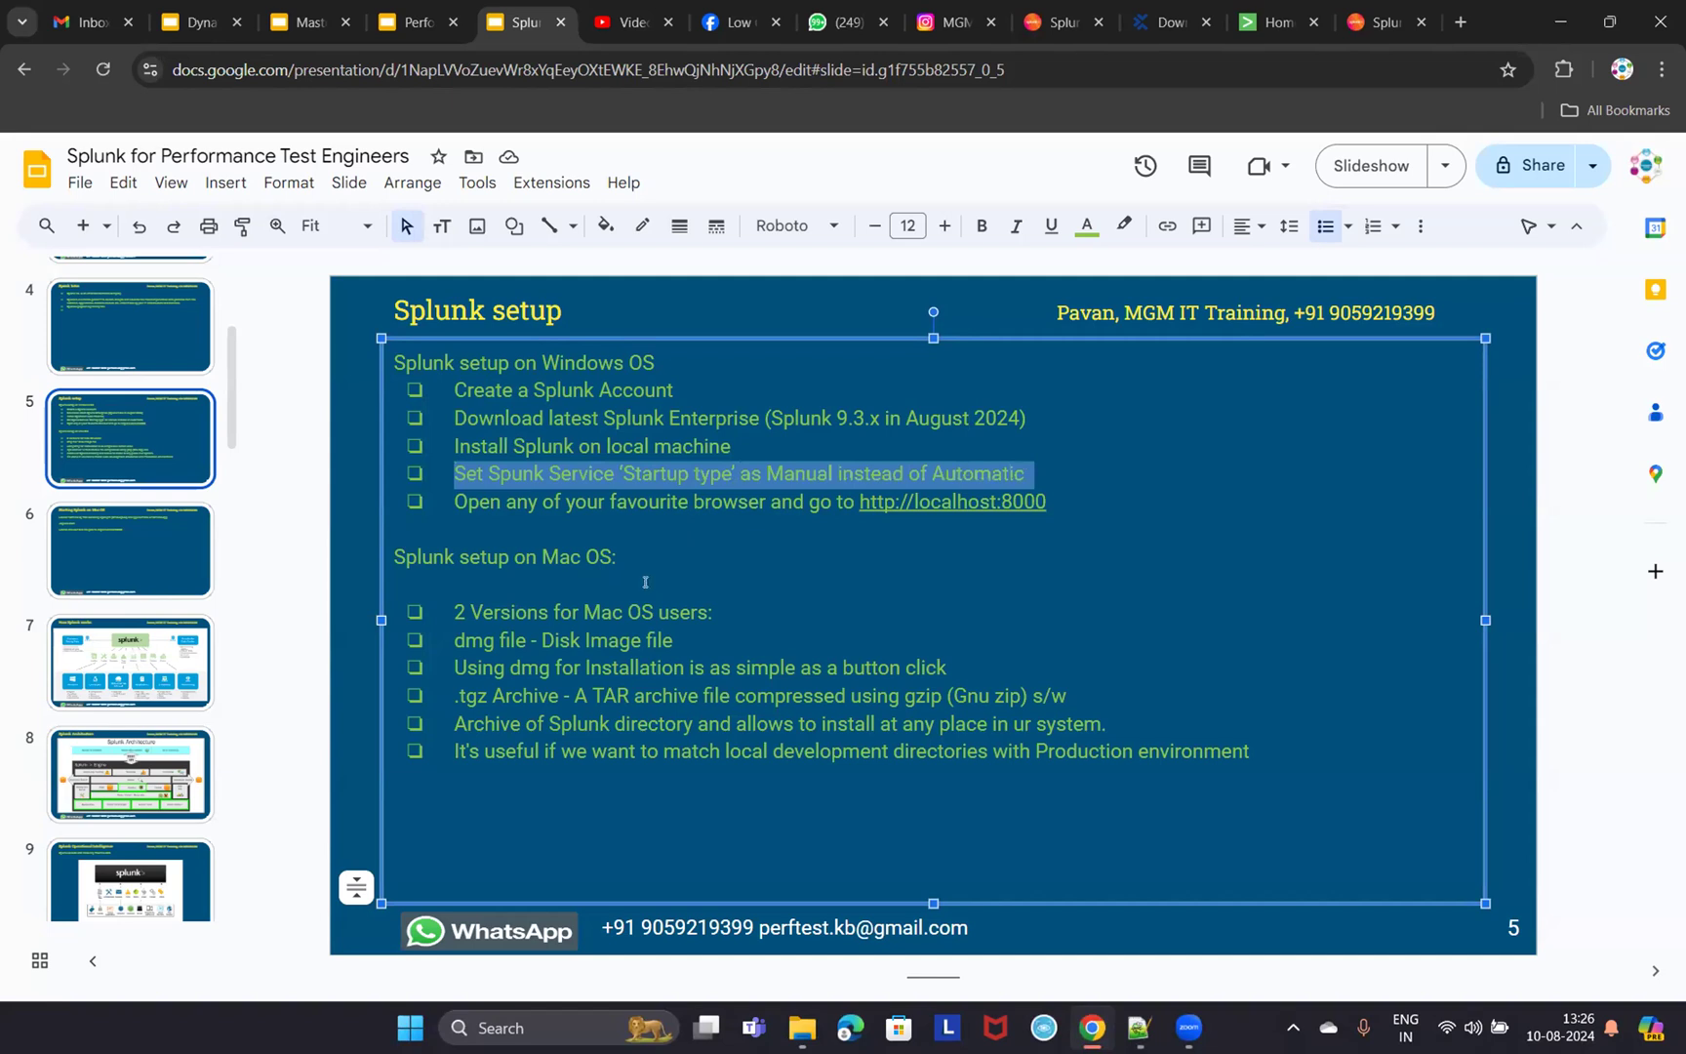
{"action": "left_click_drag", "start_coordinate": [726, 500], "coordinate": [1057, 503]}
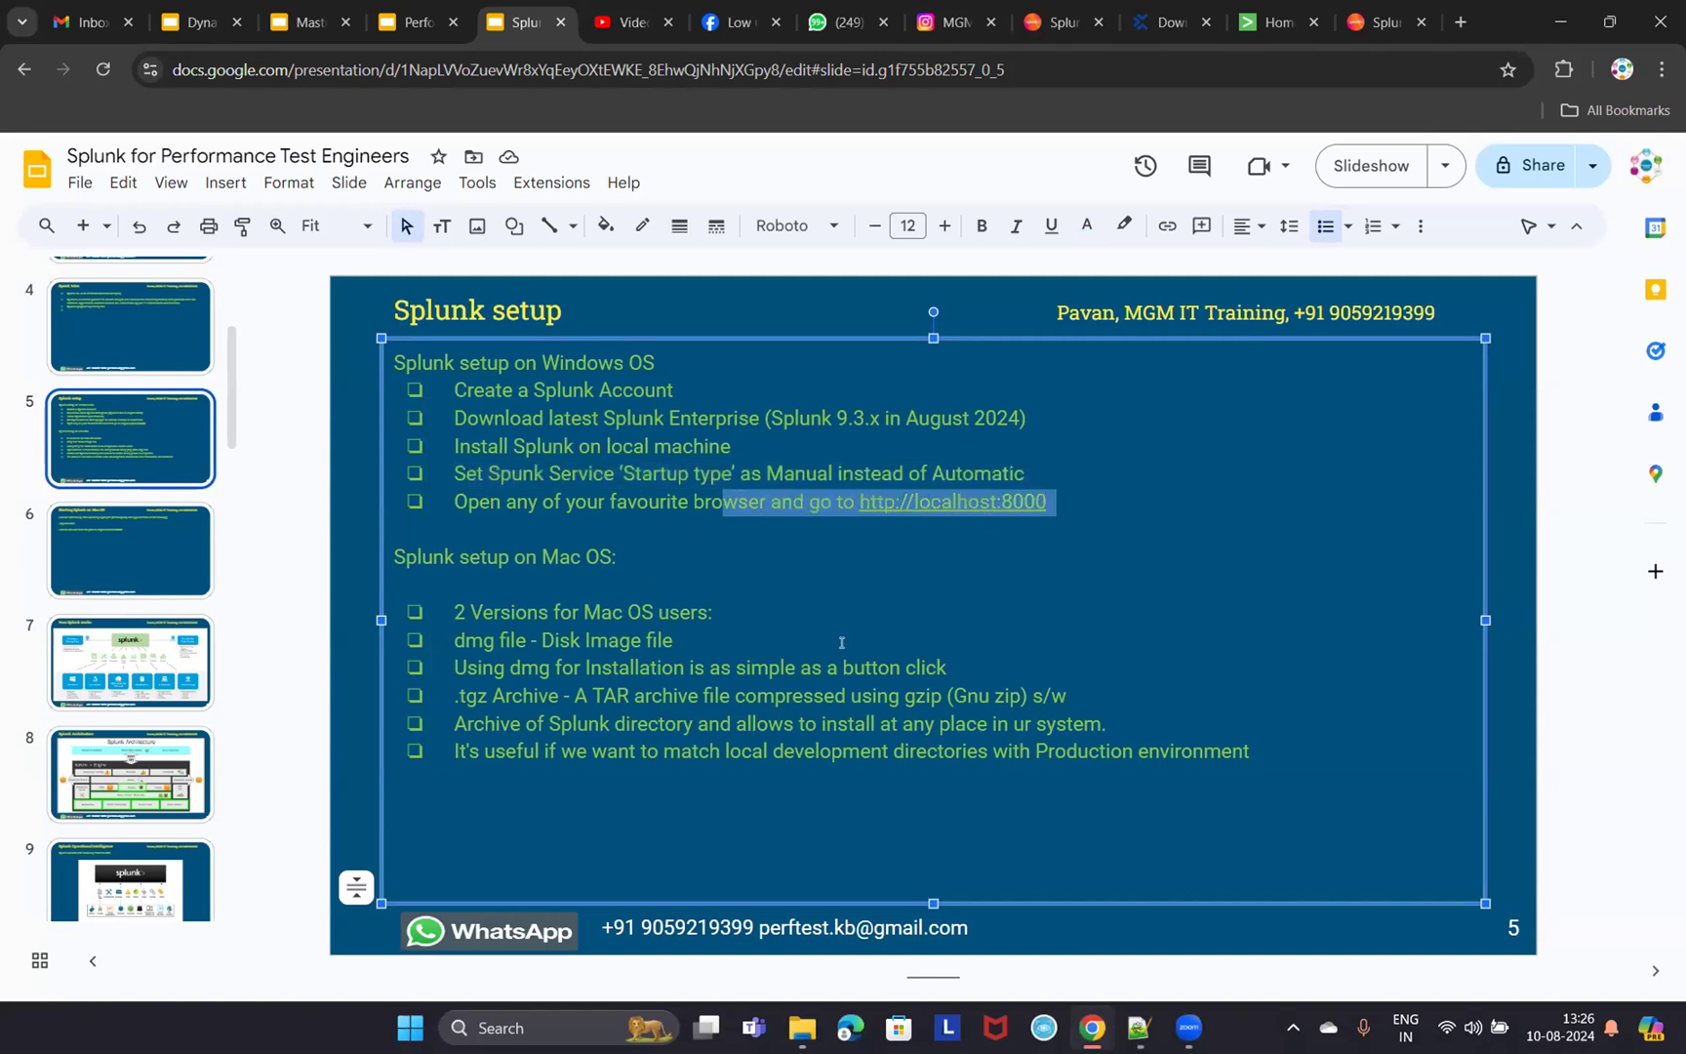
{"action": "left_click", "coordinate": [1273, 22]}
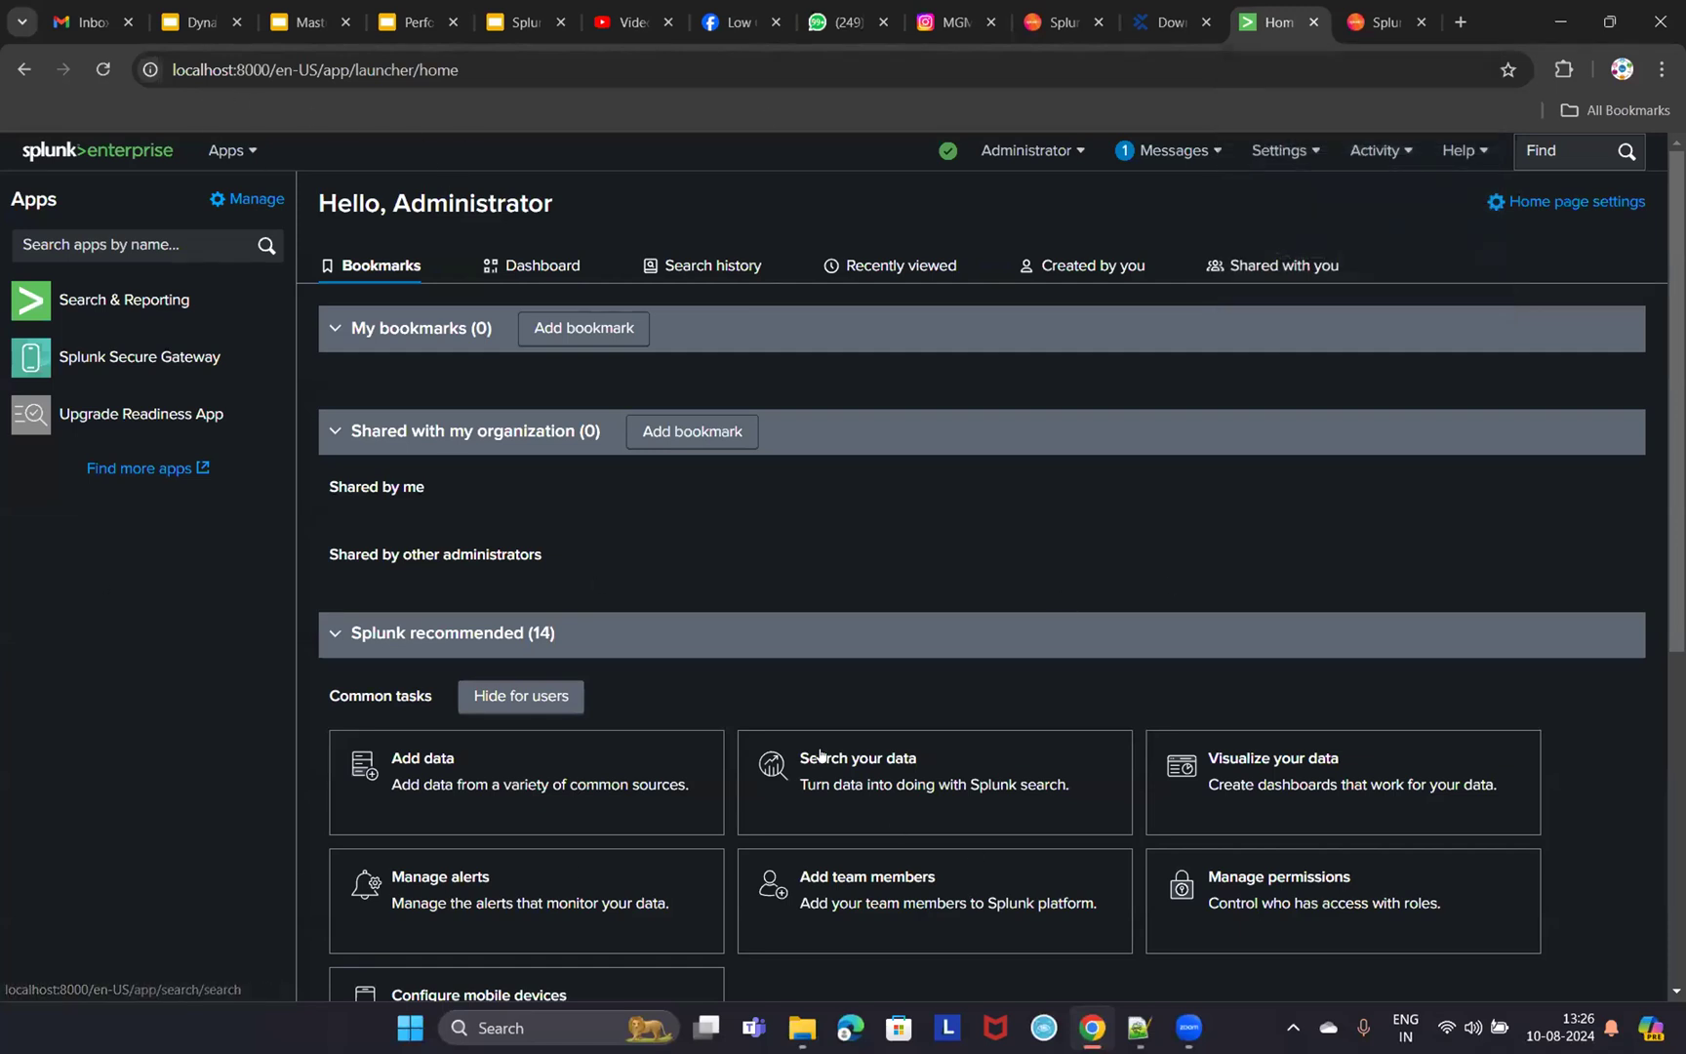
- Highlight the Mac OS setup bullets about dmg installation on the Splunk setup slide
{"action": "left_click", "coordinate": [532, 29]}
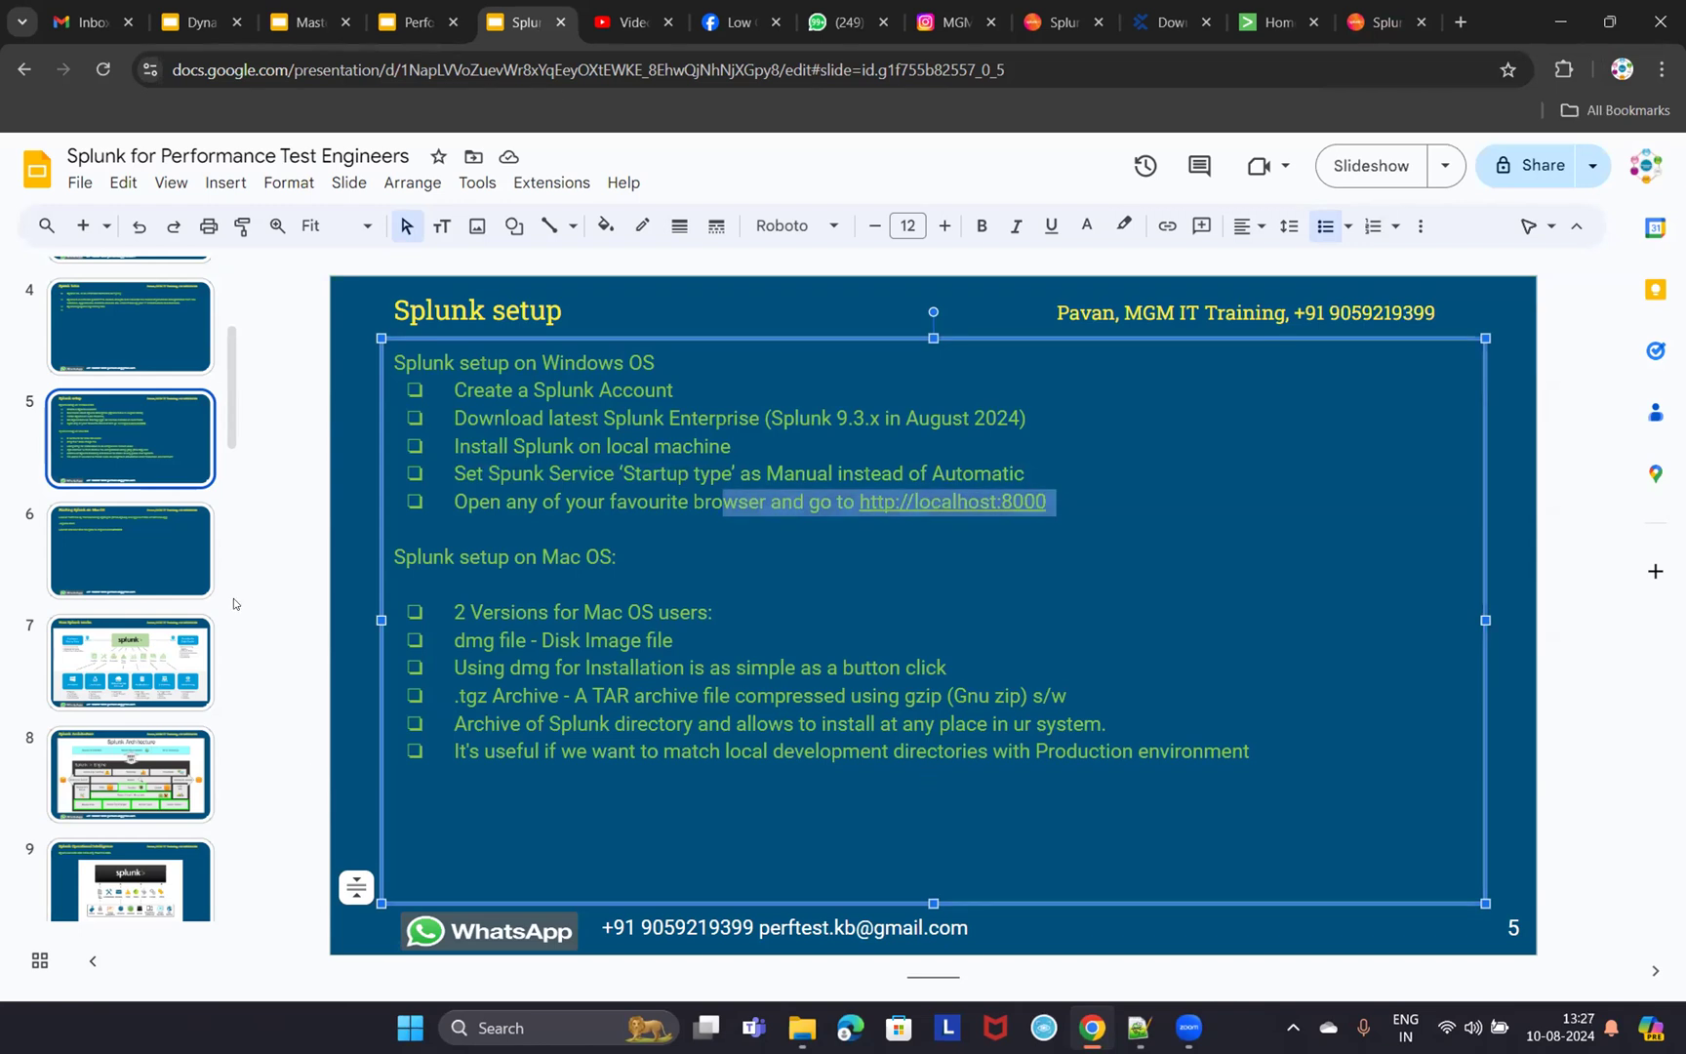
{"action": "left_click_drag", "start_coordinate": [456, 612], "coordinate": [1251, 743]}
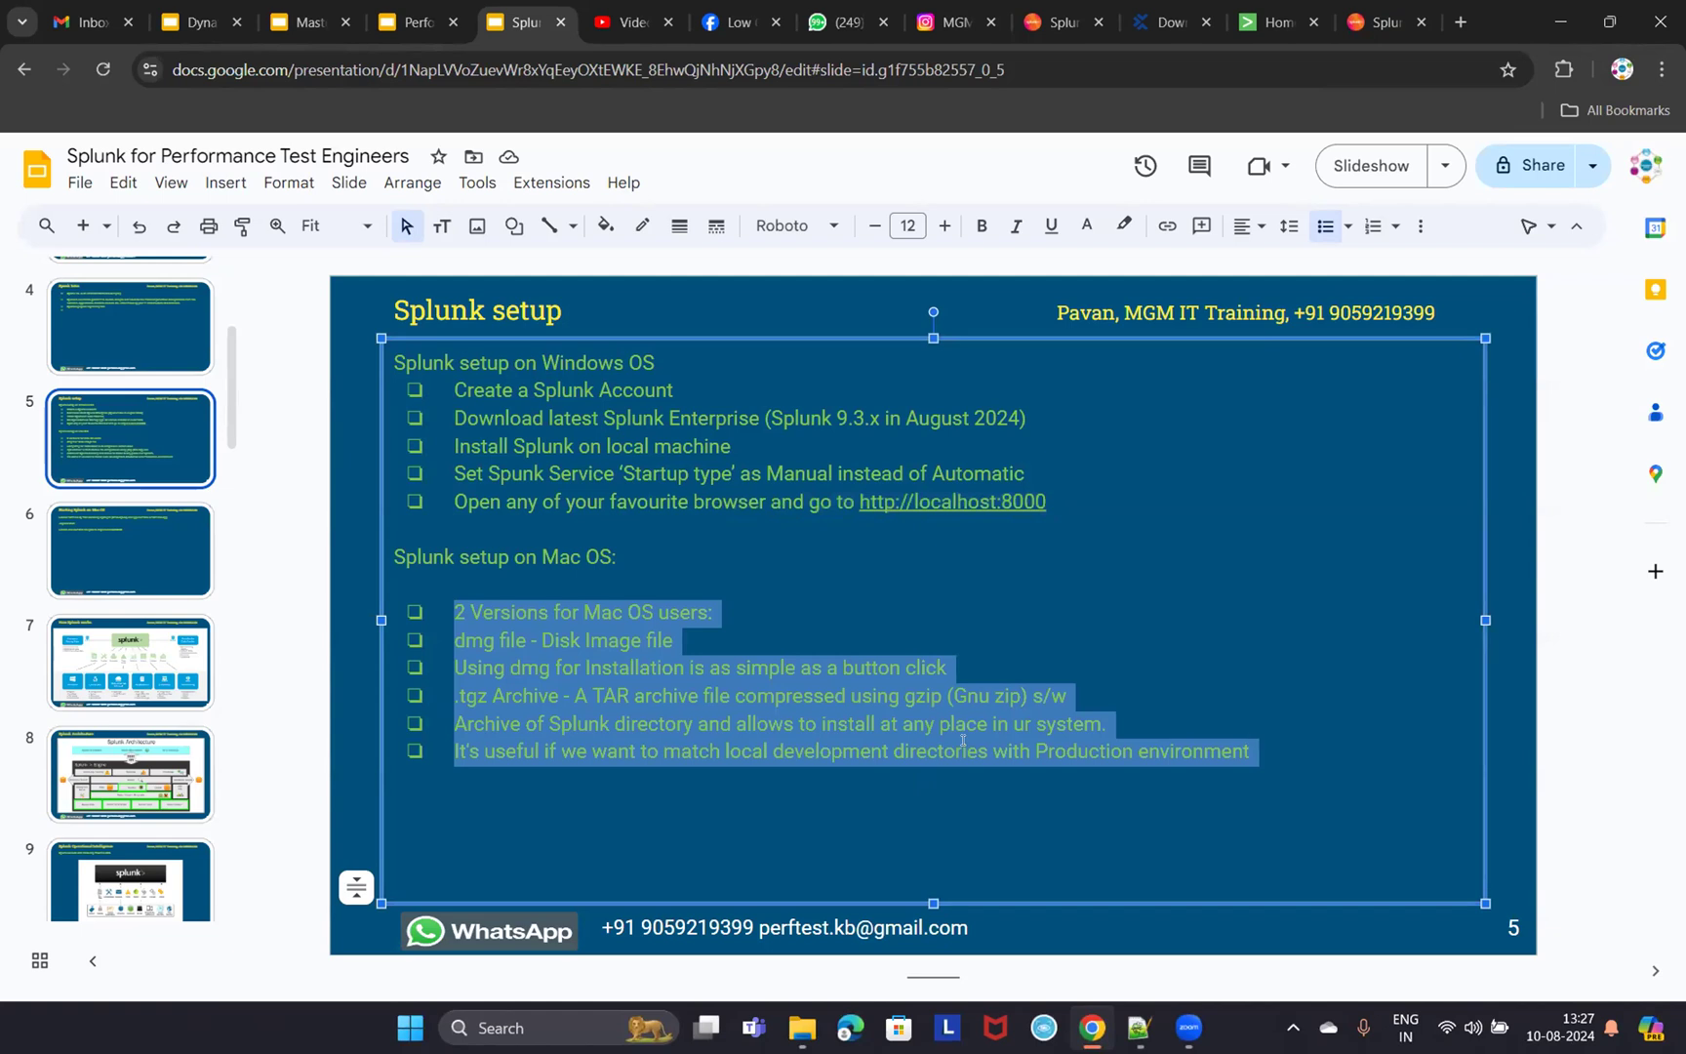
{"action": "left_click", "coordinate": [672, 724]}
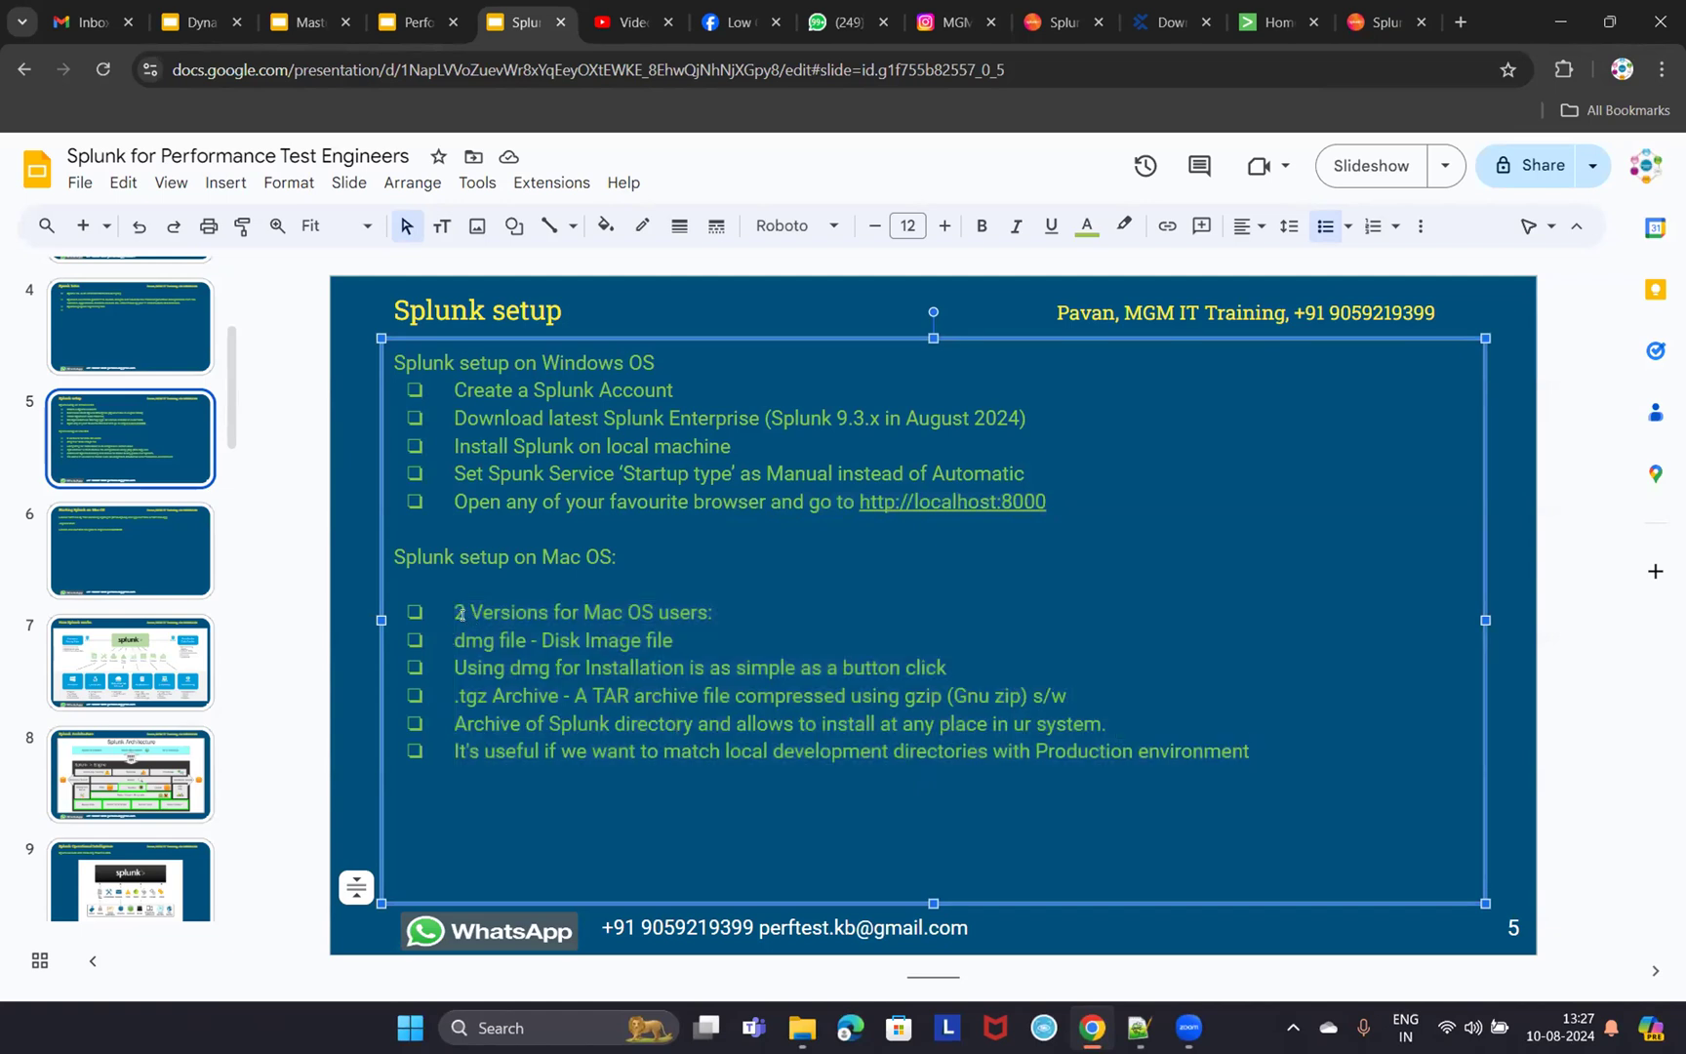
{"action": "left_click_drag", "start_coordinate": [448, 605], "coordinate": [680, 684]}
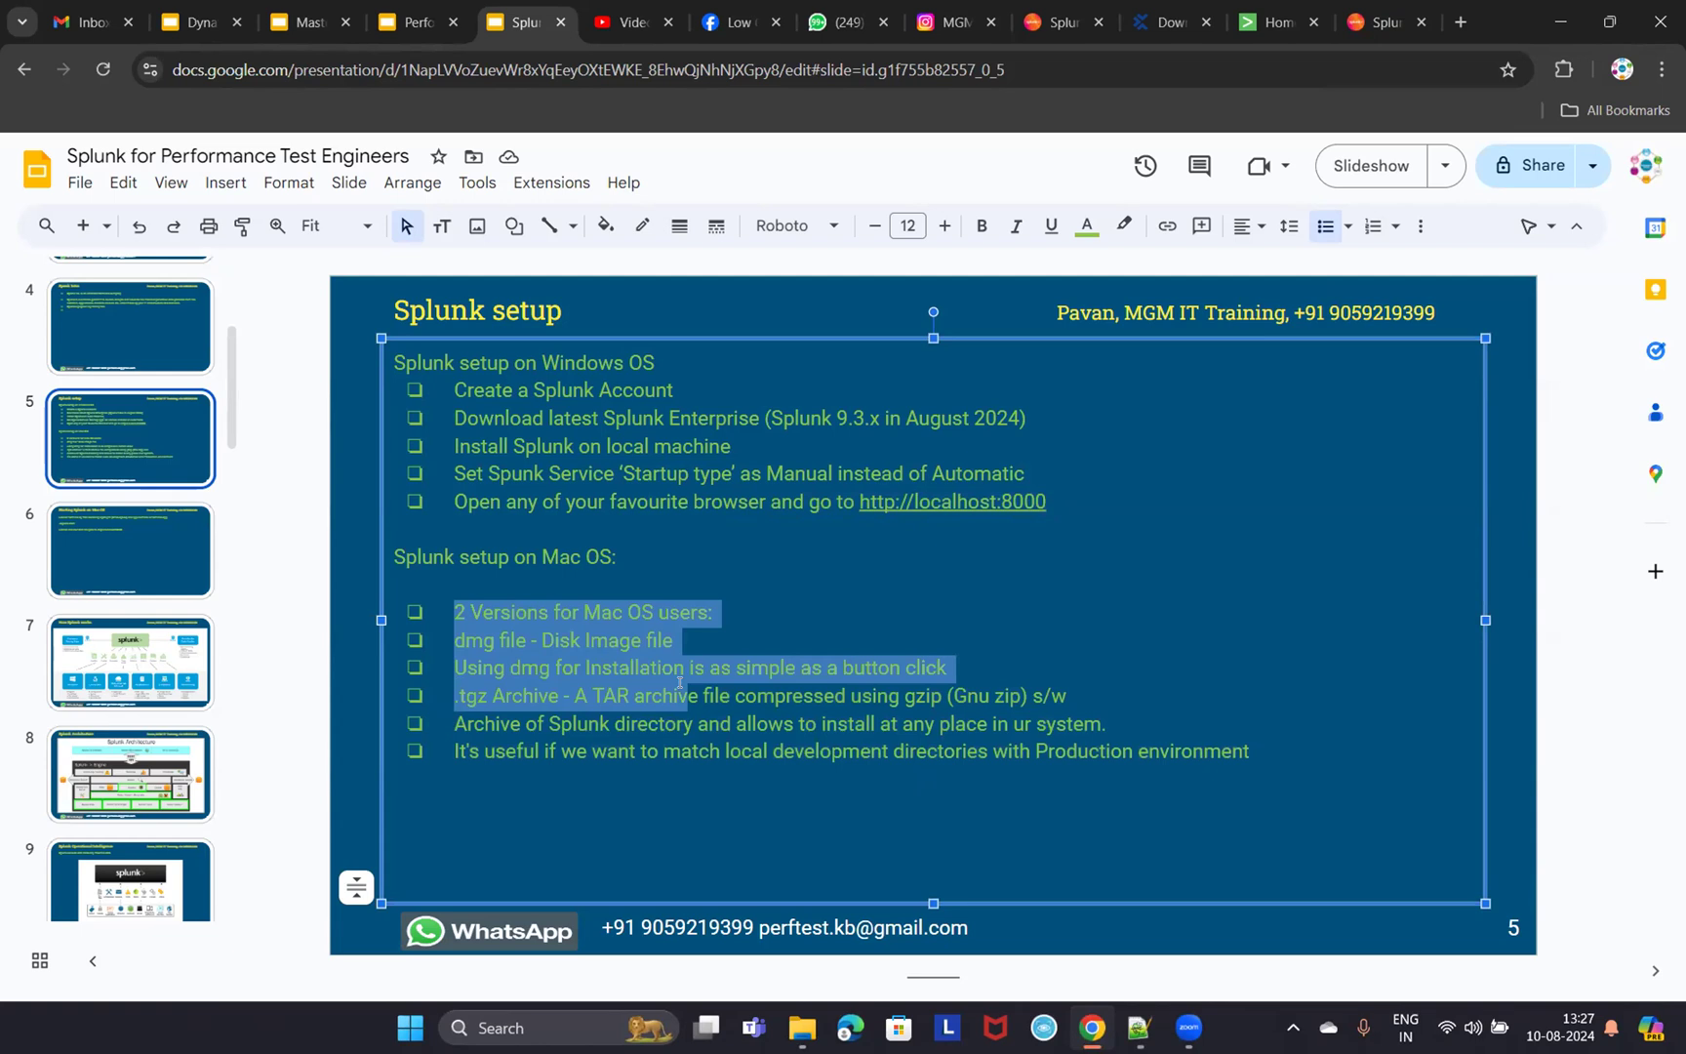
{"action": "left_click", "coordinate": [566, 667]}
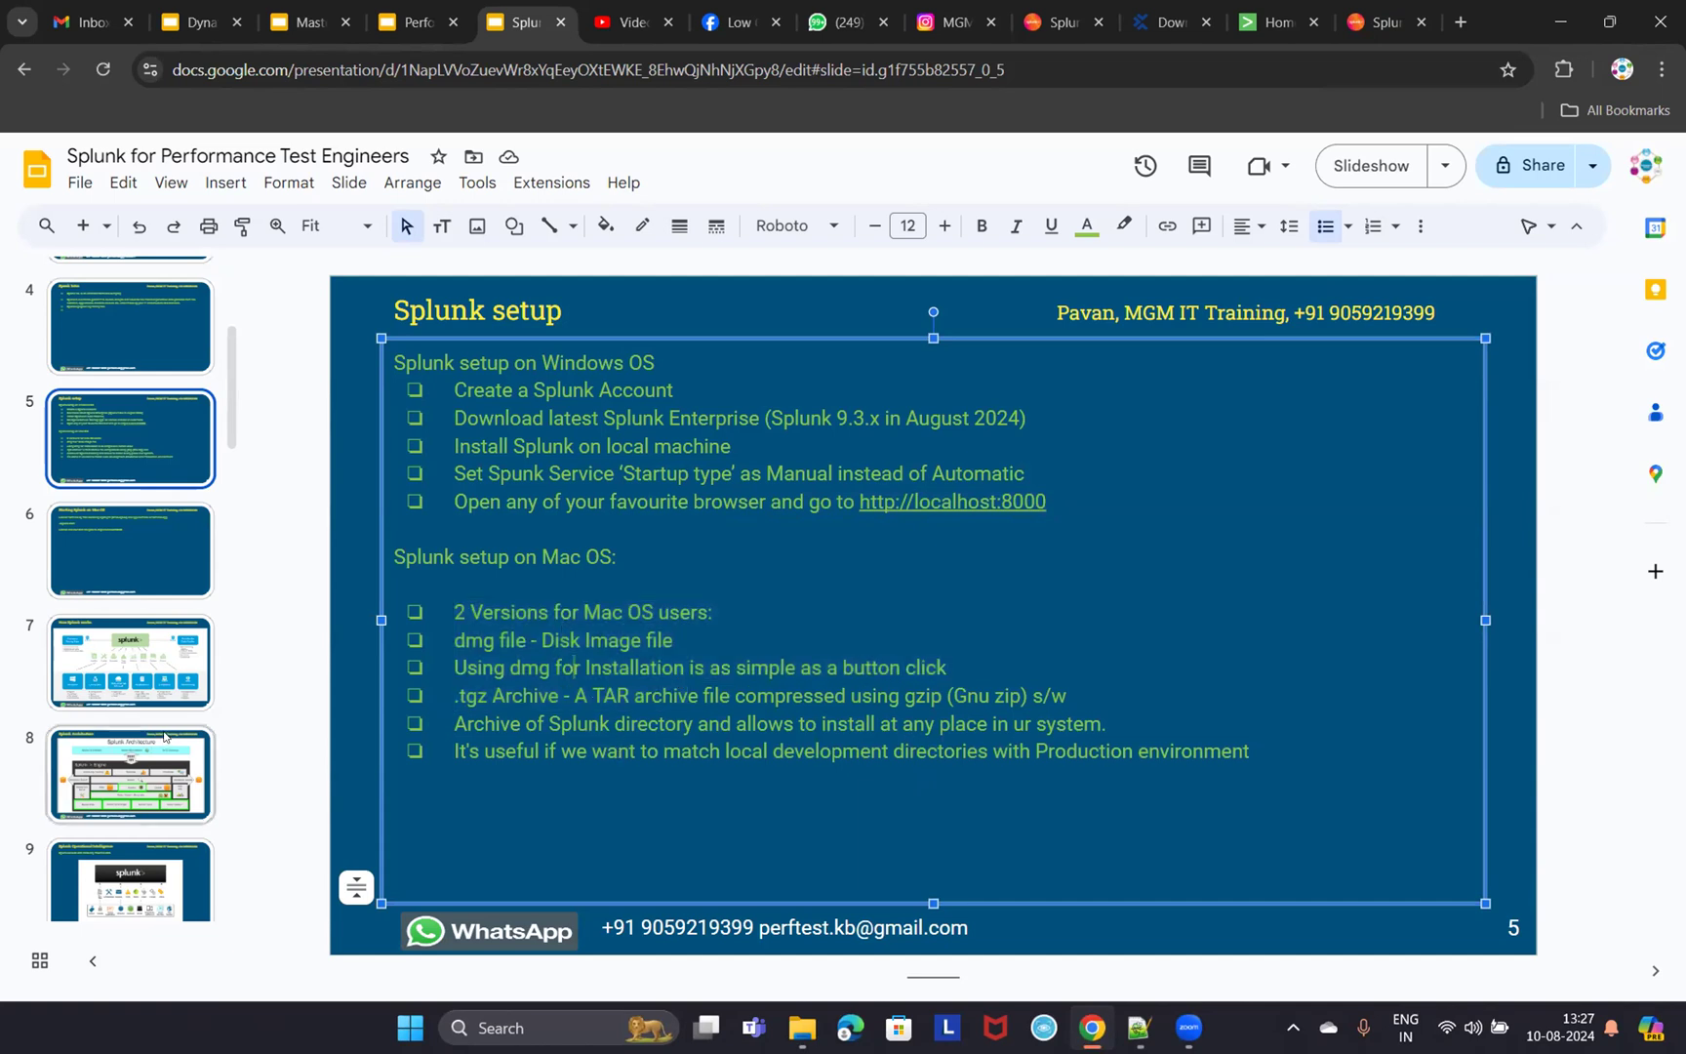
- Review the './splunk start' command on slide 6, then return to slide 5
{"action": "left_click", "coordinate": [144, 544]}
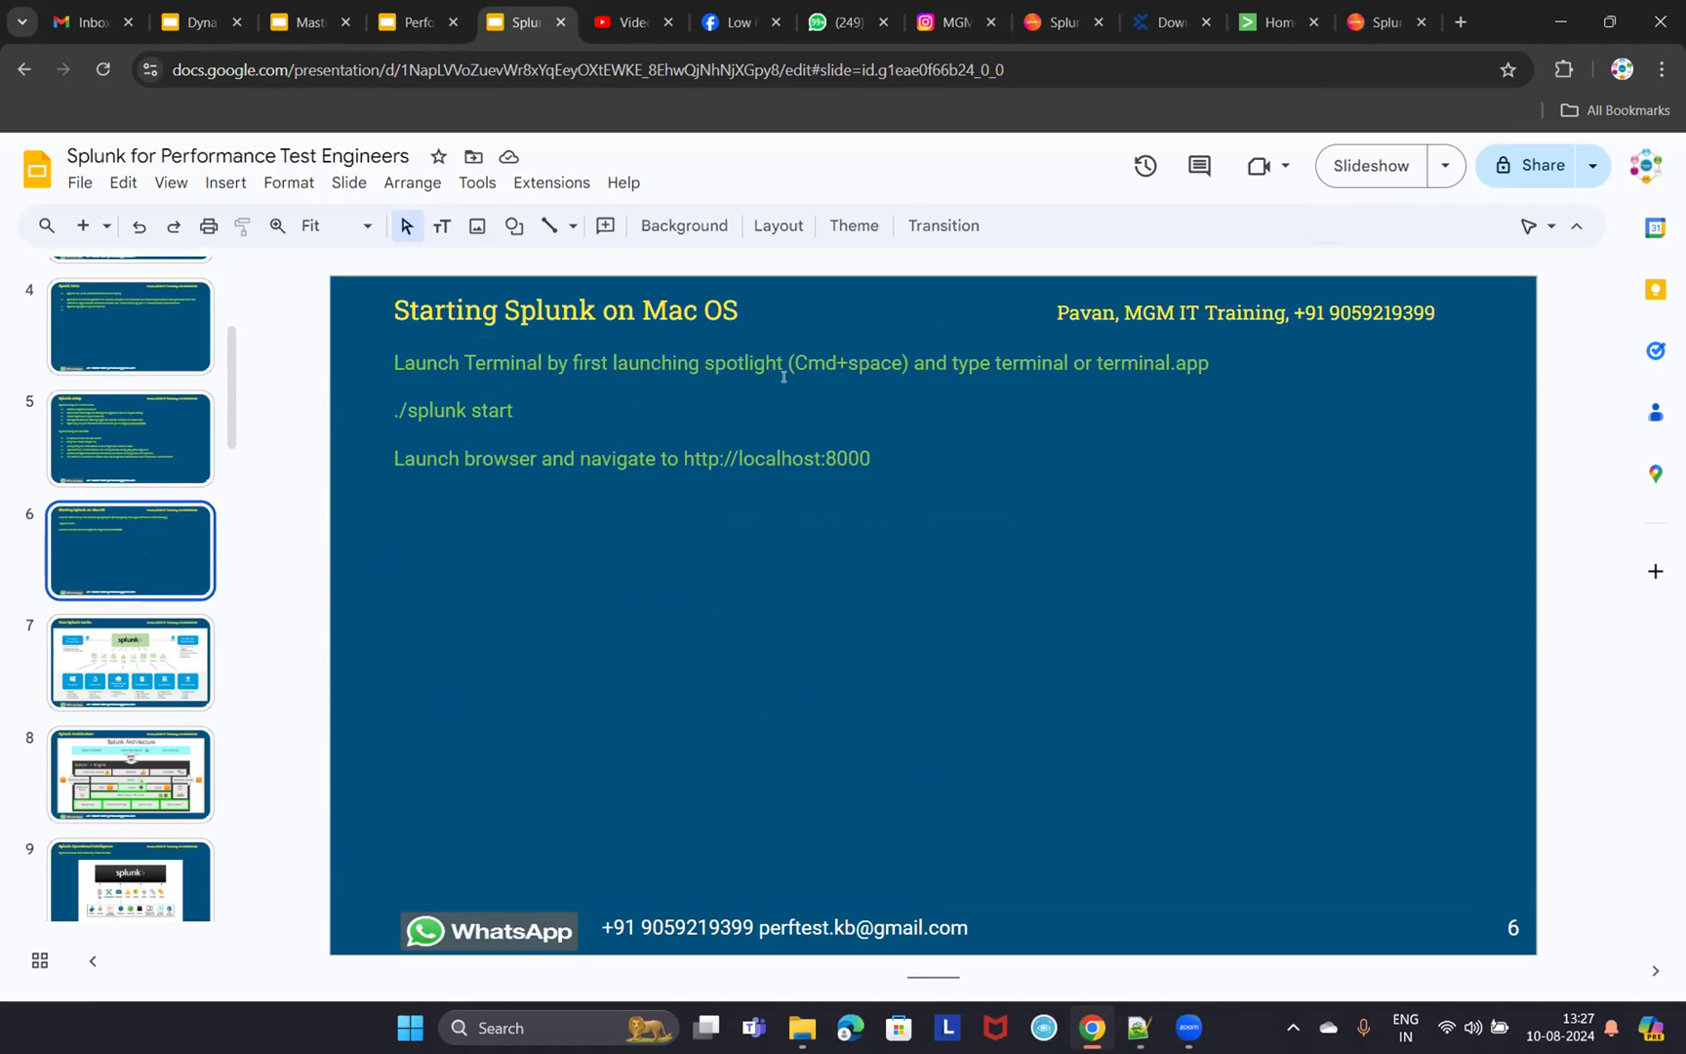
{"action": "triple_click", "coordinate": [488, 408]}
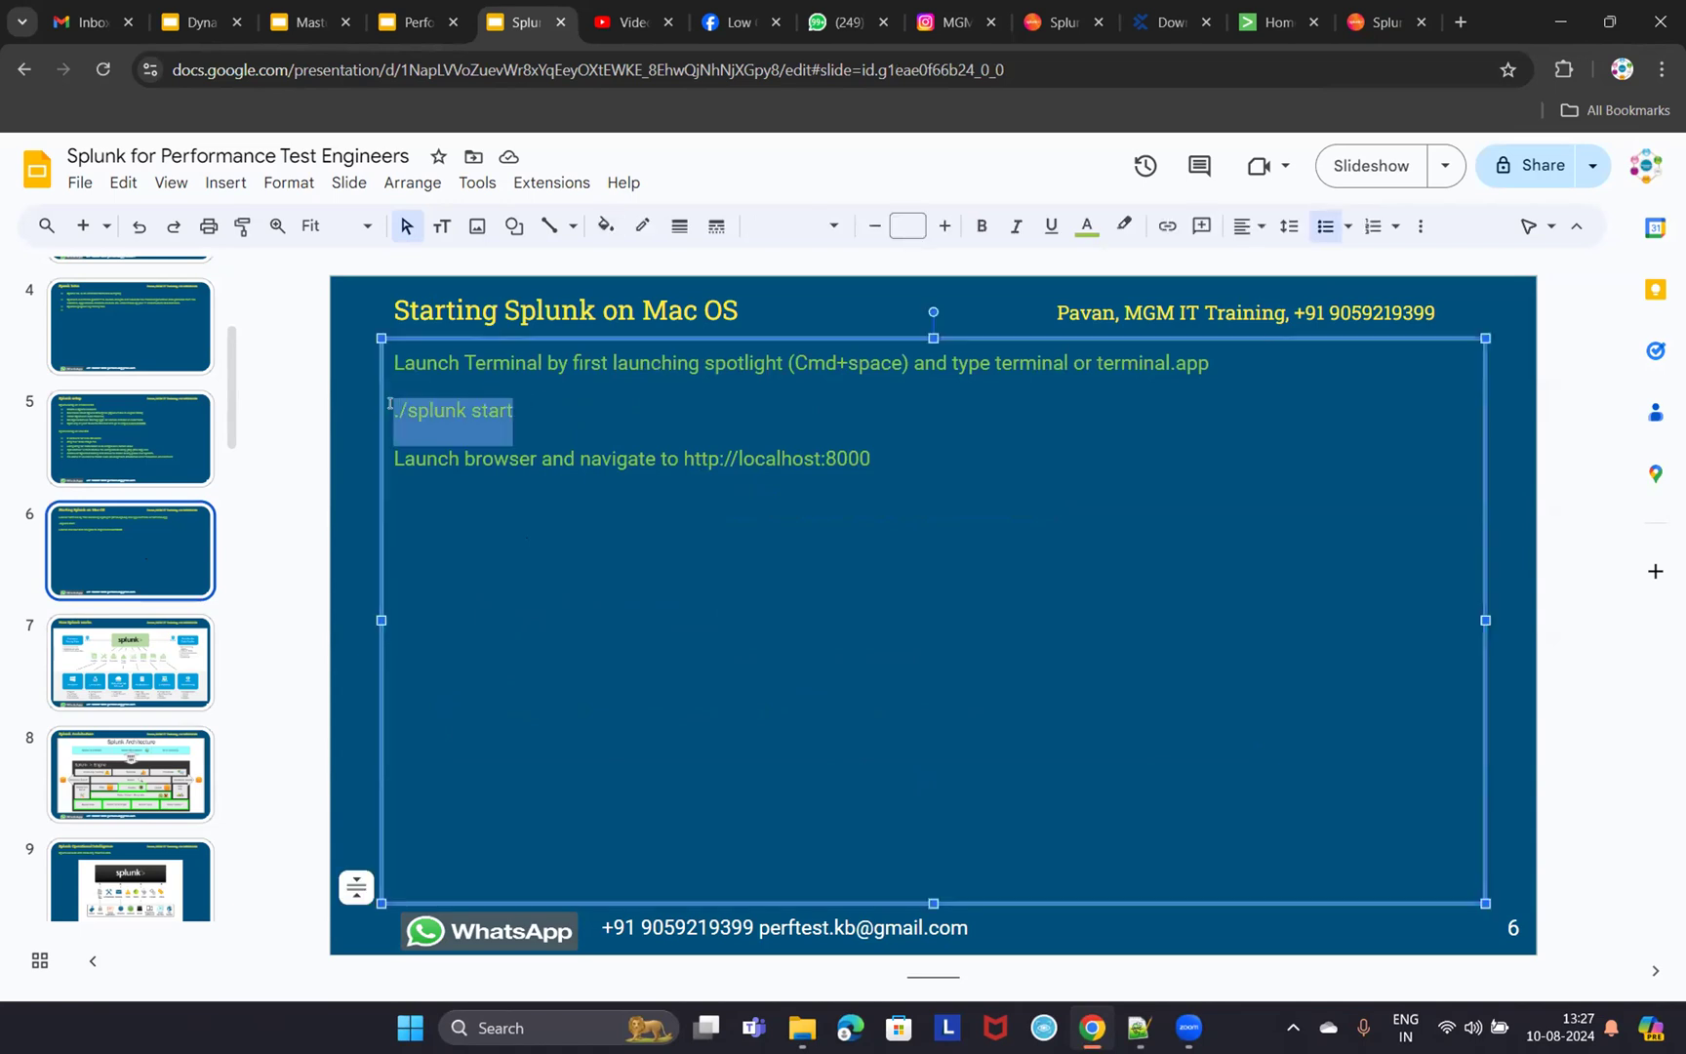
{"action": "left_click", "coordinate": [113, 455]}
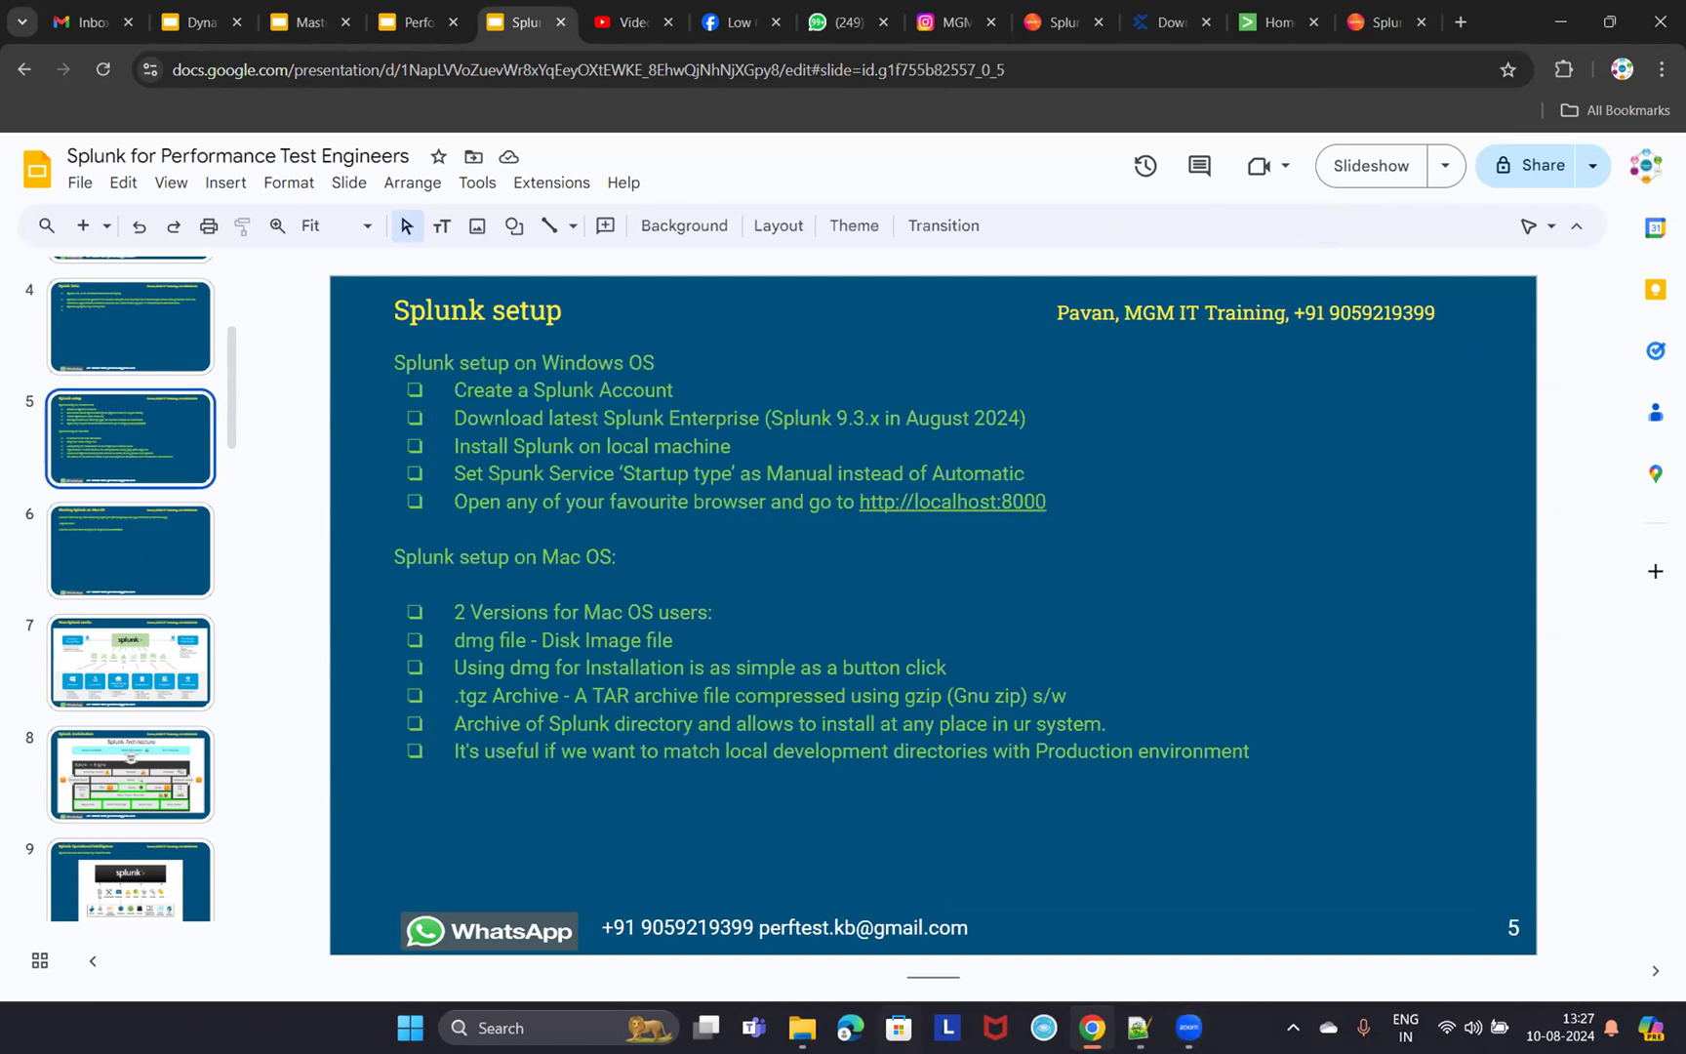
{"action": "left_click", "coordinate": [537, 1025]}
{"action": "type", "text": "services"}
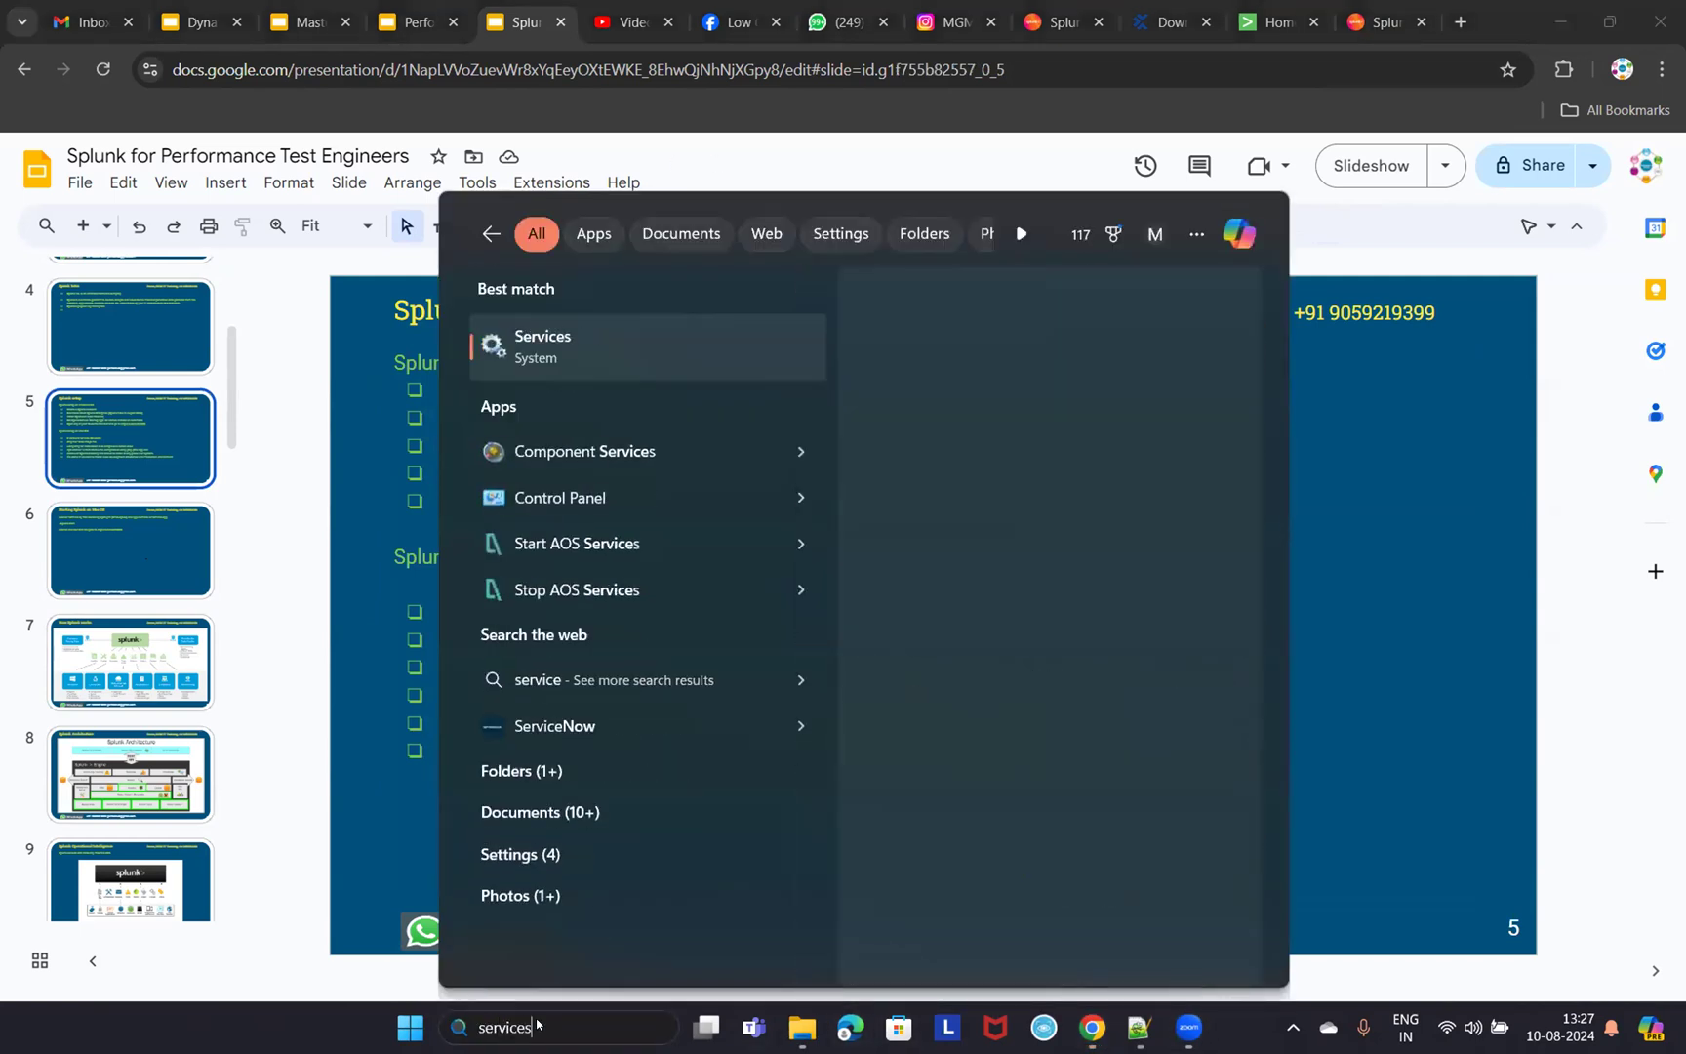
{"action": "left_click", "coordinate": [581, 348]}
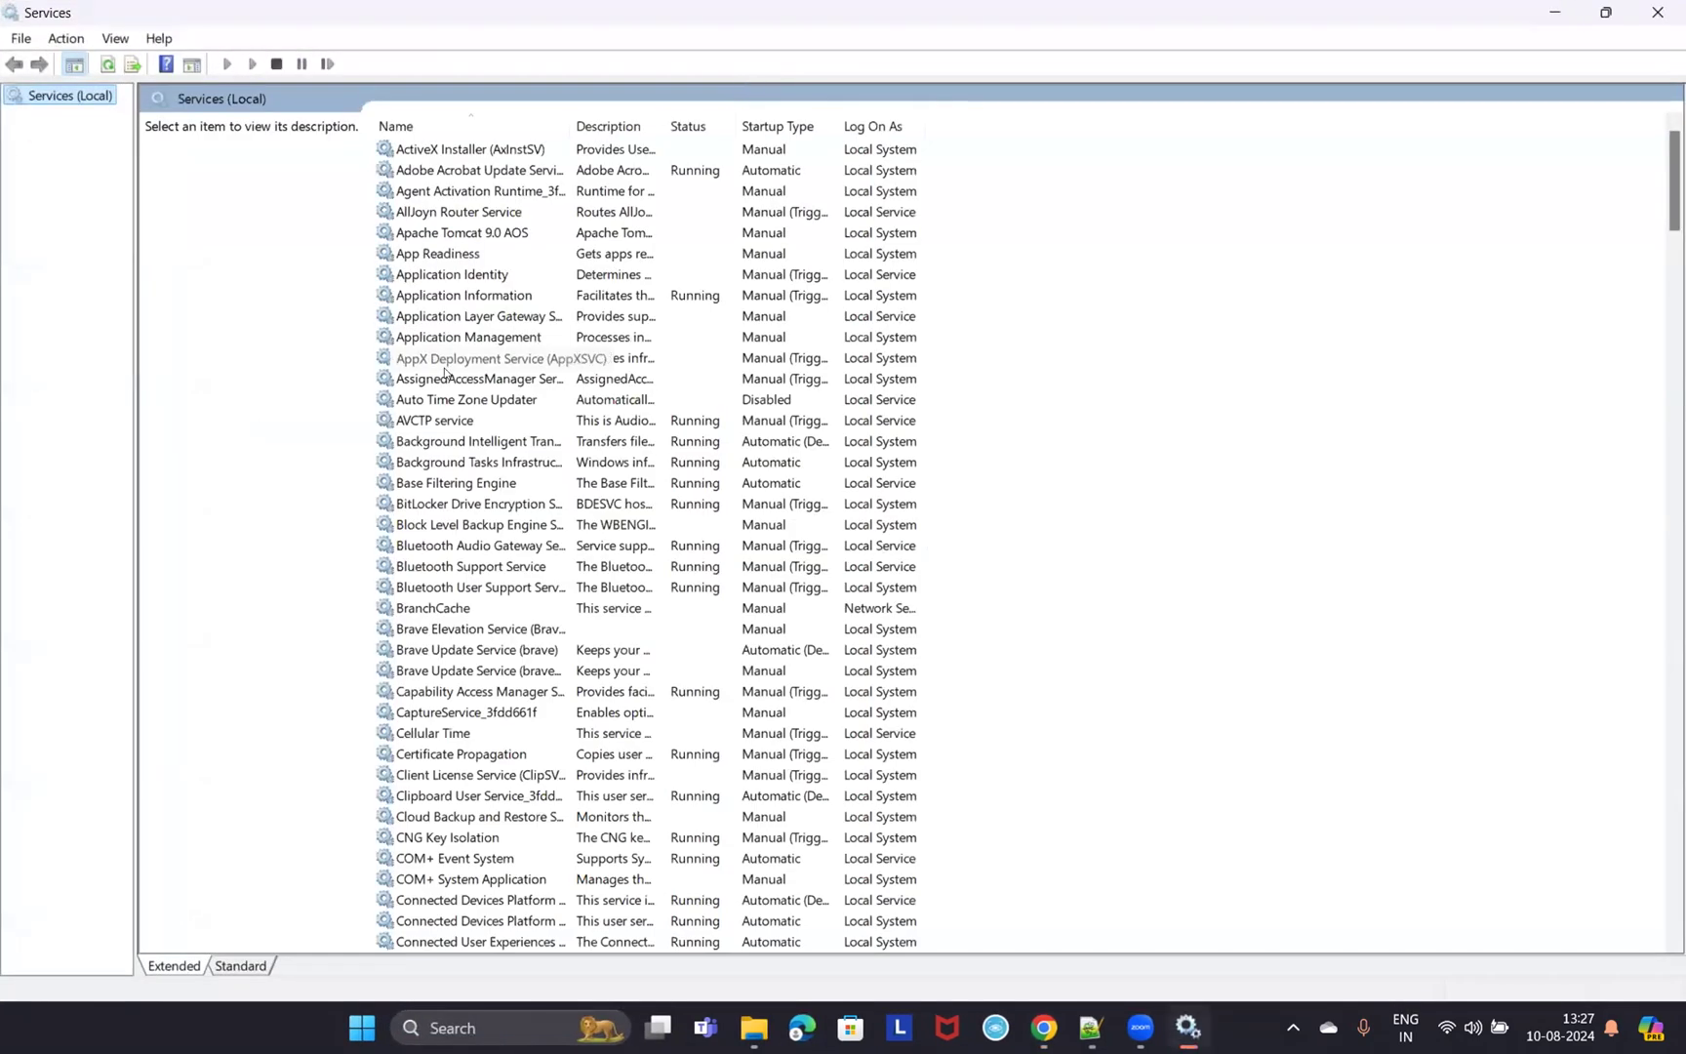
{"action": "left_click", "coordinate": [705, 358]}
{"action": "type", "text": "spl"}
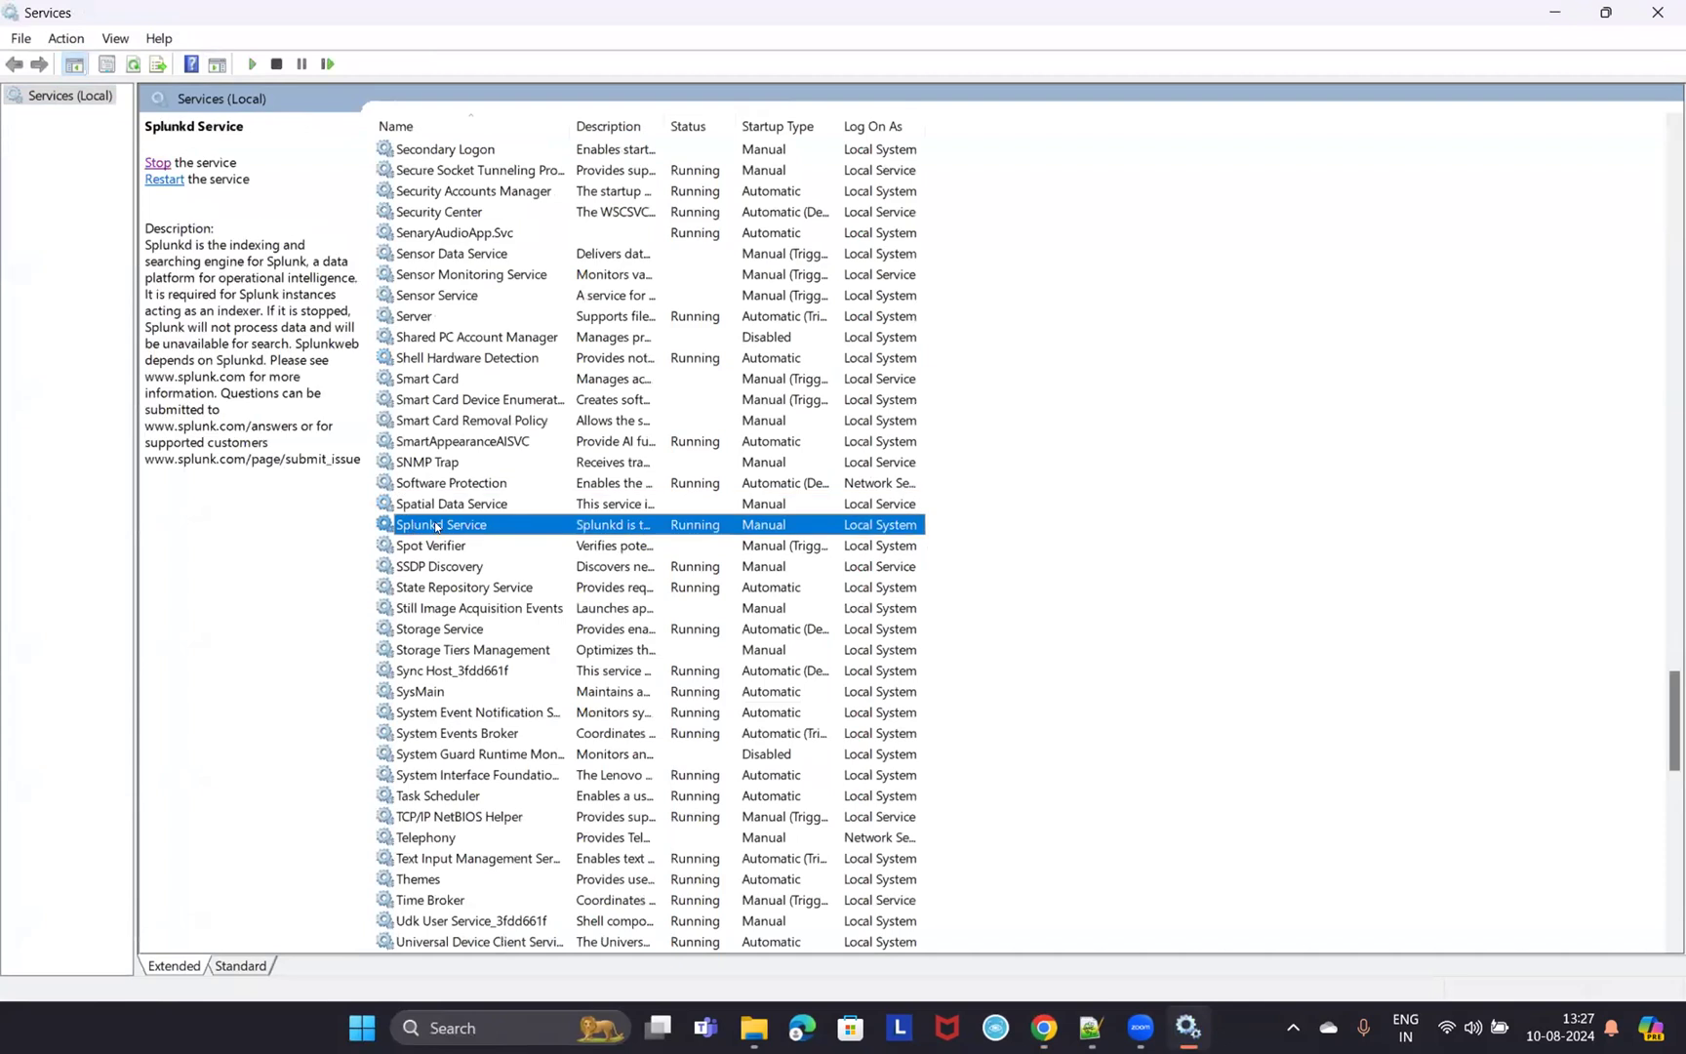
{"action": "right_click", "coordinate": [746, 529]}
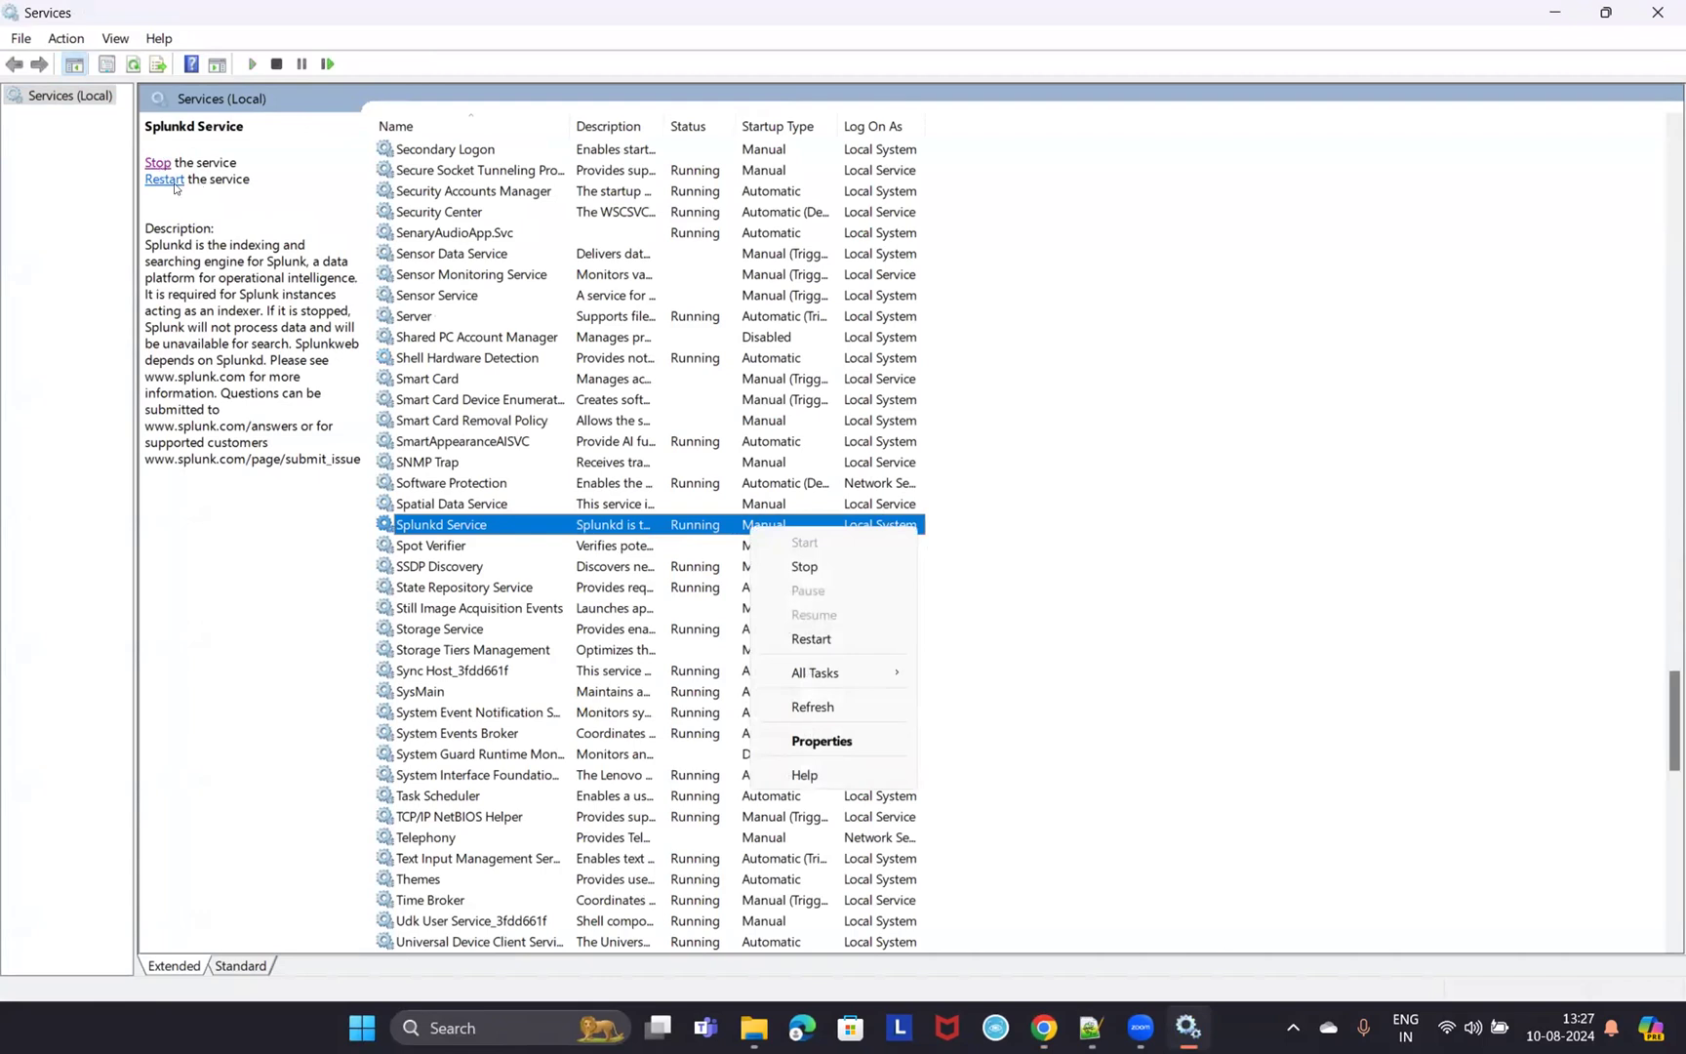
{"action": "left_click", "coordinate": [326, 573]}
{"action": "left_click", "coordinate": [696, 529]}
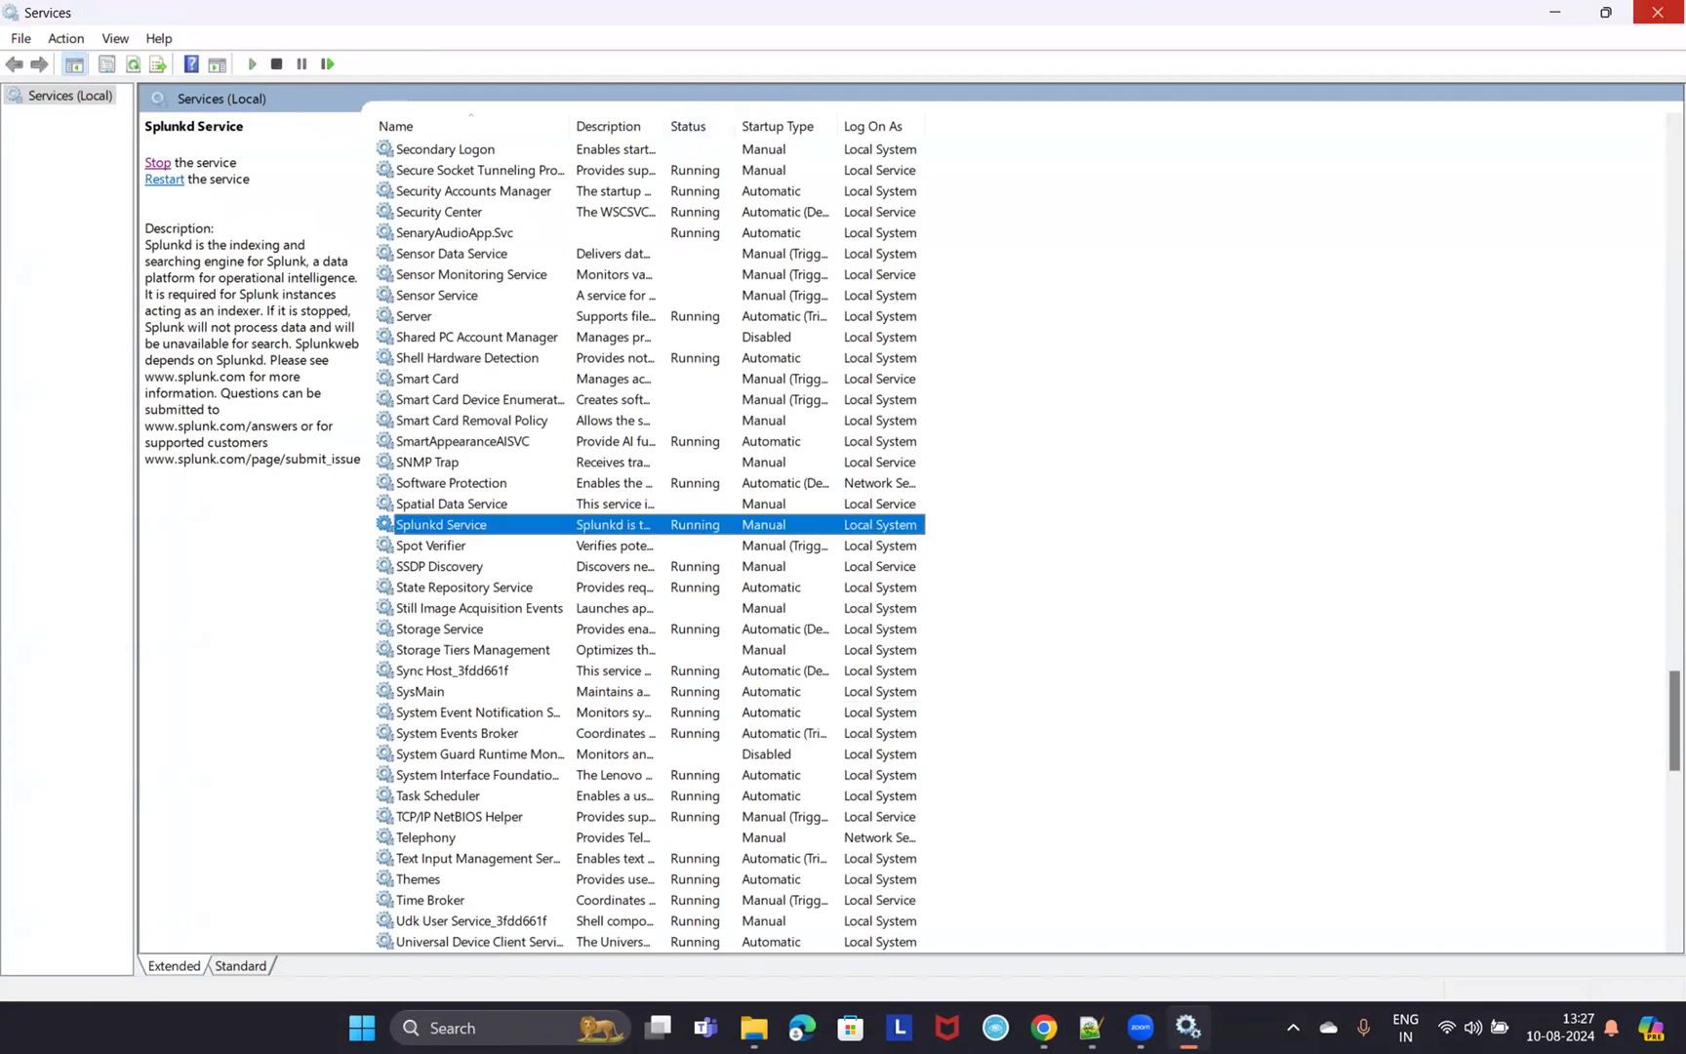
- Close Services and choose the Add data card under Common tasks on the Splunk launcher
{"action": "left_click", "coordinate": [1657, 11]}
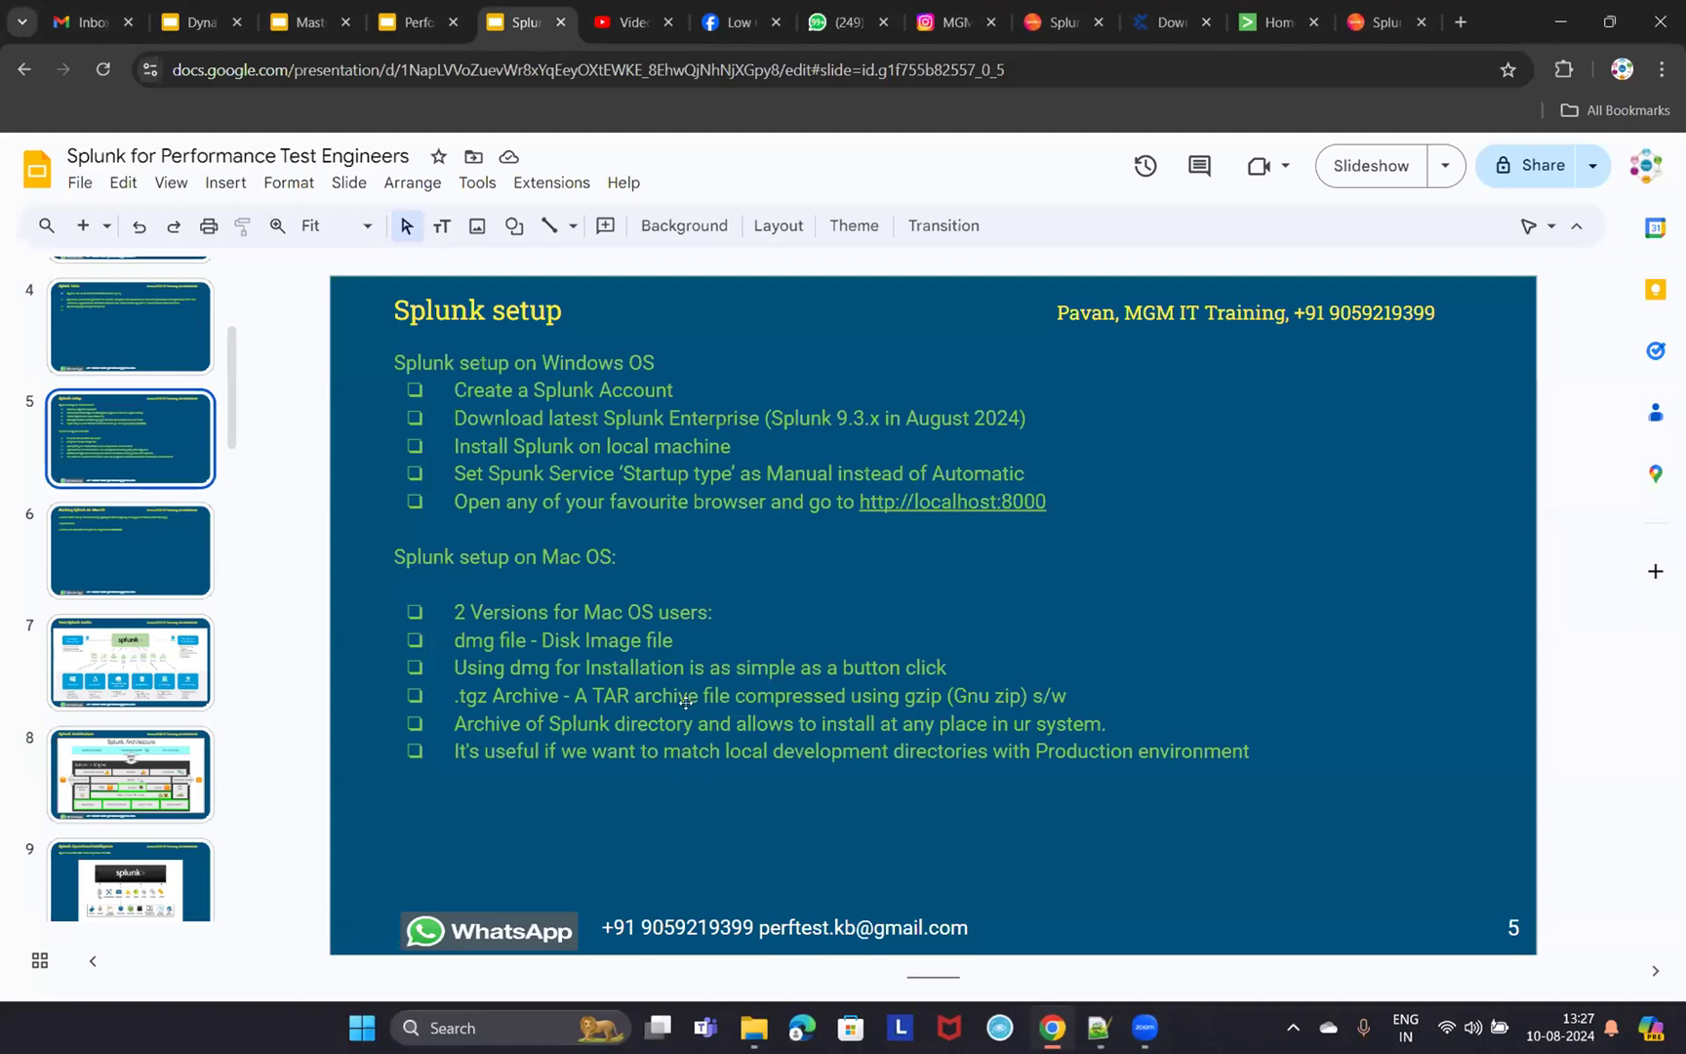
{"action": "left_click", "coordinate": [1274, 22]}
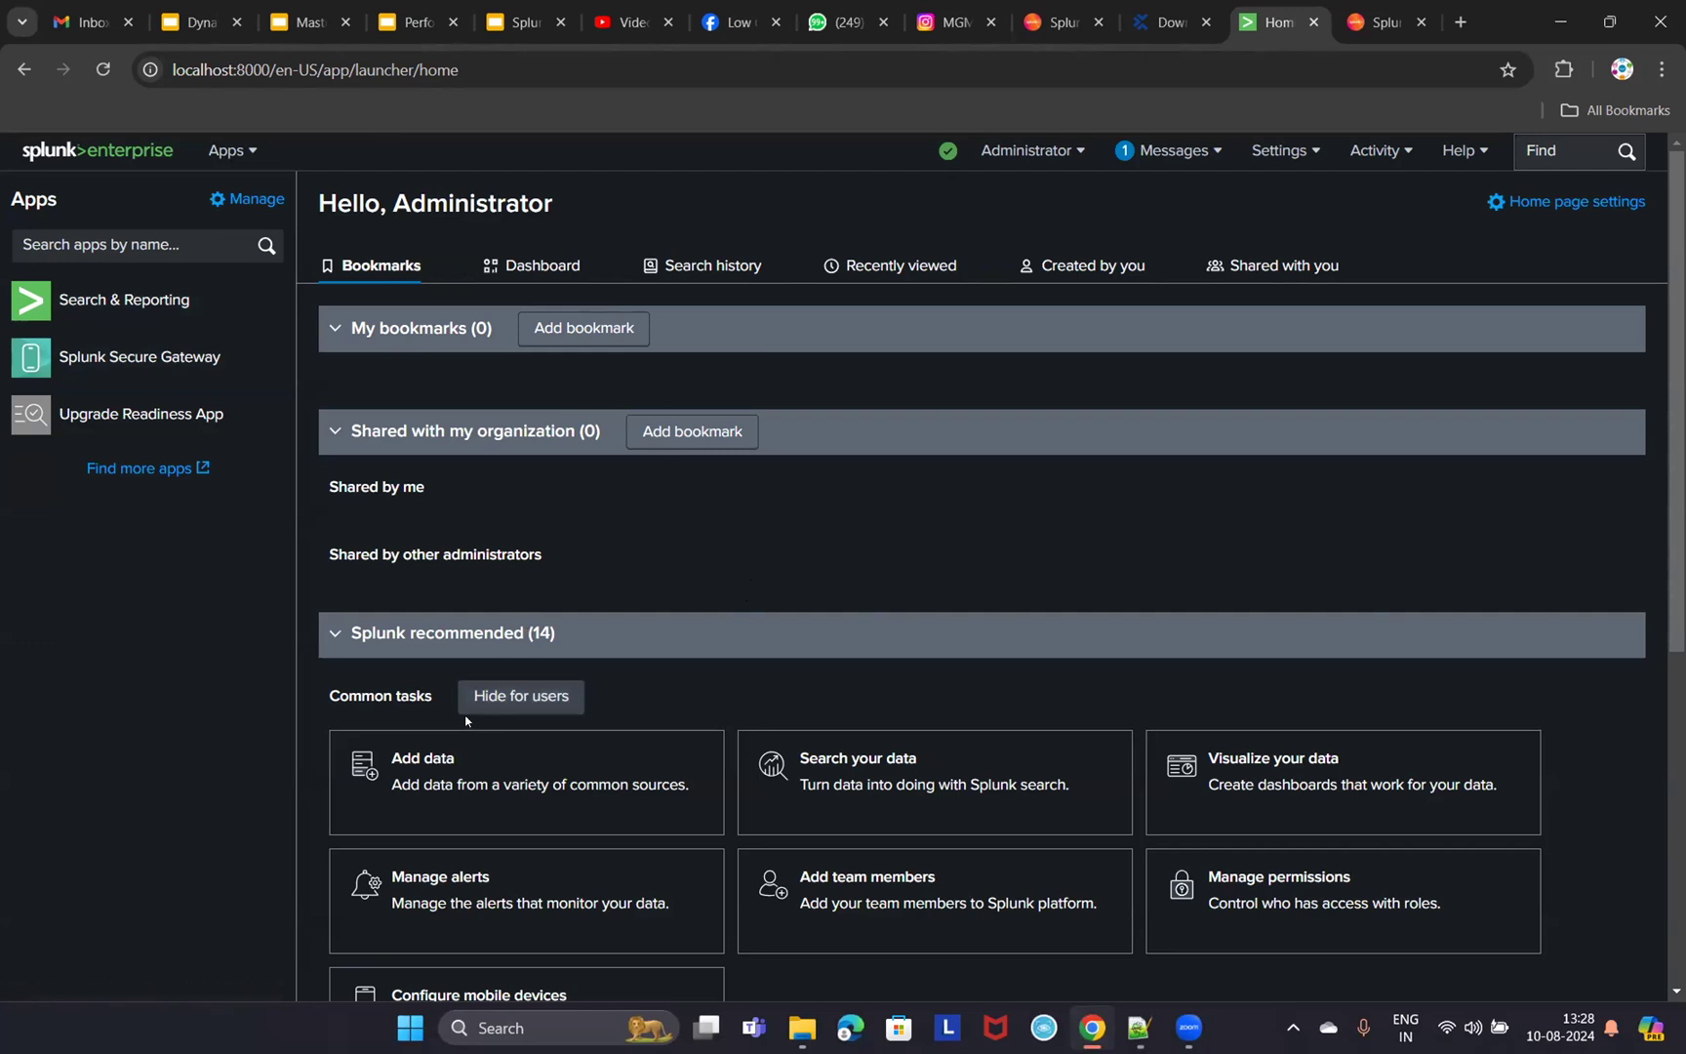
{"action": "scroll", "coordinate": [460, 459], "scroll_direction": "down", "scroll_amount": 4}
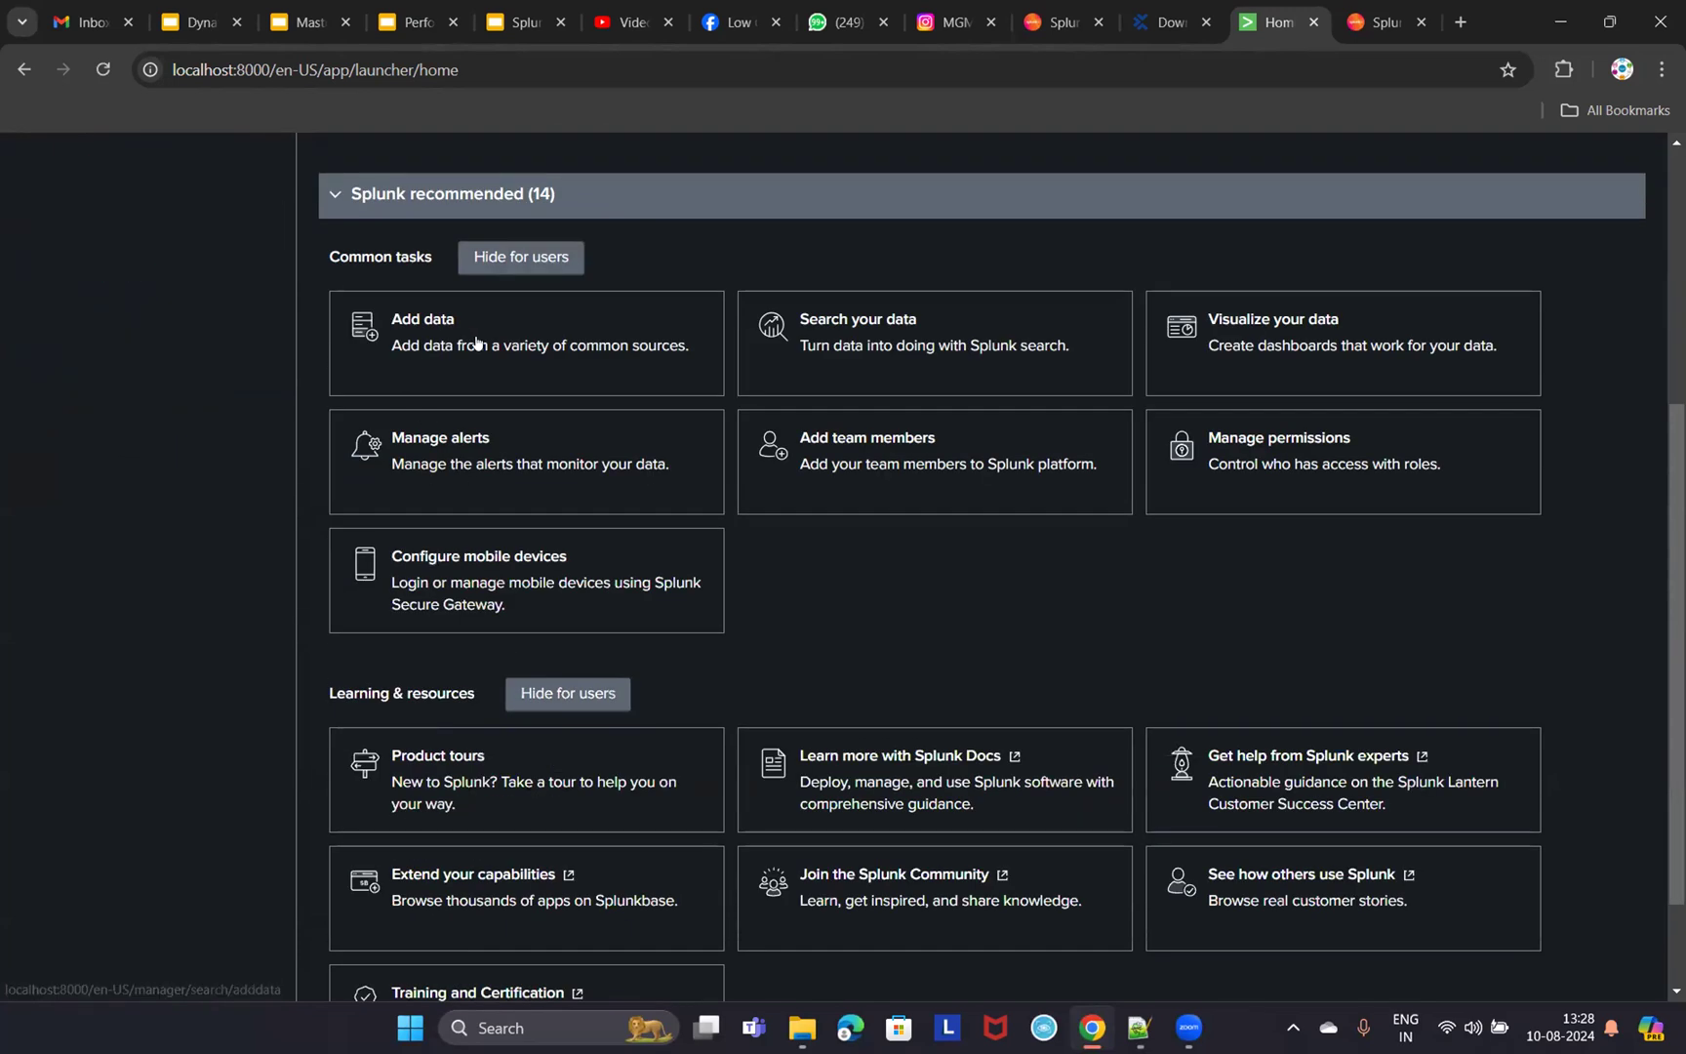
{"action": "scroll", "coordinate": [403, 592], "scroll_direction": "up", "scroll_amount": 3}
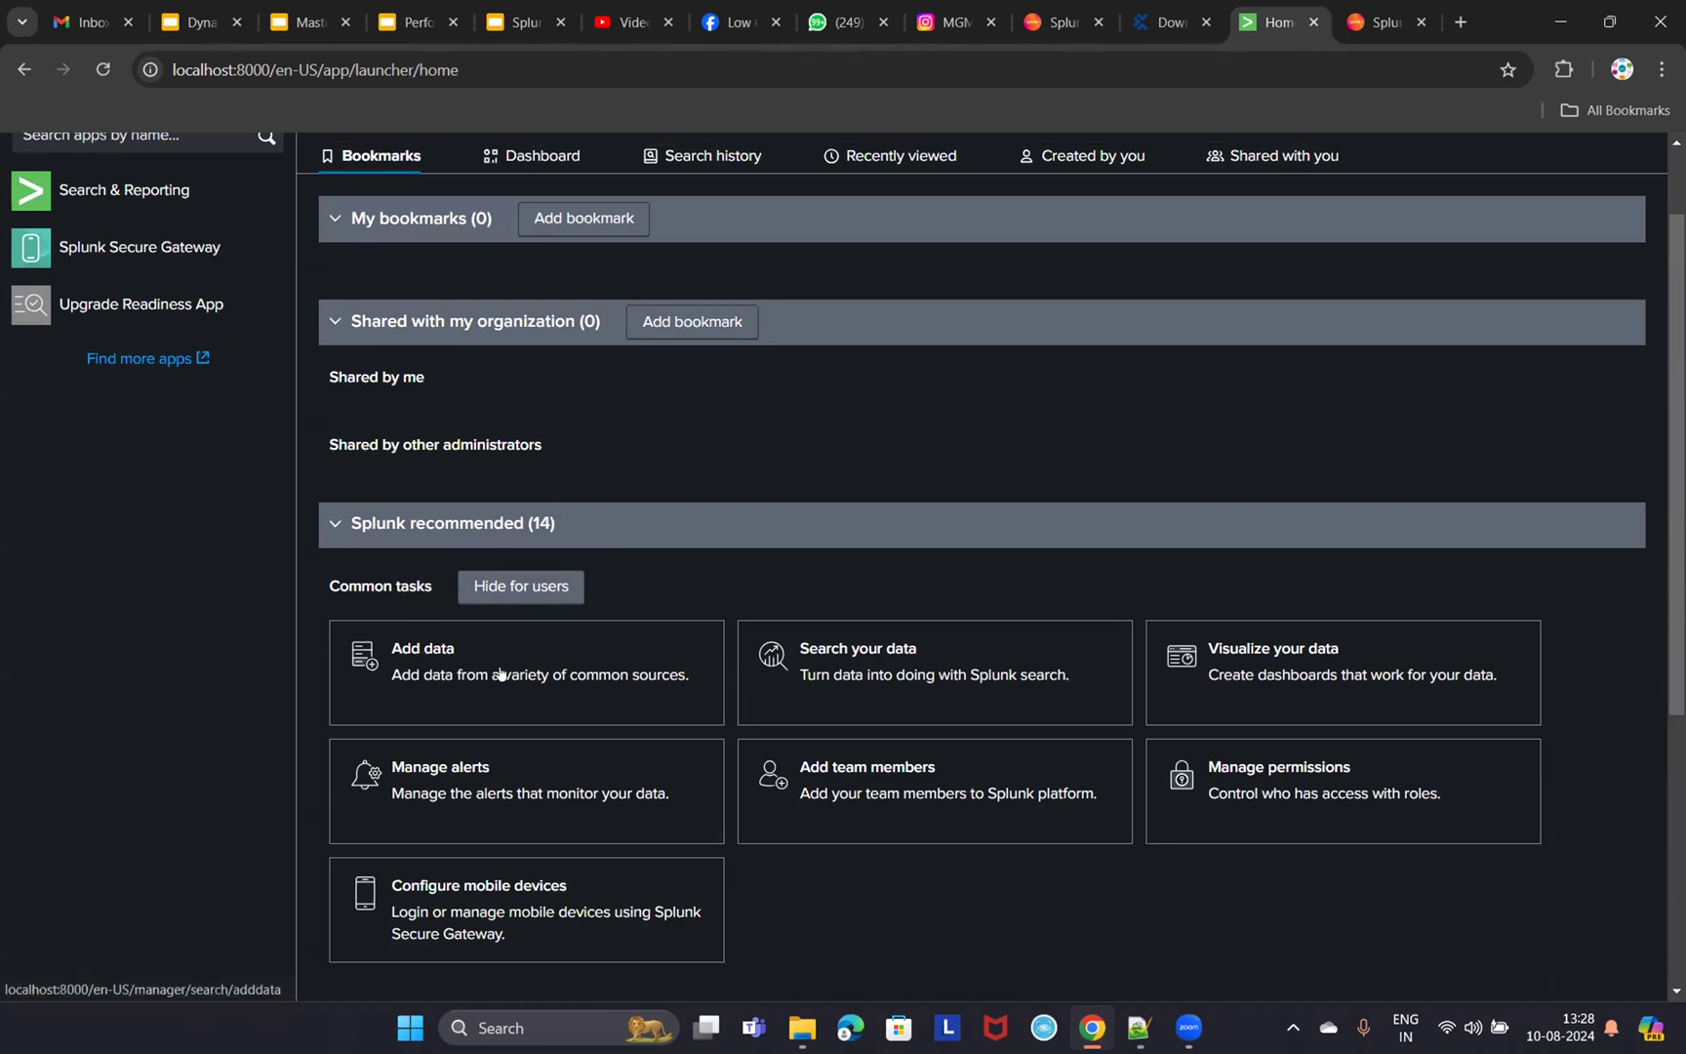
{"action": "left_click", "coordinate": [433, 658]}
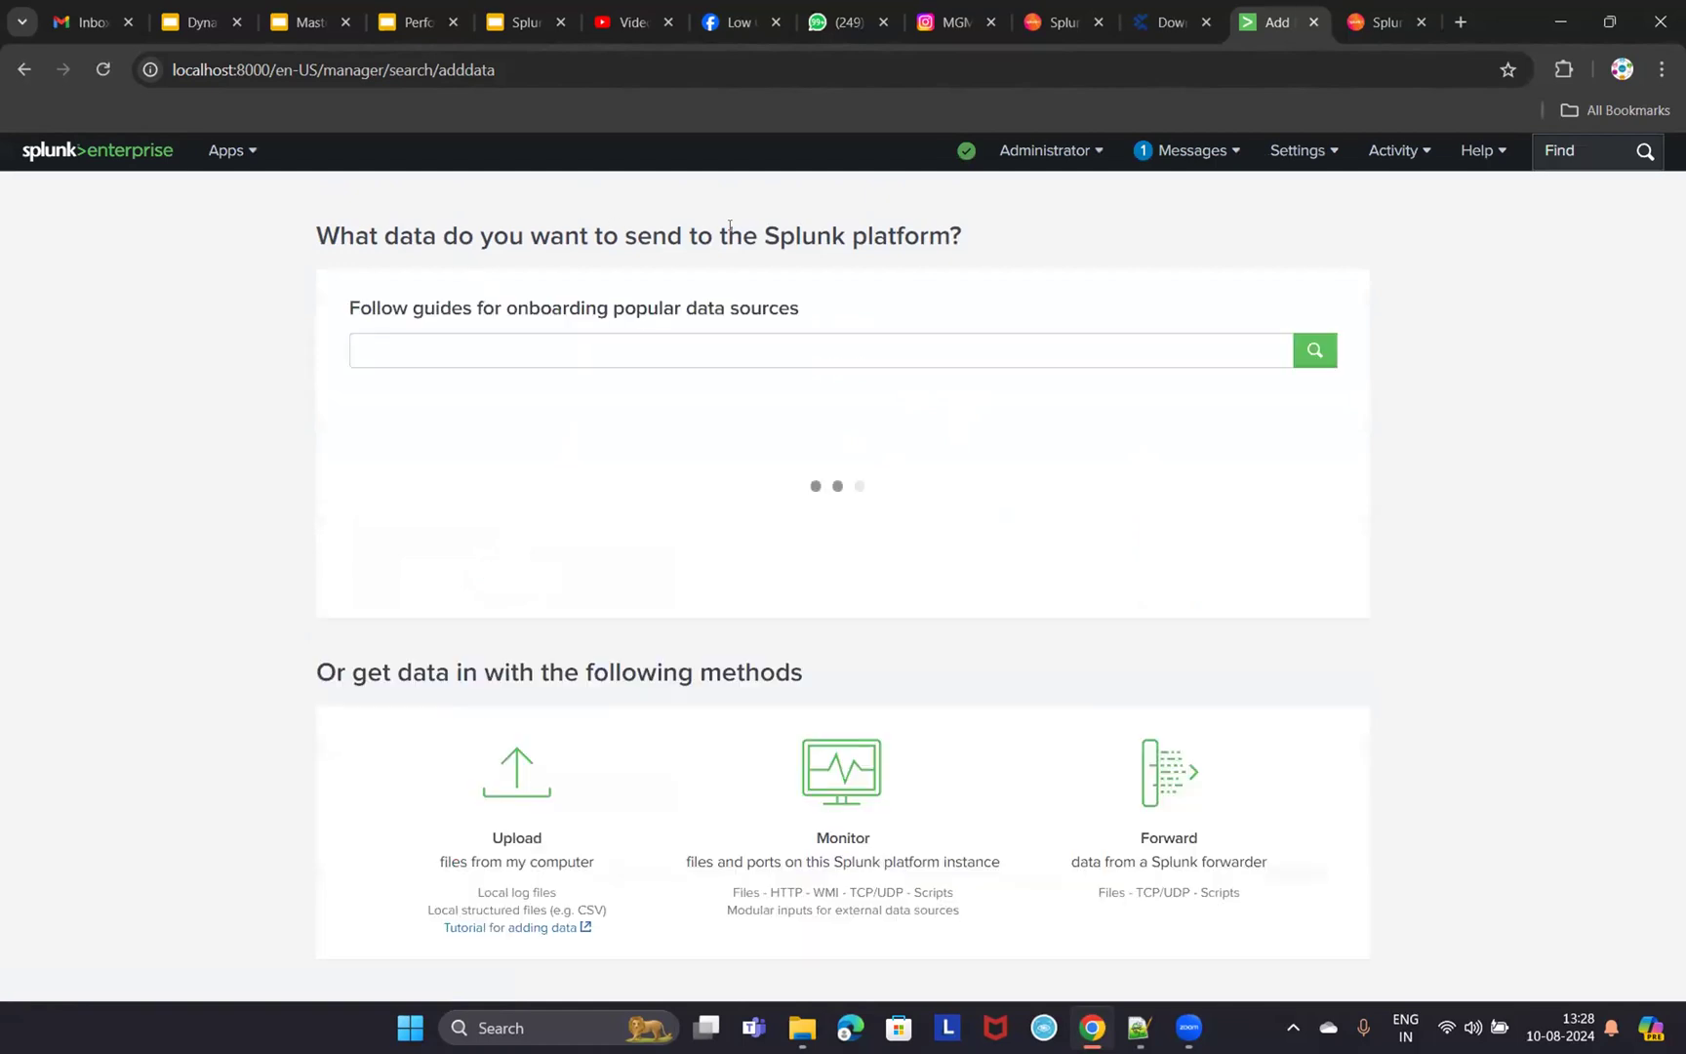
- Choose Upload in Add Data, opening and dismissing the file picker without selecting a file
{"action": "scroll", "coordinate": [836, 610], "scroll_direction": "down", "scroll_amount": 2}
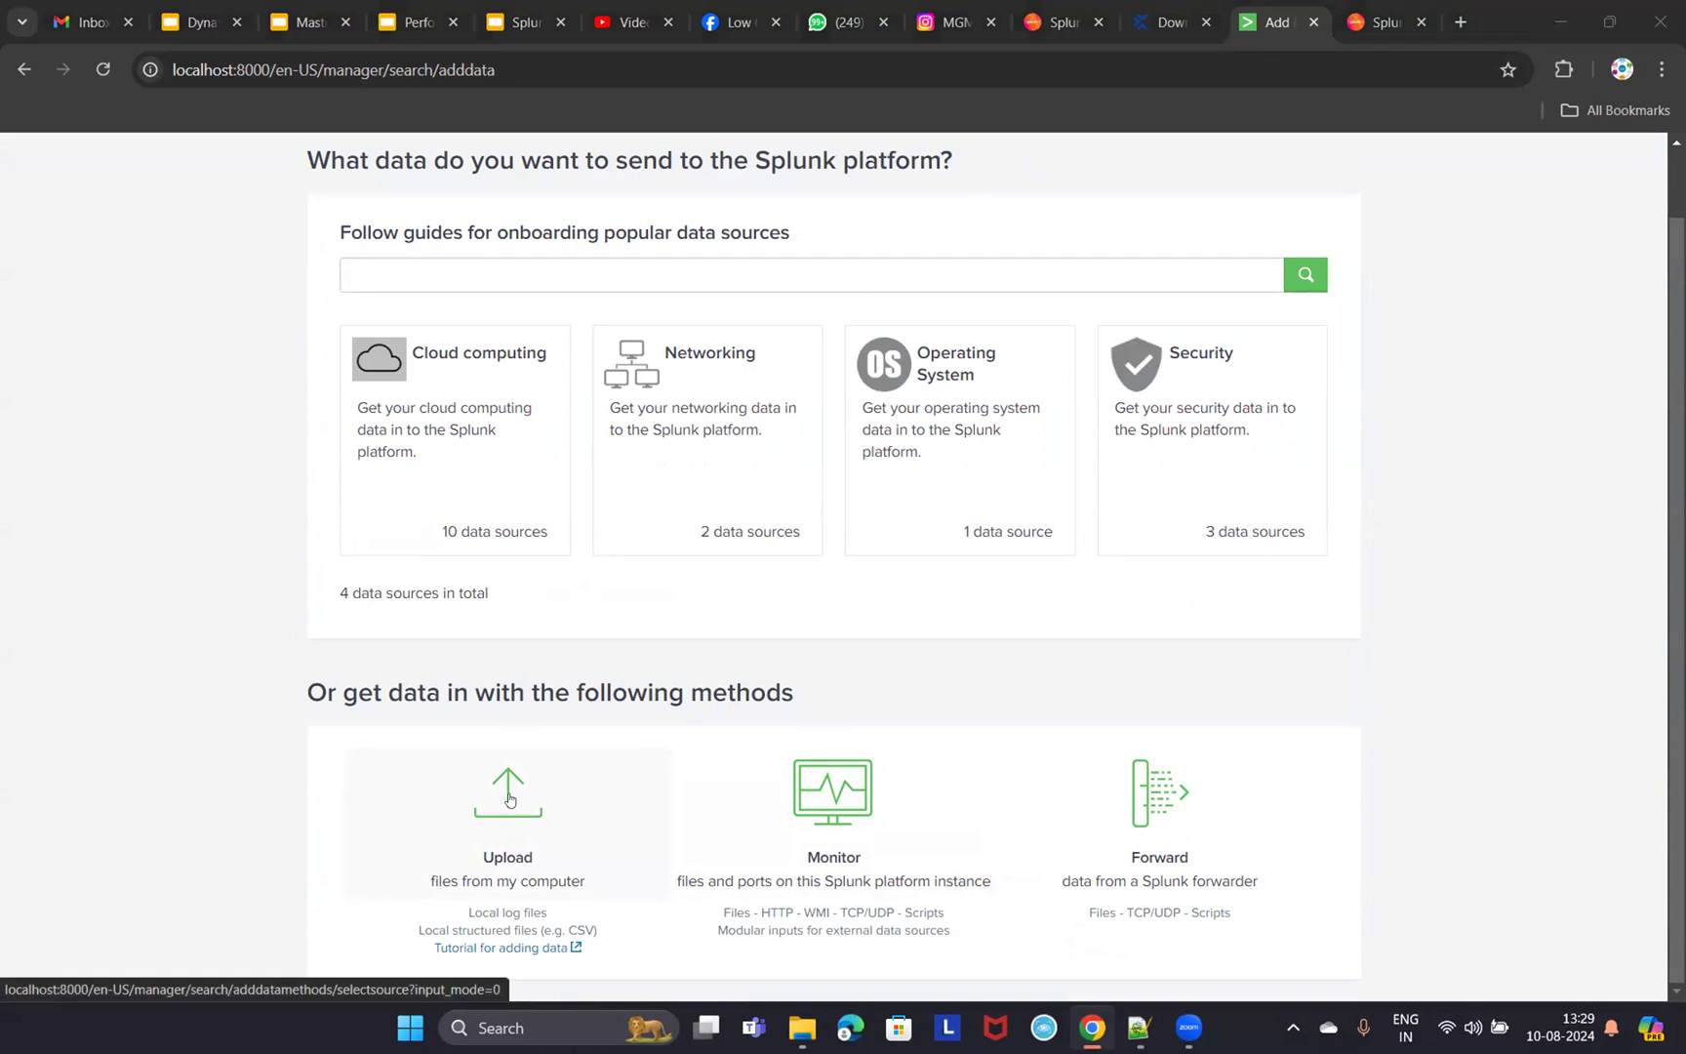
{"action": "left_click", "coordinate": [617, 863]}
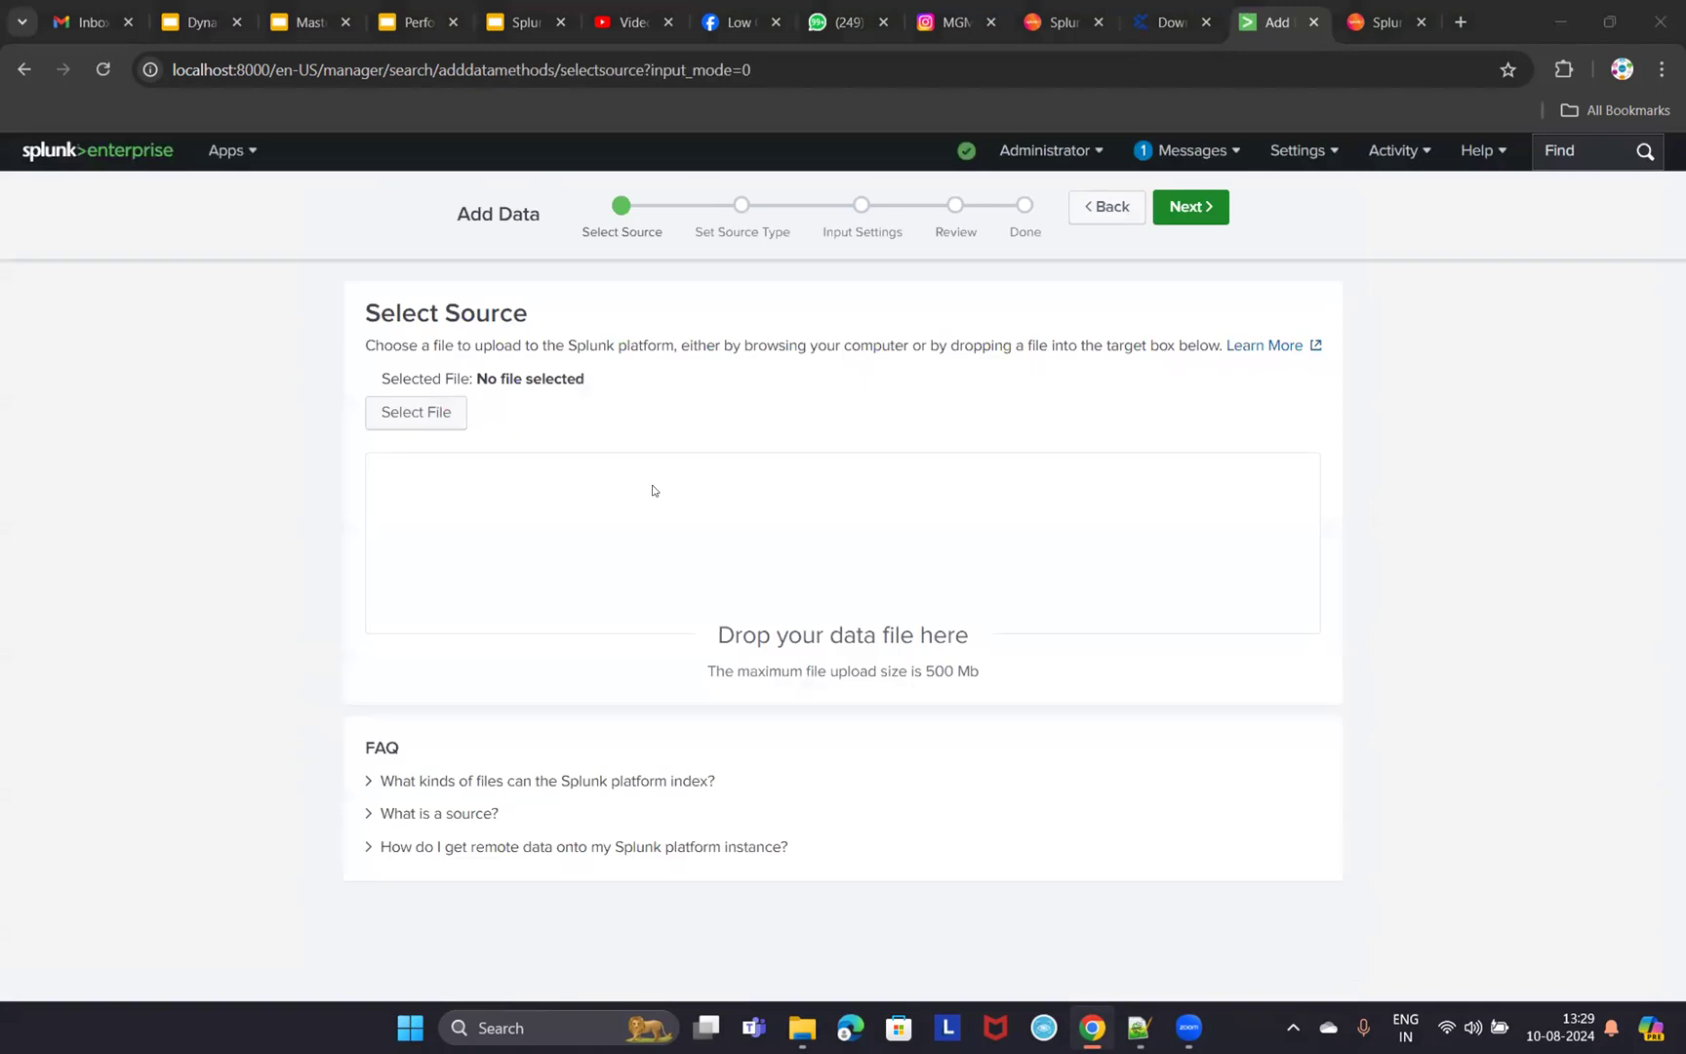
{"action": "left_click", "coordinate": [424, 414]}
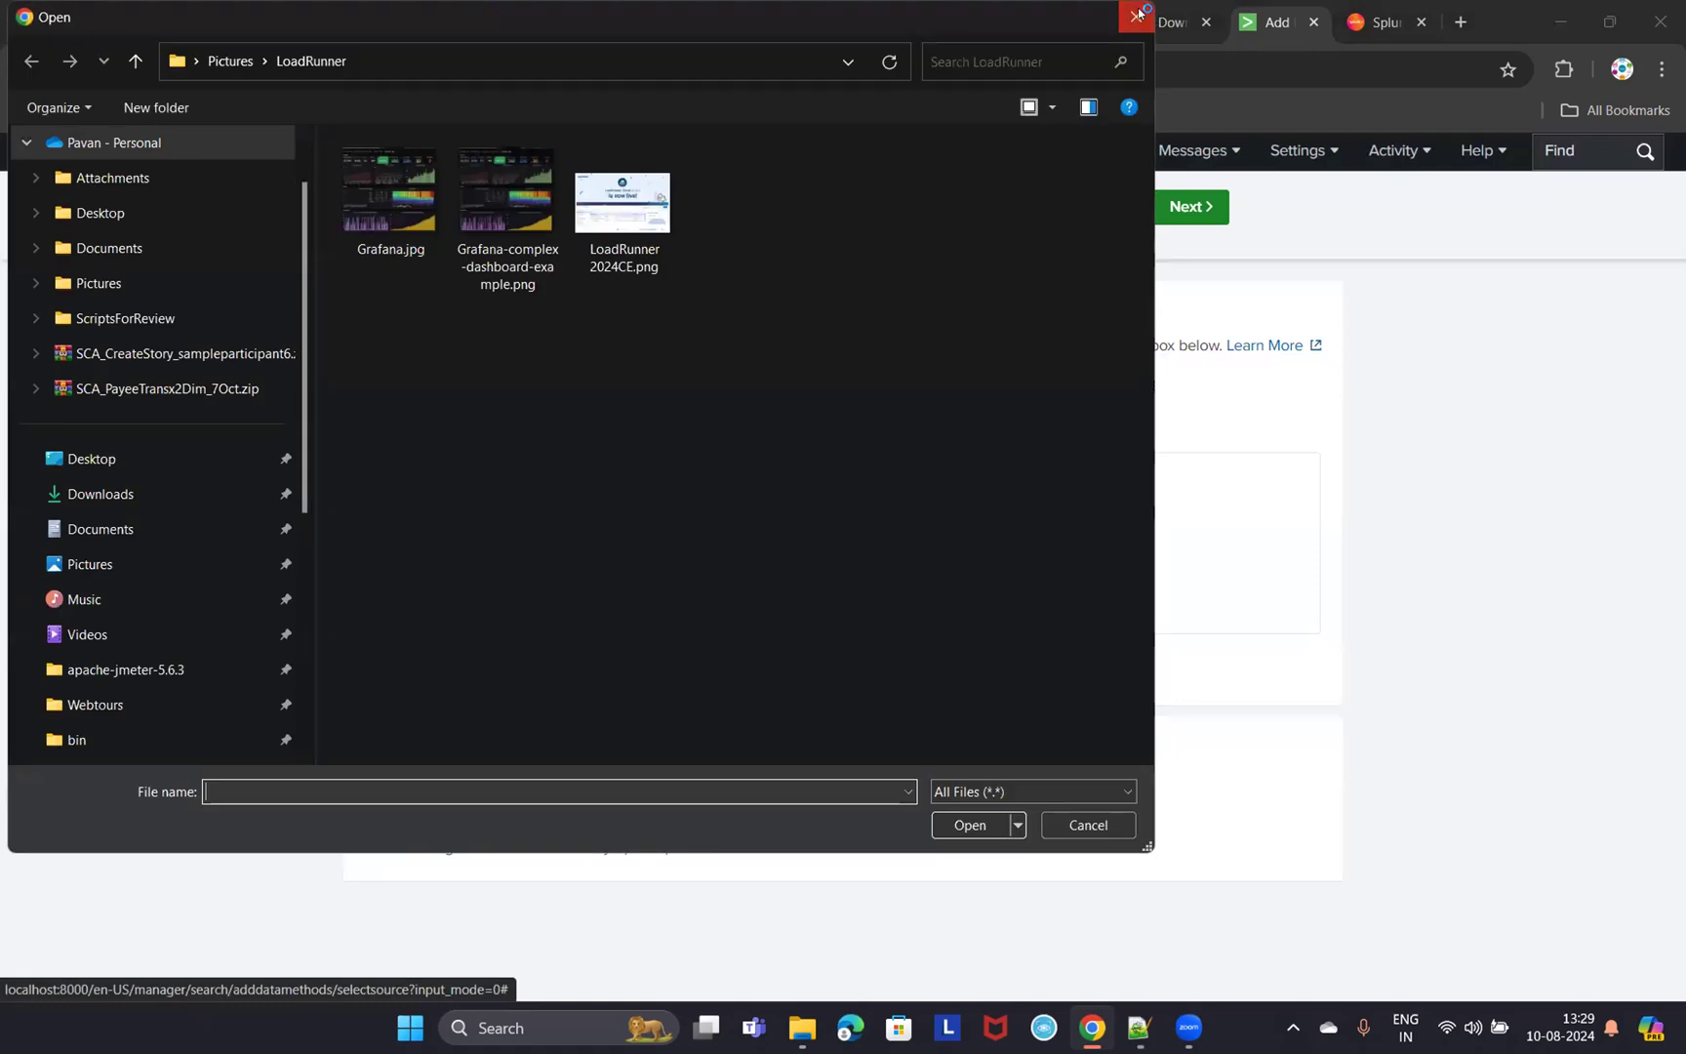
{"action": "left_click", "coordinate": [1138, 13]}
{"action": "key", "text": "Return"}
{"action": "left_click", "coordinate": [1138, 13]}
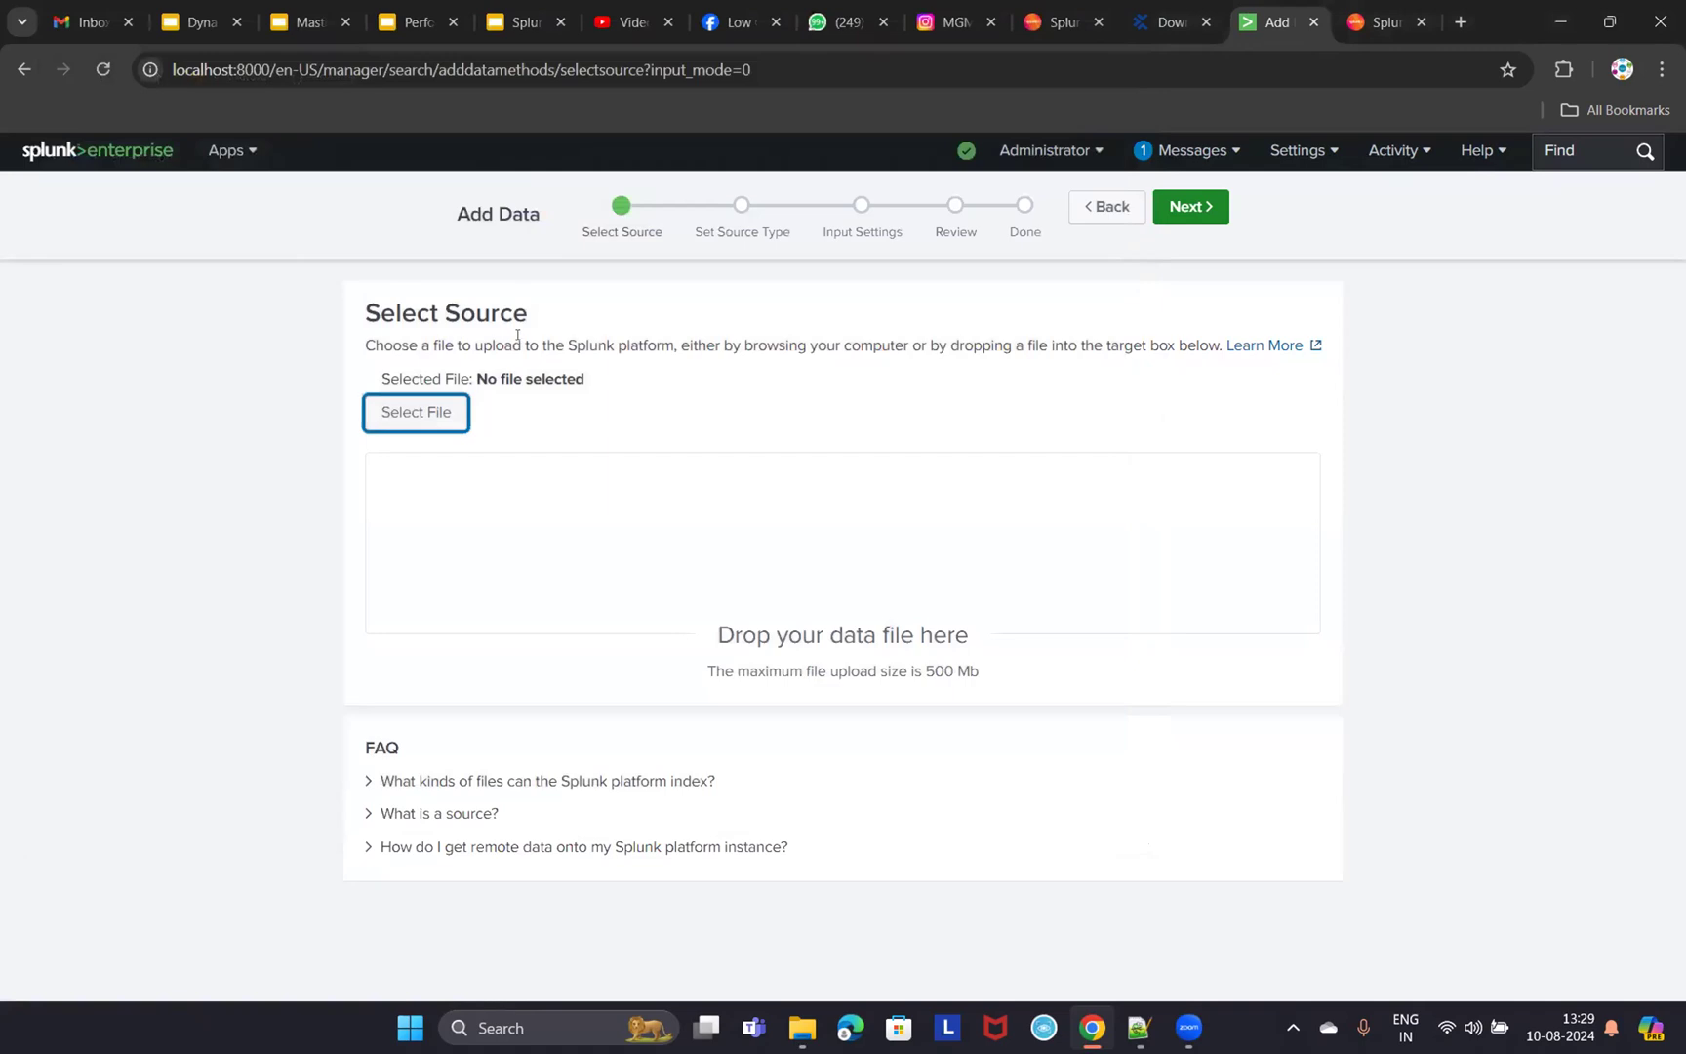
- Go back to the input methods and choose Monitor with Files & Directories
{"action": "left_click", "coordinate": [24, 70]}
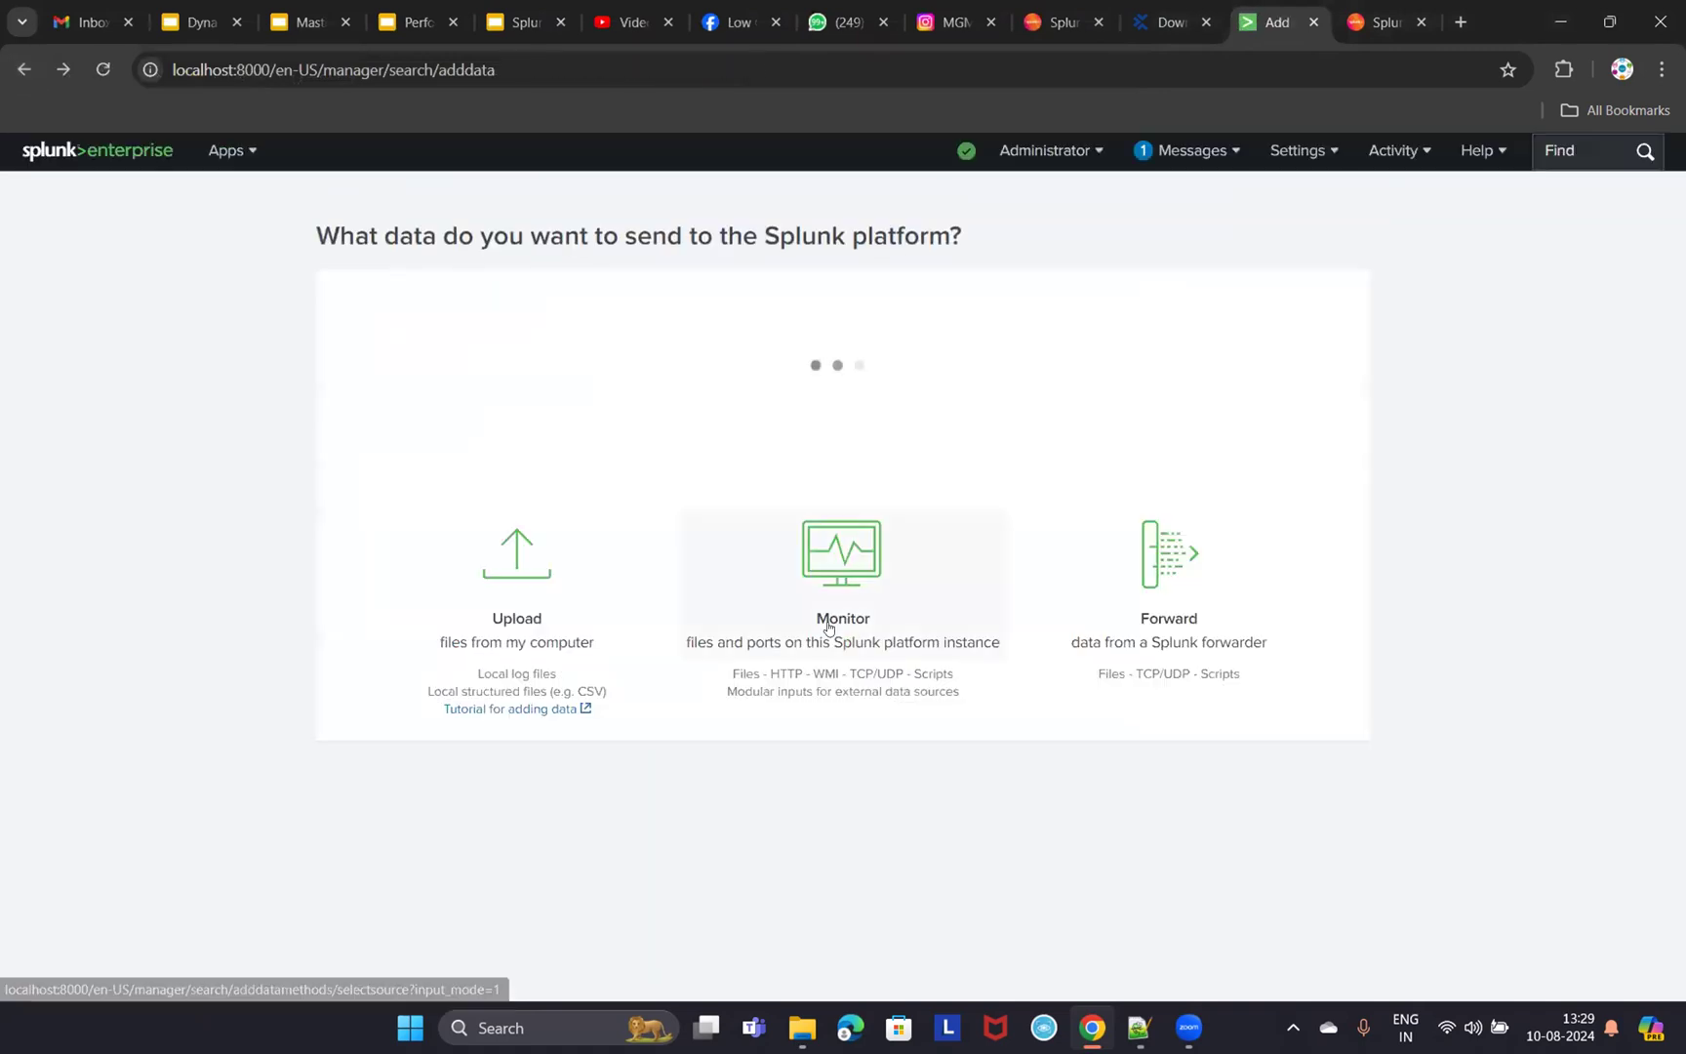
{"action": "scroll", "coordinate": [1006, 681], "scroll_direction": "down", "scroll_amount": 1}
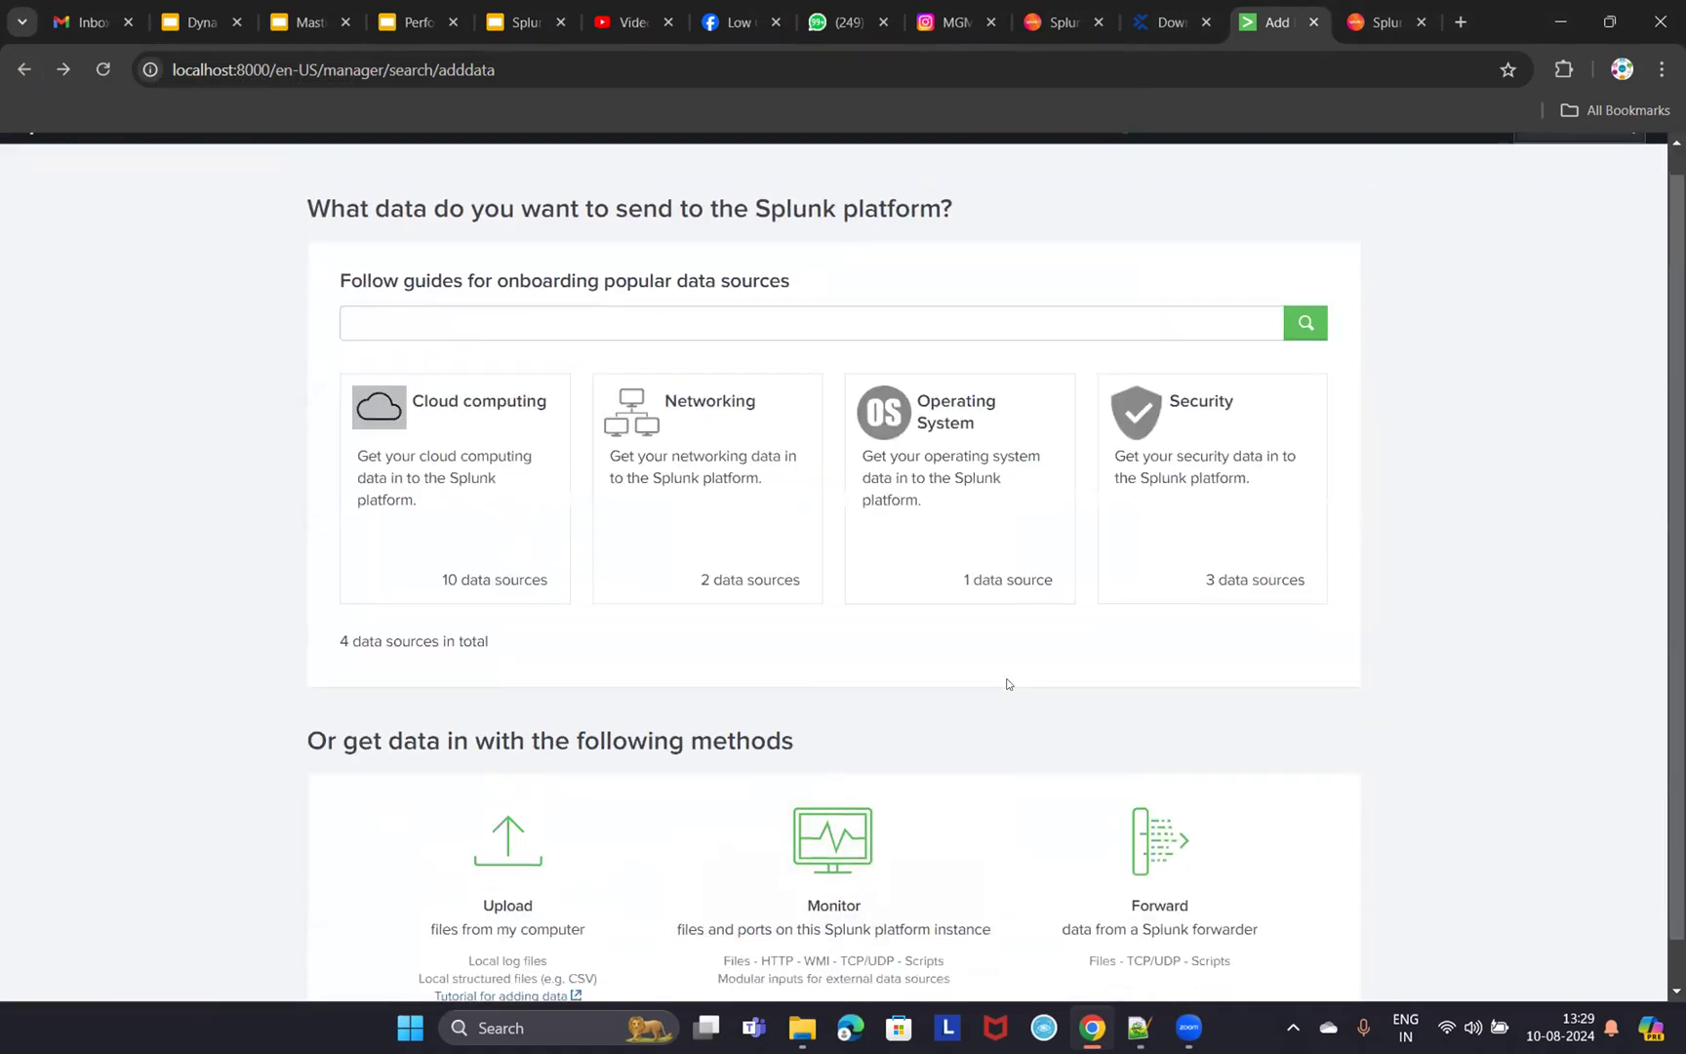
{"action": "left_click", "coordinate": [836, 801]}
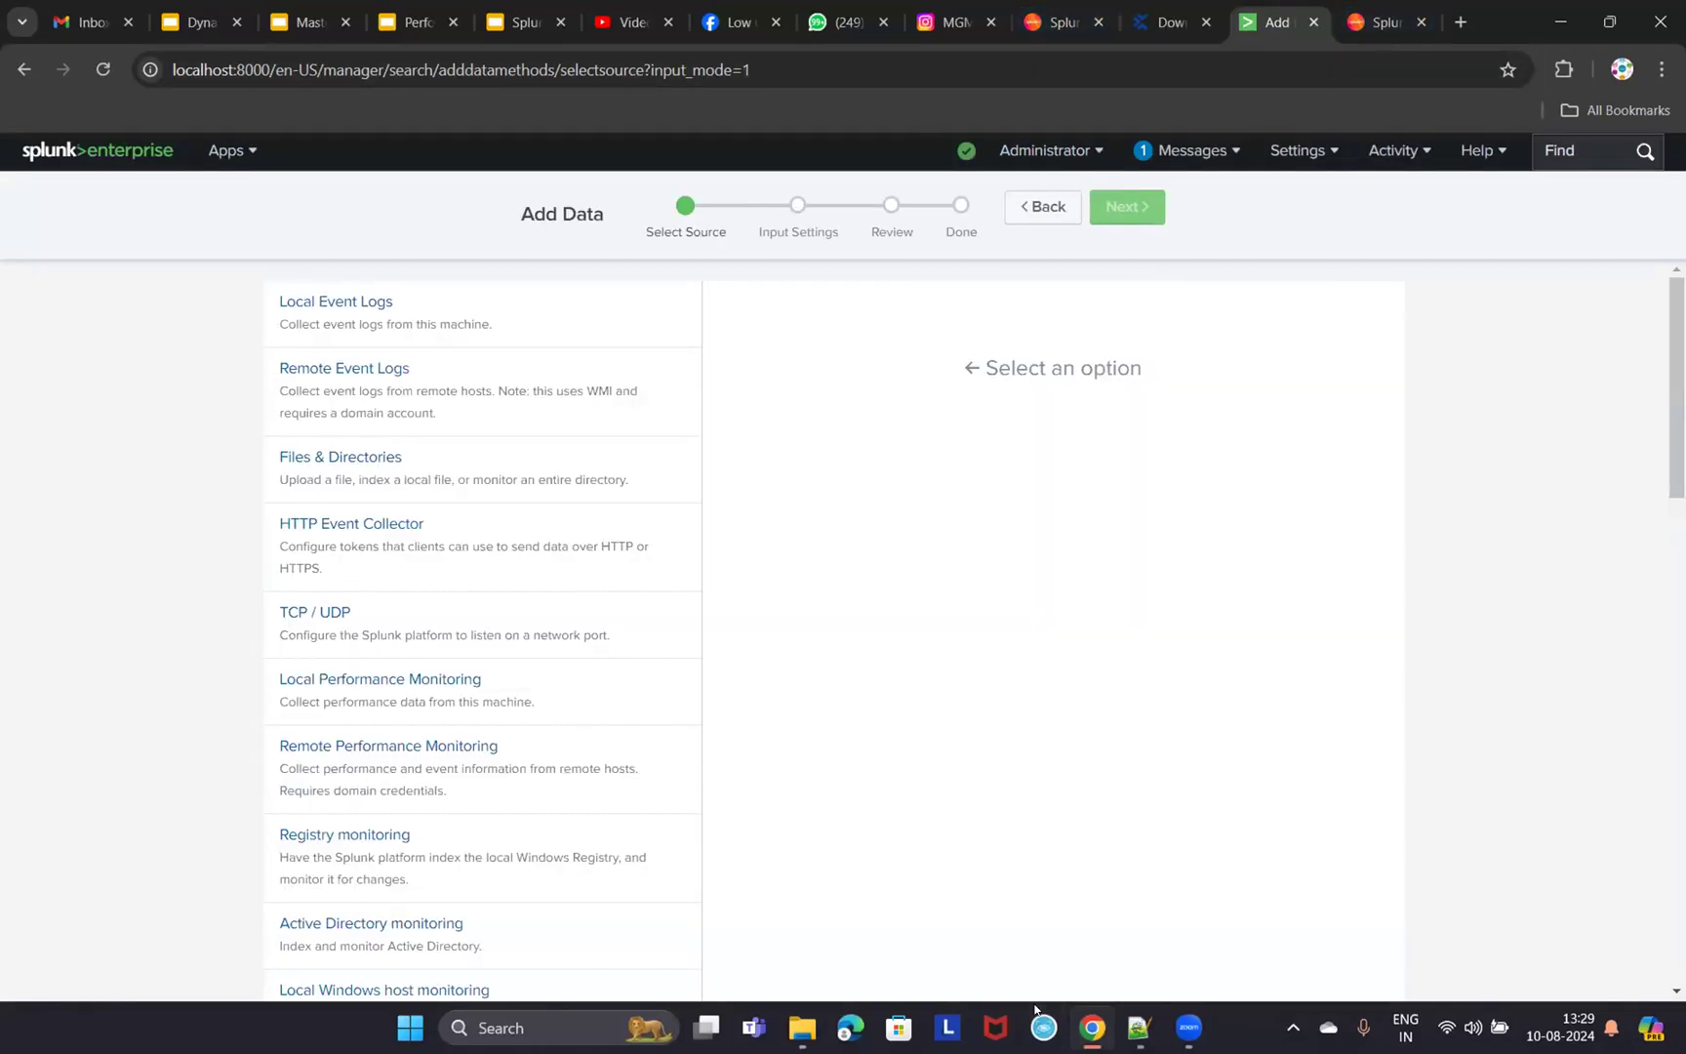
{"action": "left_click", "coordinate": [800, 1025]}
{"action": "left_click", "coordinate": [308, 468]}
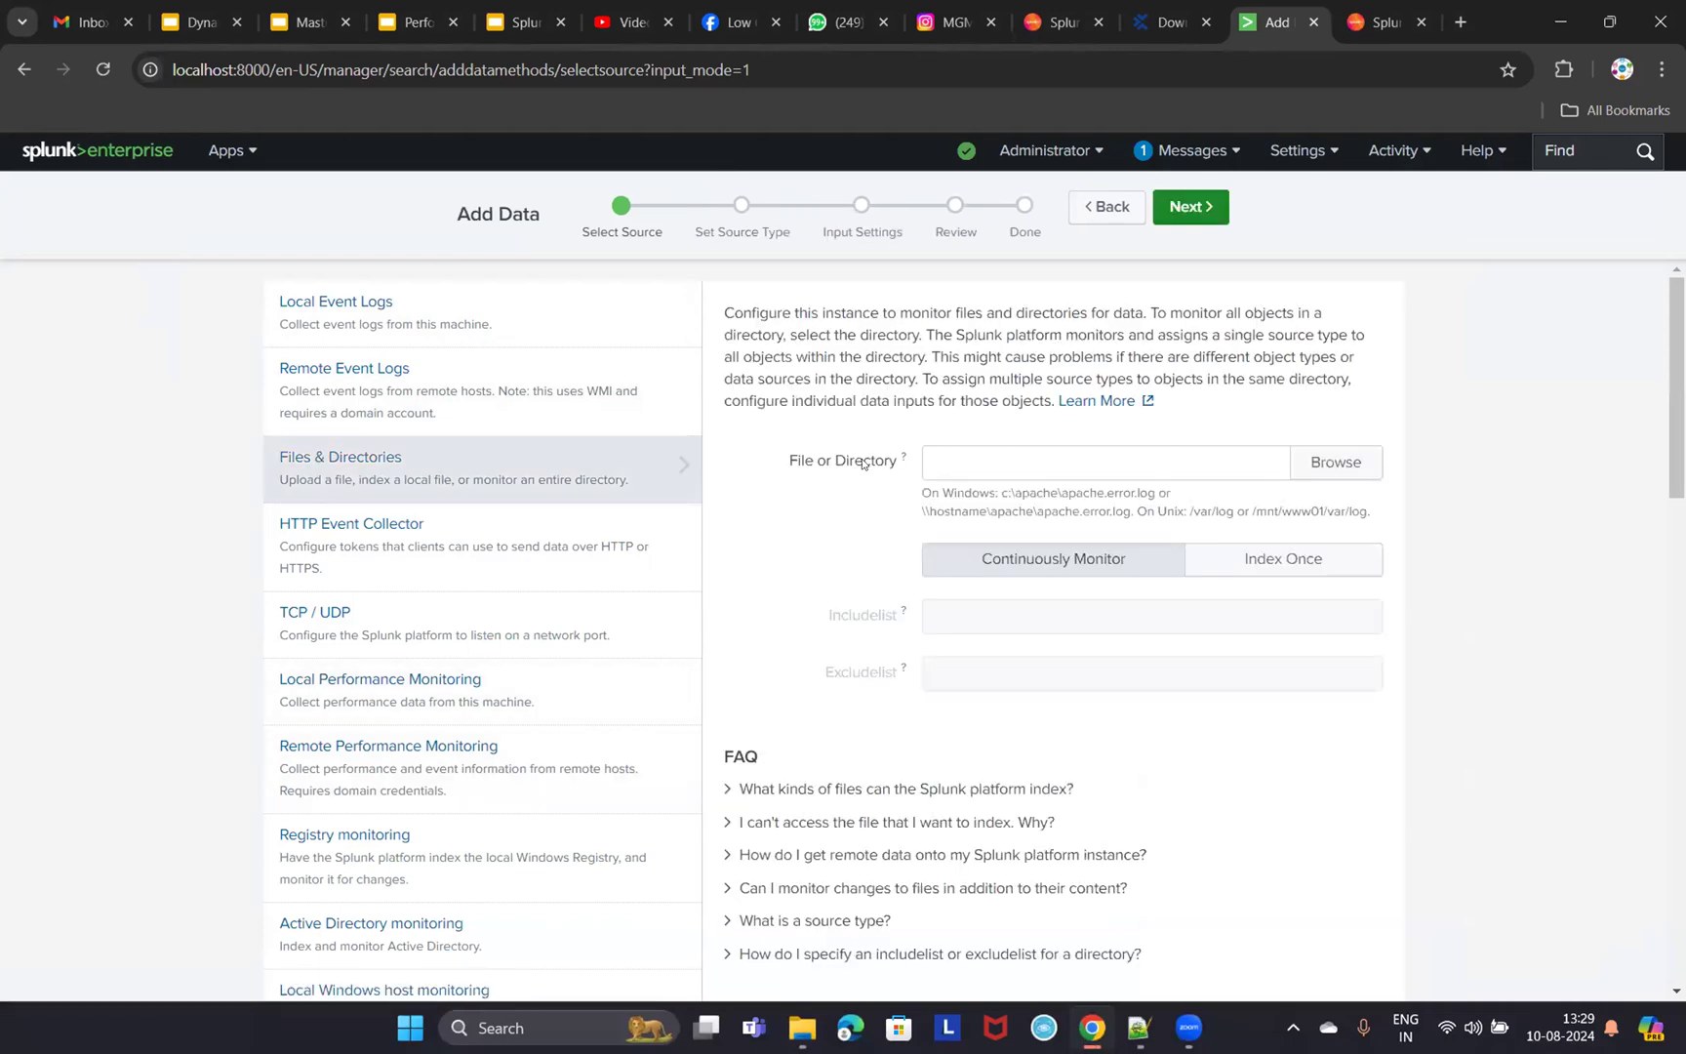
- Browse to D:\KonaKart\logs and select it as the monitored directory
{"action": "left_click", "coordinate": [1310, 465]}
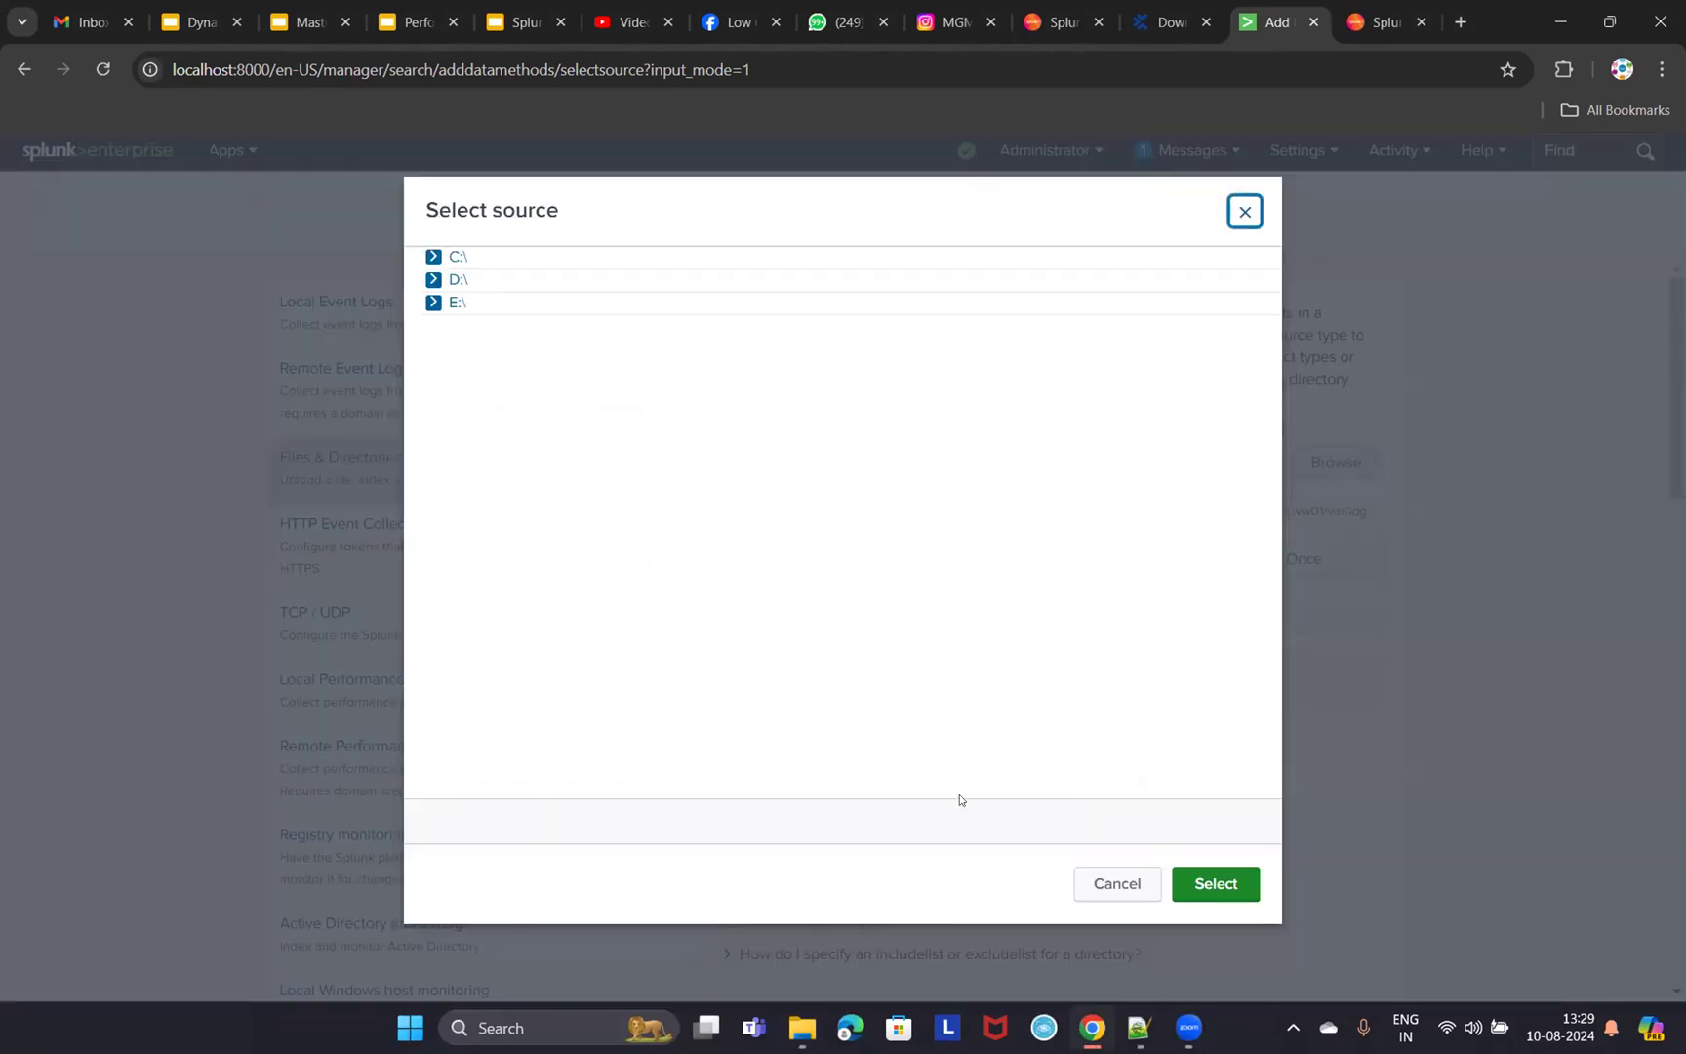
{"action": "left_click", "coordinate": [432, 280]}
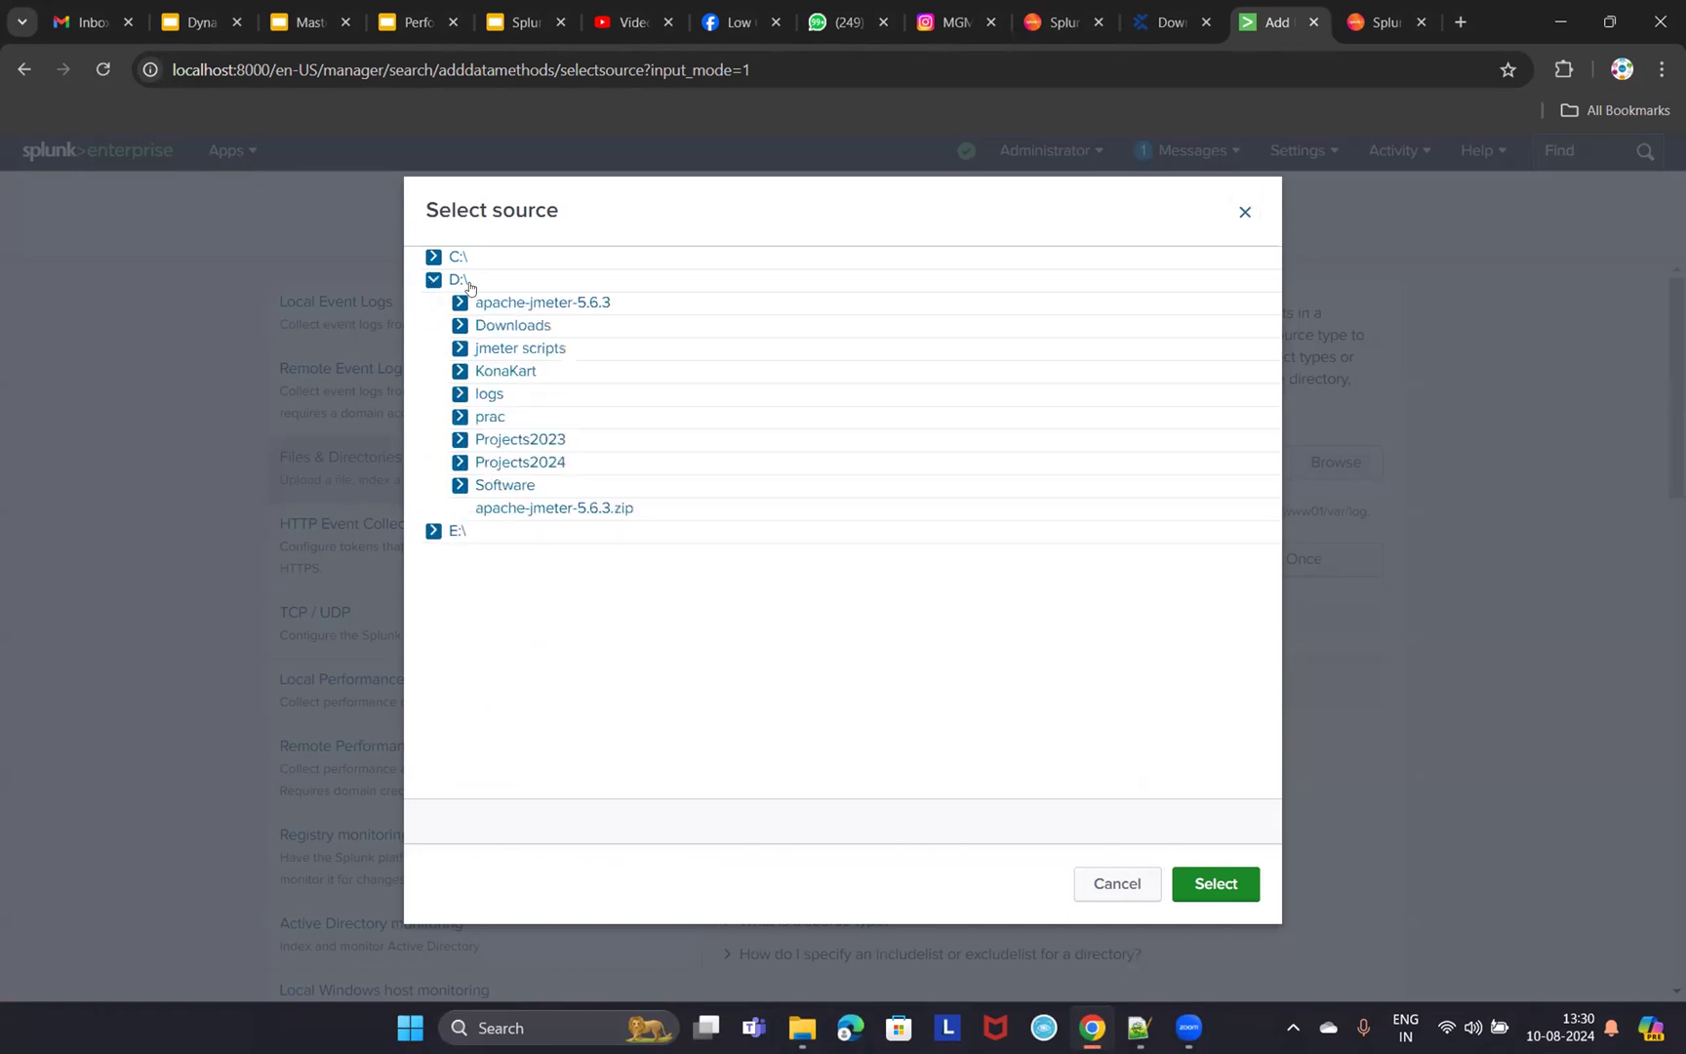
{"action": "left_click", "coordinate": [459, 371]}
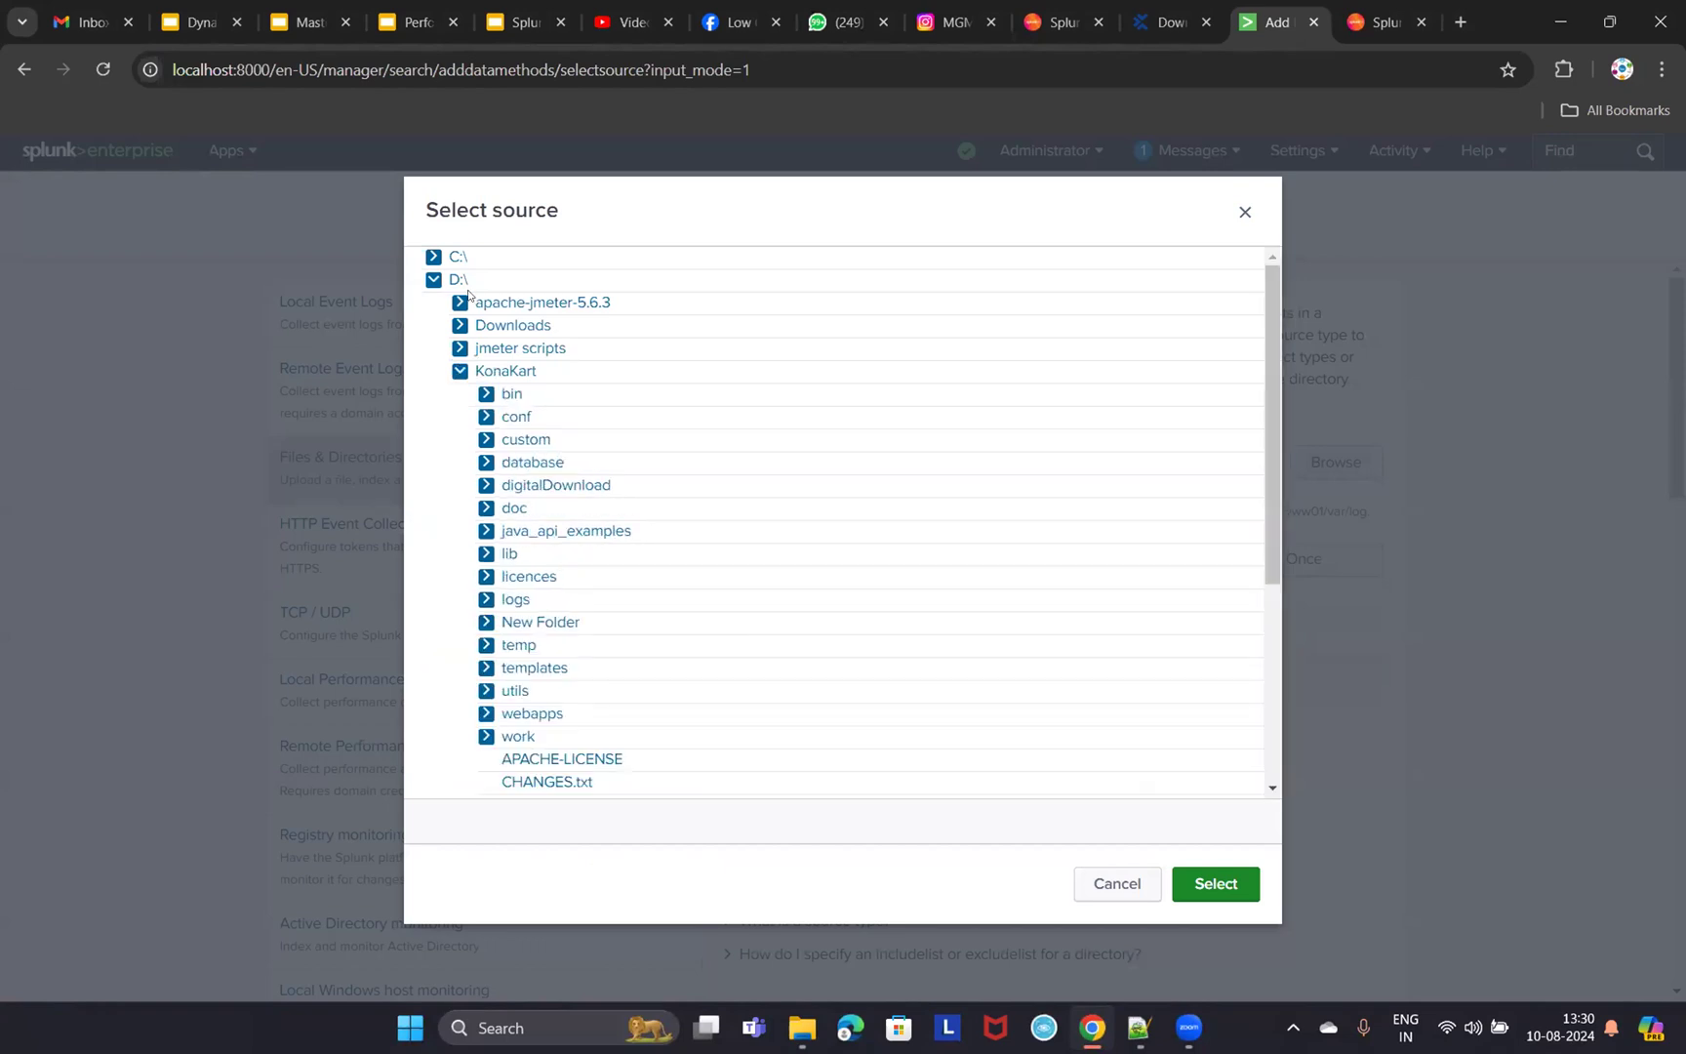
{"action": "left_click", "coordinate": [516, 601]}
{"action": "left_click", "coordinate": [1212, 884]}
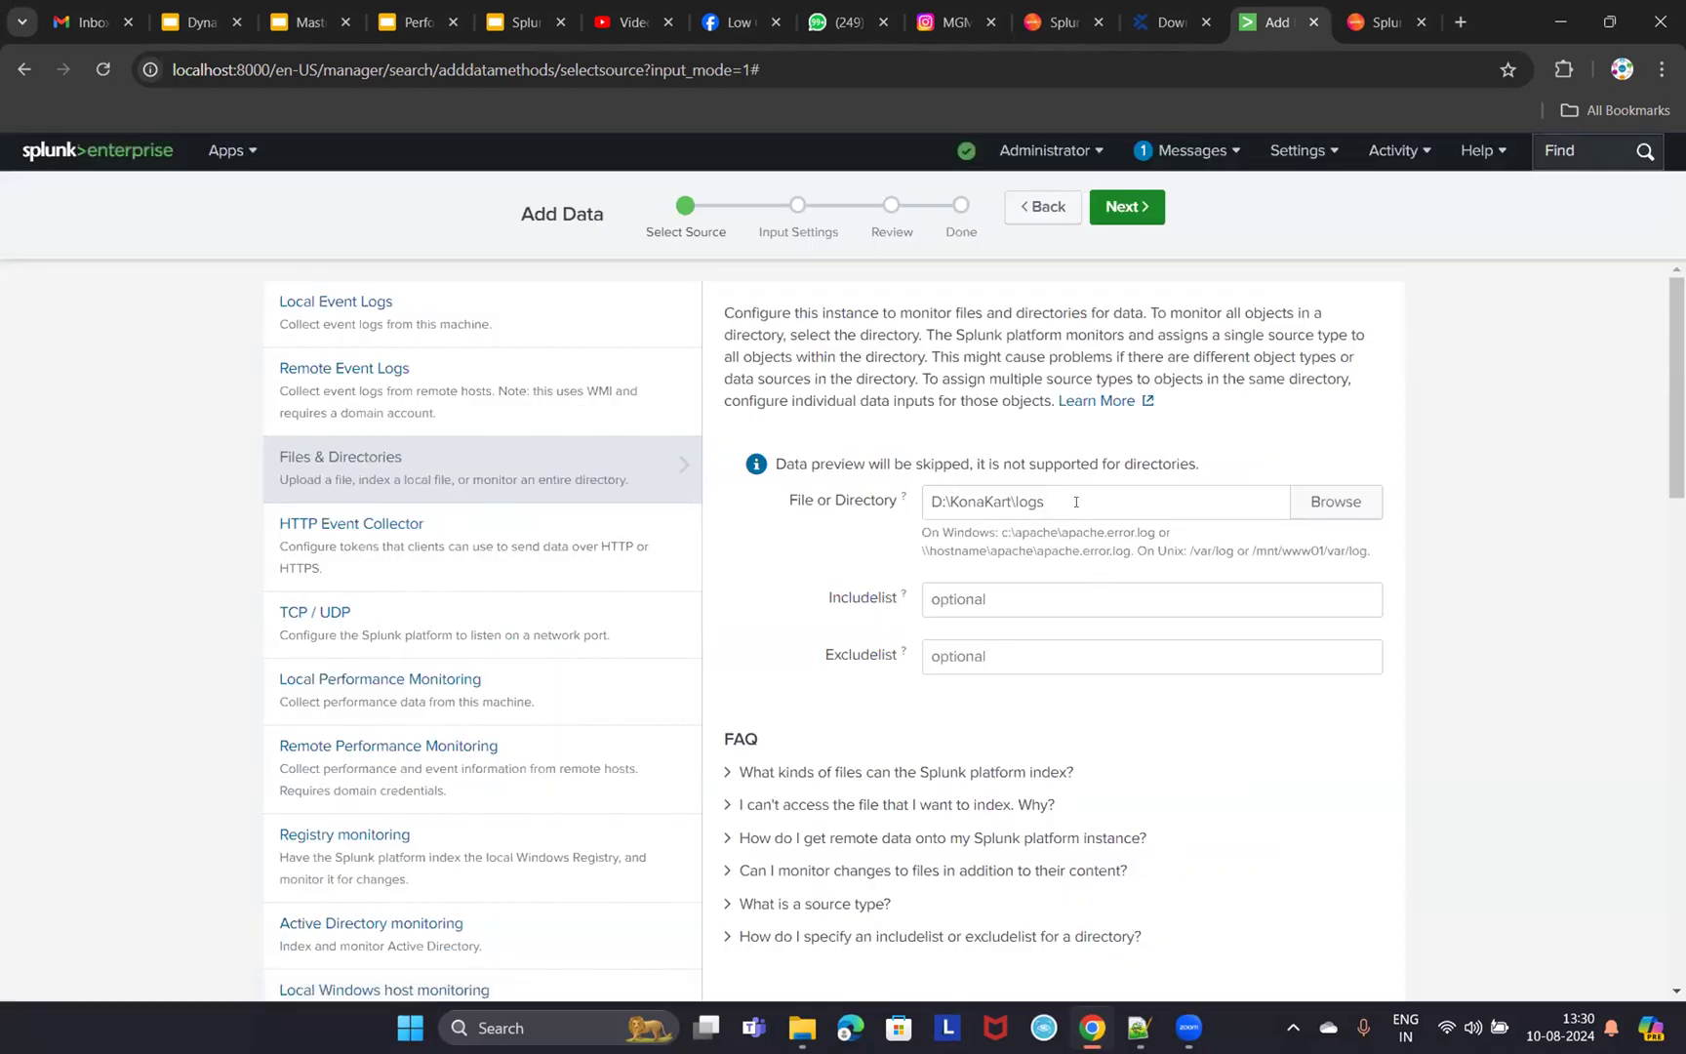
{"action": "left_click_drag", "start_coordinate": [1076, 501], "coordinate": [939, 512]}
{"action": "scroll", "coordinate": [1280, 571], "scroll_direction": "down", "scroll_amount": 4}
{"action": "scroll", "coordinate": [1259, 580], "scroll_direction": "up", "scroll_amount": 4}
- Click Next on D:\KonaKart\logs and examine the 'Input with the same name already exists' error
{"action": "left_click", "coordinate": [1132, 208]}
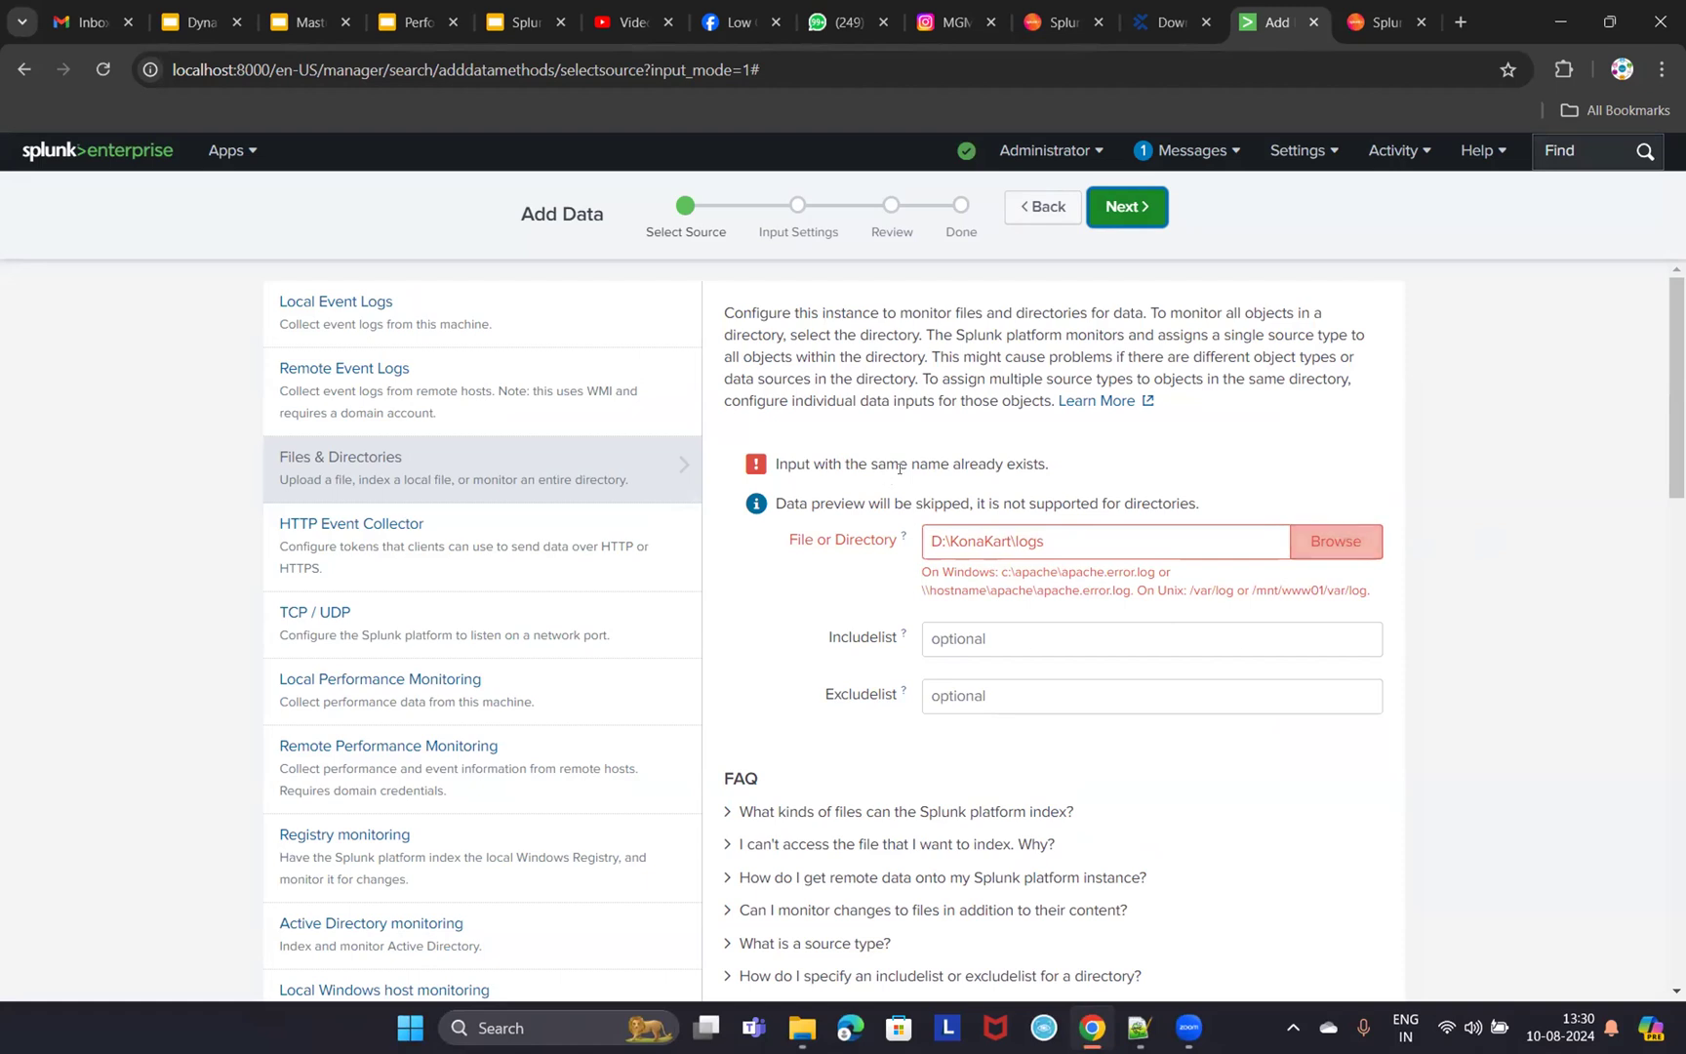
{"action": "left_click_drag", "start_coordinate": [1061, 467], "coordinate": [766, 472]}
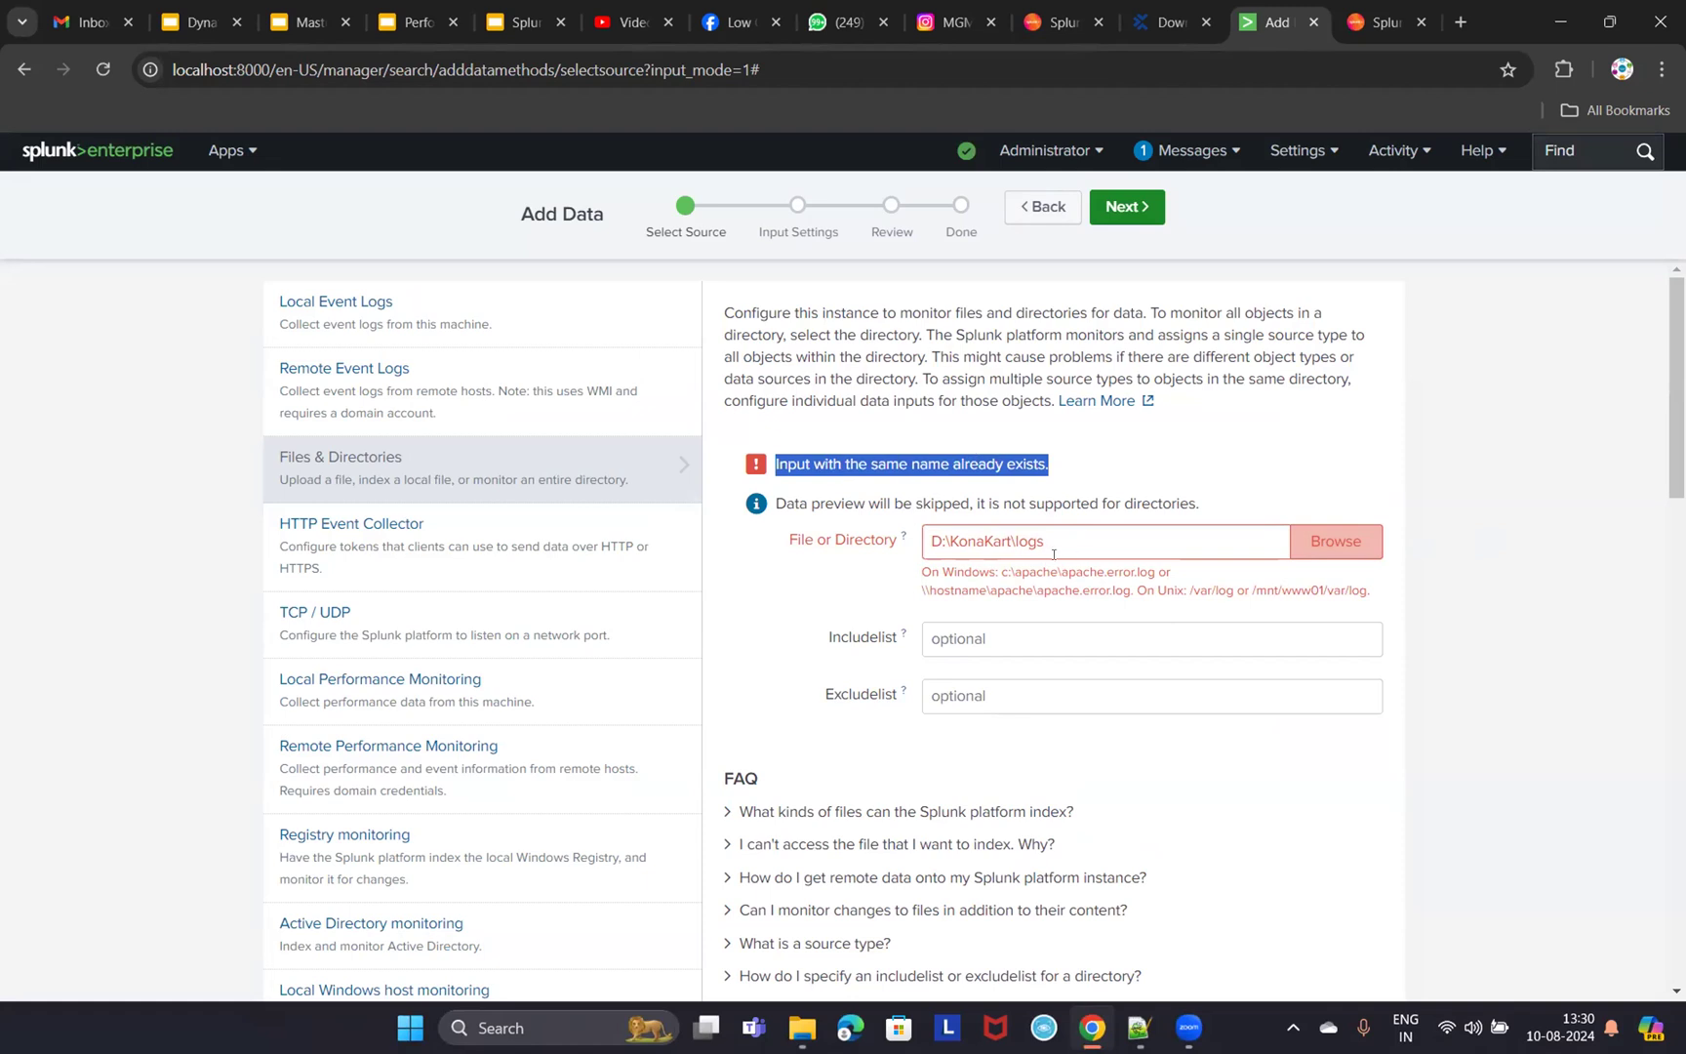
{"action": "left_click_drag", "start_coordinate": [1056, 542], "coordinate": [873, 547]}
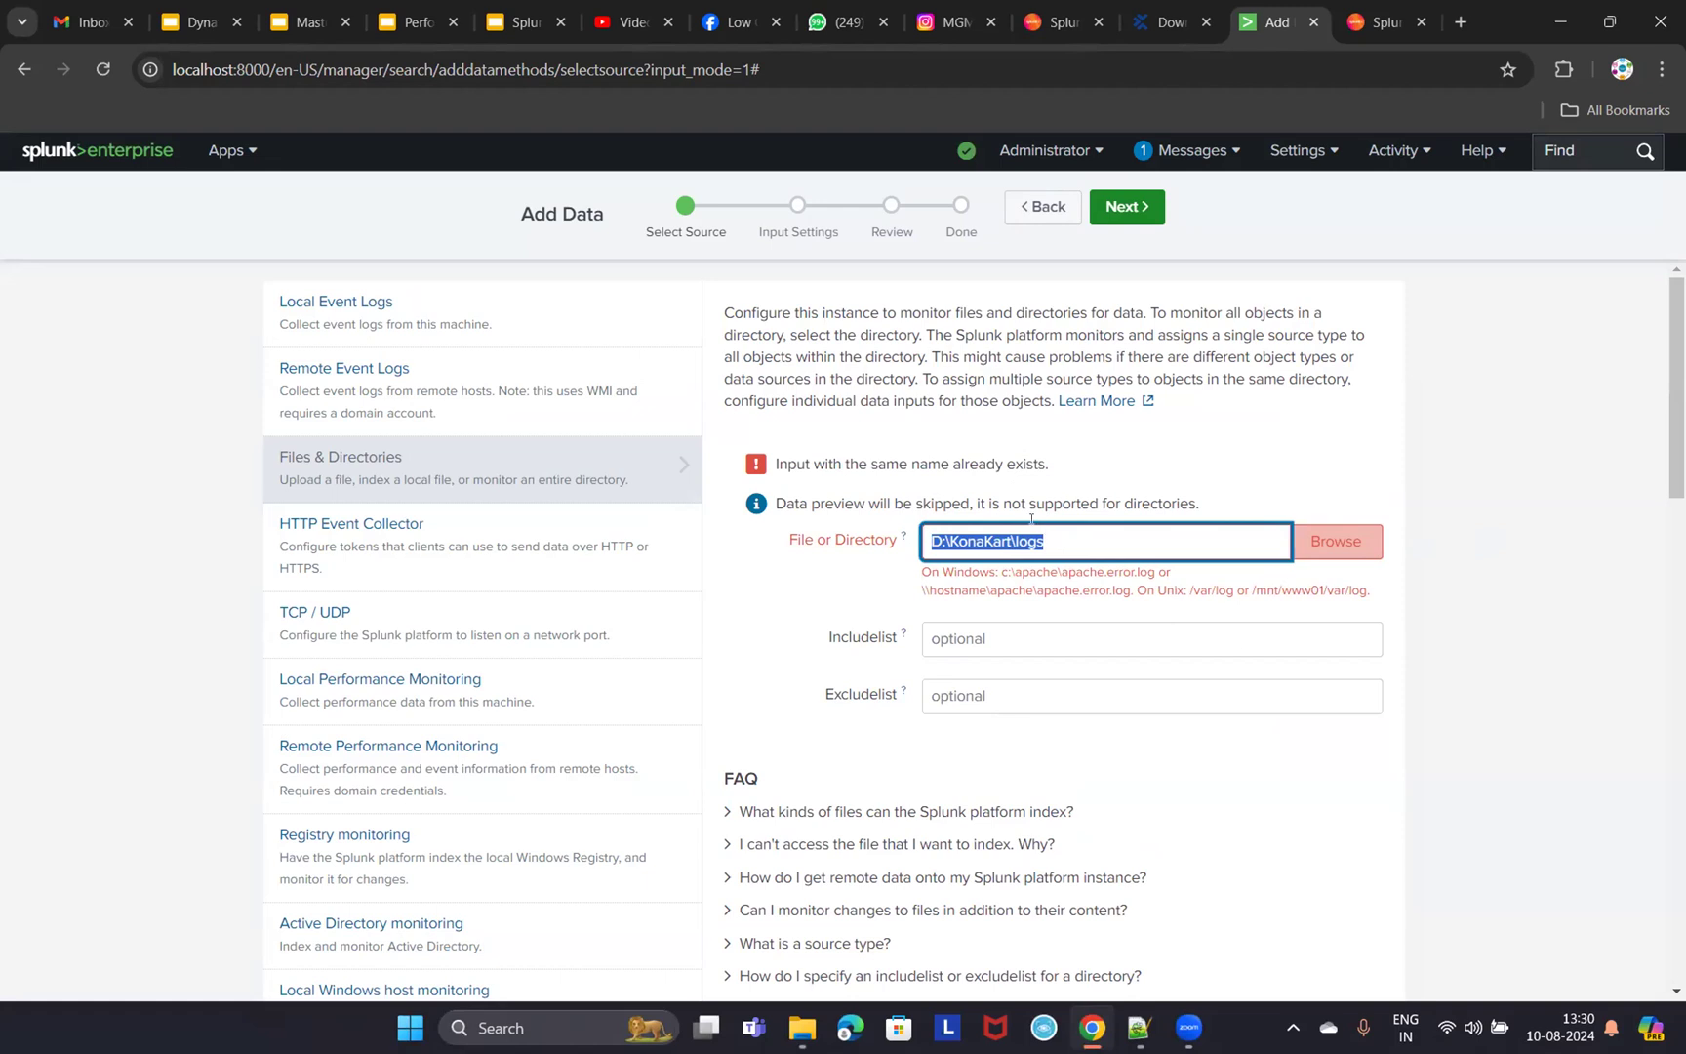
{"action": "left_click_drag", "start_coordinate": [1051, 465], "coordinate": [855, 462]}
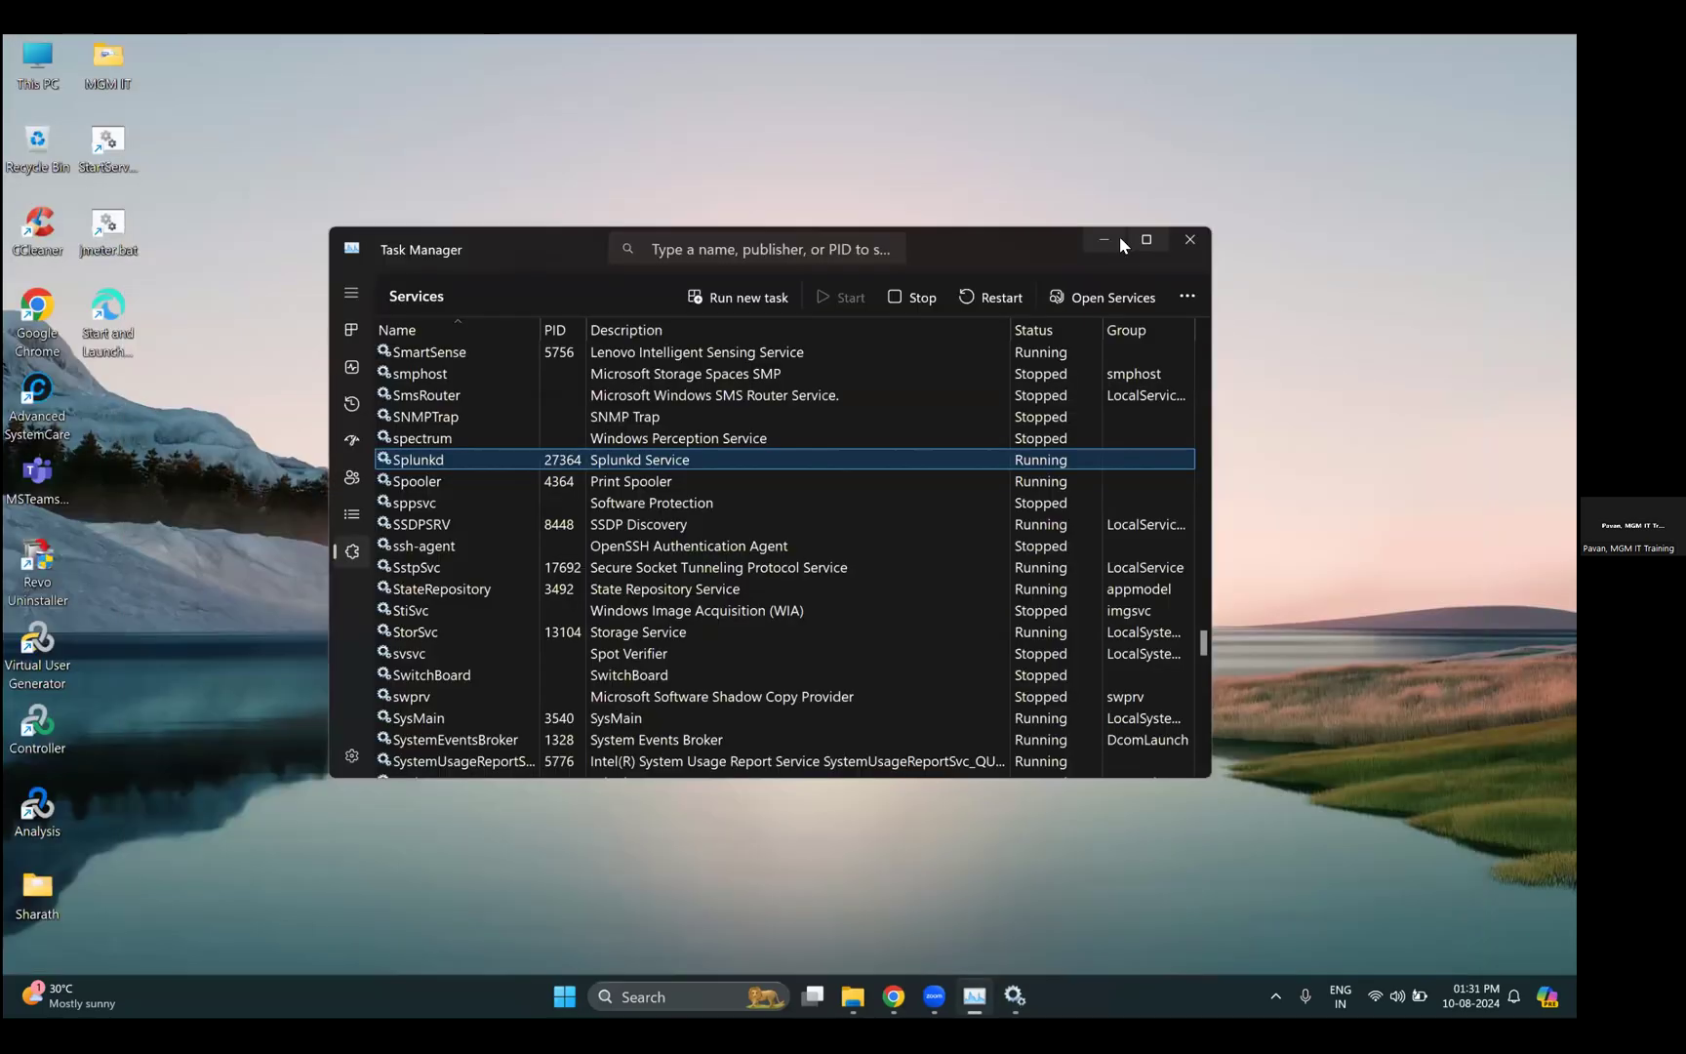
- Bring Services back, find MySQL80 by typing 'my', and start the service
{"action": "left_click", "coordinate": [1120, 237]}
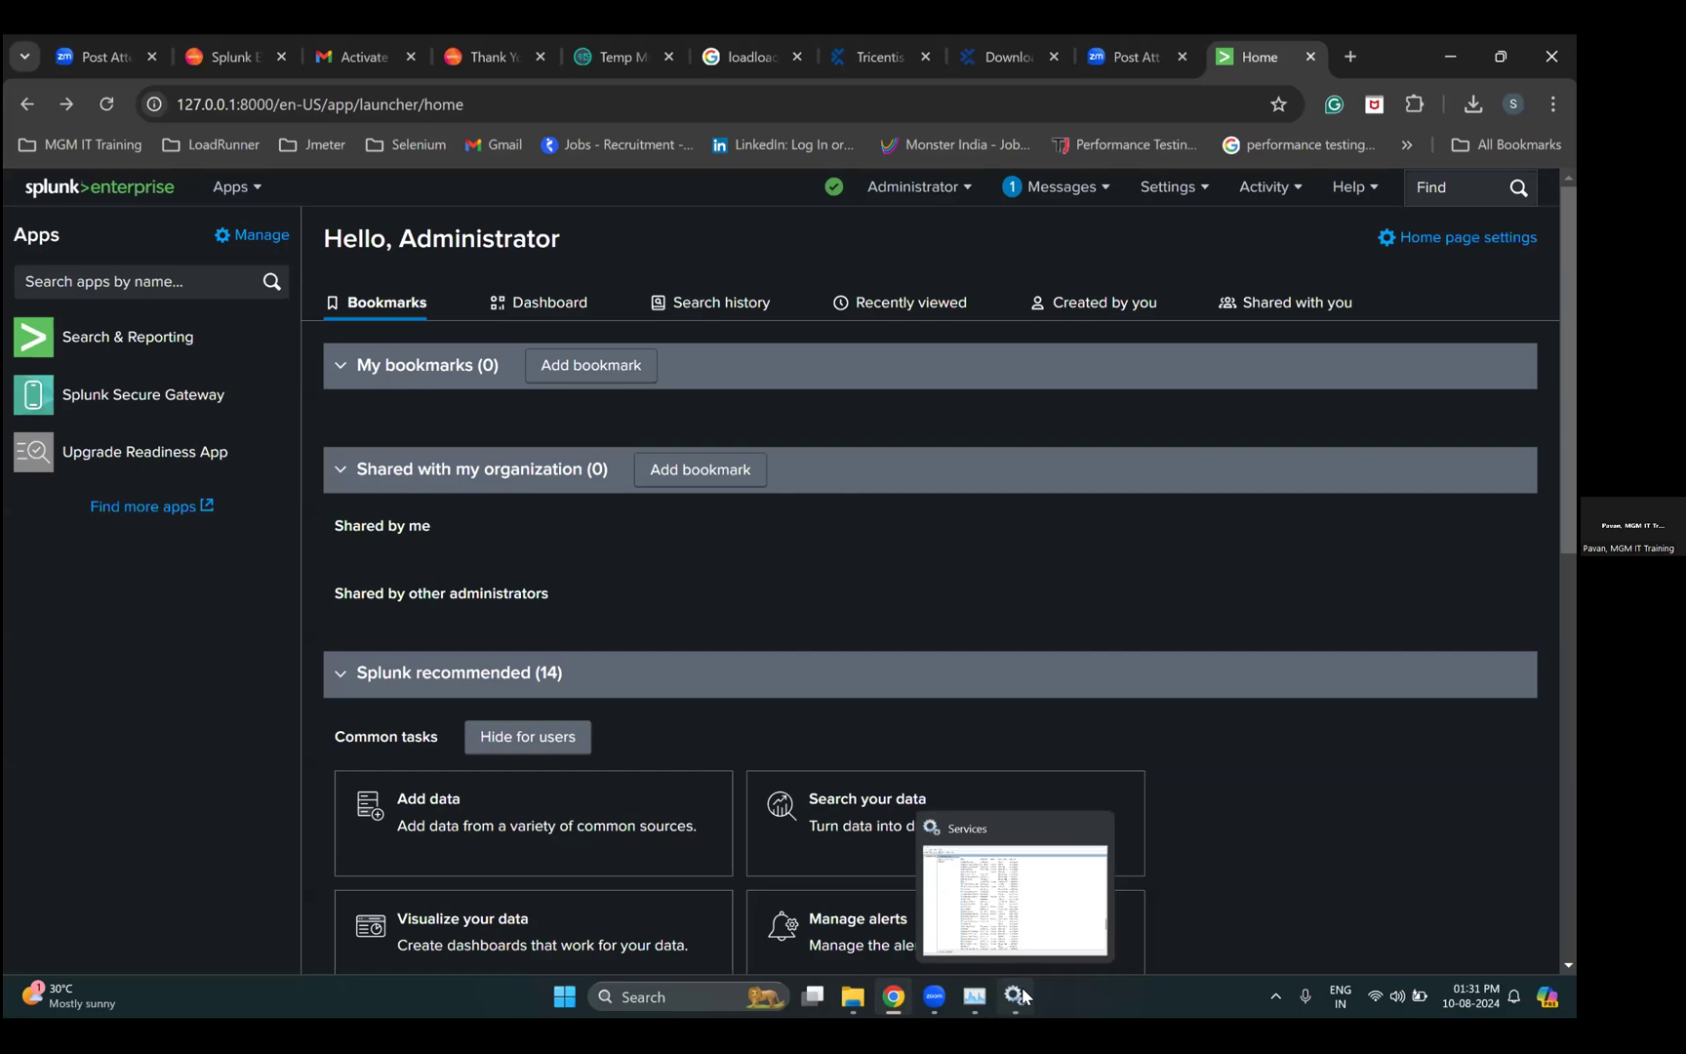
{"action": "left_click", "coordinate": [1015, 996]}
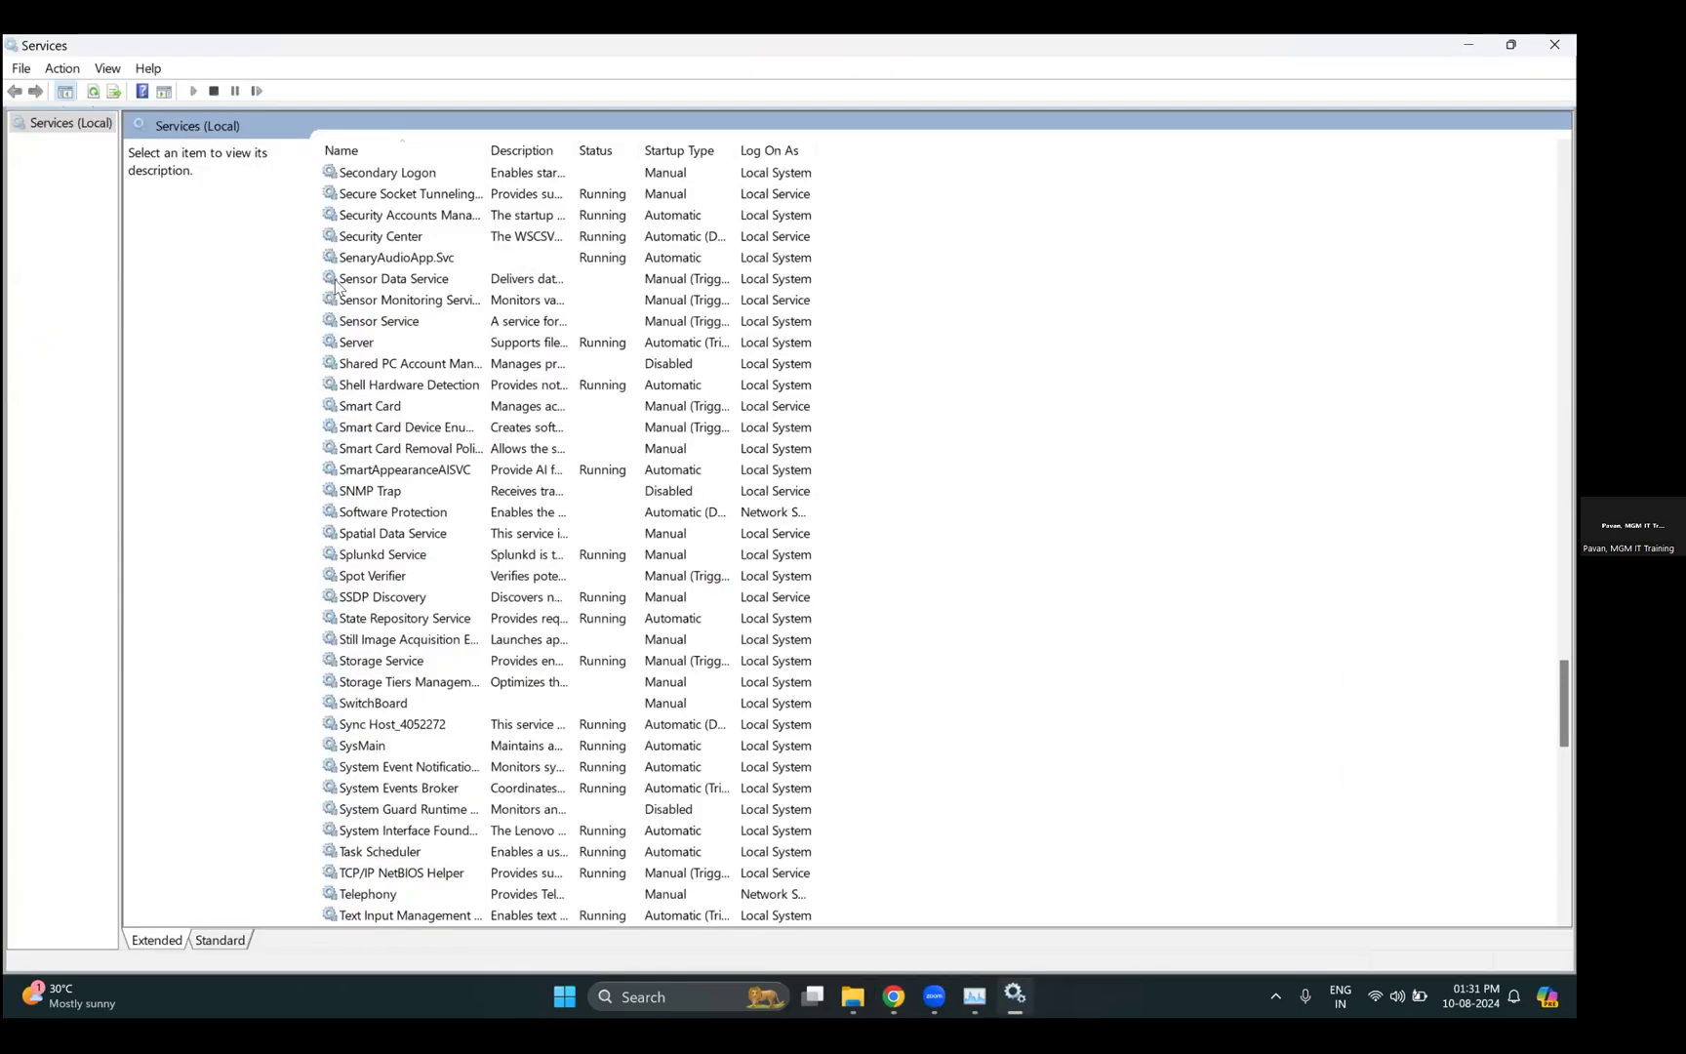
{"action": "left_click", "coordinate": [404, 457]}
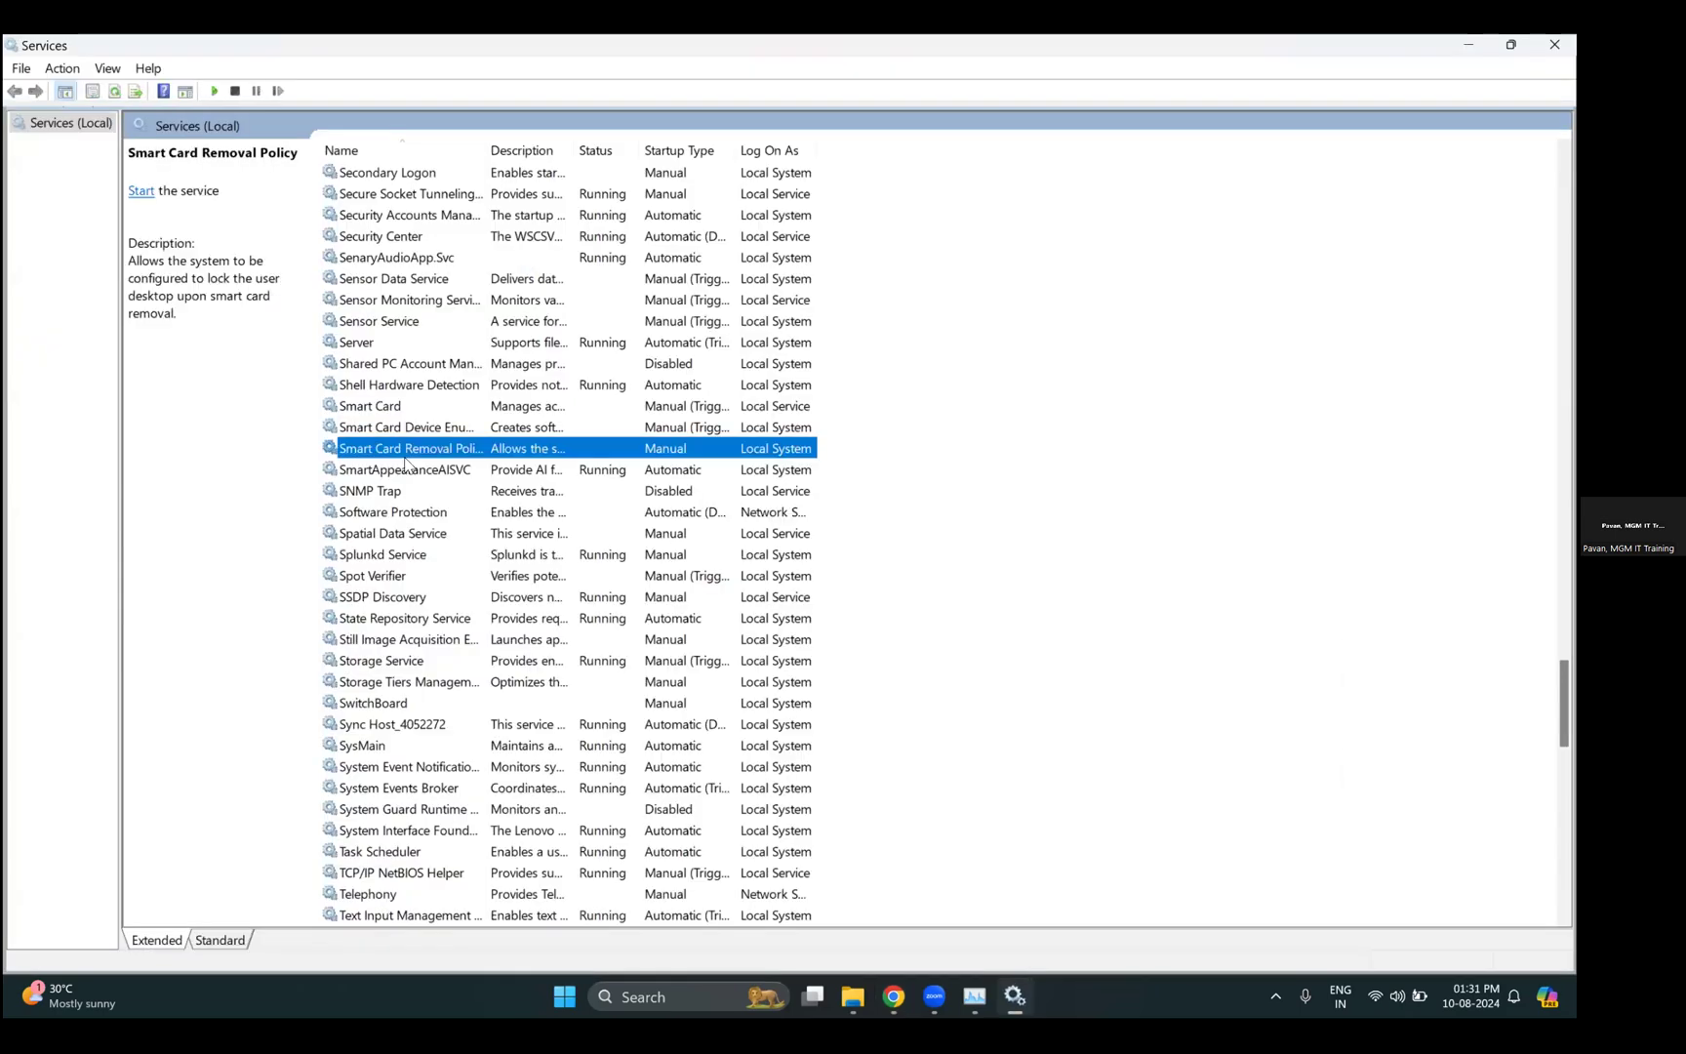
{"action": "type", "text": "my"}
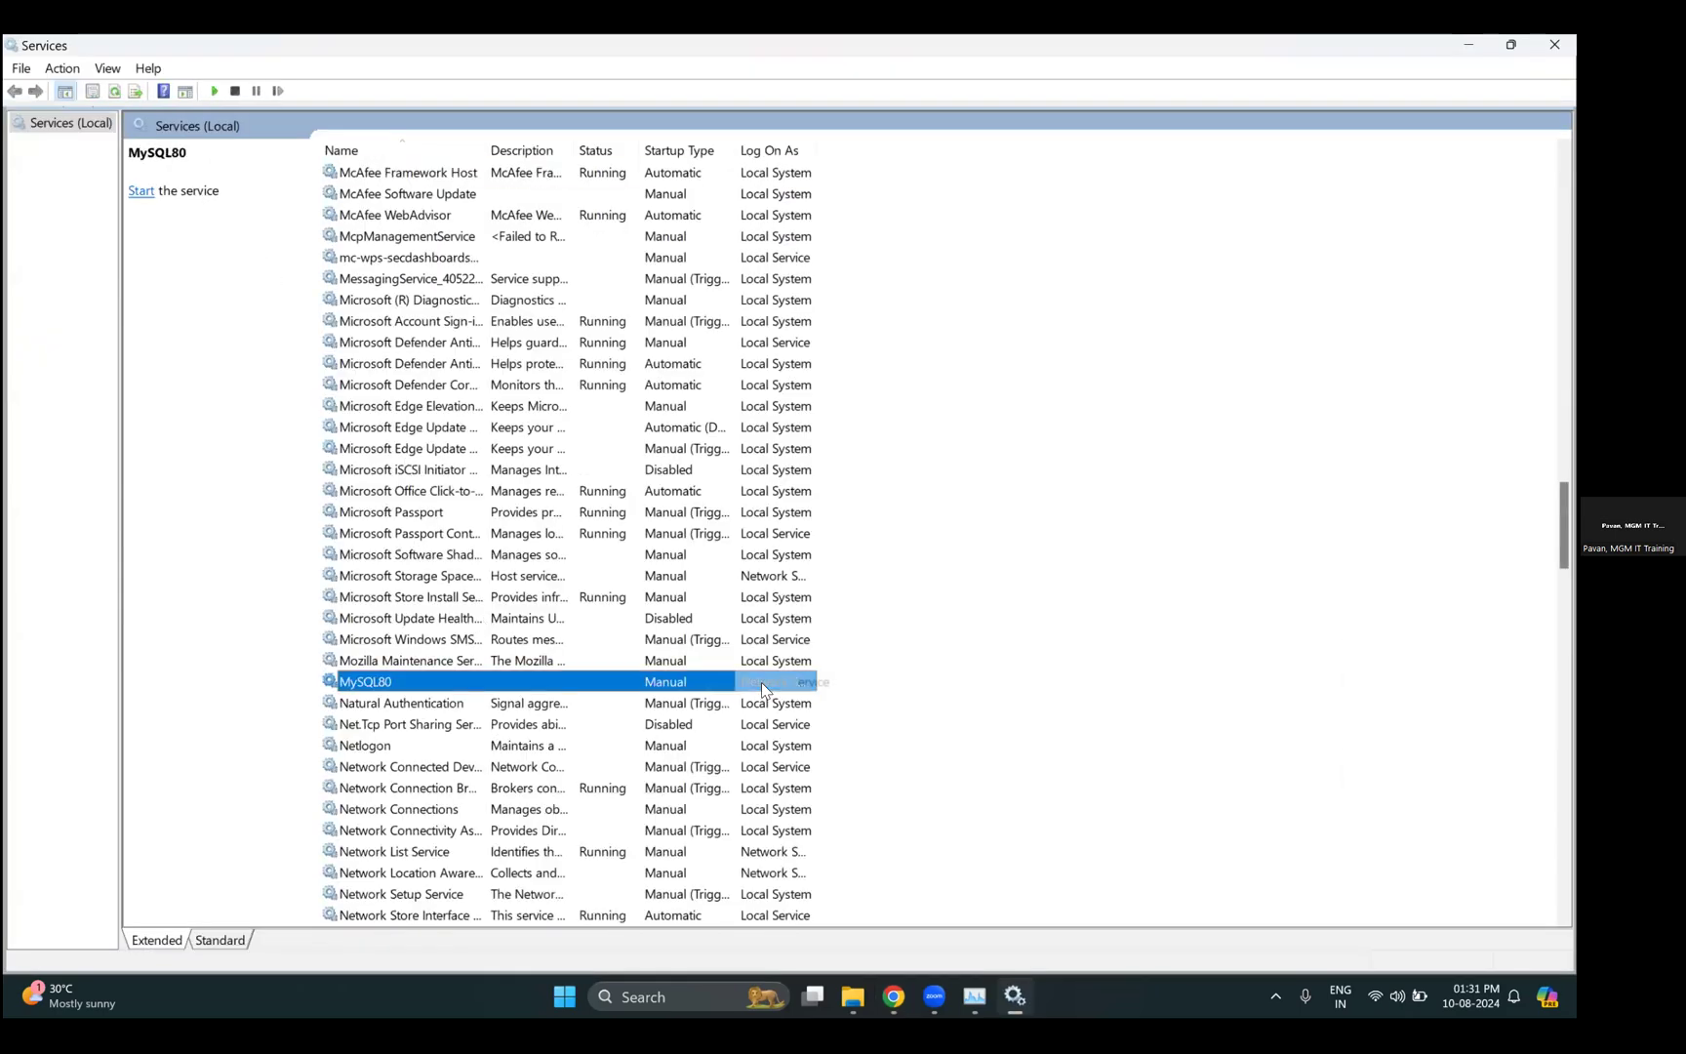
{"action": "right_click", "coordinate": [680, 683]}
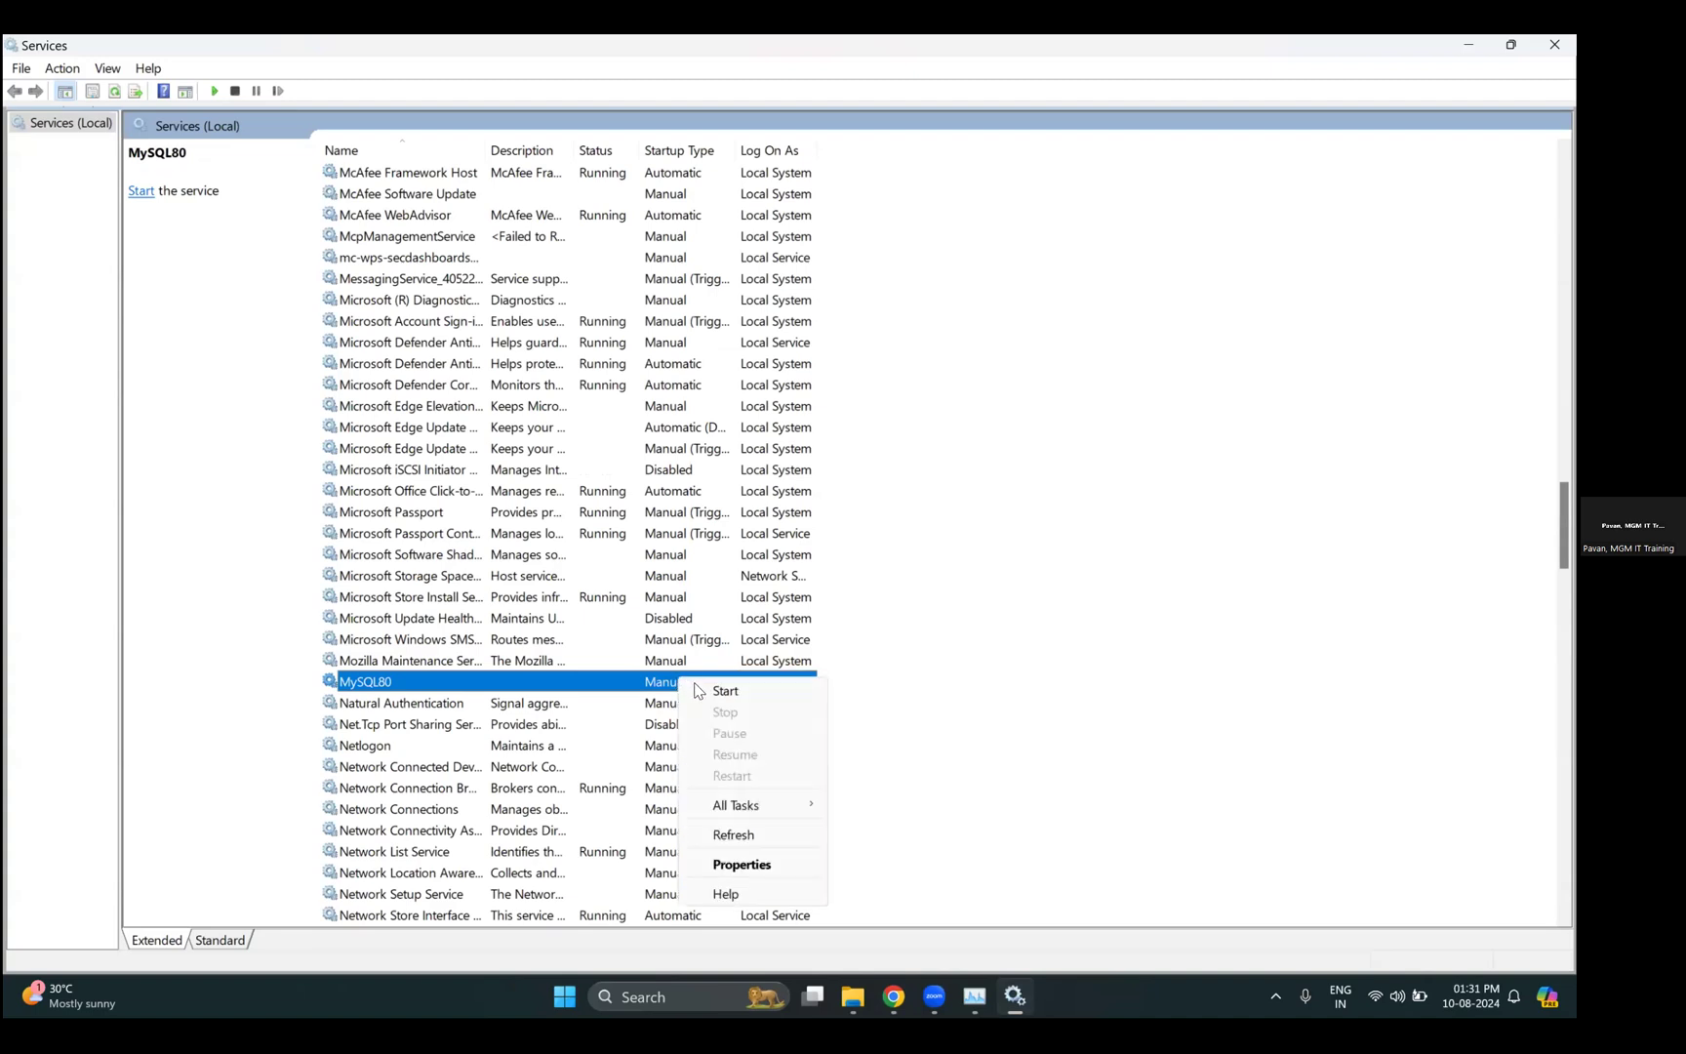
{"action": "left_click", "coordinate": [699, 691]}
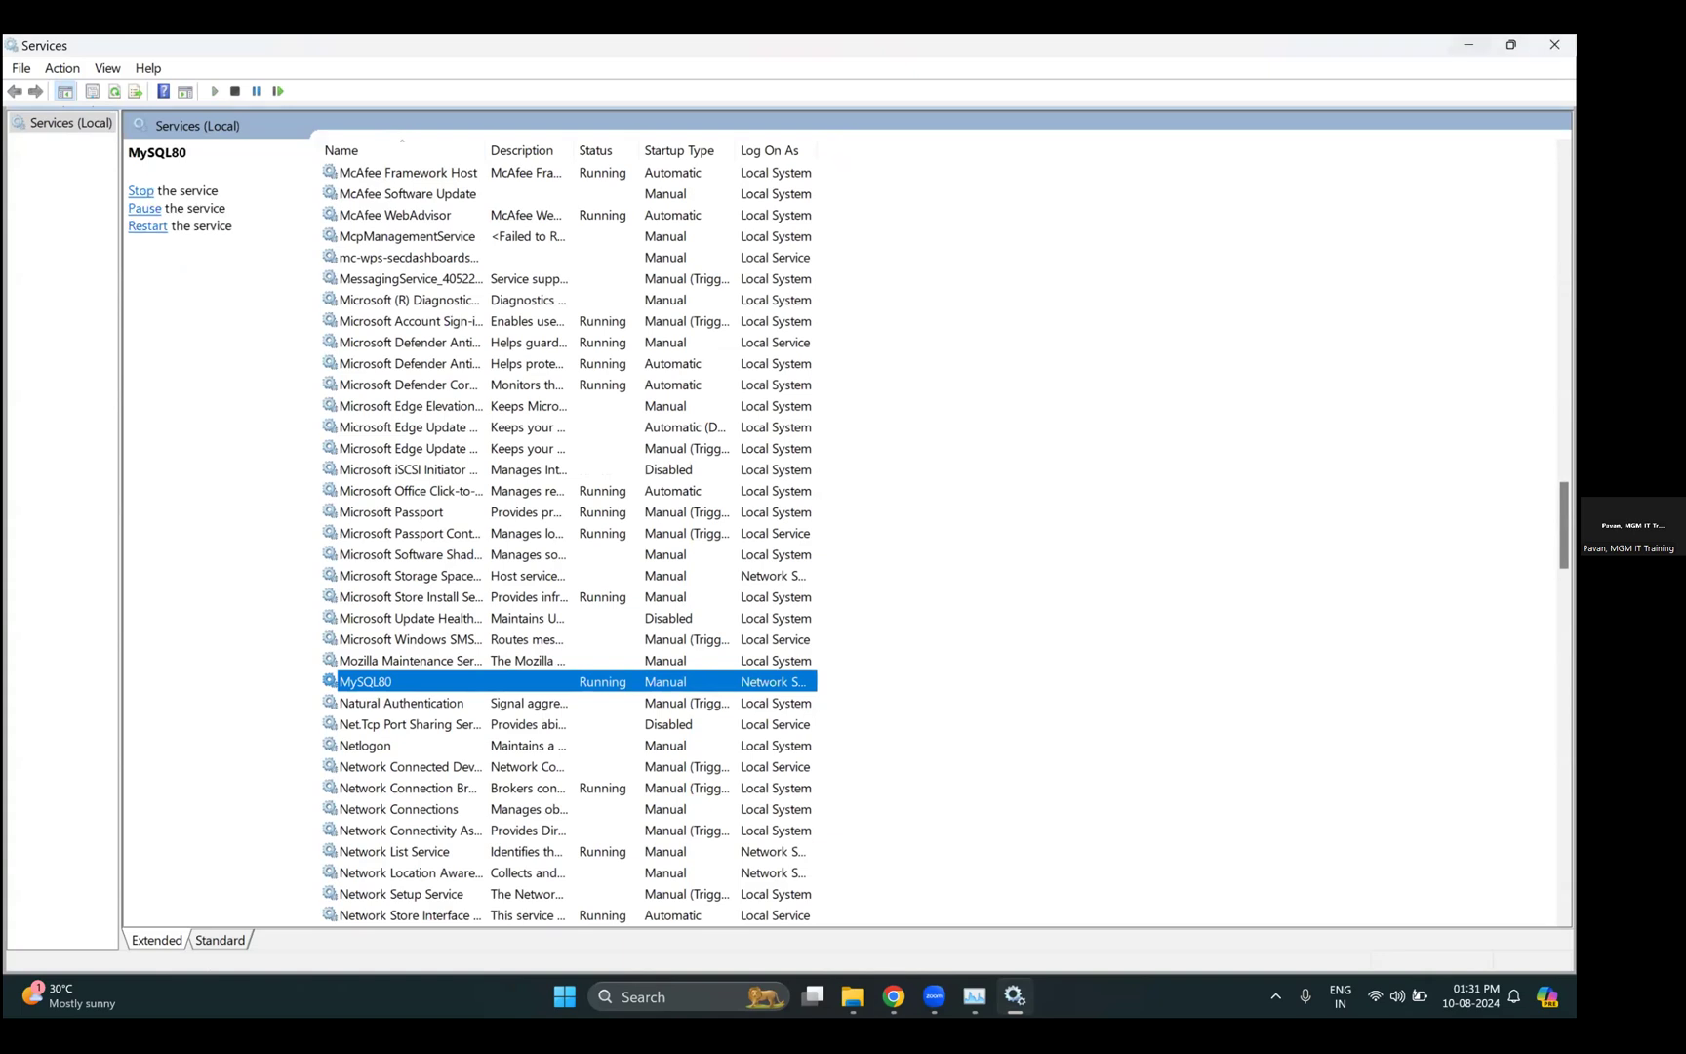
- Clear the windows and run the Start and Launch KonaKart desktop script
{"action": "left_click", "coordinate": [1469, 45]}
{"action": "left_click", "coordinate": [1453, 47]}
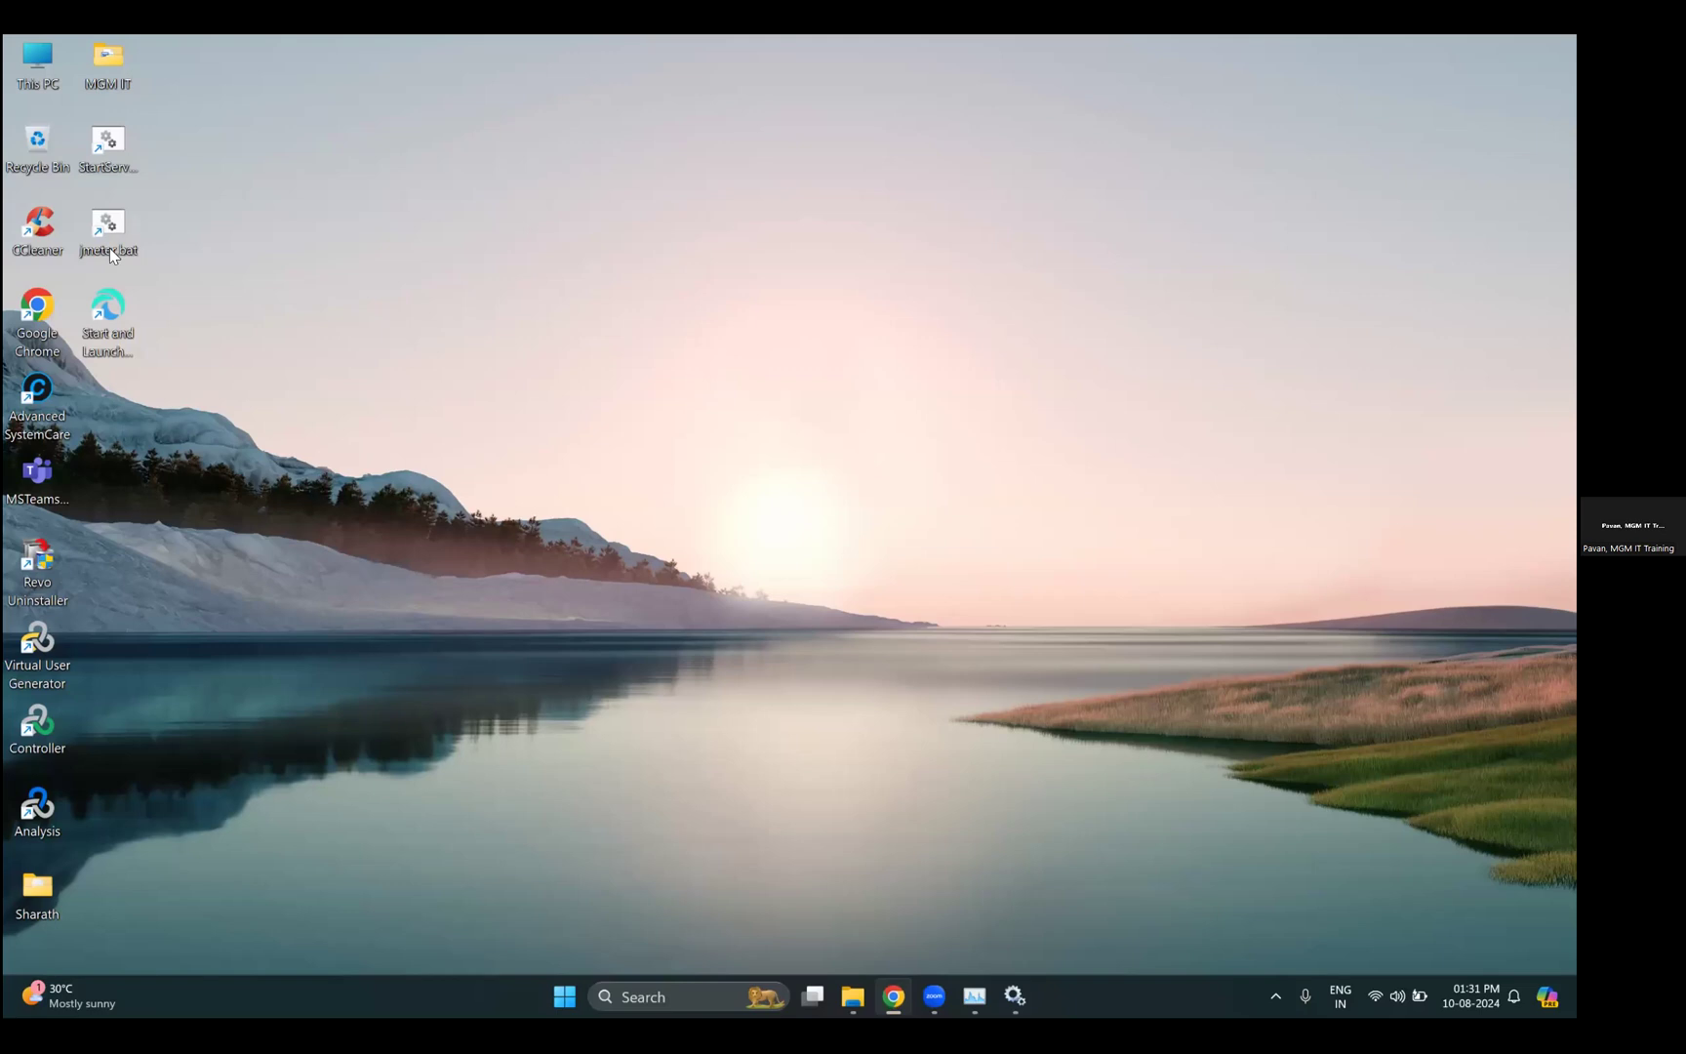
{"action": "double_click", "coordinate": [118, 318]}
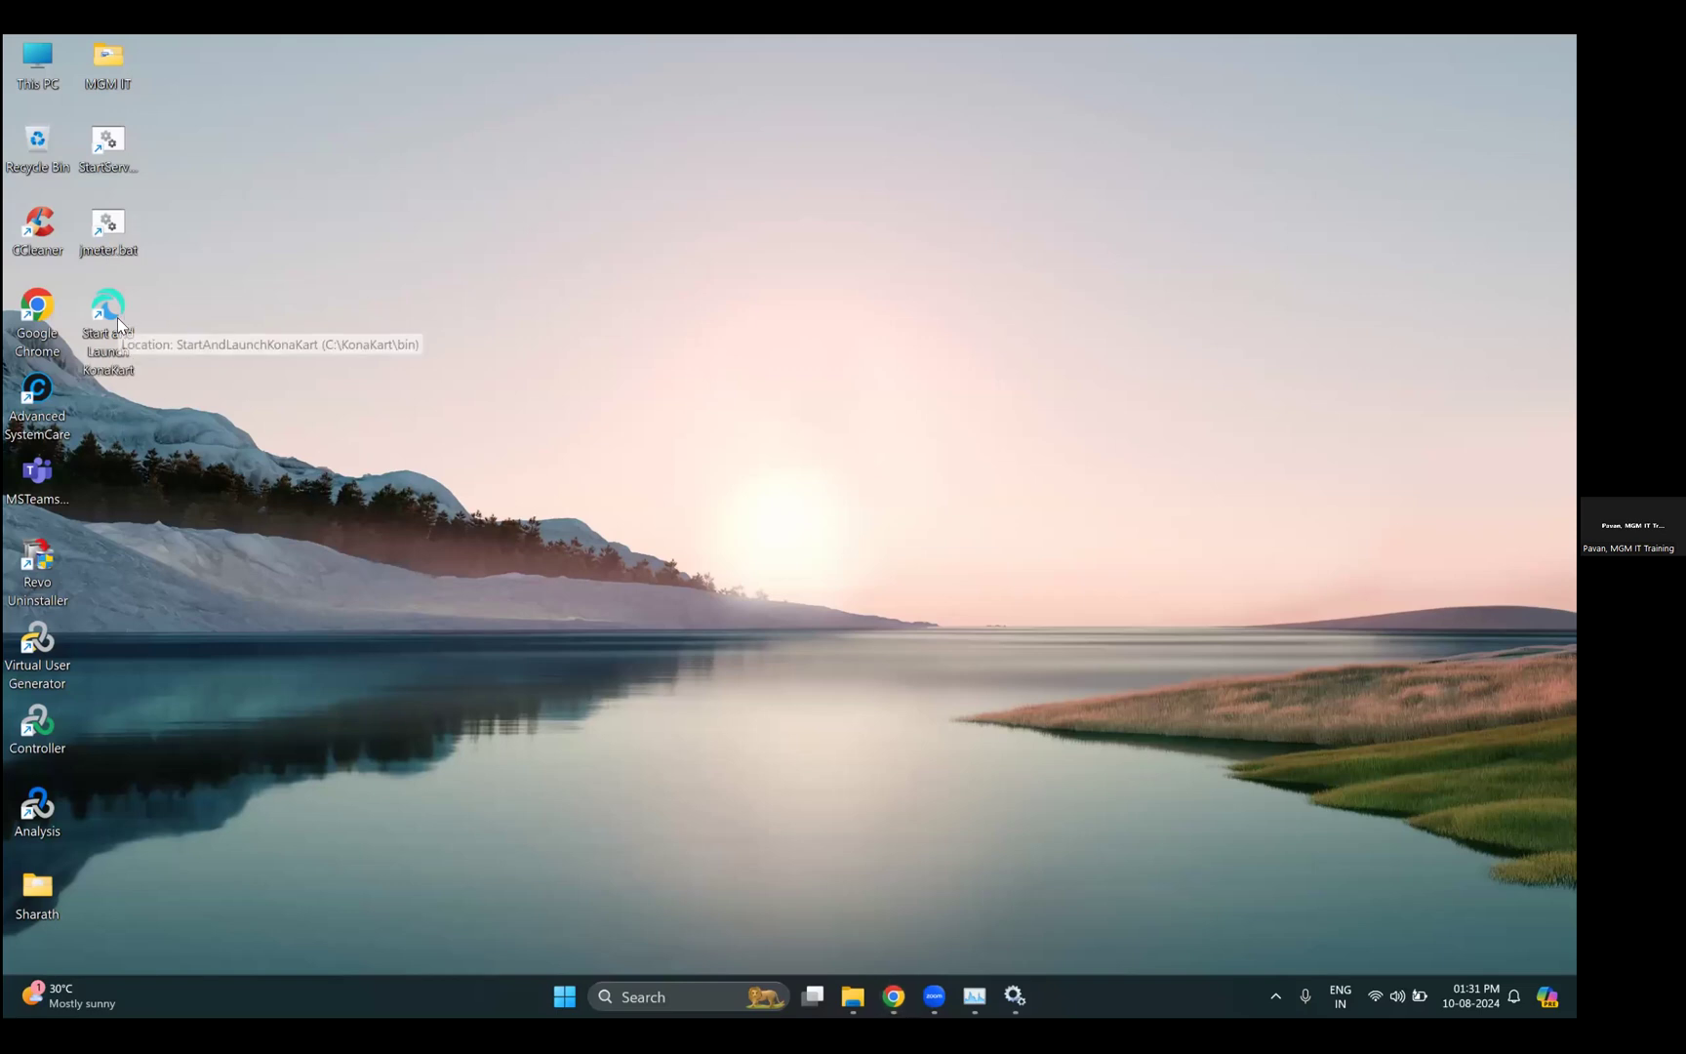
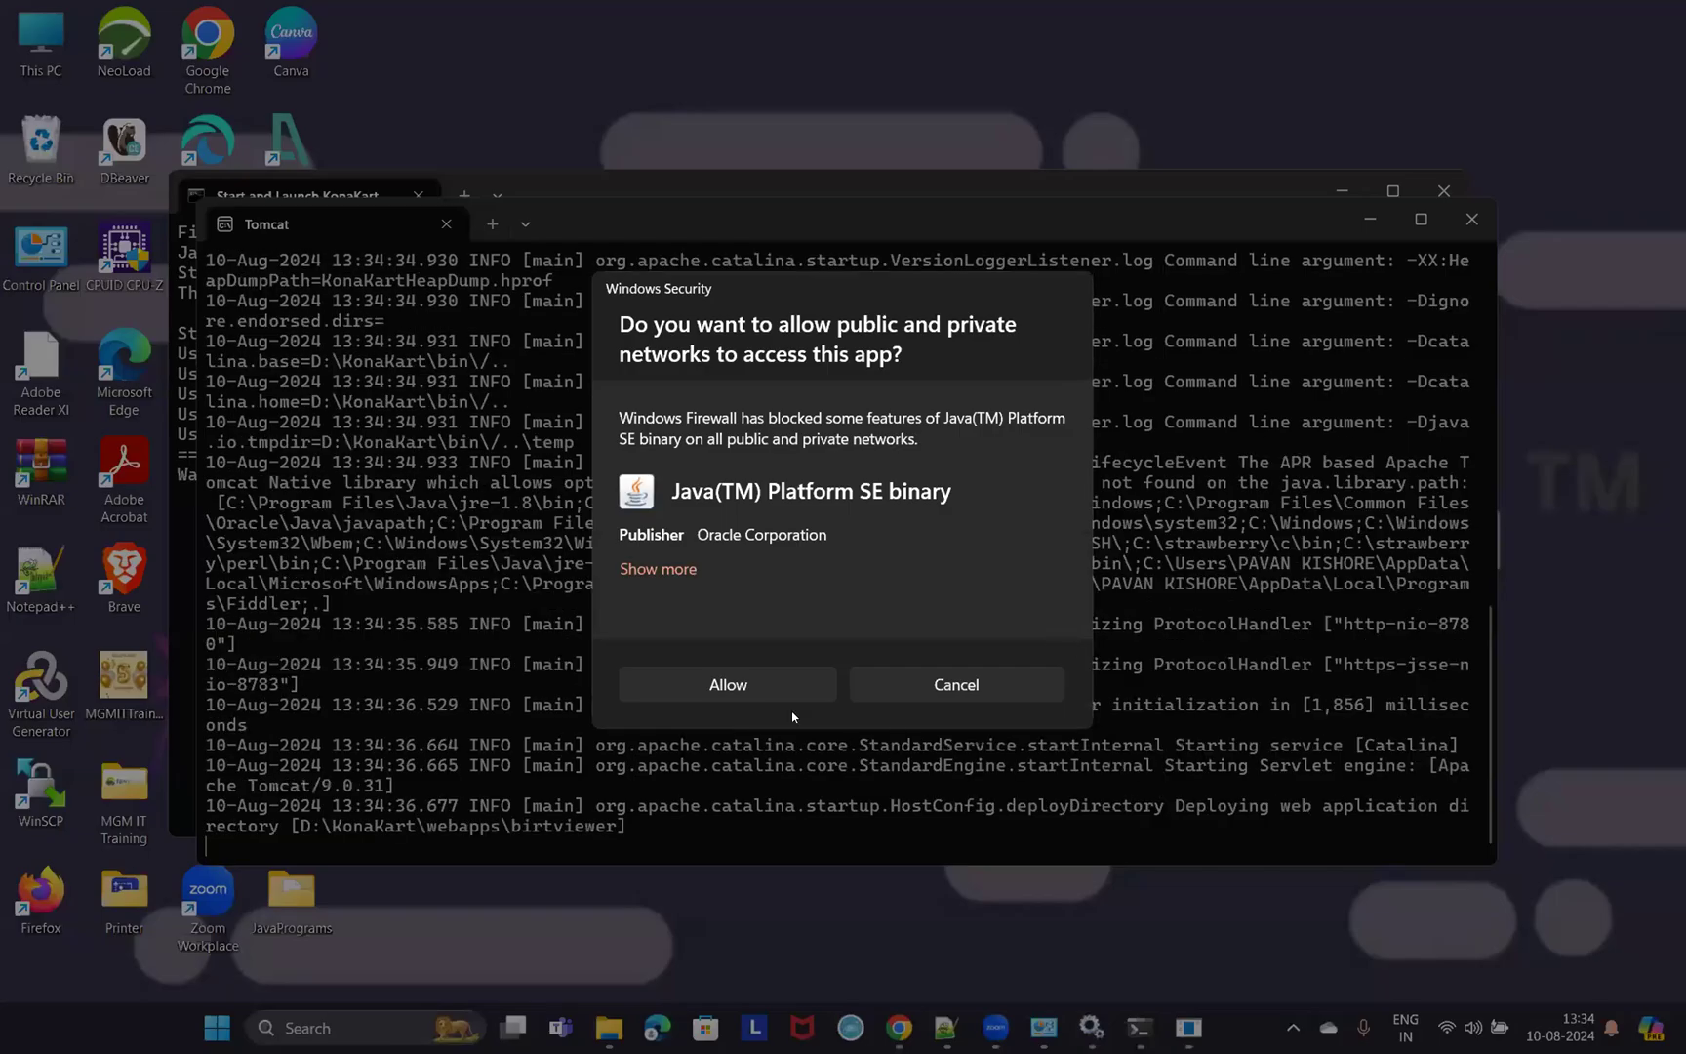
- Allow Java through the firewall and load the KonaKart store and admin pages on localhost:8780
{"action": "left_click", "coordinate": [749, 683]}
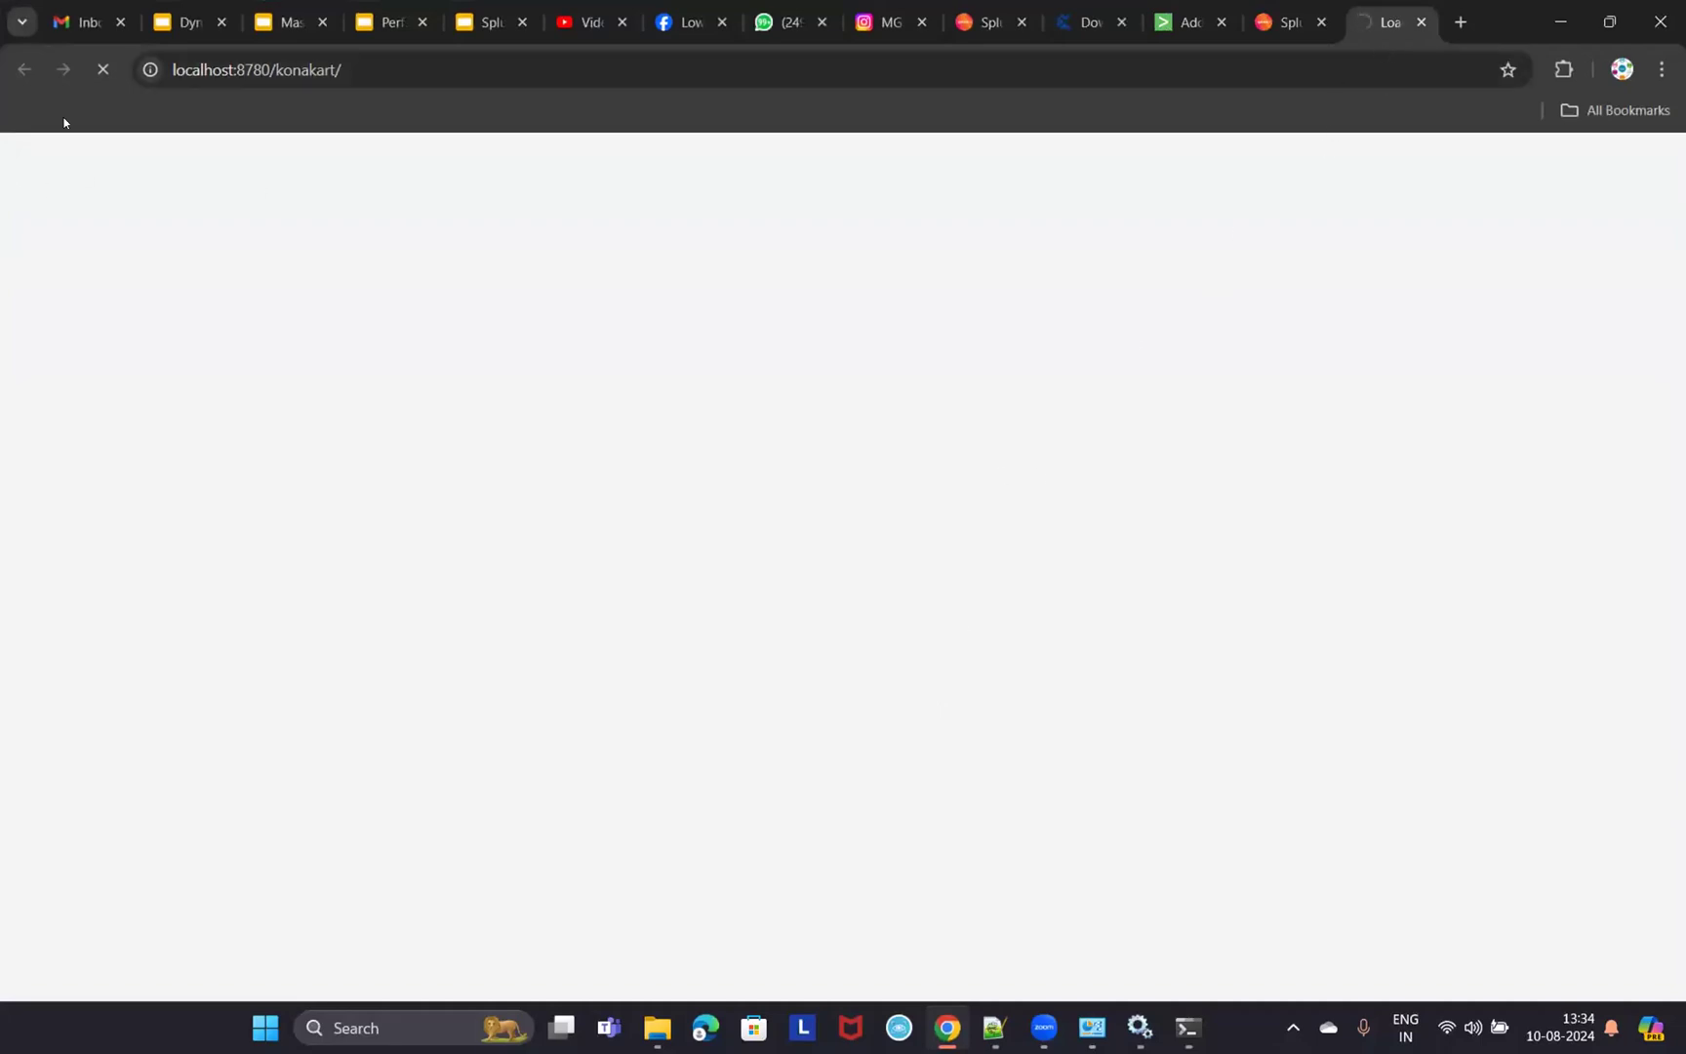
{"action": "left_click_drag", "start_coordinate": [210, 69], "coordinate": [354, 70]}
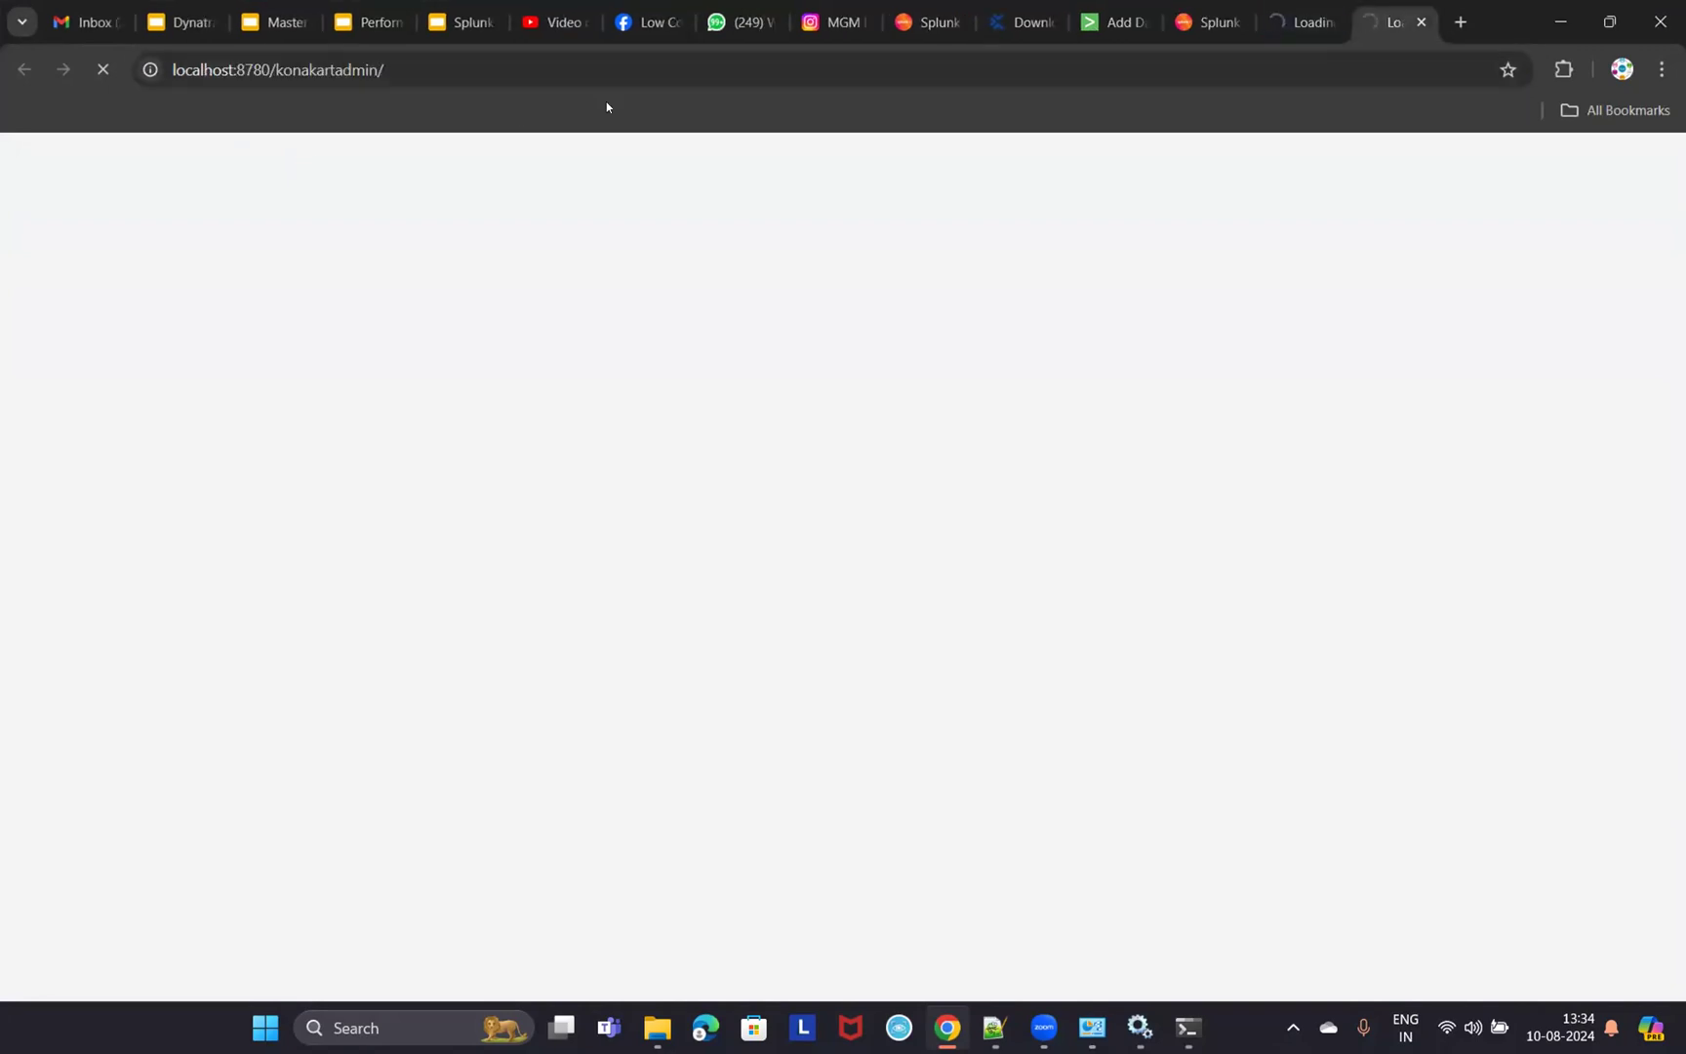
{"action": "left_click_drag", "start_coordinate": [309, 69], "coordinate": [1114, 46]}
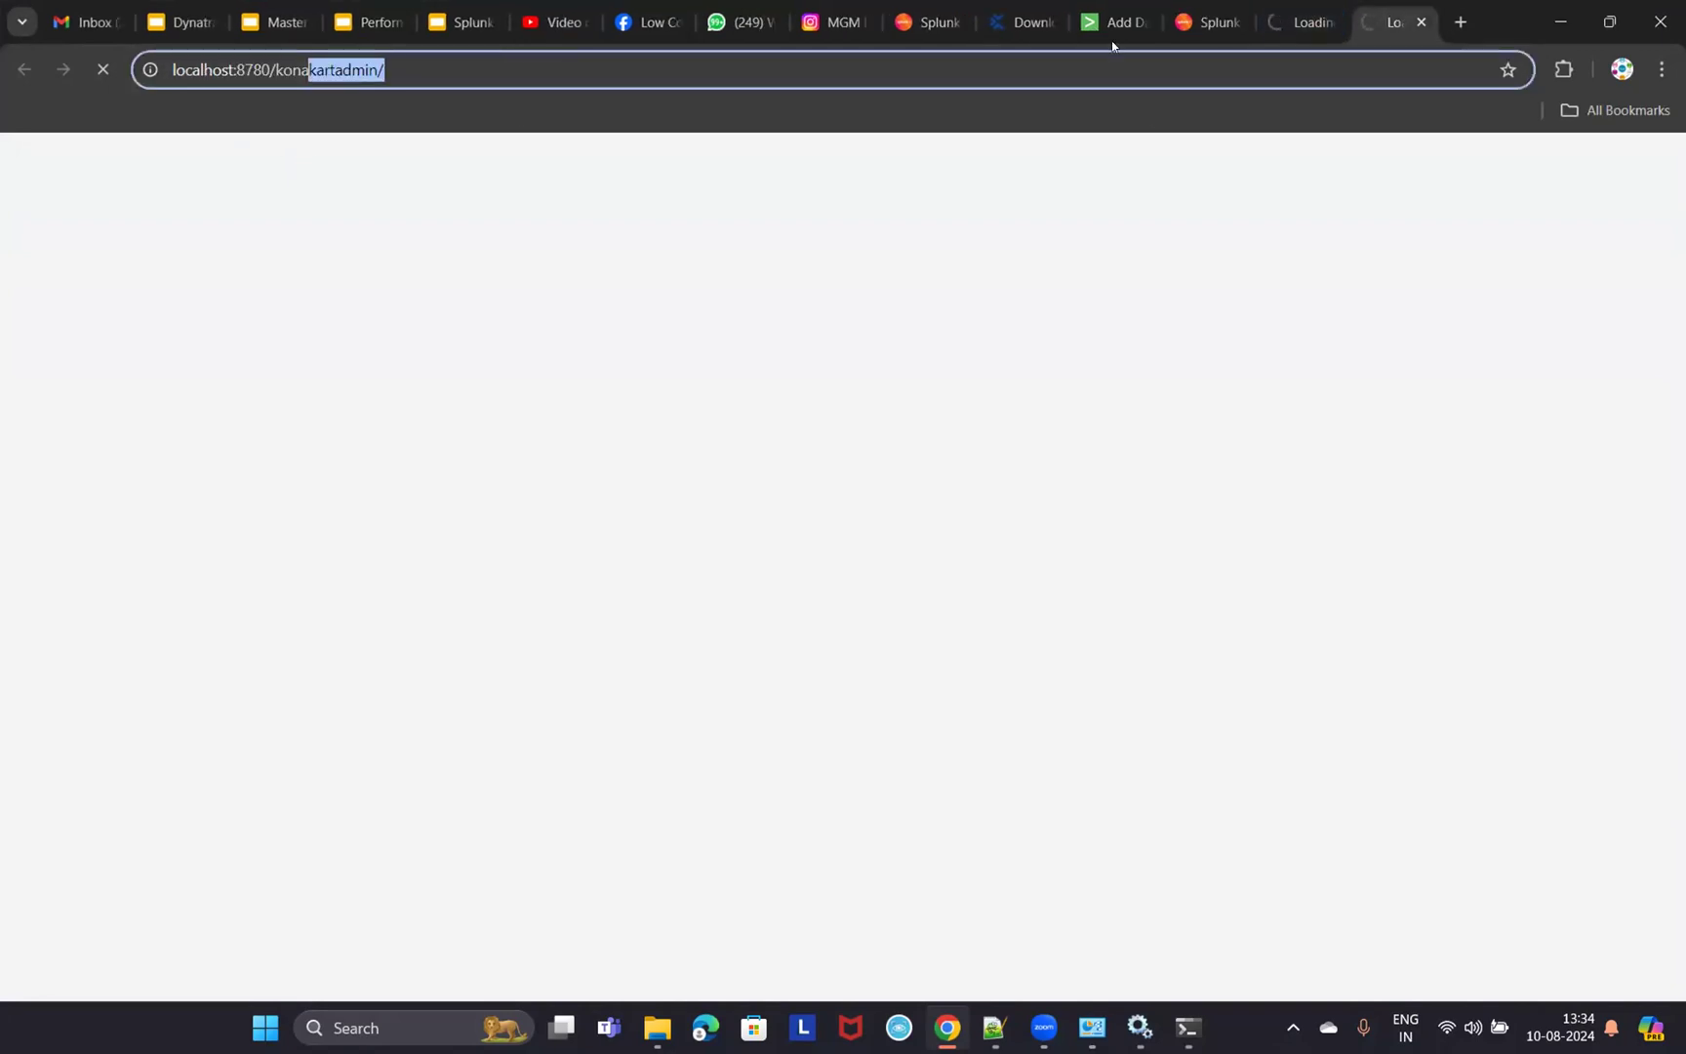
{"action": "left_click", "coordinate": [1298, 21]}
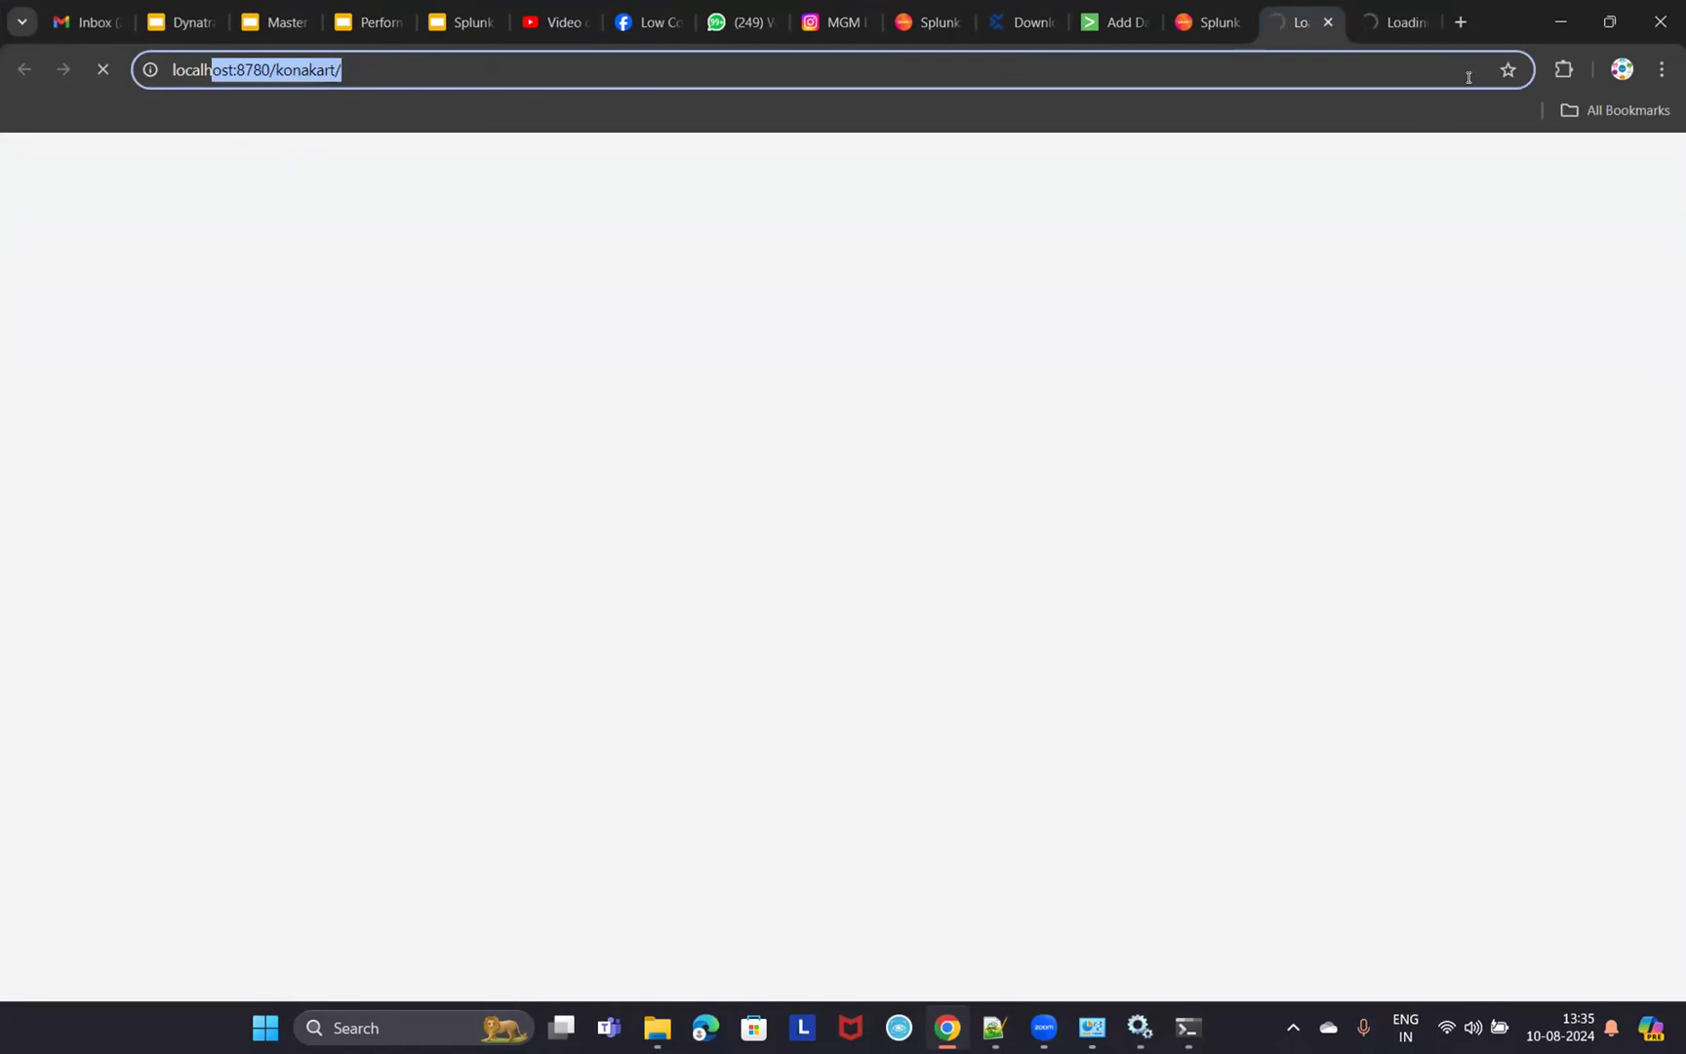
- Check Tomcat's startup in its console, then return to Splunk's Add Data page
{"action": "mouse_move", "coordinate": [1140, 1027]}
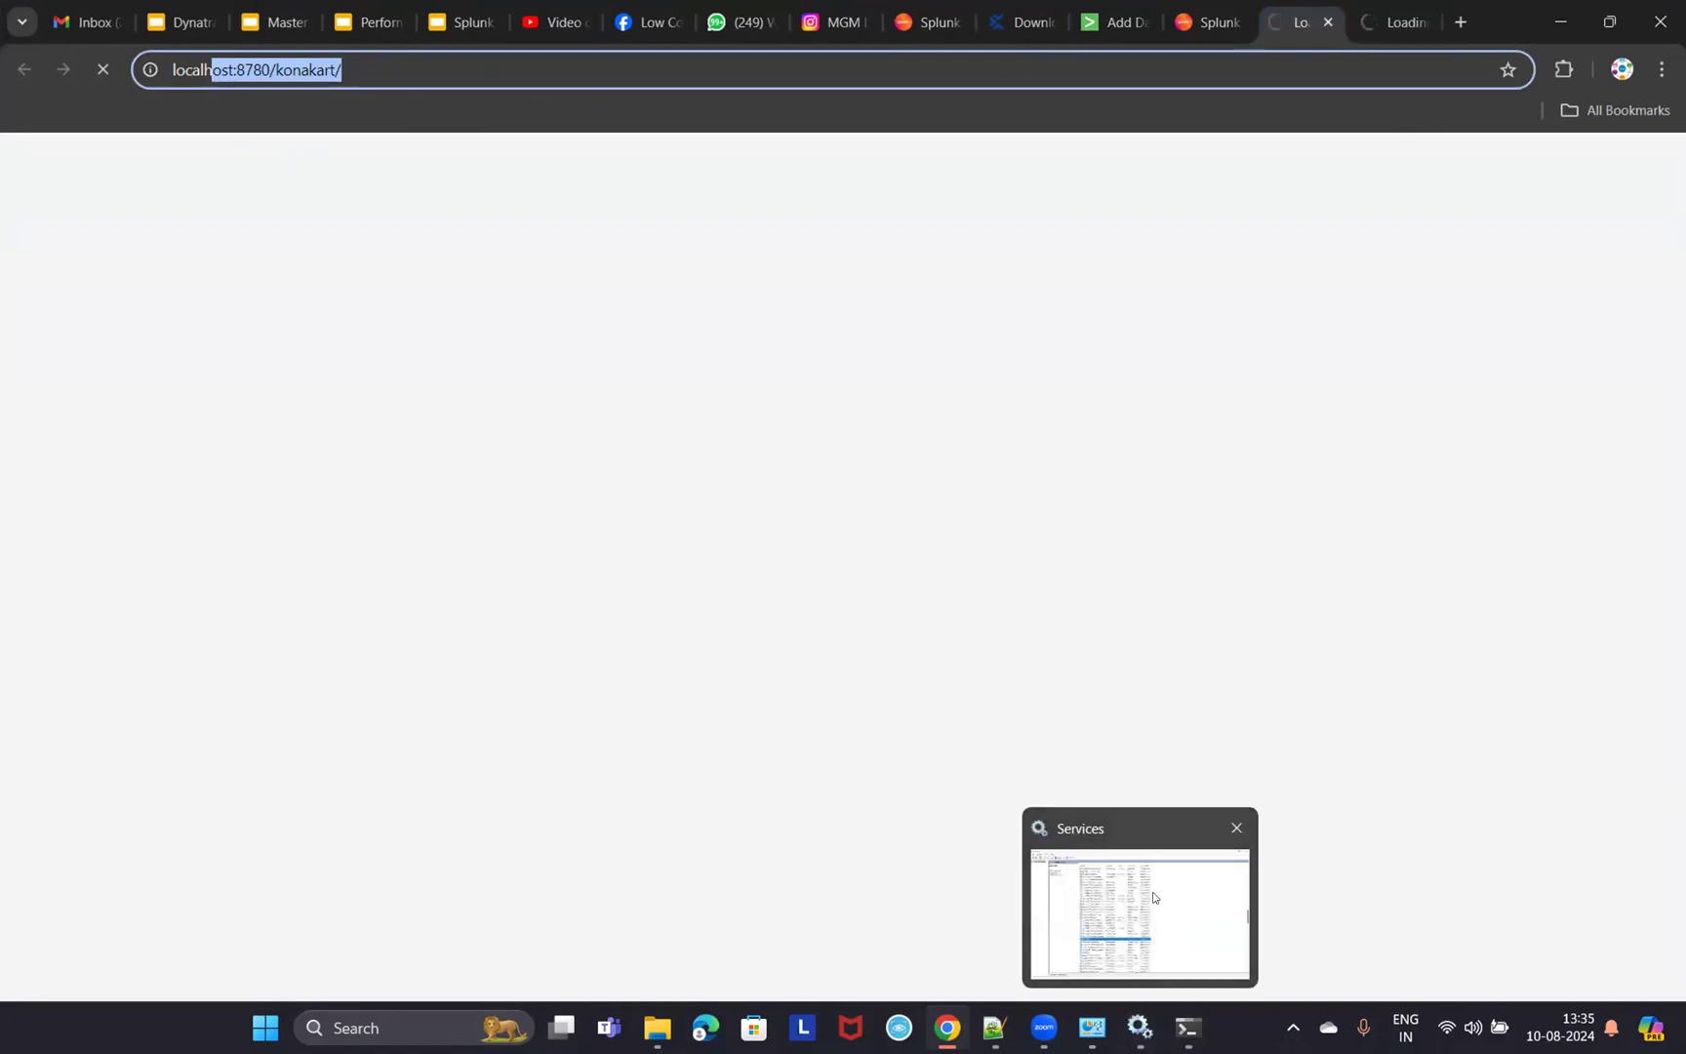
{"action": "left_click", "coordinate": [1176, 917]}
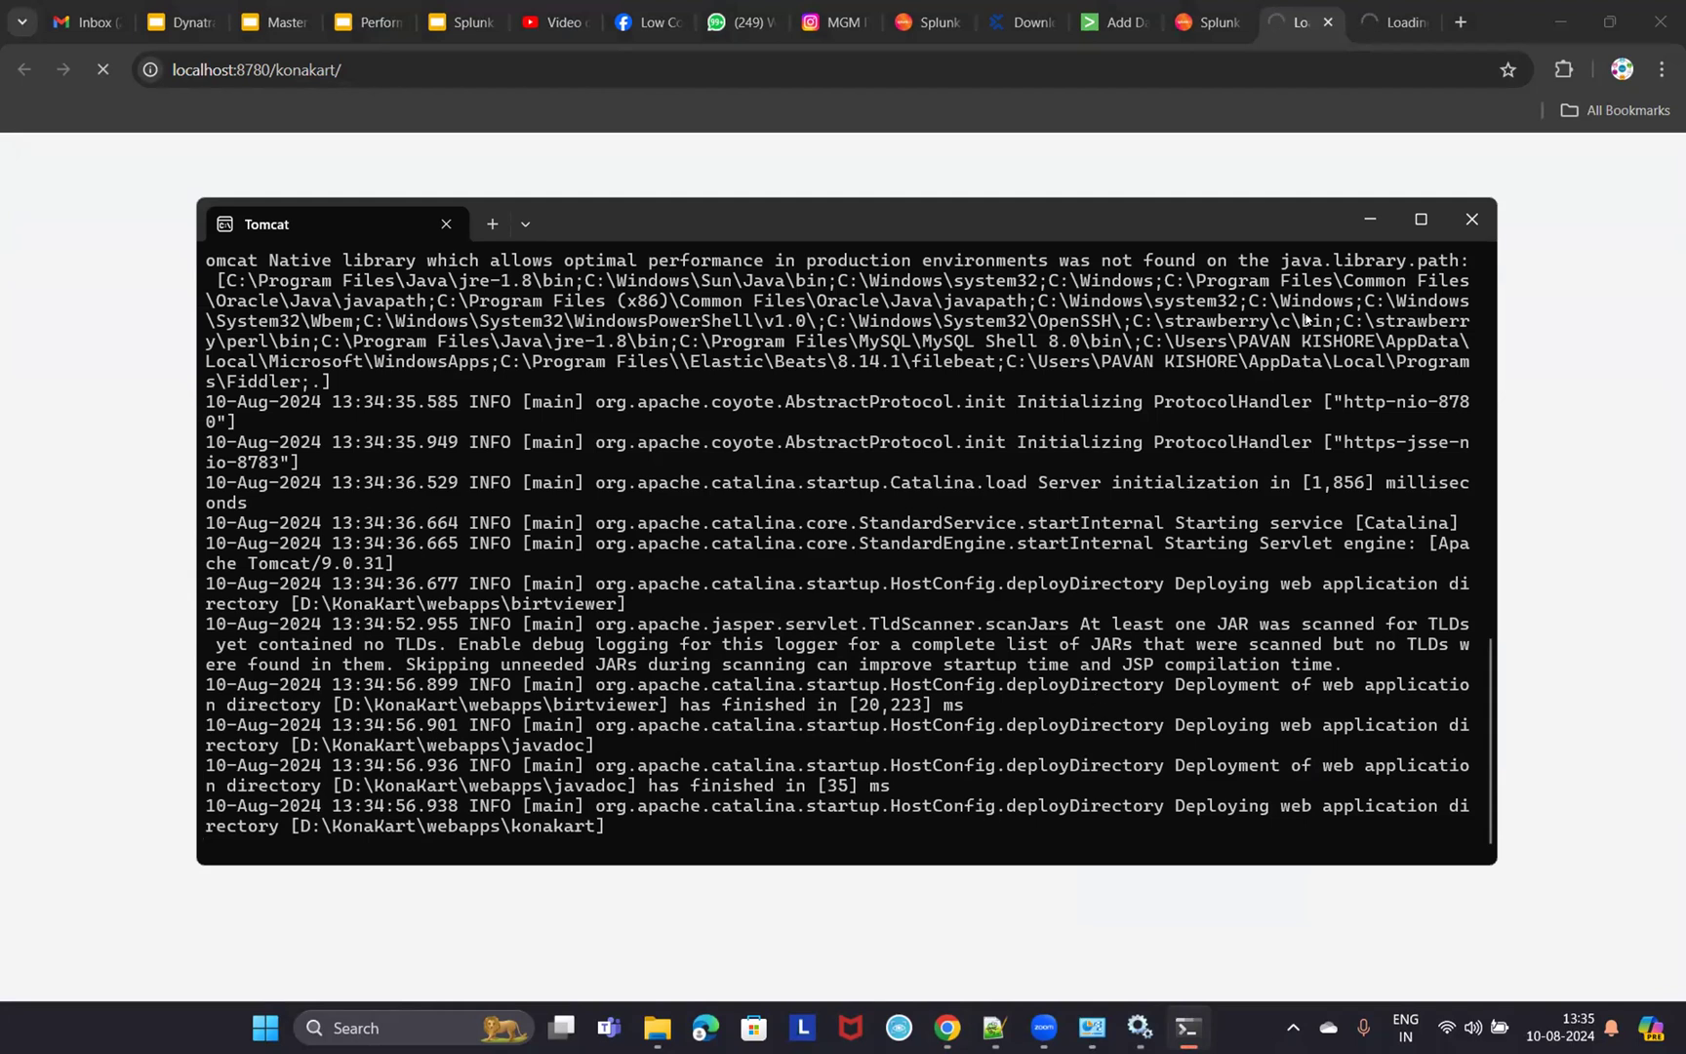
{"action": "left_click", "coordinate": [1371, 217]}
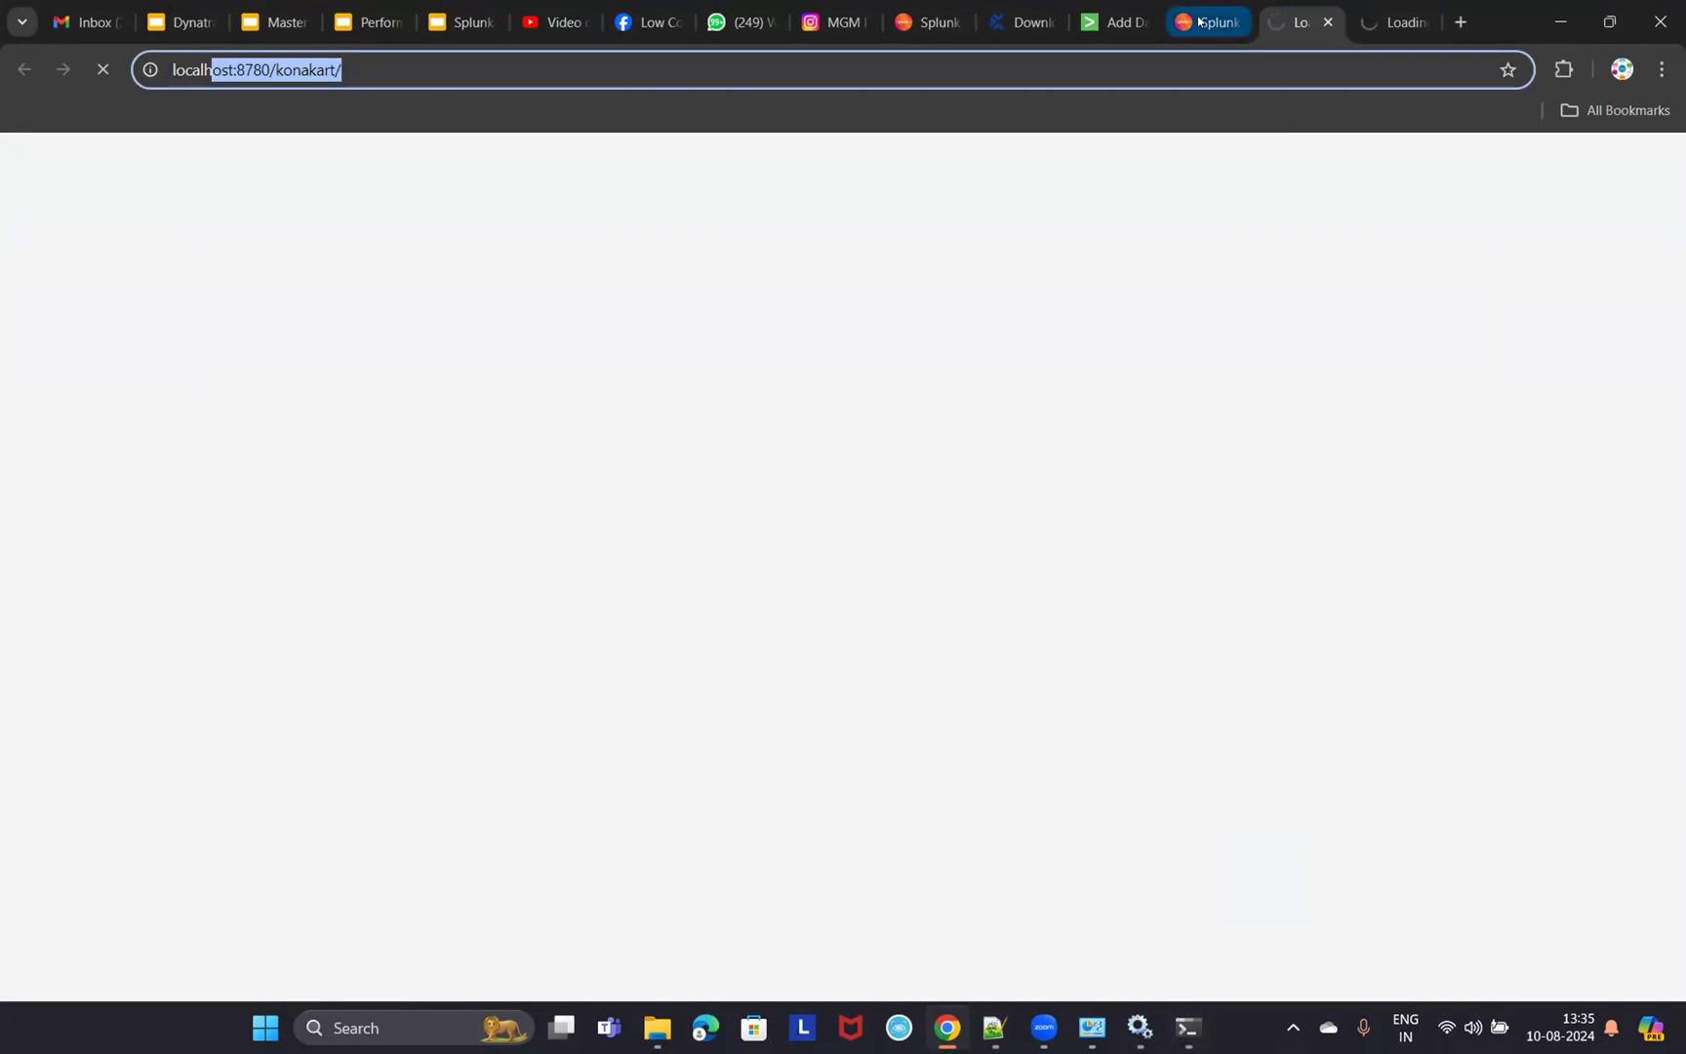
{"action": "left_click", "coordinate": [1210, 22]}
{"action": "key", "text": "ctrl+shift+Tab"}
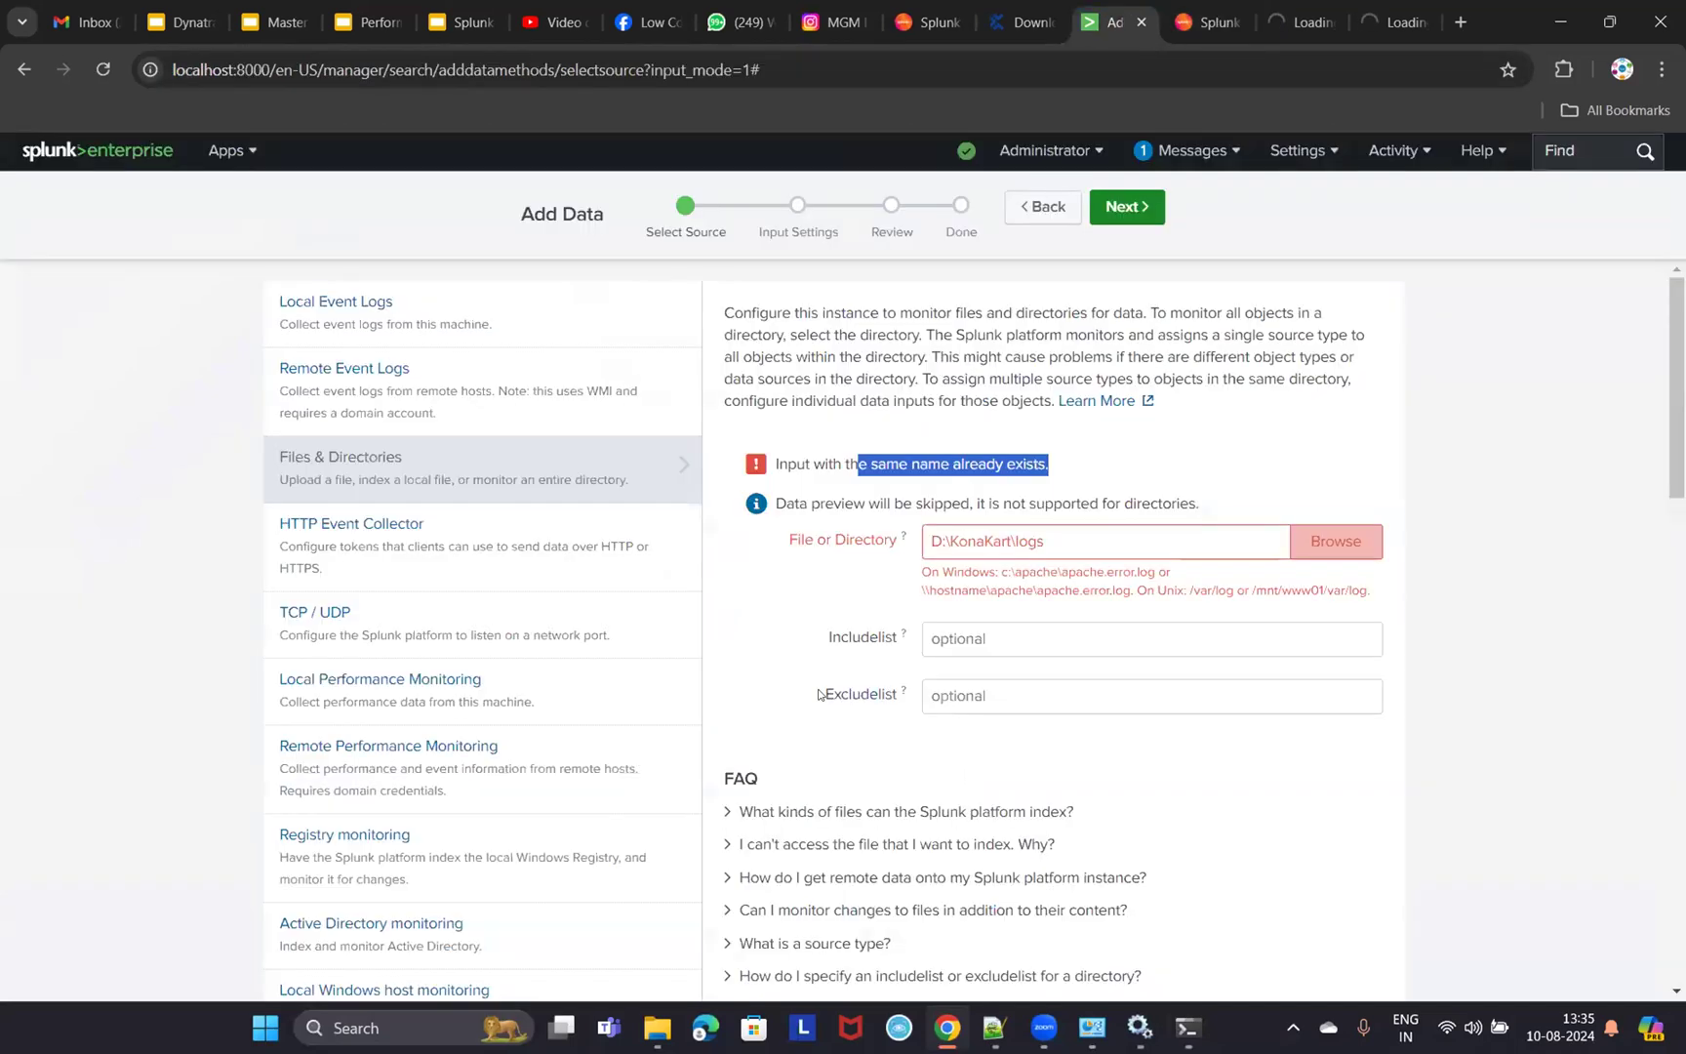
- Reselect D:\KonaKart\logs in the File or Directory field so the duplicate-input warning clears
{"action": "left_click", "coordinate": [1077, 535]}
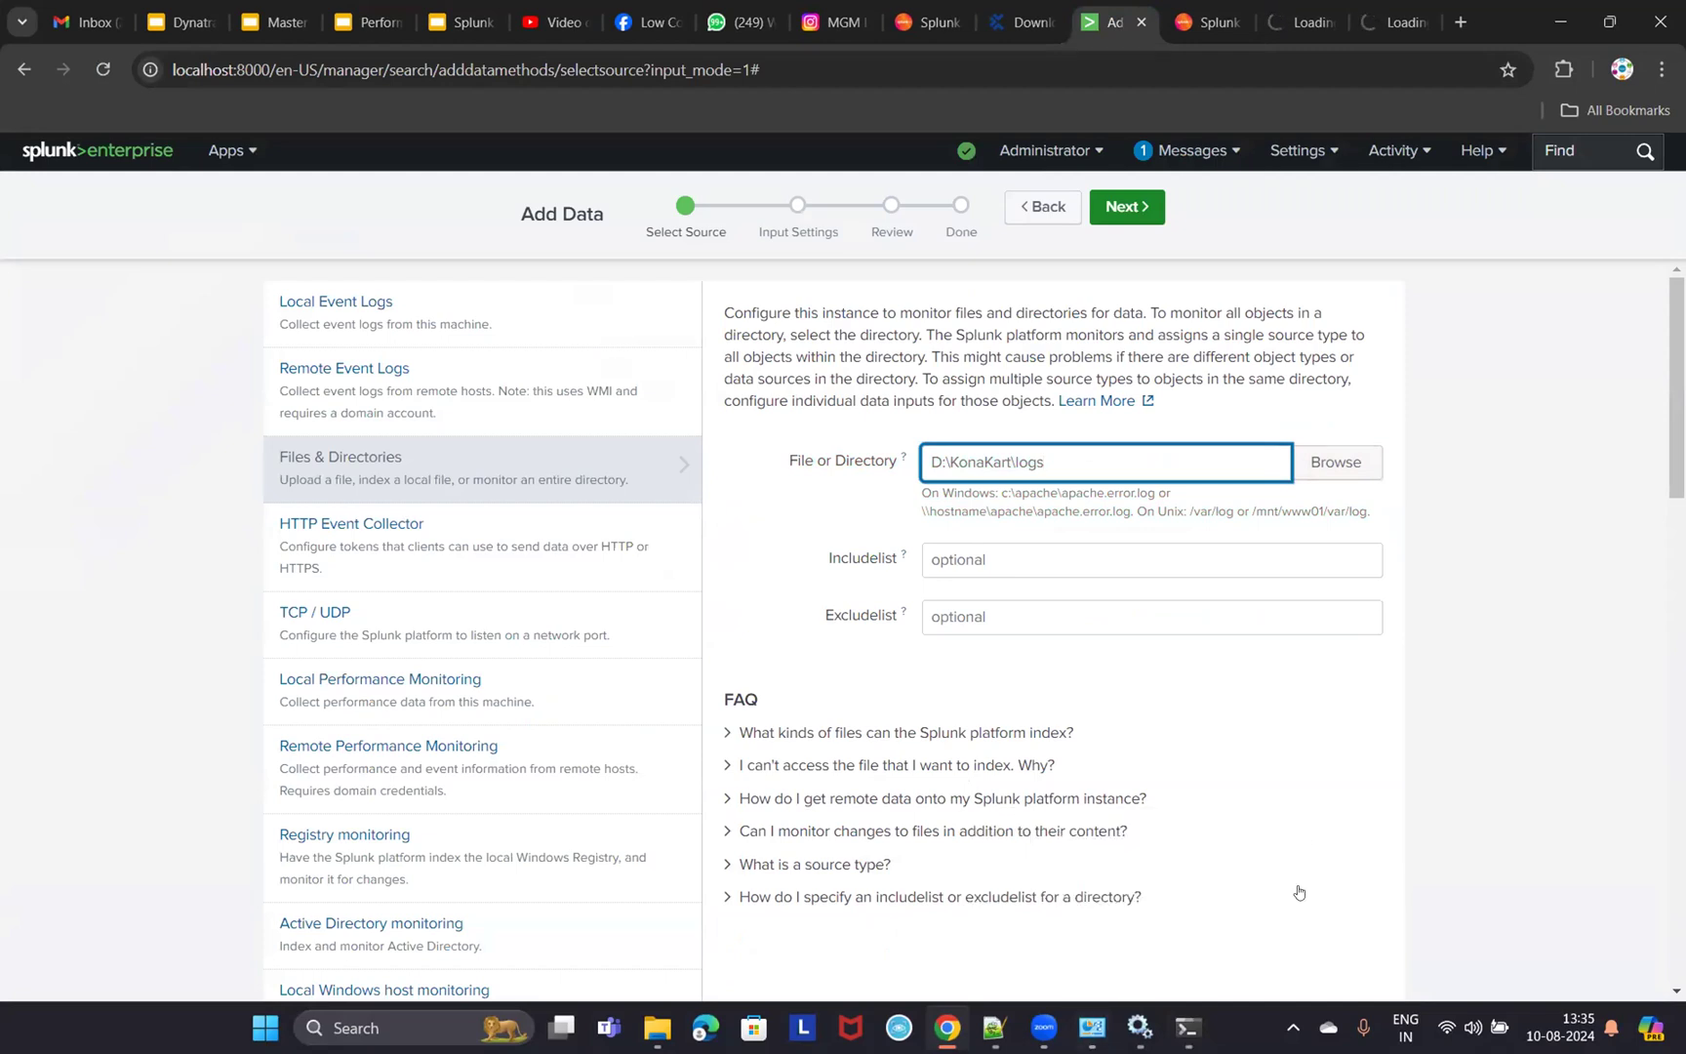
{"action": "triple_click", "coordinate": [1078, 449]}
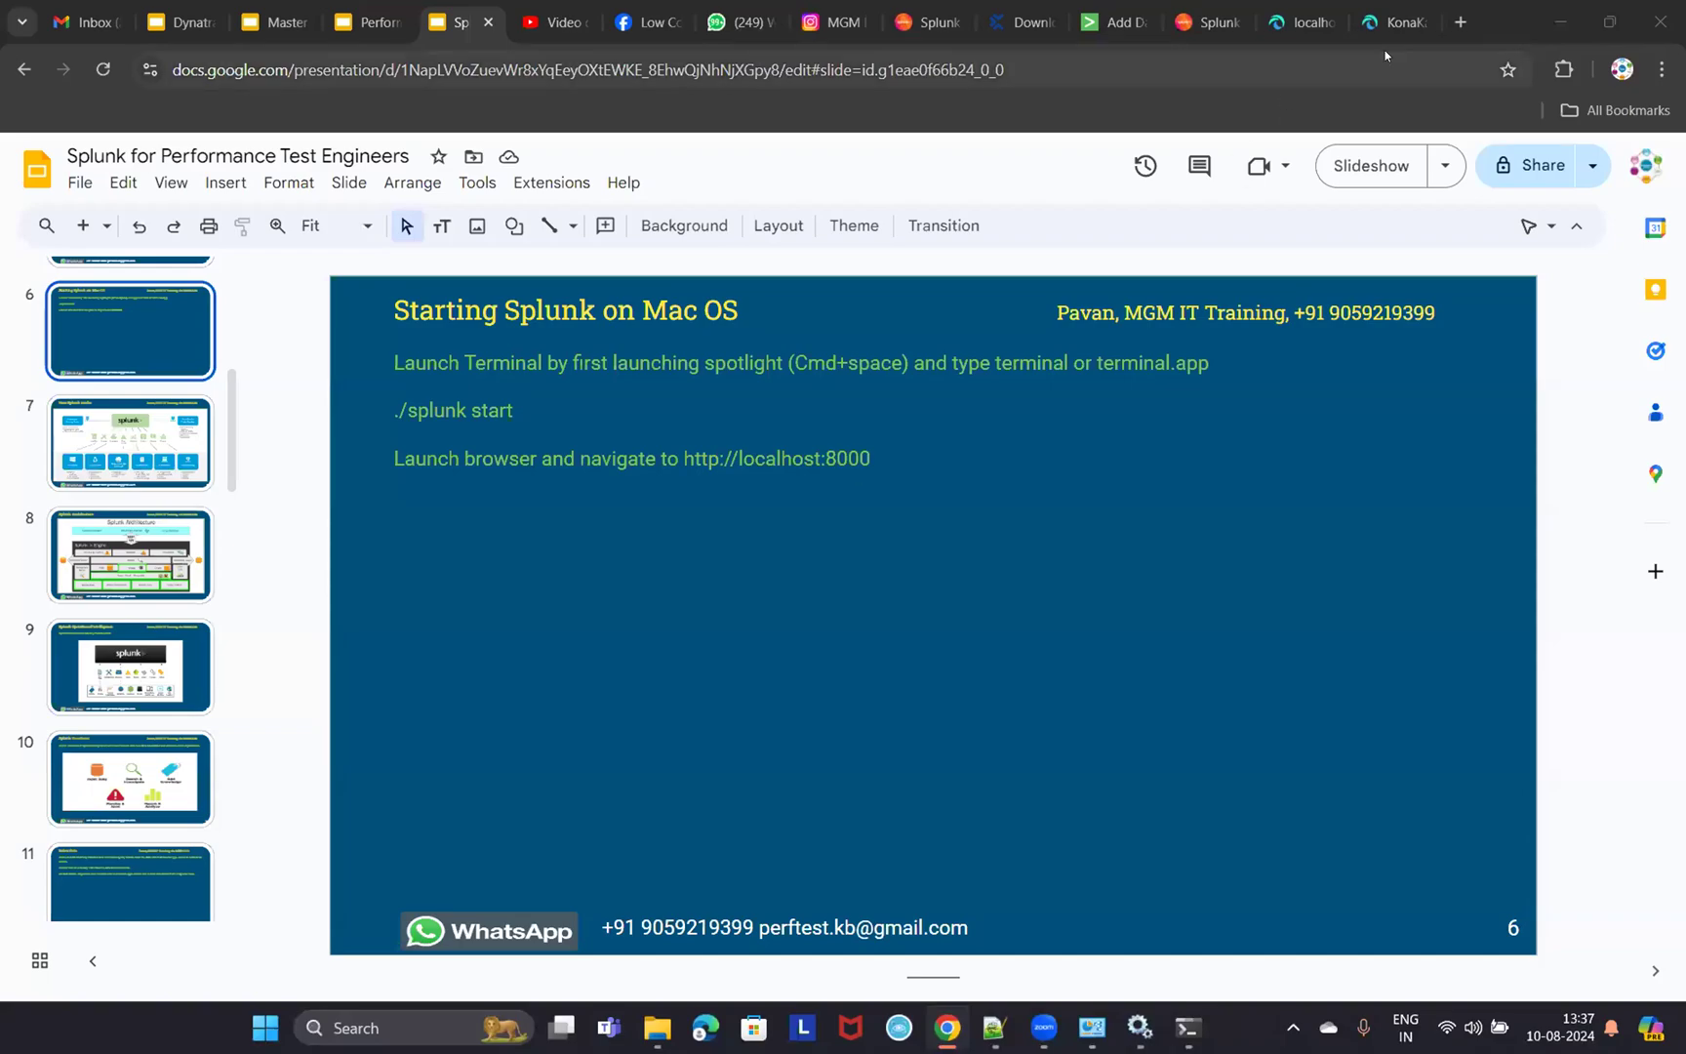
- Compare the KonaKart store and admin tabs, finding the 'Public Key Retrieval is not allowed' error
{"action": "left_click", "coordinate": [1308, 25]}
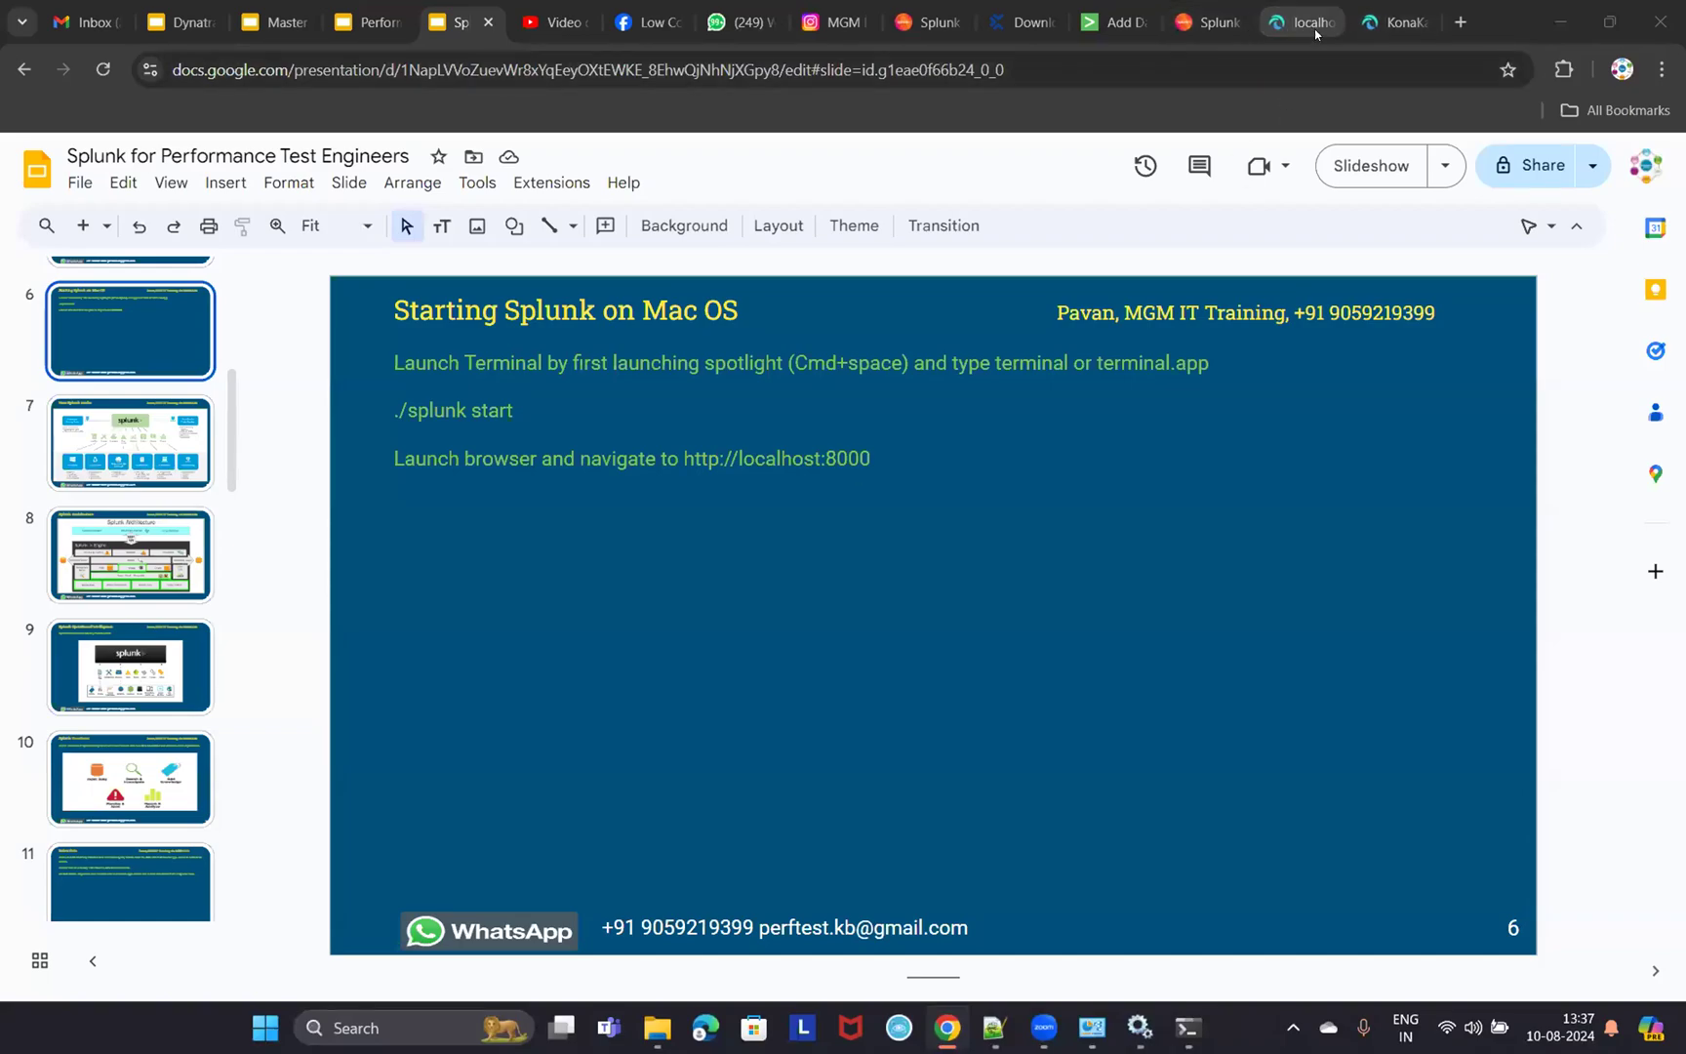
{"action": "left_click", "coordinate": [1395, 22]}
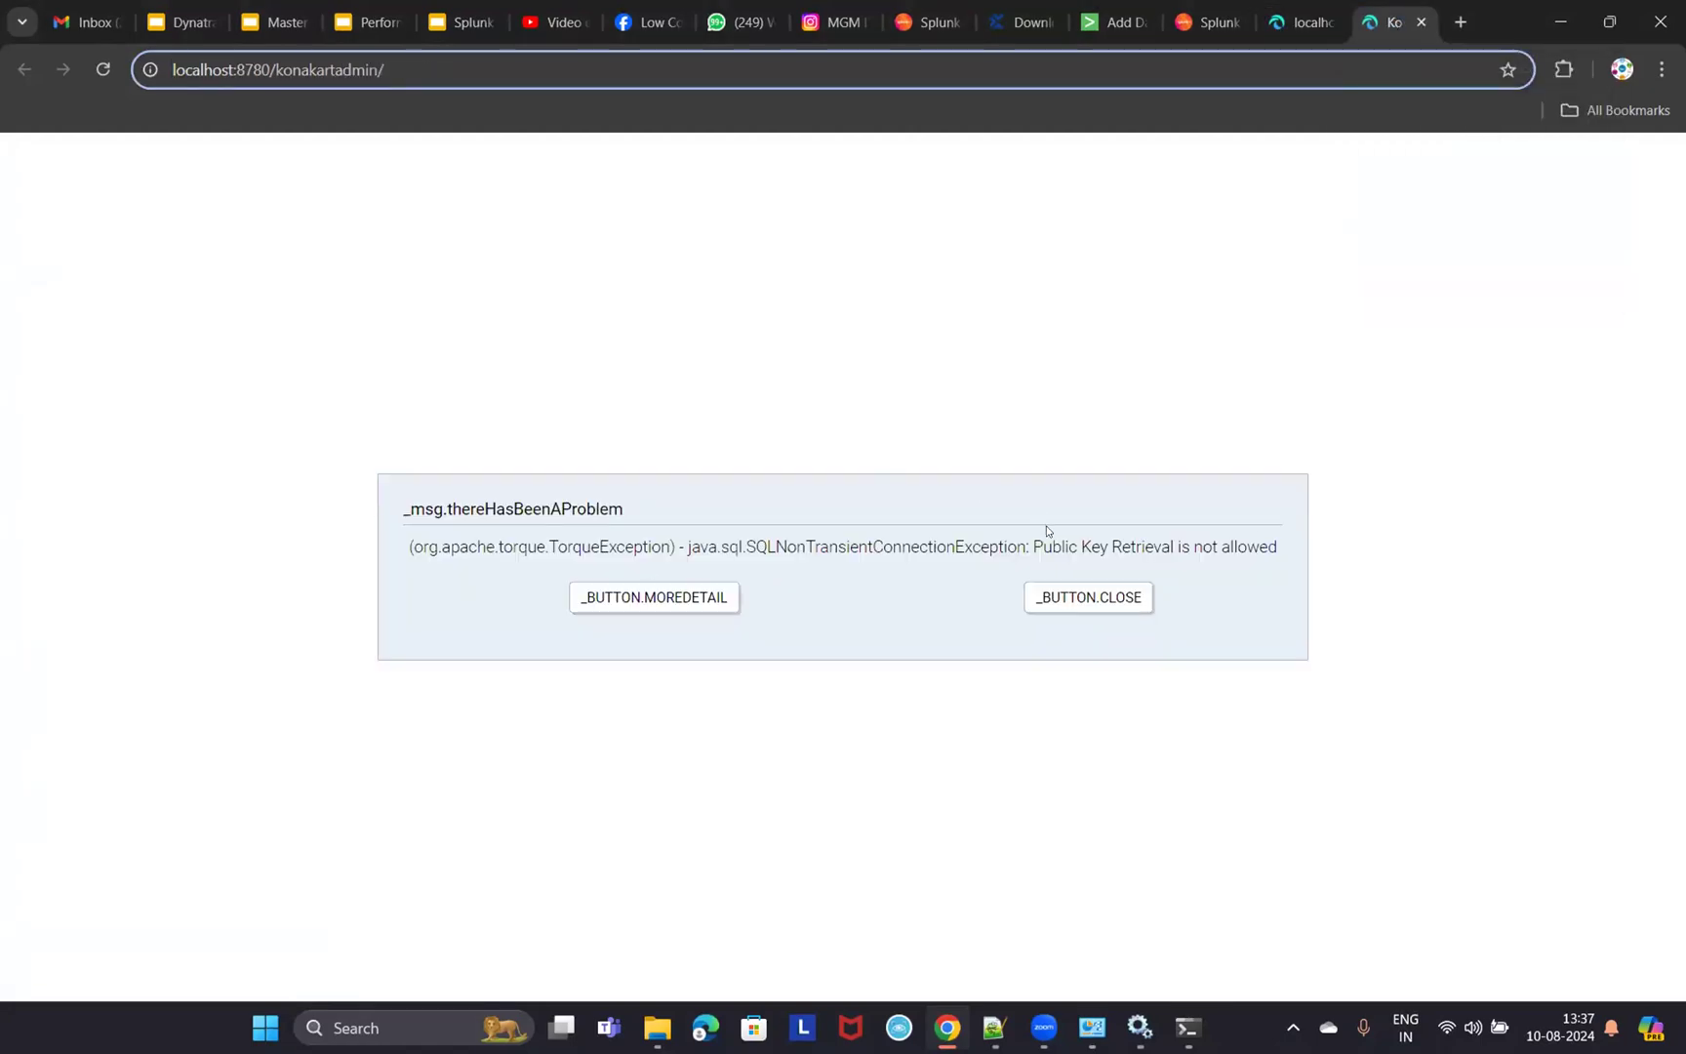
{"action": "left_click_drag", "start_coordinate": [1030, 547], "coordinate": [1281, 553]}
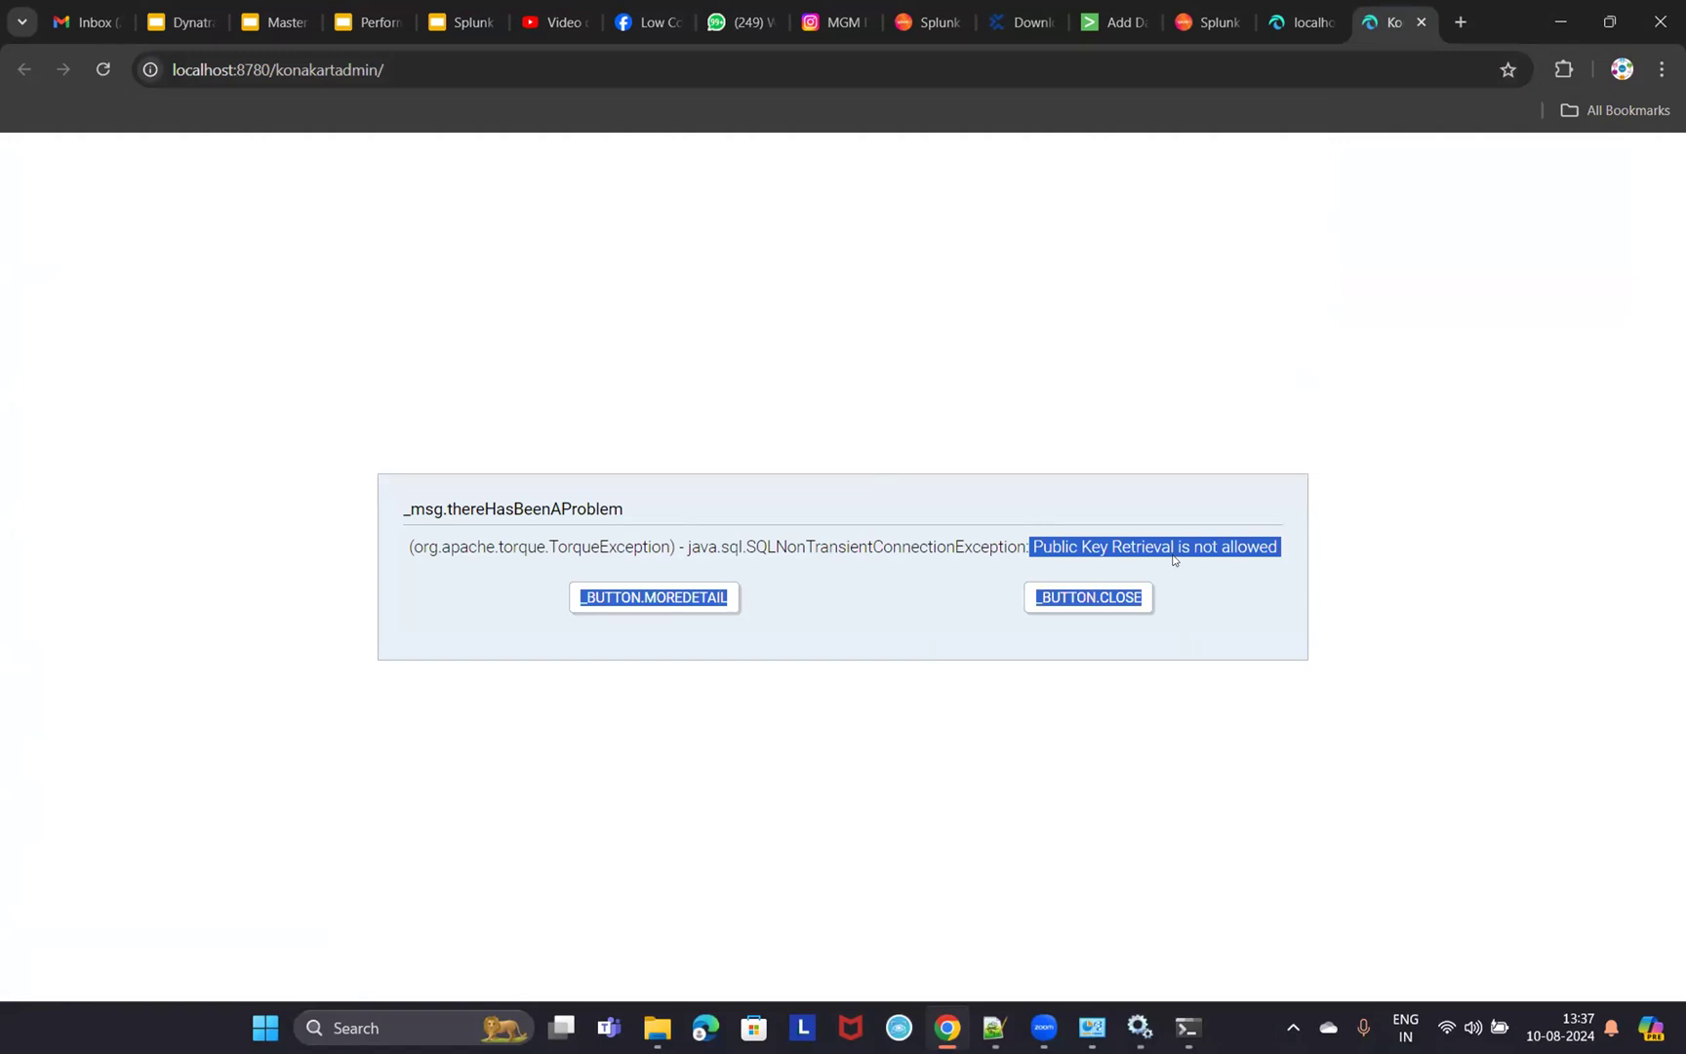
{"action": "left_click", "coordinate": [1303, 21]}
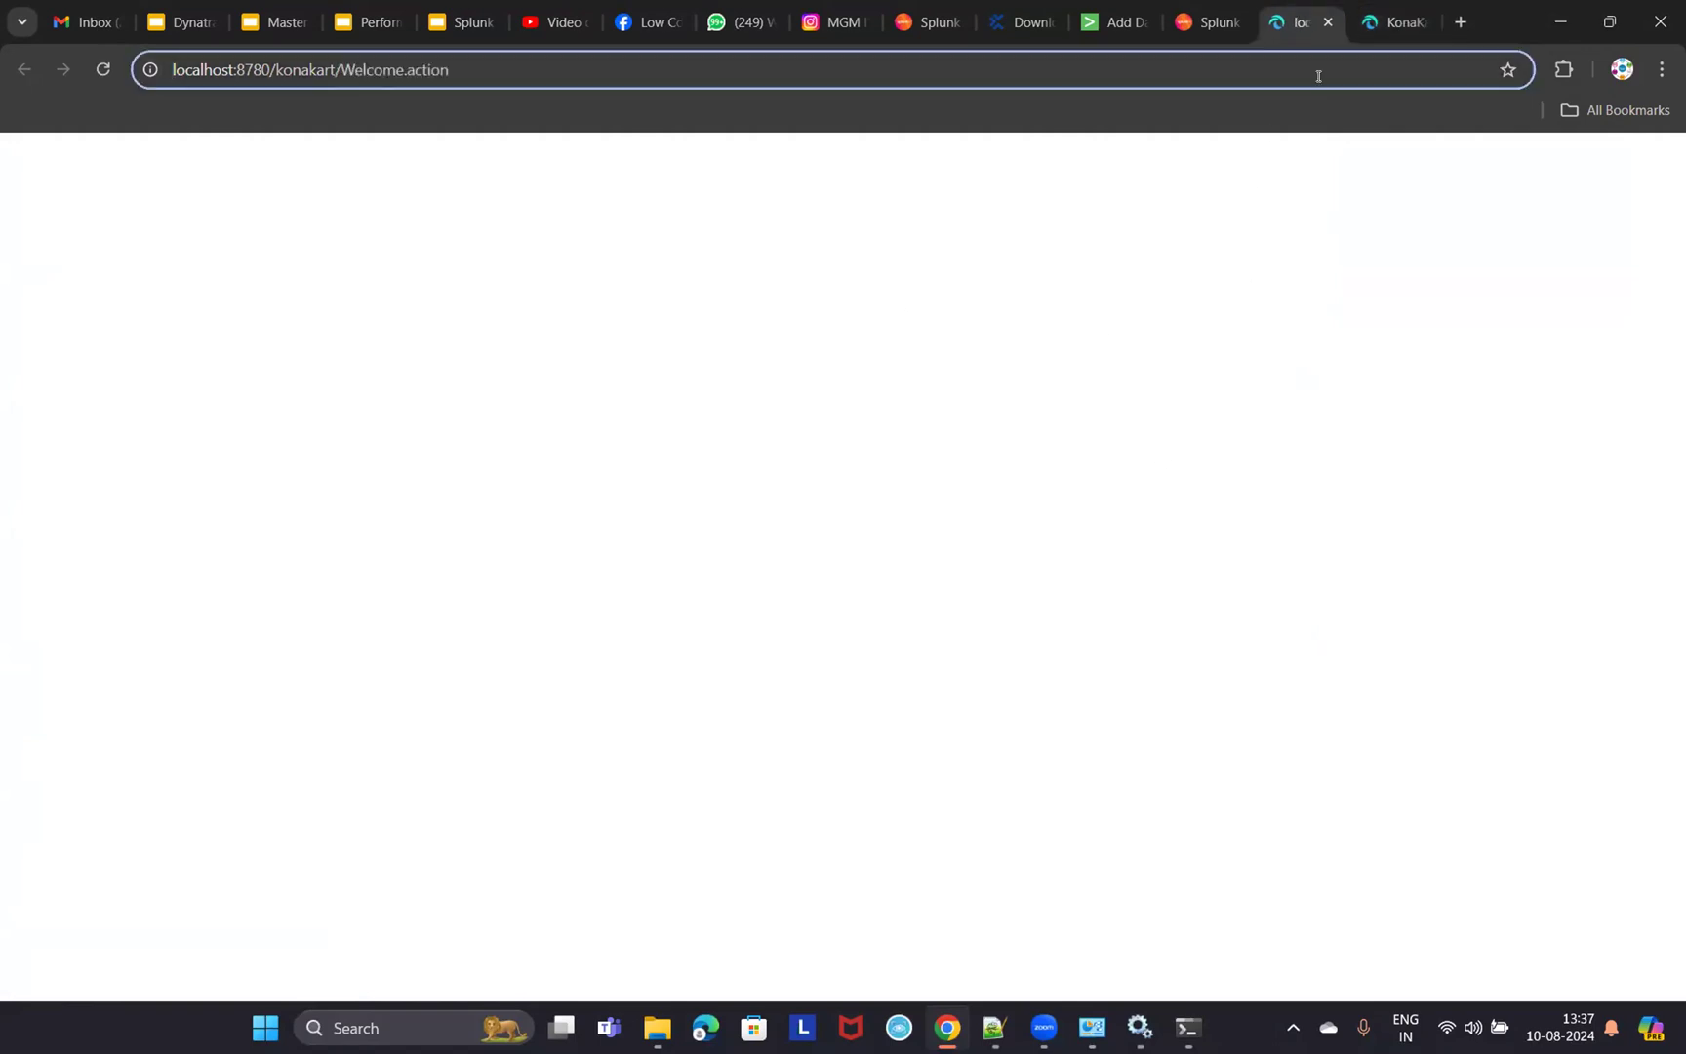
{"action": "left_click", "coordinate": [1398, 21]}
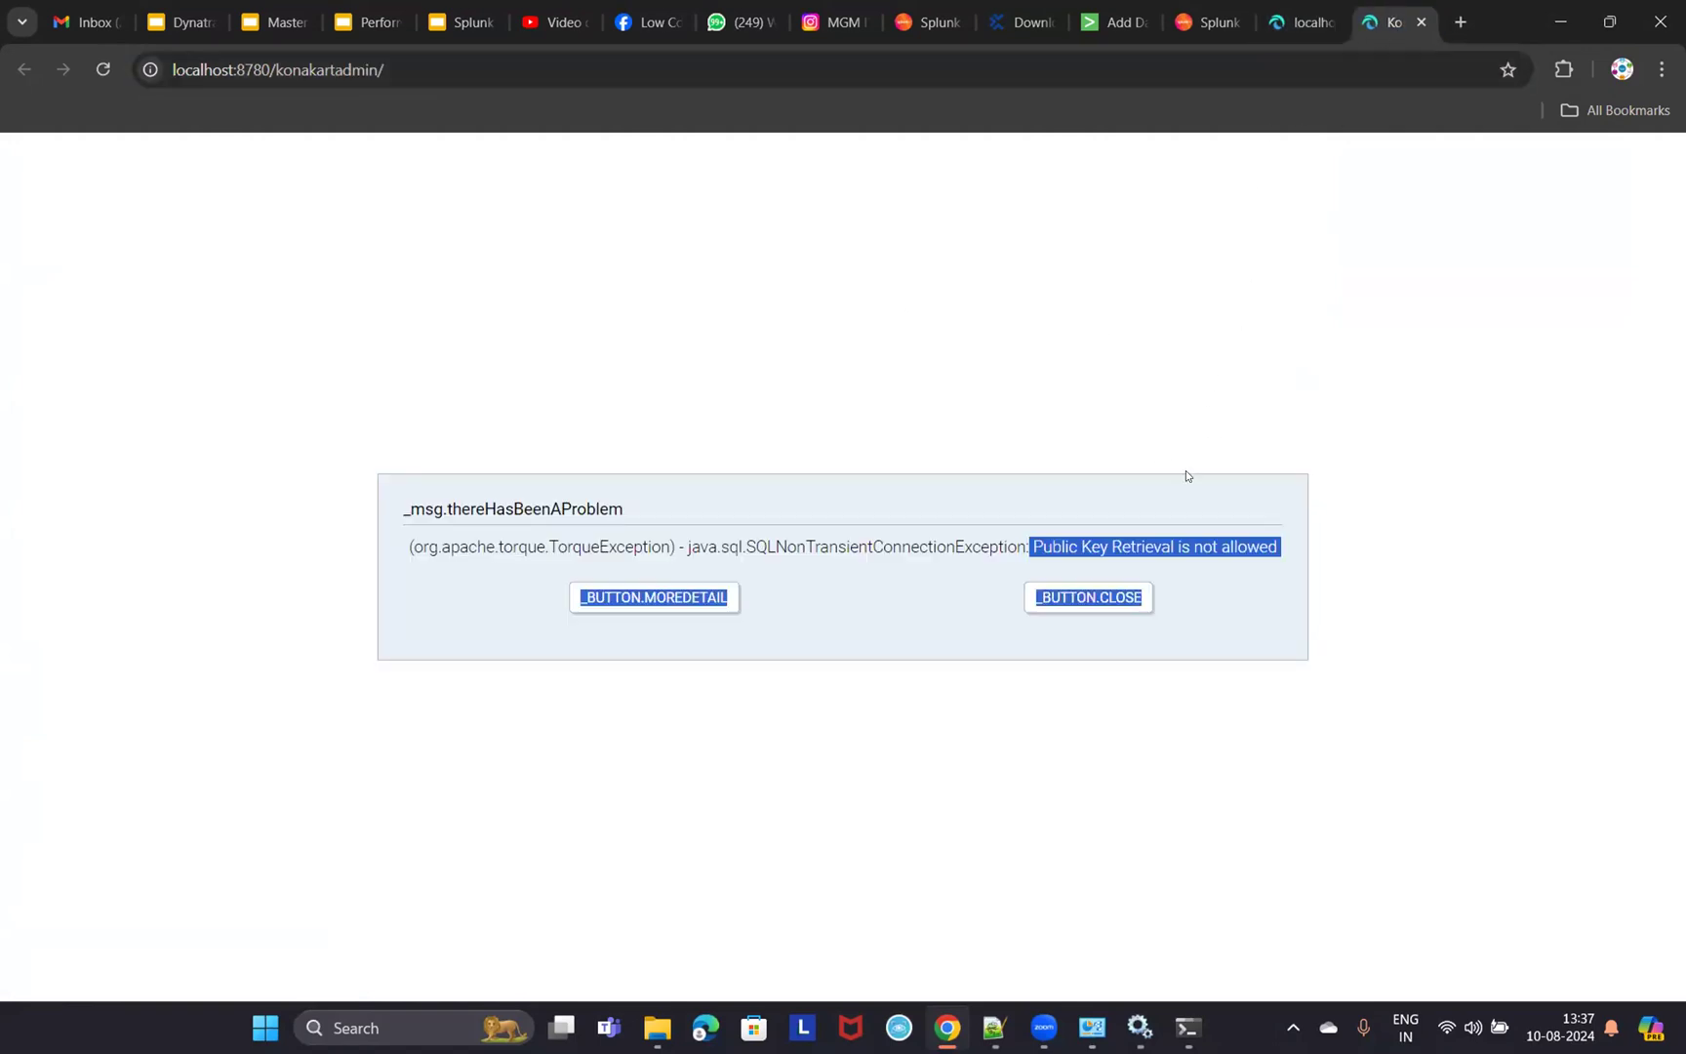
{"action": "left_click", "coordinate": [1017, 558]}
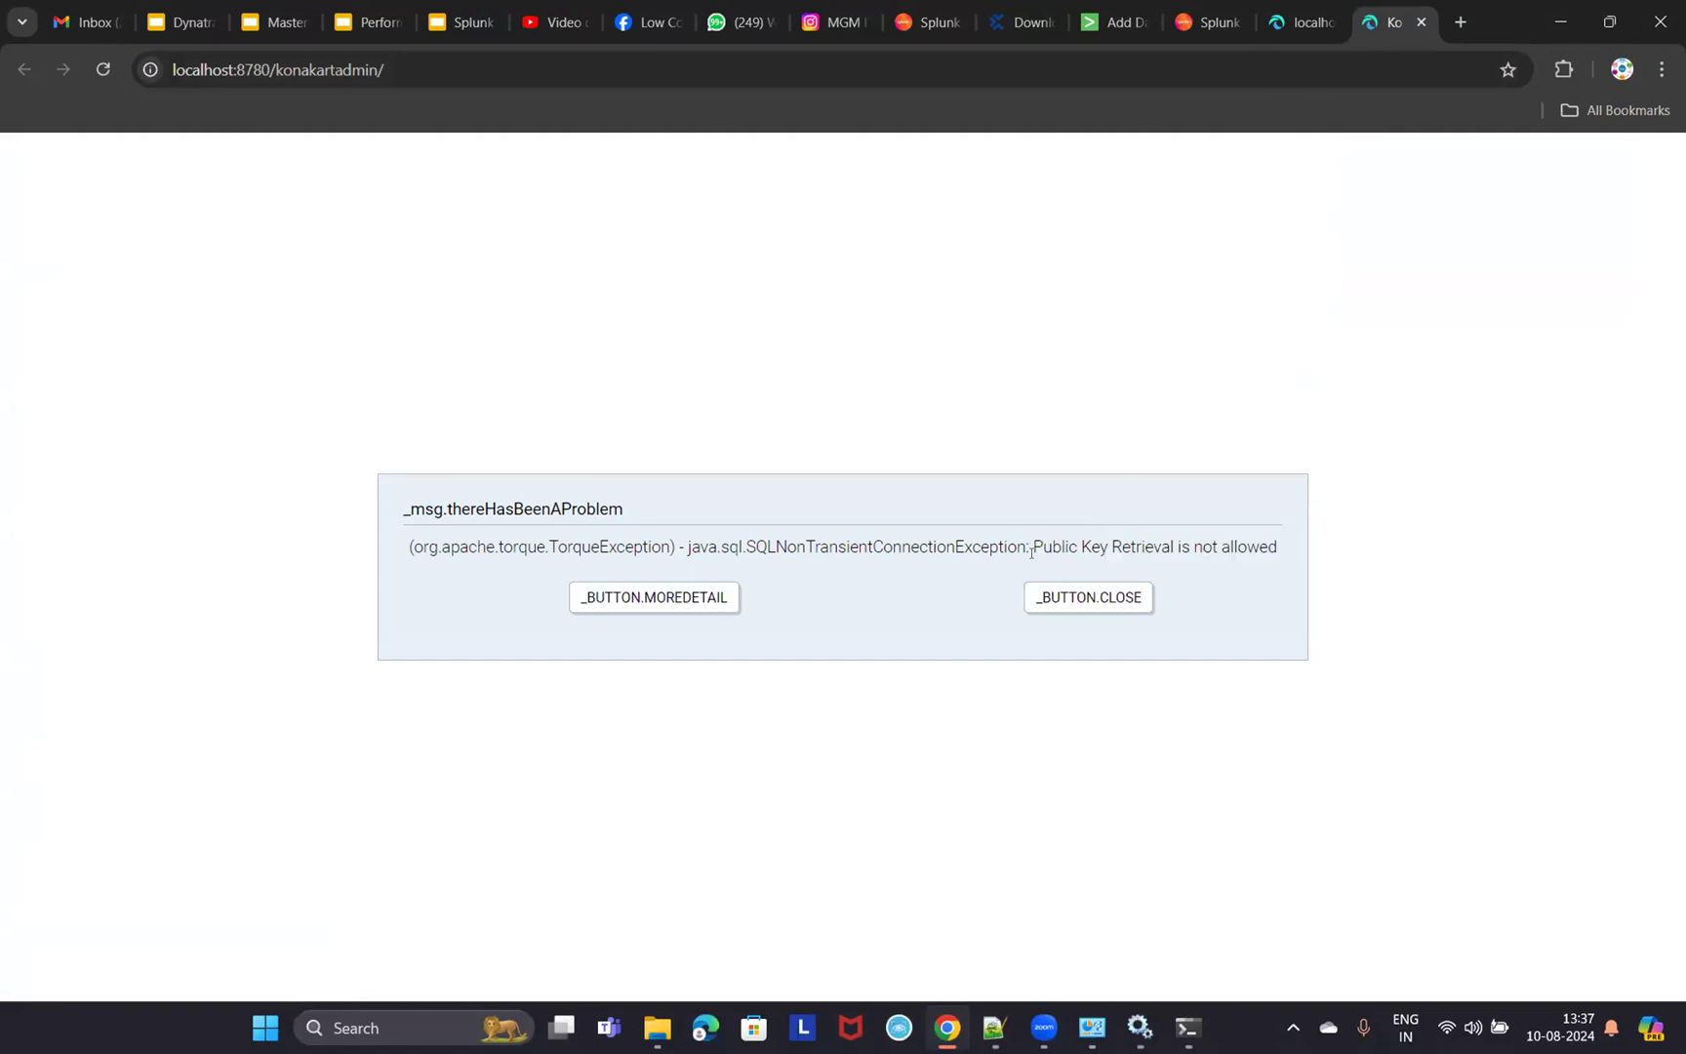
- Select the error text and head back to the Splunk home page
{"action": "left_click_drag", "start_coordinate": [1035, 546], "coordinate": [1270, 543]}
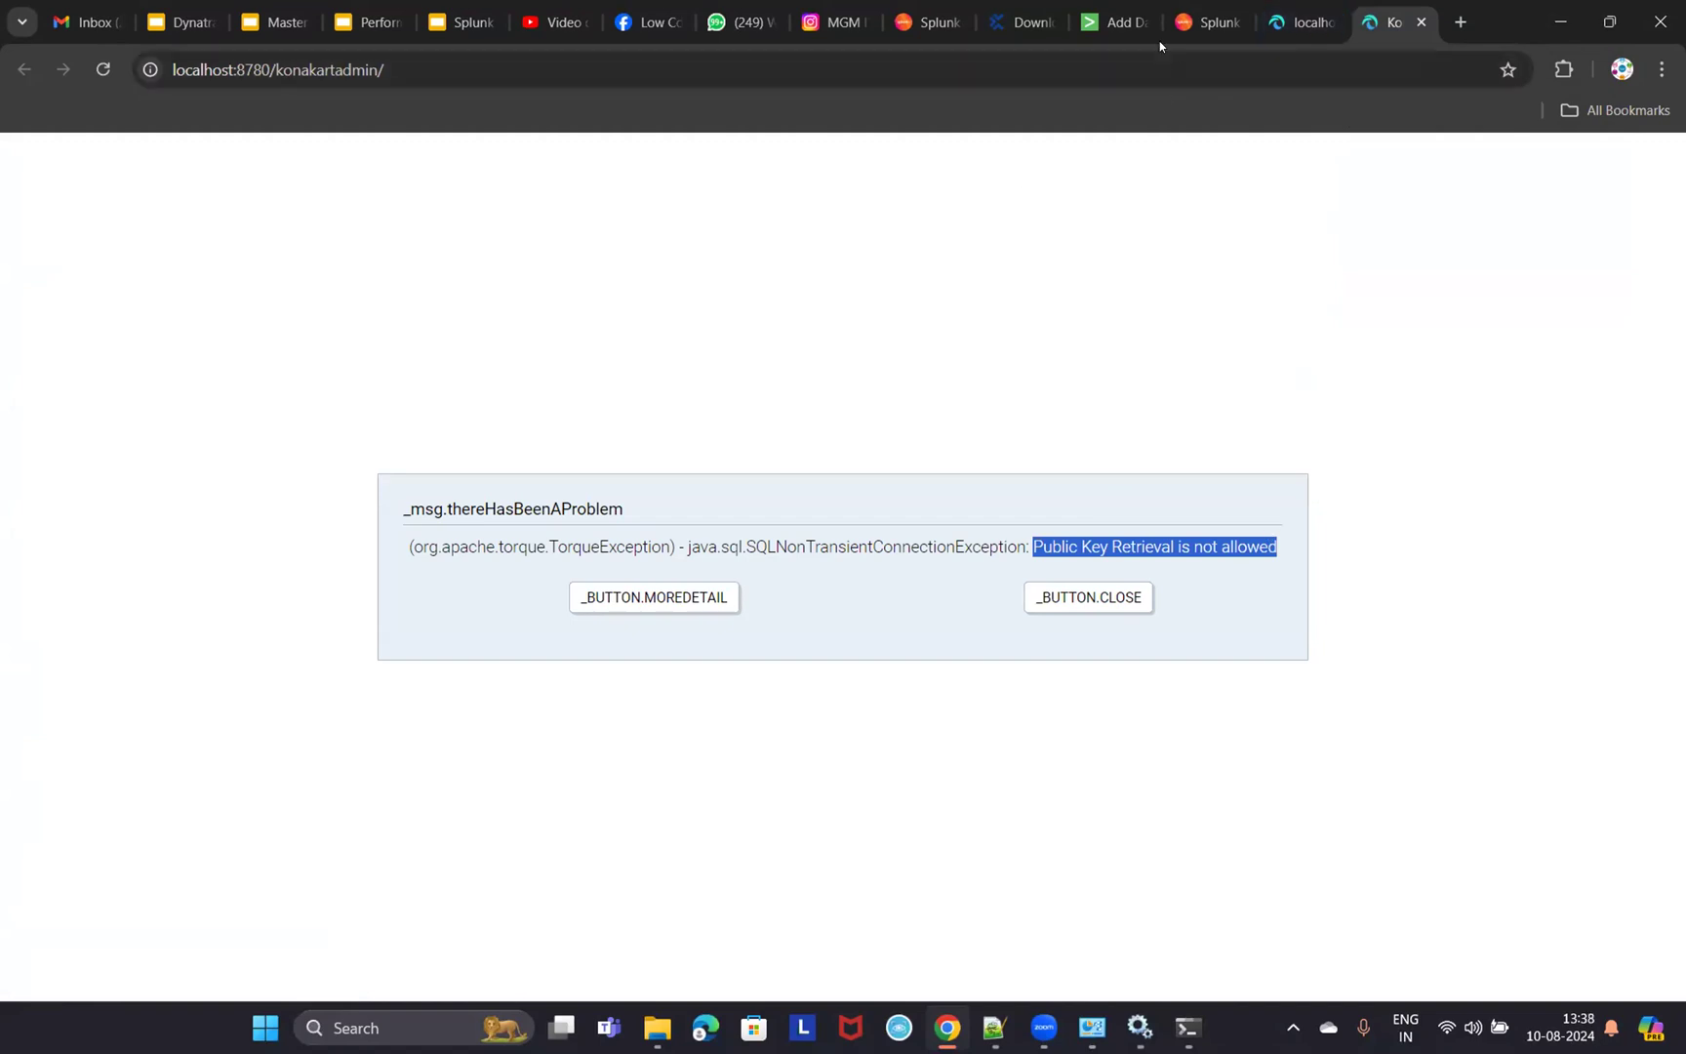
{"action": "left_click", "coordinate": [1115, 22]}
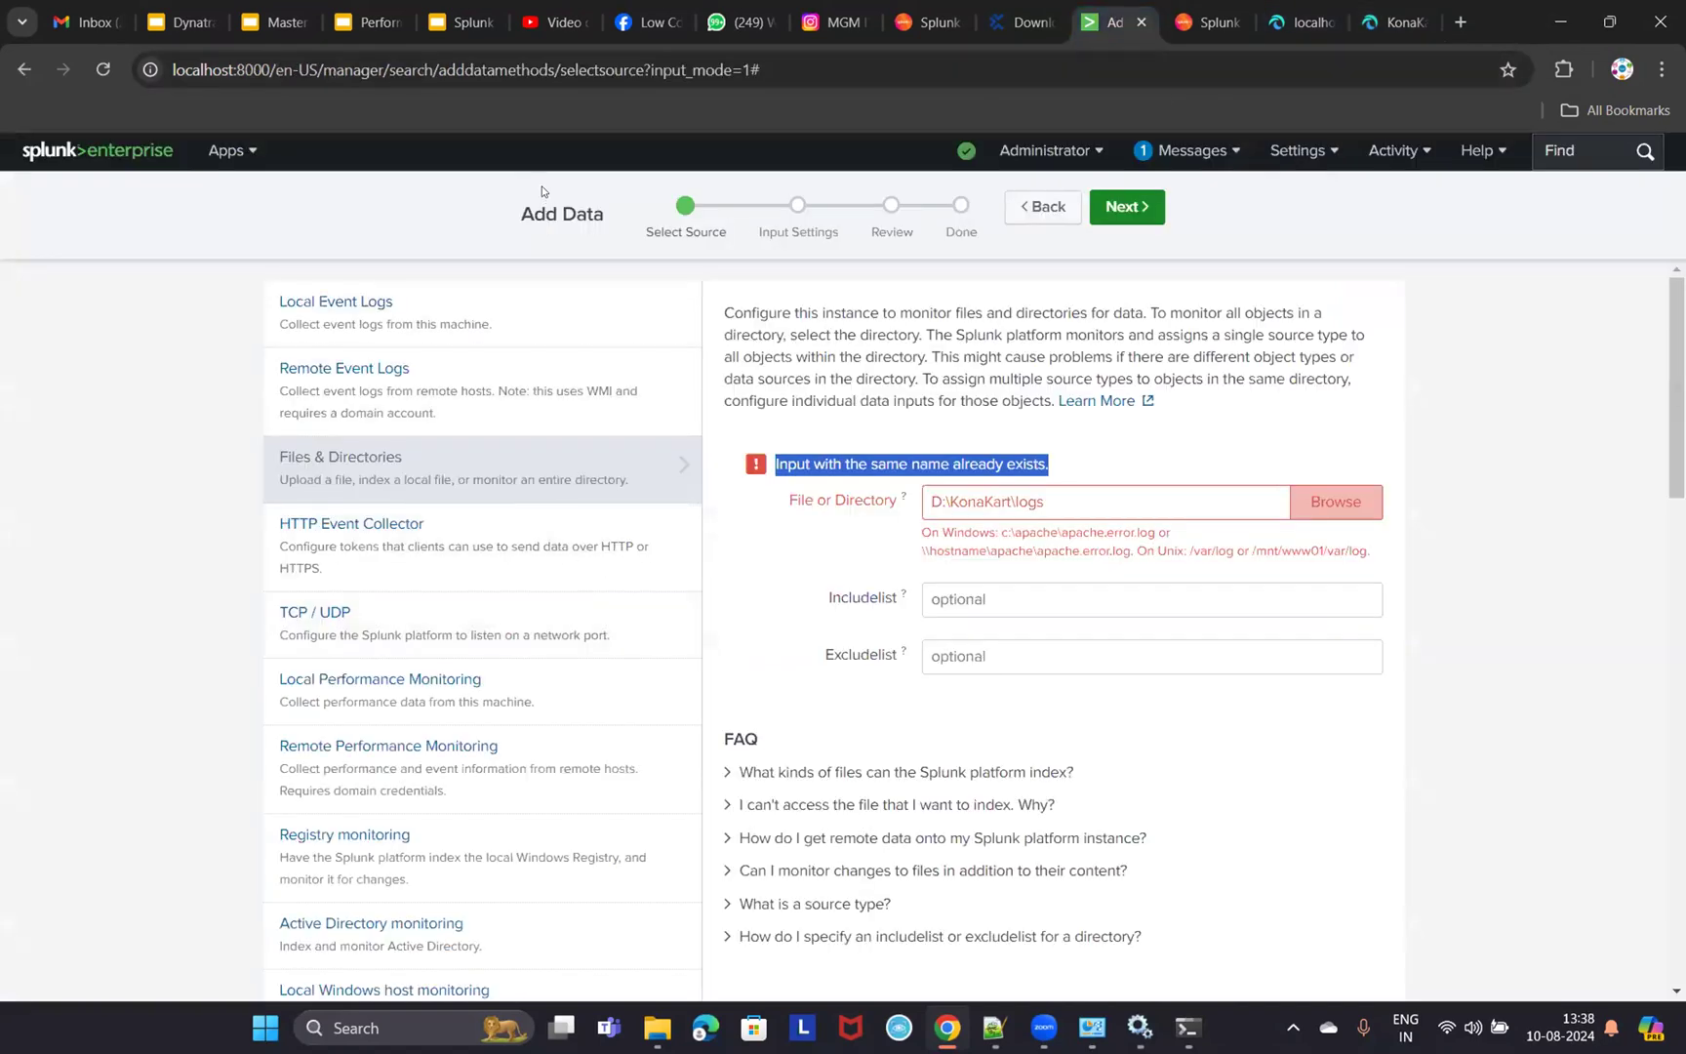
{"action": "left_click", "coordinate": [79, 152]}
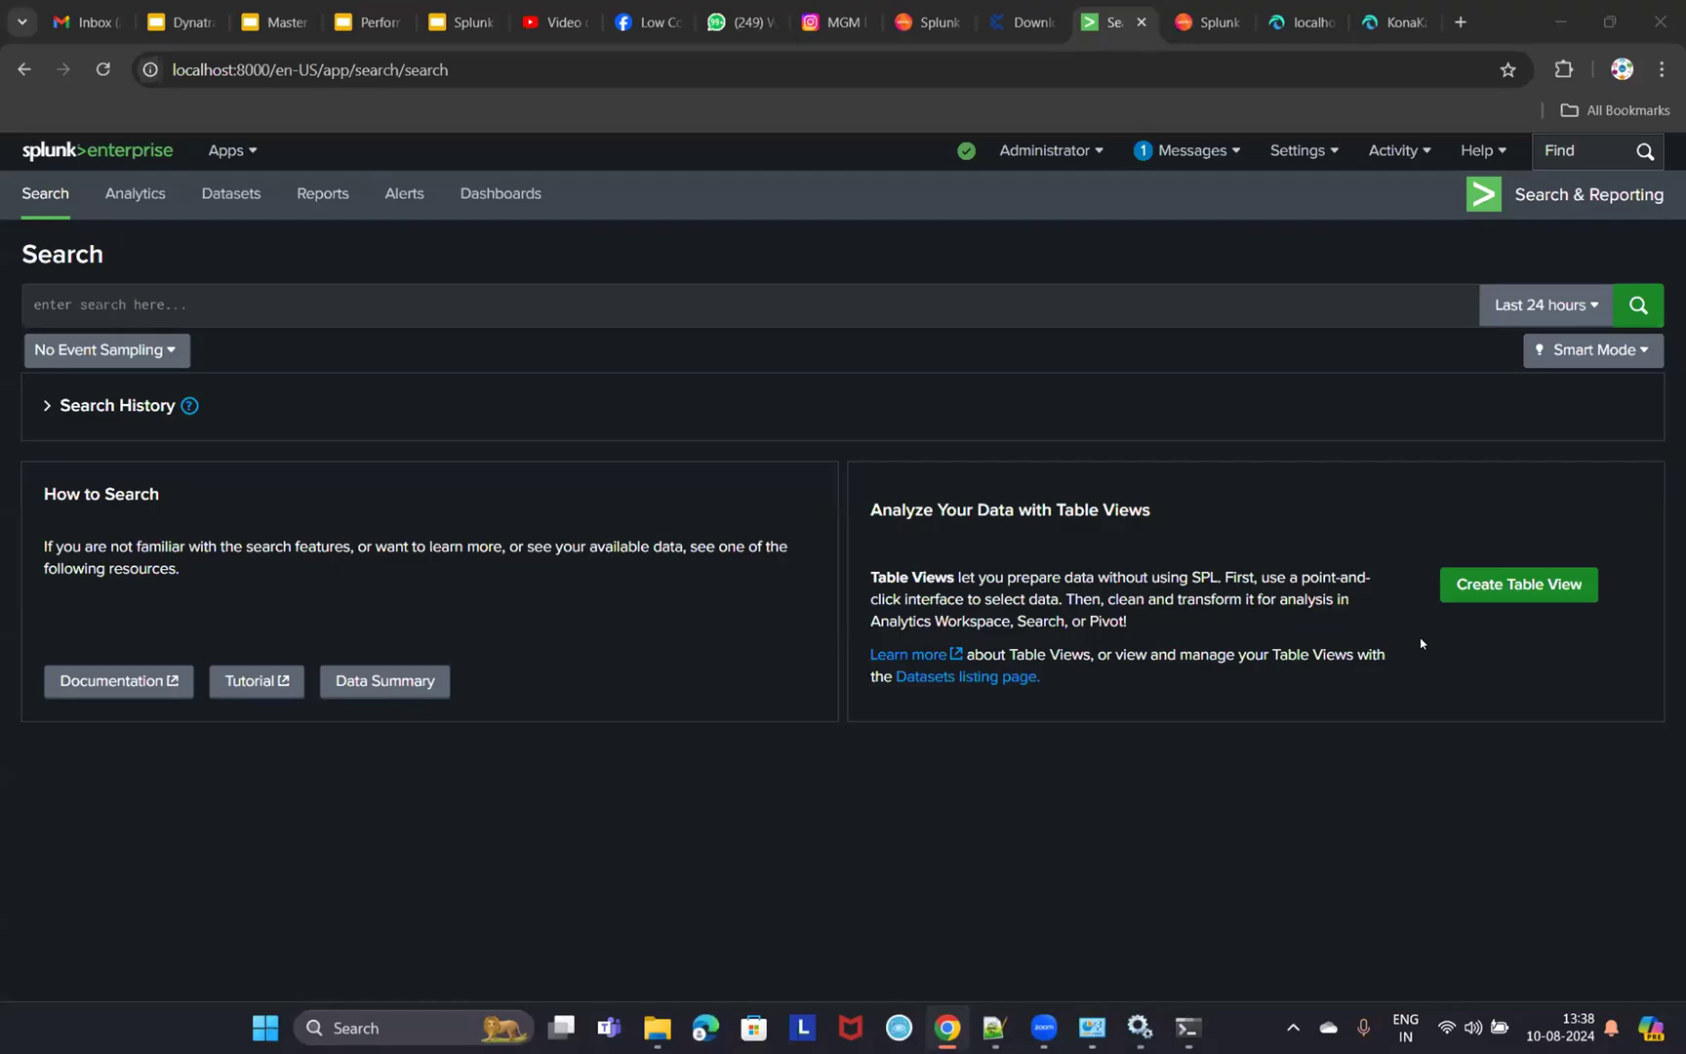
- Select the 'Public Key Retrieval is not allowed' error on KonaKart Admin, with Notepad opened alongside
{"action": "left_click", "coordinate": [391, 298]}
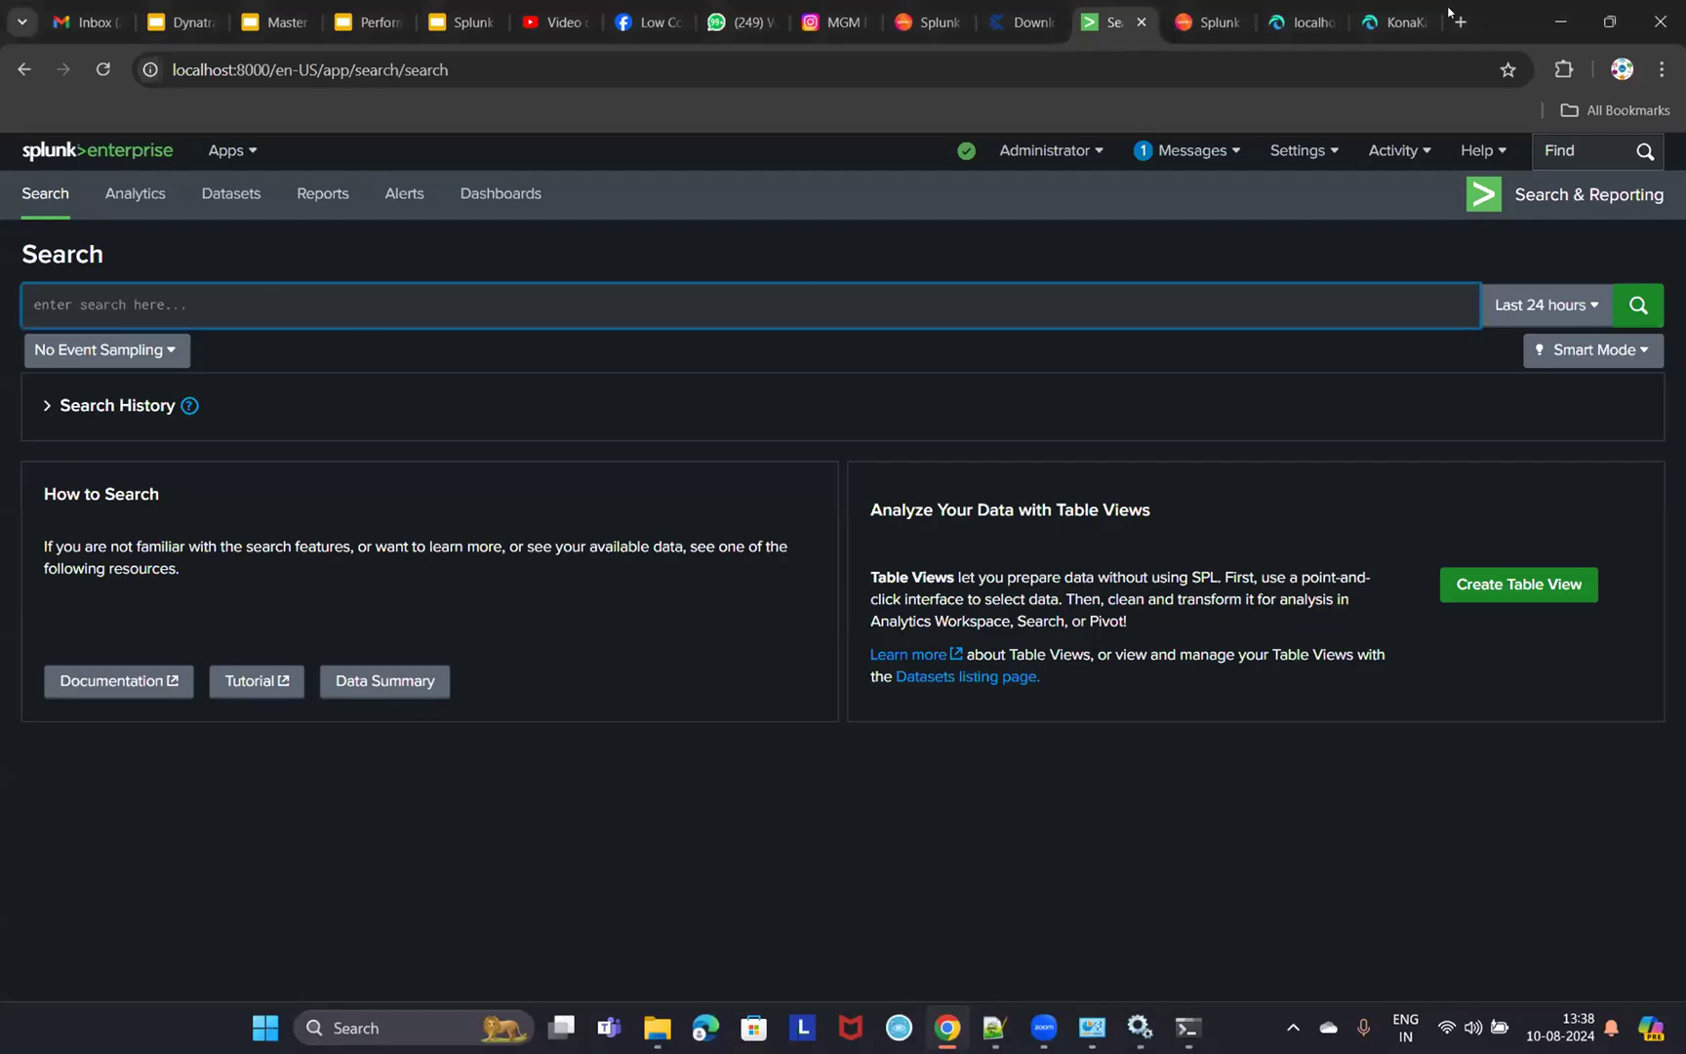
{"action": "left_click", "coordinate": [1405, 22]}
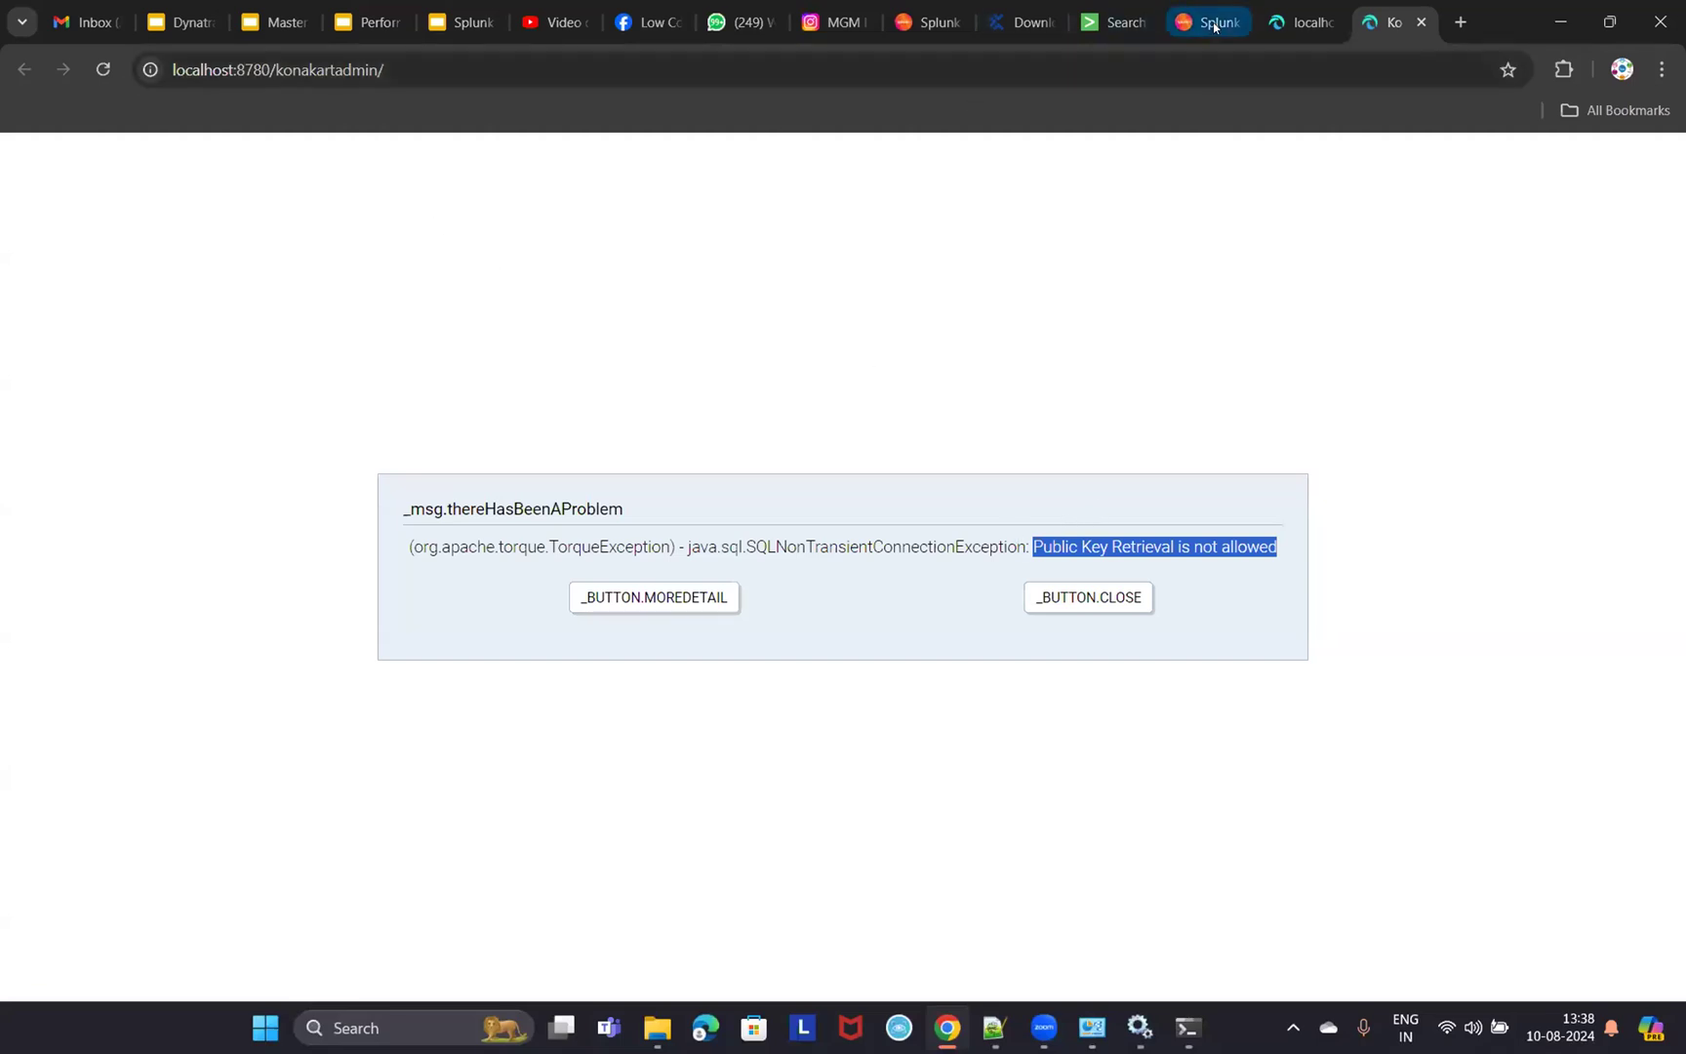
{"action": "left_click", "coordinate": [1112, 22]}
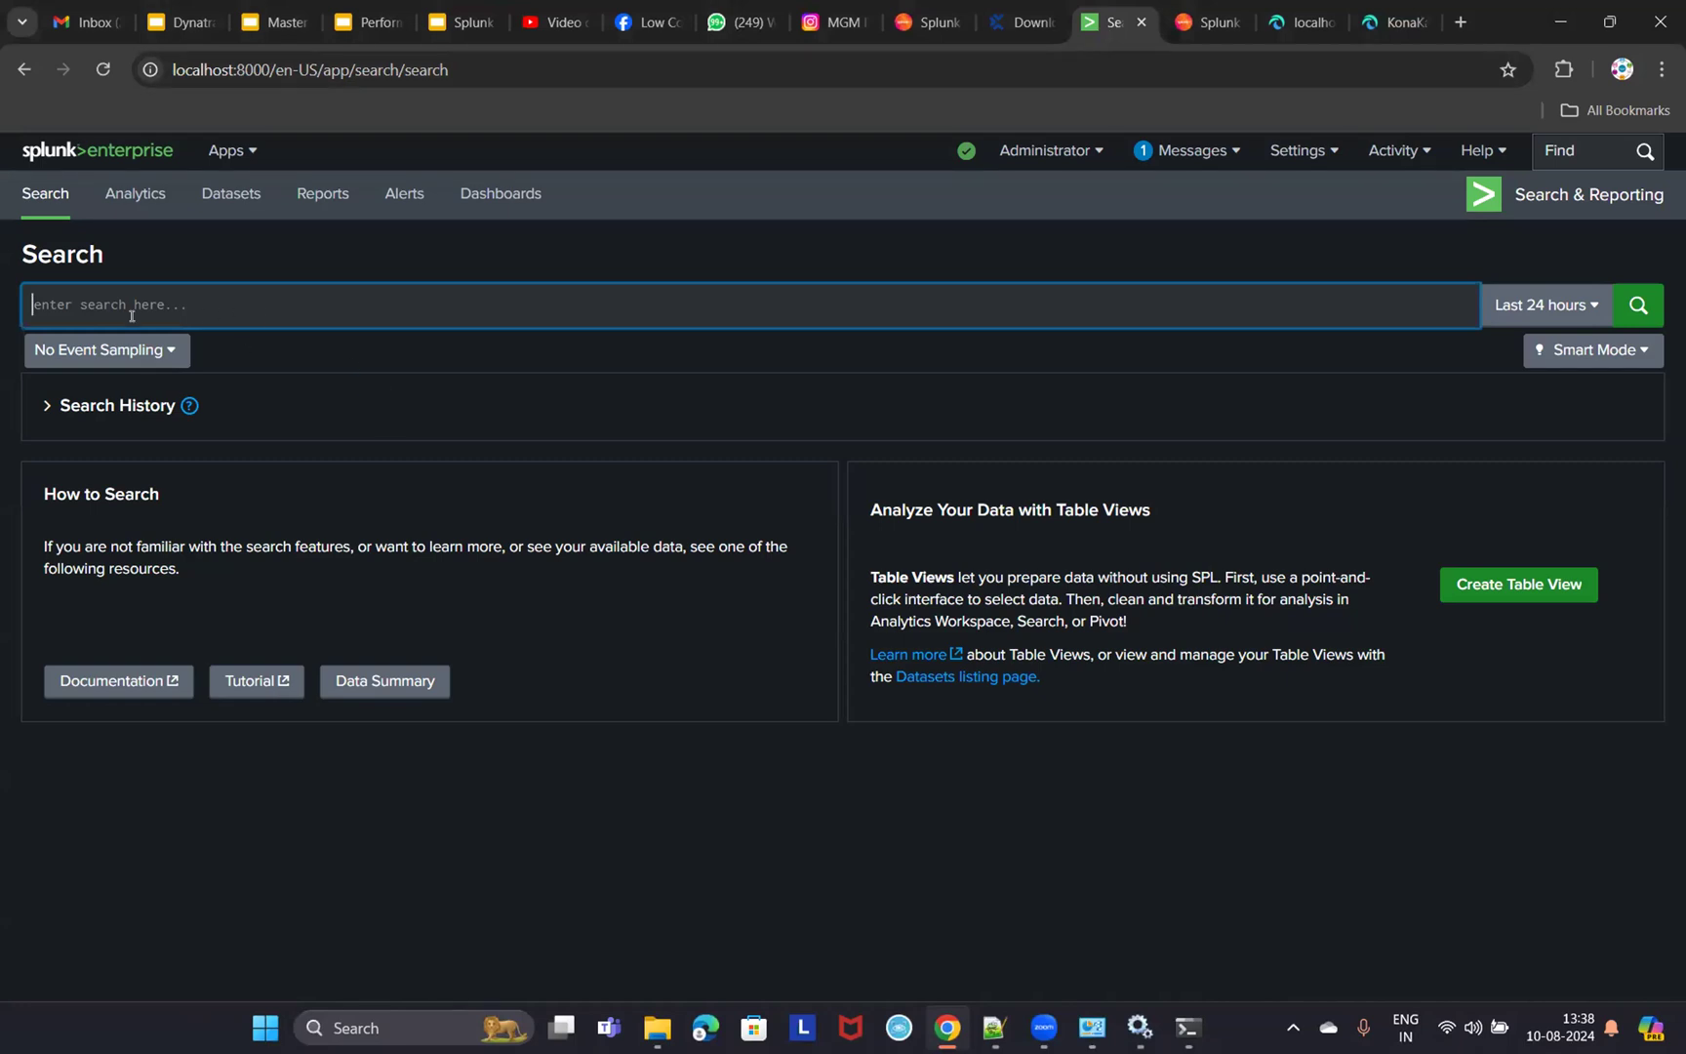
{"action": "left_click", "coordinate": [1394, 30]}
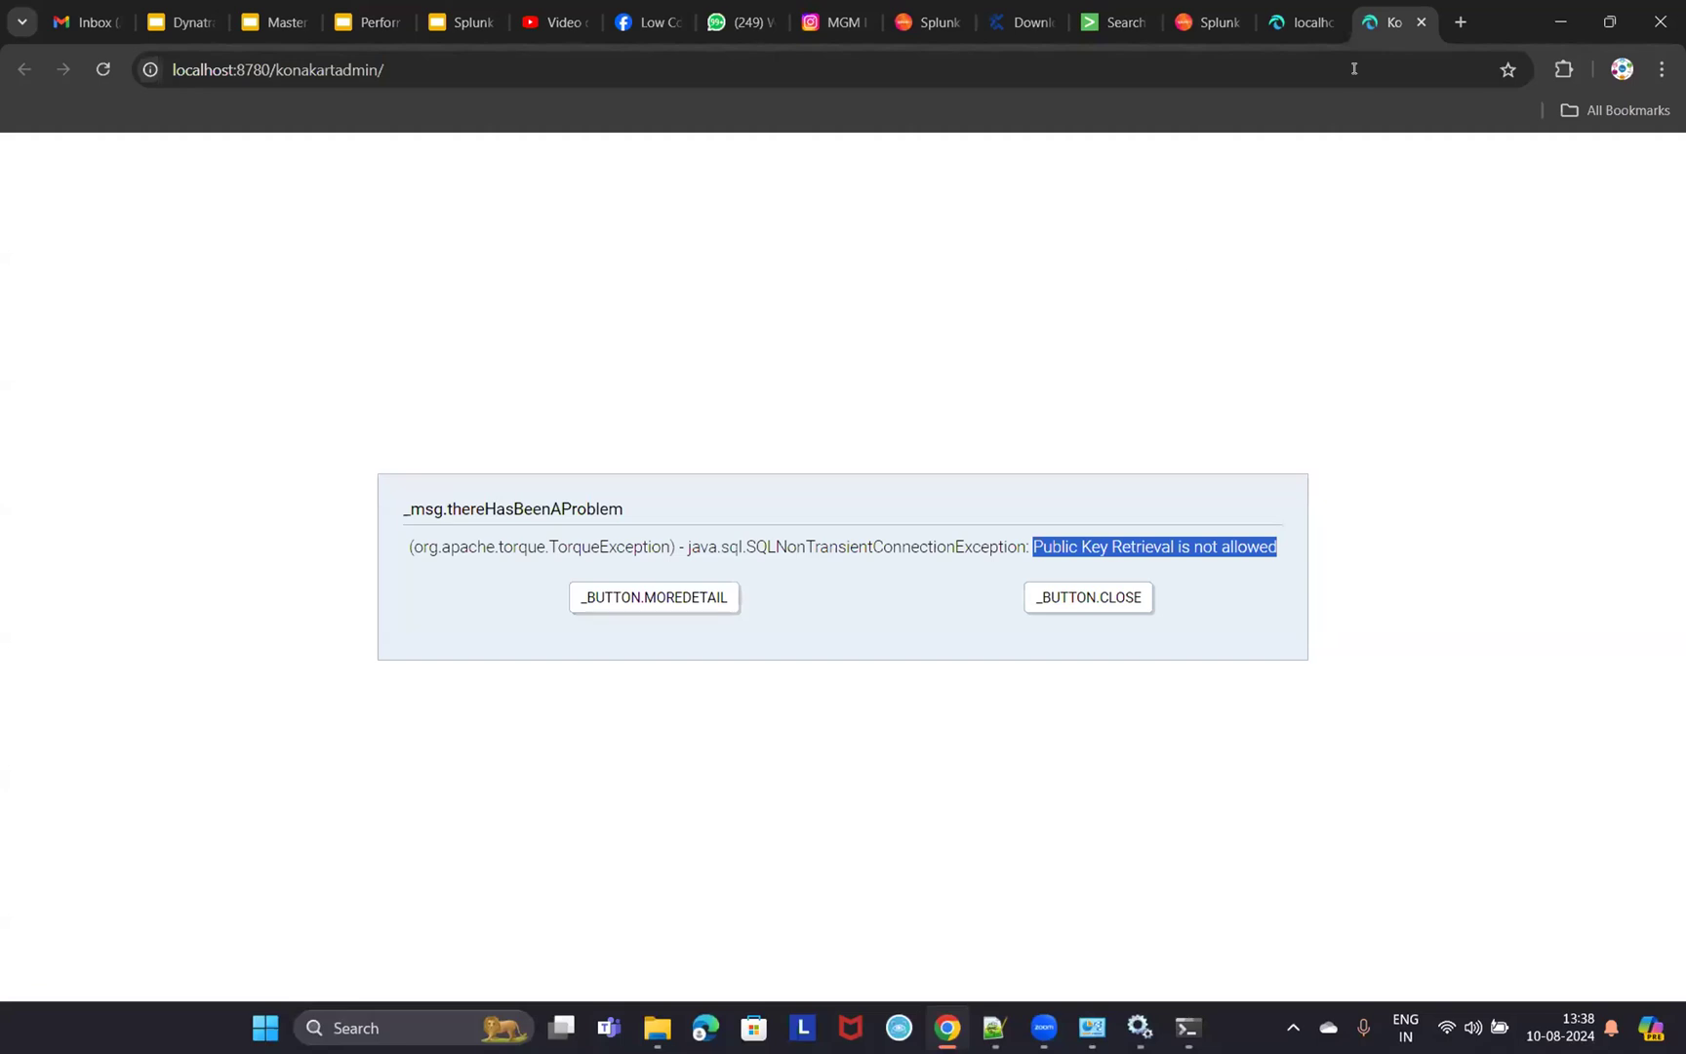
{"action": "left_click", "coordinate": [1037, 545]}
{"action": "mouse_move", "coordinate": [1035, 543]}
{"action": "left_mouse_down"}
{"action": "mouse_move", "coordinate": [1236, 548]}
{"action": "mouse_move", "coordinate": [1274, 649]}
{"action": "mouse_move", "coordinate": [1274, 547]}
{"action": "mouse_move", "coordinate": [1032, 547]}
{"action": "left_mouse_up"}
{"action": "left_click", "coordinate": [1113, 22]}
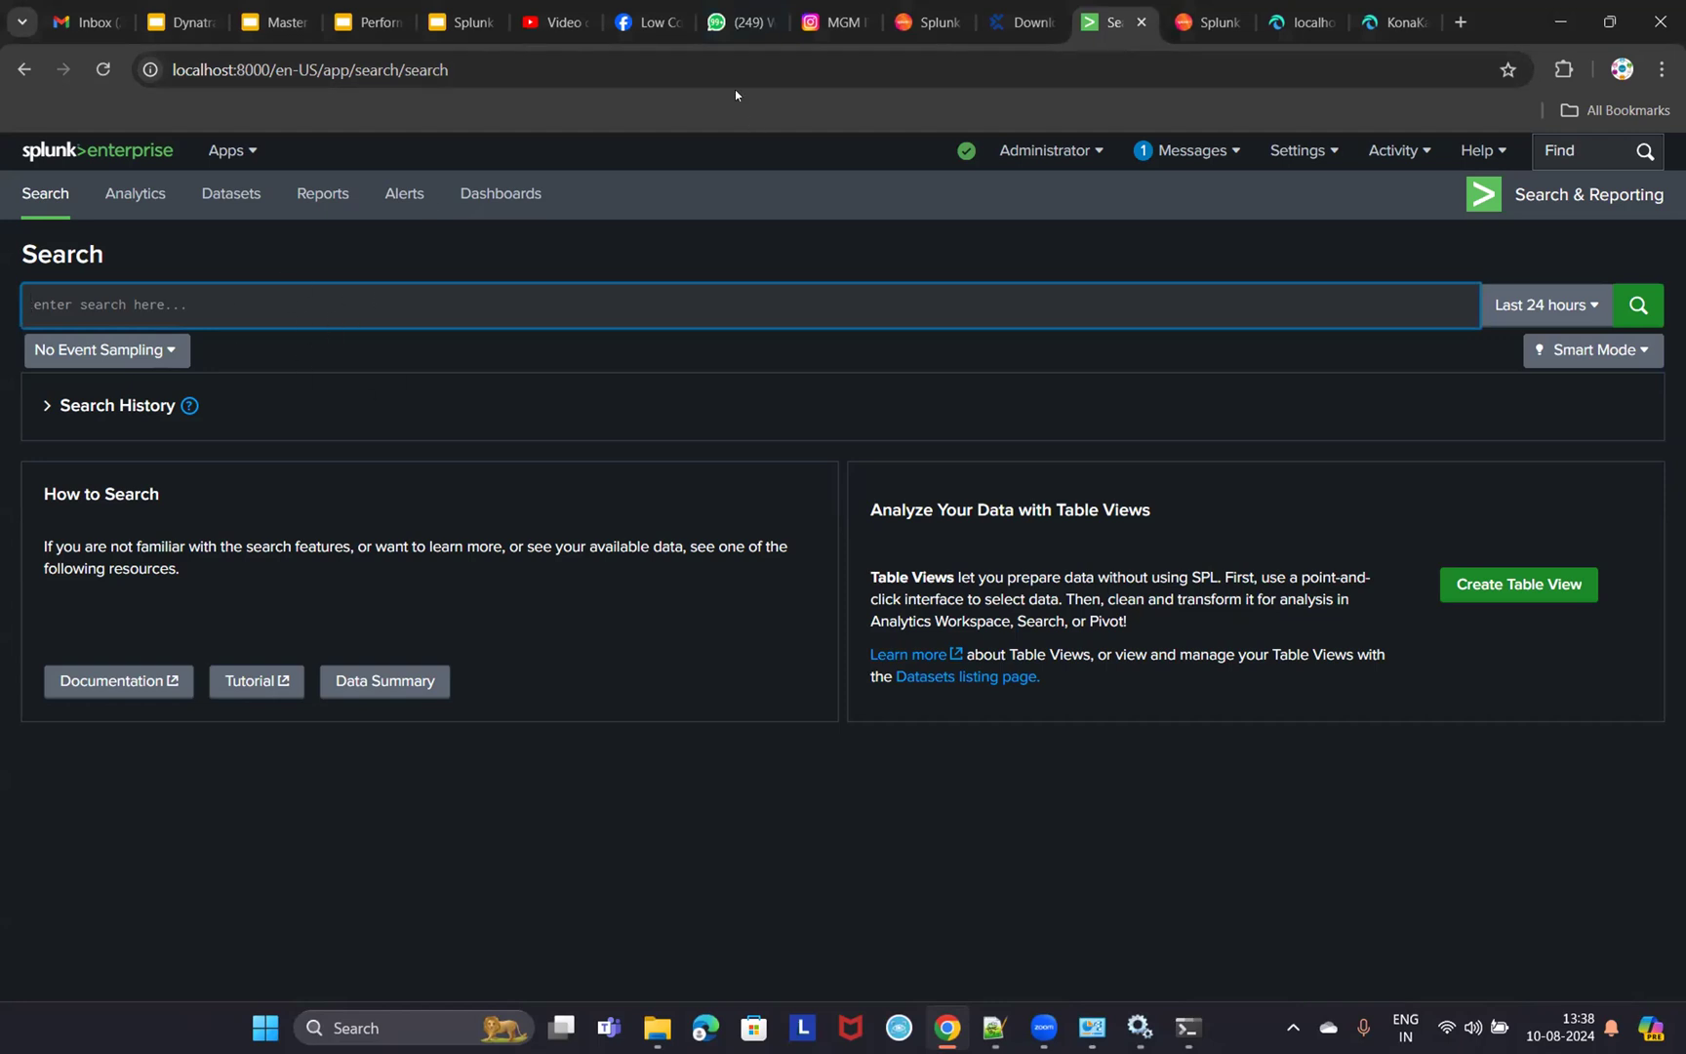
{"action": "left_click", "coordinate": [1394, 21]}
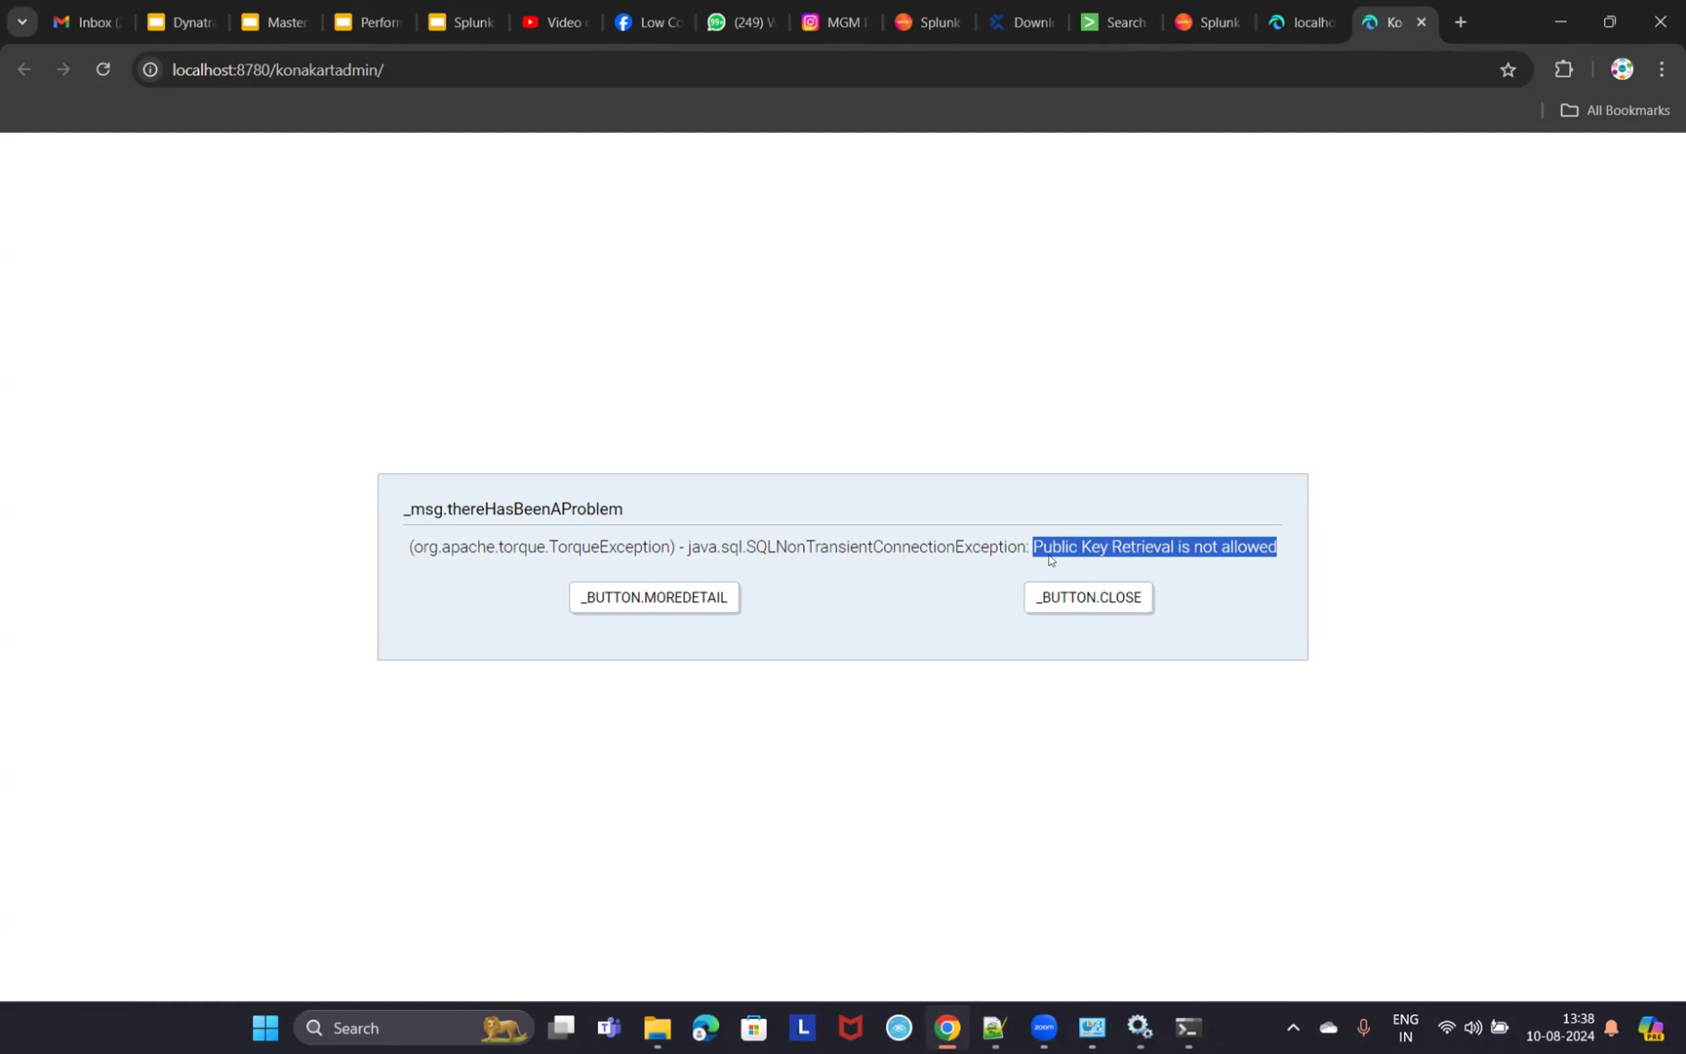
{"action": "left_click_drag", "start_coordinate": [1034, 546], "coordinate": [1279, 549]}
{"action": "key", "text": "super+r"}
{"action": "key", "text": "Return"}
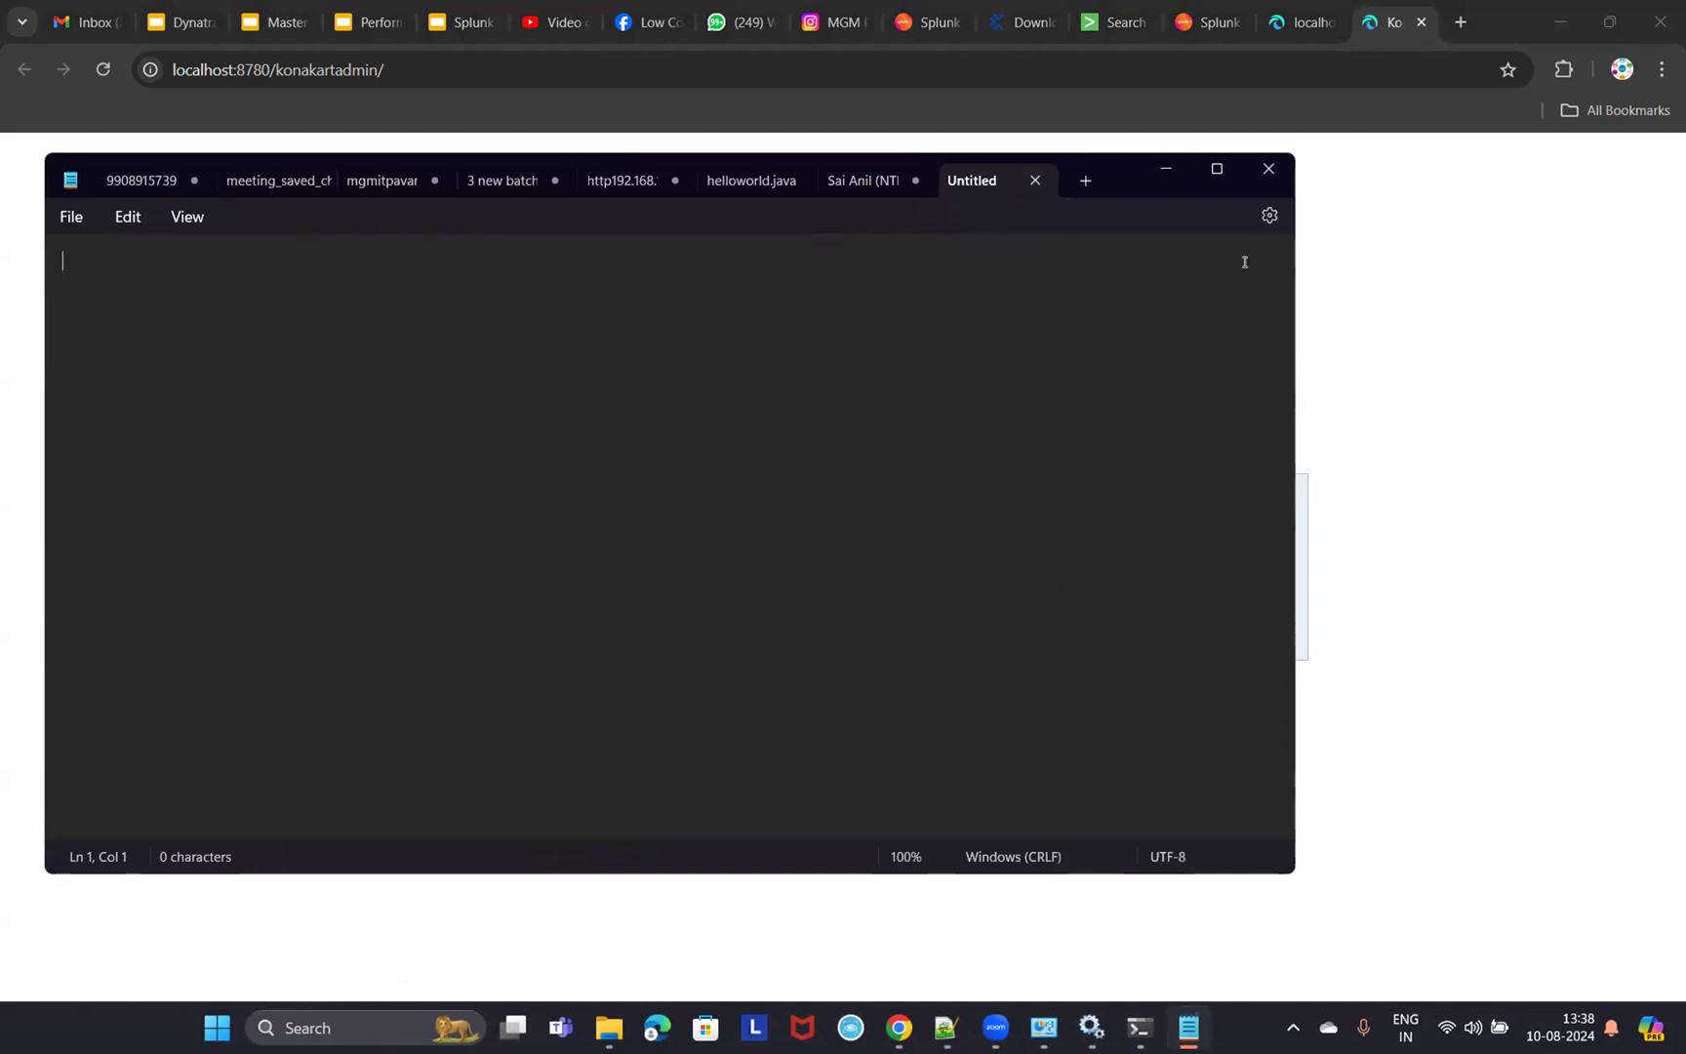
{"action": "left_click", "coordinate": [1165, 170]}
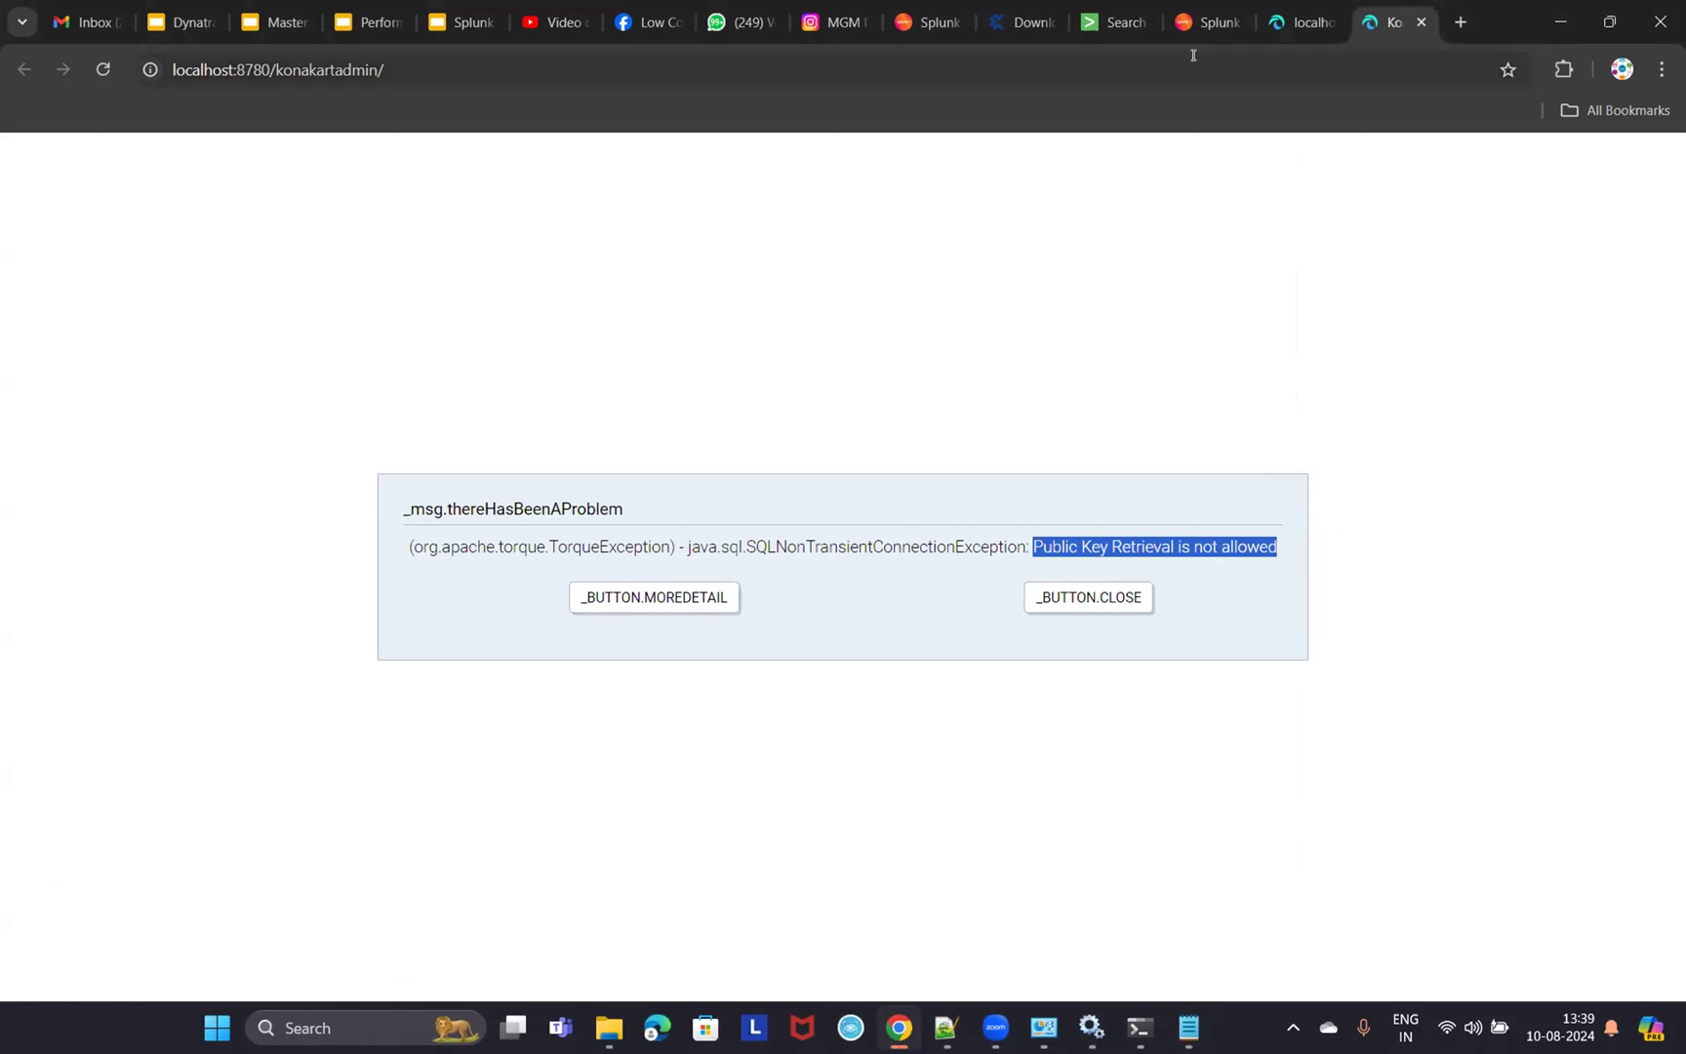
- Search Splunk for 'Pubic Key Retrieval is not allowed' over the last 24 hours
{"action": "left_click", "coordinate": [1112, 21]}
{"action": "left_click", "coordinate": [355, 309]}
{"action": "type", "text": "Pubic Key Re"}
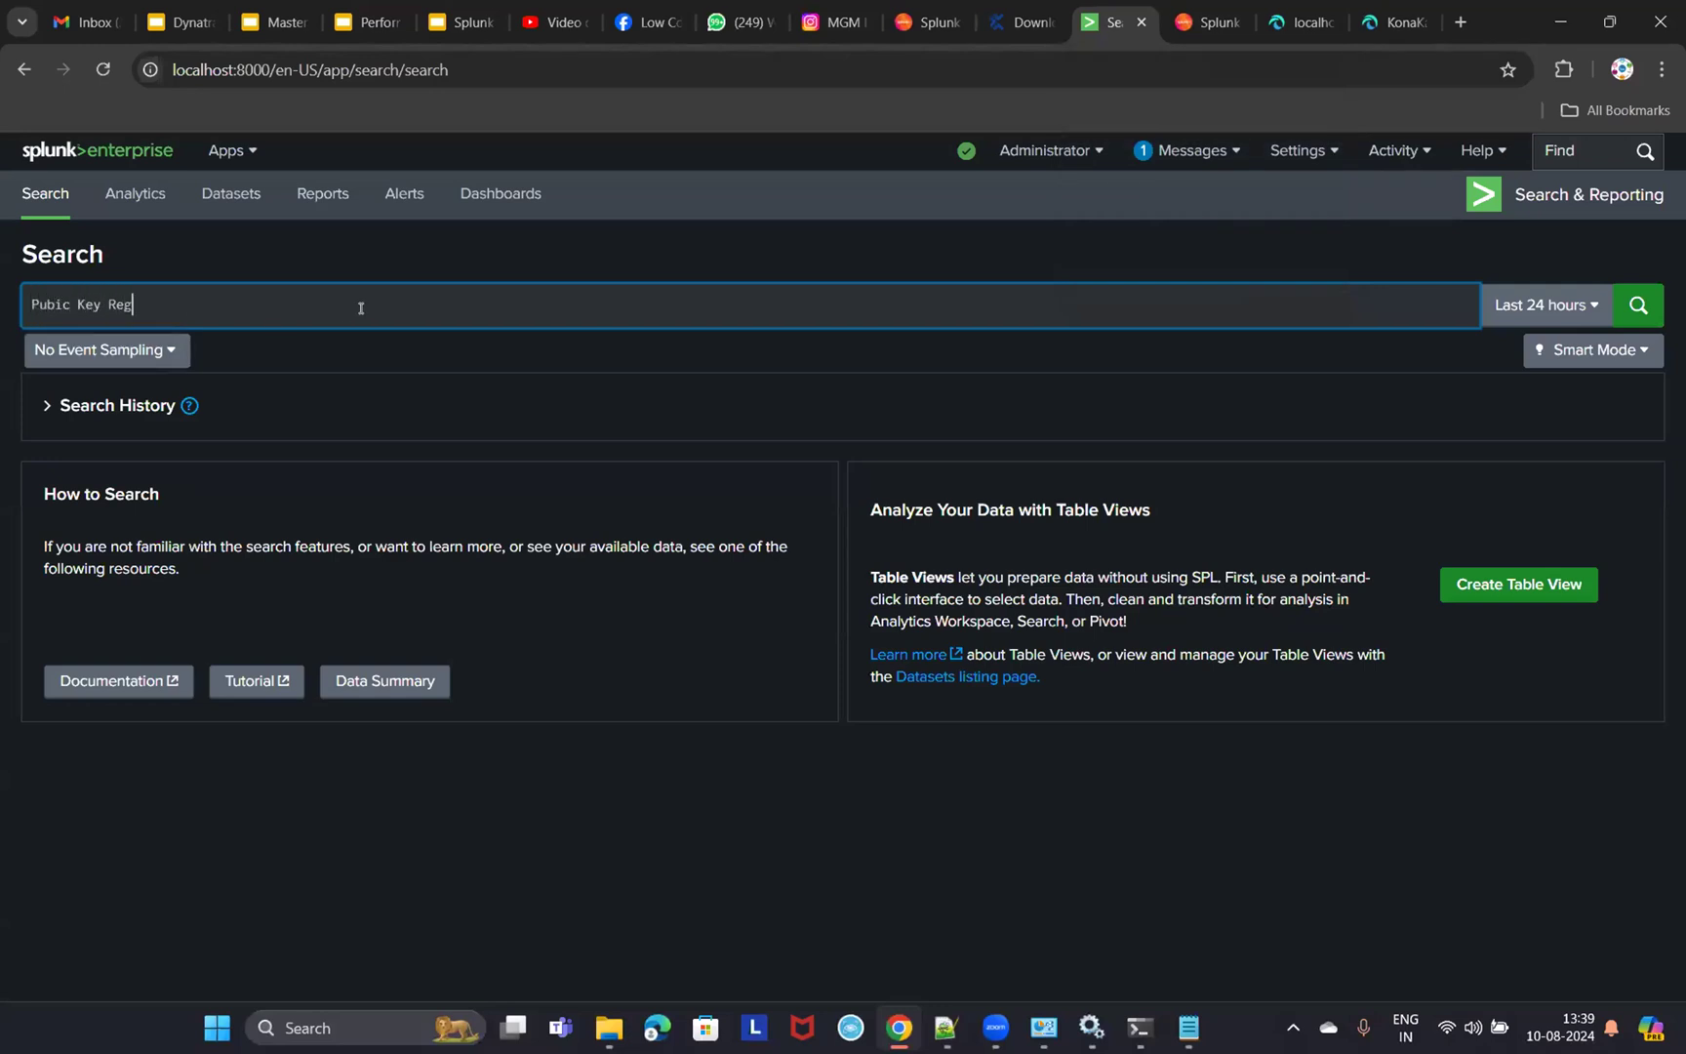
{"action": "type", "text": "trieval is not allowed"}
{"action": "key", "text": "Return"}
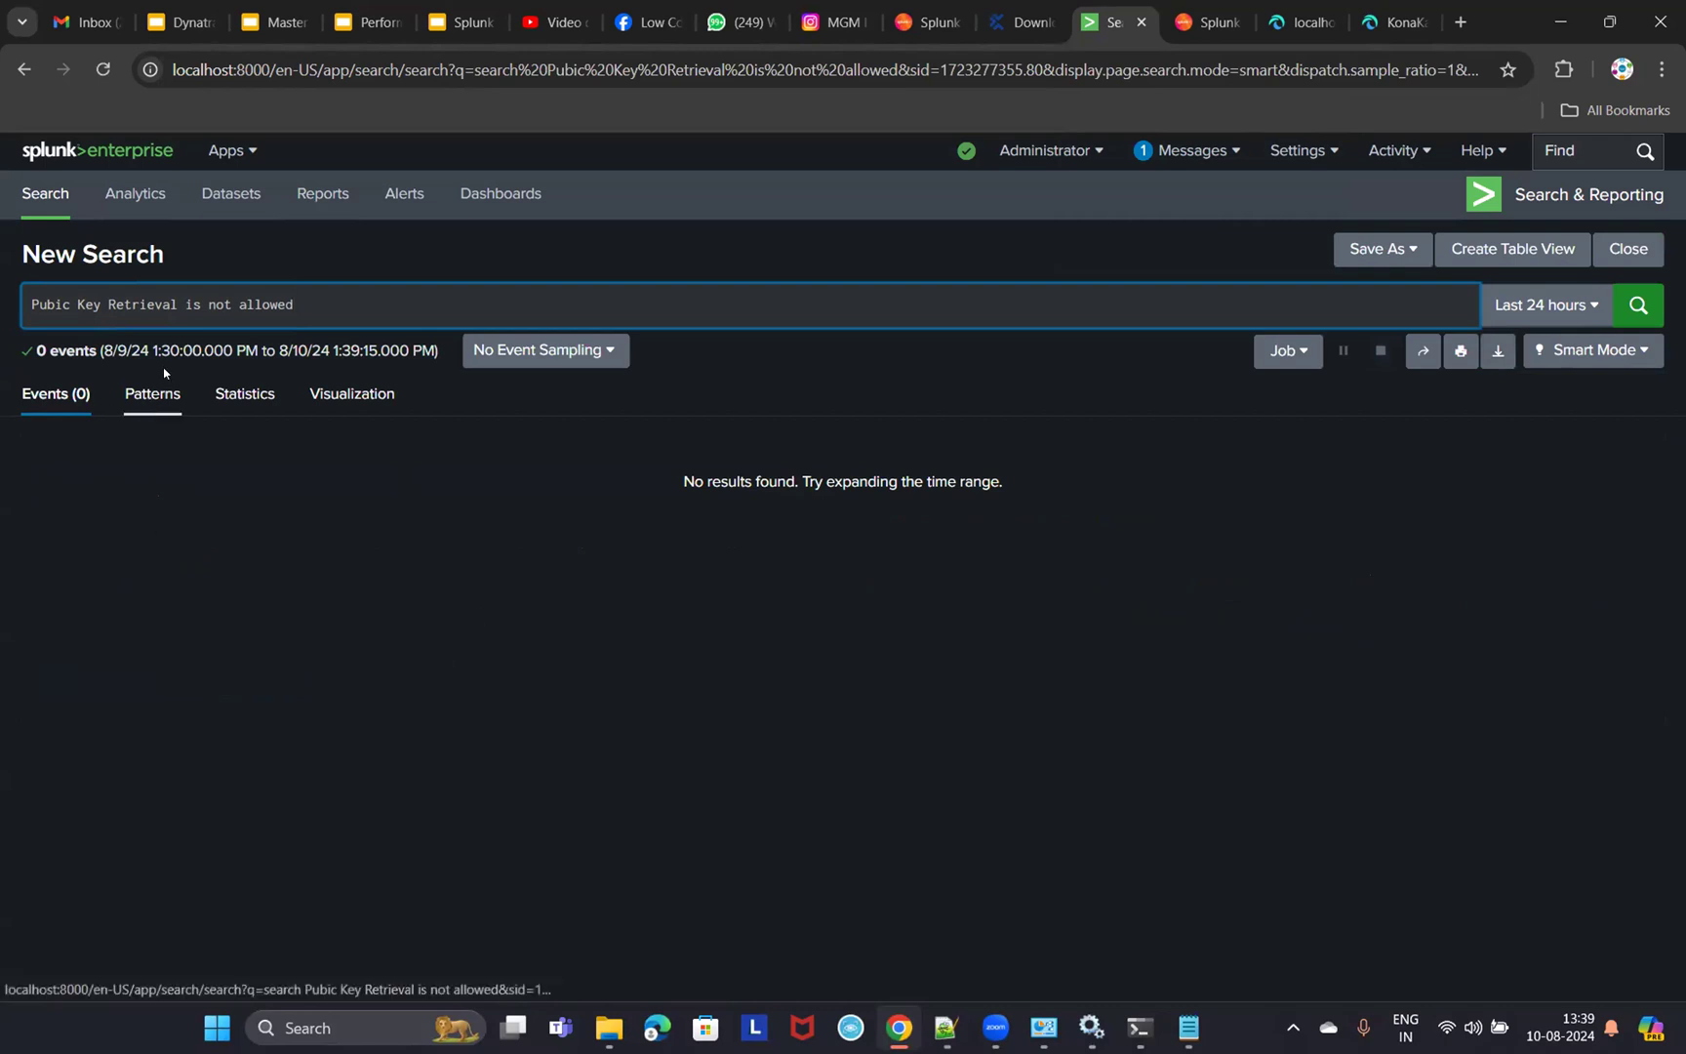
- Correct the search to 'Public Key Retrieval is not allowed' and rerun it over 30 minutes
{"action": "left_click", "coordinate": [1539, 311]}
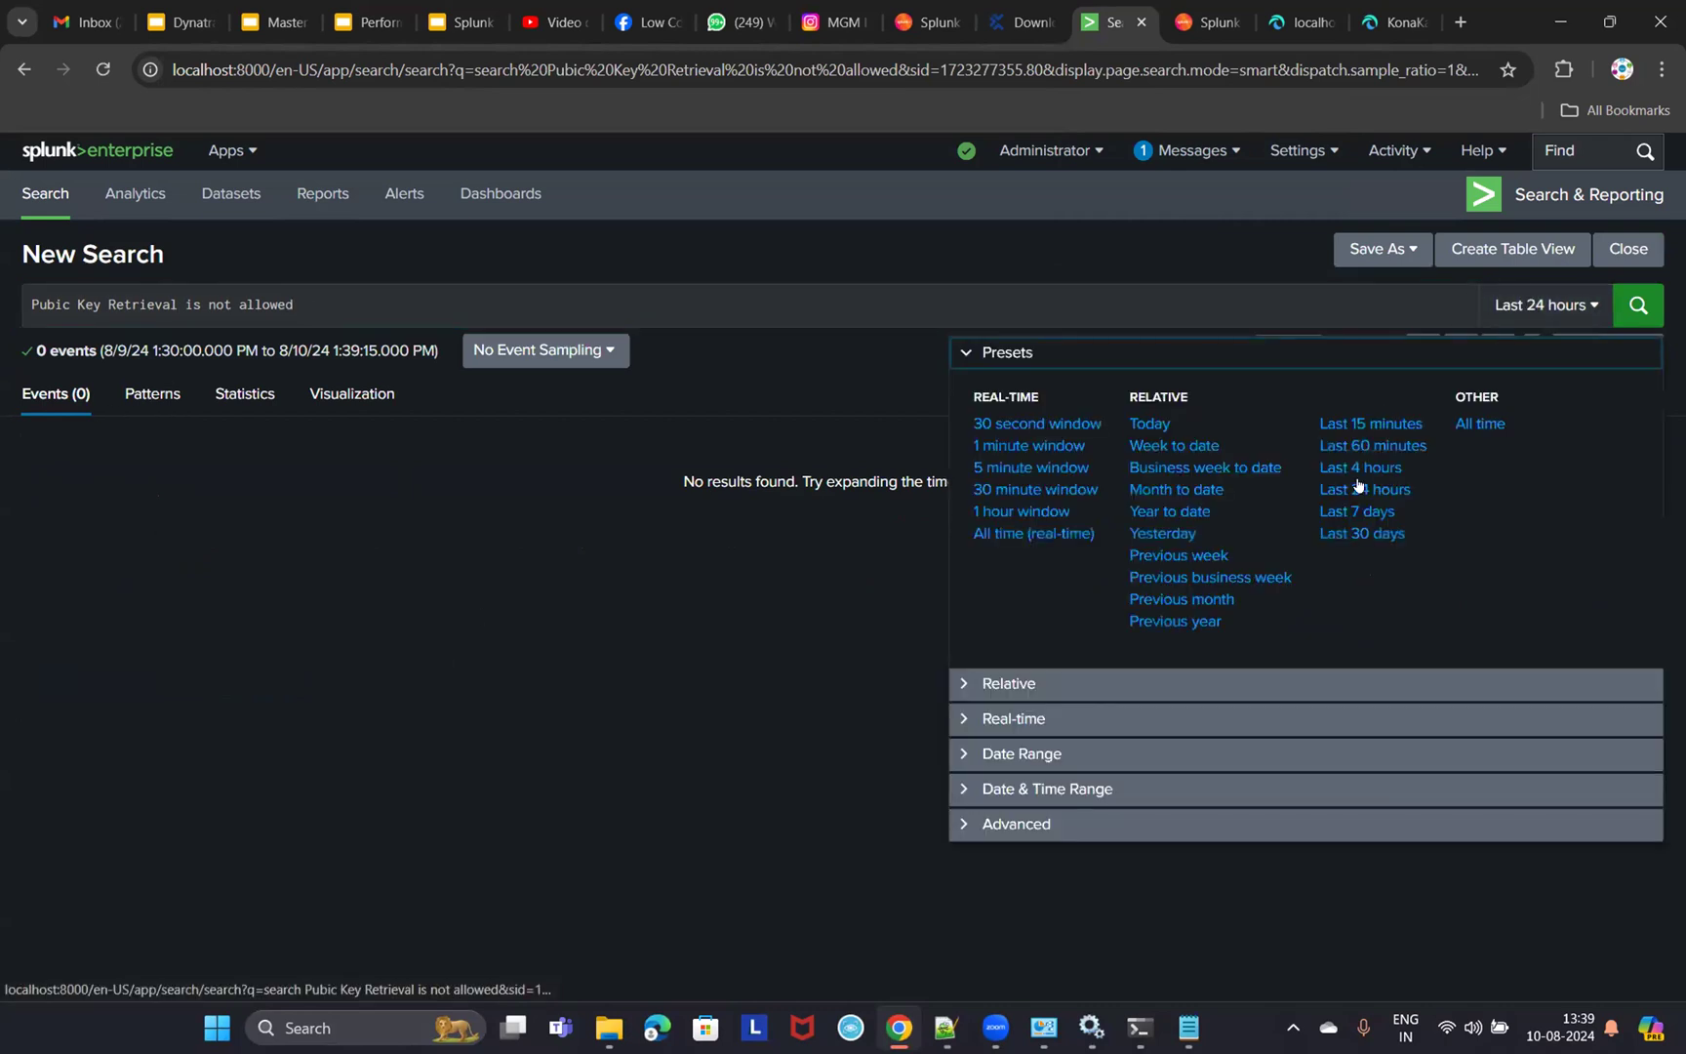
{"action": "left_click", "coordinate": [1031, 489]}
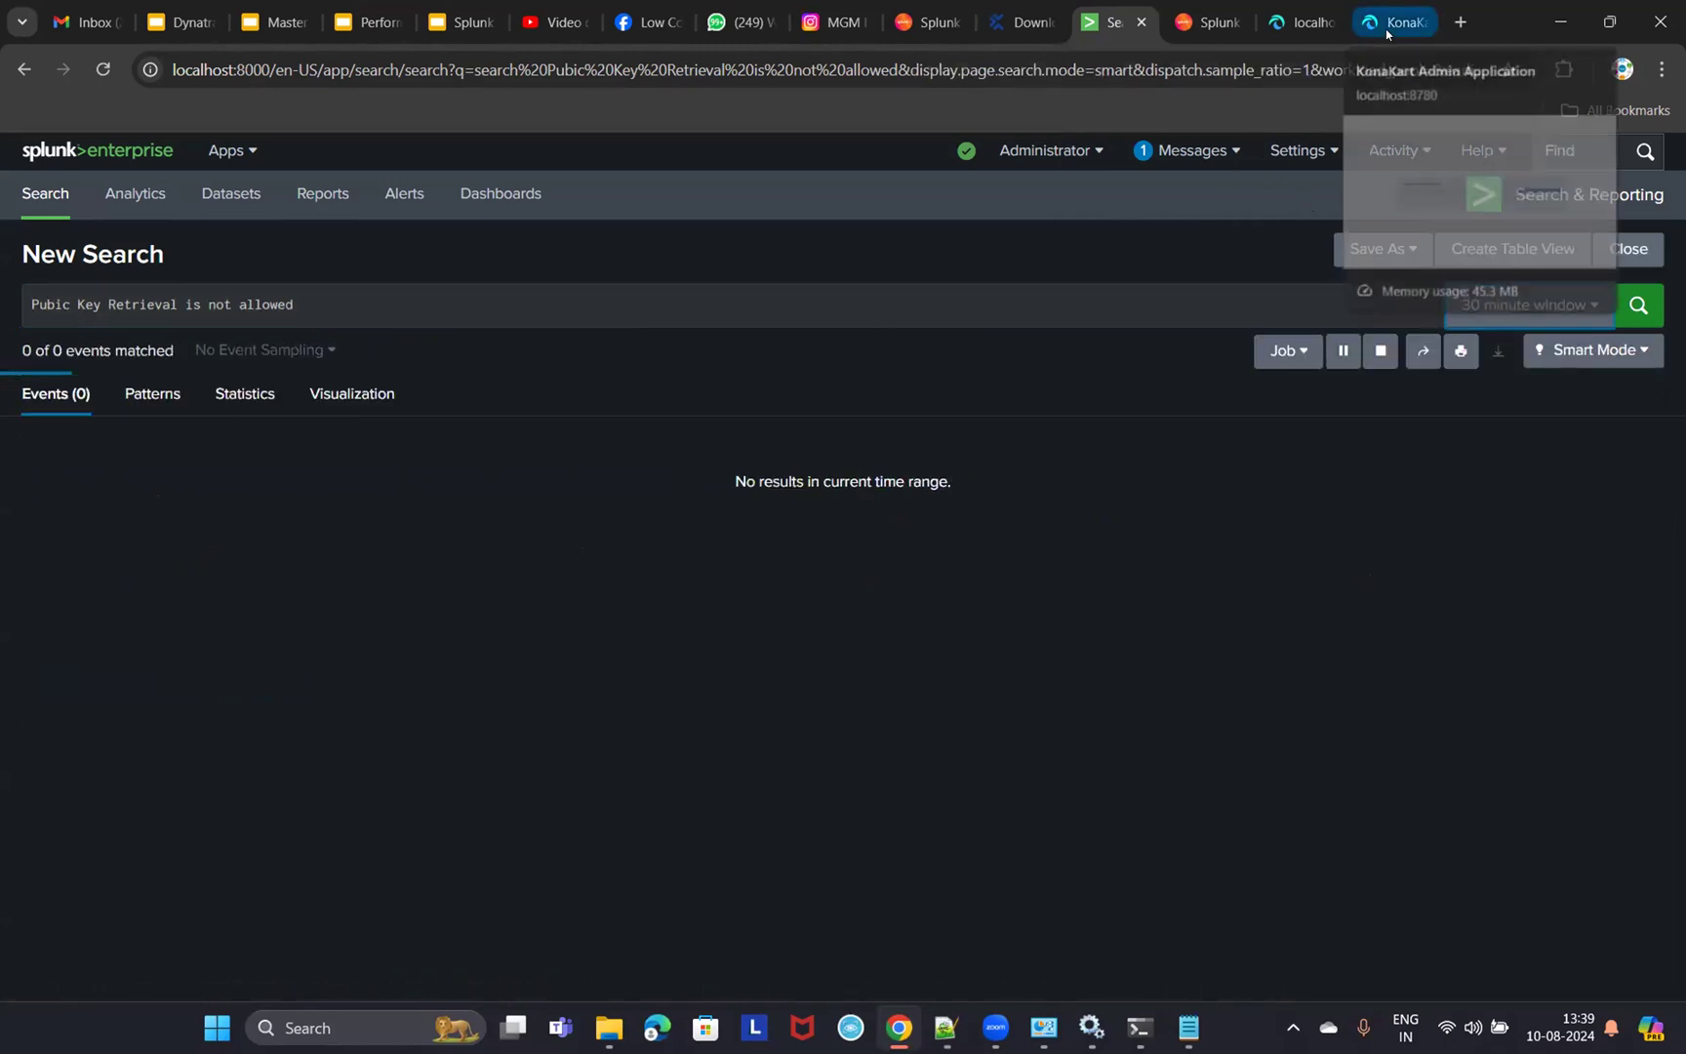
{"action": "left_click", "coordinate": [55, 303]}
{"action": "type", "text": "l"}
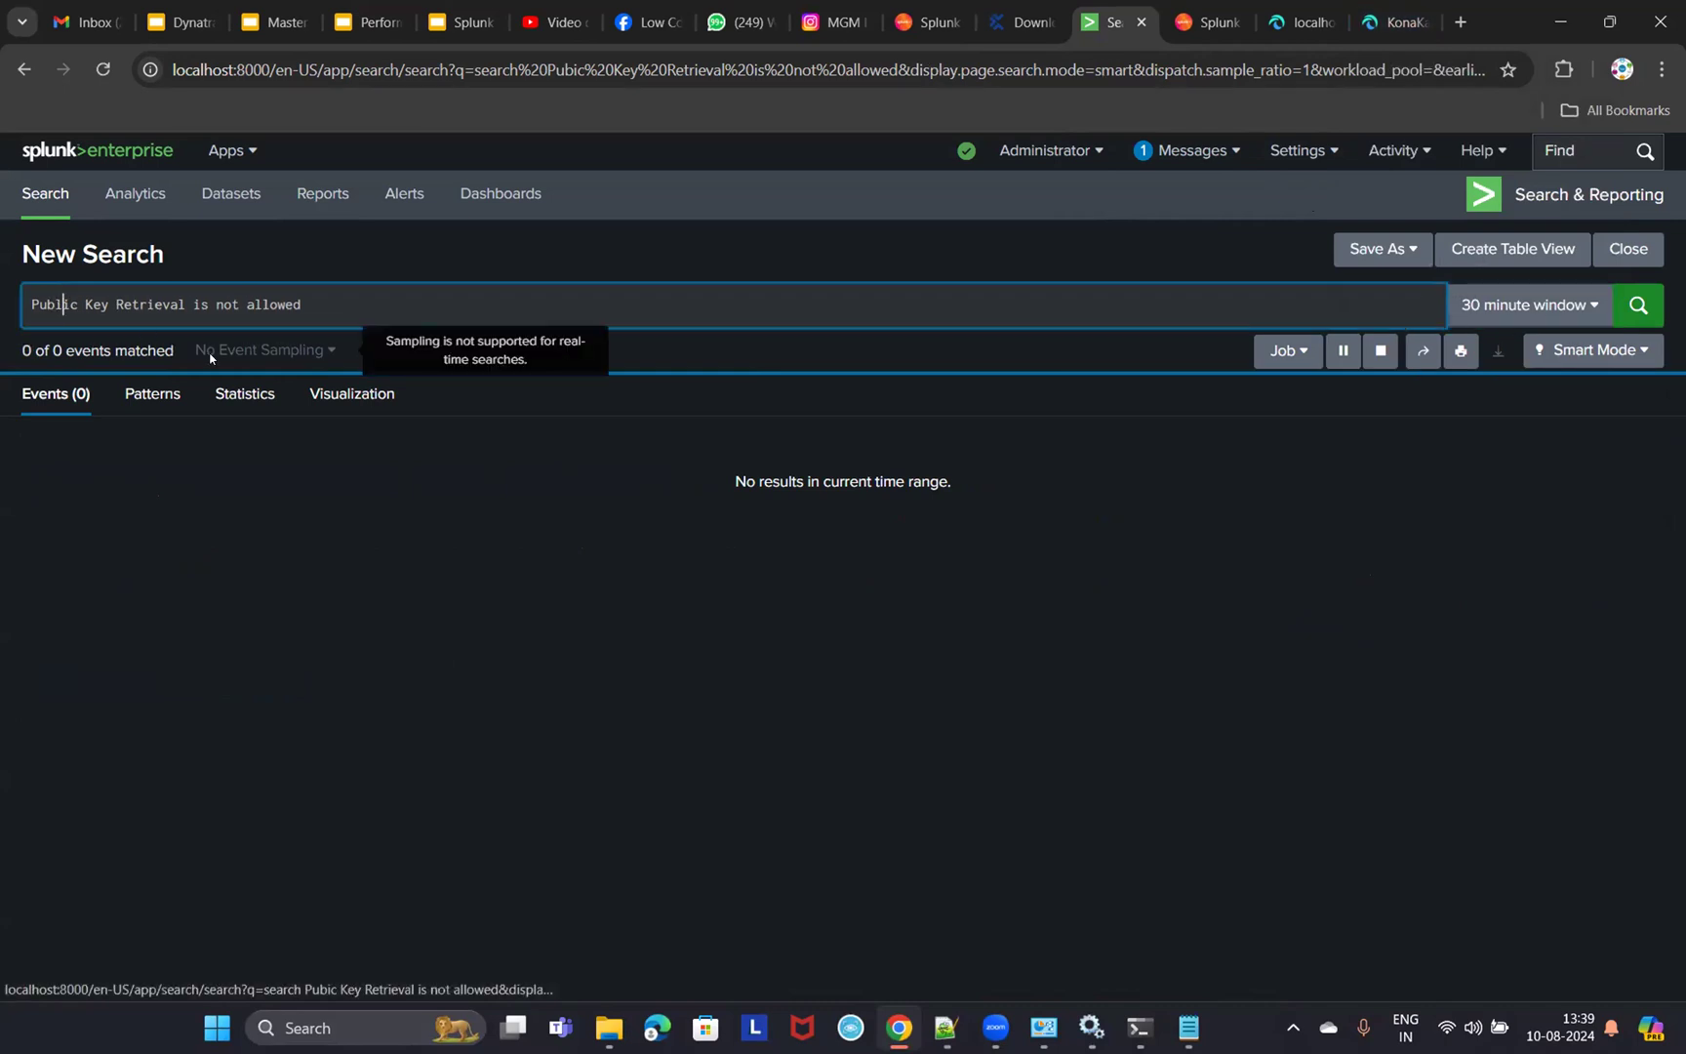
{"action": "left_click", "coordinate": [1639, 304]}
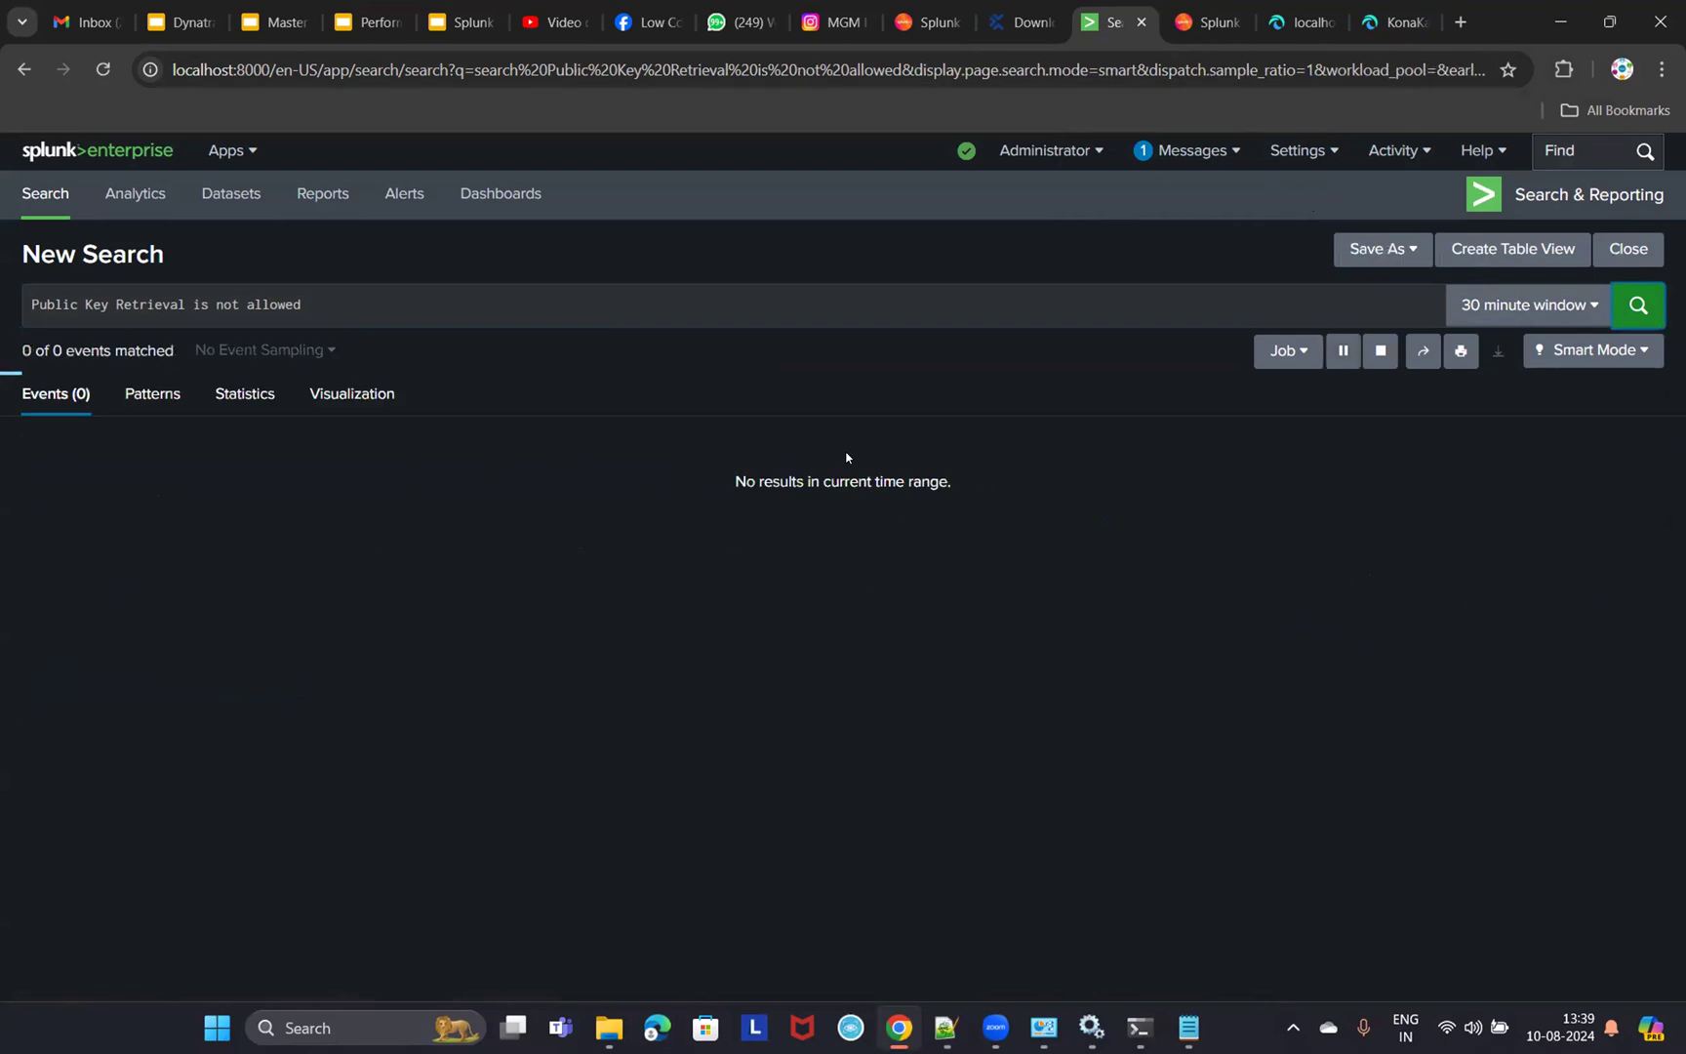
{"action": "left_click", "coordinate": [1553, 314]}
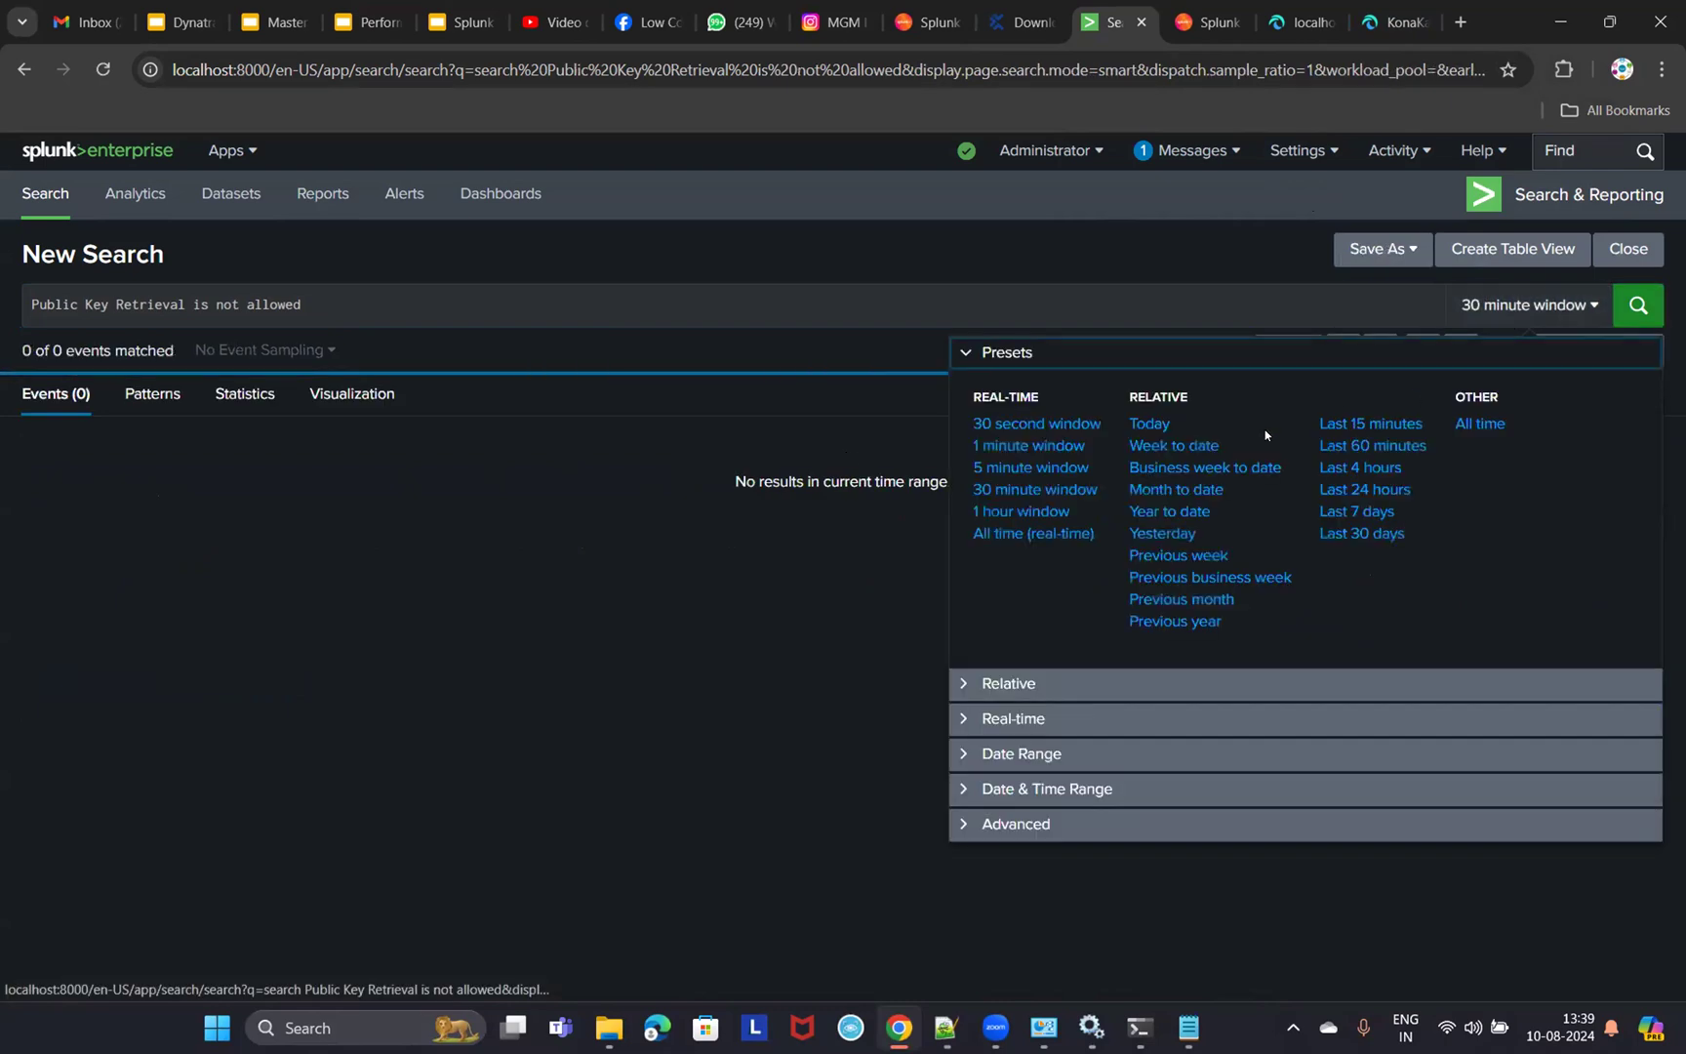
{"action": "left_click", "coordinate": [647, 525]}
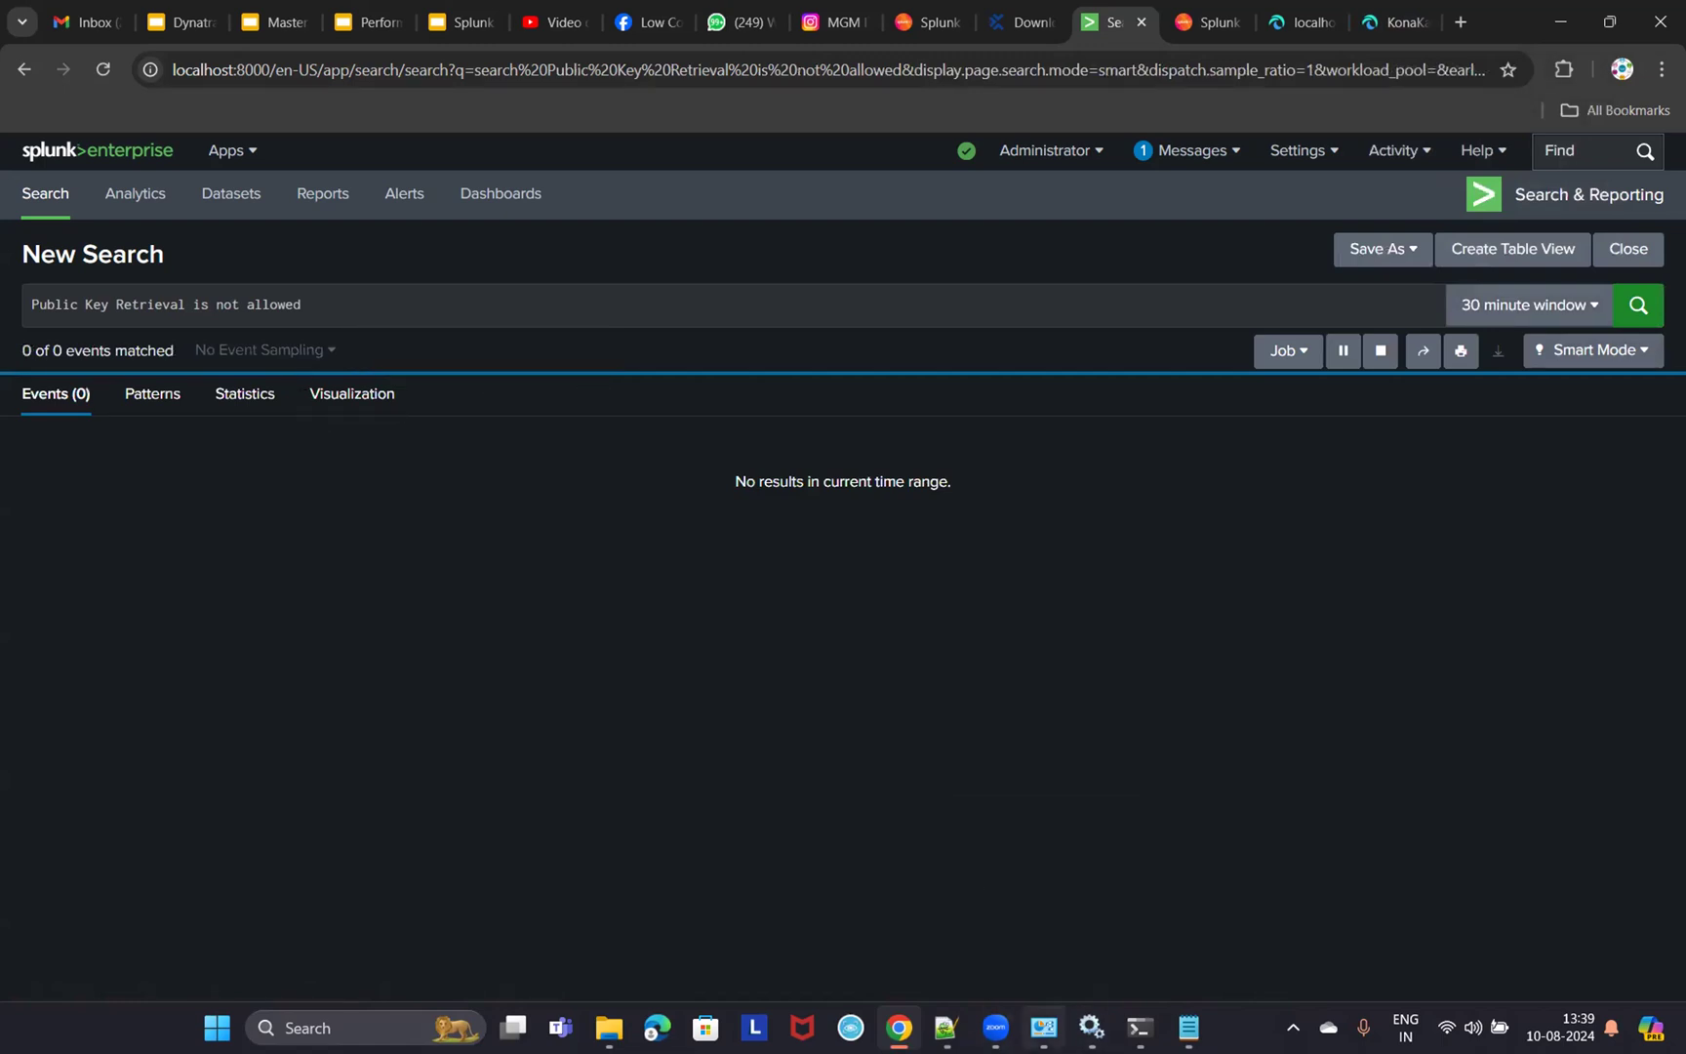
- Recheck the KonaKart admin and store tabs, then minimize the browser to the desktop
{"action": "left_click", "coordinate": [1042, 1015]}
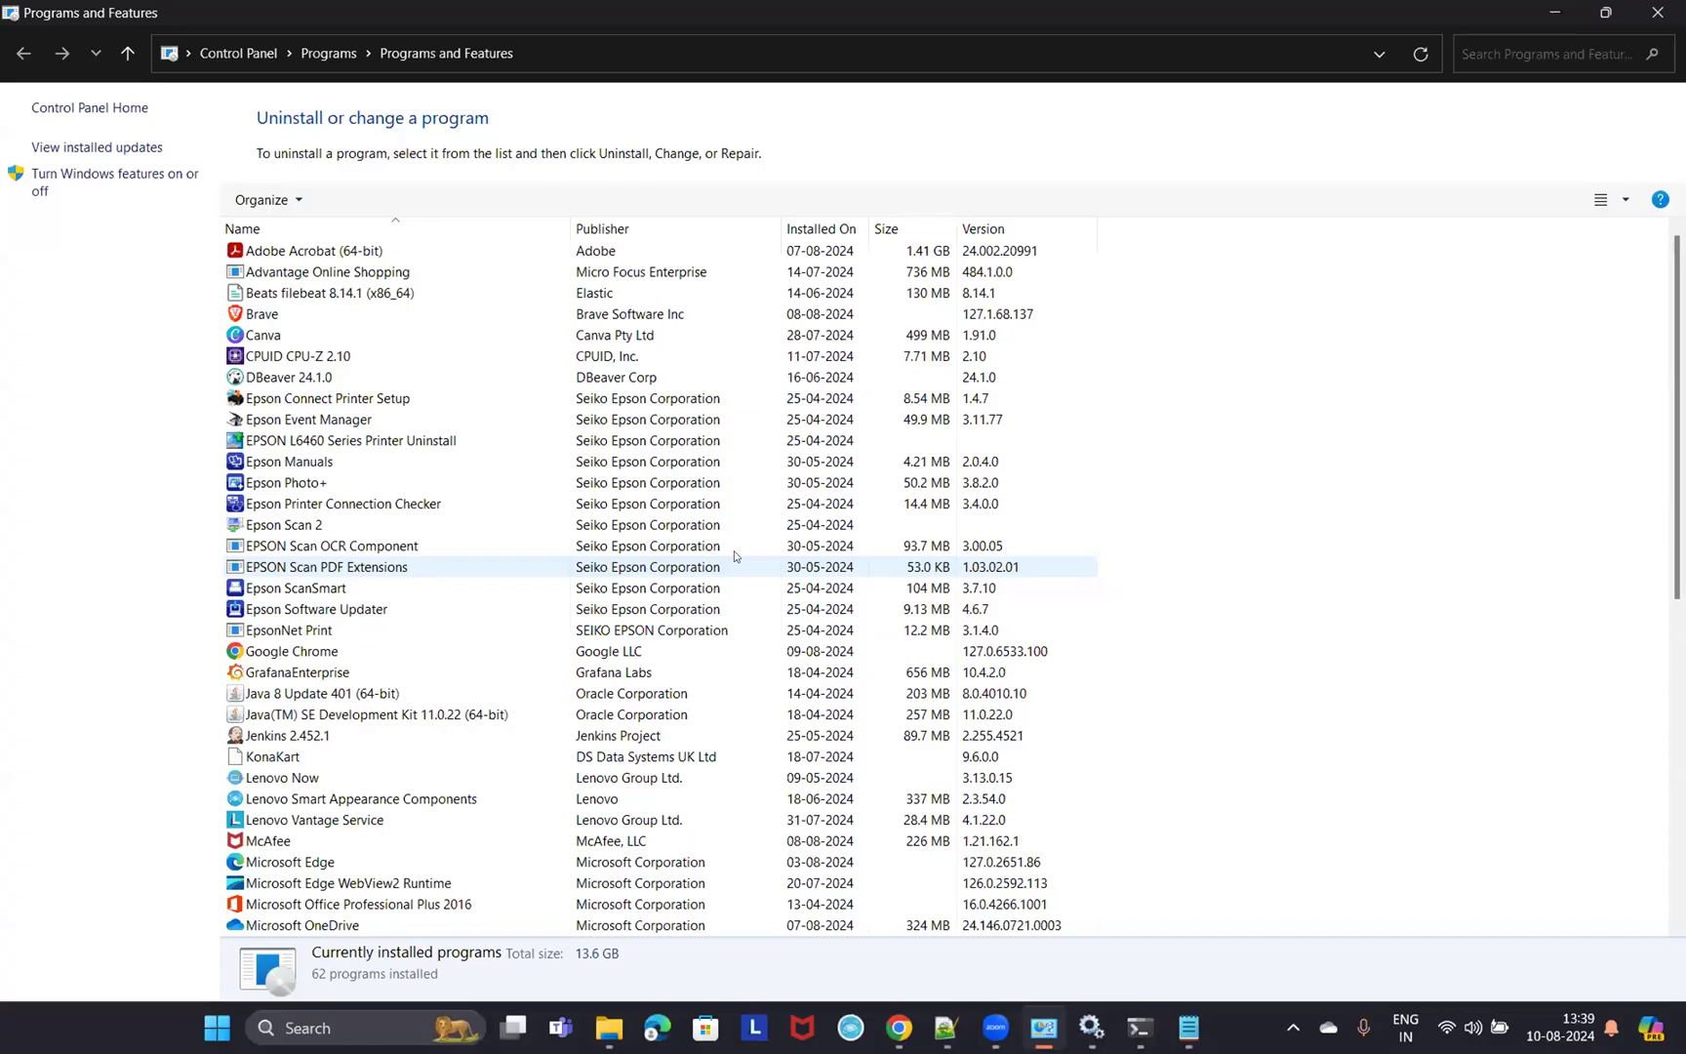
{"action": "left_click", "coordinate": [1563, 12]}
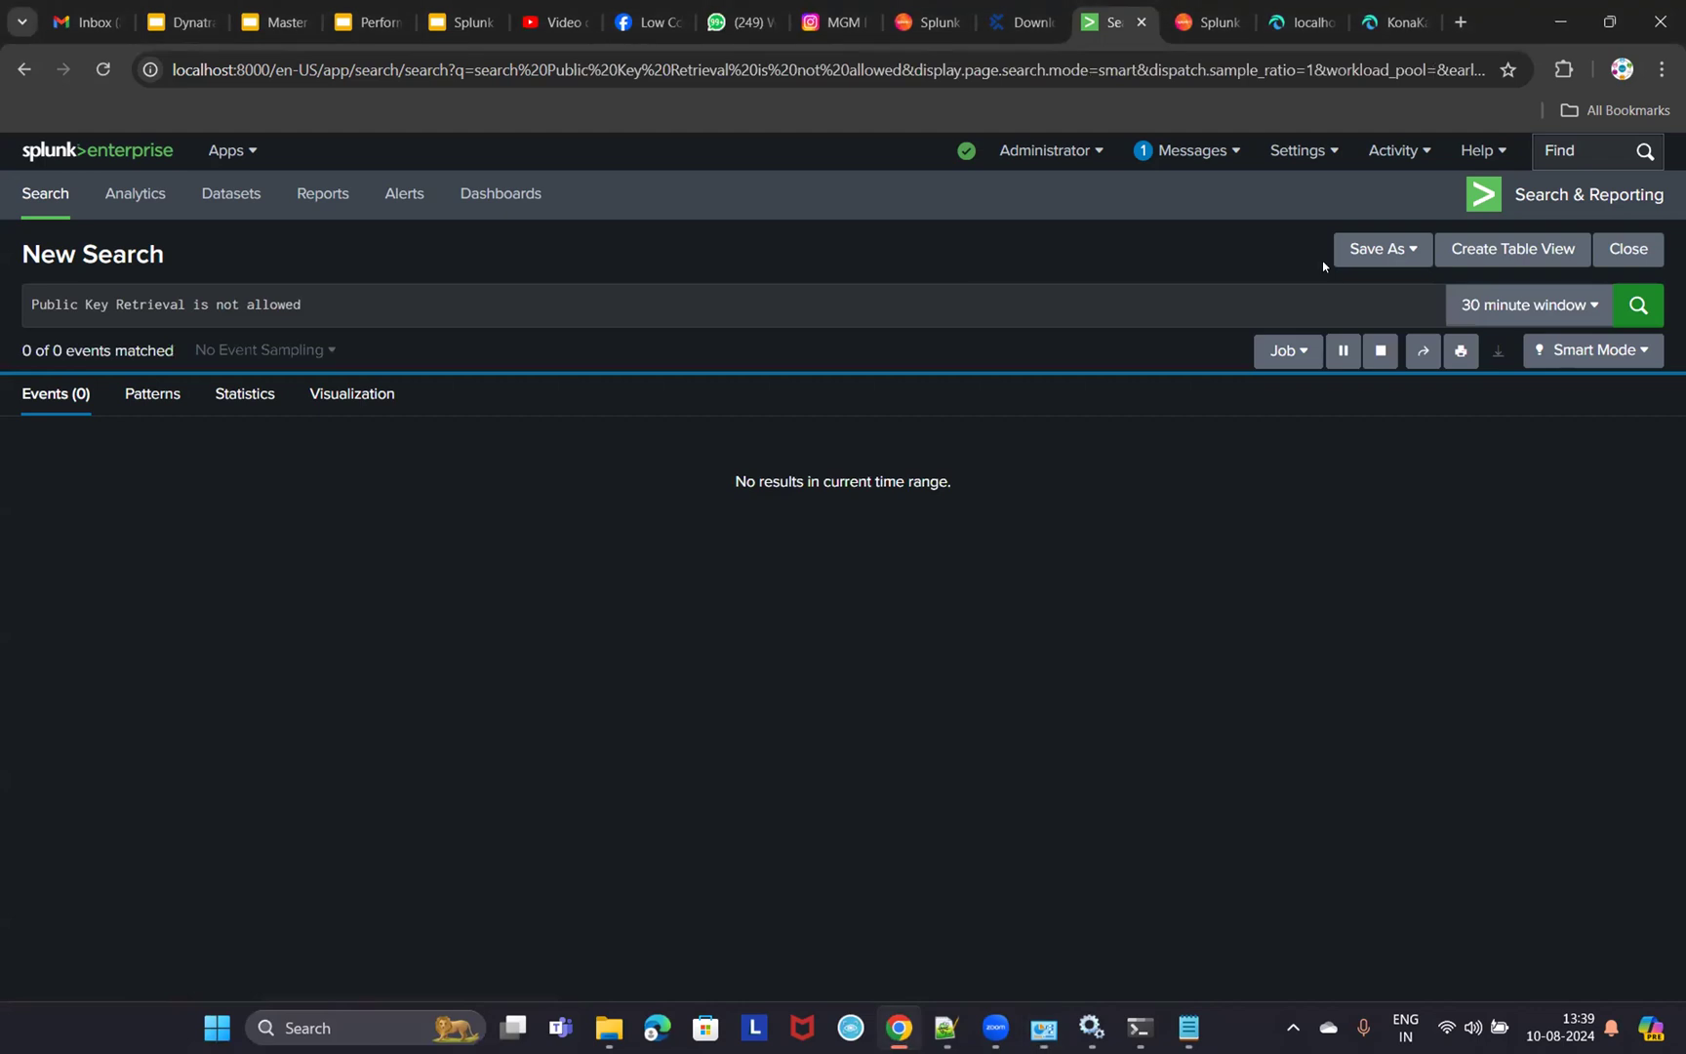
{"action": "left_click", "coordinate": [1382, 23]}
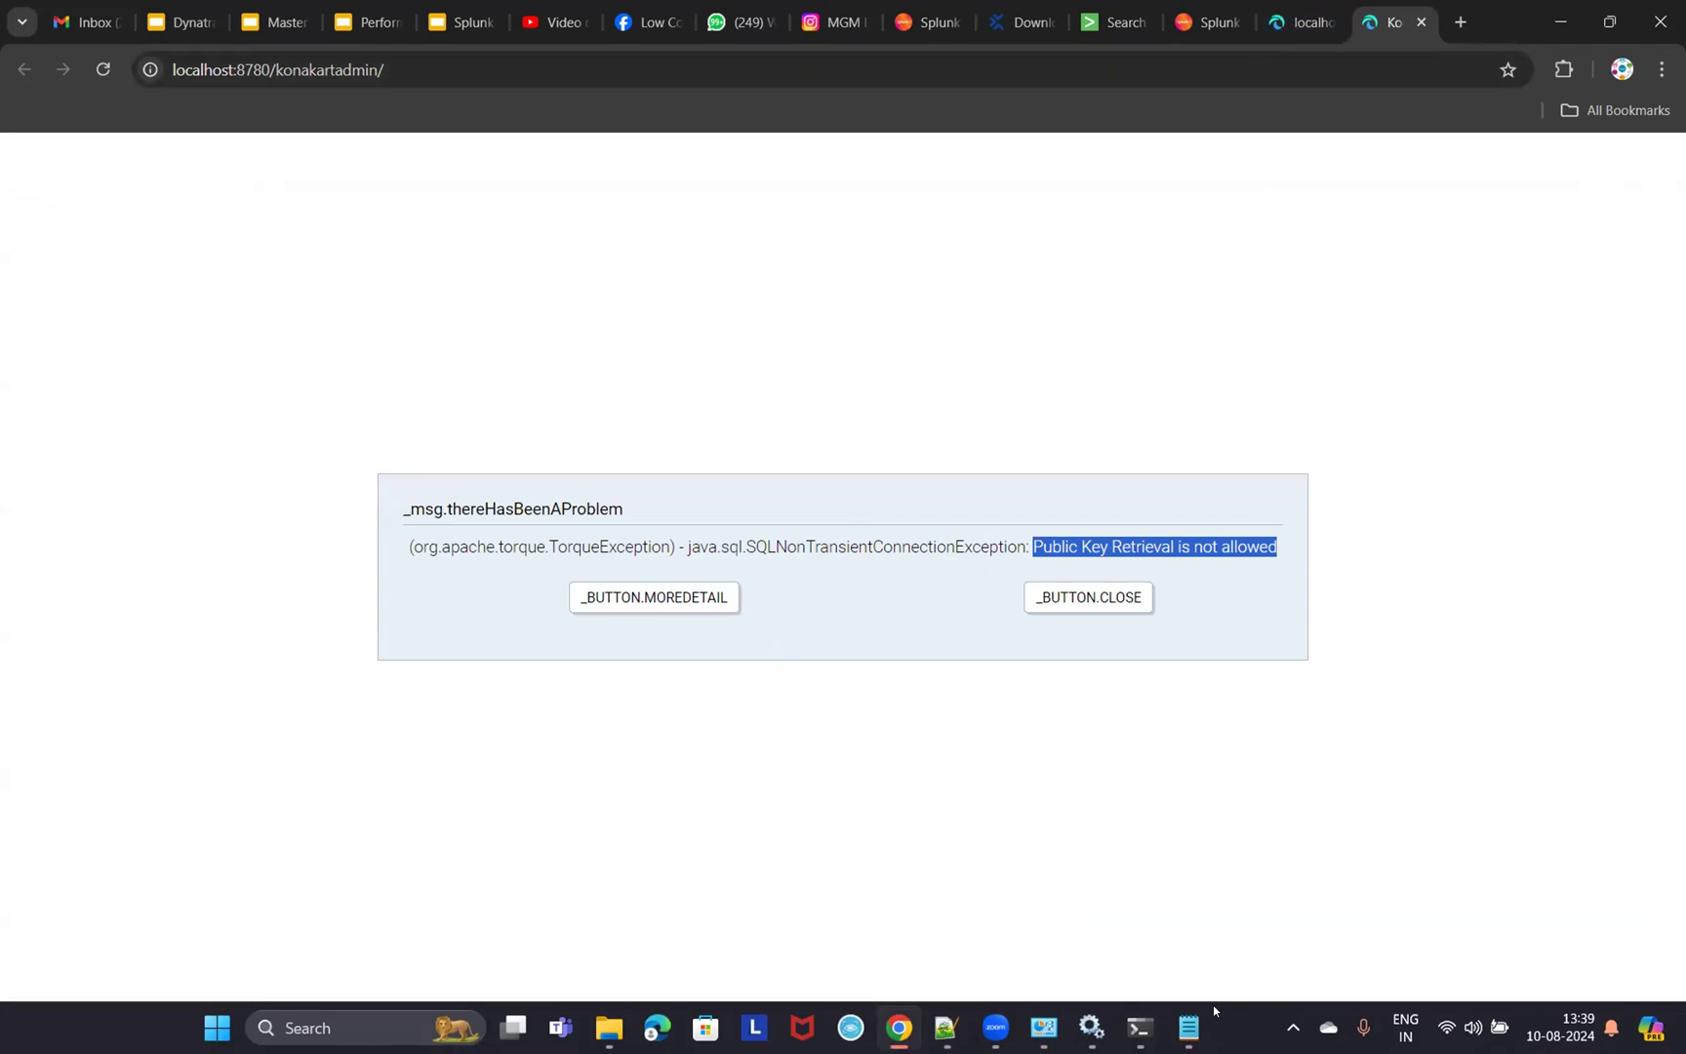
{"action": "left_click", "coordinate": [1112, 22]}
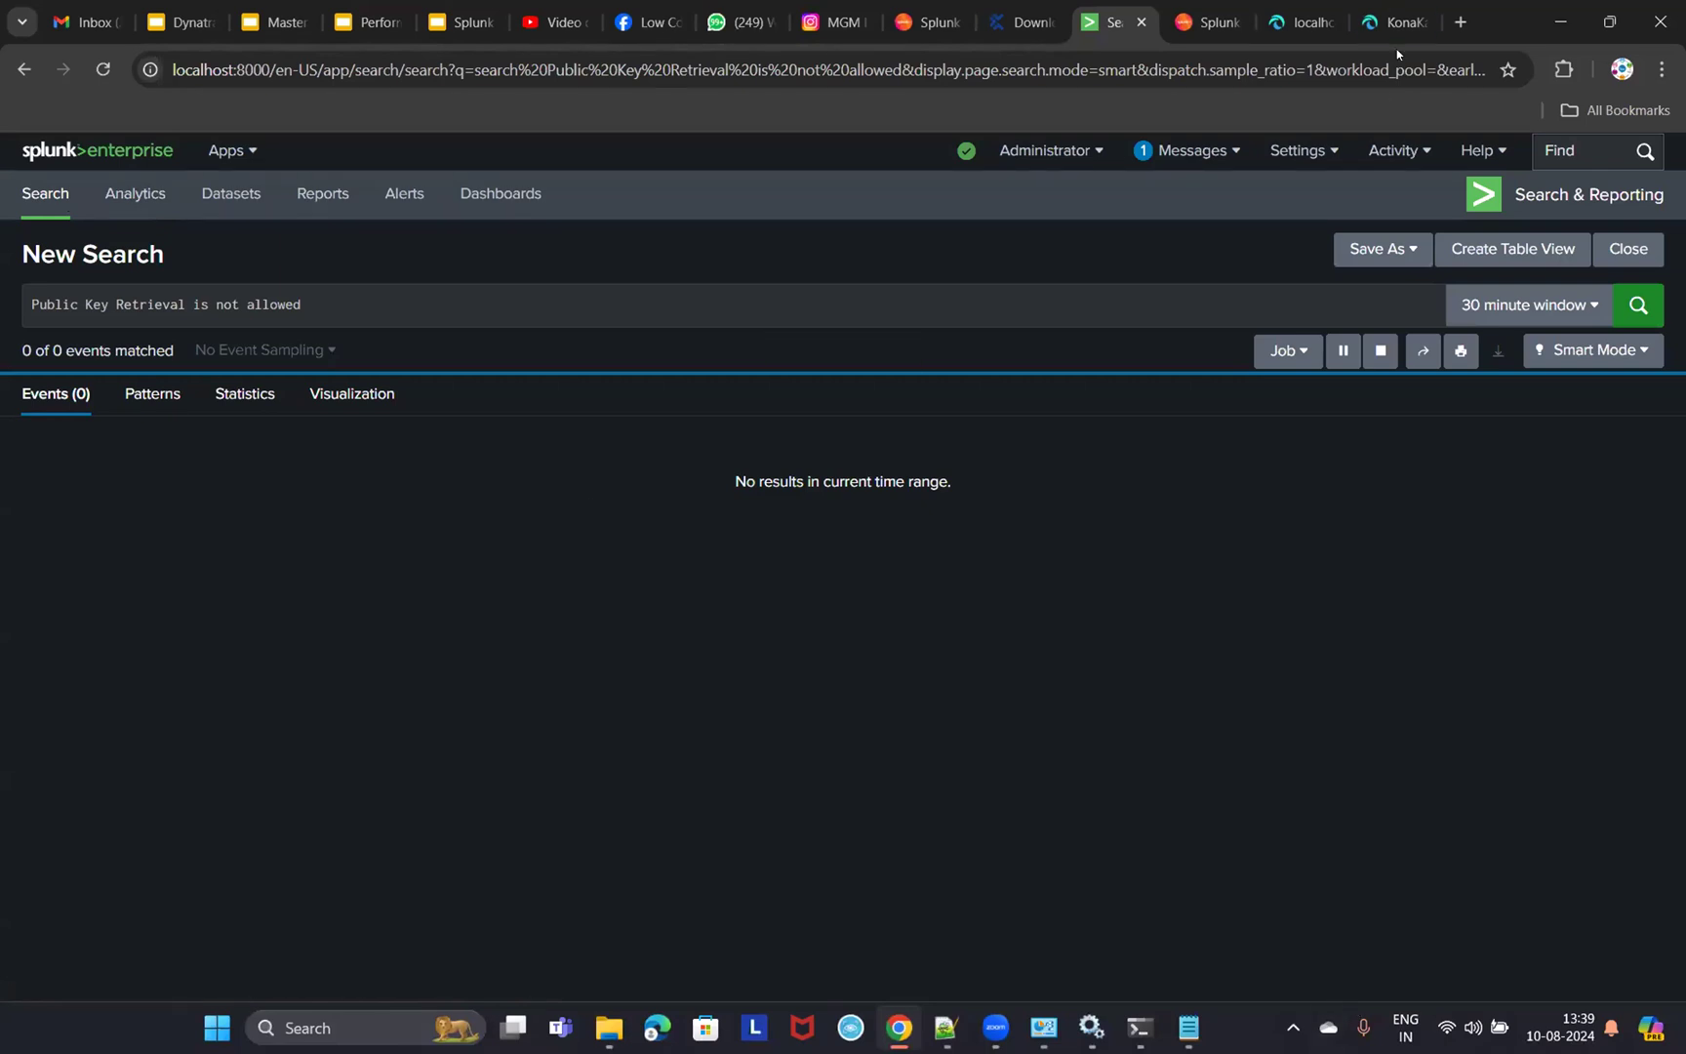
{"action": "left_click", "coordinate": [1395, 23]}
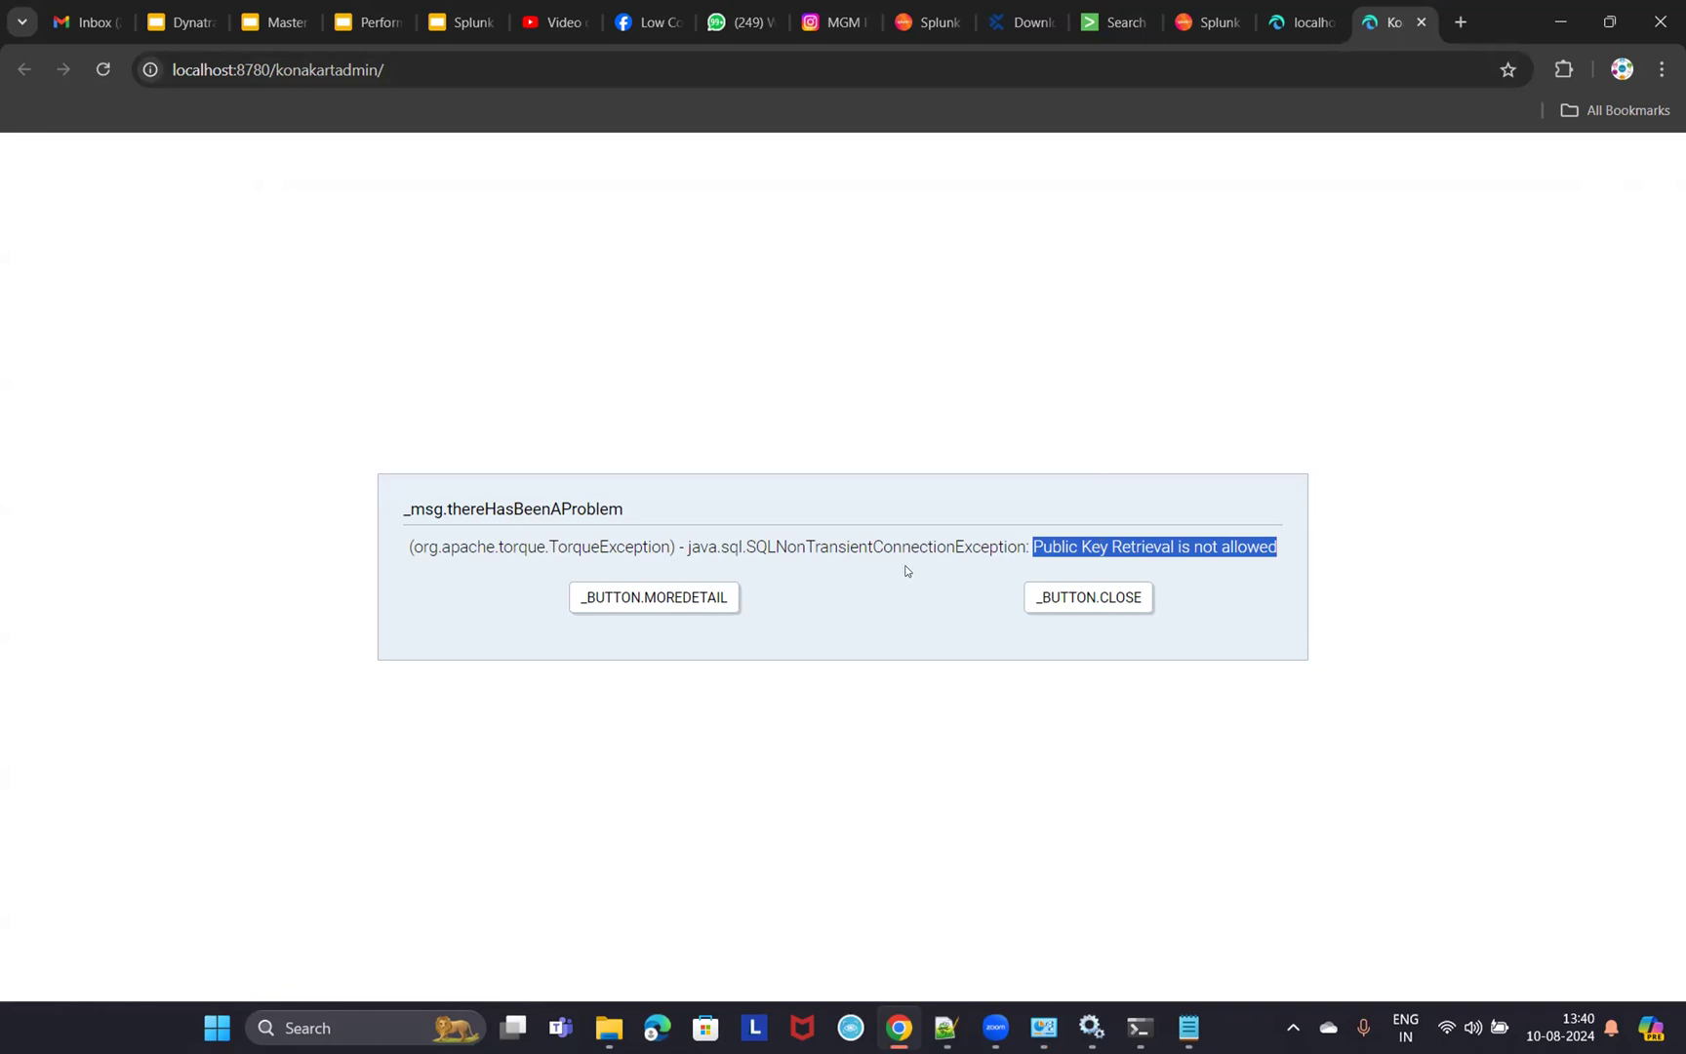
{"action": "left_click", "coordinate": [1298, 22]}
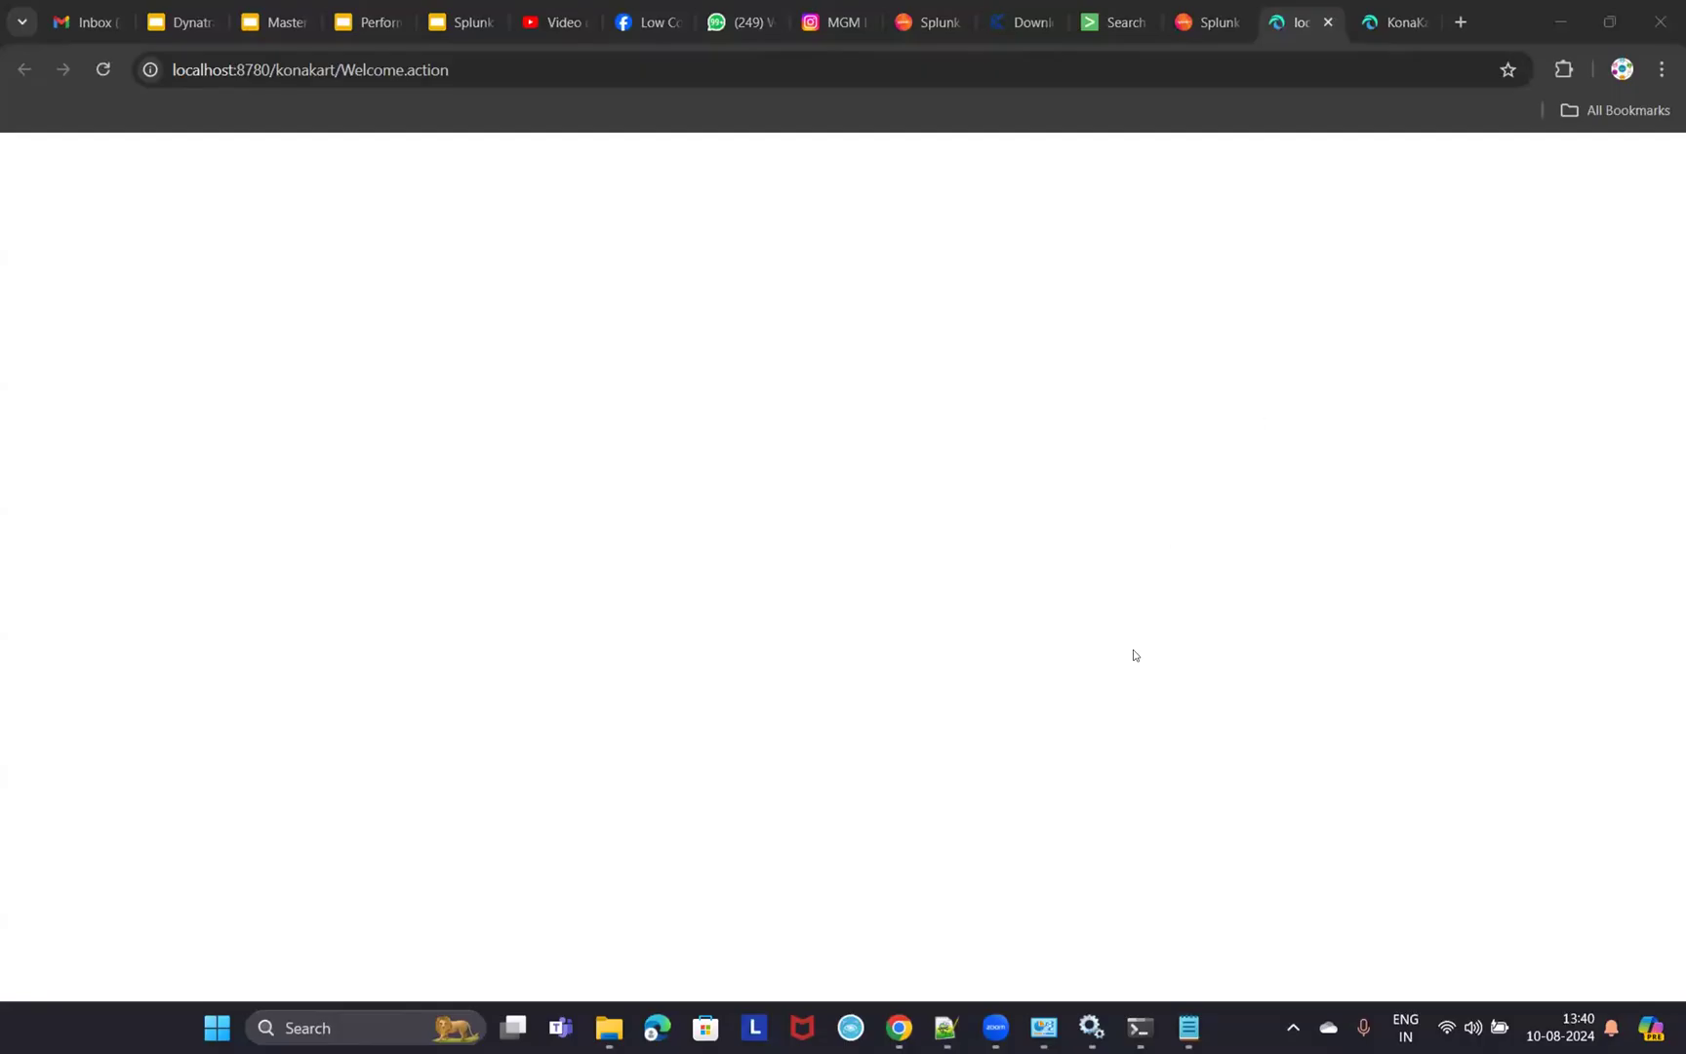
{"action": "left_click", "coordinate": [1533, 2]}
{"action": "left_click", "coordinate": [1562, 15]}
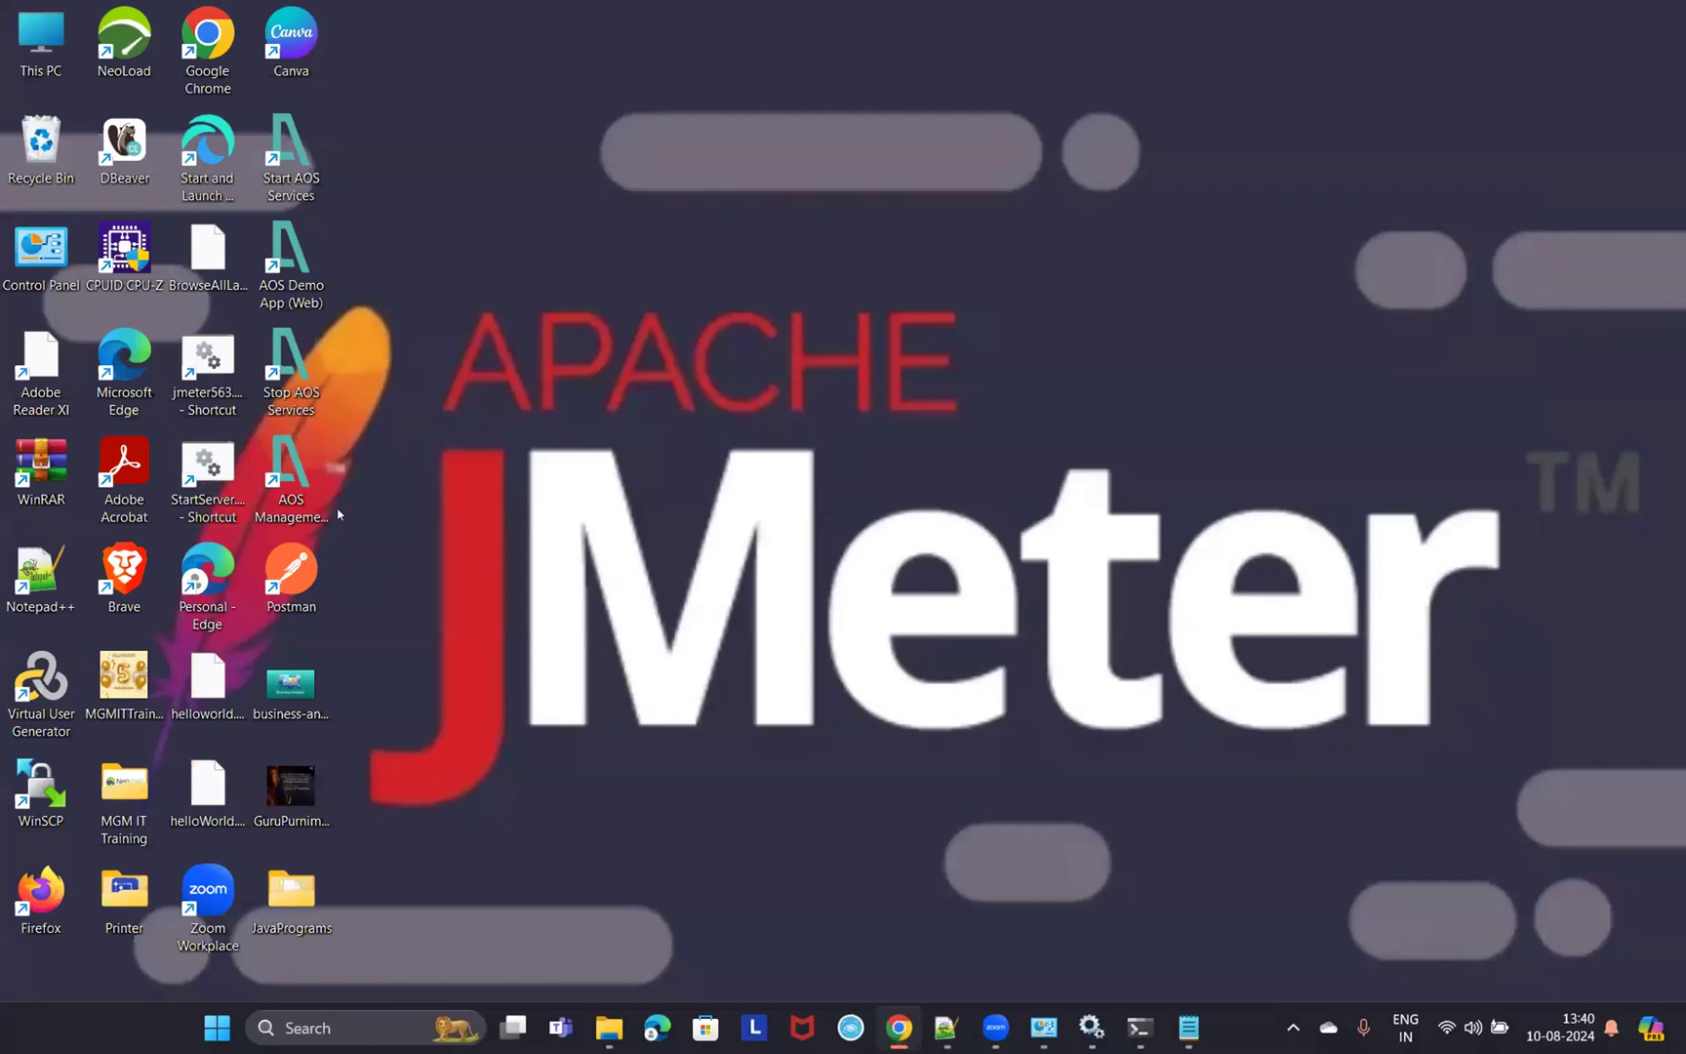
- Select the JMeter launcher on the desktop, then return to Chrome's empty Splunk Search page at localhost:8000
{"action": "left_click", "coordinate": [207, 363]}
{"action": "key", "text": "d"}
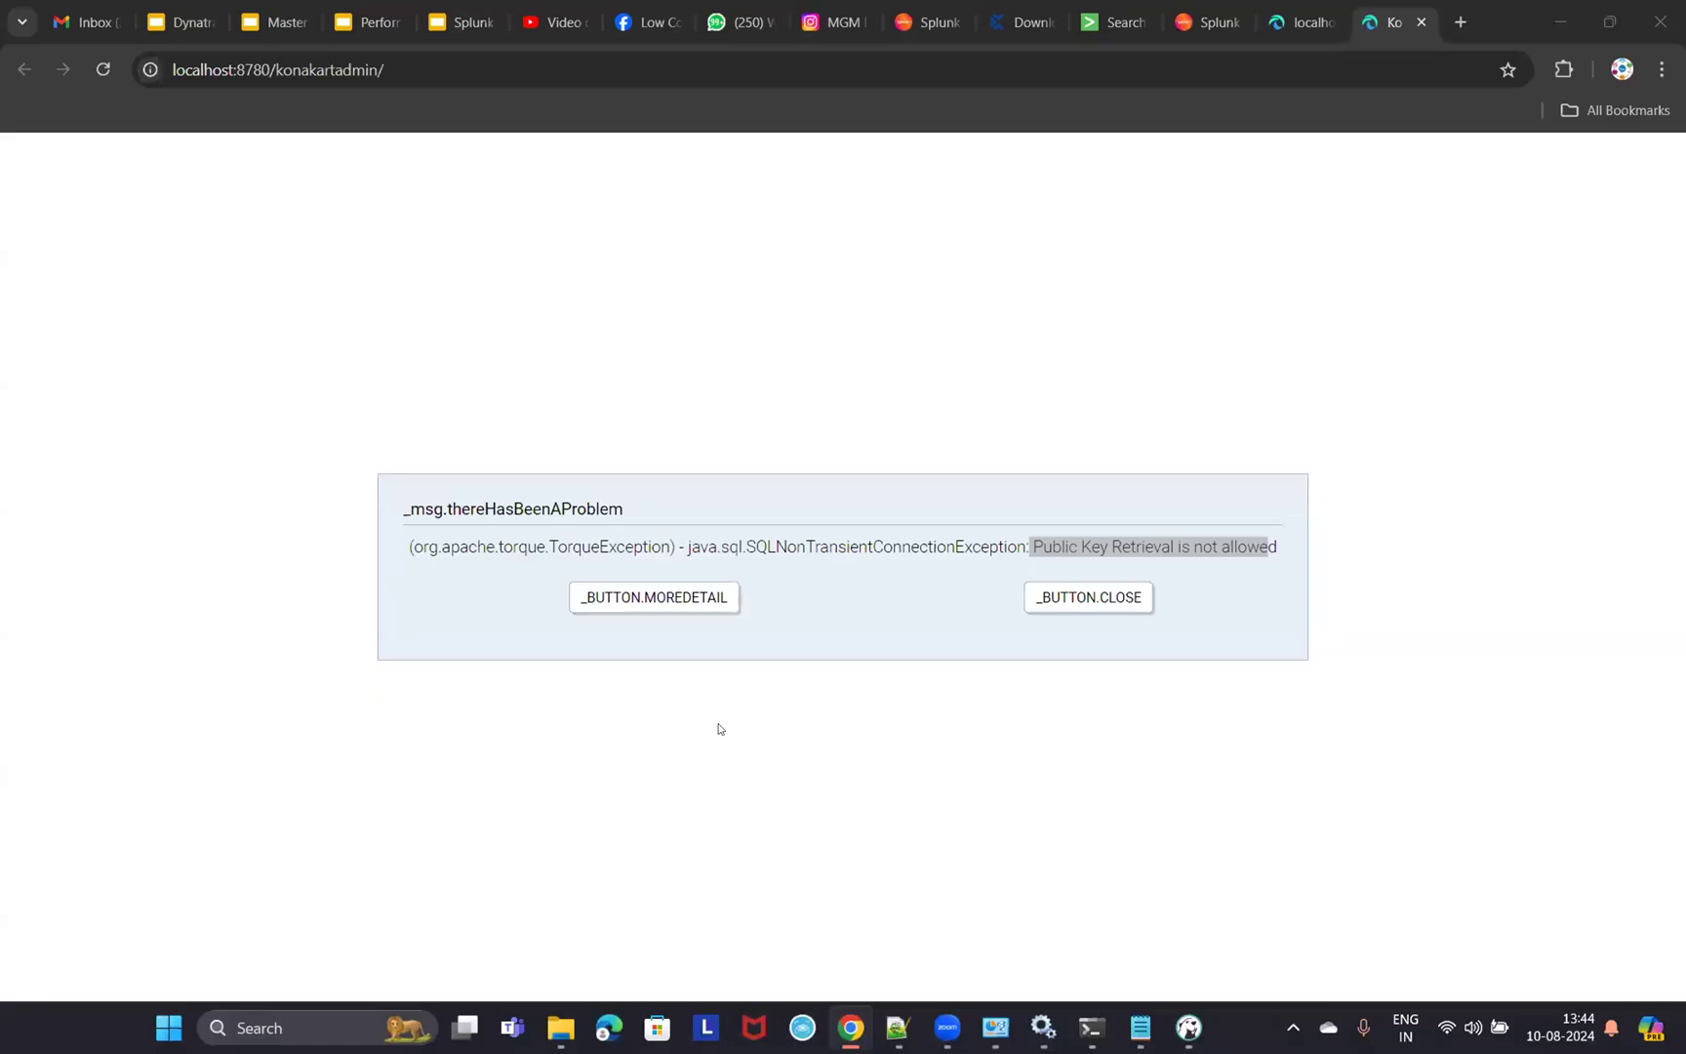
{"action": "left_click", "coordinate": [1115, 22]}
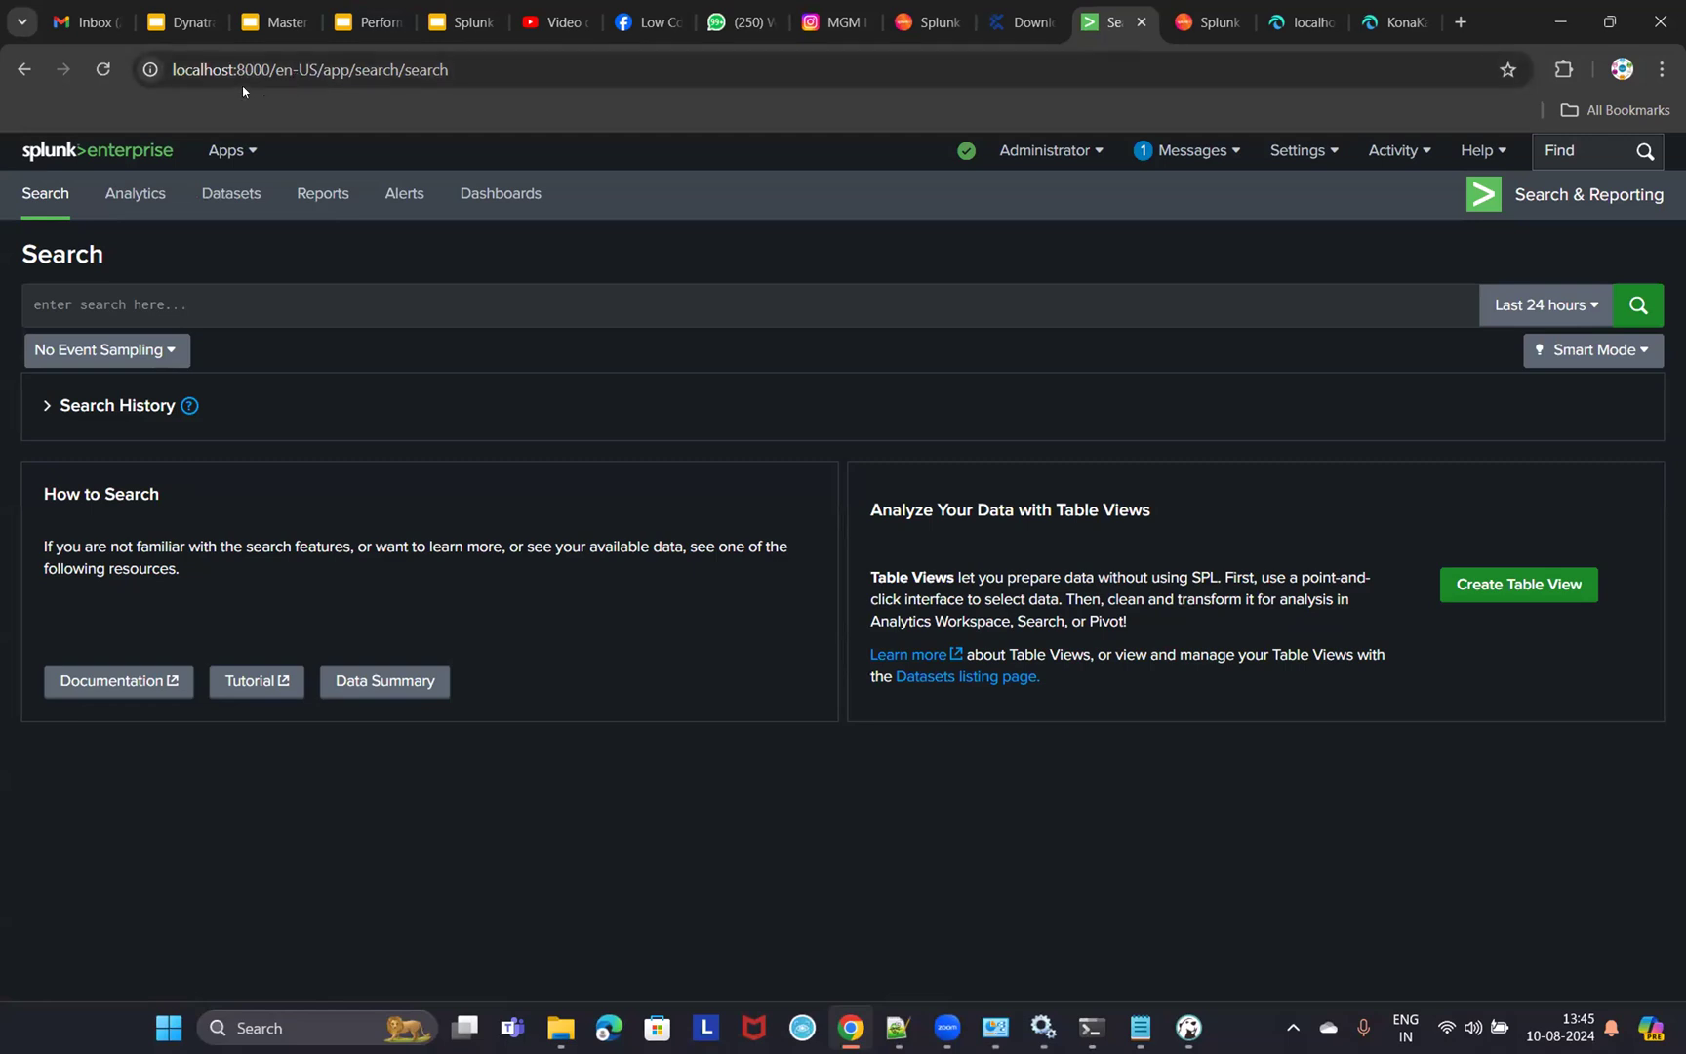
{"action": "left_click_drag", "start_coordinate": [234, 69], "coordinate": [271, 69]}
- Inspect the localhost:8000 address and open Search & Reporting from the Splunk home page
{"action": "left_click", "coordinate": [230, 63]}
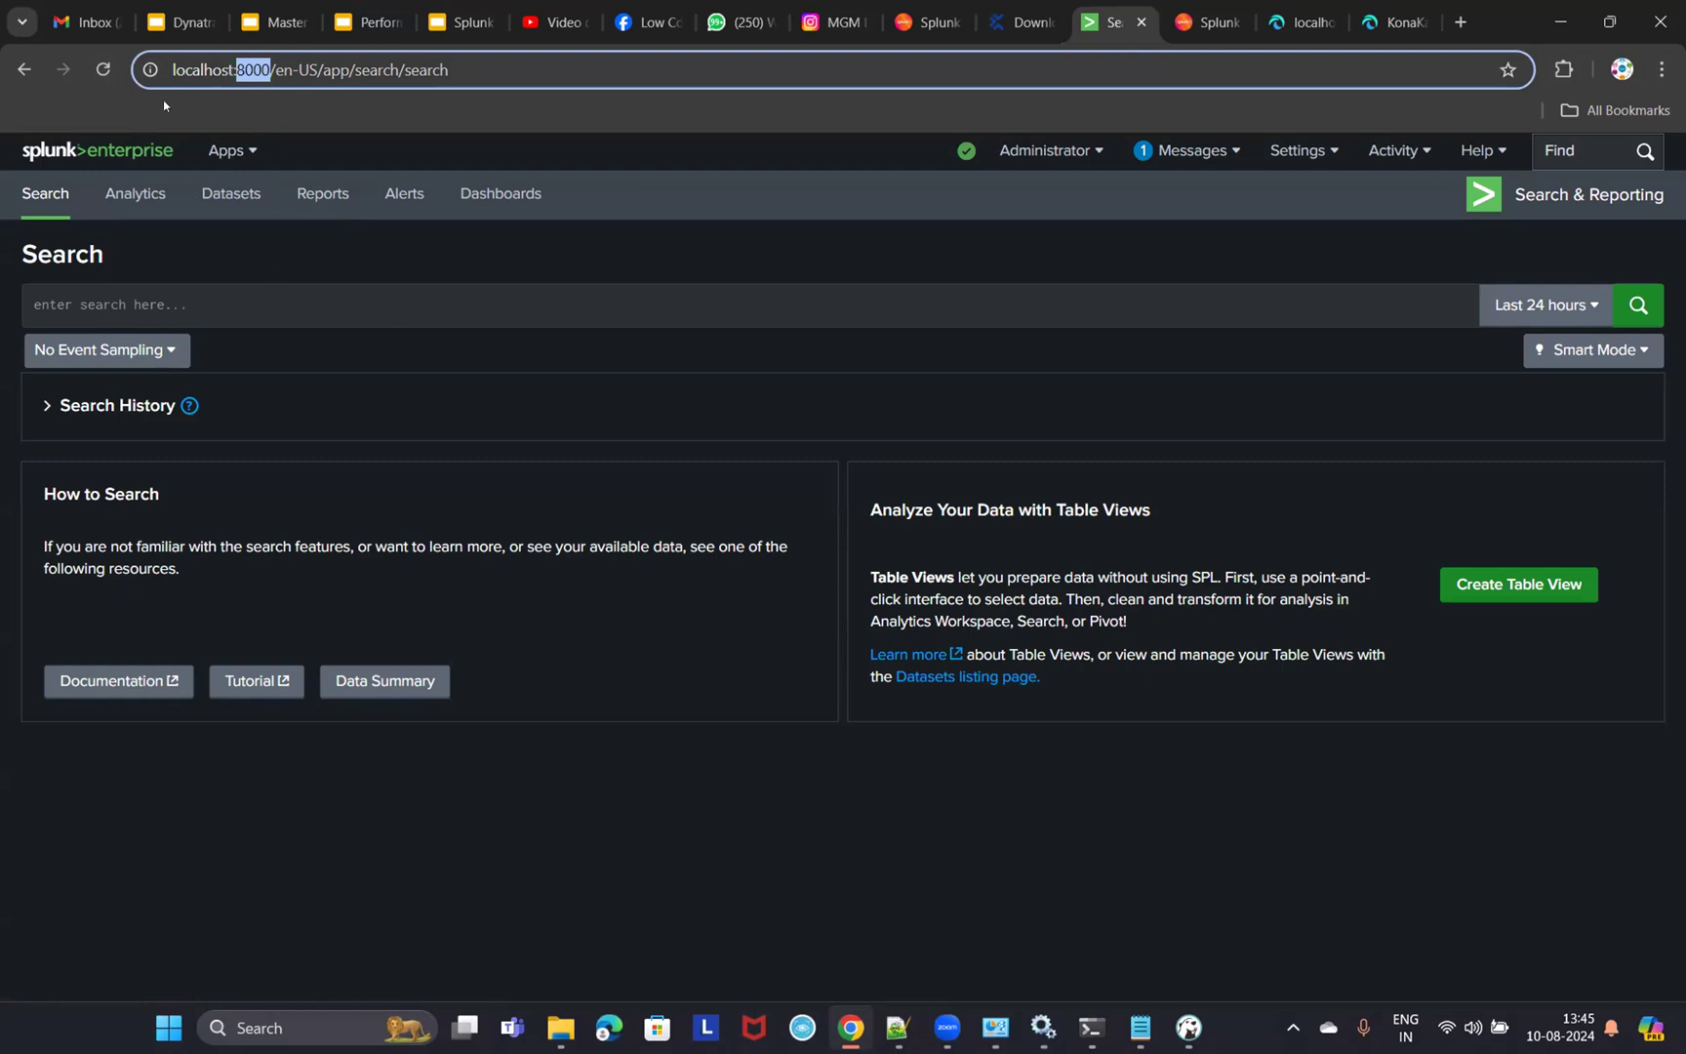
{"action": "left_click", "coordinate": [234, 69]}
{"action": "left_click_drag", "start_coordinate": [235, 70], "coordinate": [132, 70]}
{"action": "left_click_drag", "start_coordinate": [237, 69], "coordinate": [271, 69]}
{"action": "left_click", "coordinate": [62, 153]}
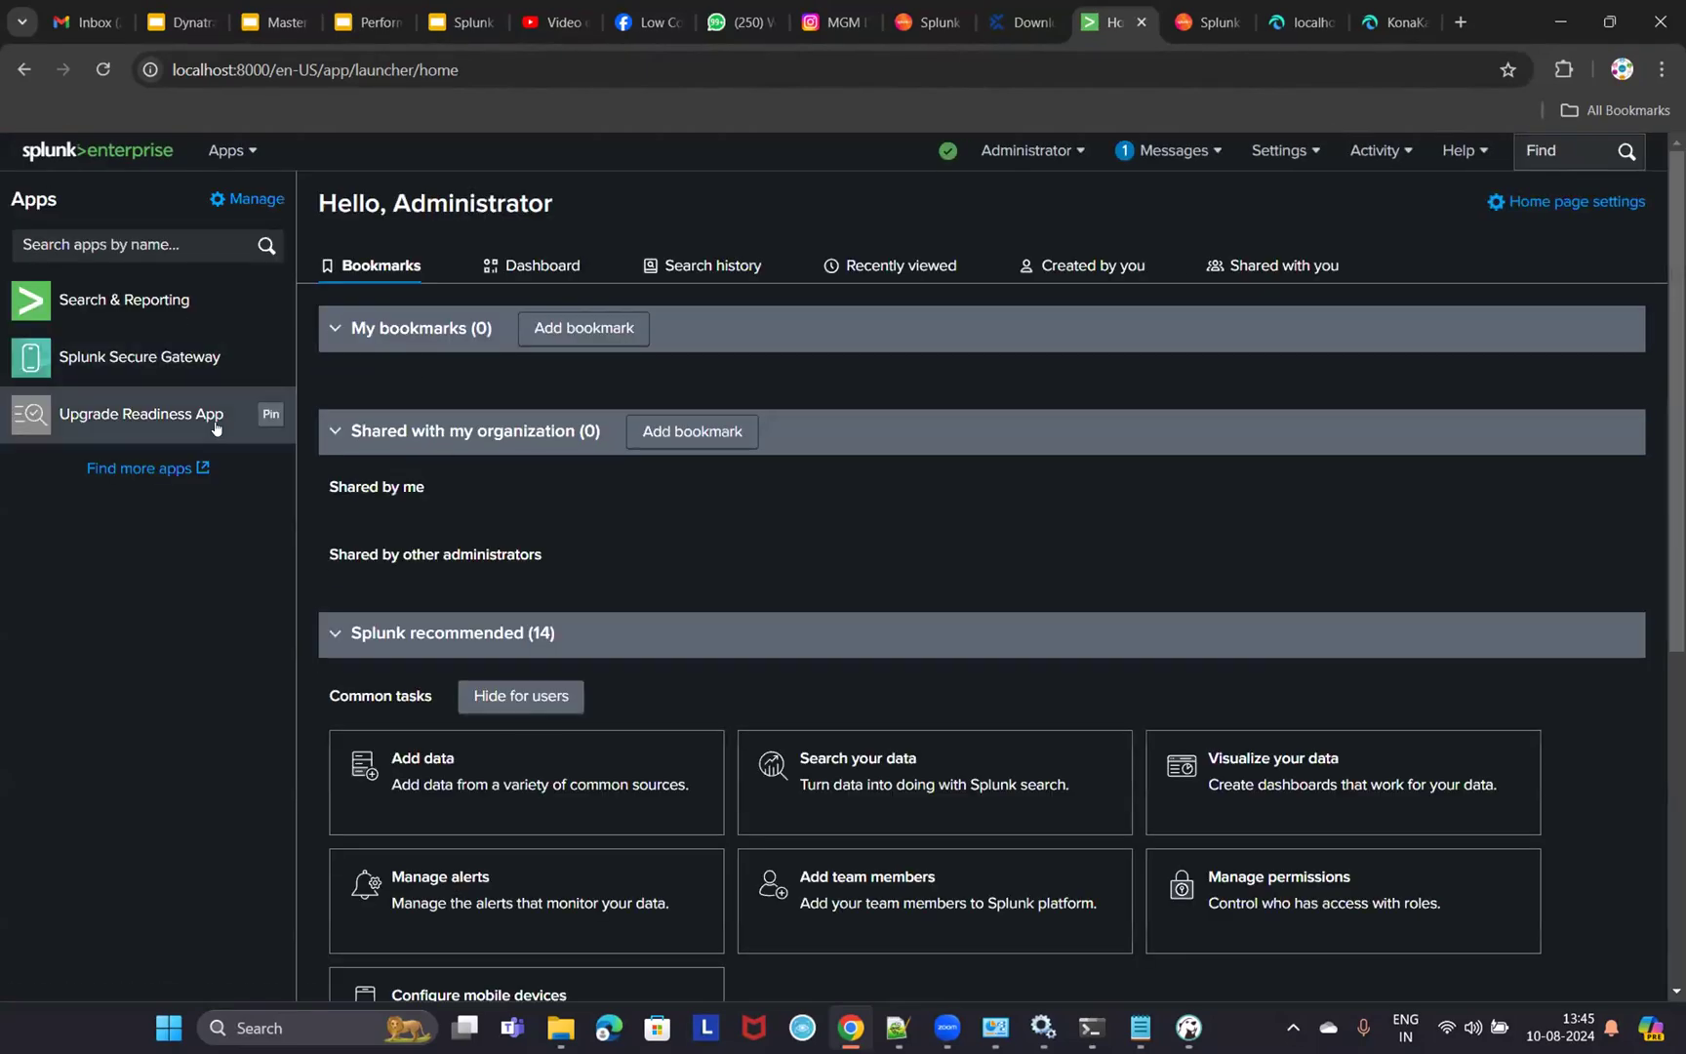
{"action": "left_click", "coordinate": [68, 301]}
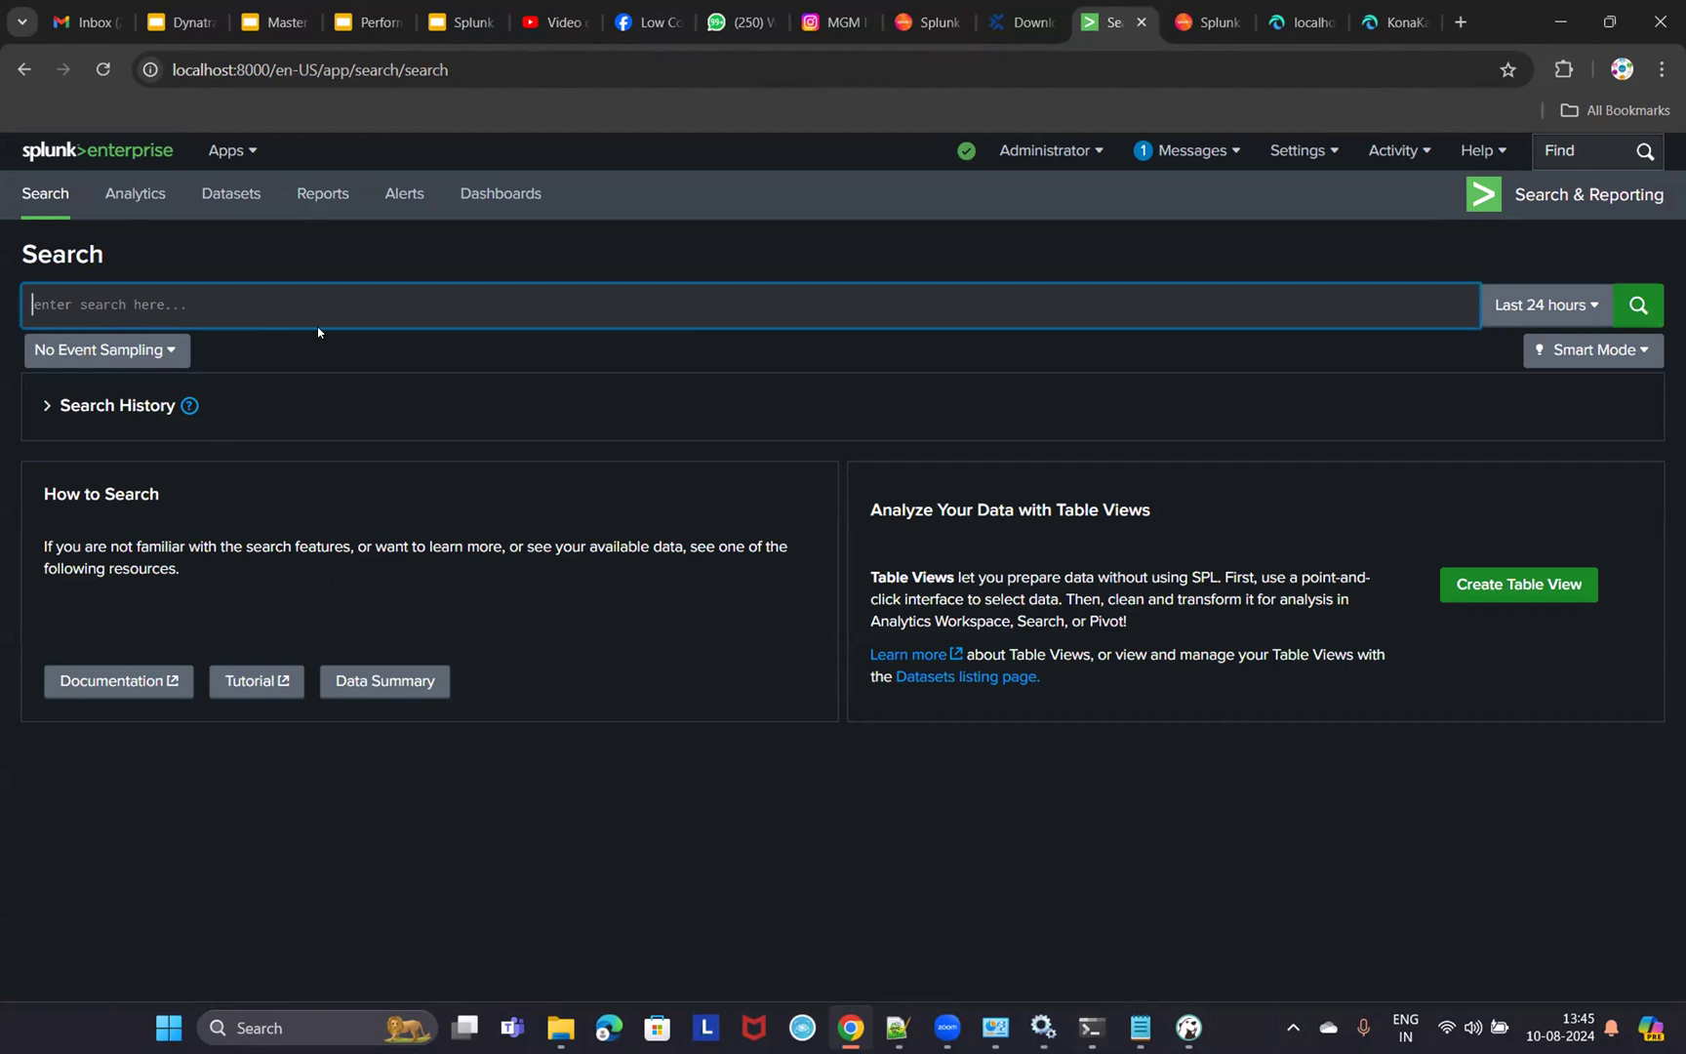
- Open the apache-jmeter-5.6.3 folder in File Explorer, then start Add Data from Splunk home
{"action": "mouse_move", "coordinate": [561, 1026]}
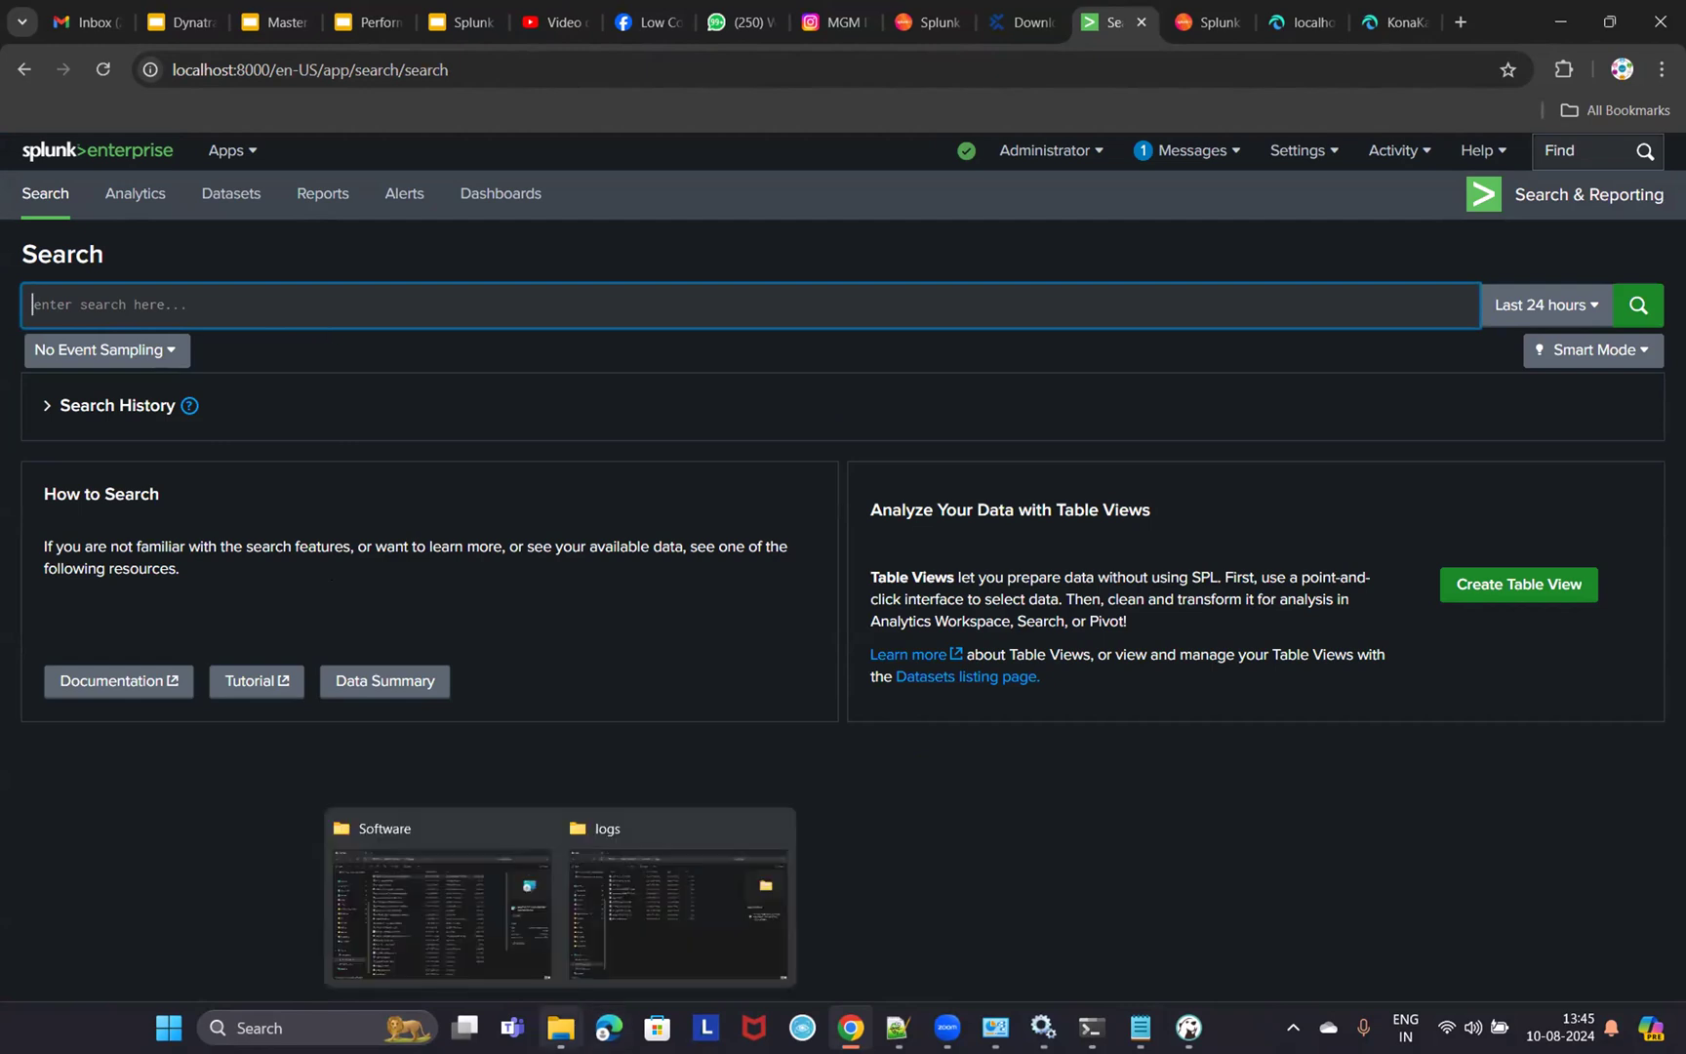
{"action": "left_click", "coordinate": [572, 1026]}
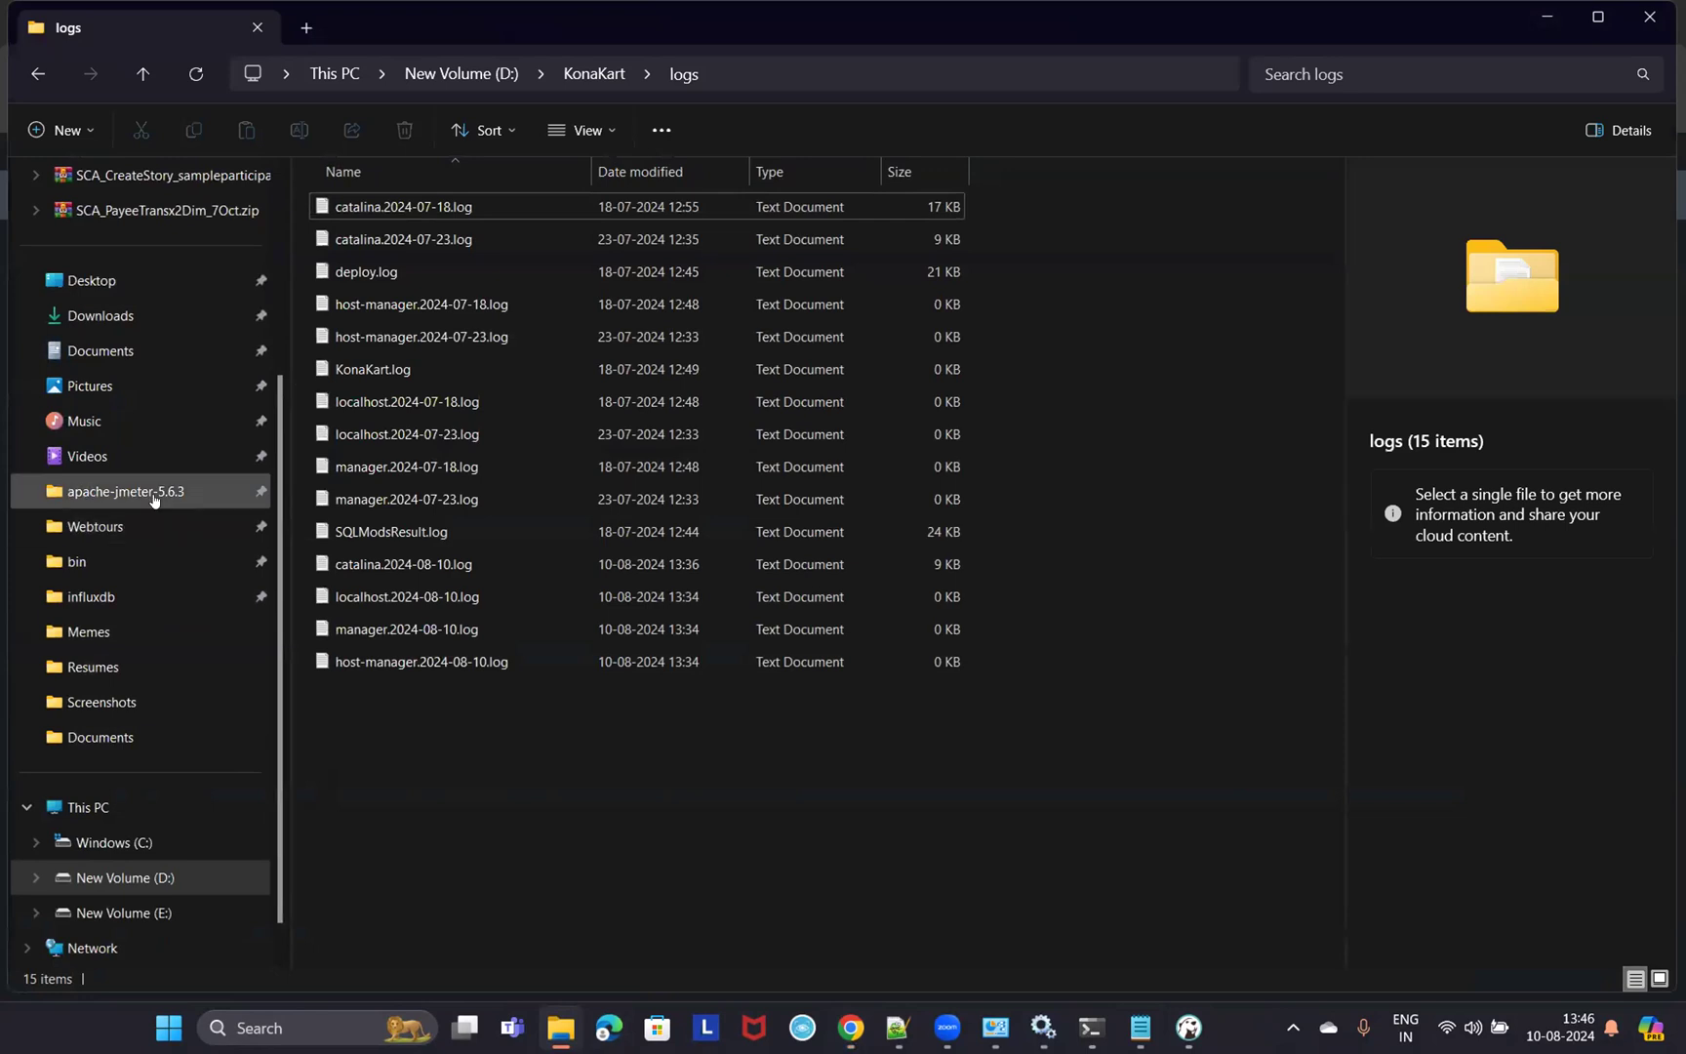
{"action": "left_click", "coordinate": [153, 494]}
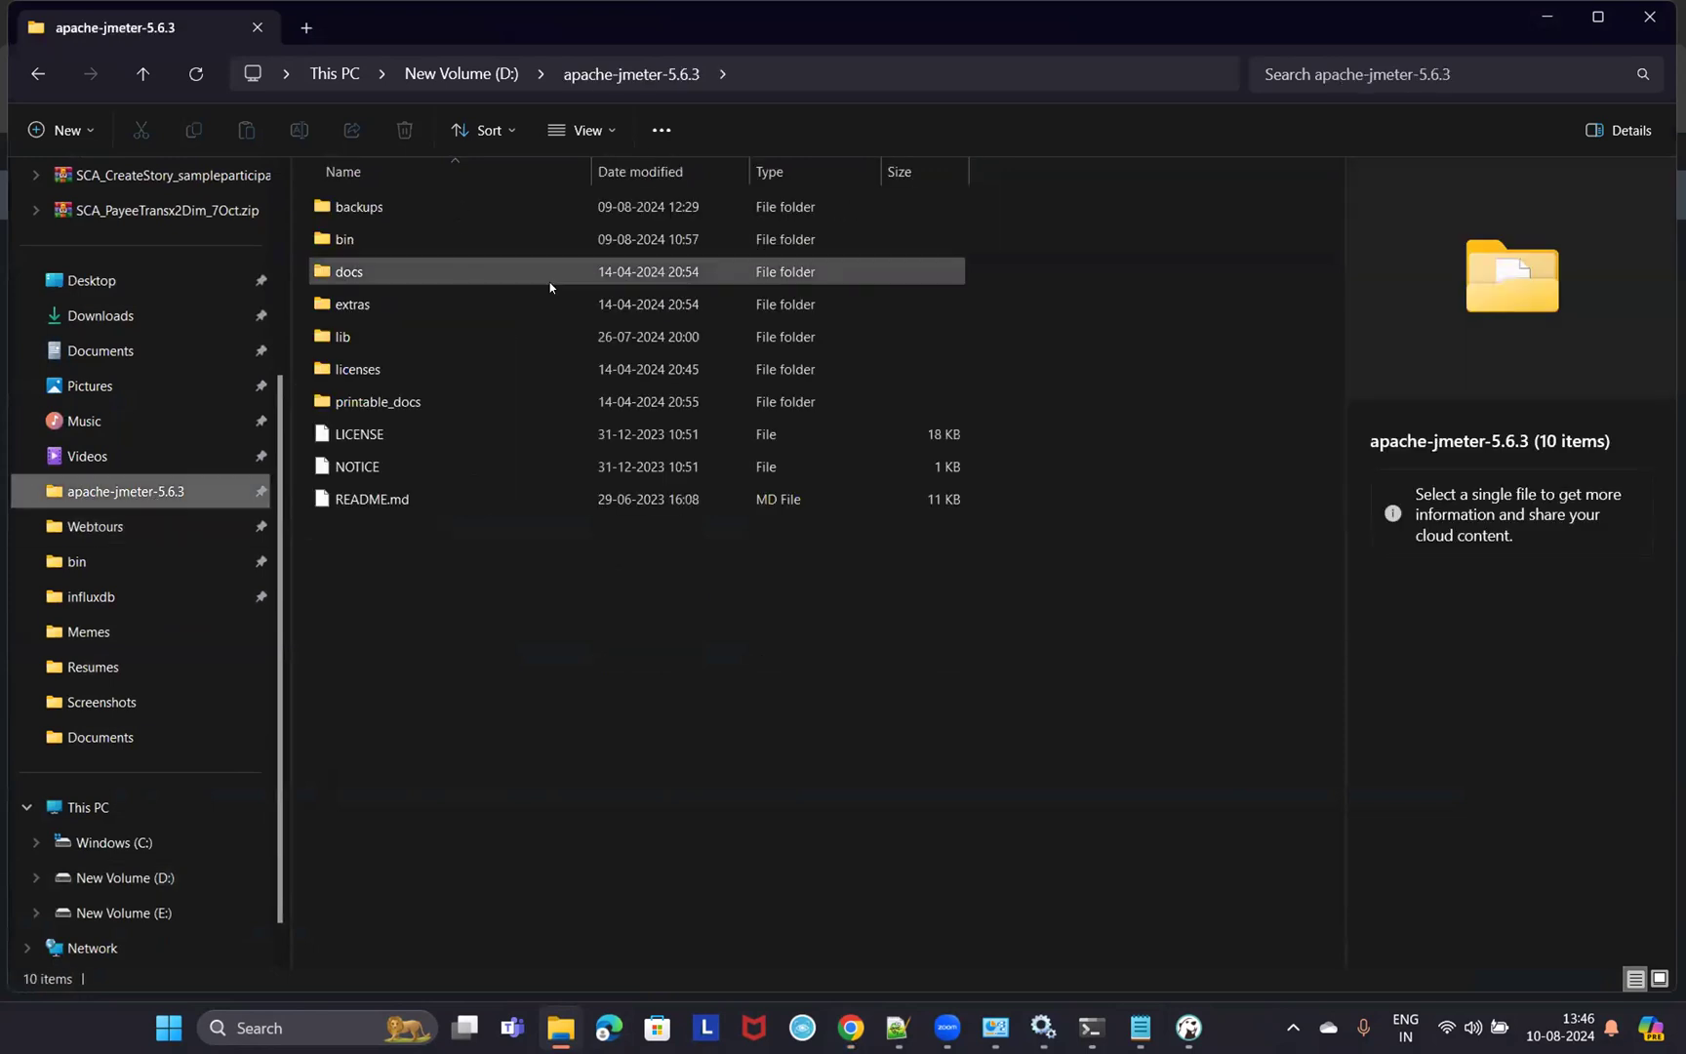
{"action": "left_click", "coordinate": [1546, 17]}
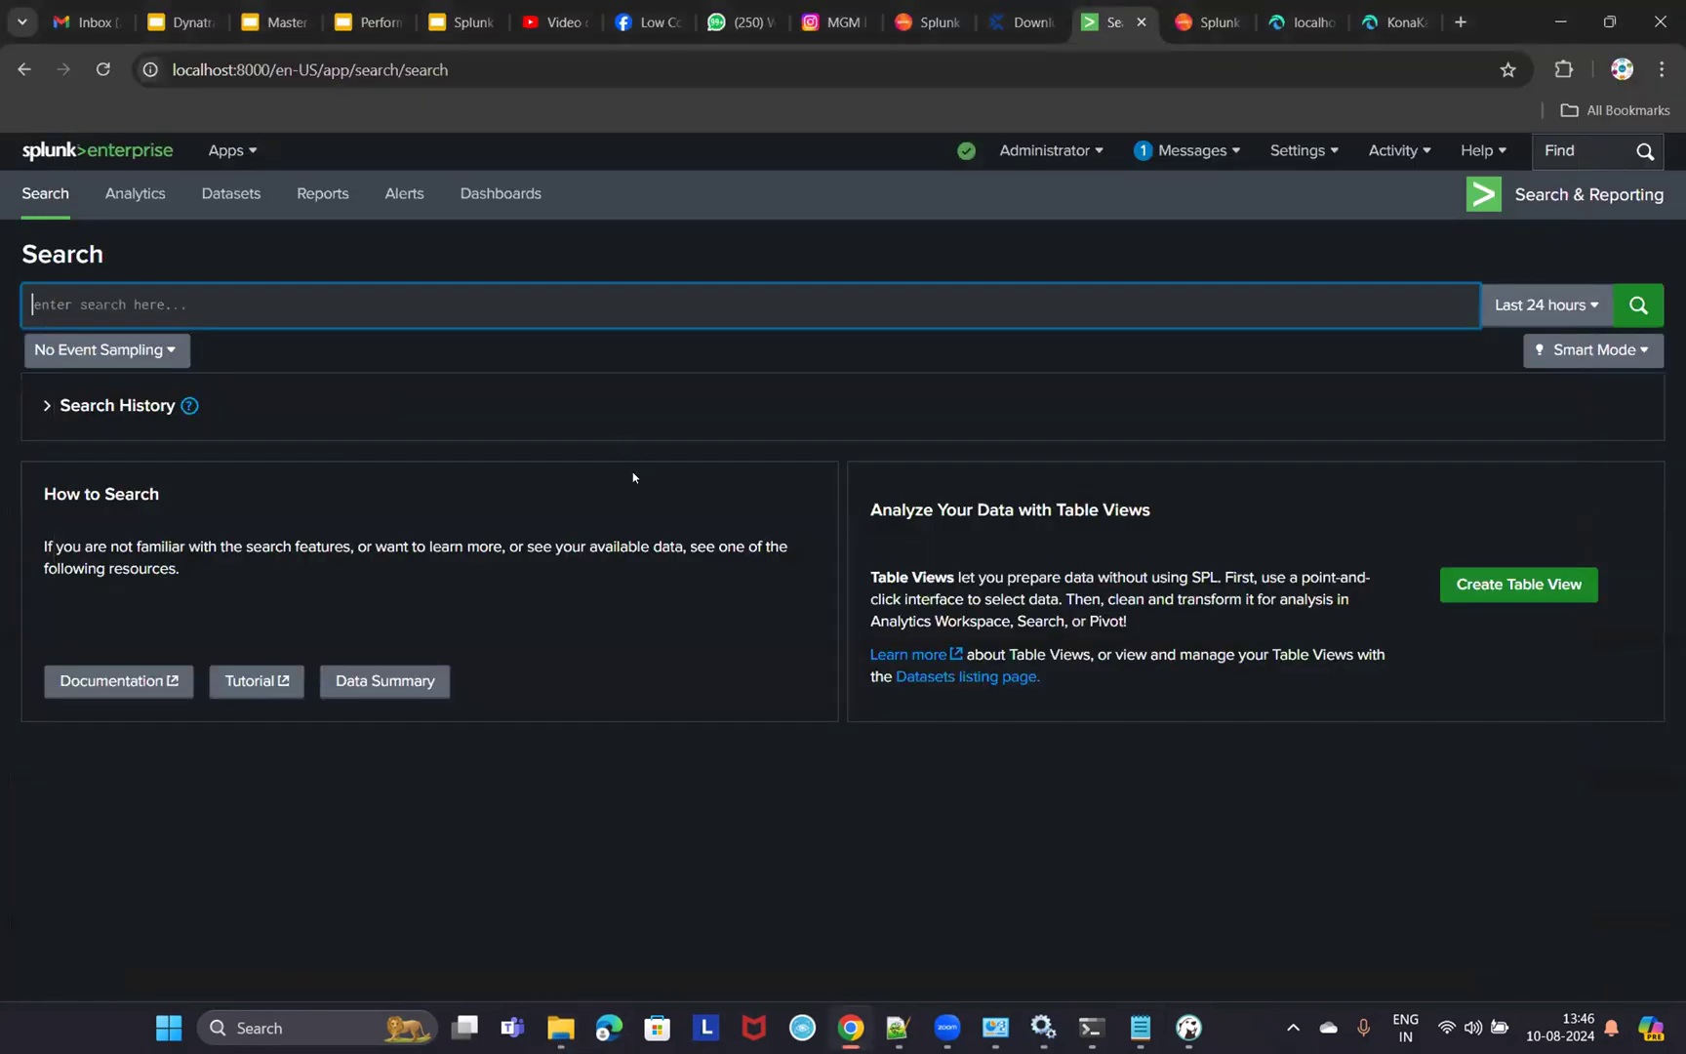
{"action": "left_click", "coordinate": [65, 154]}
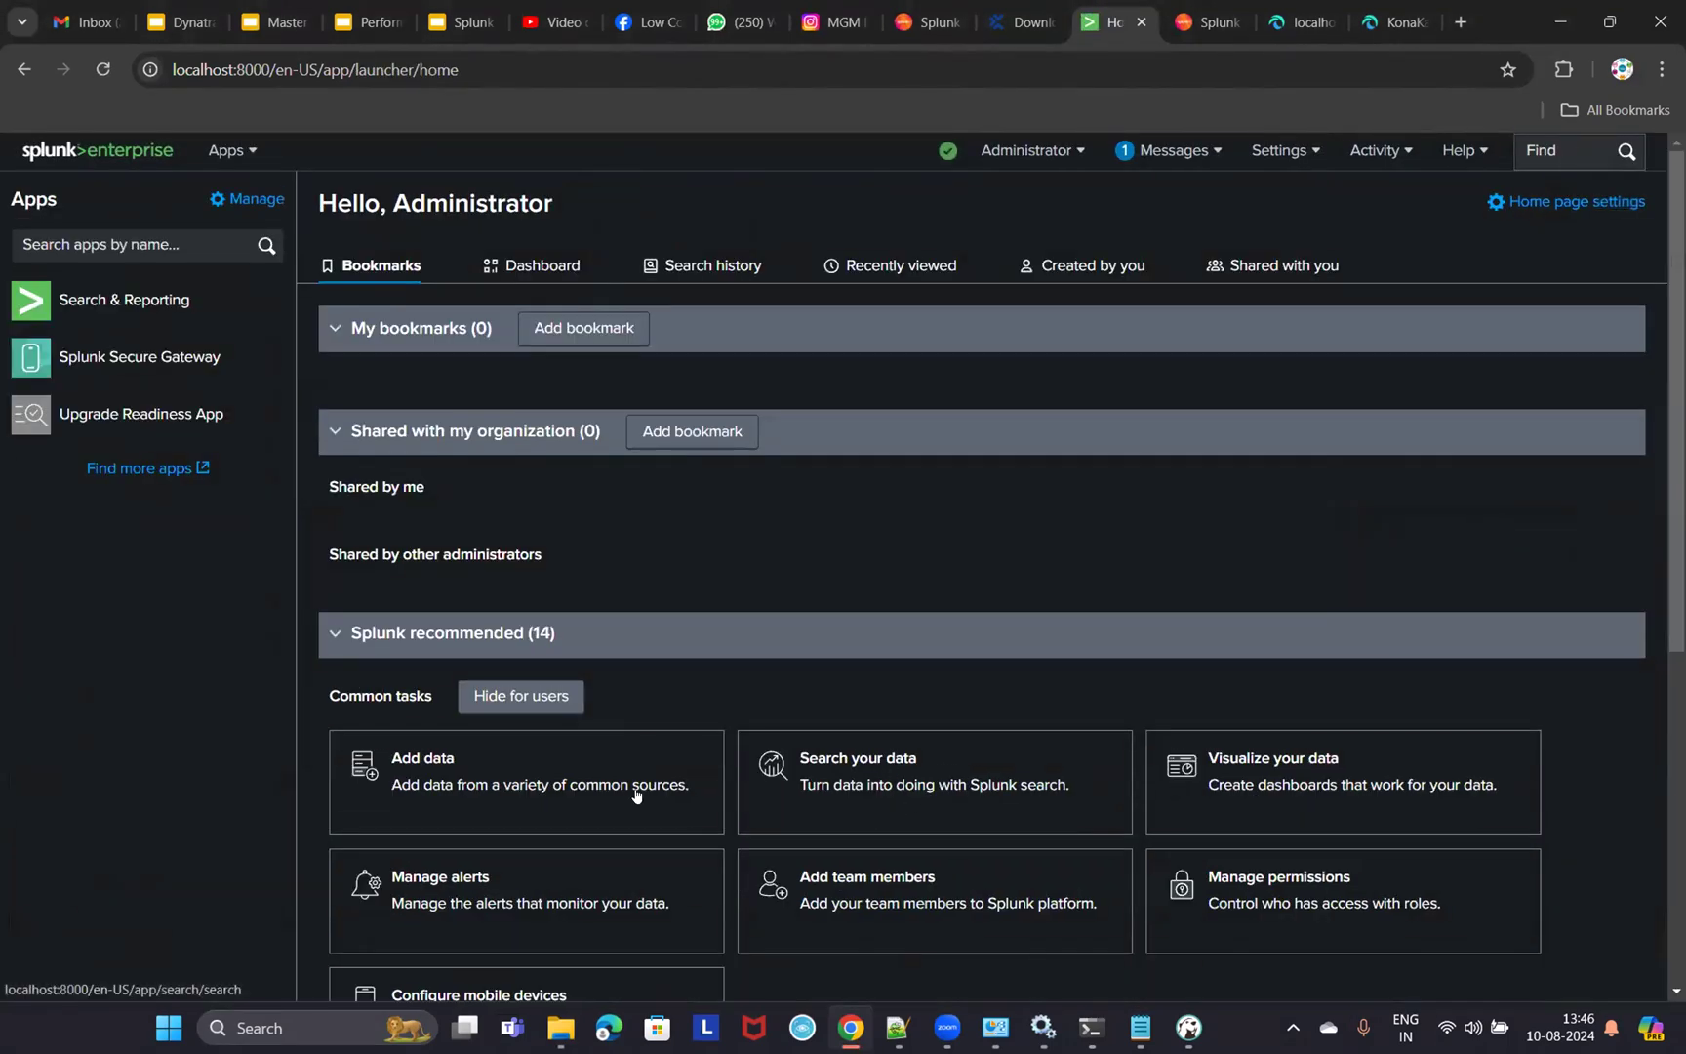
{"action": "scroll", "coordinate": [593, 519], "scroll_direction": "down", "scroll_amount": 3}
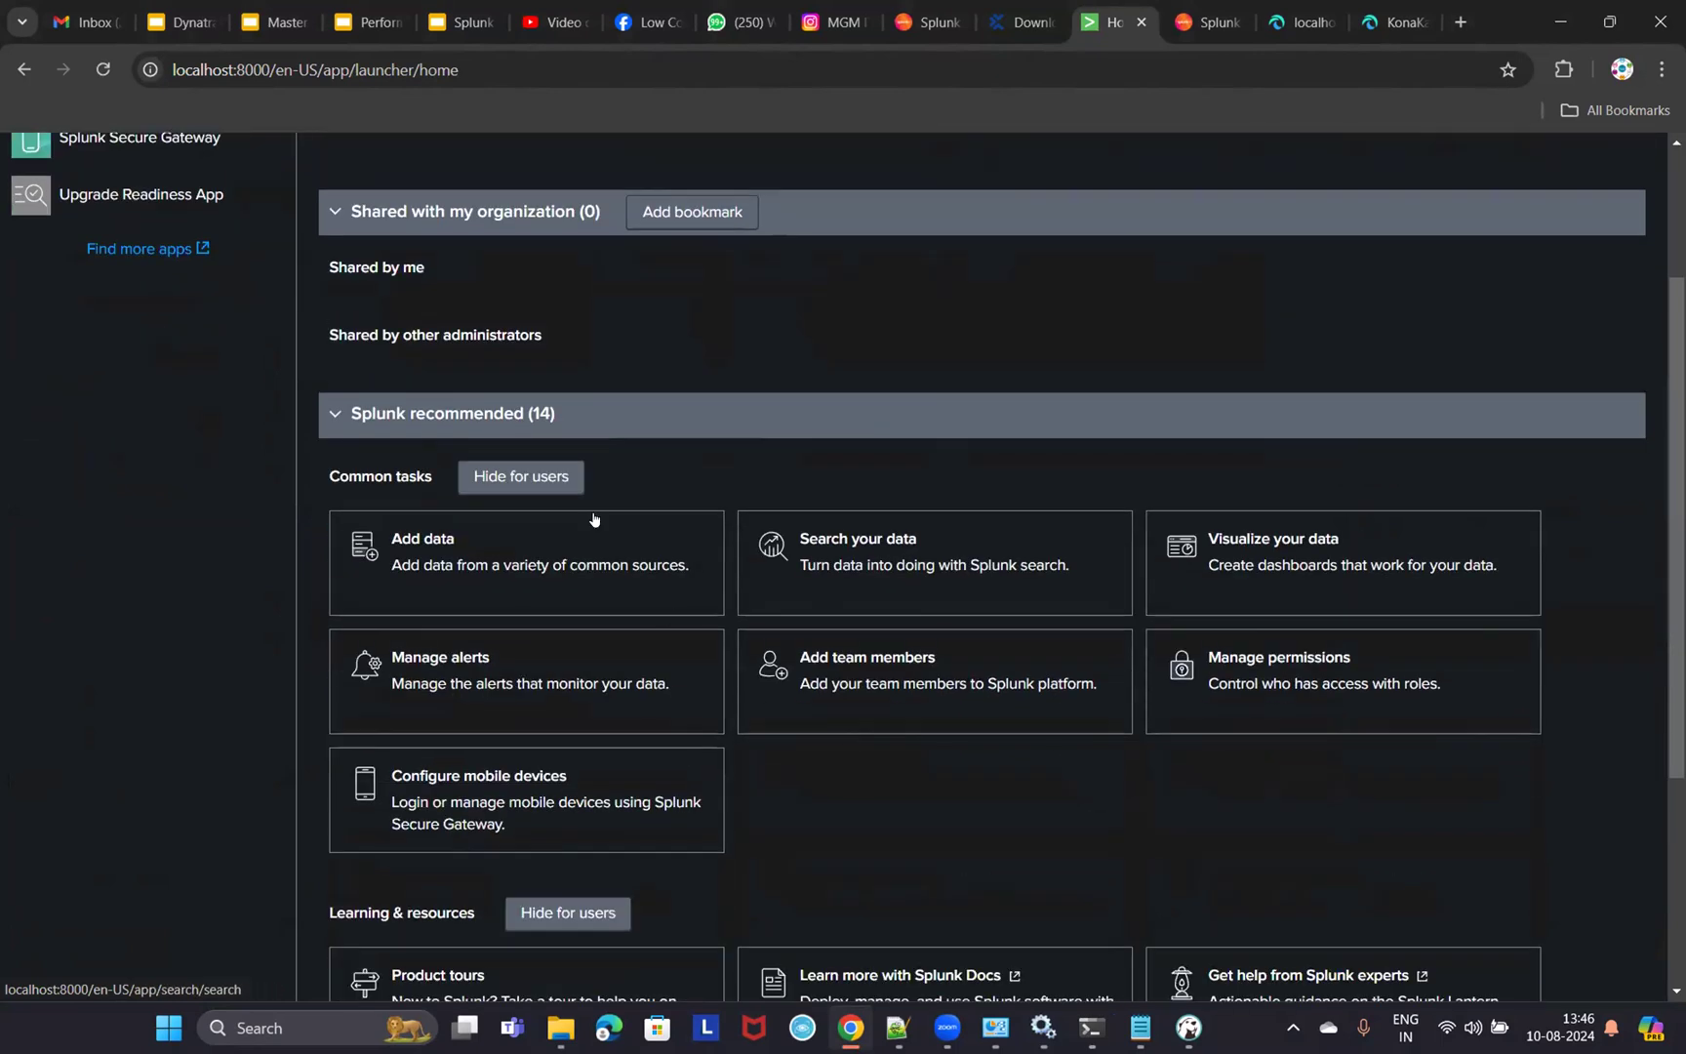
{"action": "left_click", "coordinate": [444, 539]}
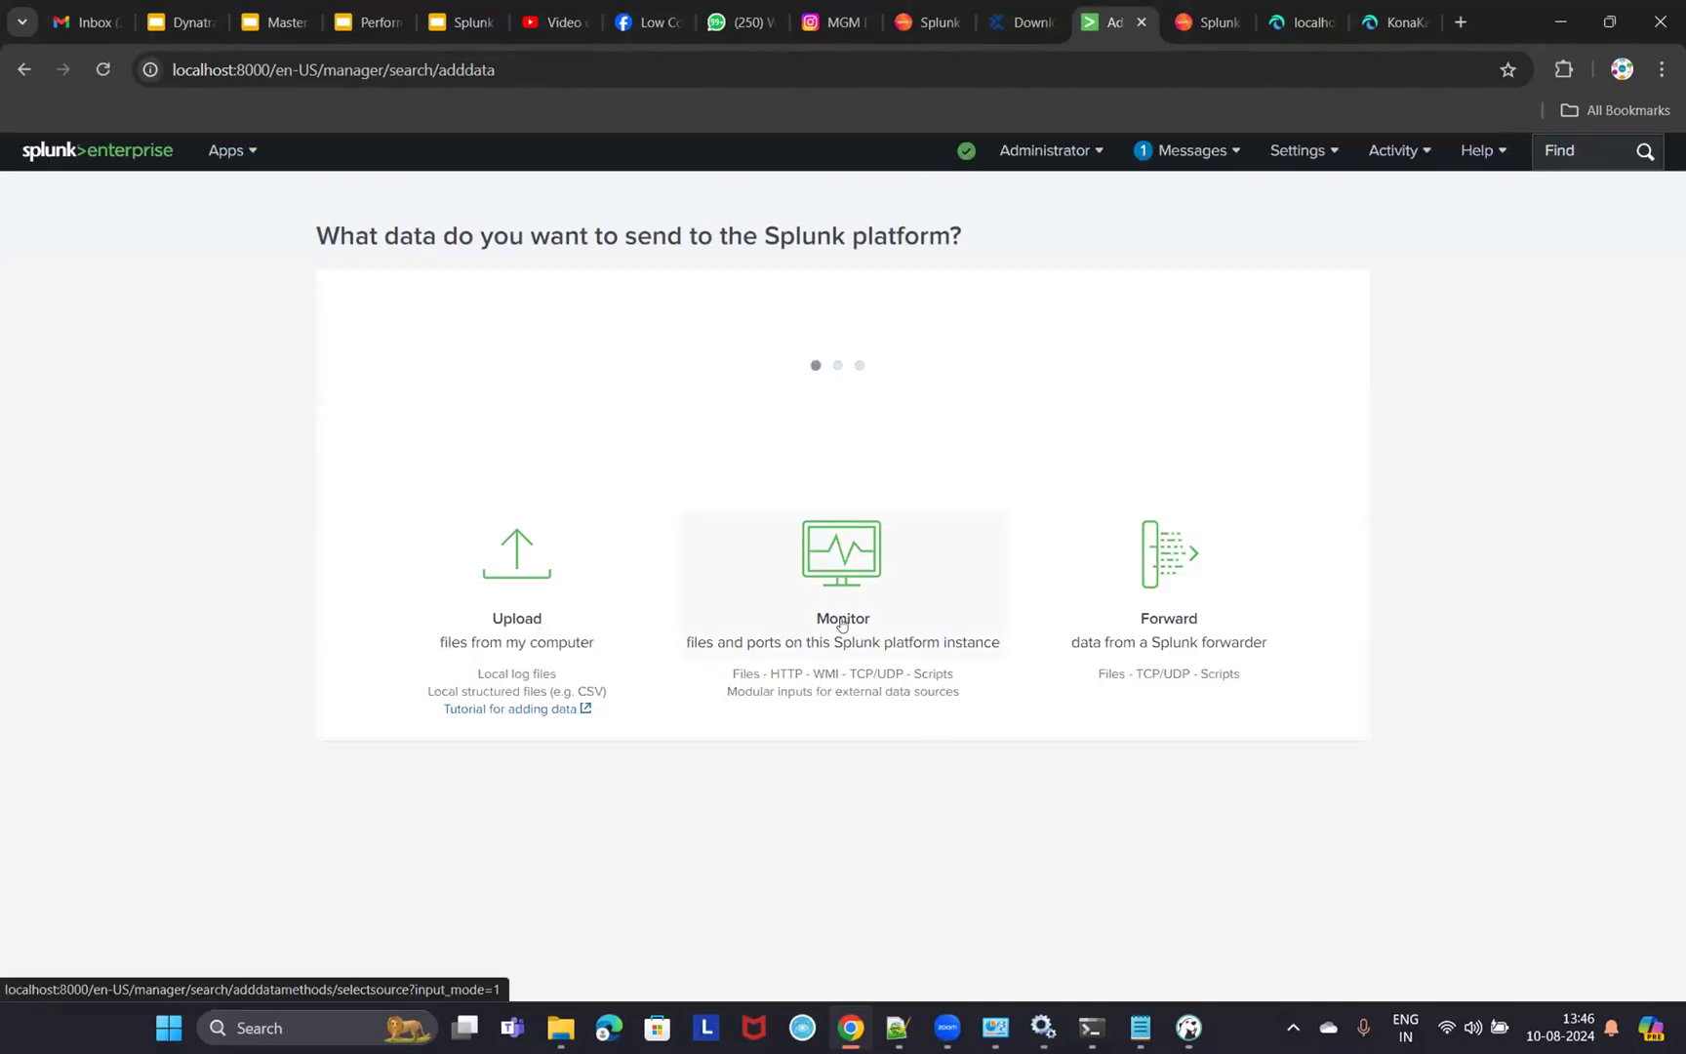
- Choose Monitor > Files & Directories and bring the apache-jmeter-5.6.3 Explorer window forward
{"action": "left_click", "coordinate": [842, 625]}
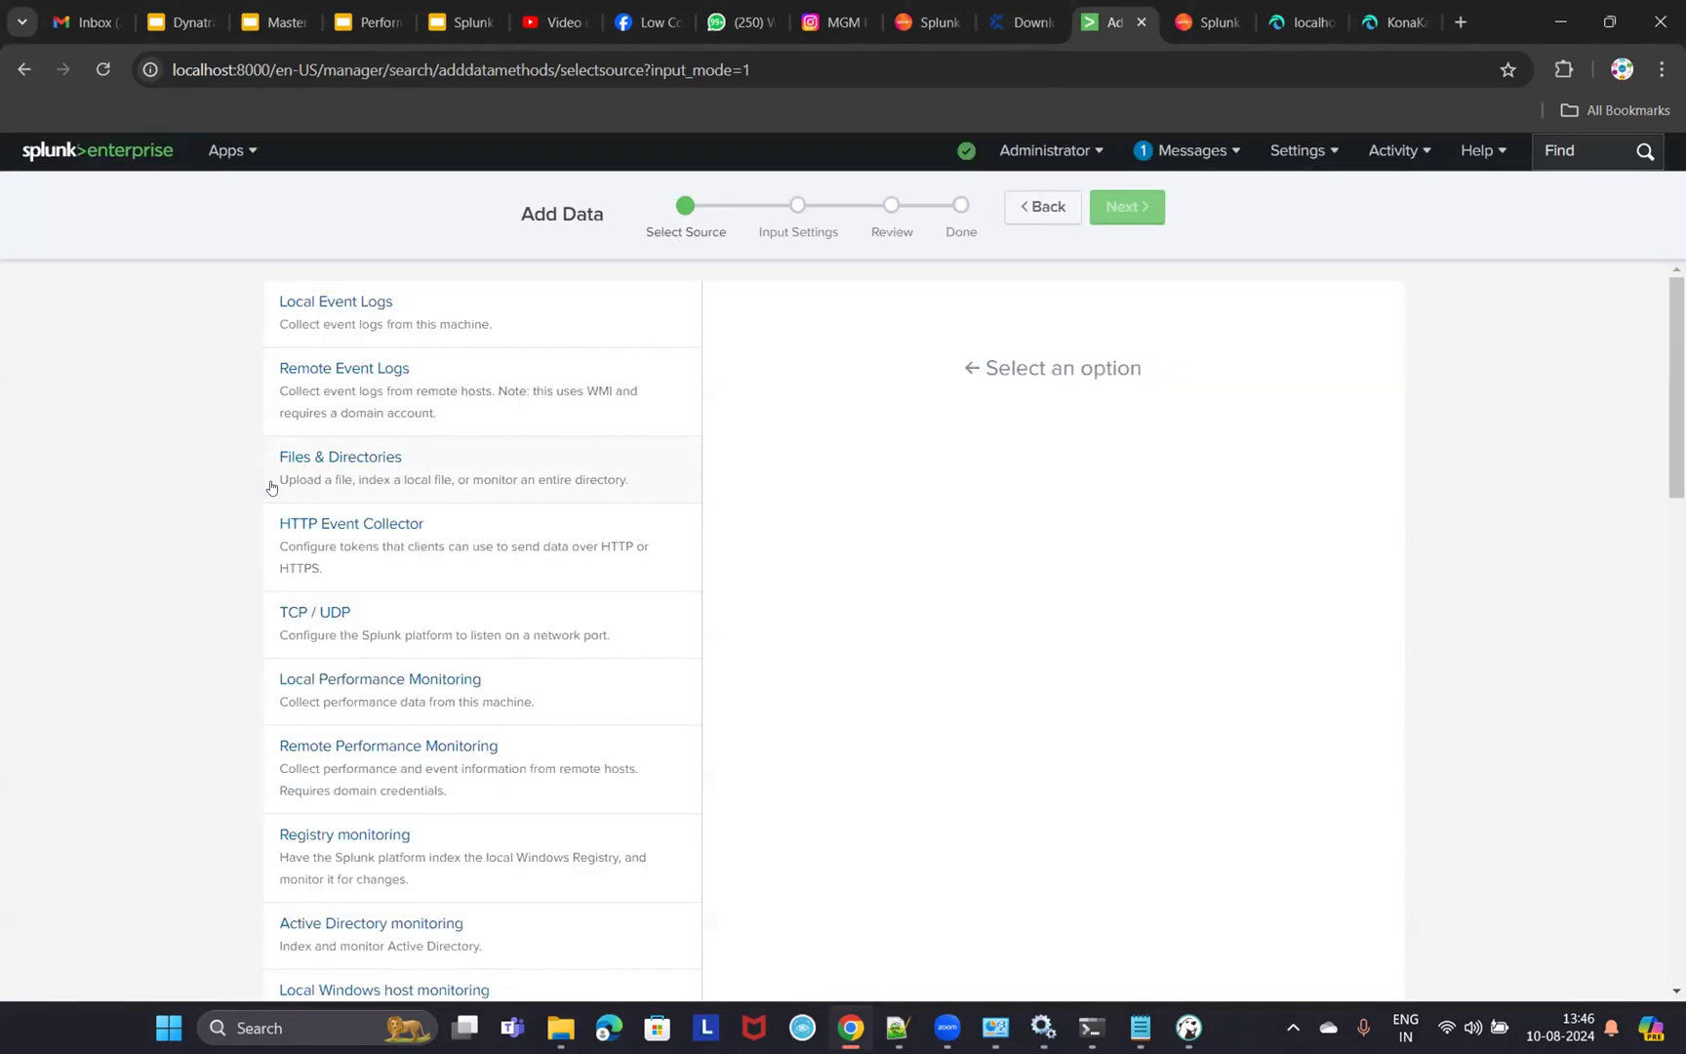
{"action": "left_click", "coordinate": [292, 477]}
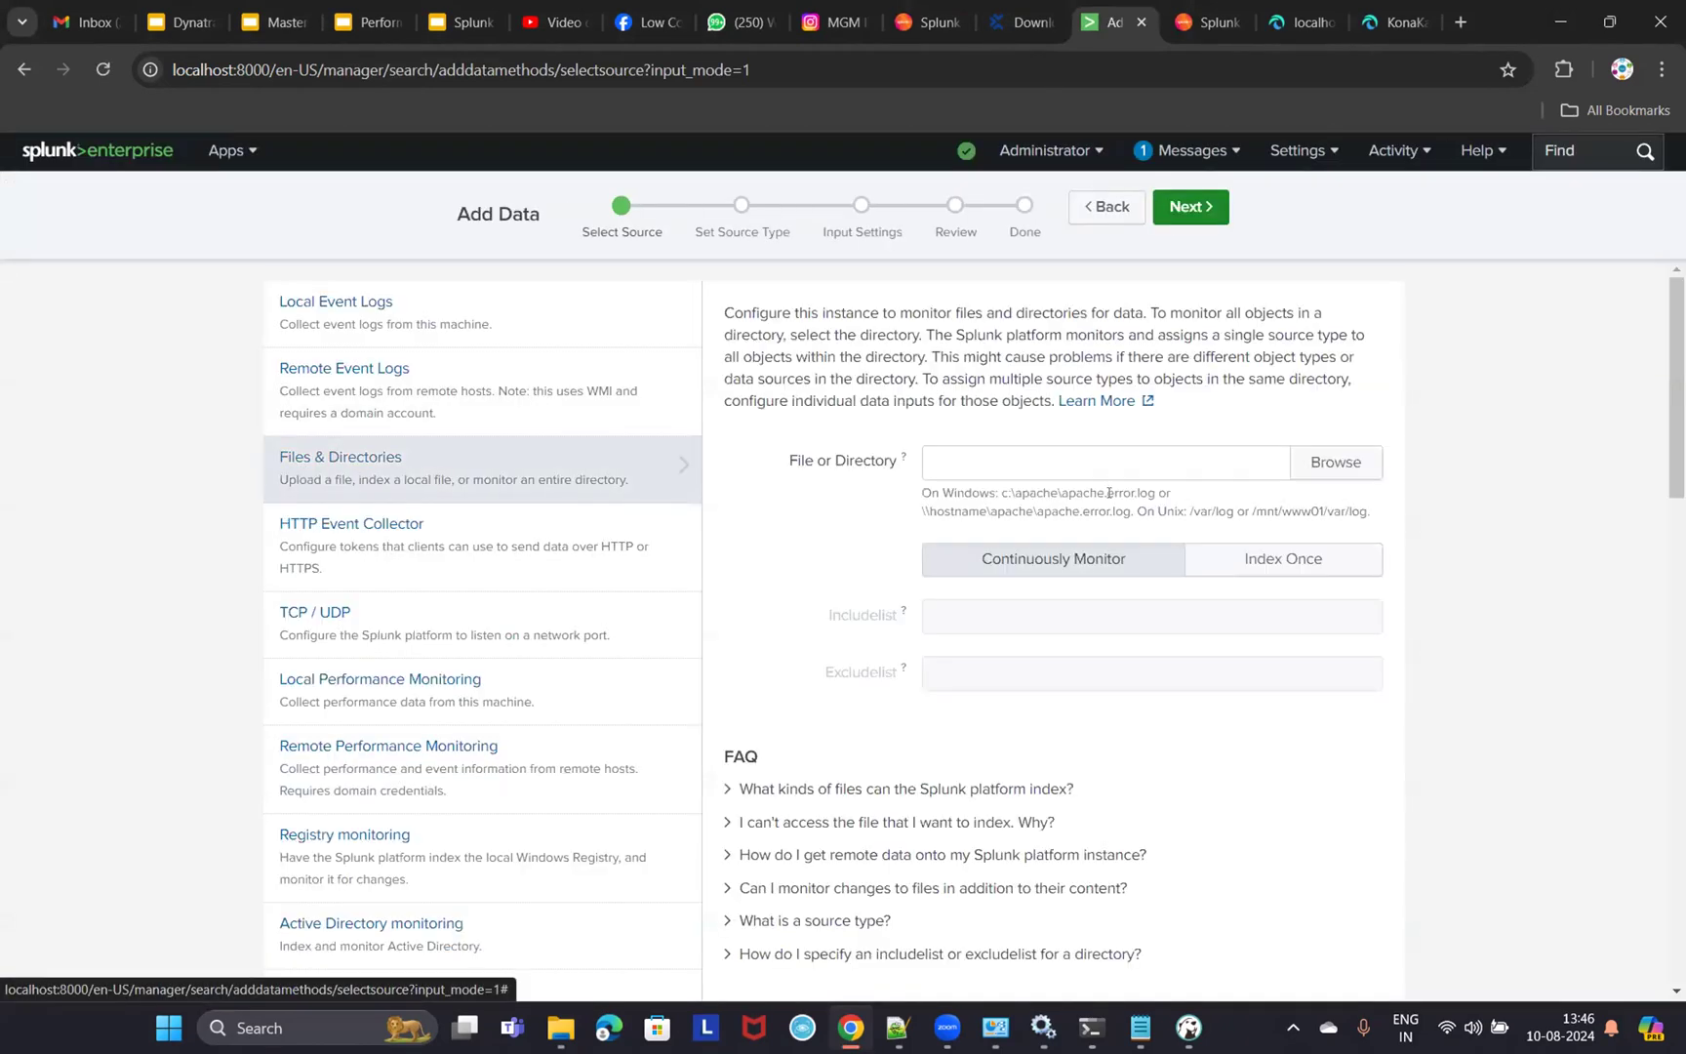
{"action": "left_click", "coordinate": [1011, 469]}
{"action": "mouse_move", "coordinate": [560, 1028]}
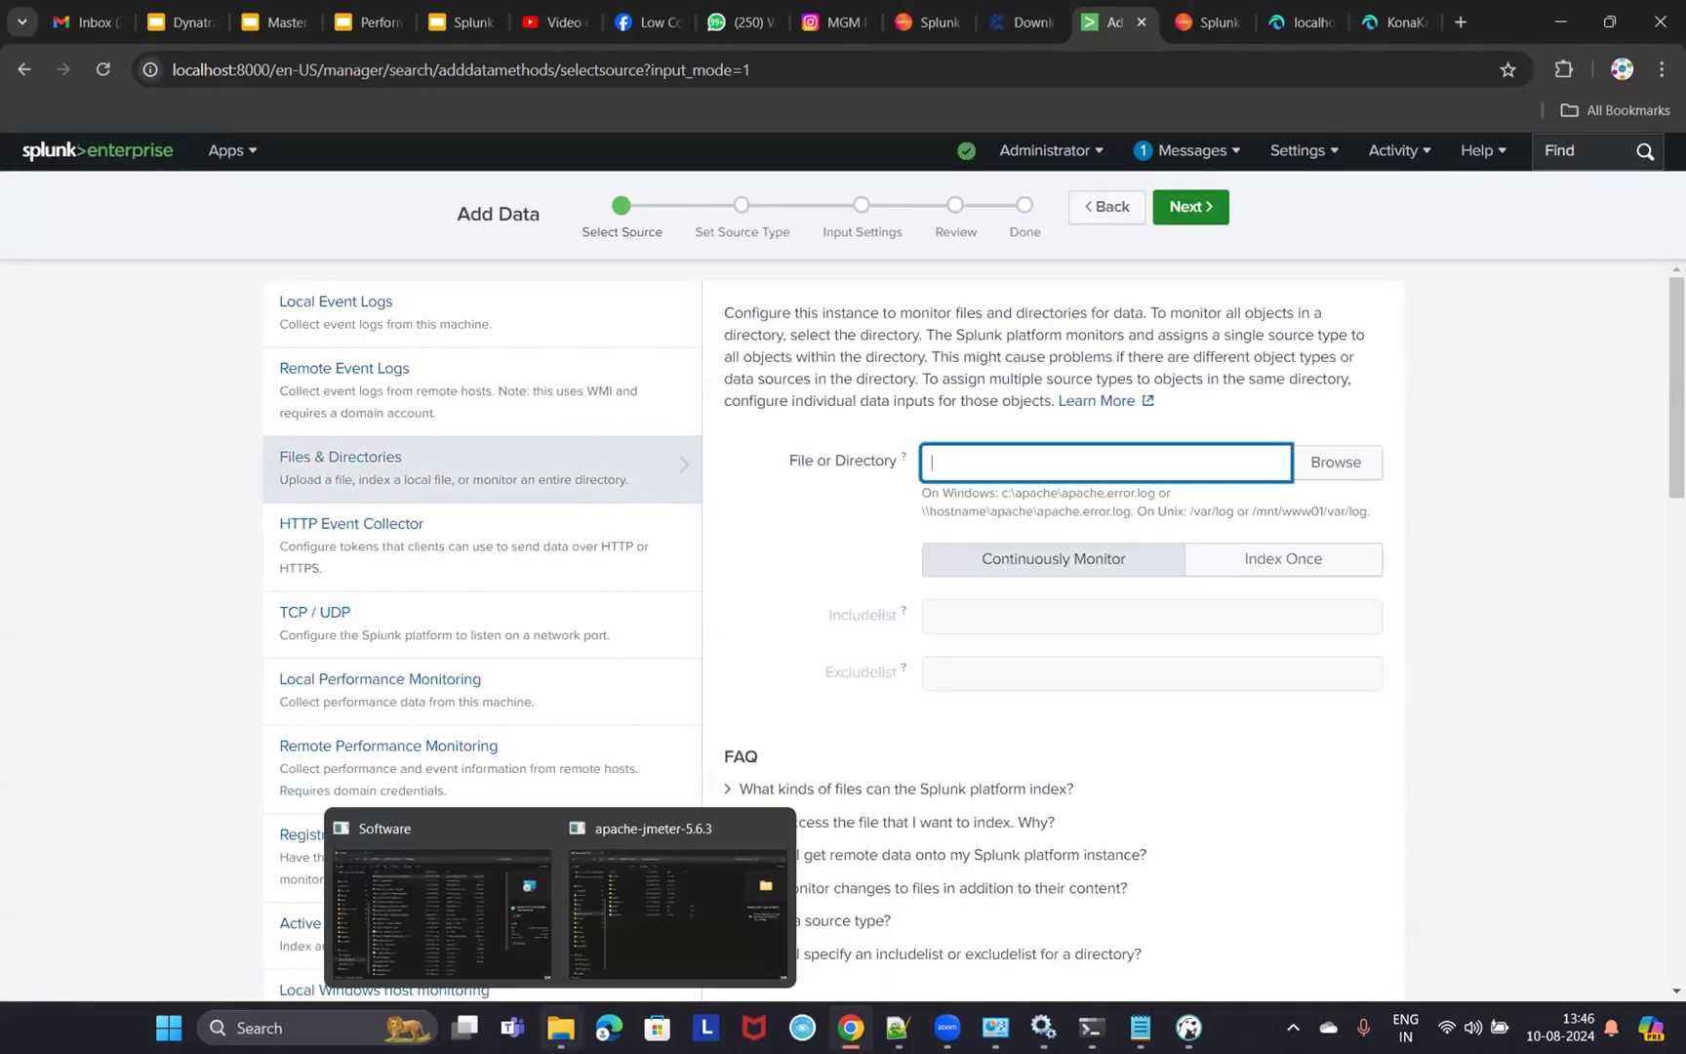
{"action": "left_click", "coordinate": [1308, 24]}
{"action": "left_click", "coordinate": [560, 1028]}
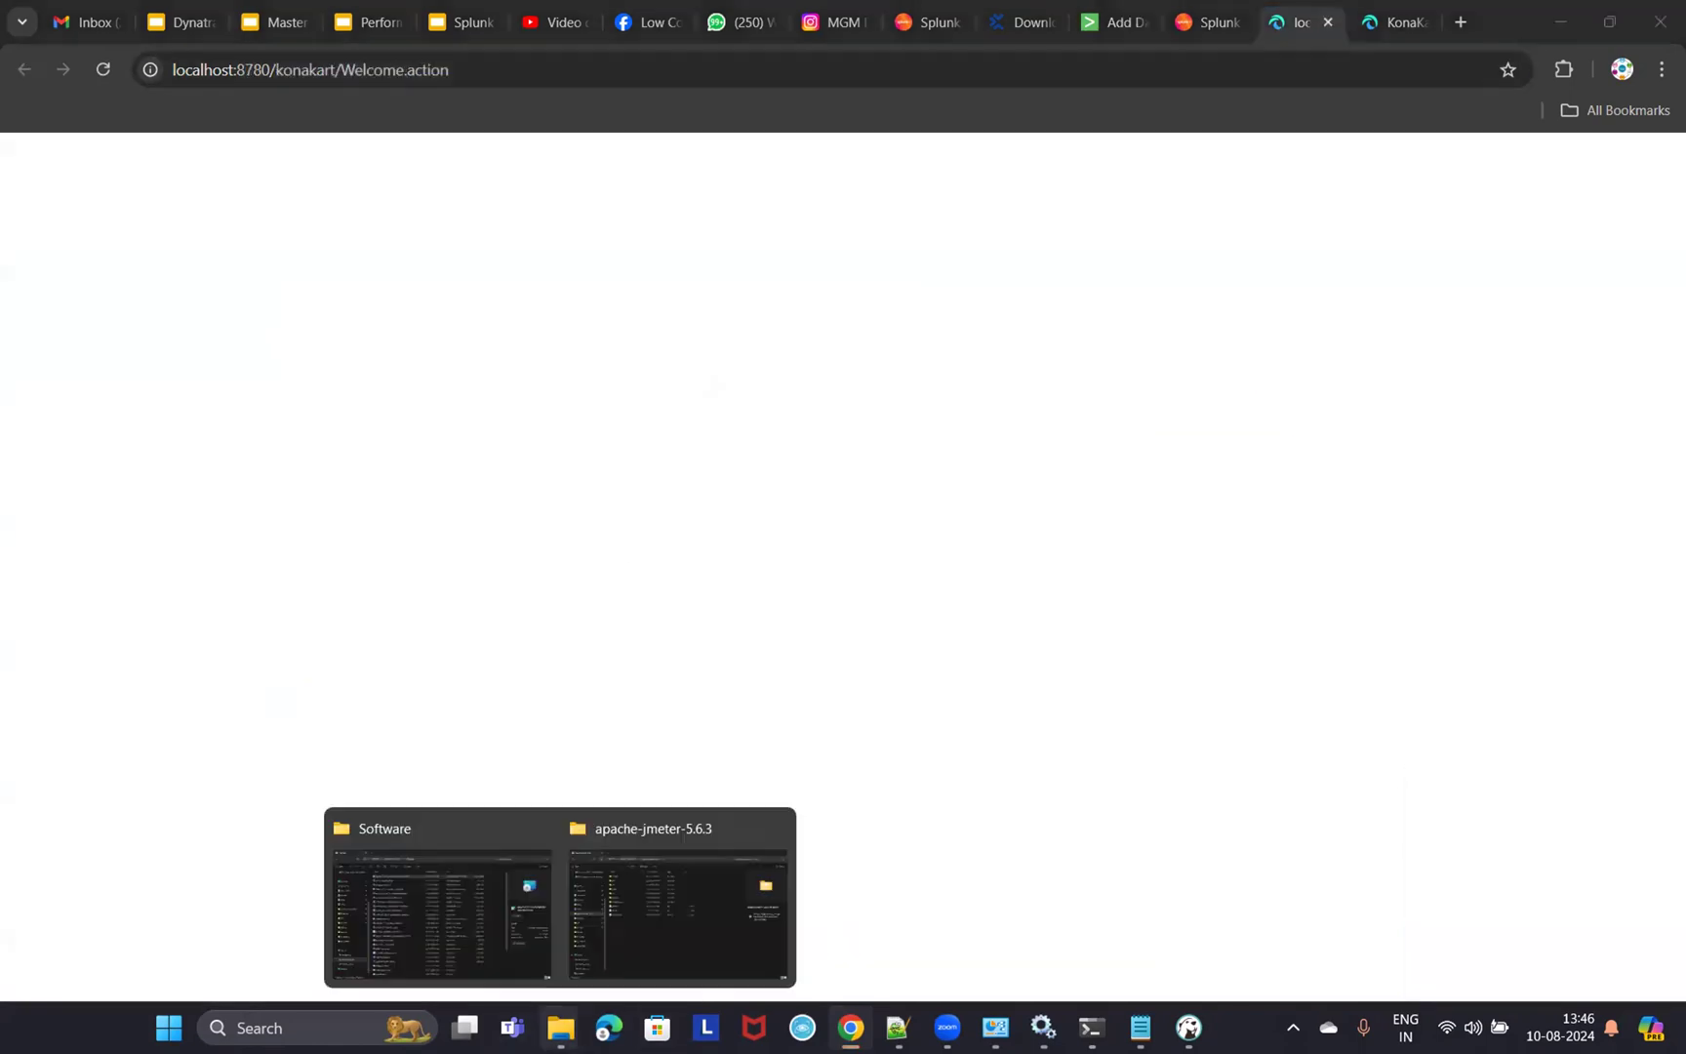
{"action": "left_click", "coordinate": [667, 887]}
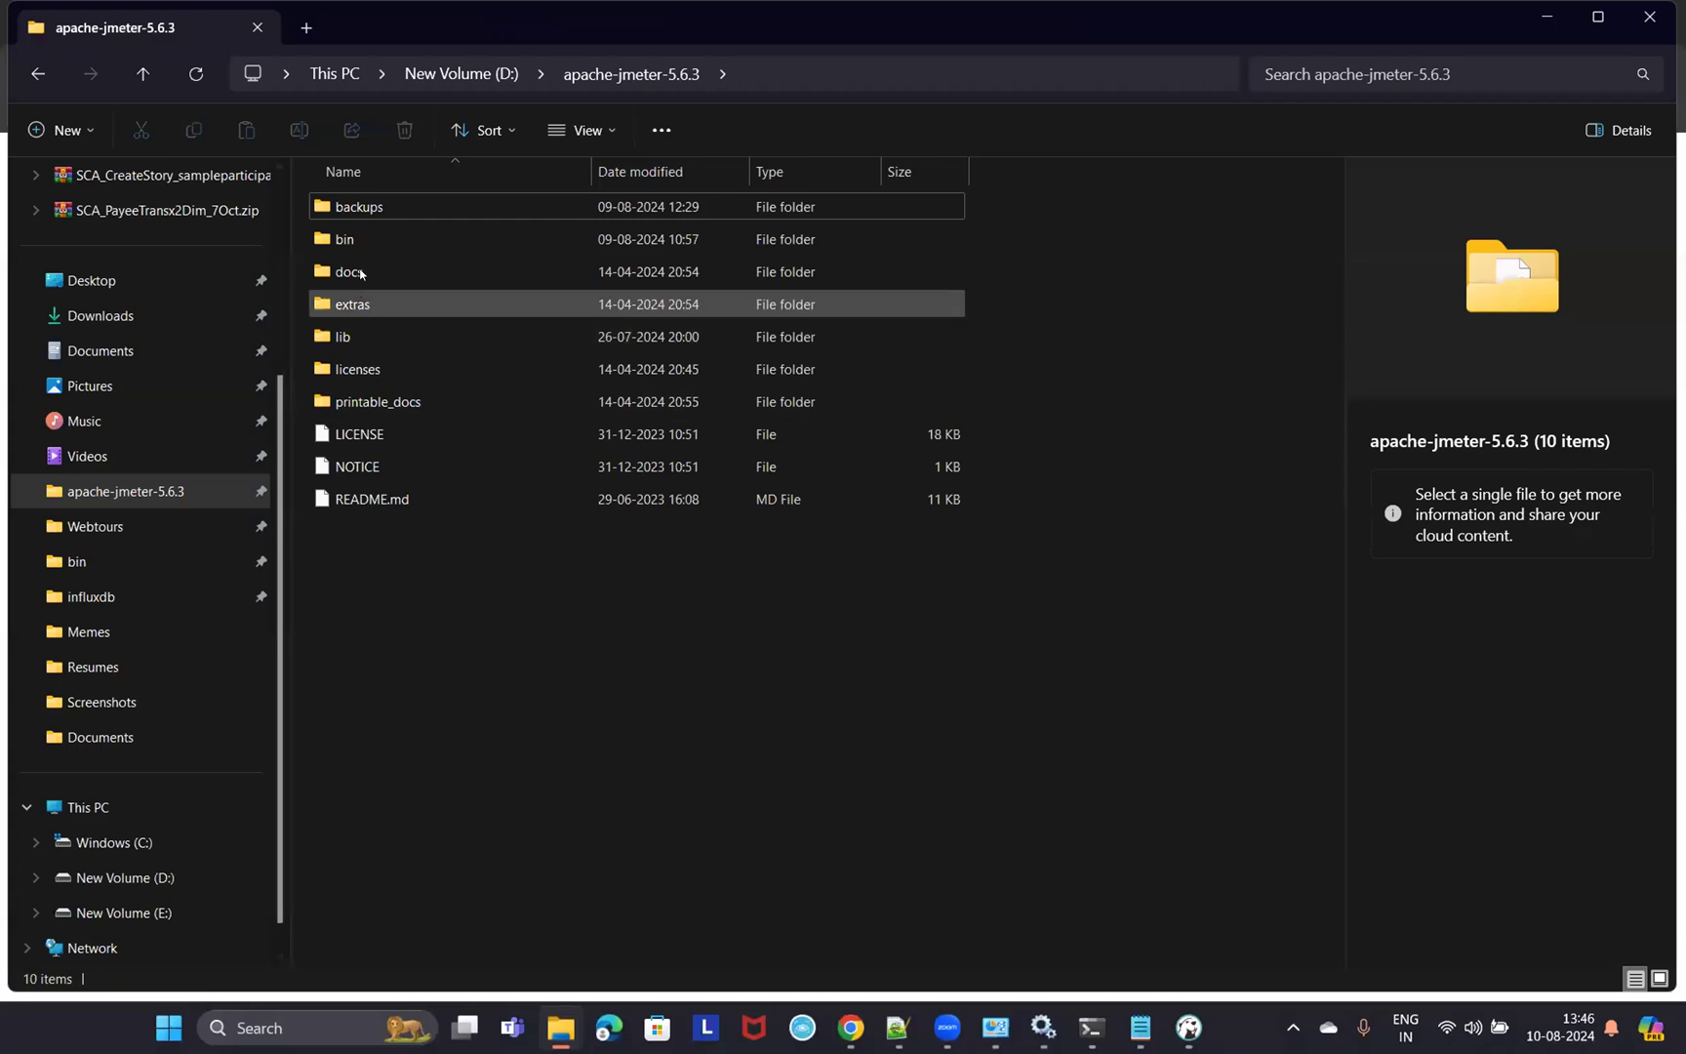
- Run jmeter.bat from the apache-jmeter-5.6.3 bin folder and close its console
{"action": "mouse_move", "coordinate": [1043, 1027]}
{"action": "double_click", "coordinate": [380, 239]}
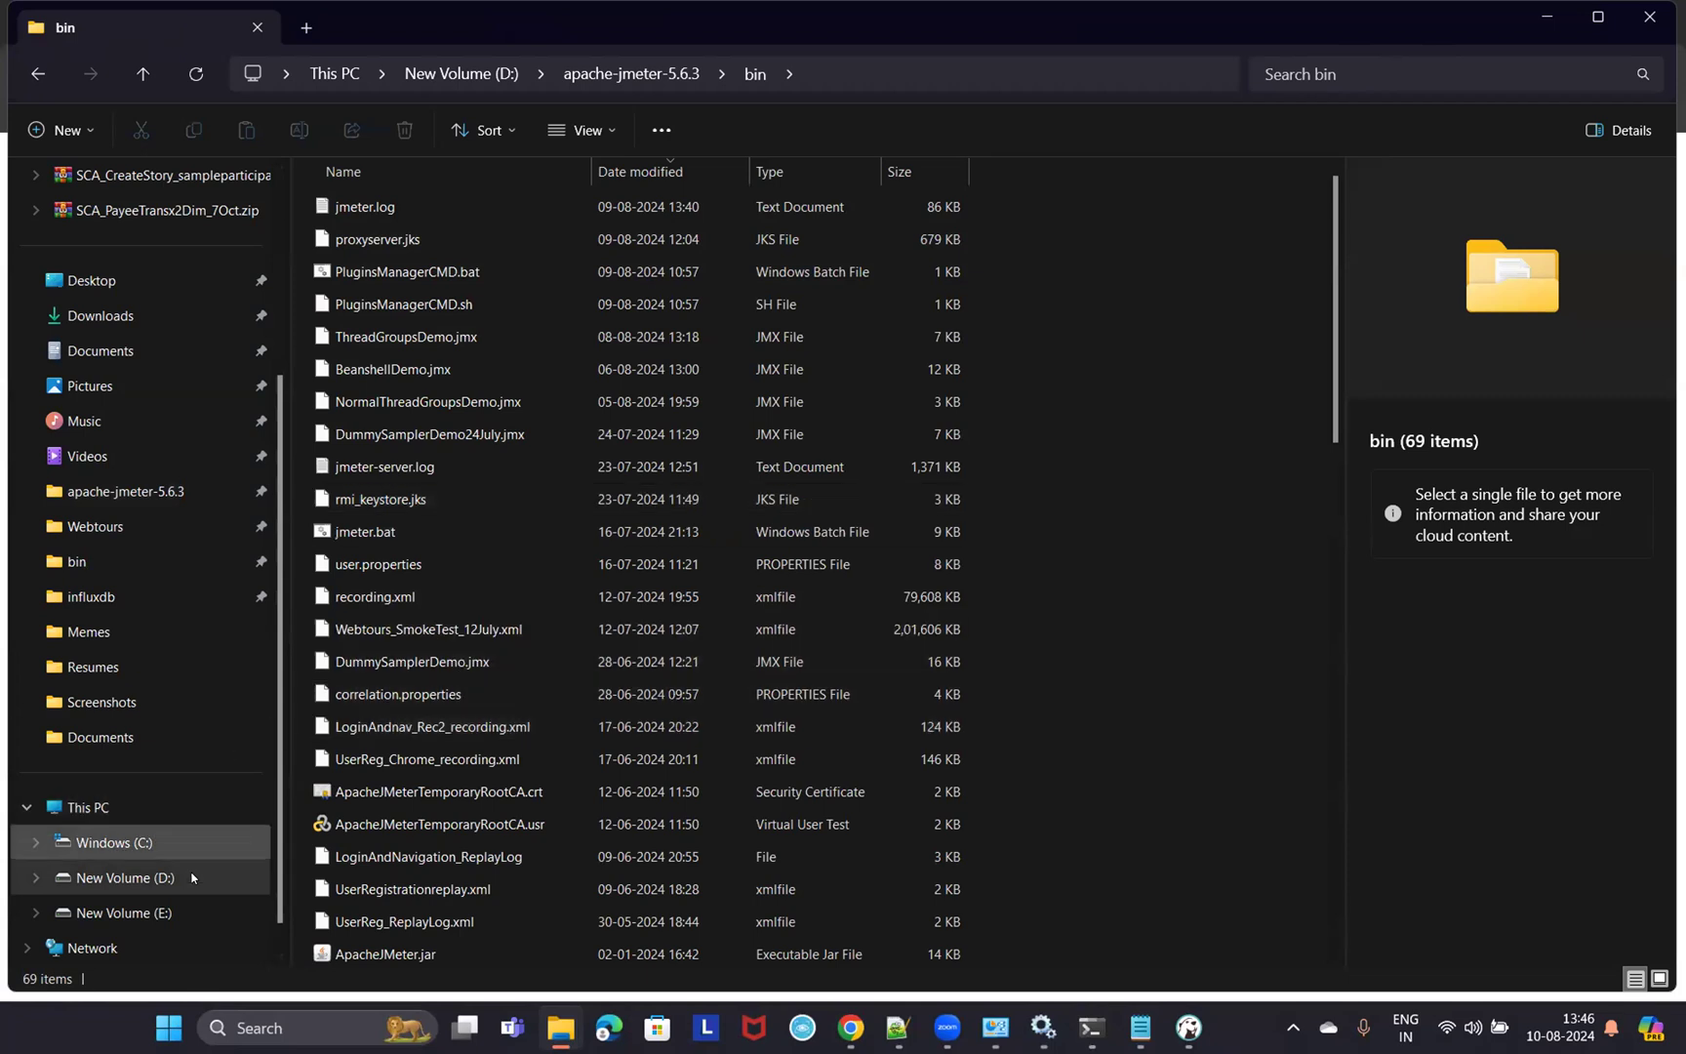
{"action": "scroll", "coordinate": [524, 510], "scroll_direction": "down", "scroll_amount": 2}
{"action": "scroll", "coordinate": [524, 510], "scroll_direction": "up", "scroll_amount": 2}
{"action": "double_click", "coordinate": [381, 532]}
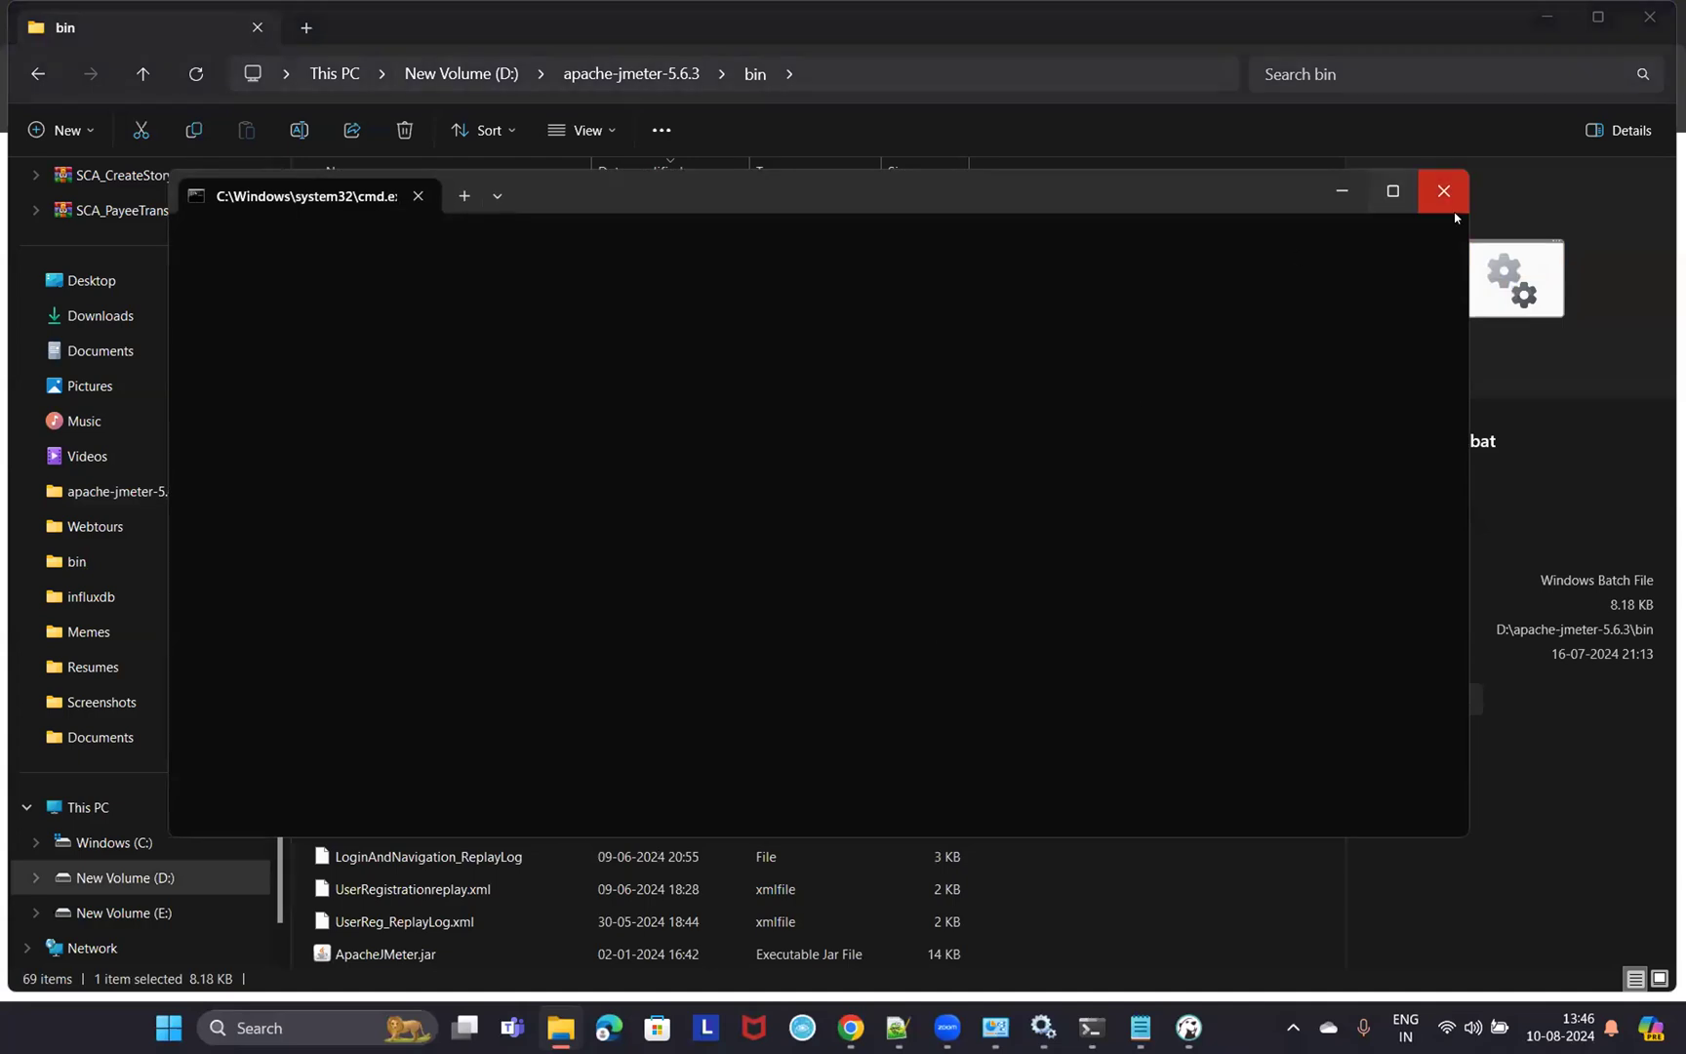
{"action": "left_click", "coordinate": [1338, 189]}
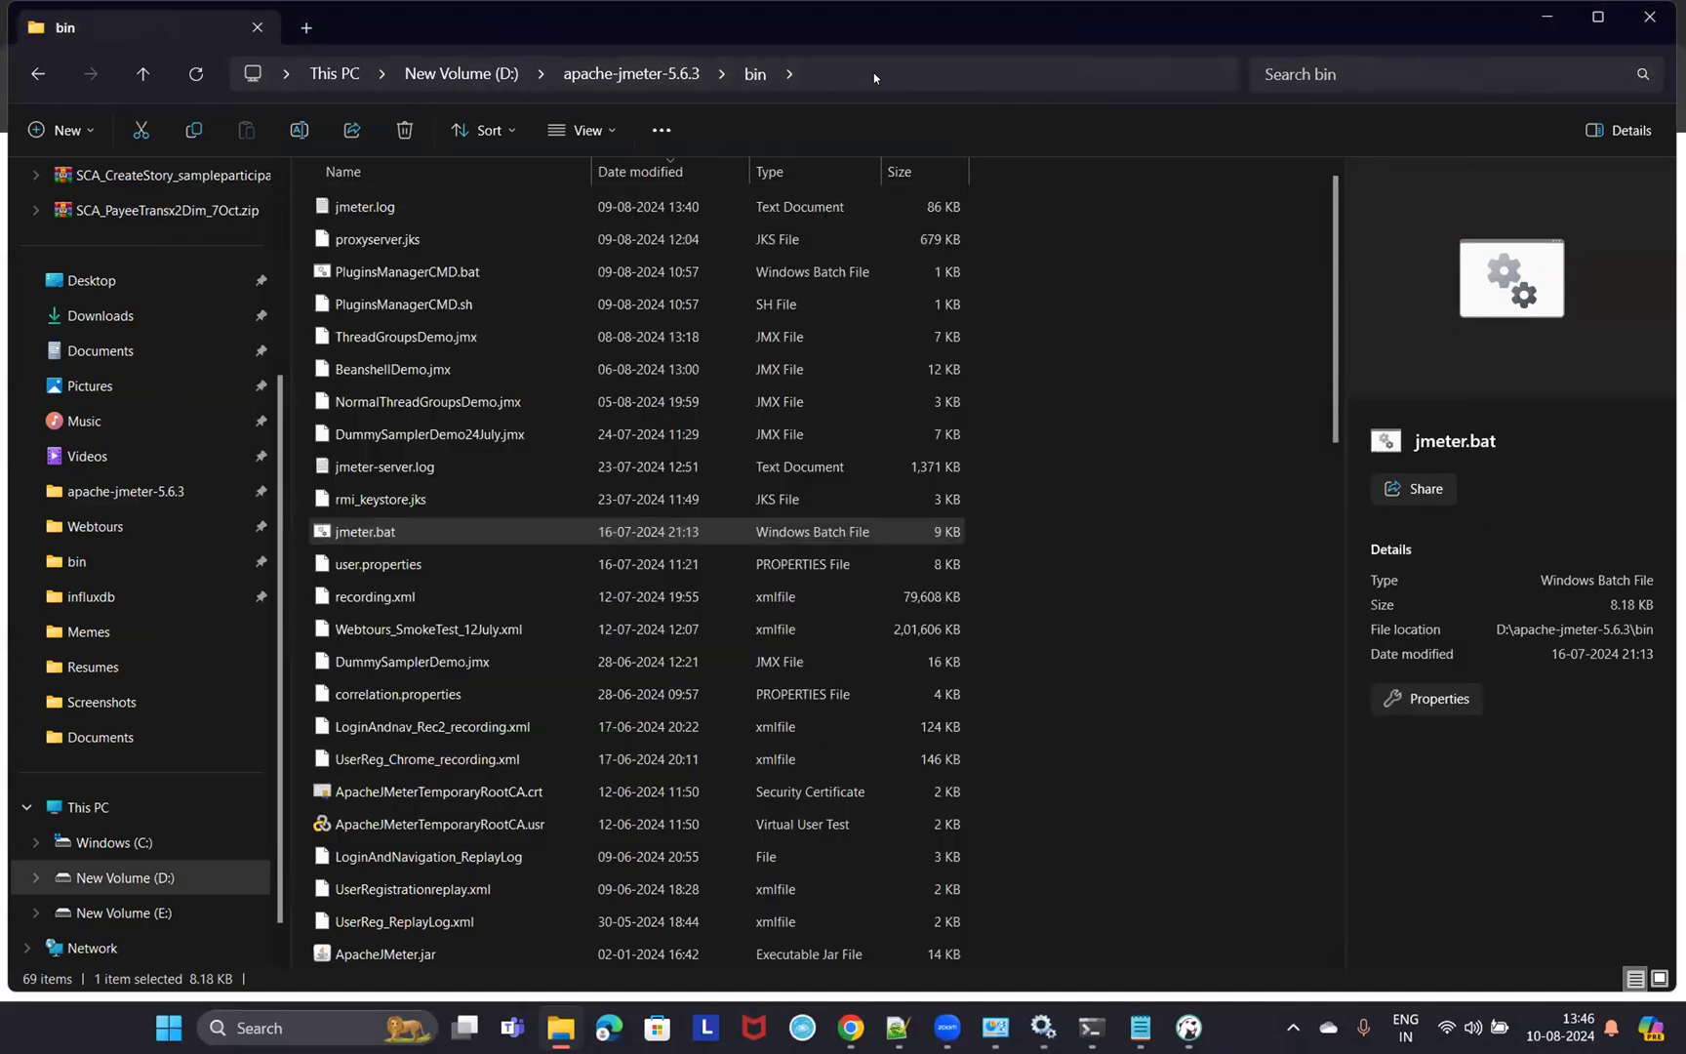
- Take the bin folder path from the address bar, select jmeter.log, and minimize File Explorer
{"action": "left_click", "coordinate": [874, 72]}
{"action": "key", "text": "ctrl+c"}
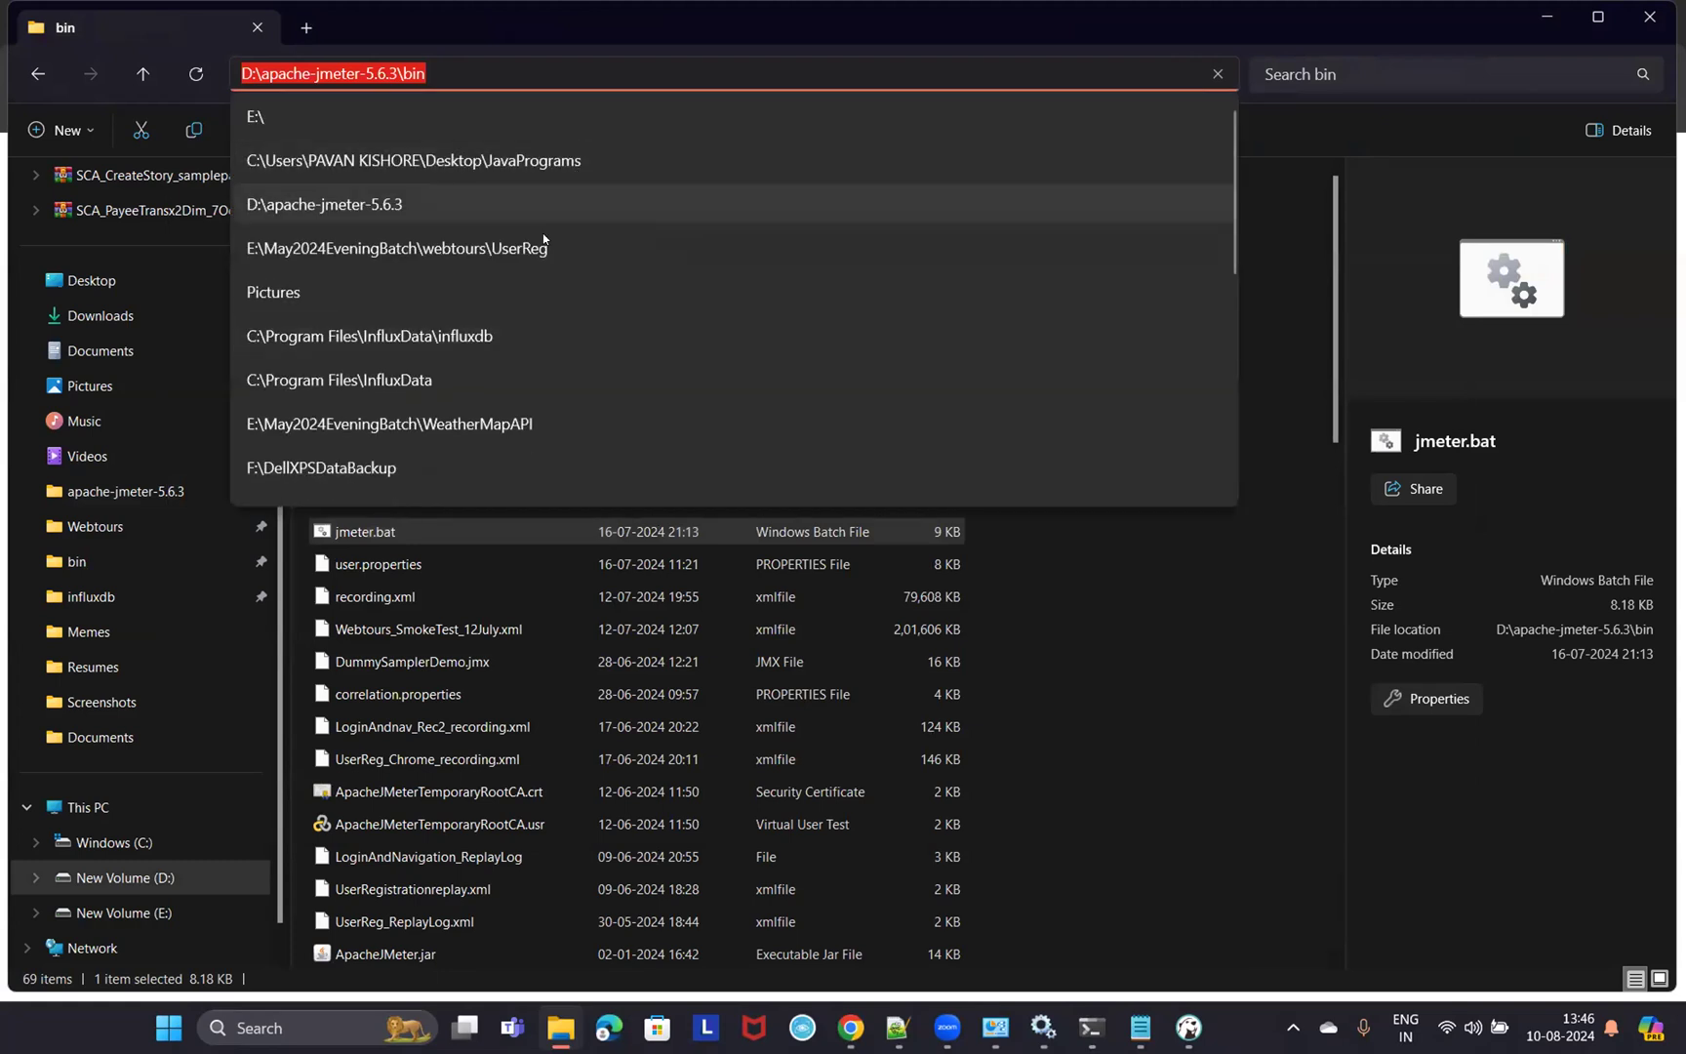
{"action": "left_click", "coordinate": [441, 539]}
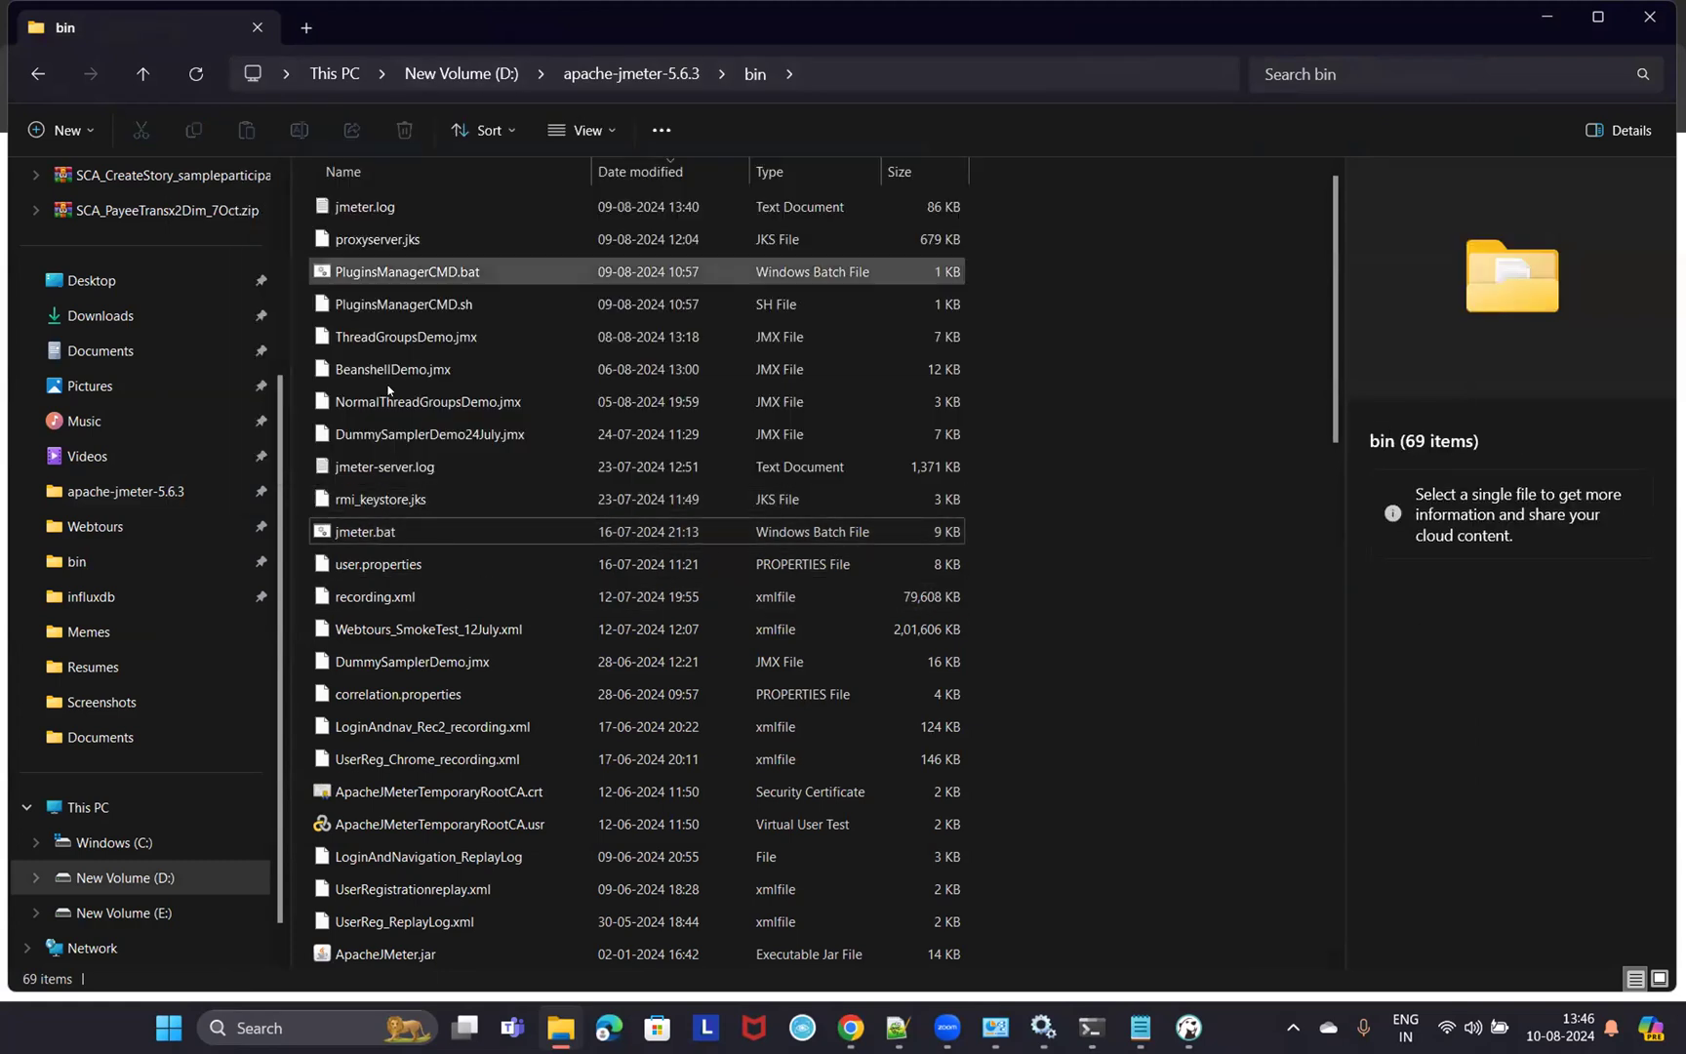
{"action": "left_click", "coordinate": [387, 211]}
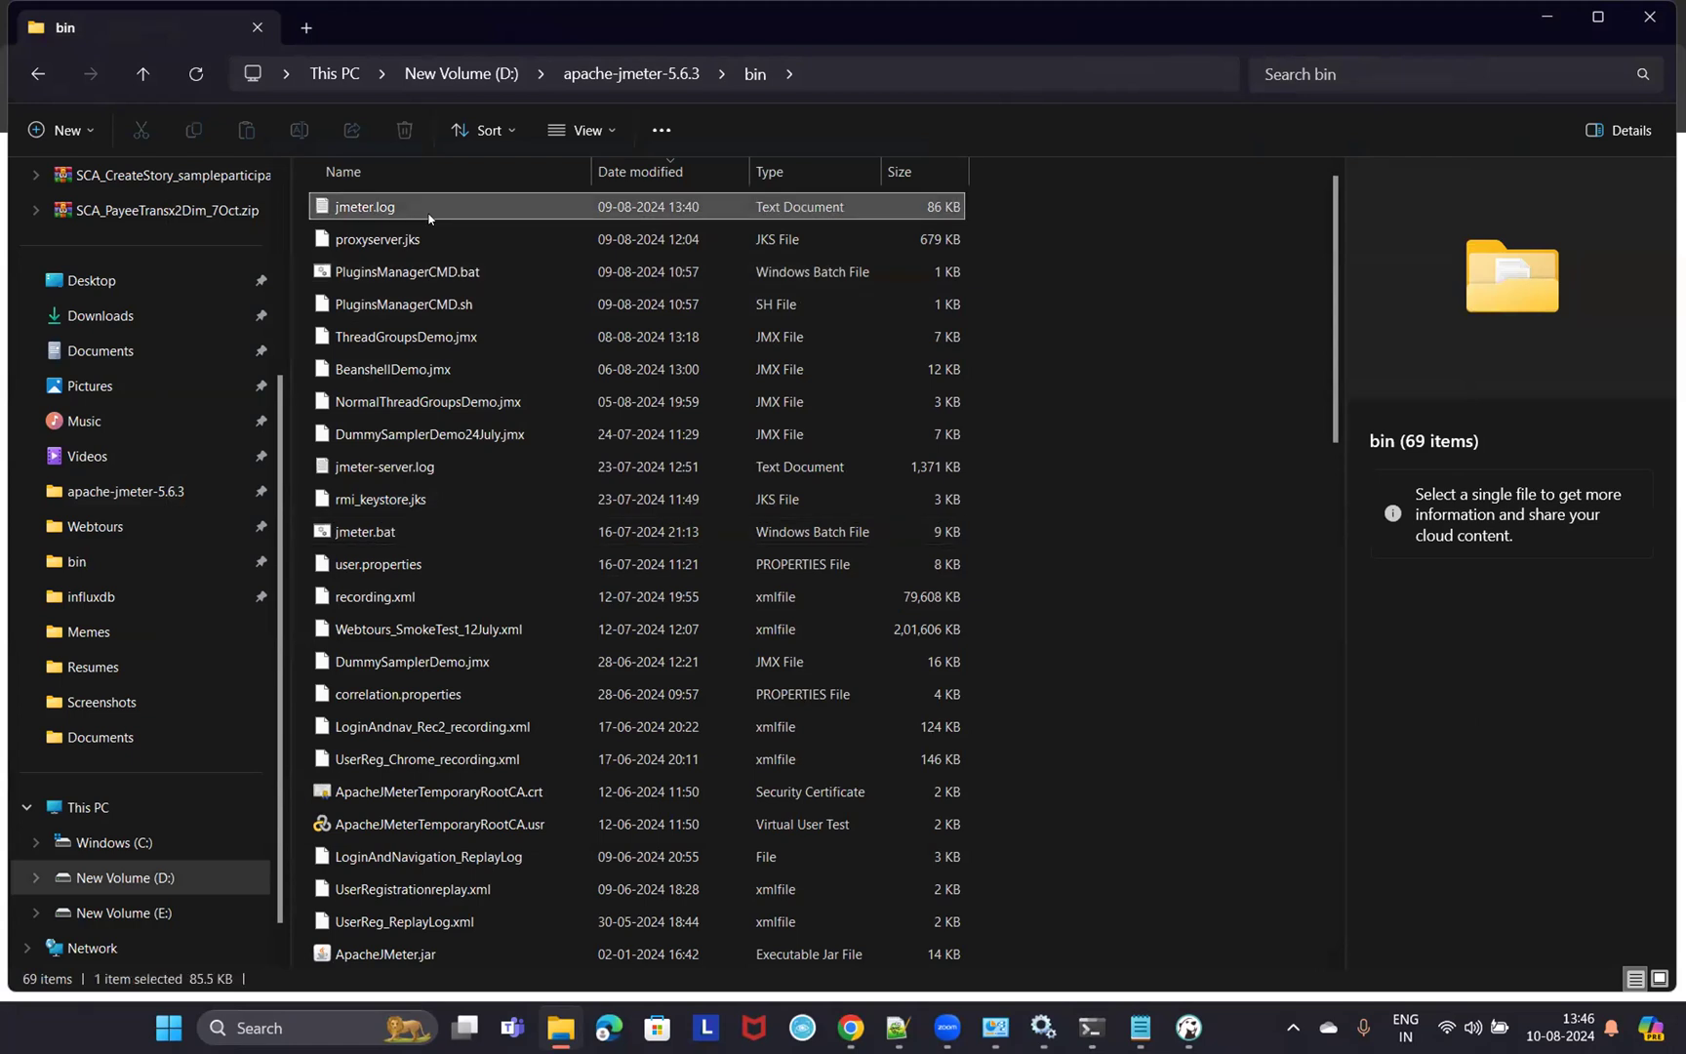
{"action": "left_click", "coordinate": [1547, 13]}
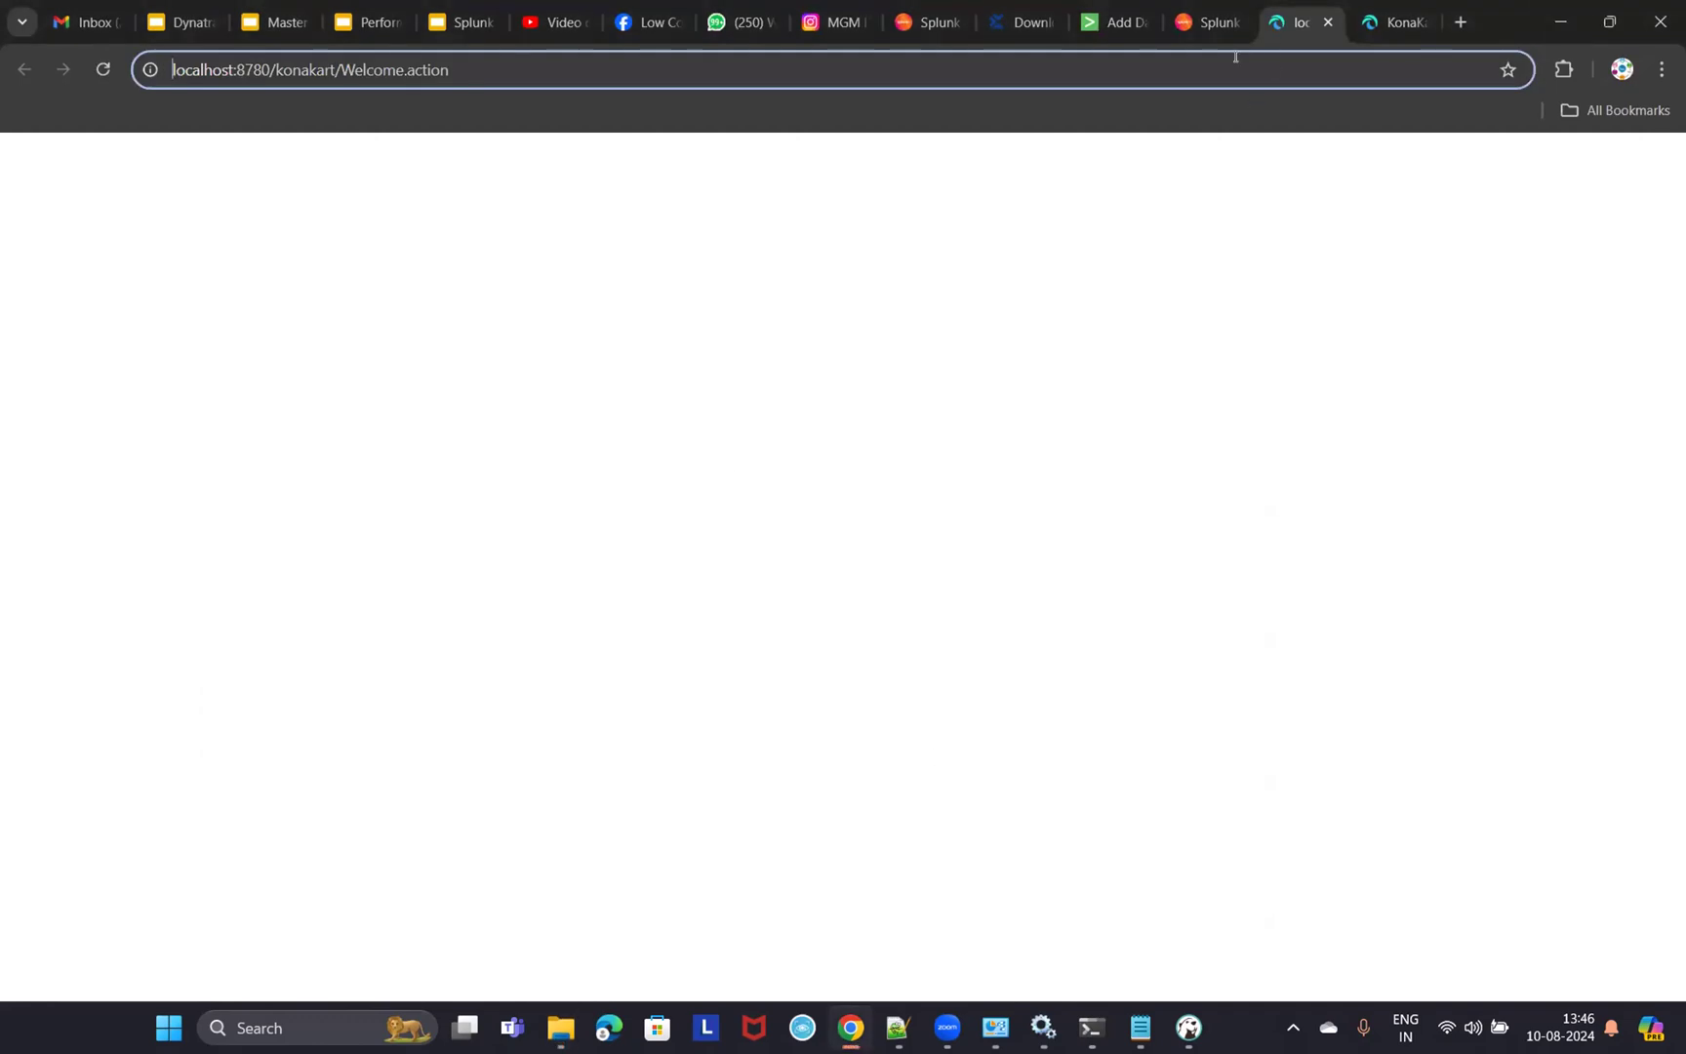
- Set D:\apache-jmeter-5.6.3\bin\jmeter.log as a continuously monitored source and continue to Set Source Type
{"action": "left_click", "coordinate": [1200, 20]}
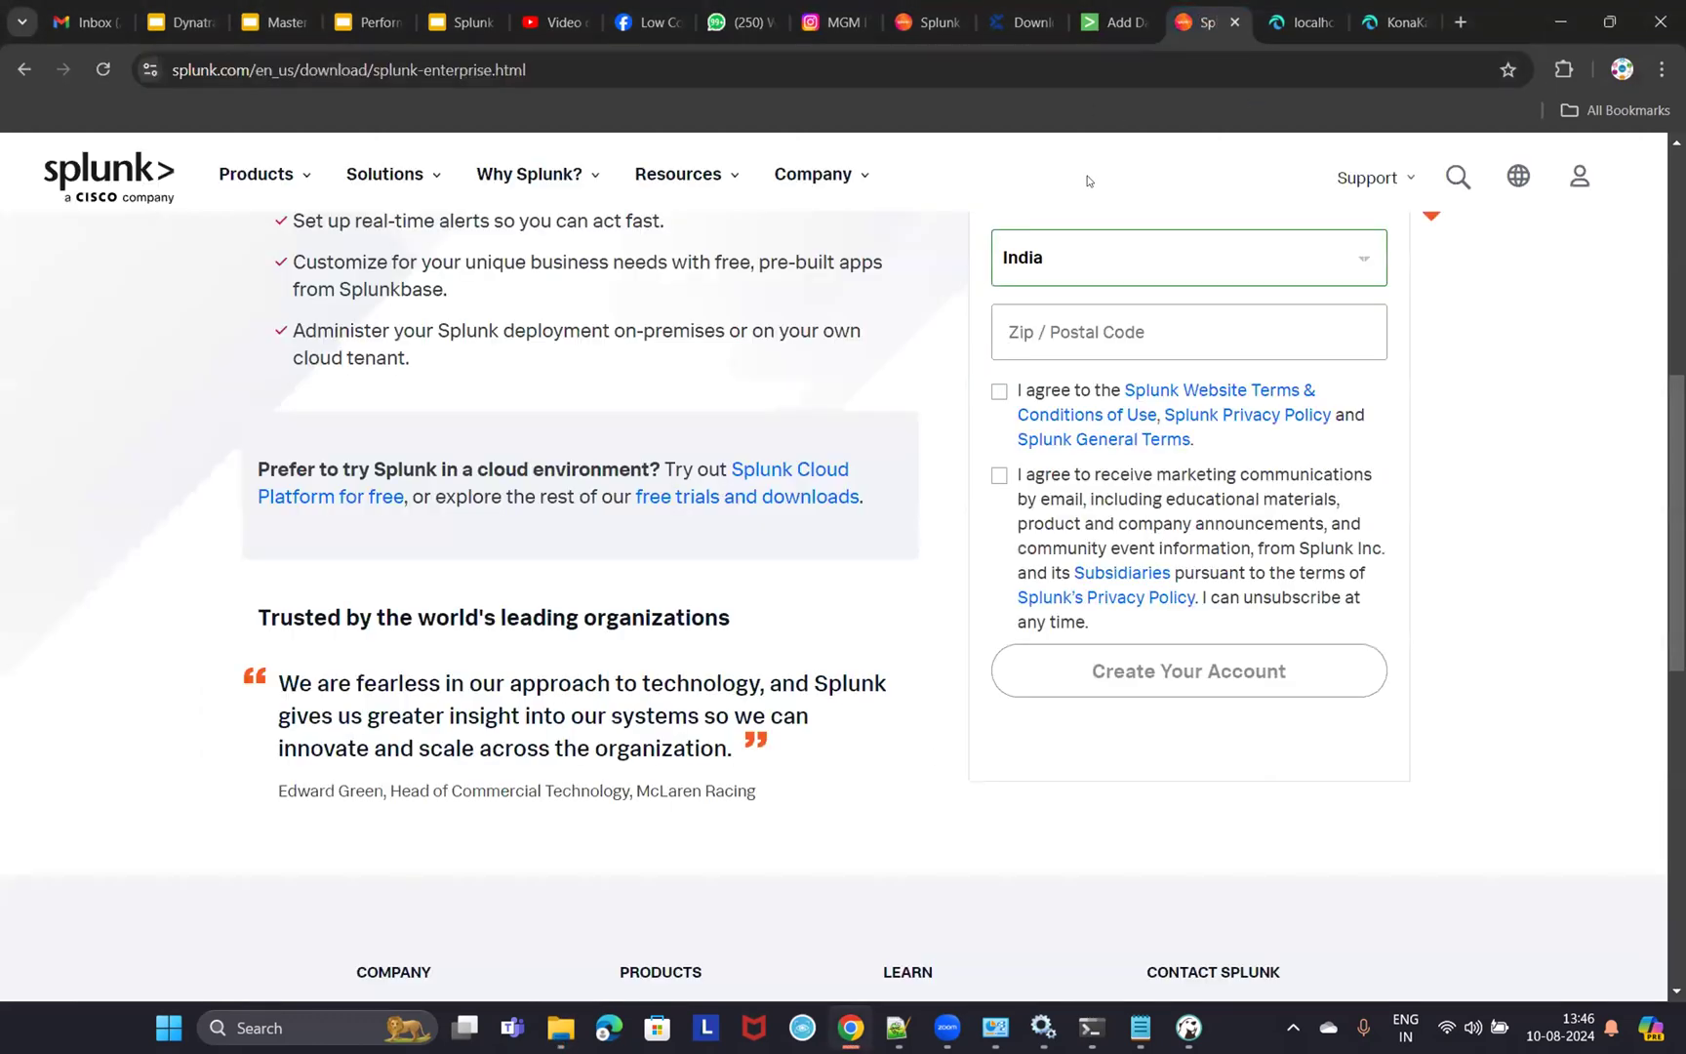
{"action": "left_click", "coordinate": [1113, 21]}
{"action": "key", "text": "ctrl+v"}
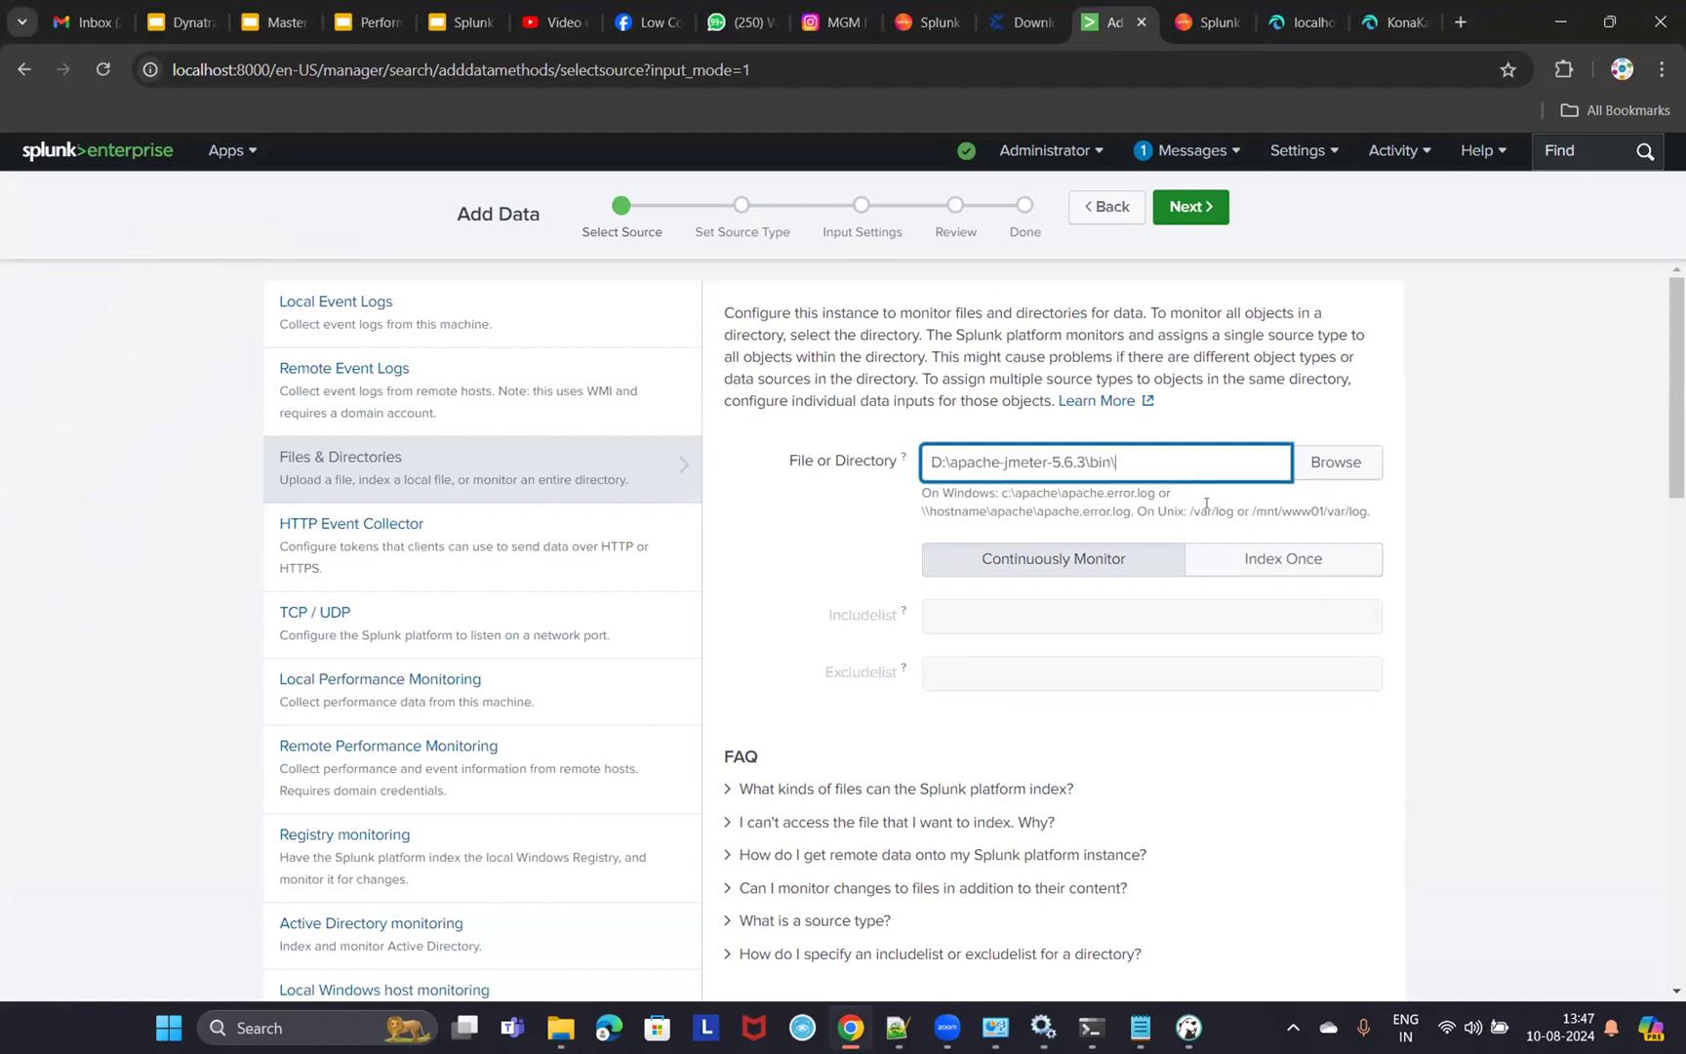
{"action": "type", "text": "\\jmeter.log"}
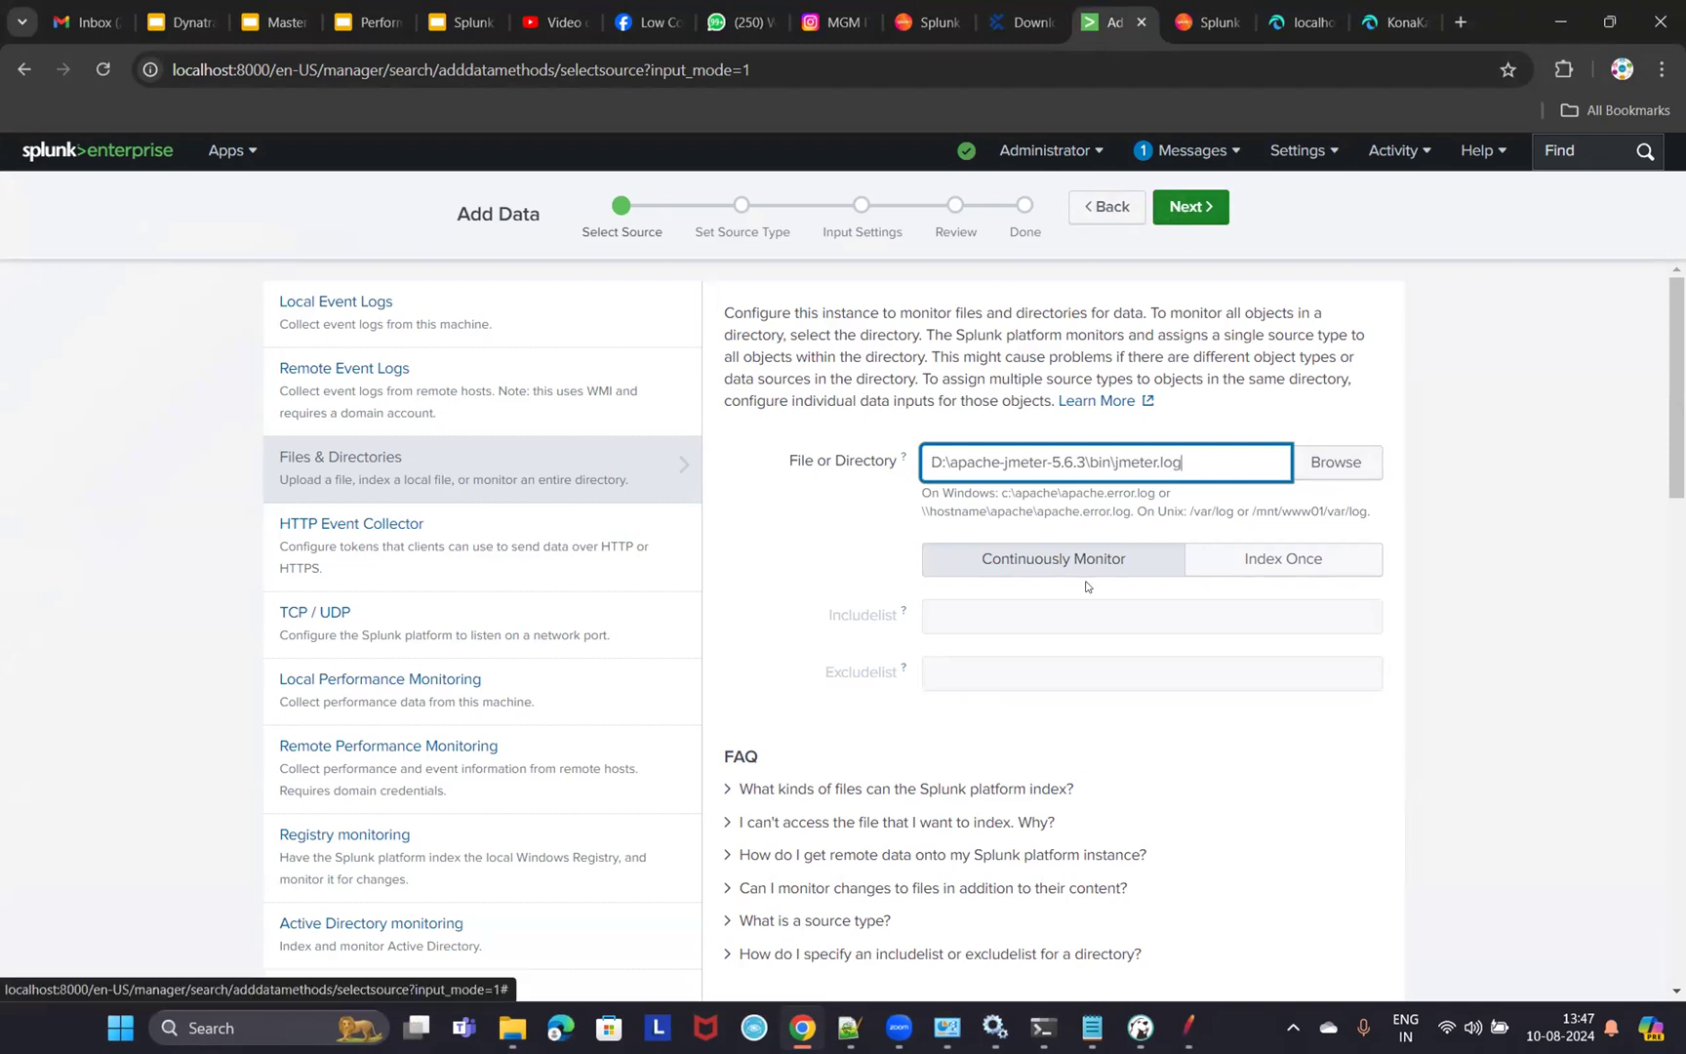
{"action": "left_click", "coordinate": [1054, 559]}
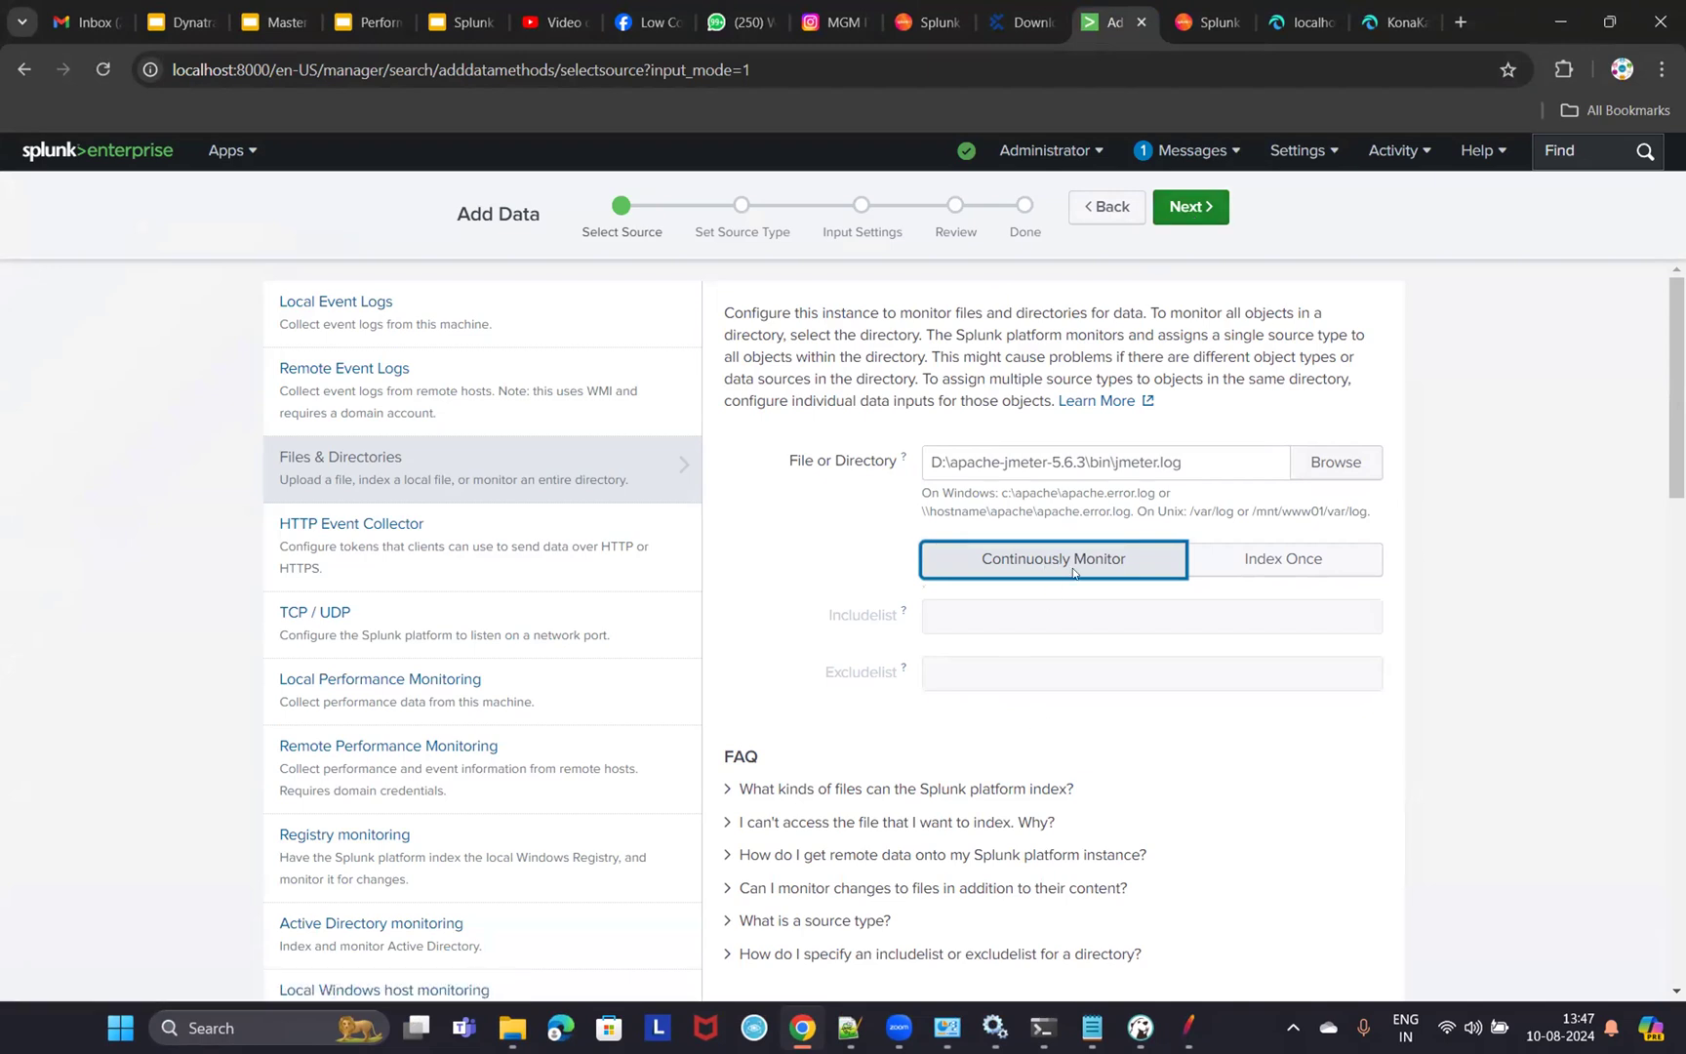
{"action": "left_click", "coordinate": [1189, 209]}
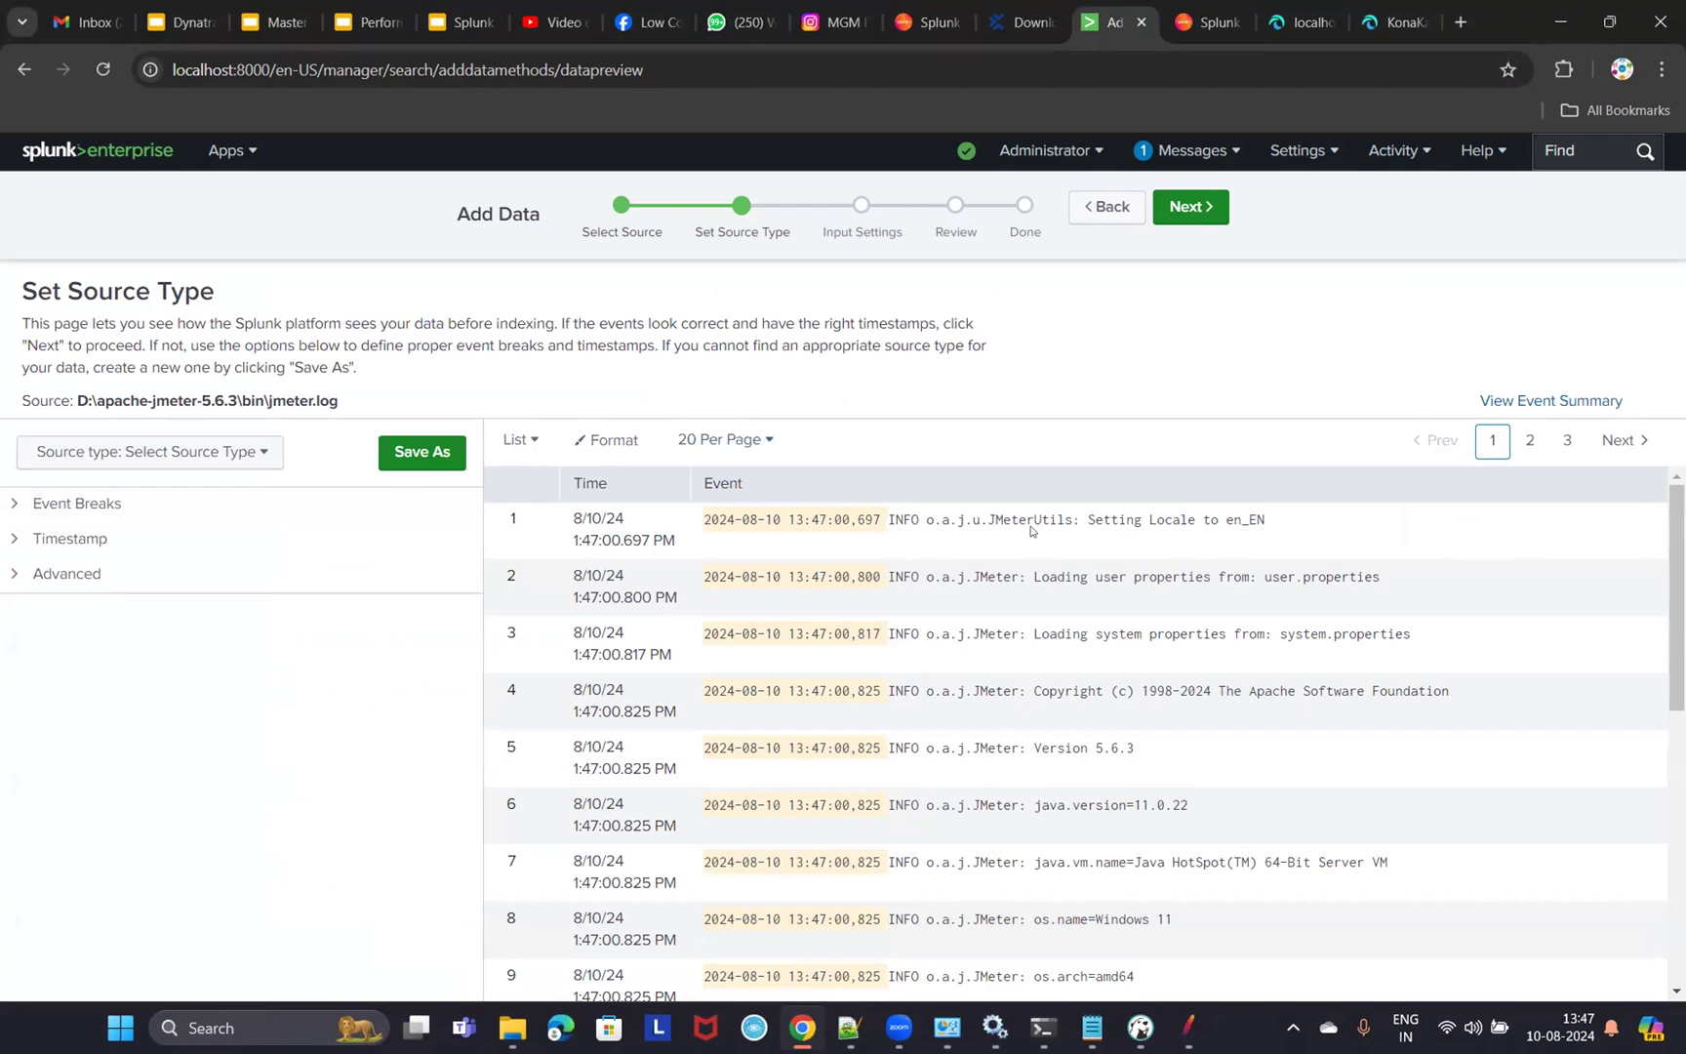
{"action": "left_click_drag", "start_coordinate": [1145, 511], "coordinate": [1269, 522]}
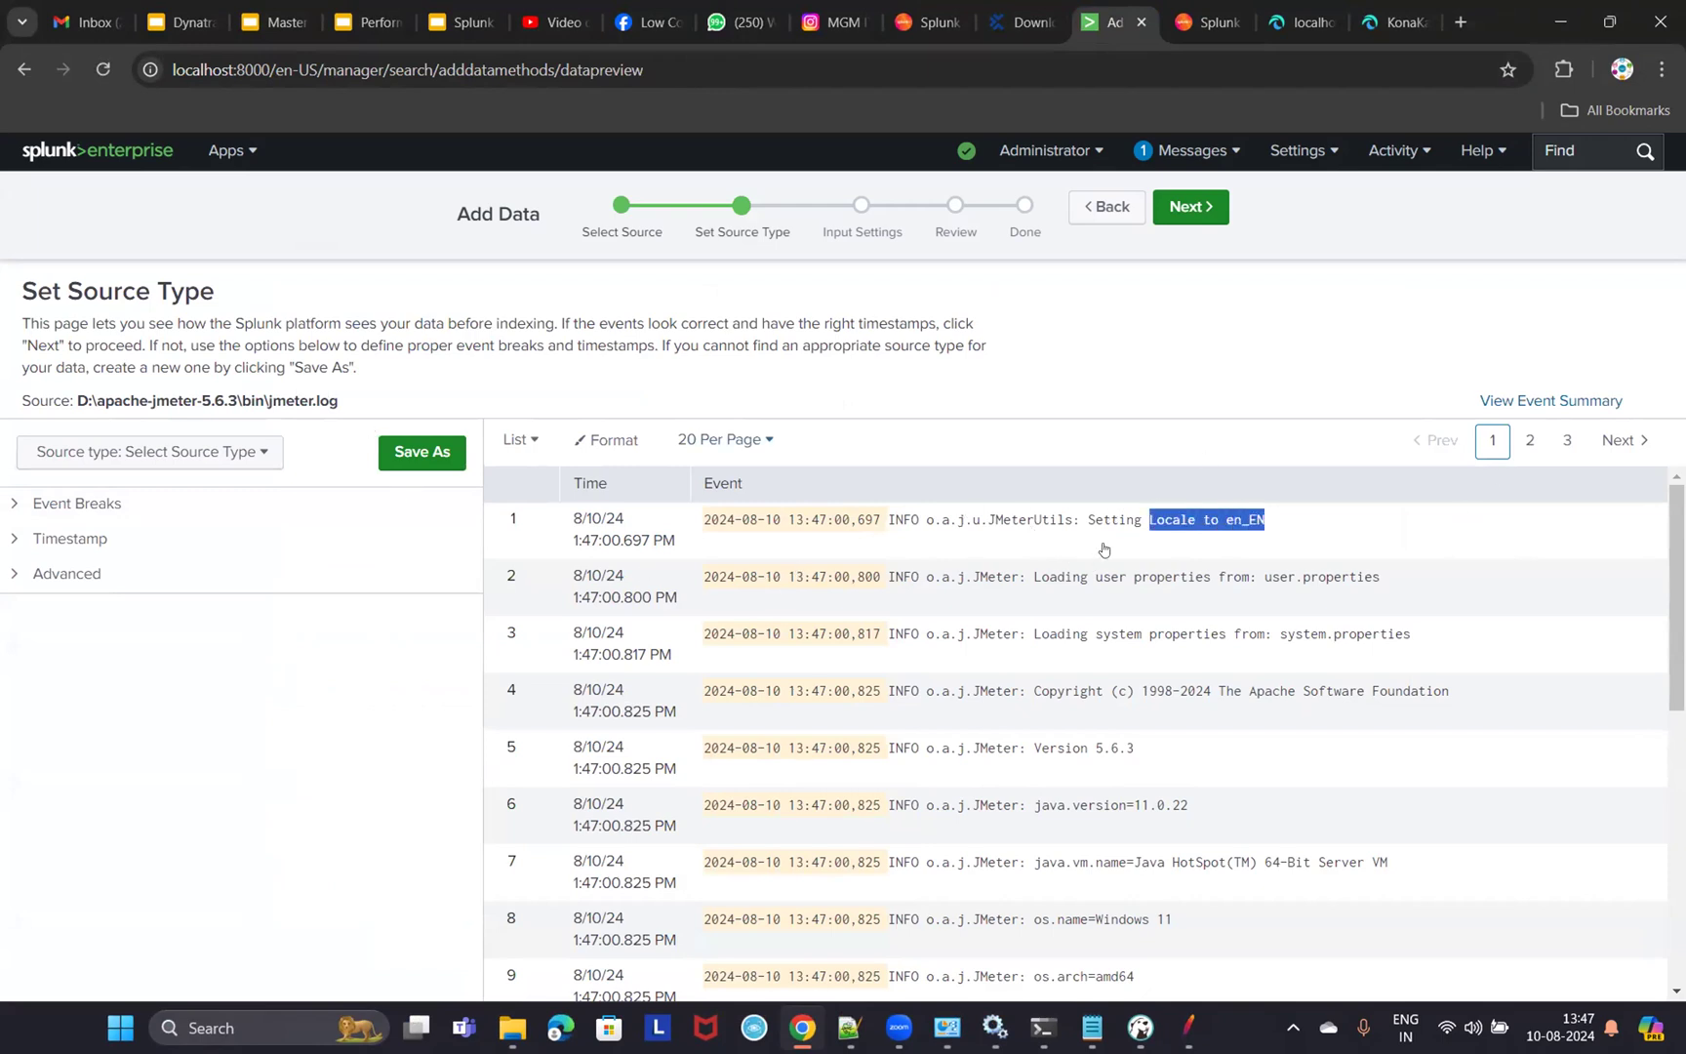
{"action": "left_click_drag", "start_coordinate": [1040, 577], "coordinate": [1351, 580]}
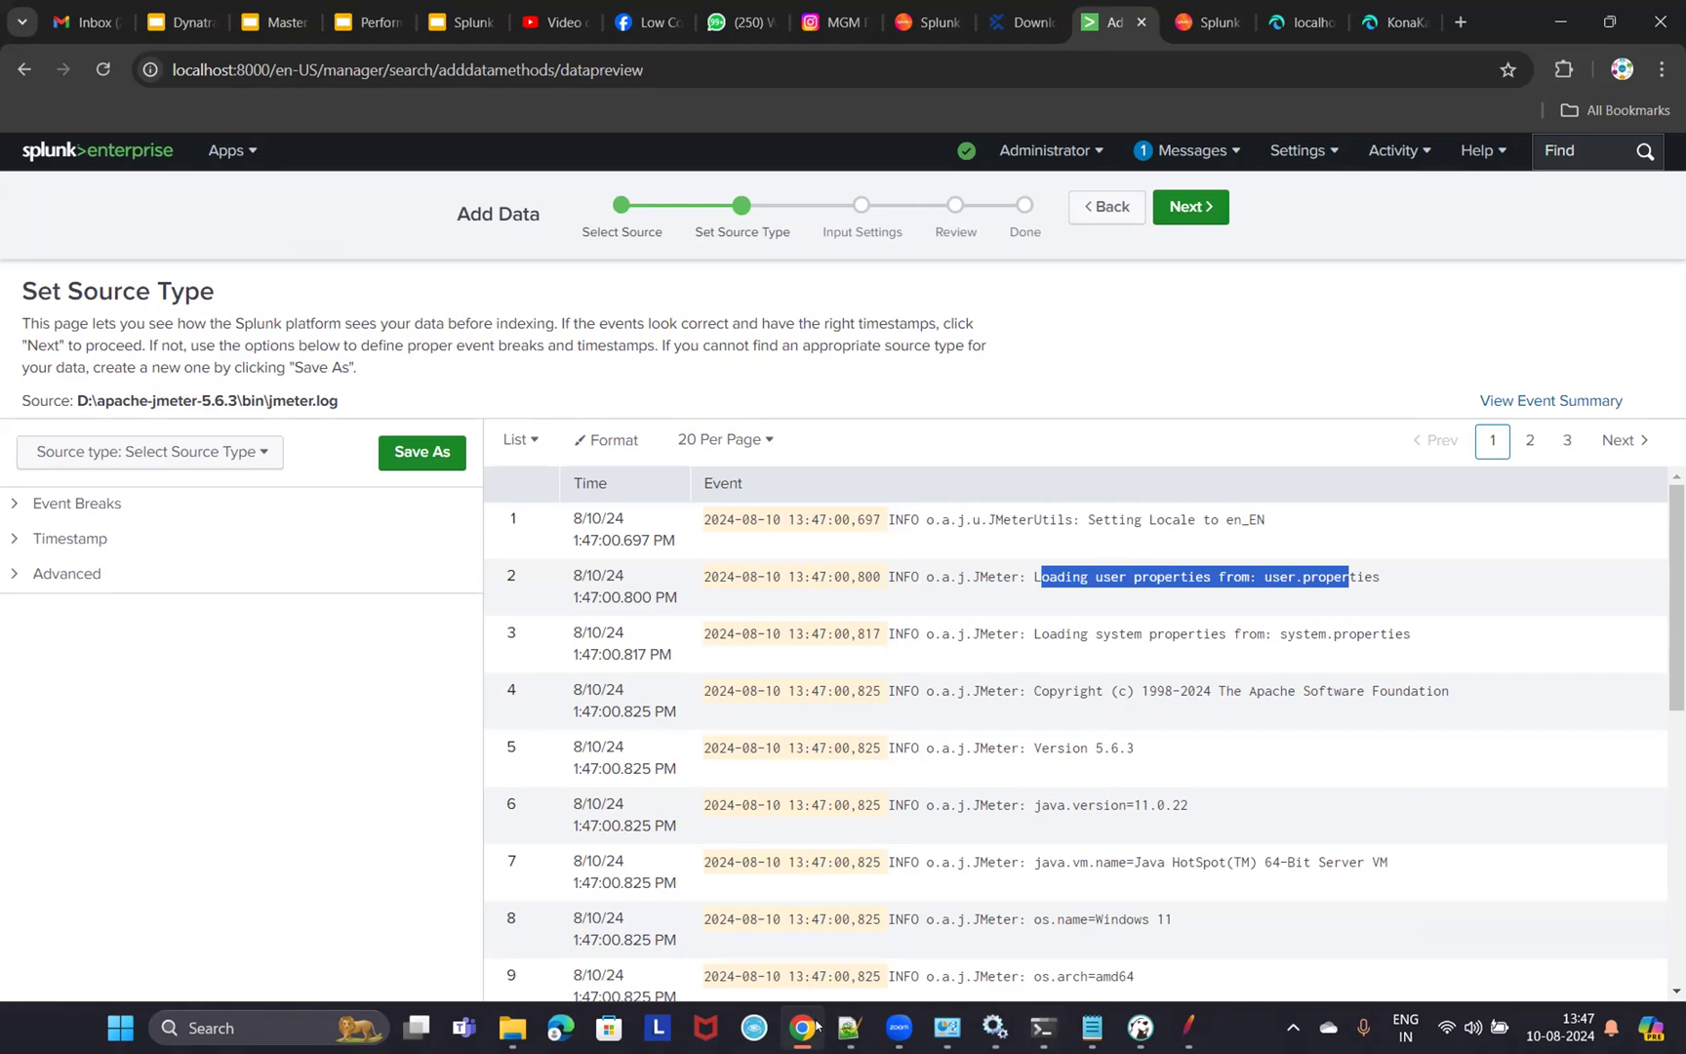
{"action": "left_click", "coordinate": [848, 1028]}
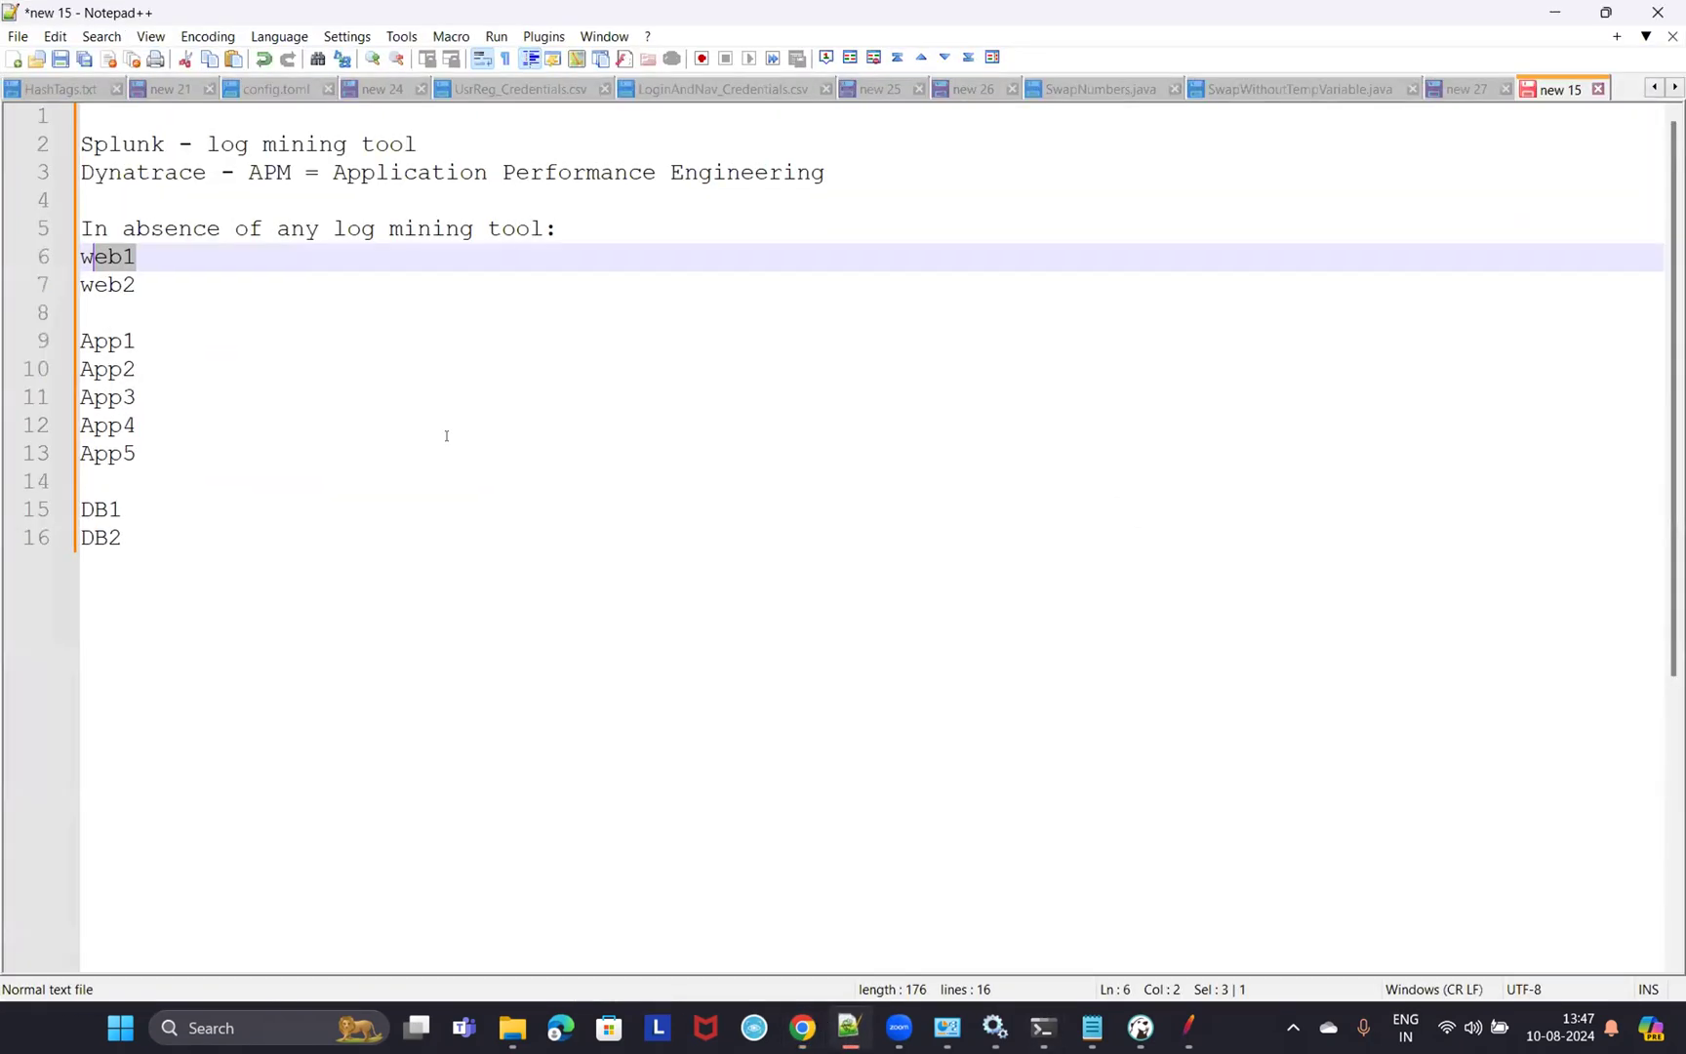
{"action": "left_click", "coordinate": [1559, 12]}
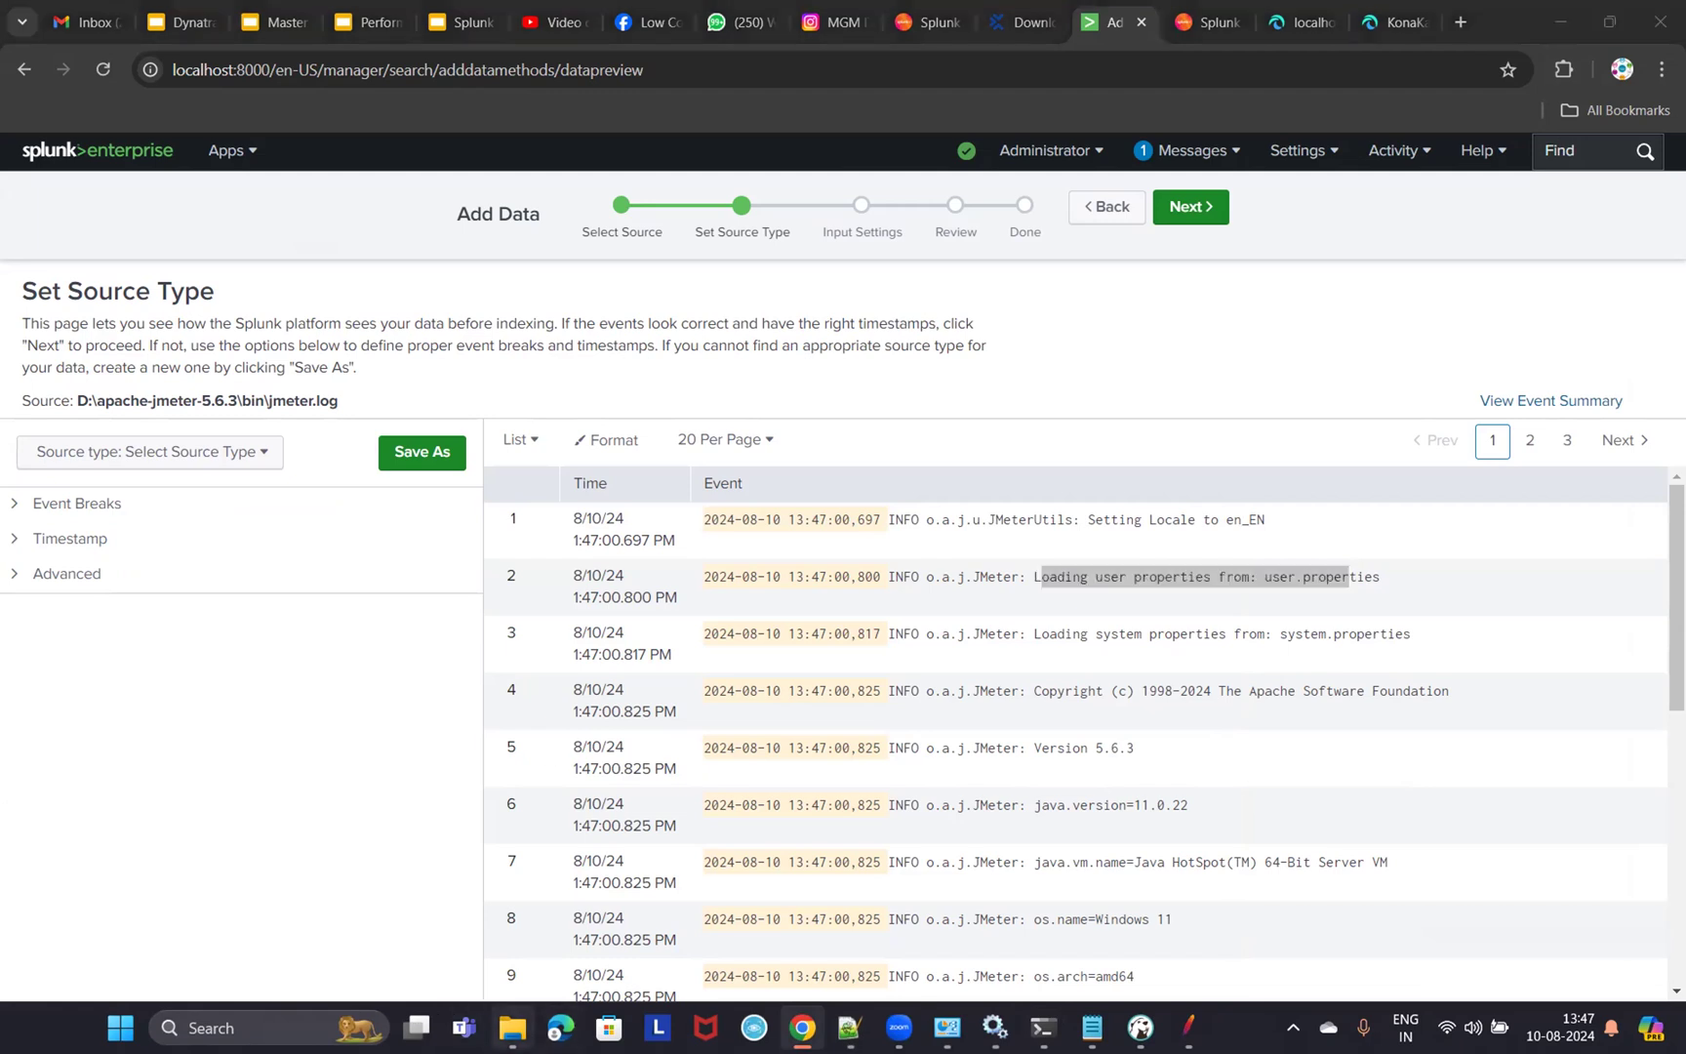
- Open jmeter.log in Notepad++, highlight 'Setting Locale to en_EN', then return to Splunk's preview
{"action": "mouse_move", "coordinate": [512, 1027]}
{"action": "left_click", "coordinate": [645, 858]}
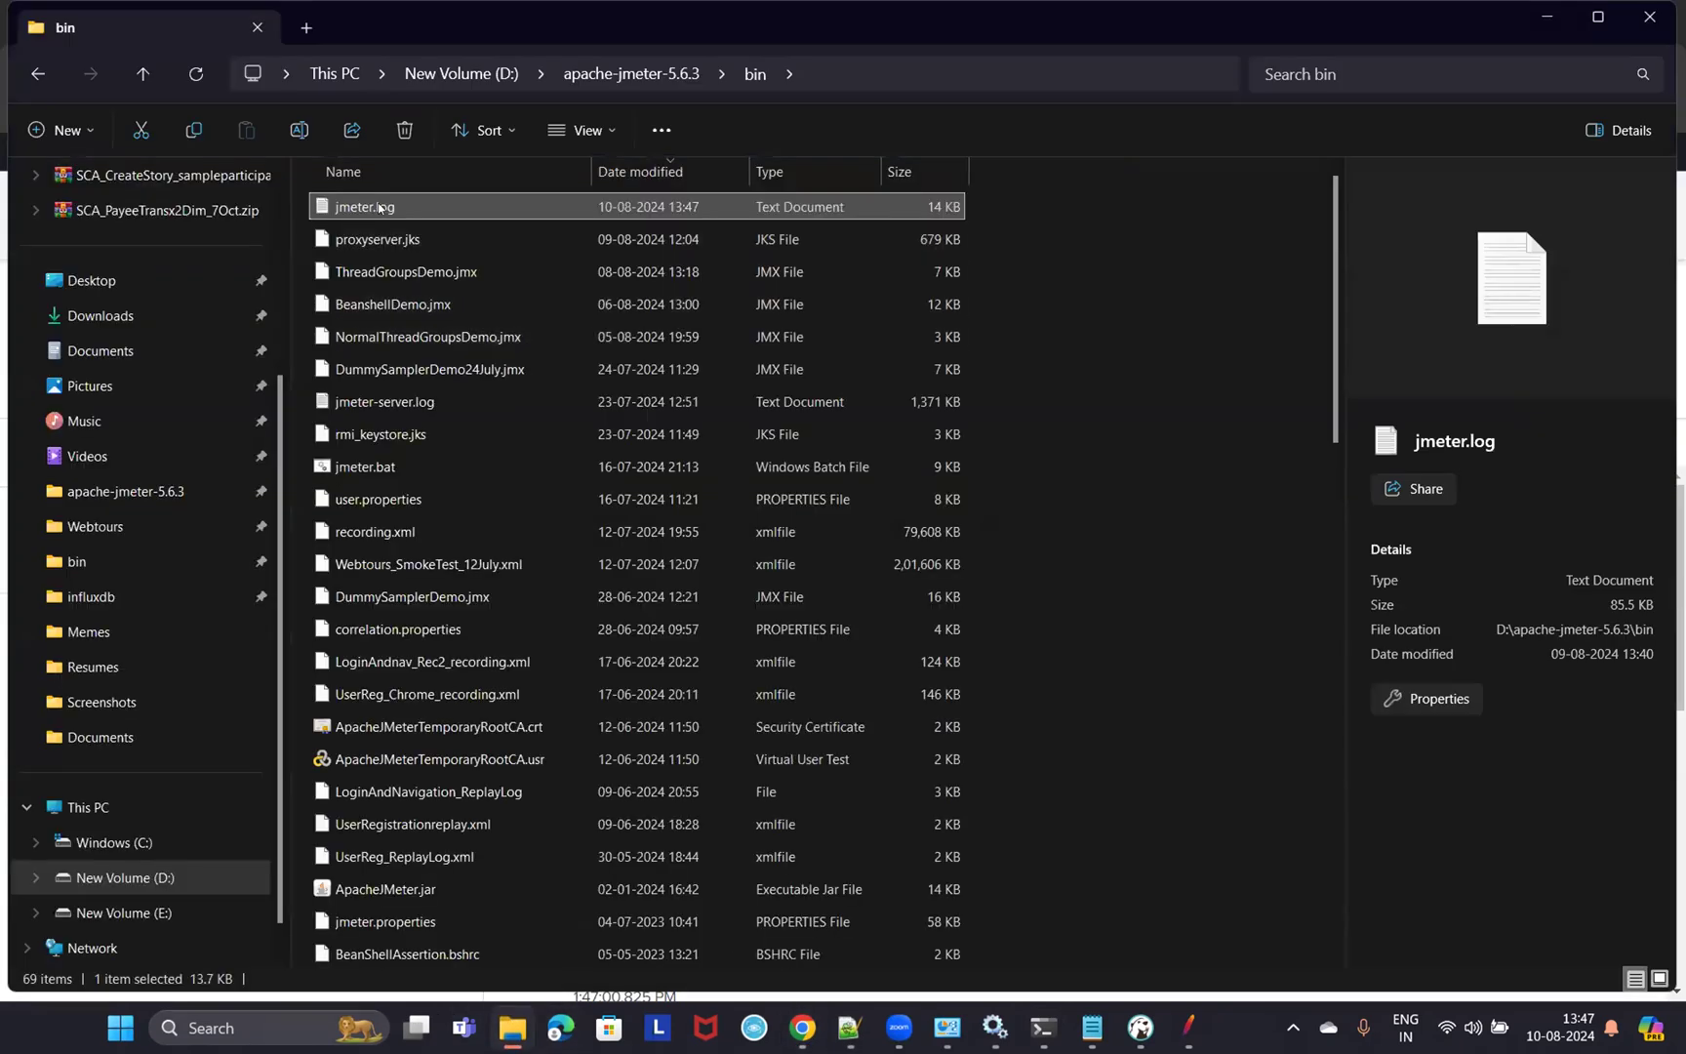
{"action": "right_click", "coordinate": [376, 206]}
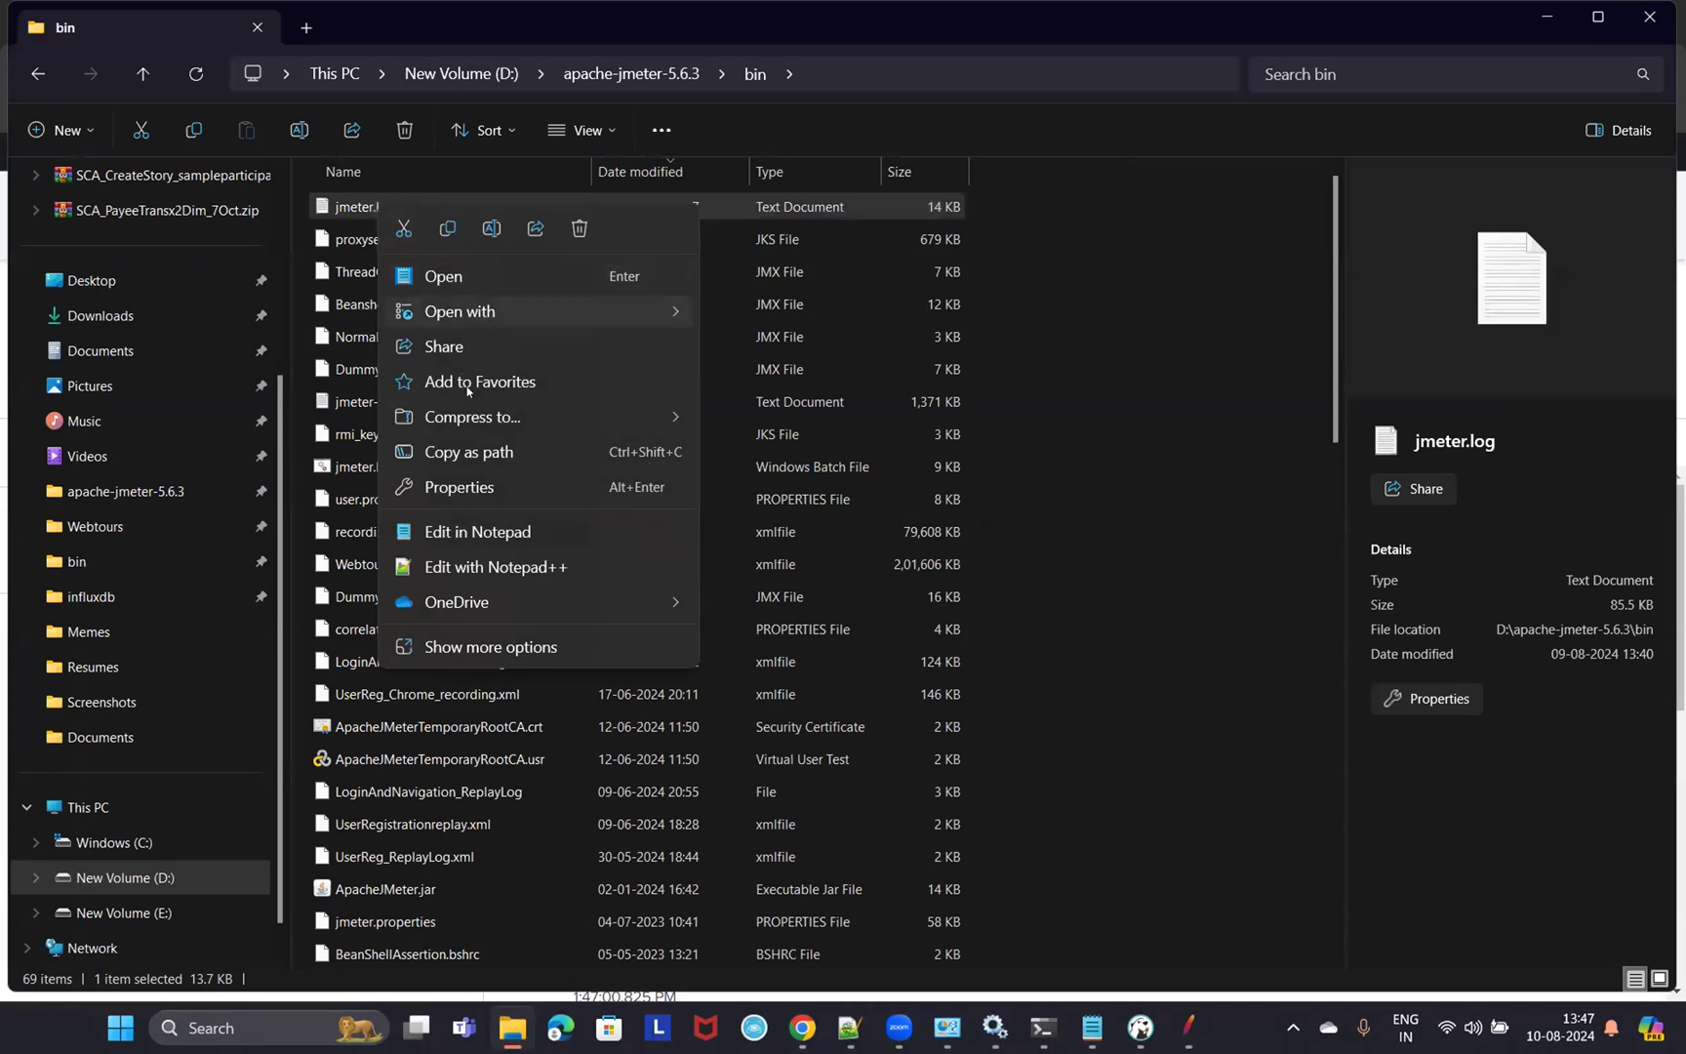
{"action": "left_click", "coordinate": [480, 567]}
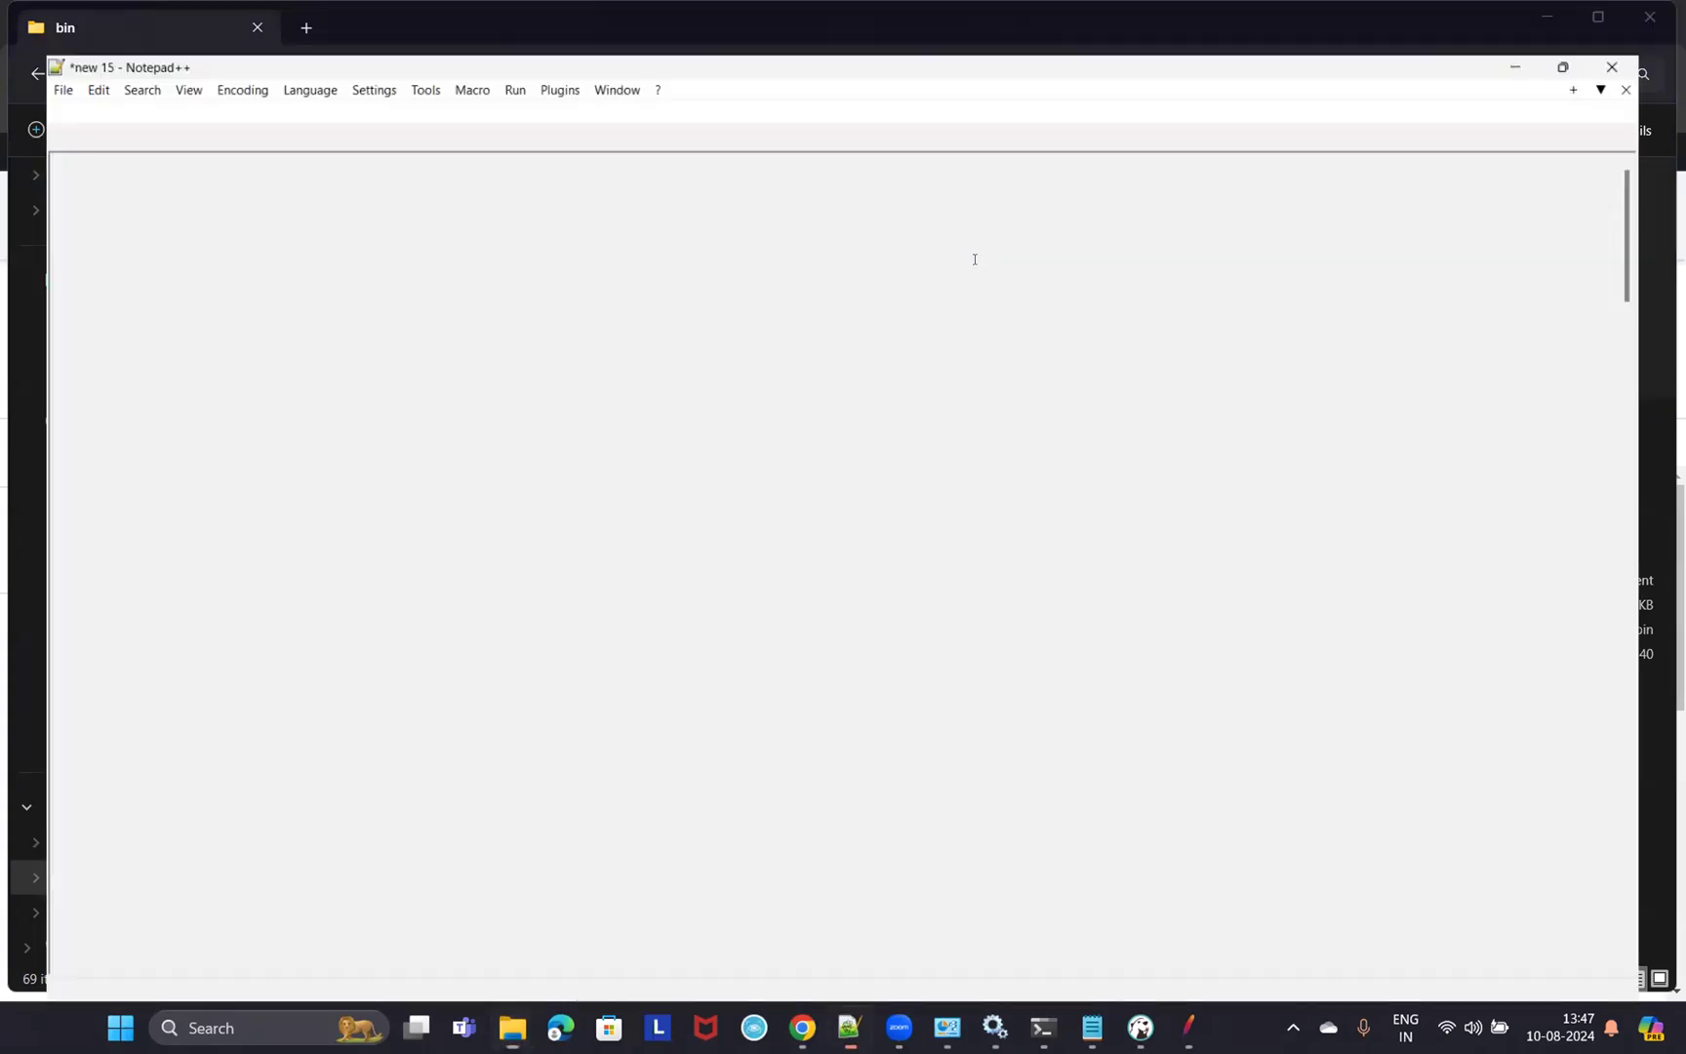
{"action": "left_click_drag", "start_coordinate": [781, 115], "coordinate": [1110, 119]}
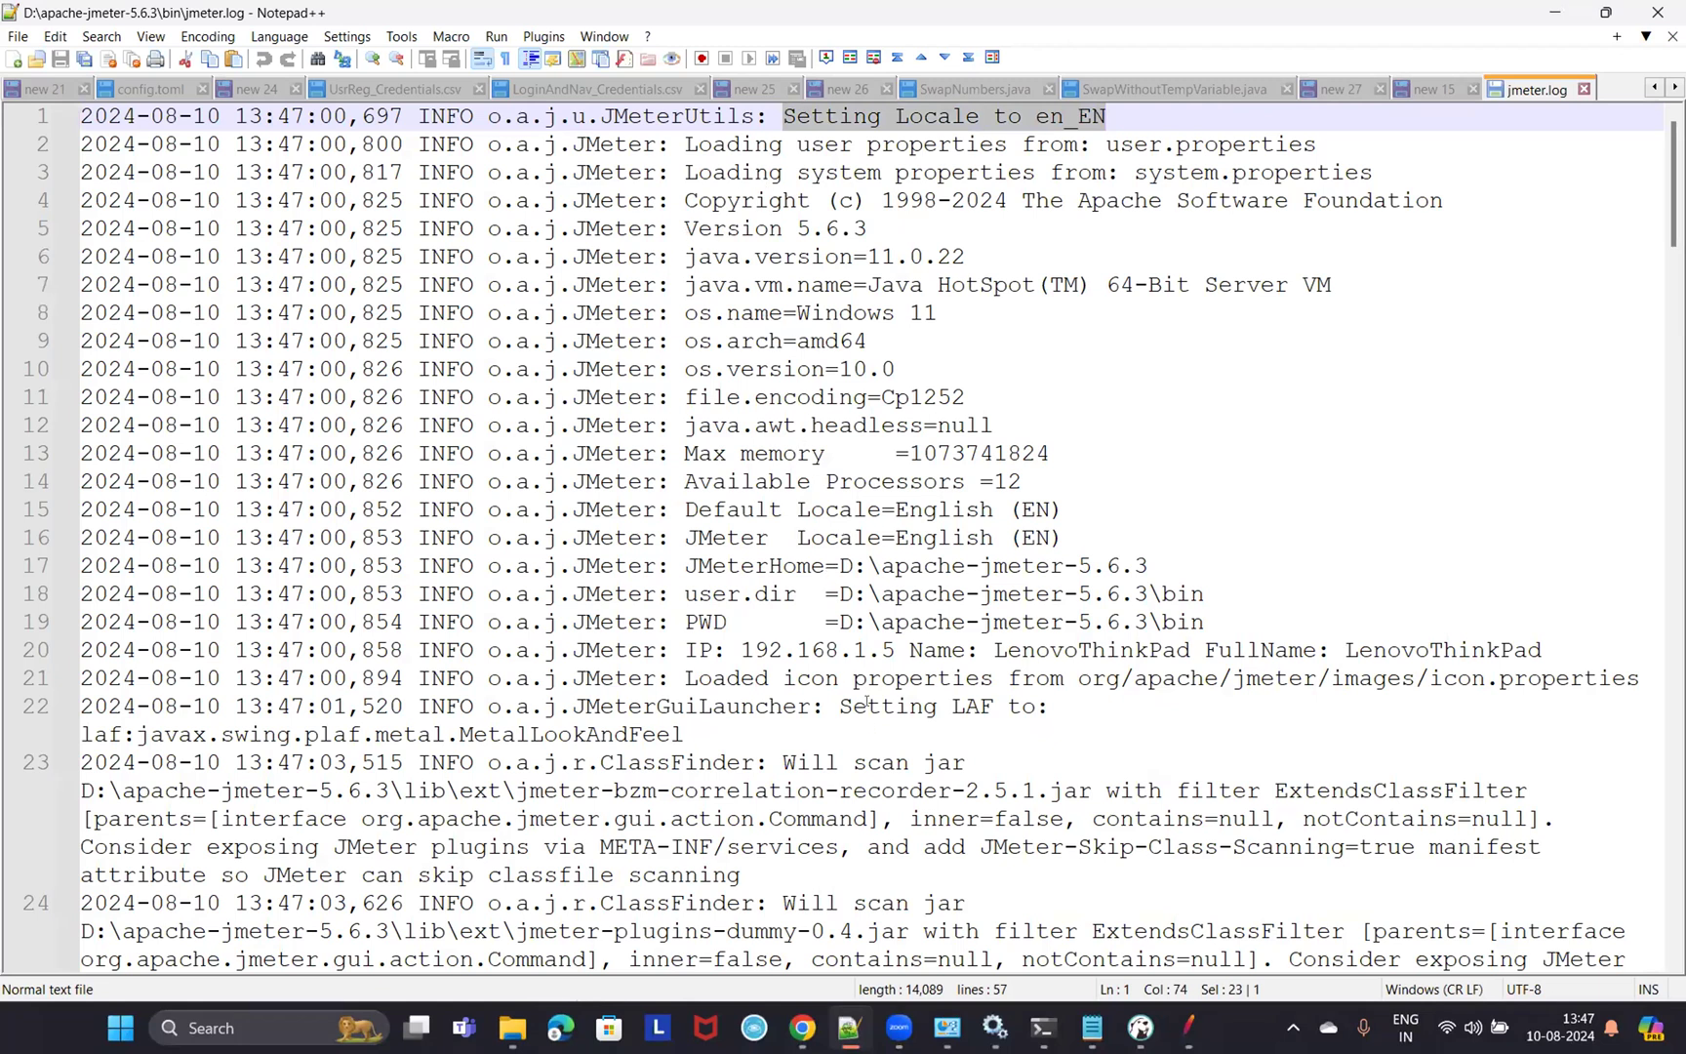
{"action": "left_click", "coordinate": [1554, 11]}
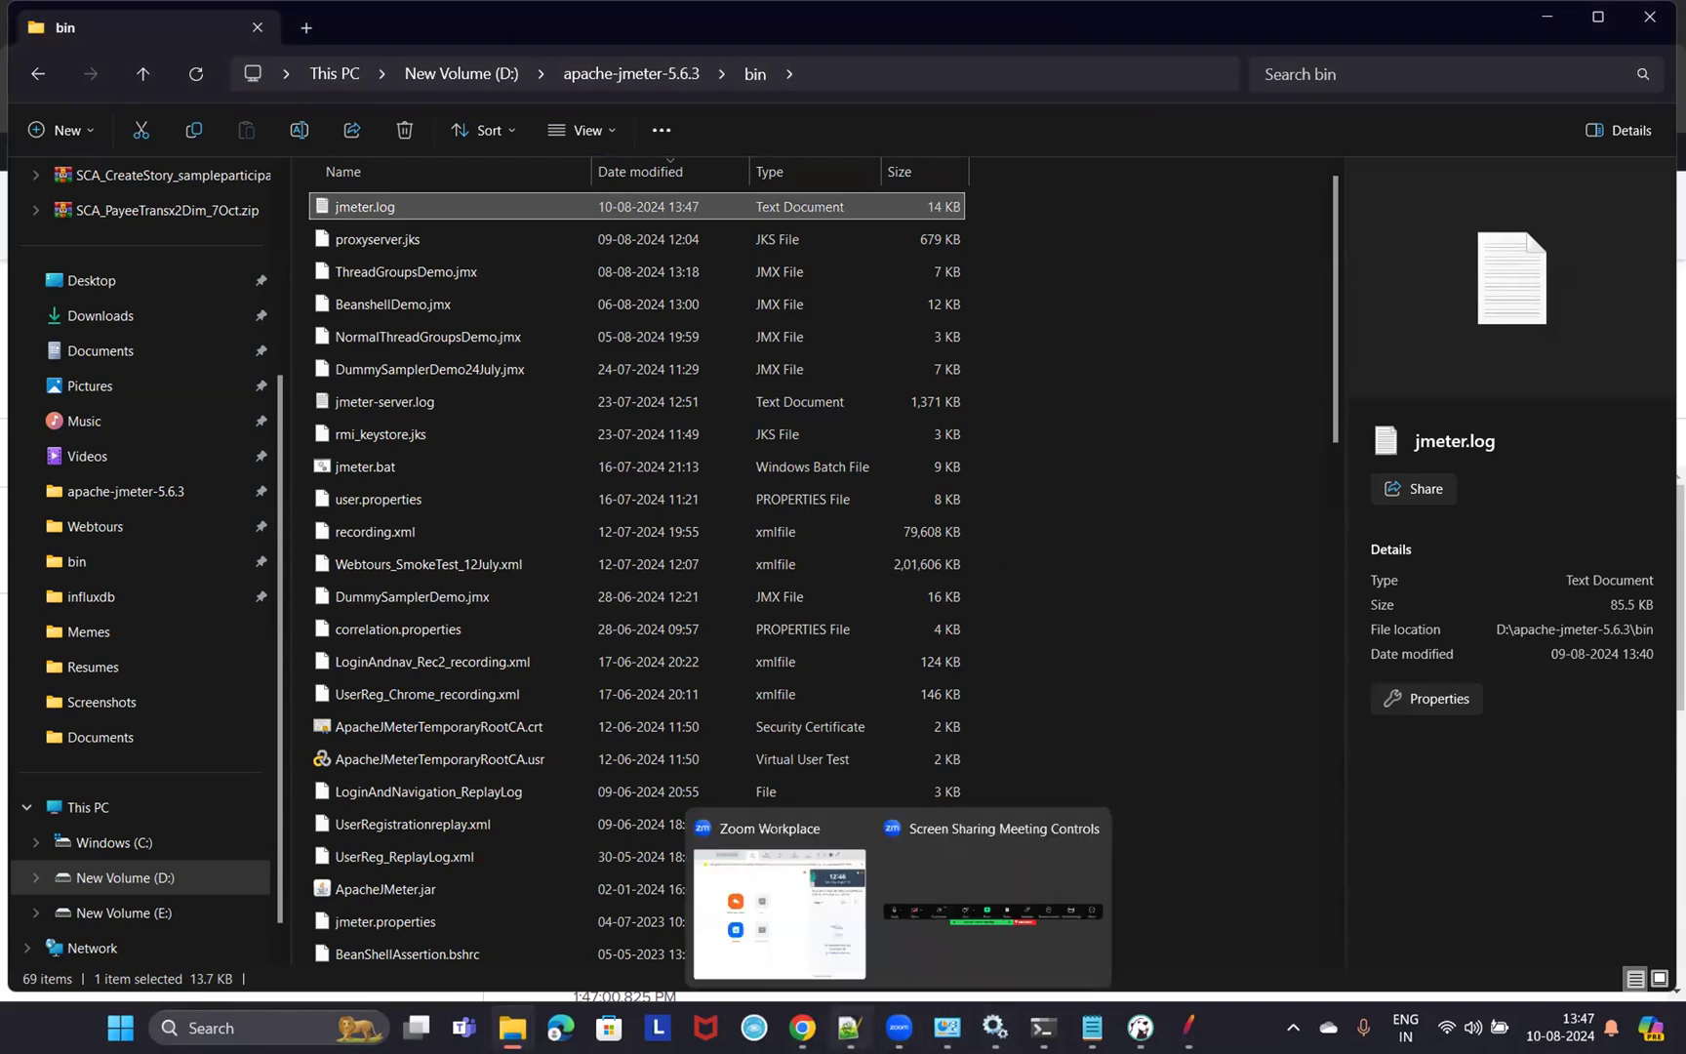
{"action": "left_click", "coordinate": [803, 1027]}
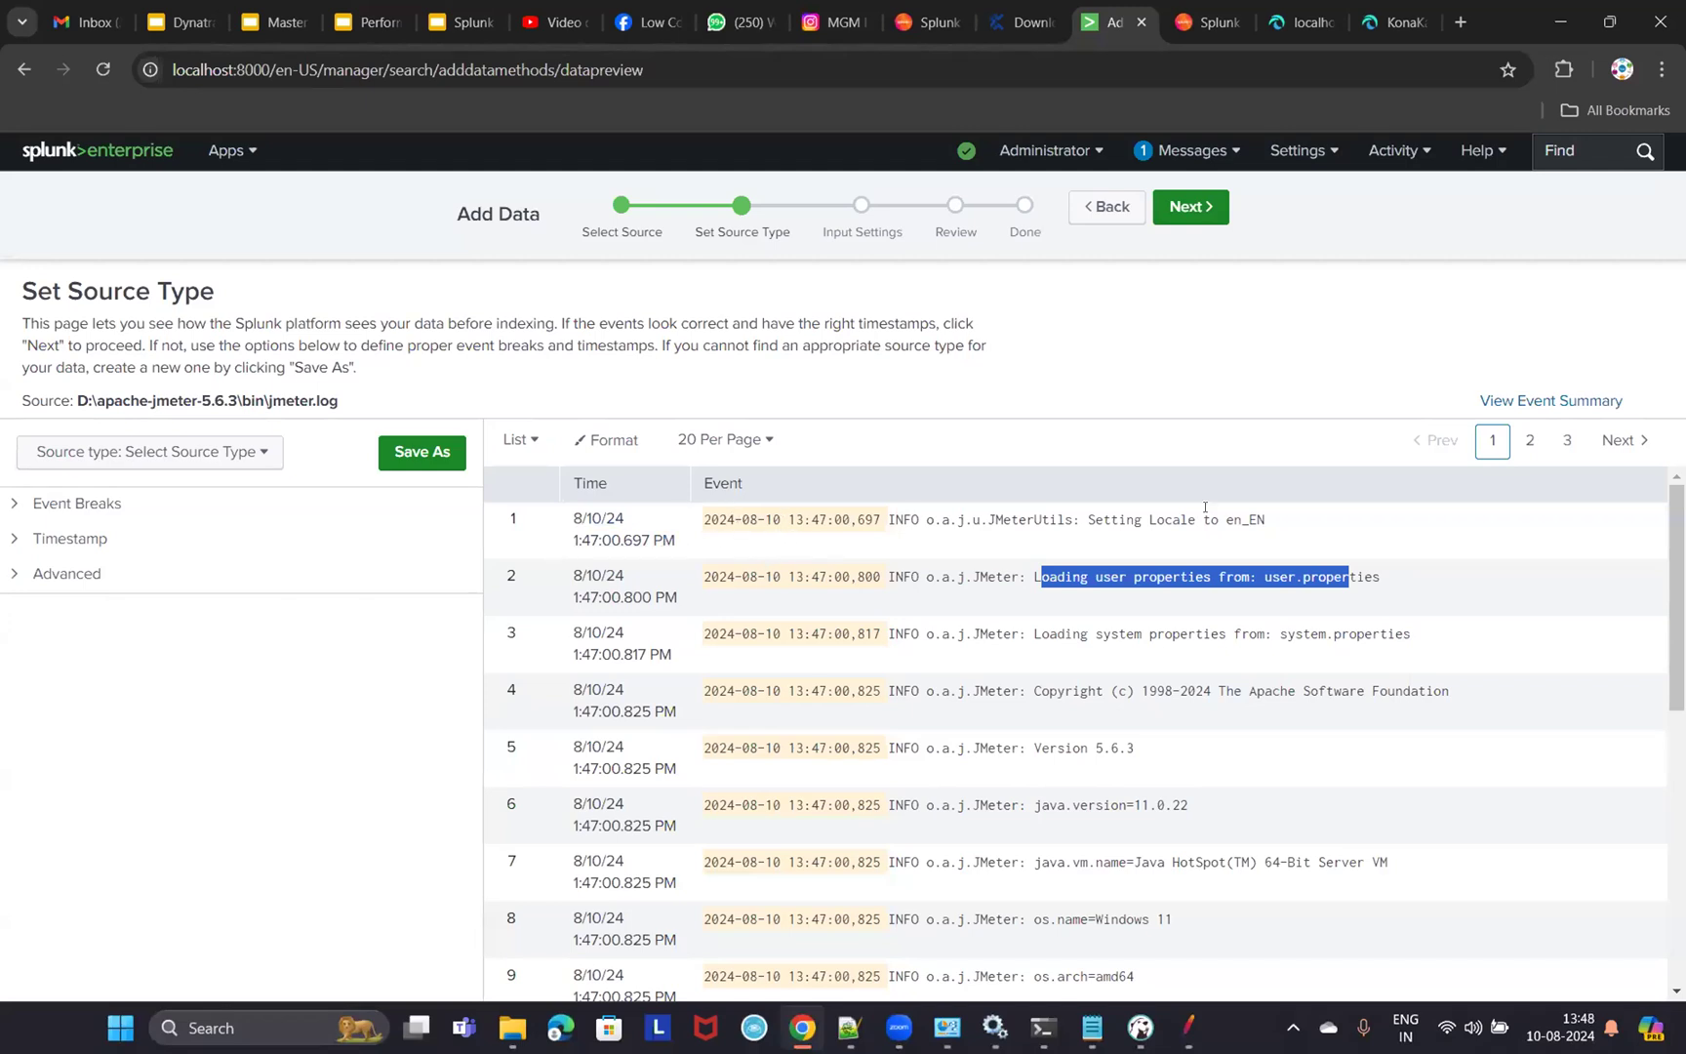
- Save a new source type named JmeterLog with description 'Jmeter log file'
{"action": "left_click_drag", "start_coordinate": [1267, 519], "coordinate": [958, 520]}
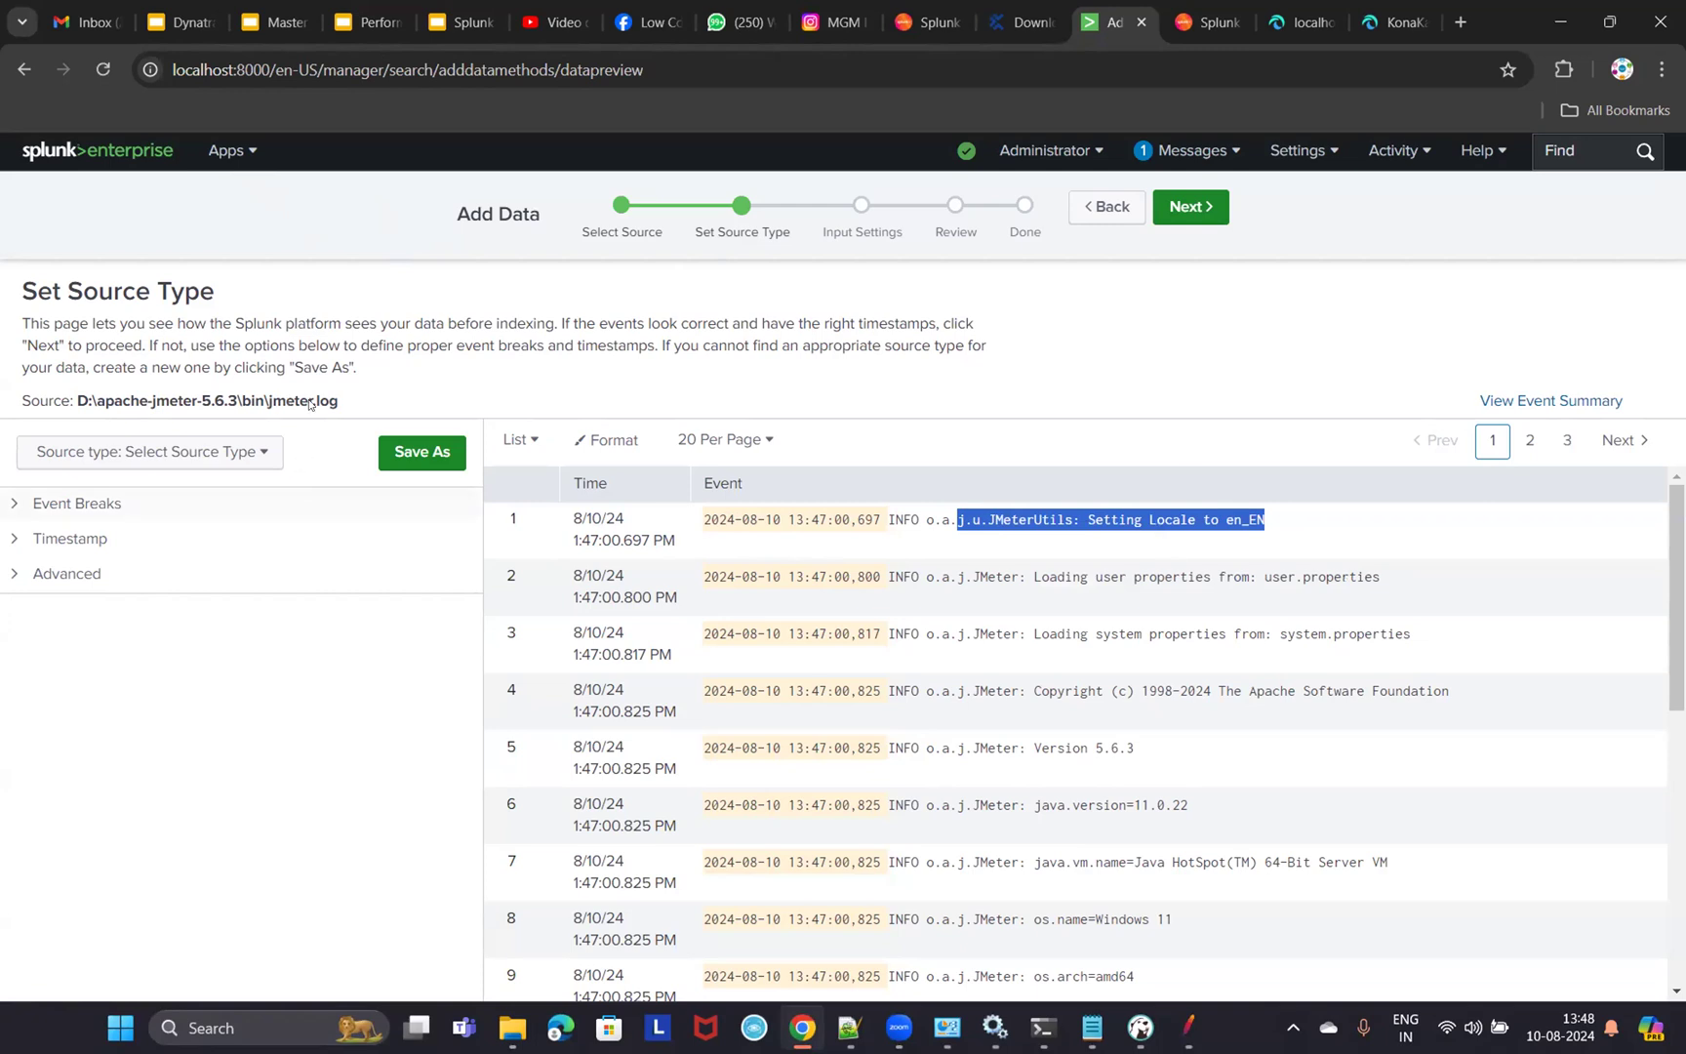
{"action": "left_click", "coordinate": [1190, 206]}
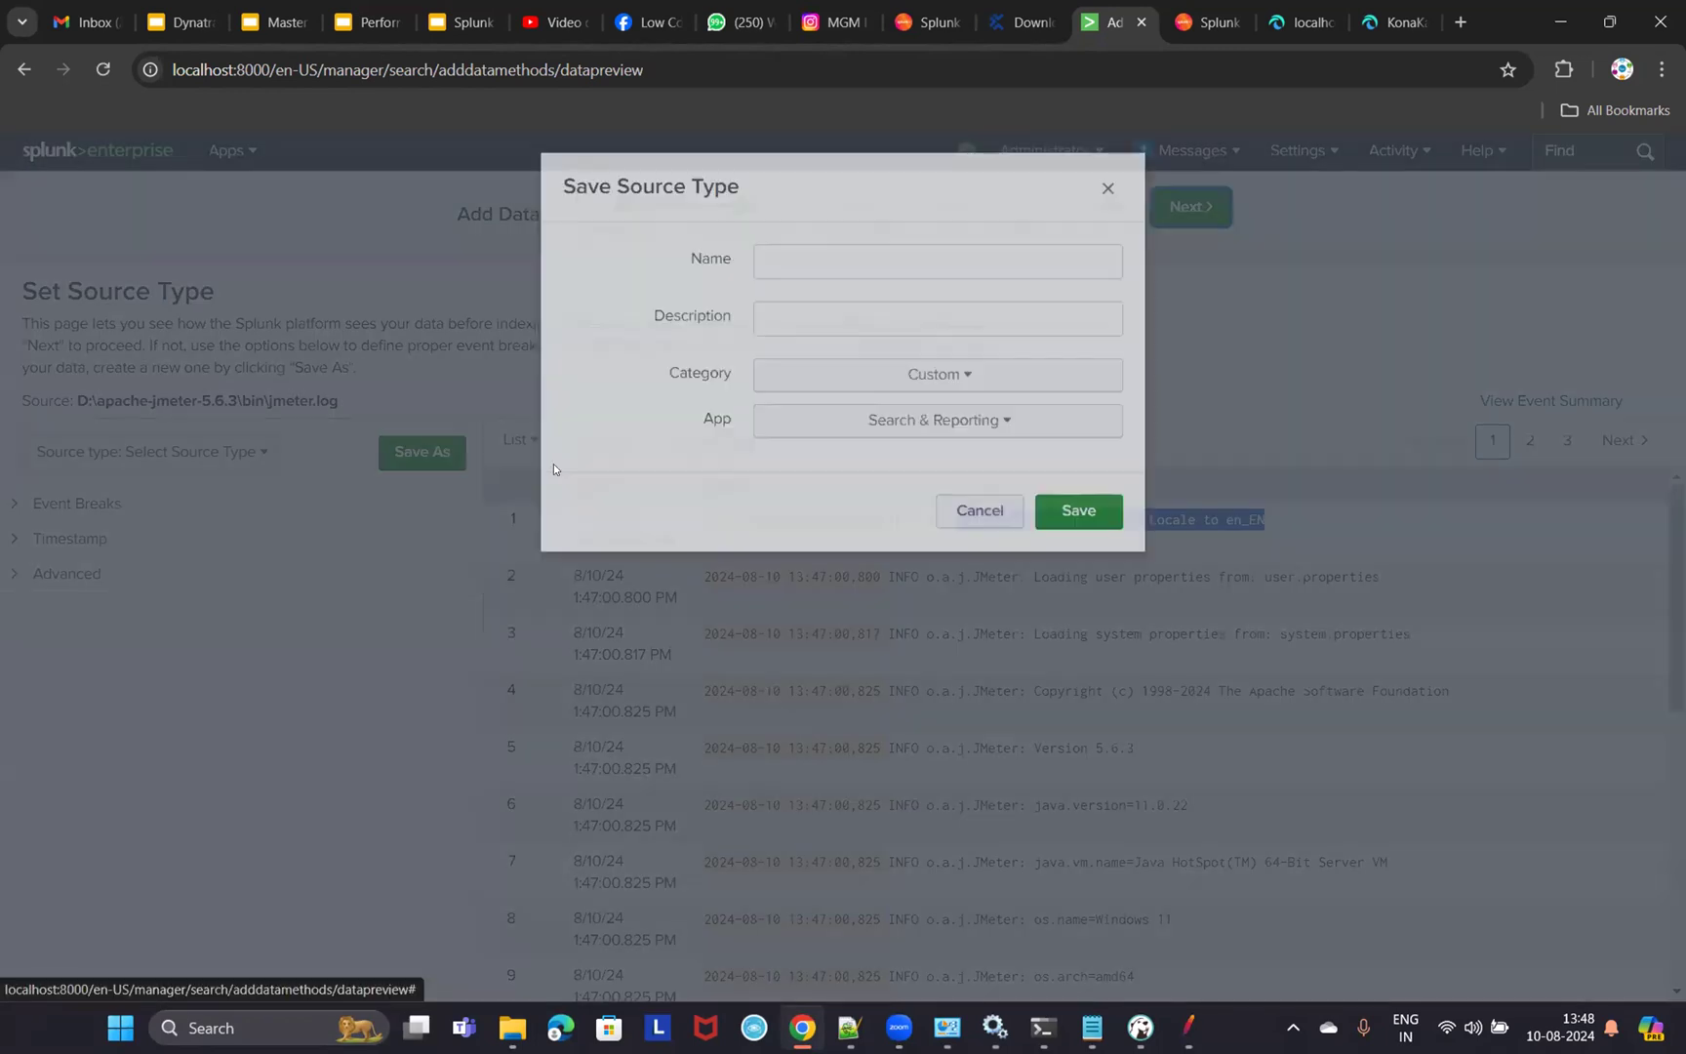
{"action": "left_click", "coordinate": [851, 276]}
{"action": "type", "text": "JmeterLog"}
{"action": "left_click", "coordinate": [913, 339]}
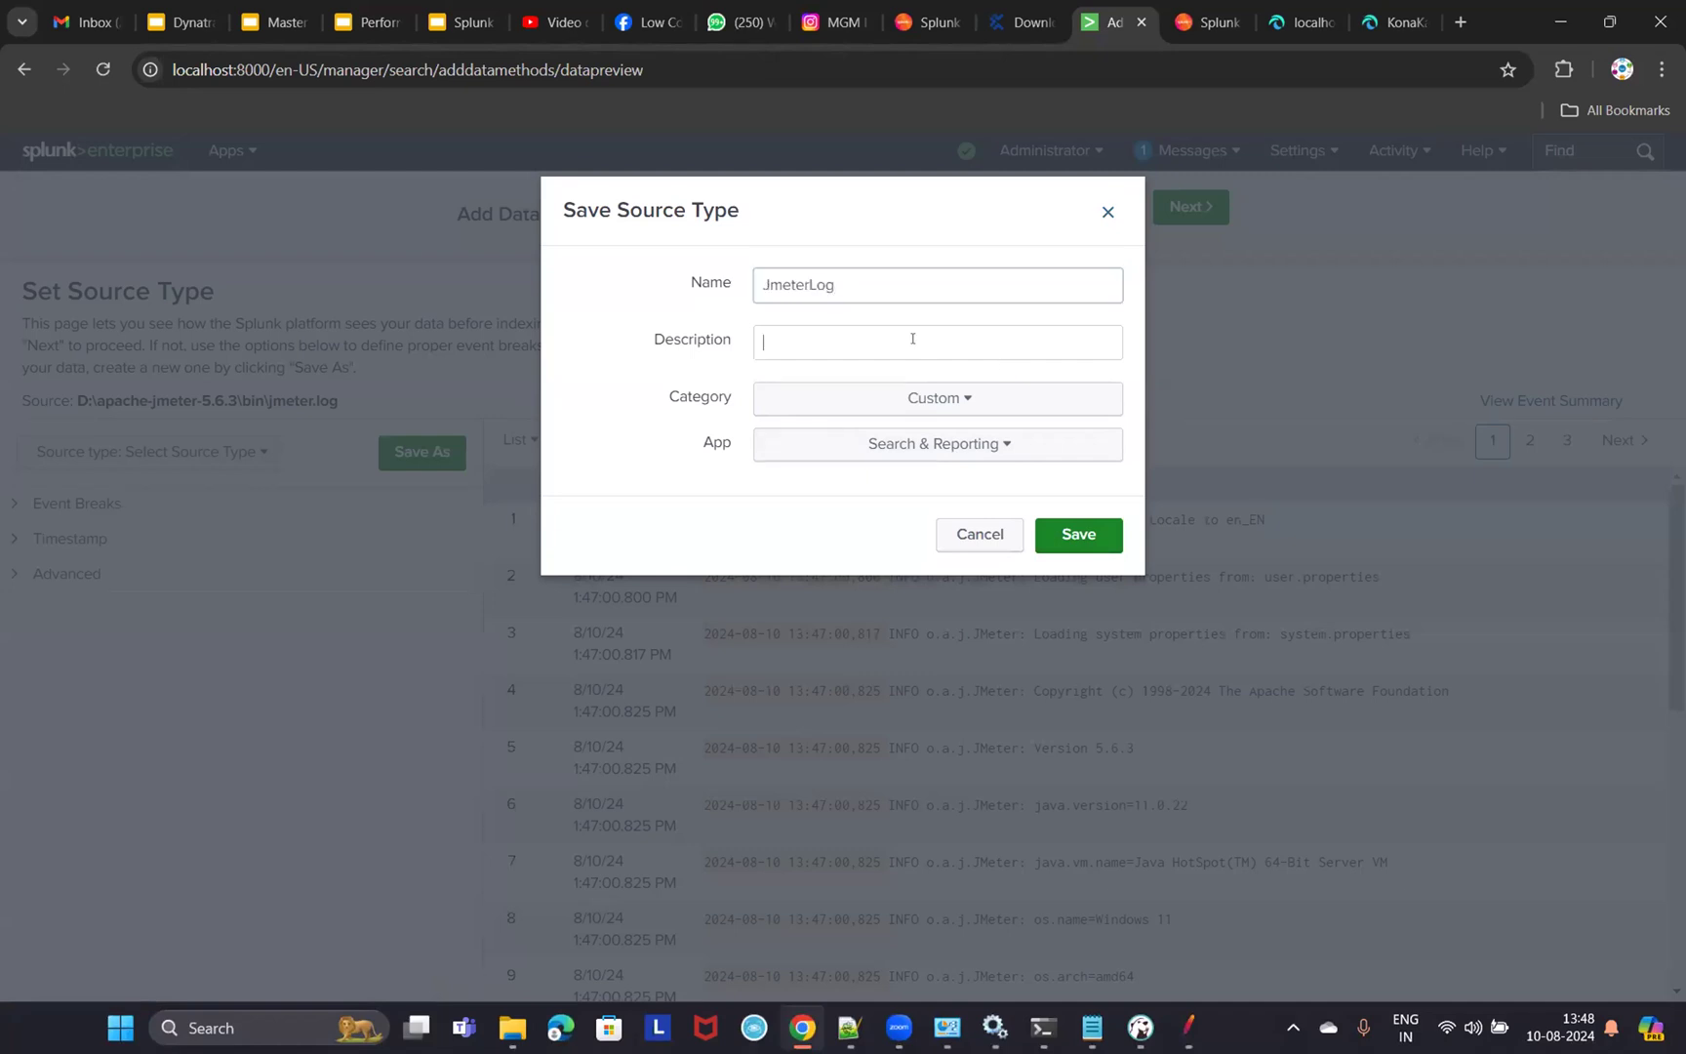
{"action": "type", "text": "Jmeter lo"}
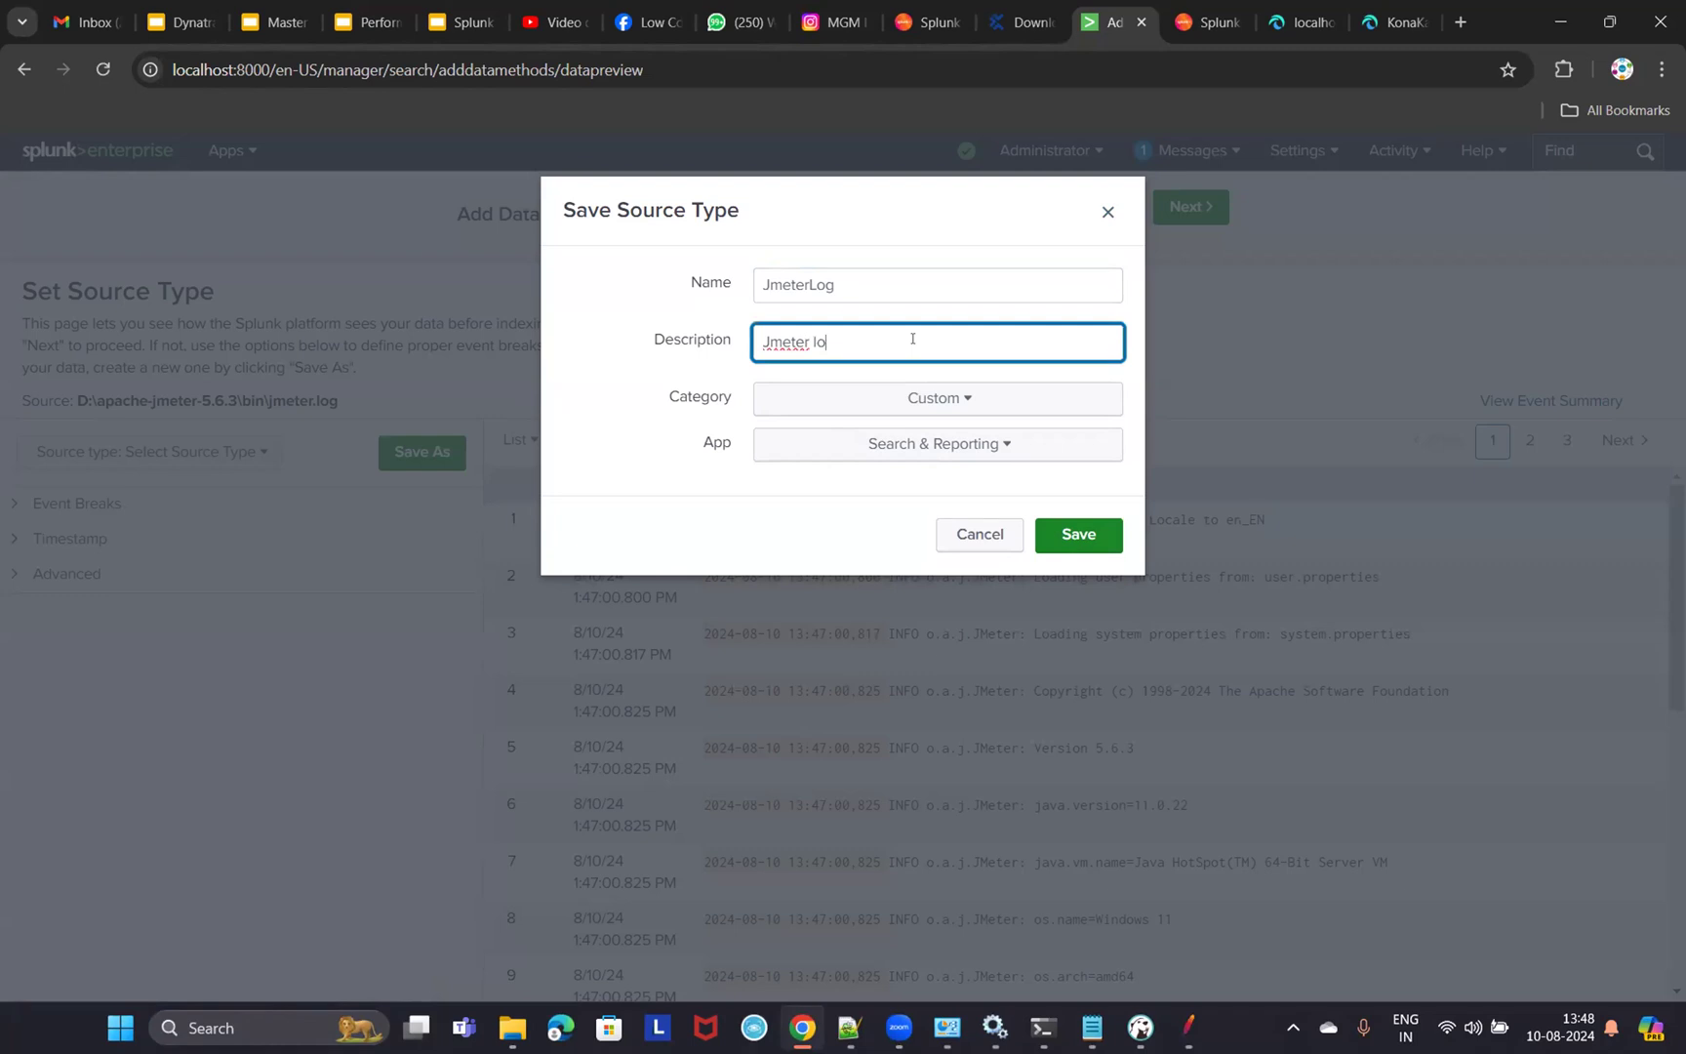
{"action": "type", "text": "g file"}
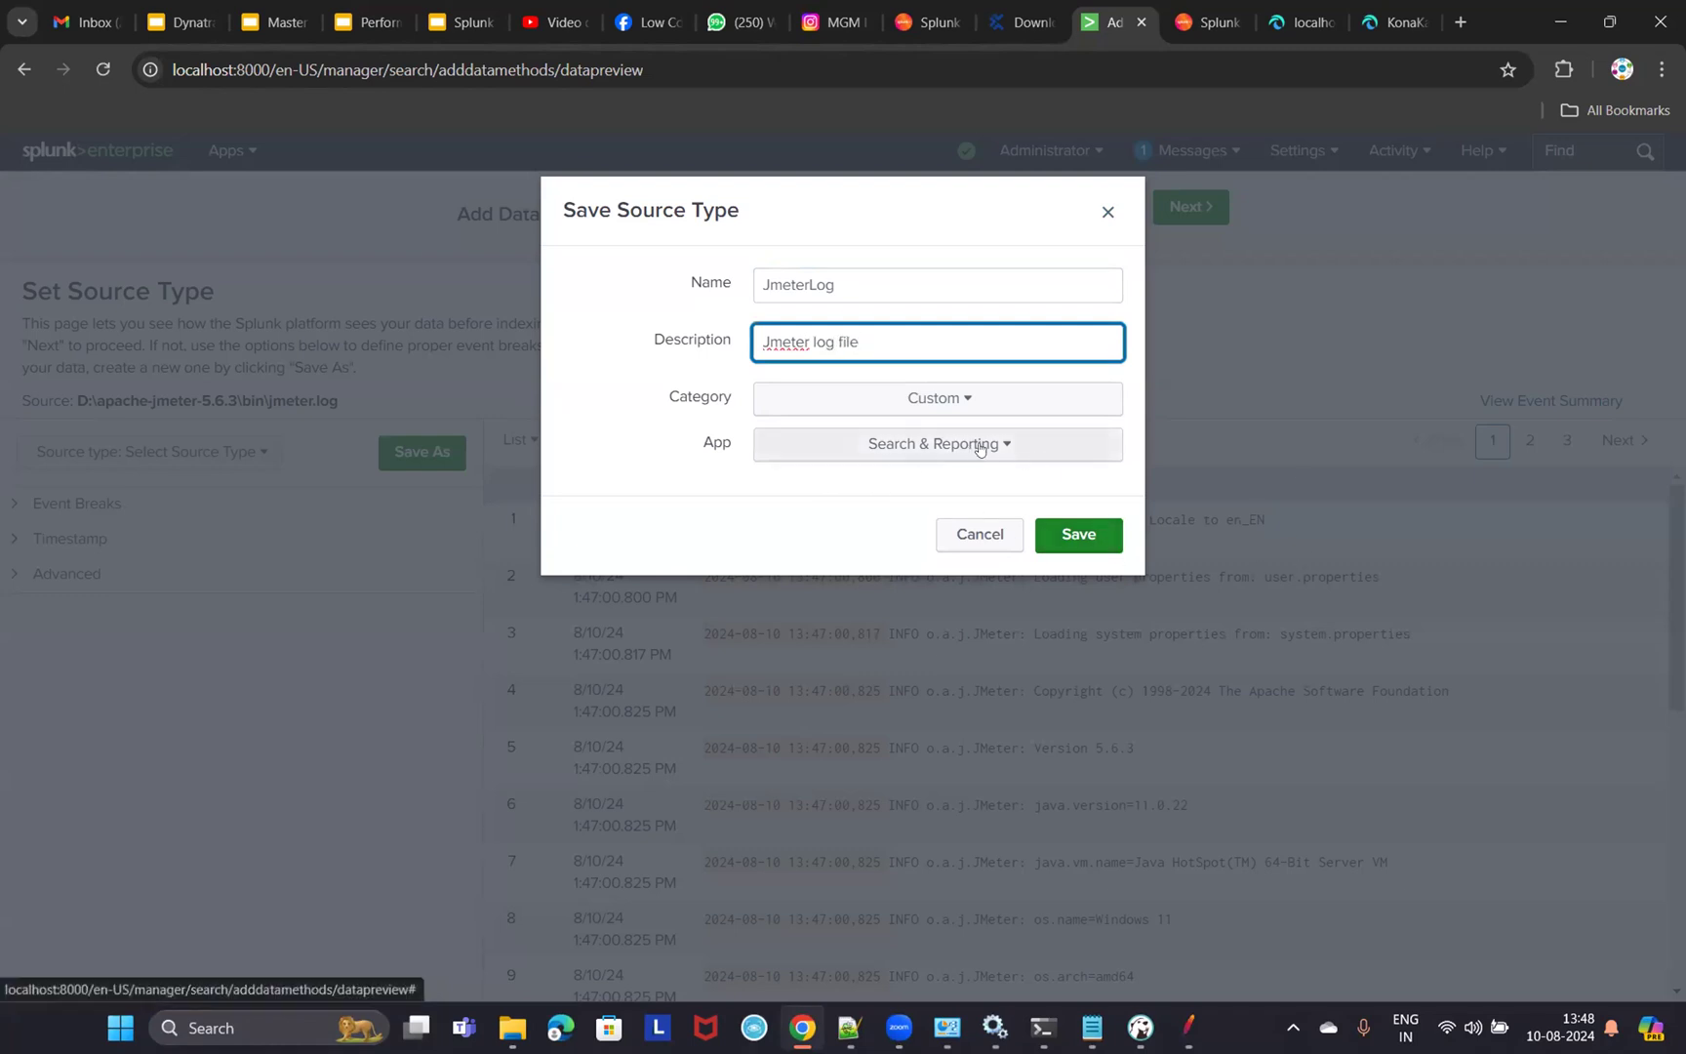
{"action": "left_click", "coordinate": [1078, 532]}
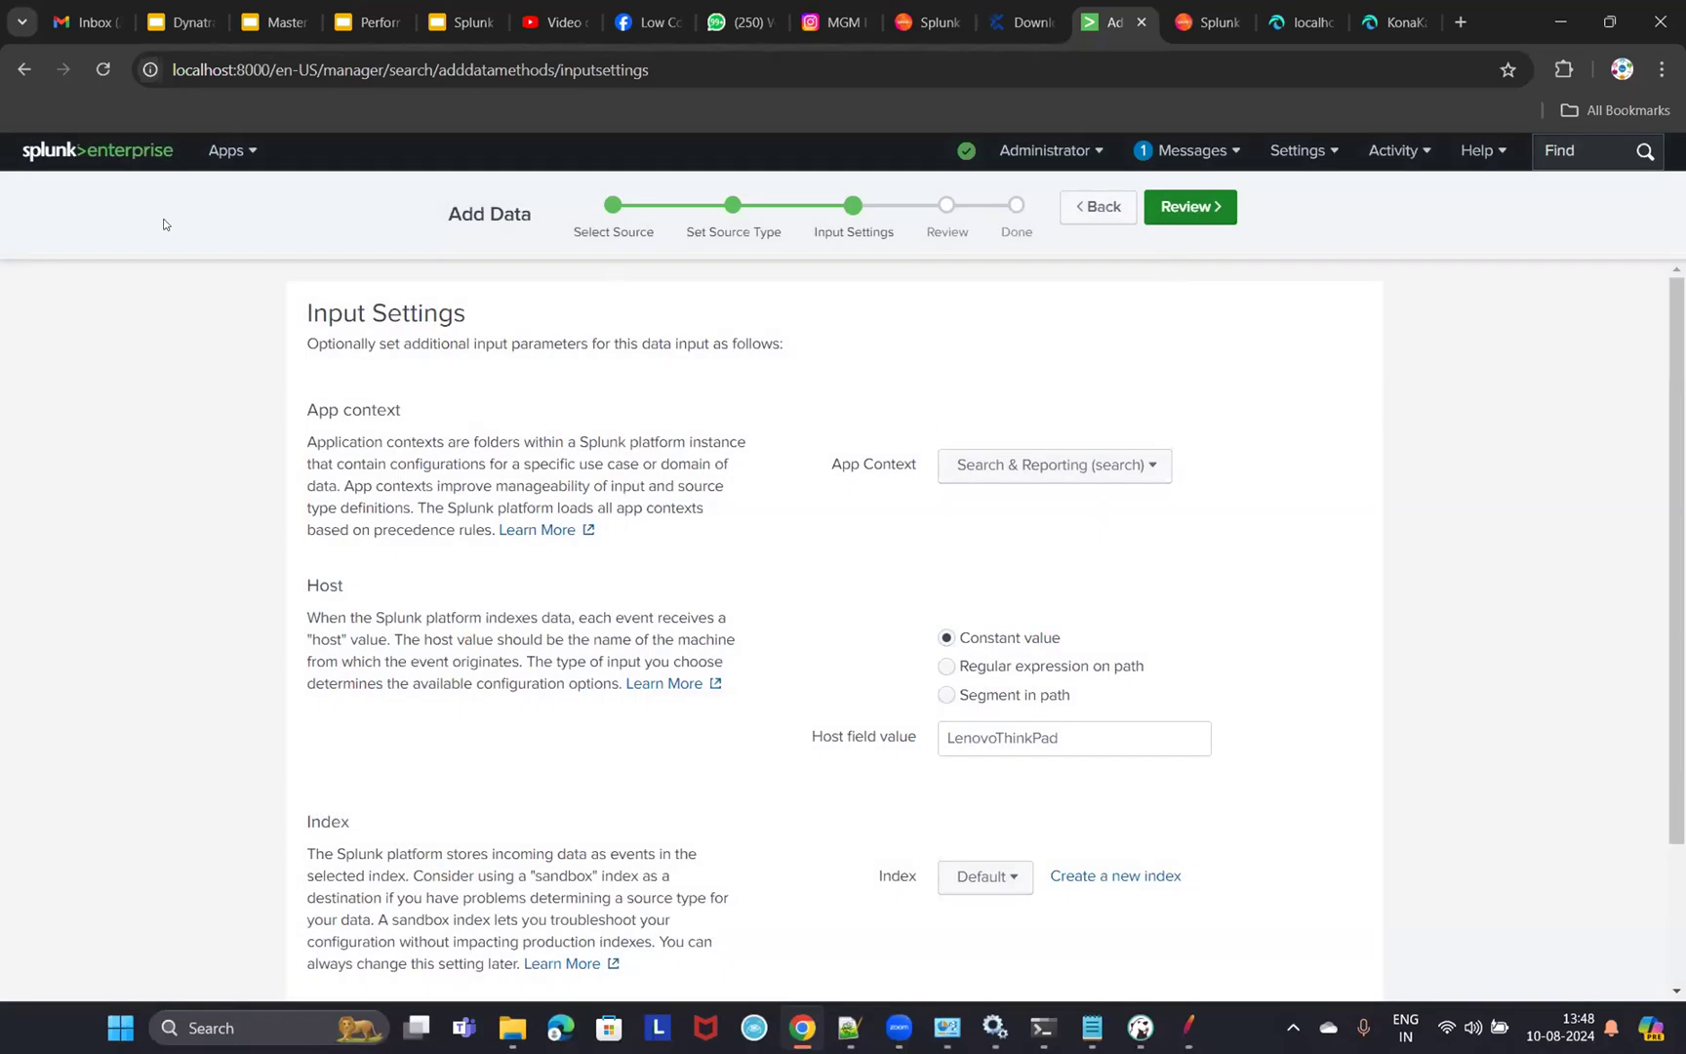
- Review and submit the jmeter.log file monitor input, then start searching its events
{"action": "left_click", "coordinate": [1191, 208]}
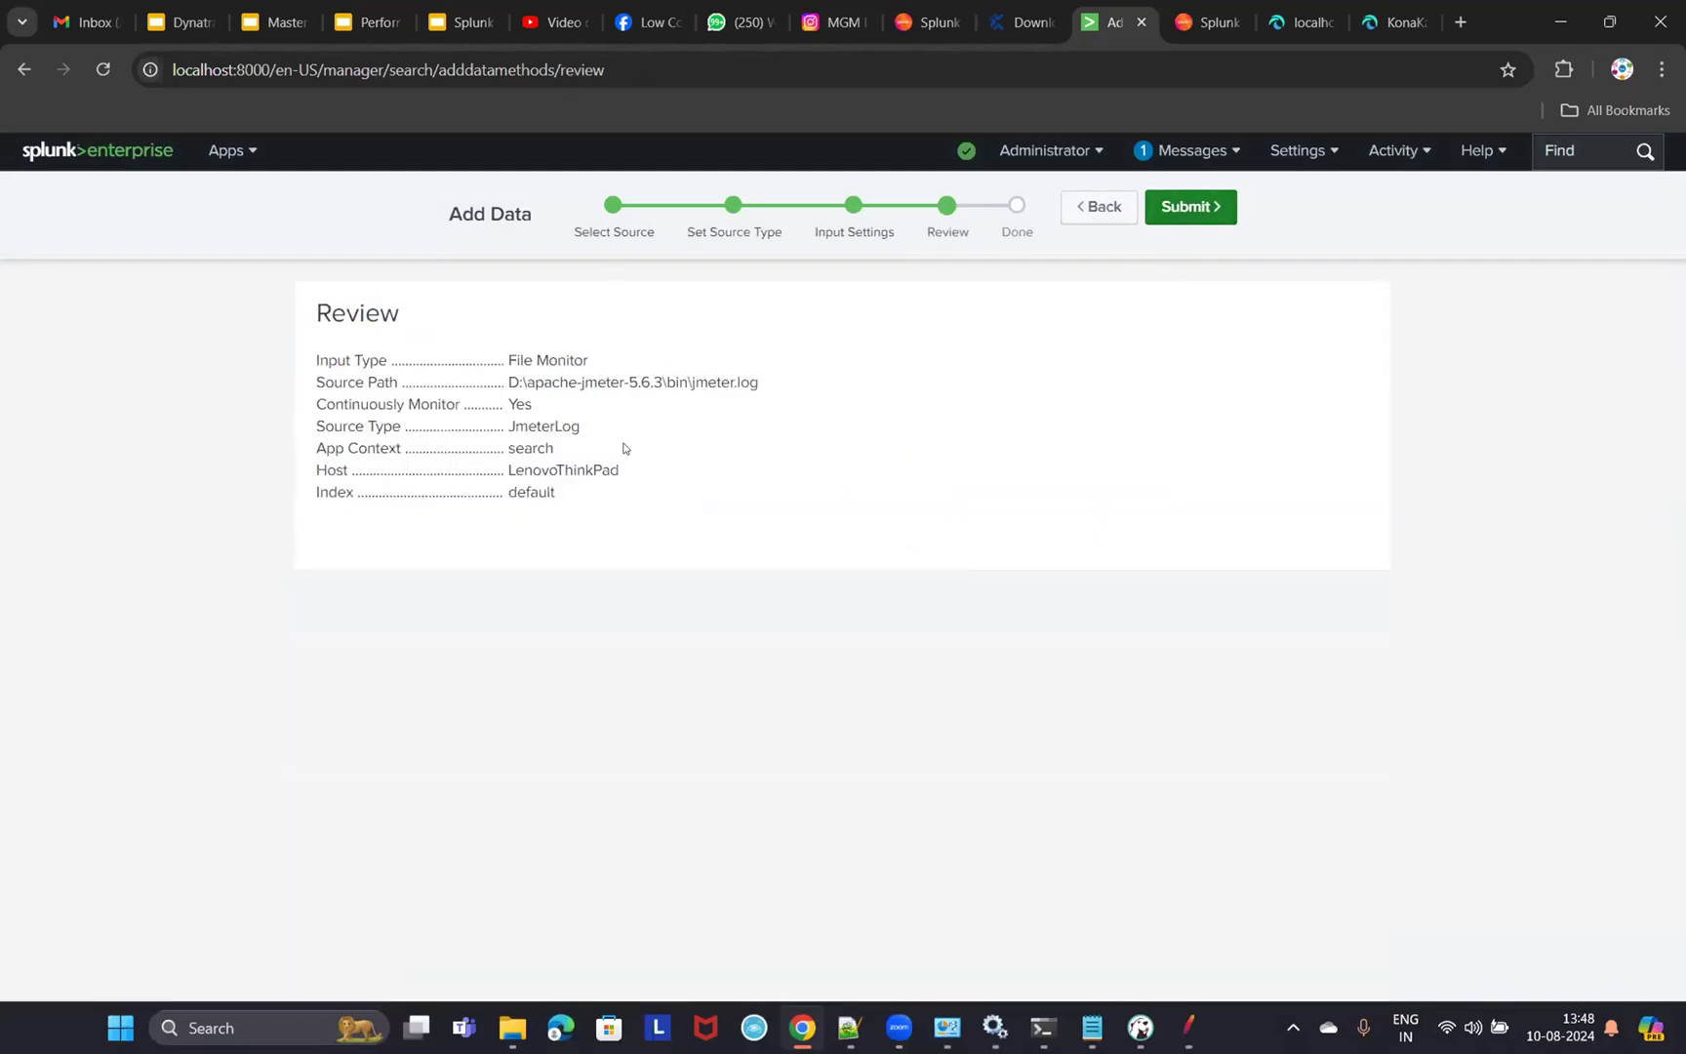
{"action": "left_click", "coordinate": [1179, 208]}
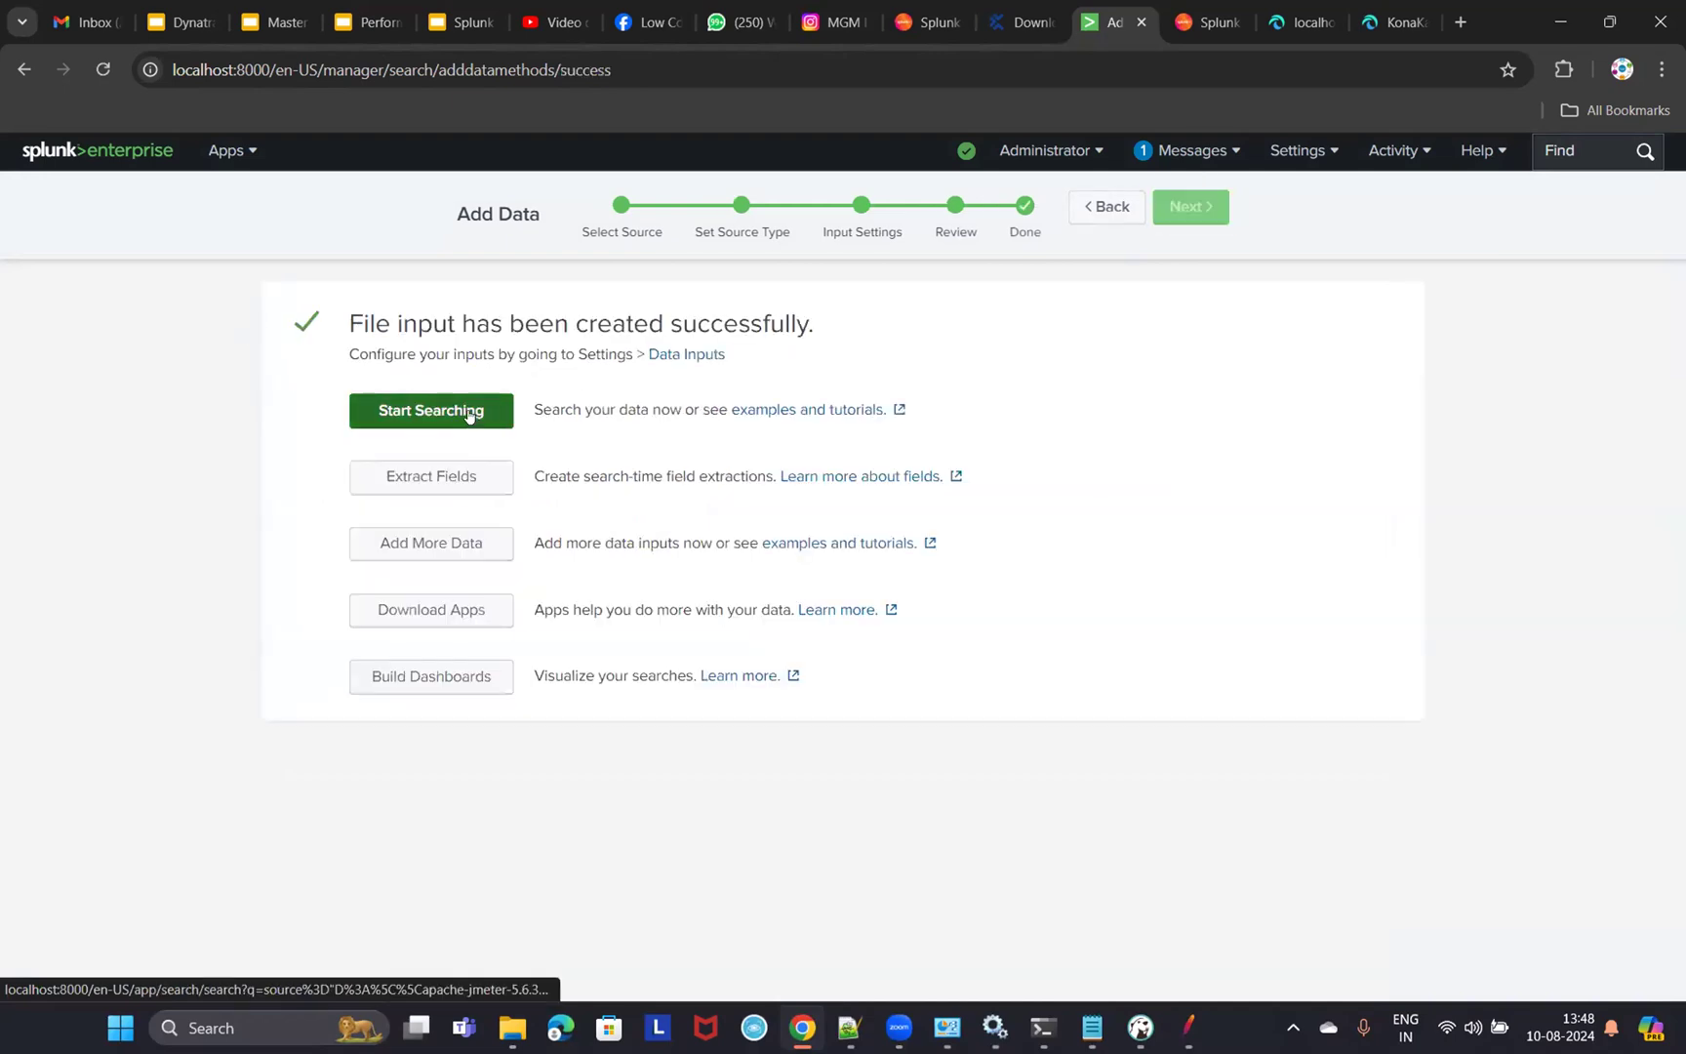
{"action": "left_click", "coordinate": [468, 412]}
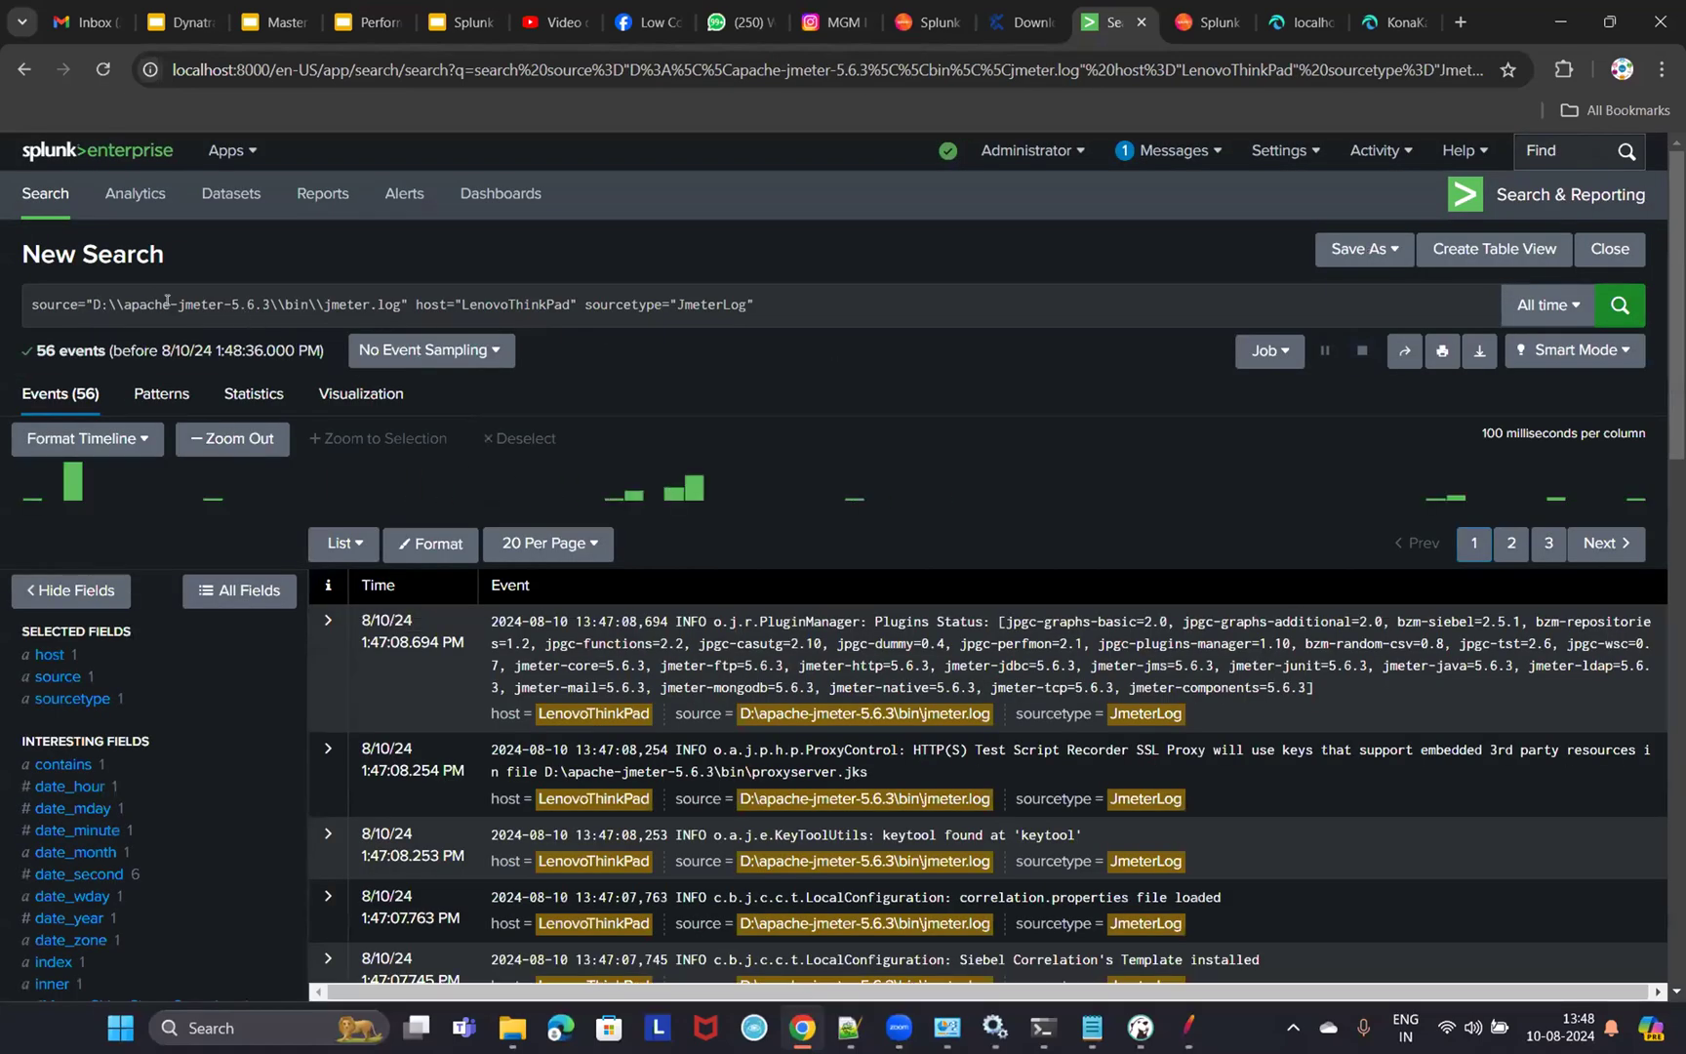
- Inspect the query's jmeter.log source path, JmeterLog sourcetype and the time range presets
{"action": "left_click_drag", "start_coordinate": [124, 304], "coordinate": [571, 303]}
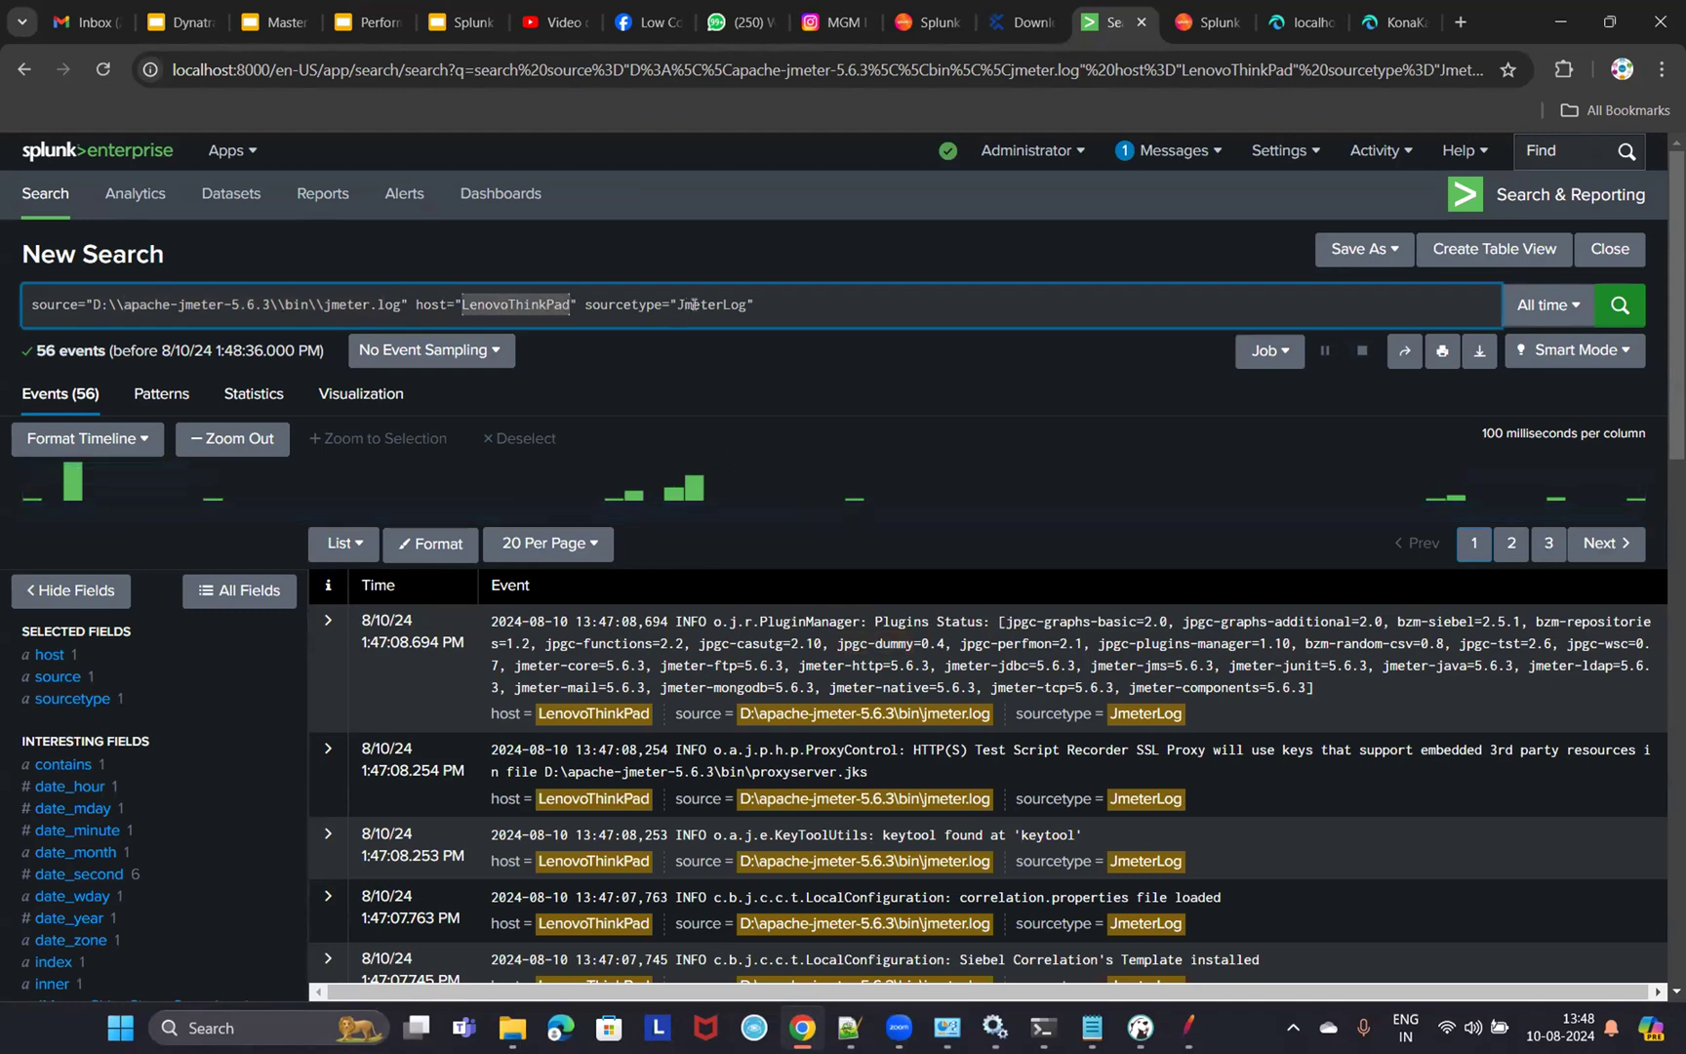
{"action": "left_click_drag", "start_coordinate": [678, 303], "coordinate": [748, 304]}
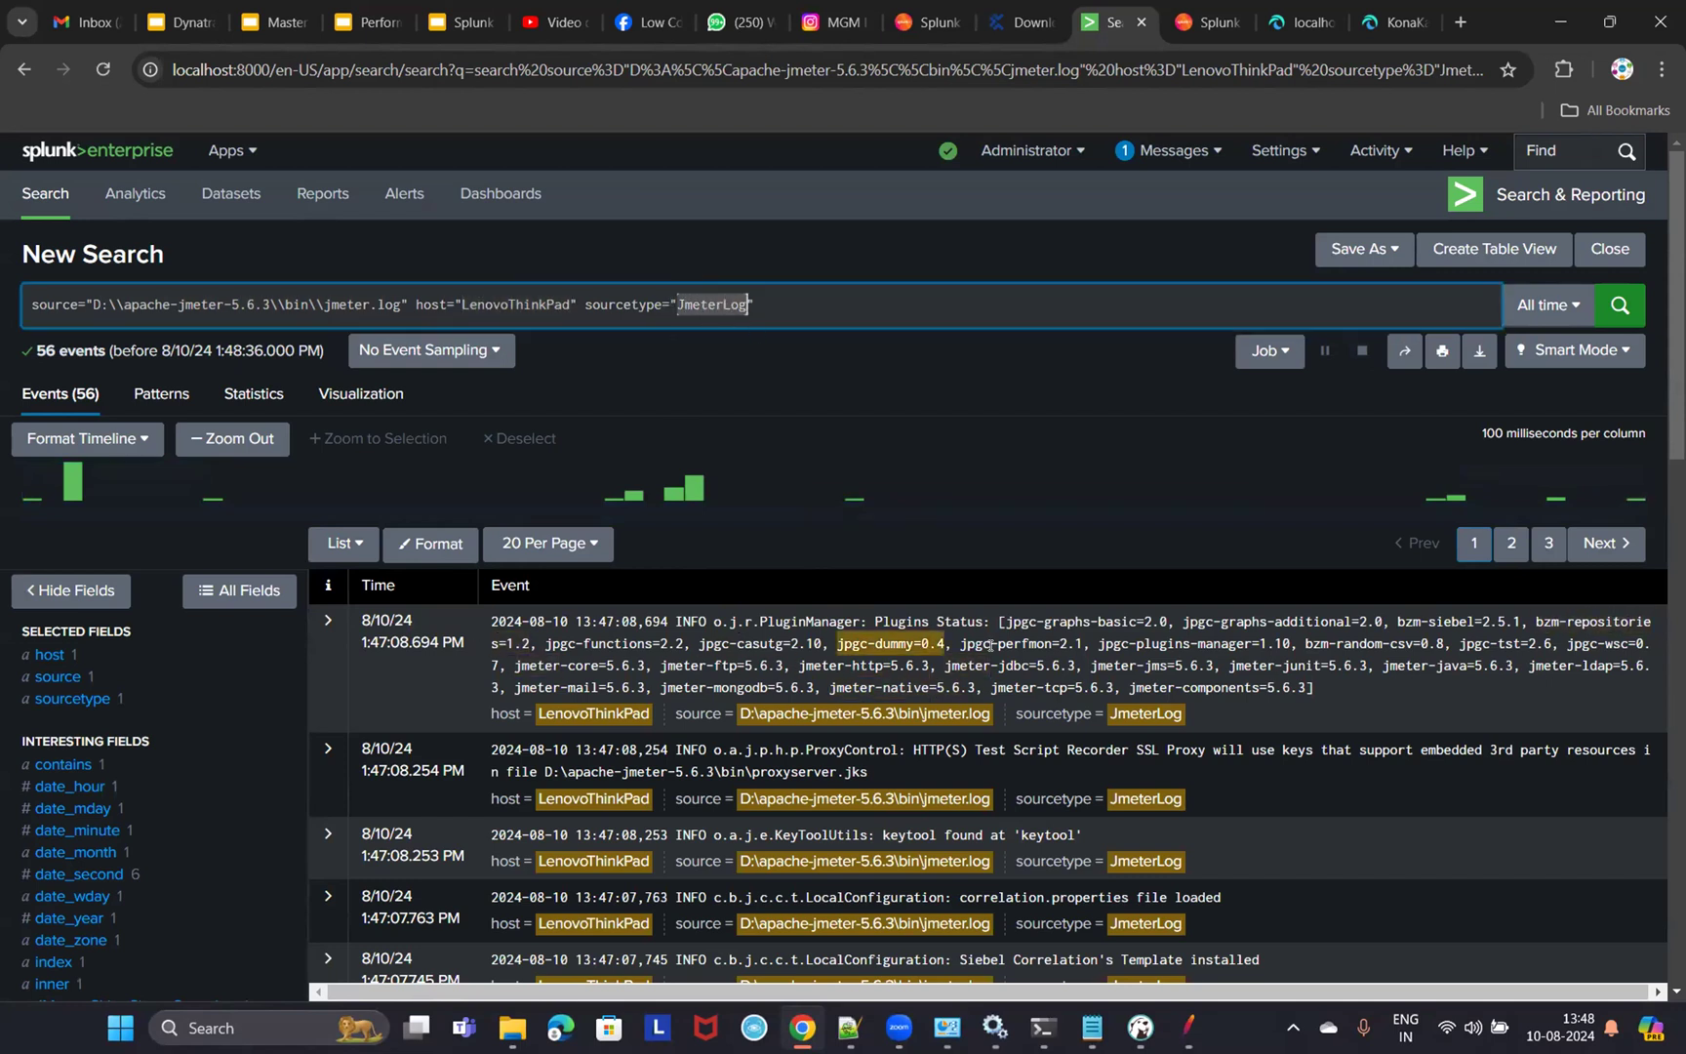
{"action": "scroll", "coordinate": [1166, 836], "scroll_direction": "down", "scroll_amount": 2}
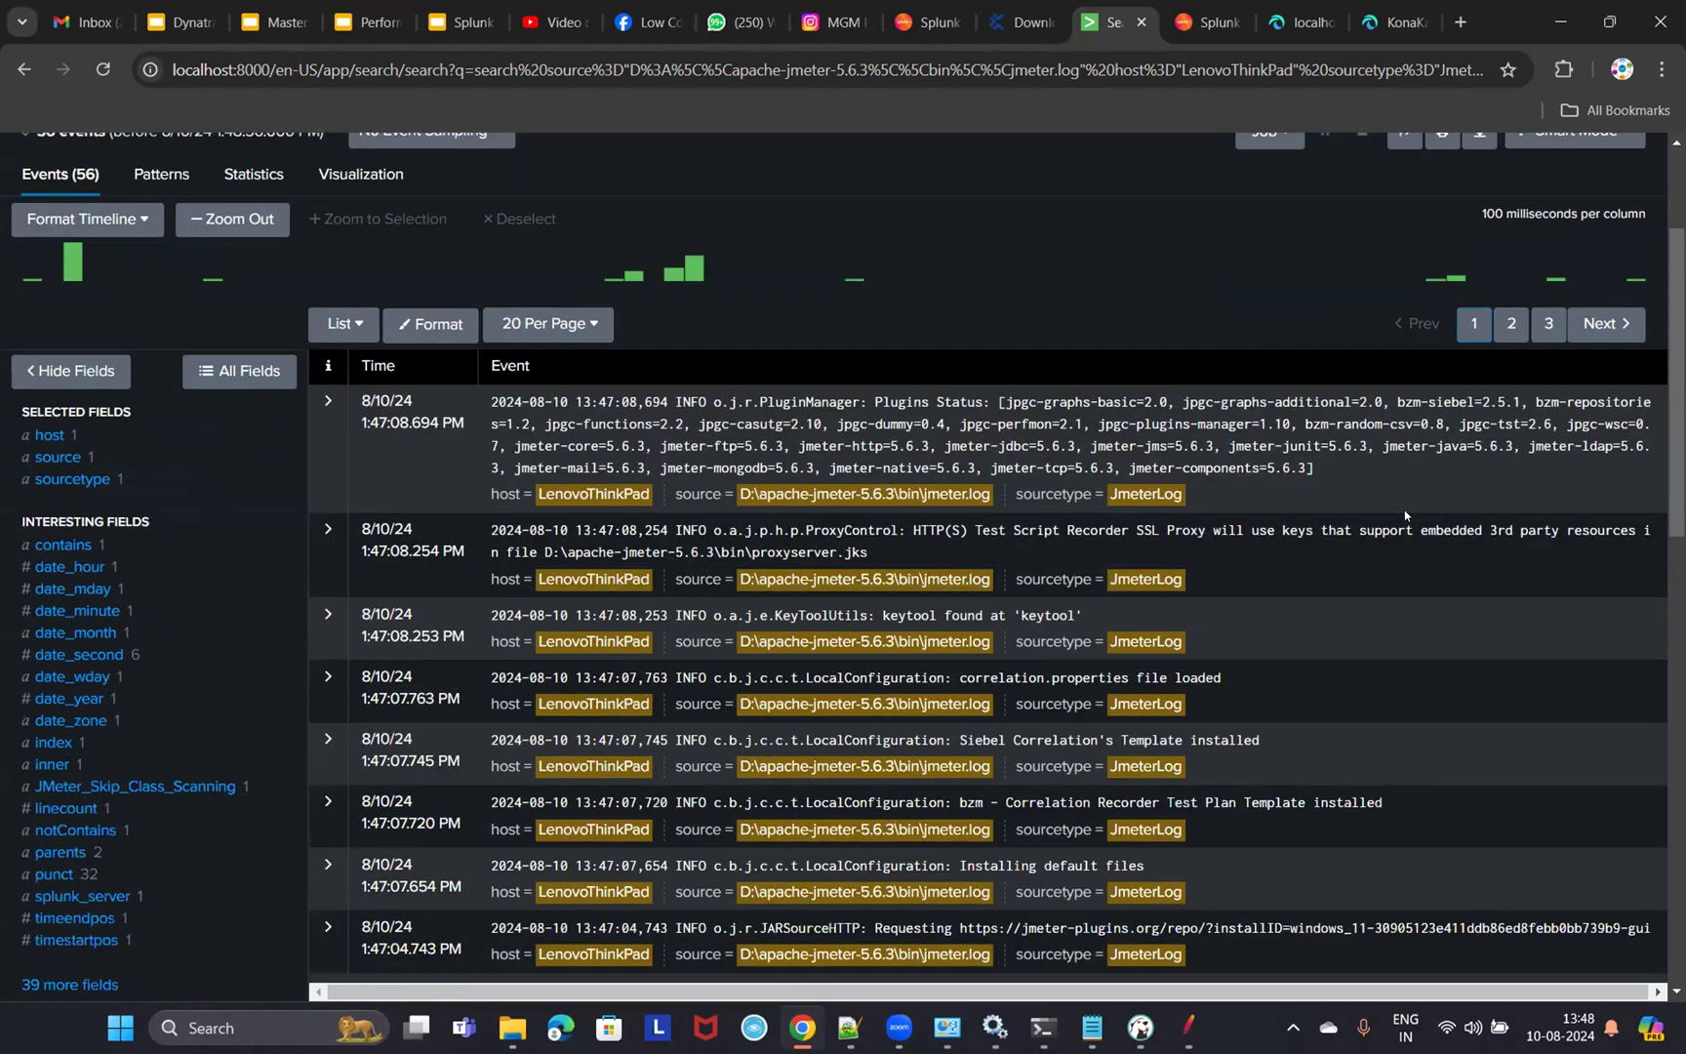
{"action": "scroll", "coordinate": [1194, 611], "scroll_direction": "down", "scroll_amount": 5}
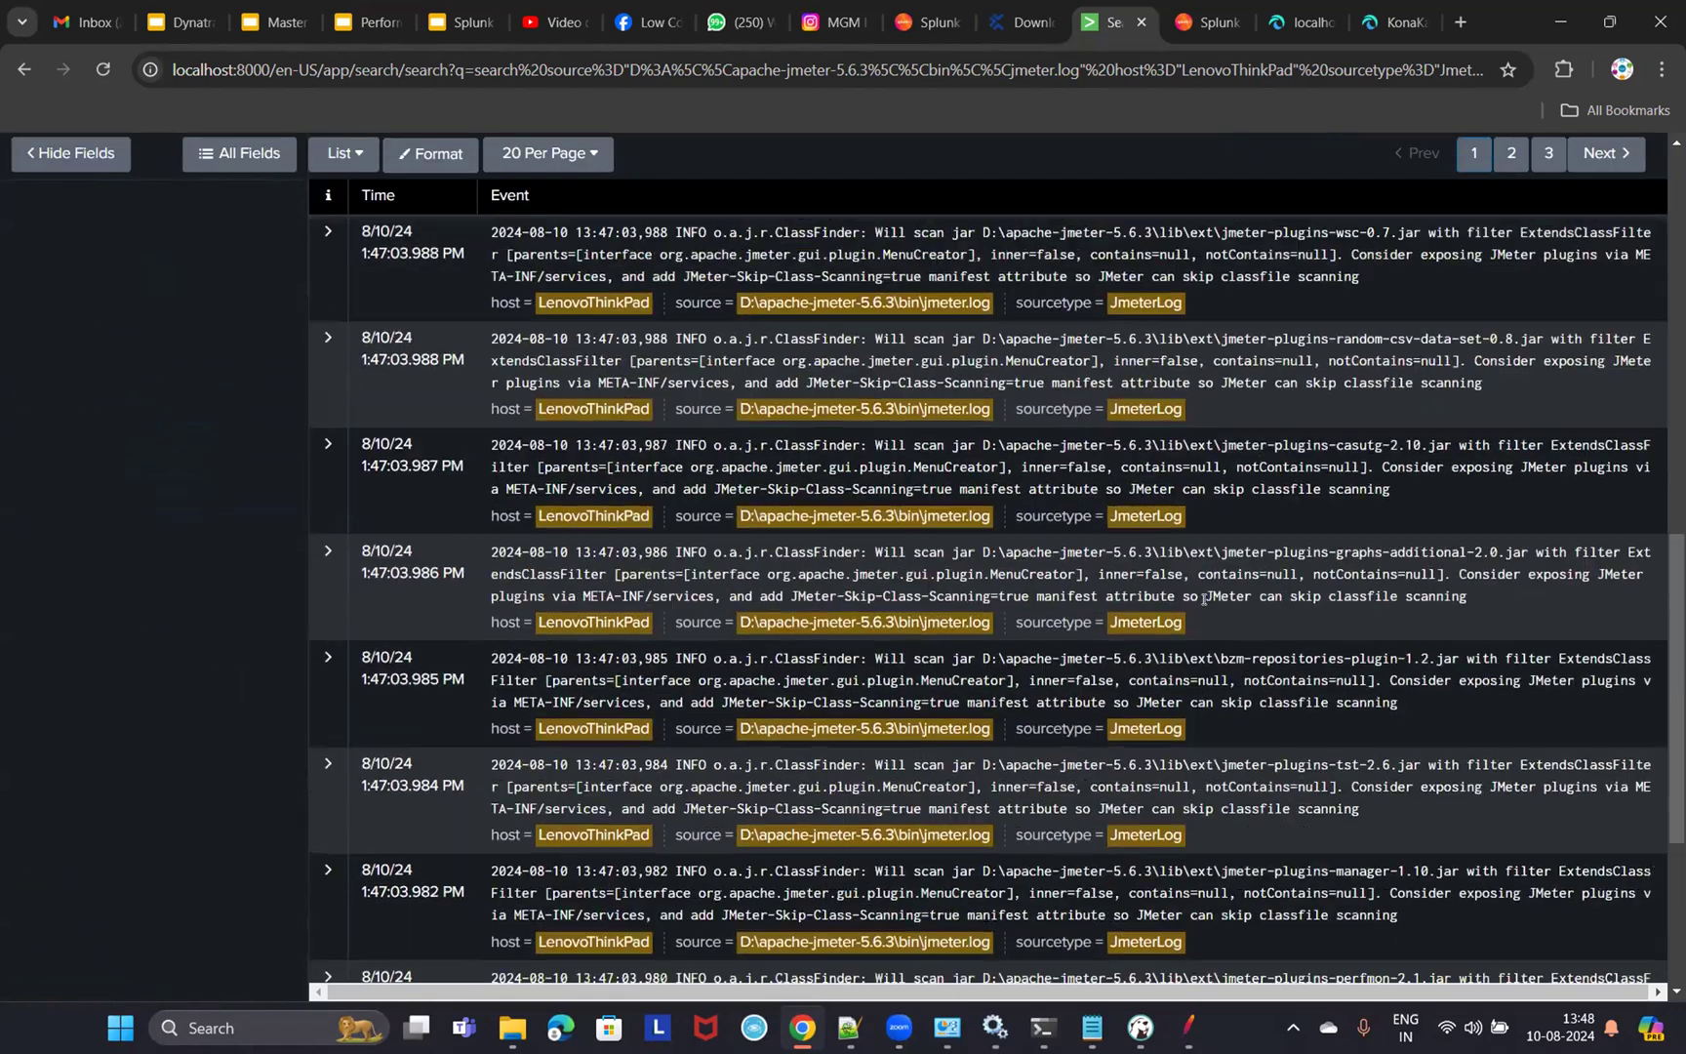
{"action": "scroll", "coordinate": [613, 320], "scroll_direction": "up", "scroll_amount": 8}
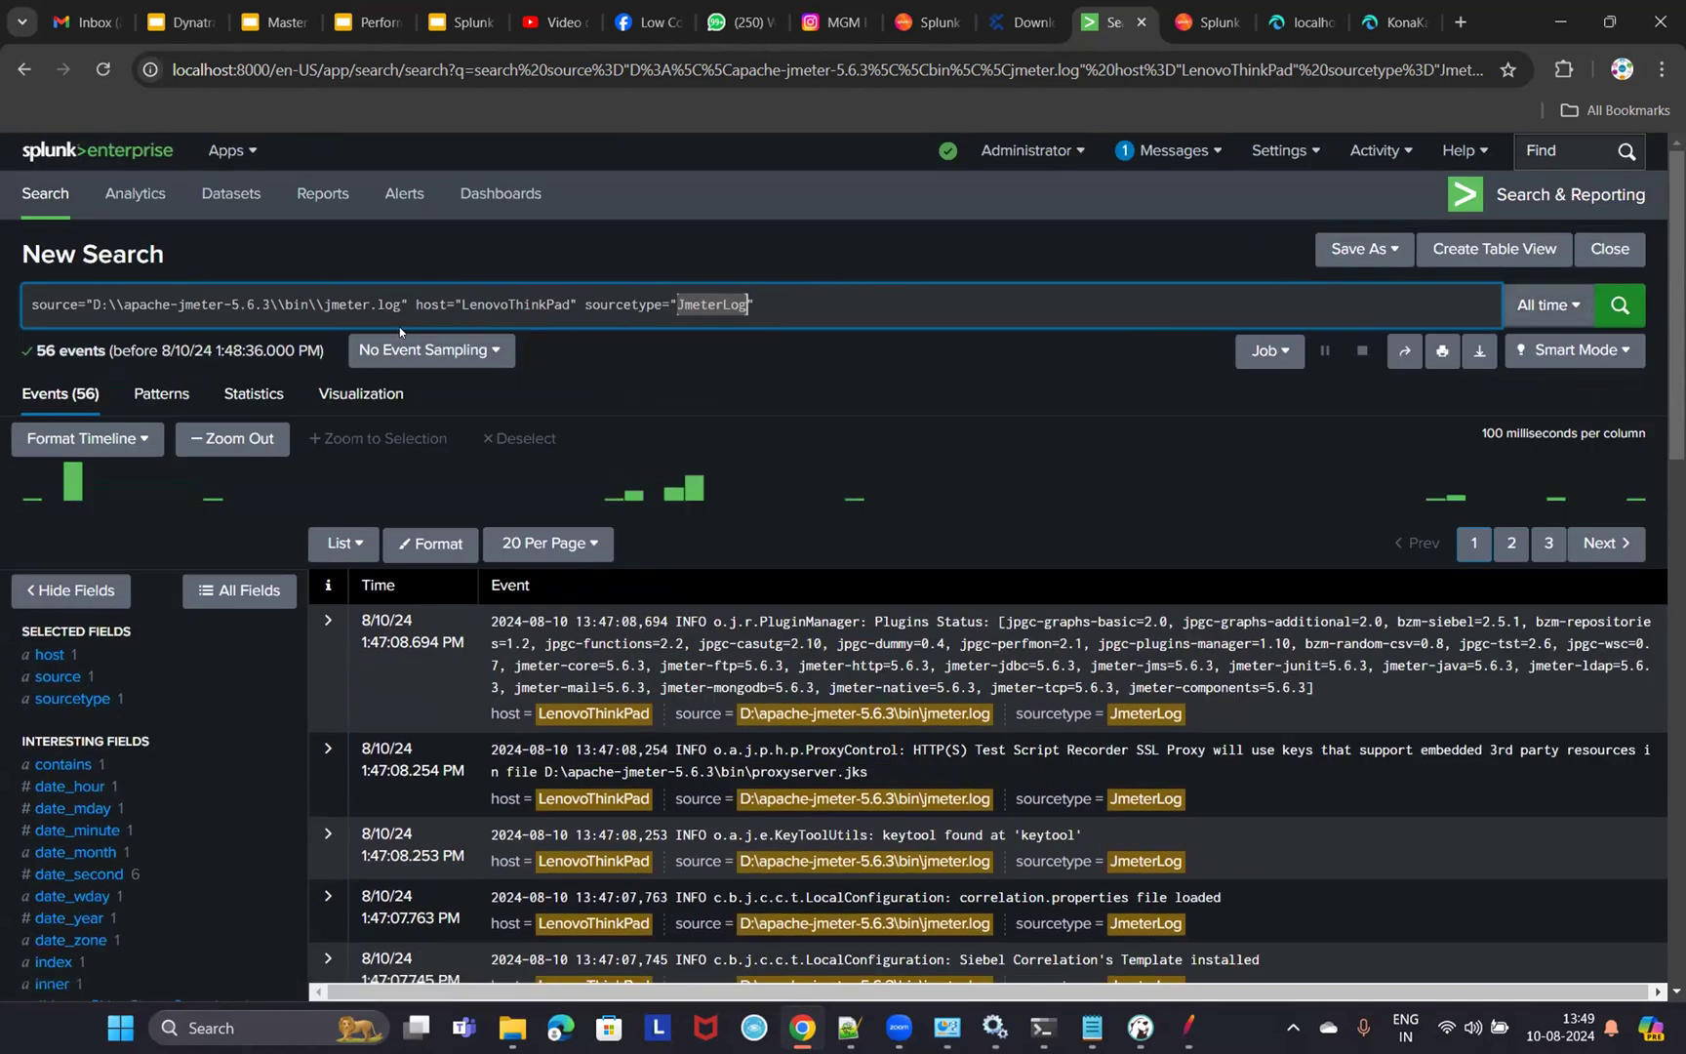
{"action": "left_click", "coordinate": [1549, 305]}
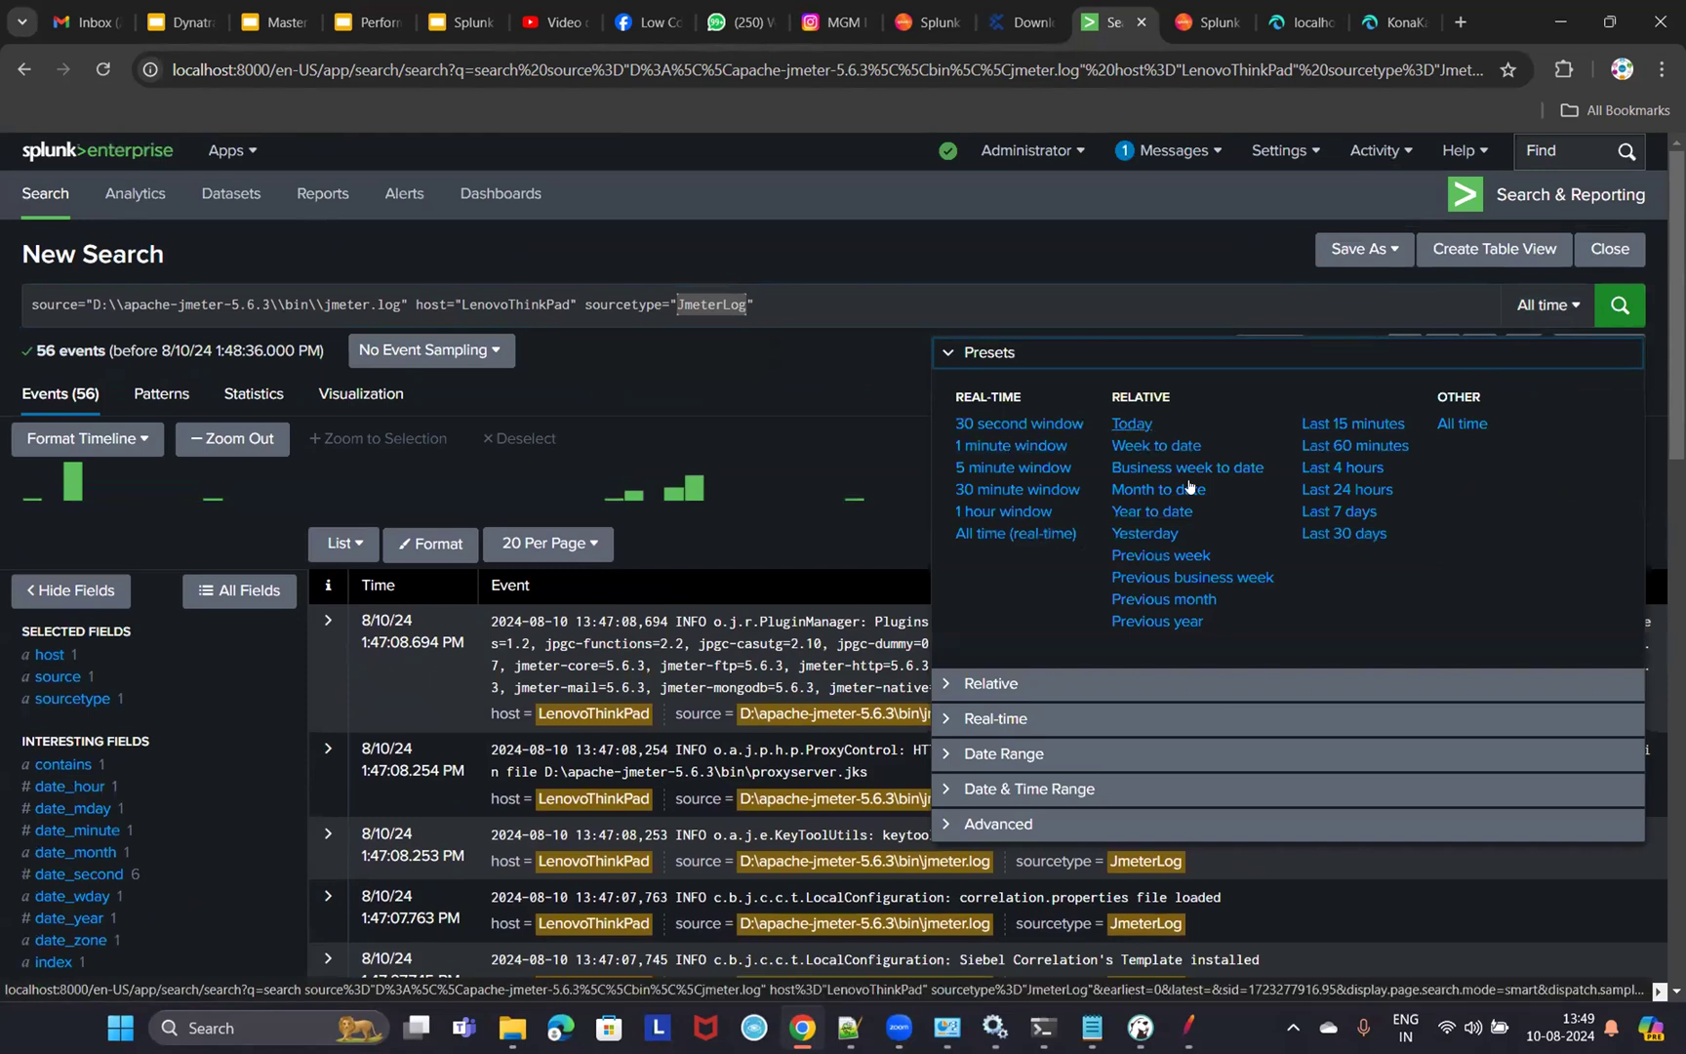
{"action": "left_click", "coordinate": [1011, 259]}
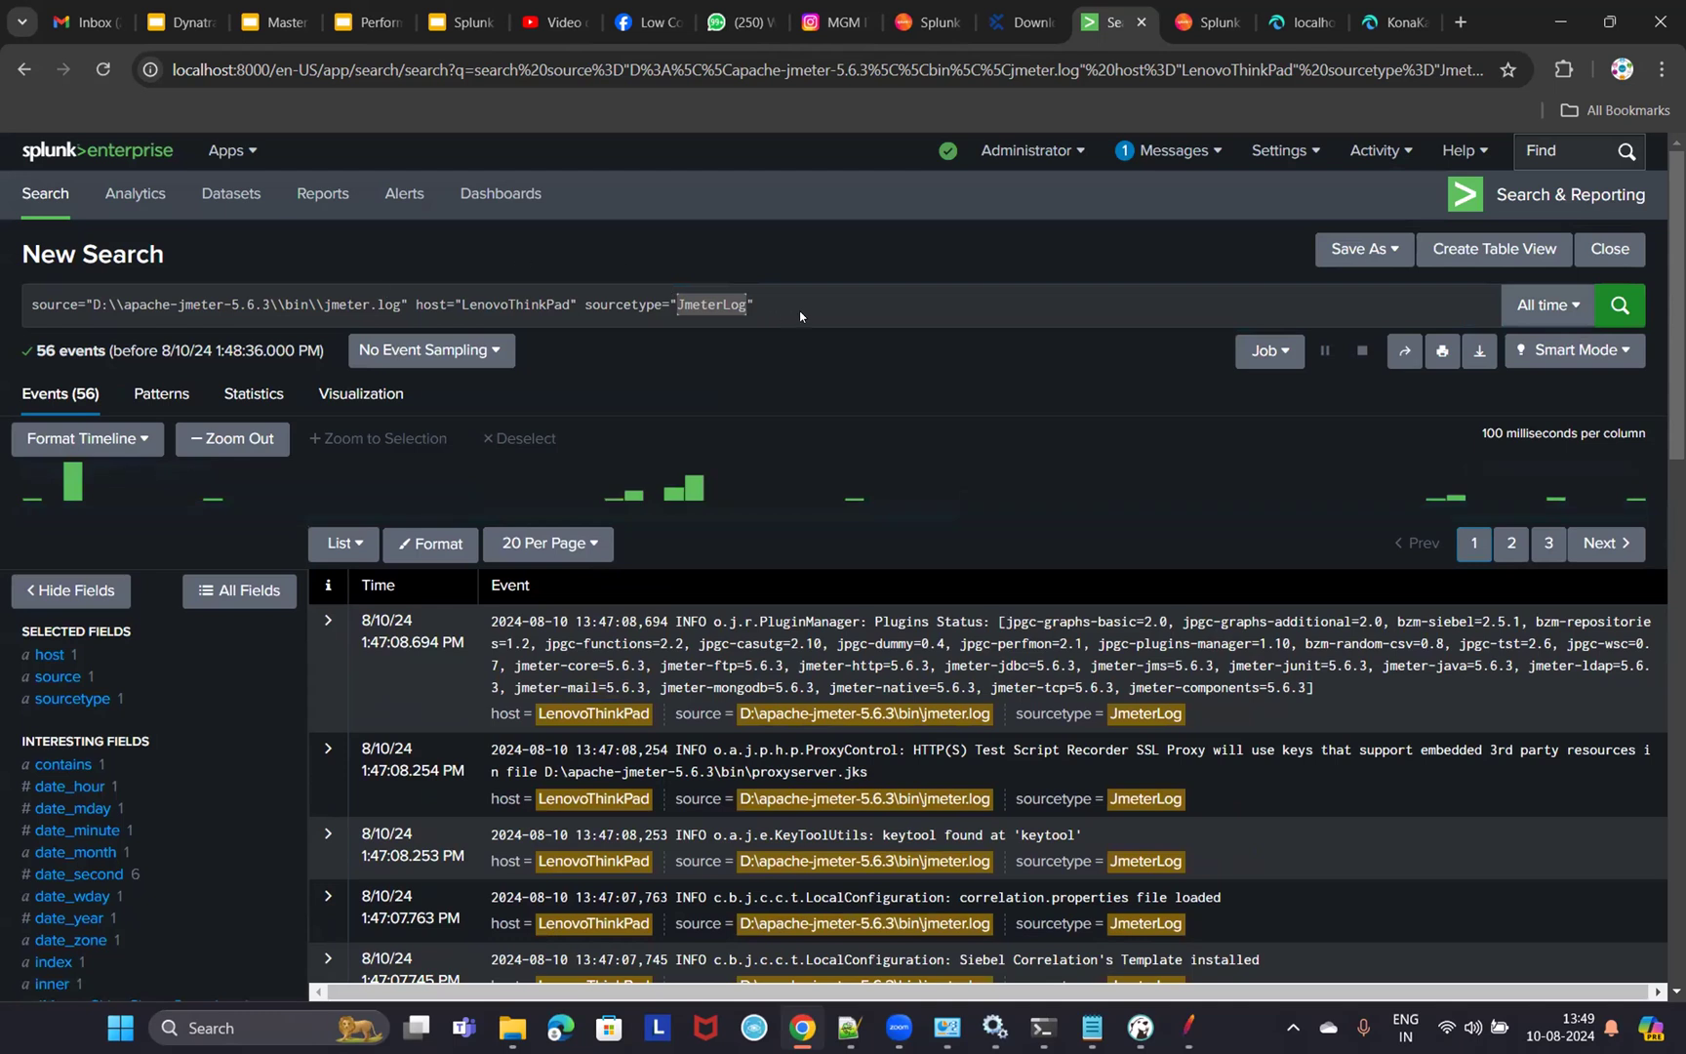
- Append the keyword error to the end of the jmeter.log search and check the results
{"action": "left_click", "coordinate": [851, 317]}
{"action": "type", "text": "error"}
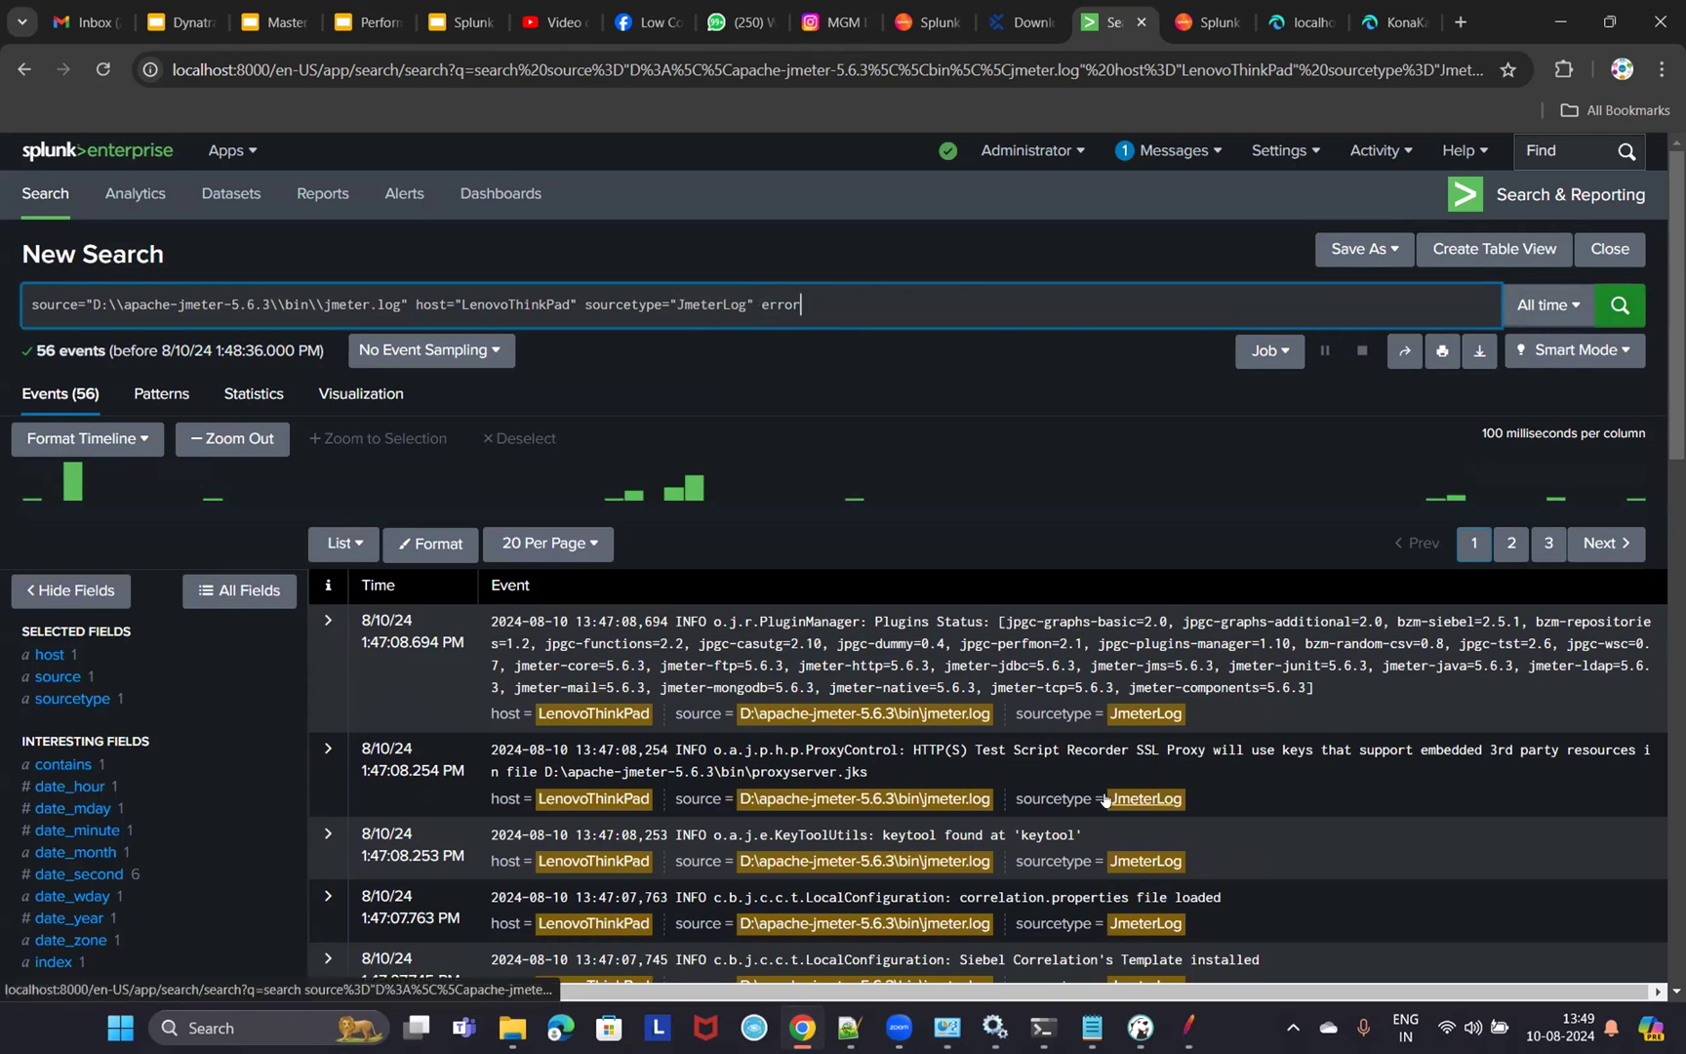
{"action": "scroll", "coordinate": [1106, 797], "scroll_direction": "down", "scroll_amount": 4}
{"action": "scroll", "coordinate": [1110, 792], "scroll_direction": "up", "scroll_amount": 3}
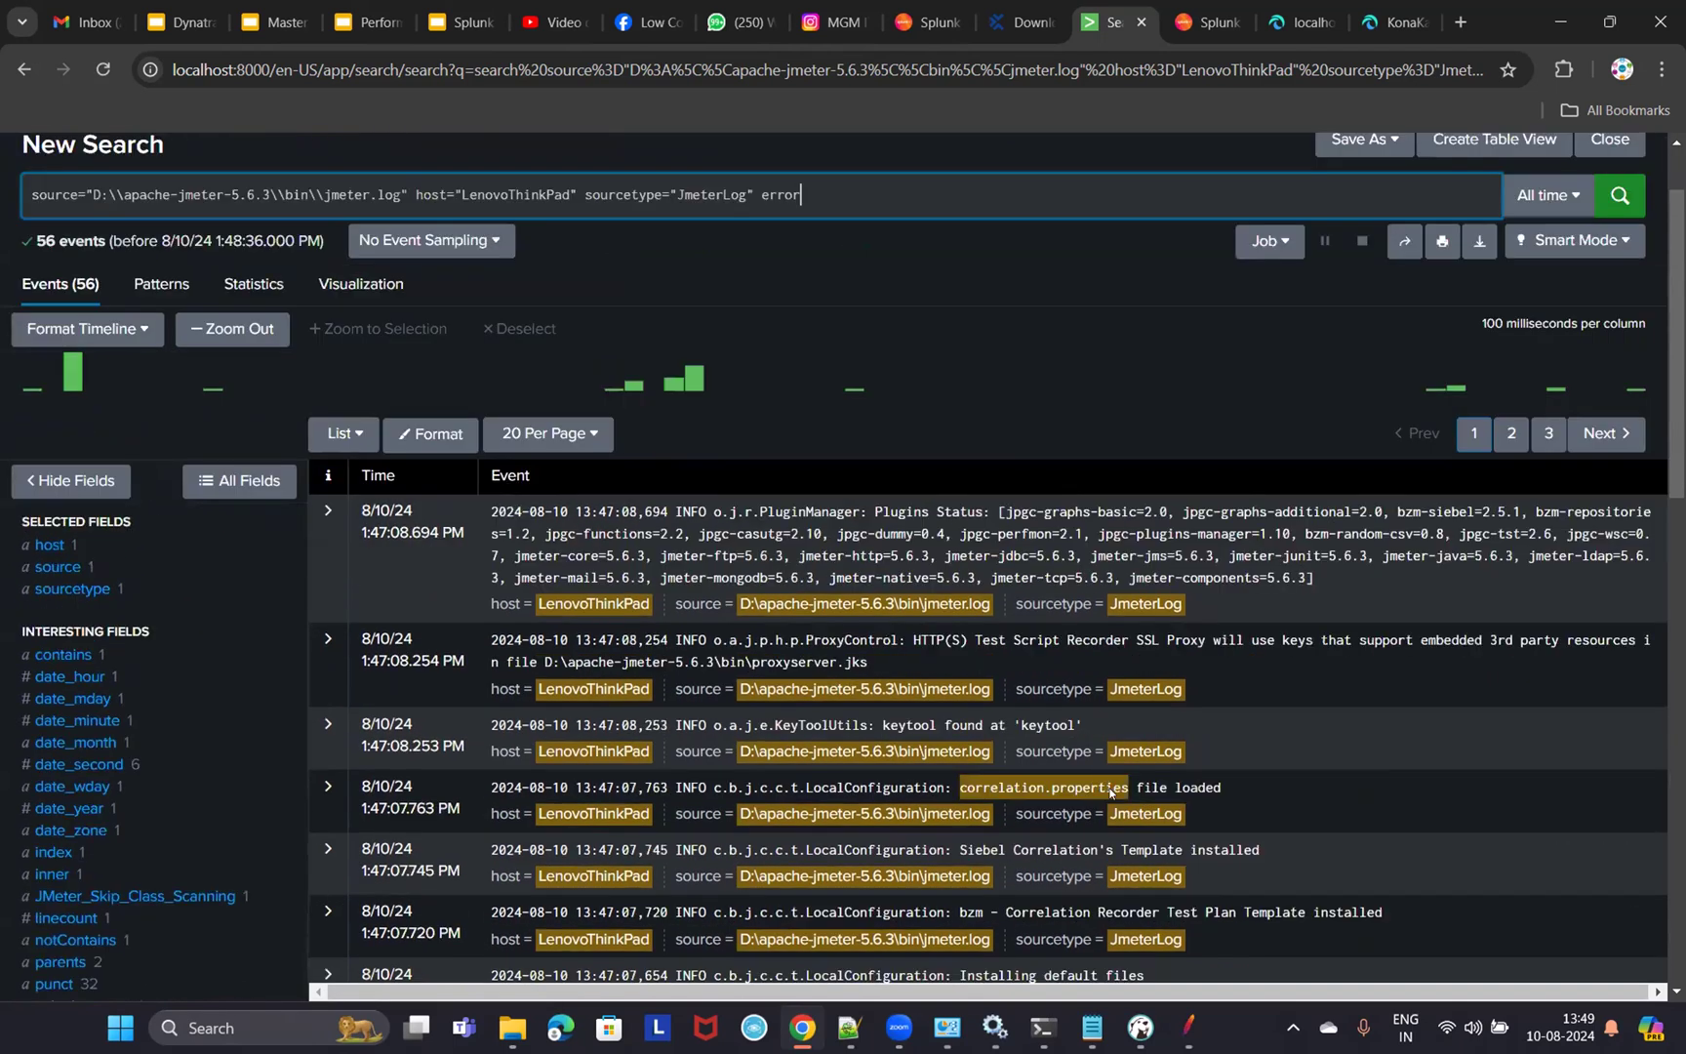
{"action": "scroll", "coordinate": [1109, 792], "scroll_direction": "up", "scroll_amount": 1}
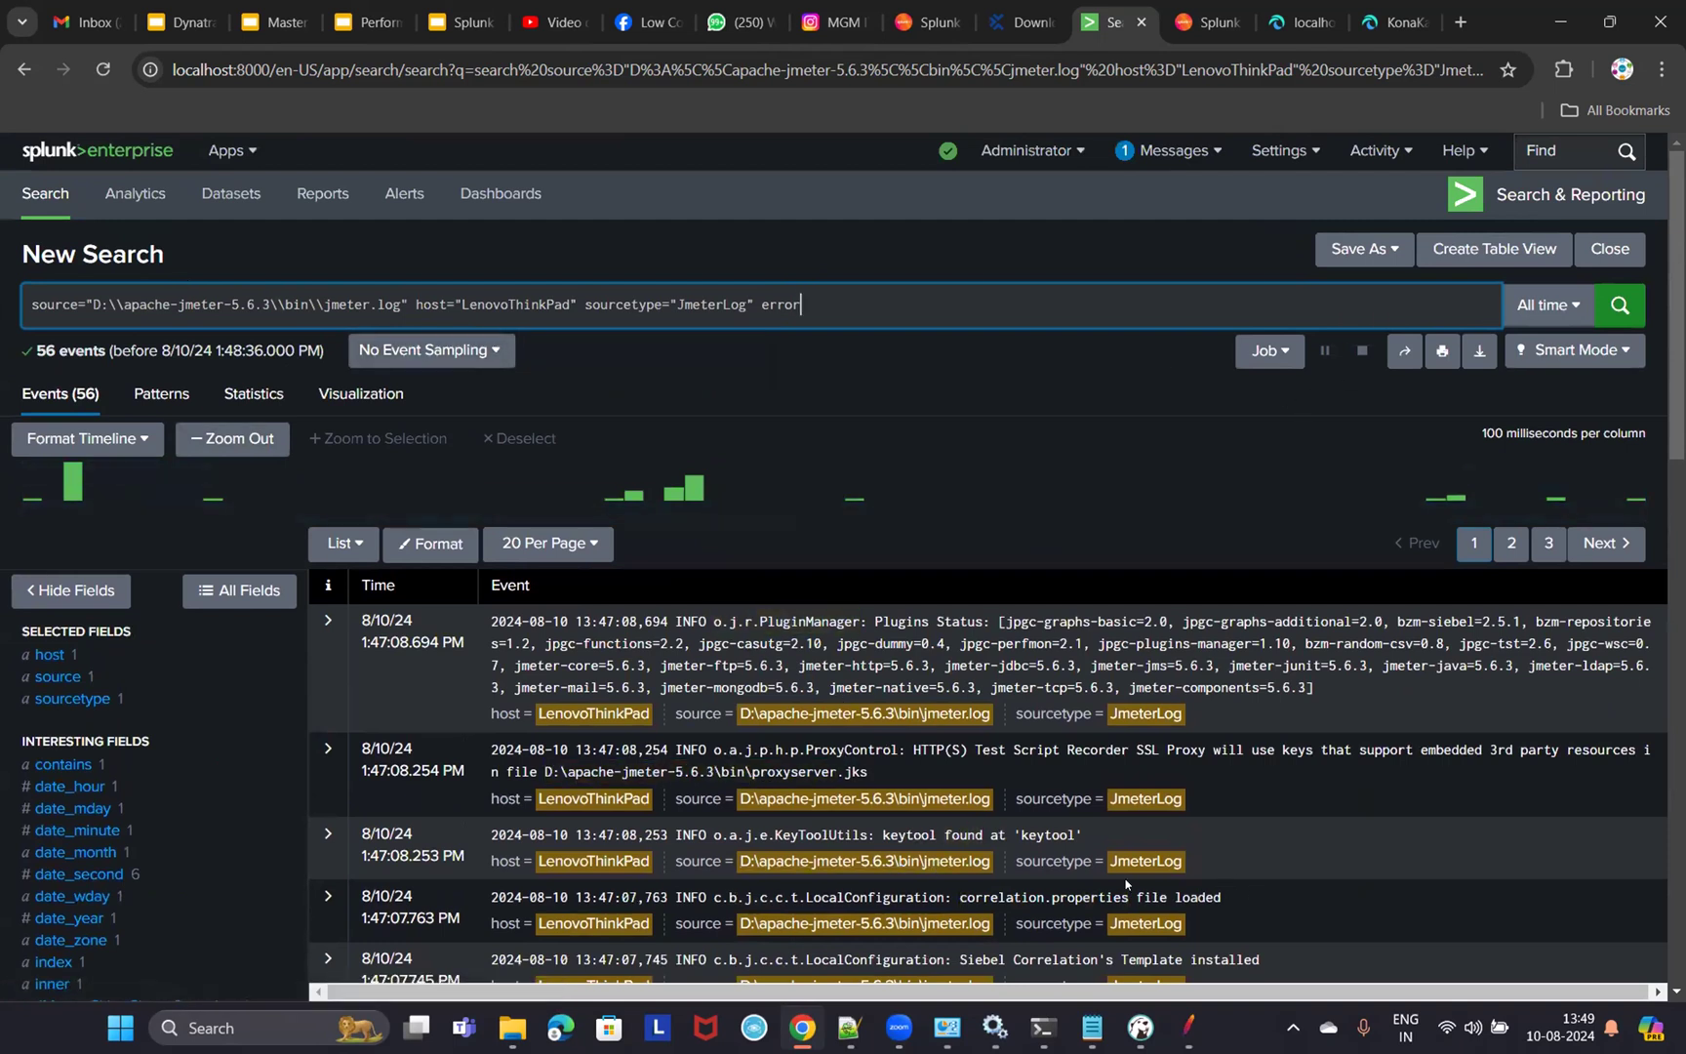
{"action": "left_click", "coordinate": [1301, 21]}
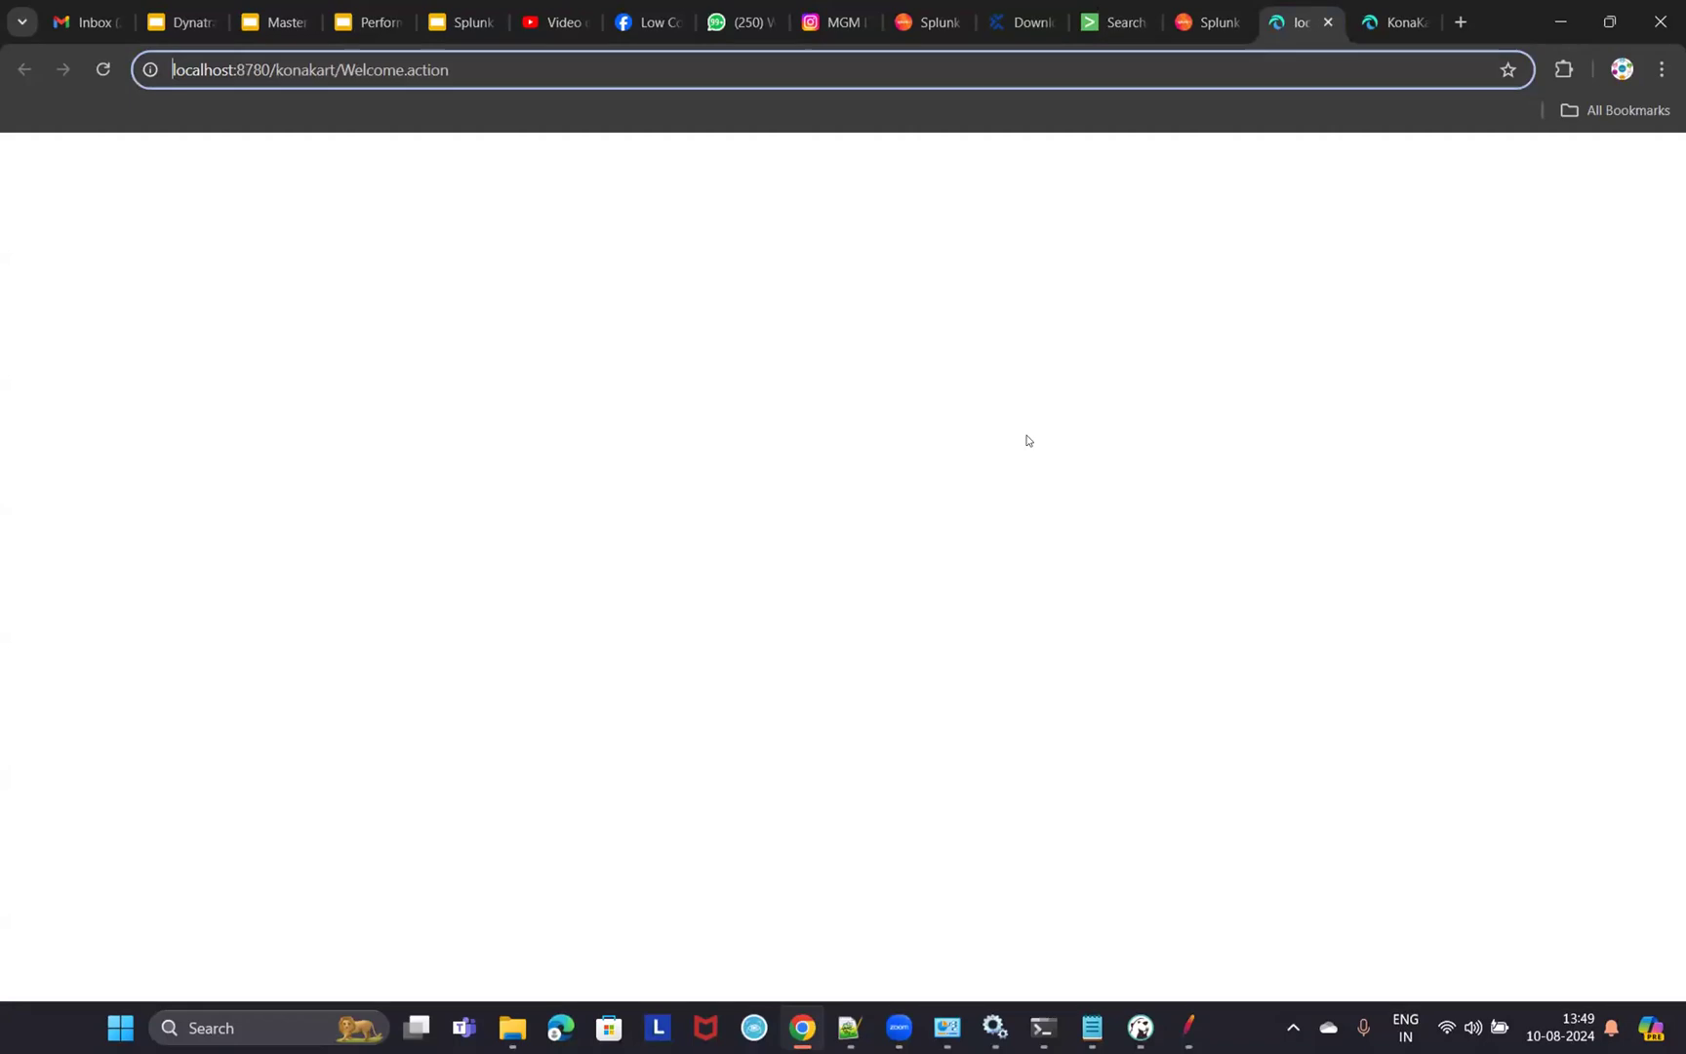
- Compare the KonaKart storefront and admin error pages with the Splunk search results
{"action": "left_click", "coordinate": [1394, 22]}
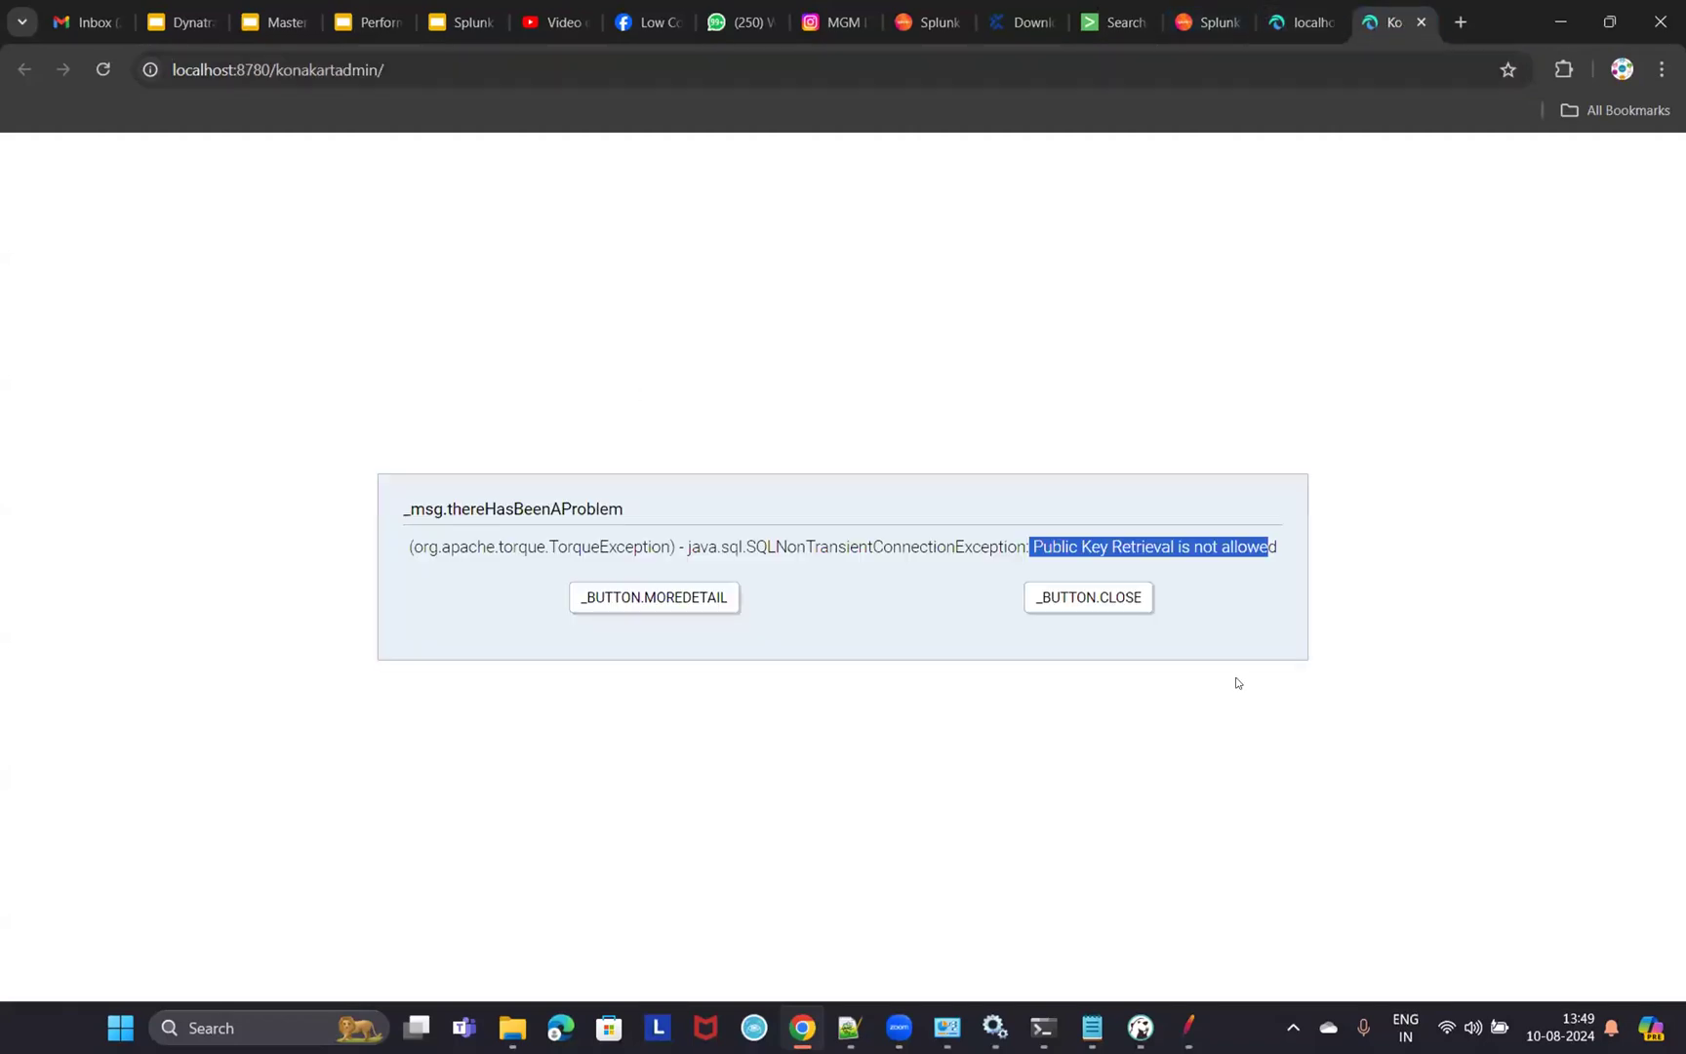
{"action": "left_click", "coordinate": [1301, 22]}
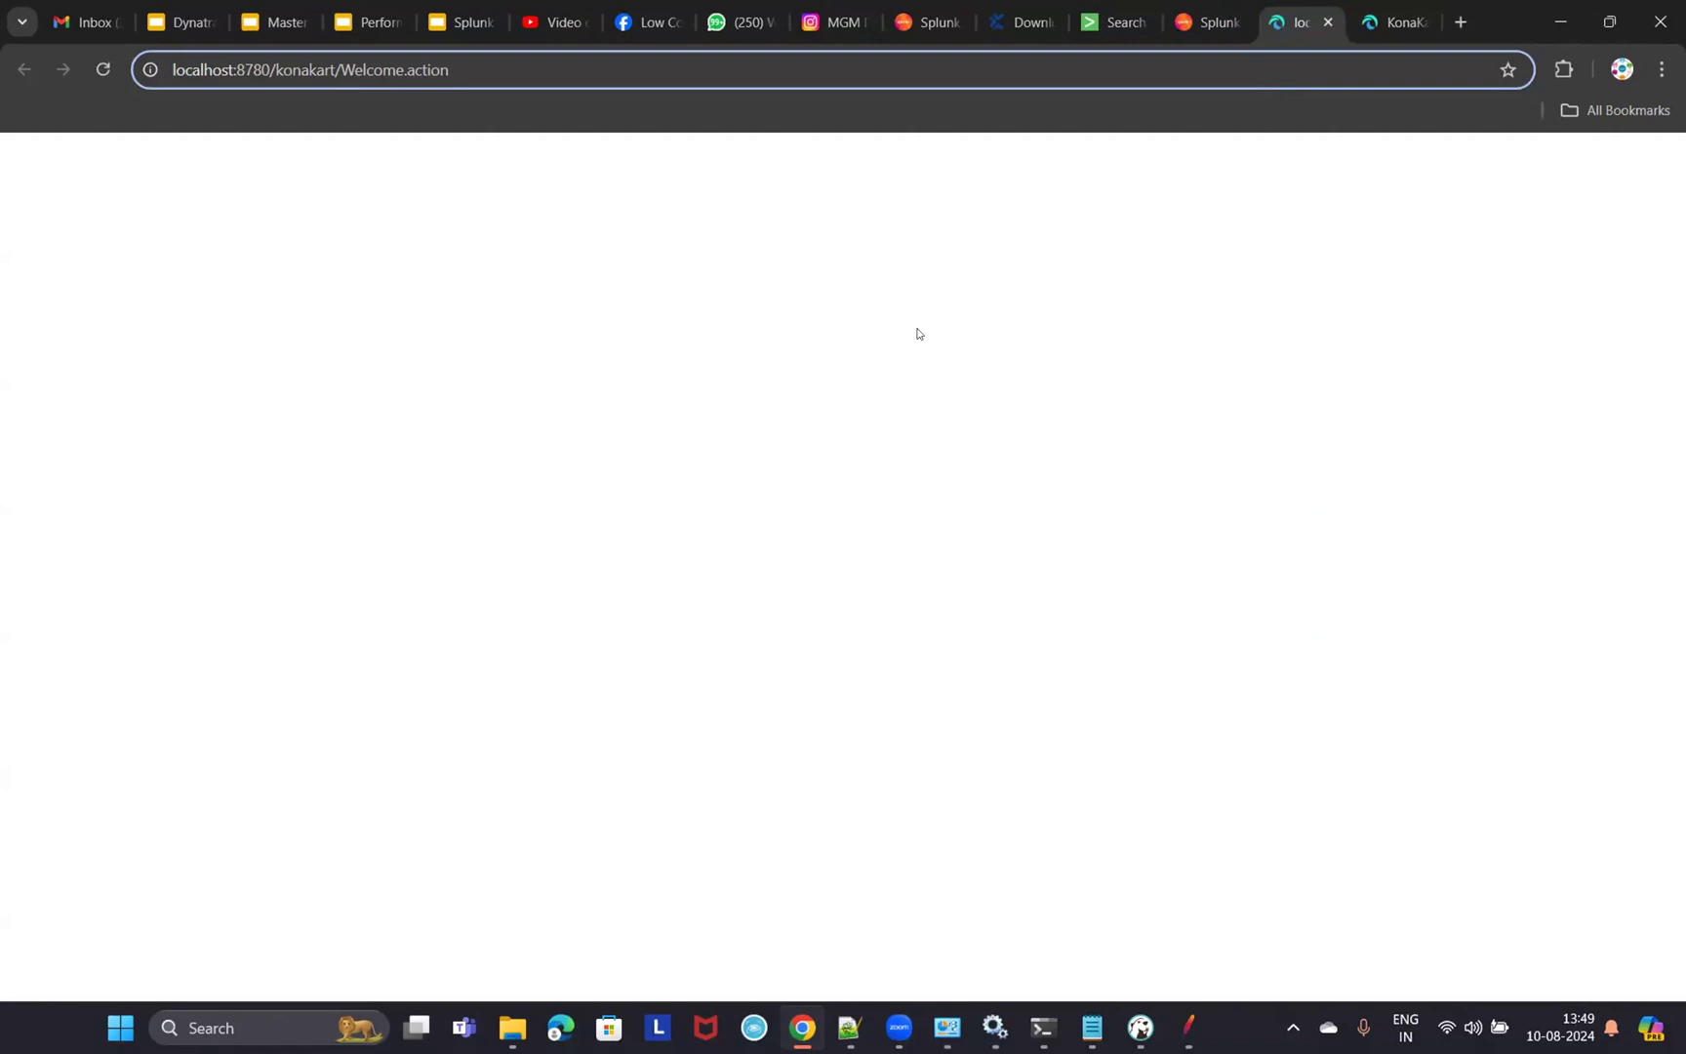
{"action": "left_click", "coordinate": [1112, 22]}
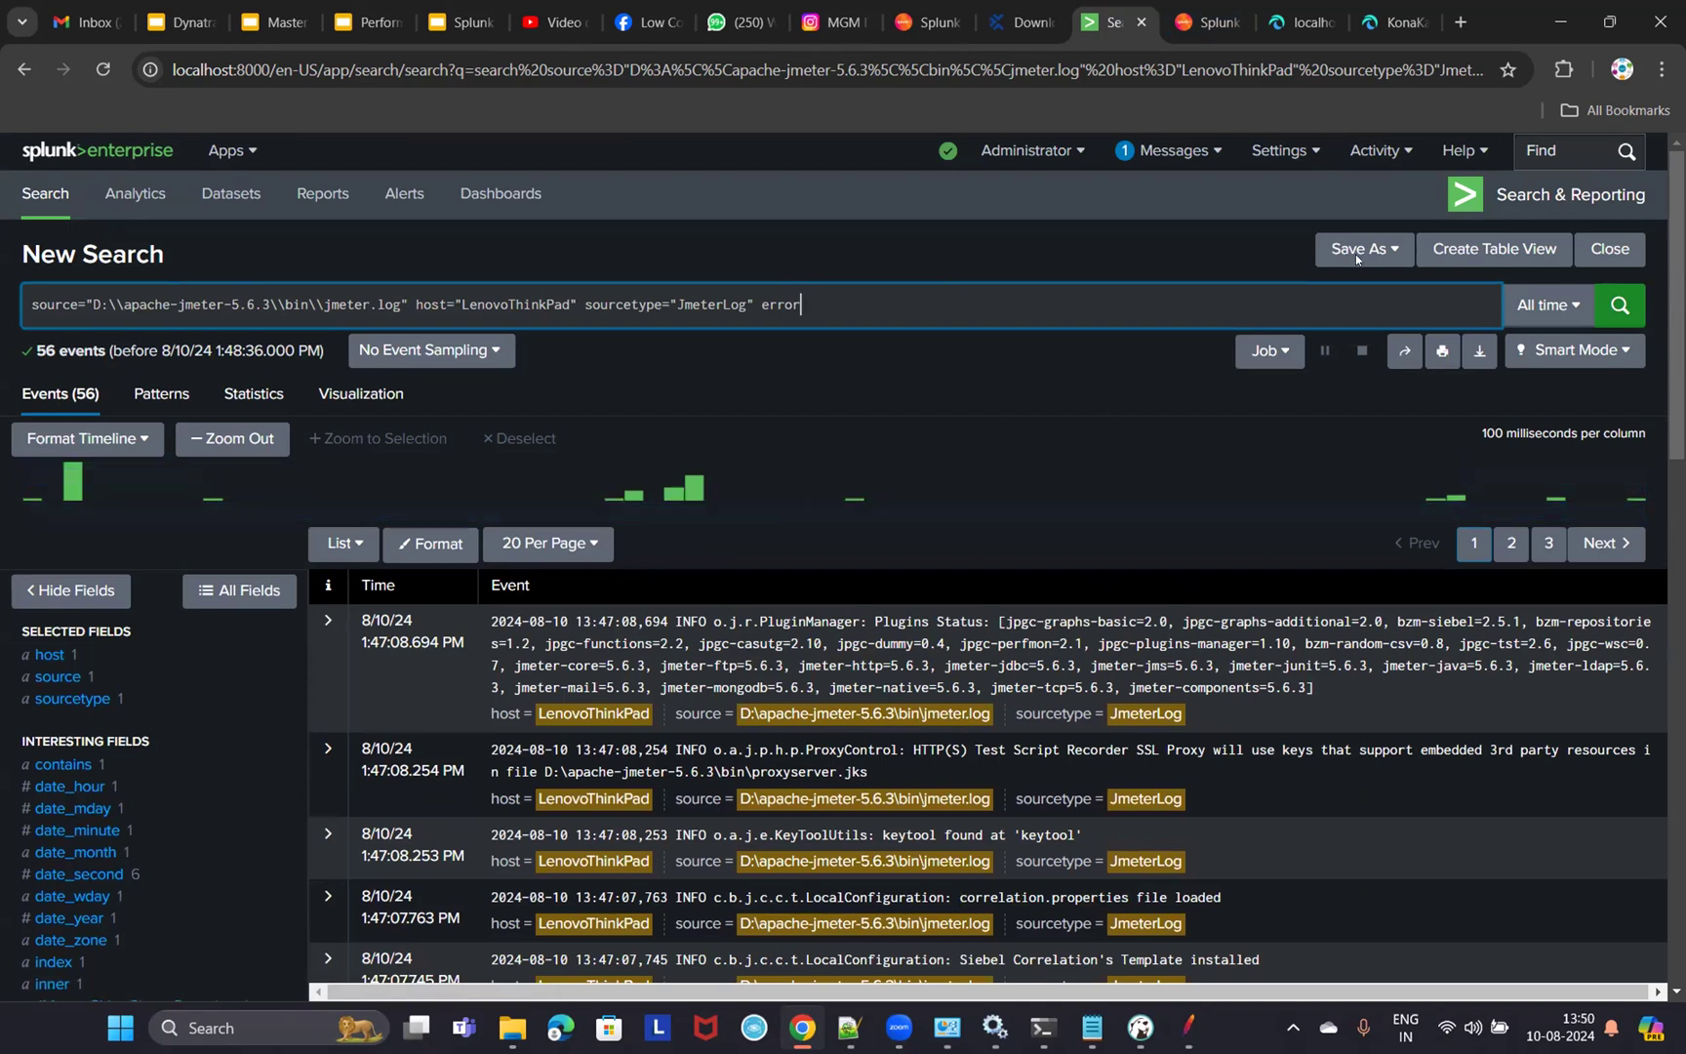
{"action": "left_click", "coordinate": [1309, 28]}
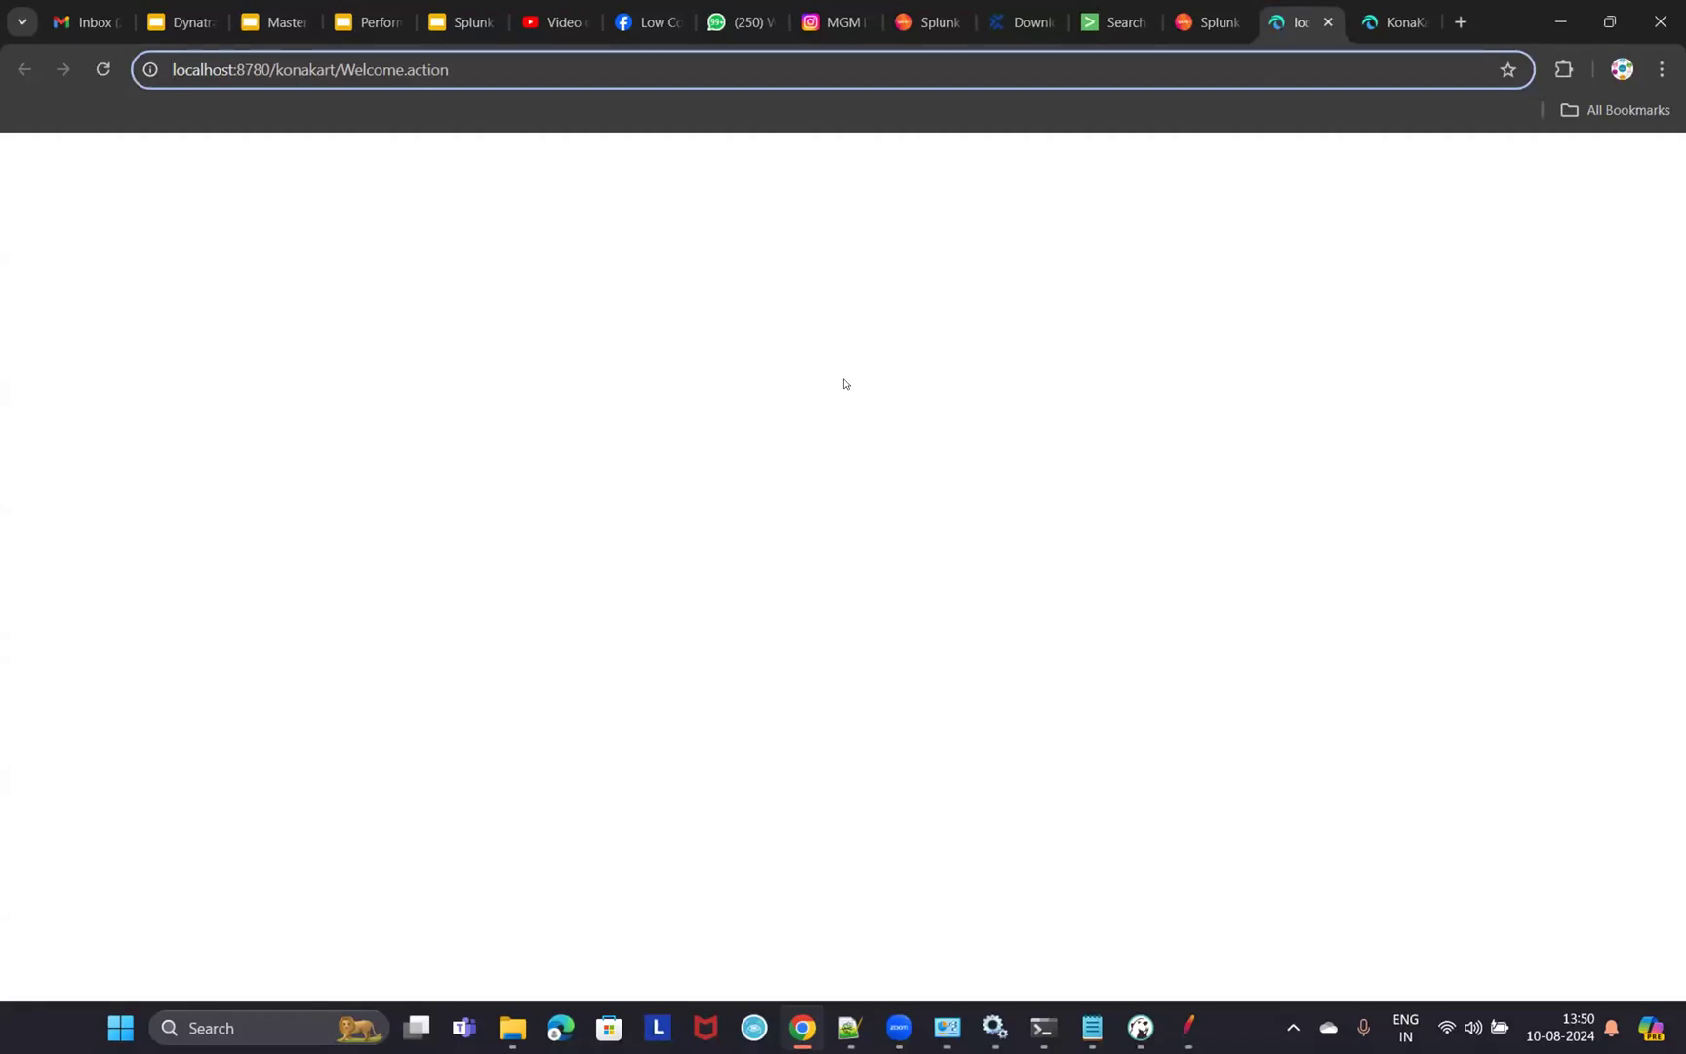
{"action": "left_click", "coordinate": [1394, 21]}
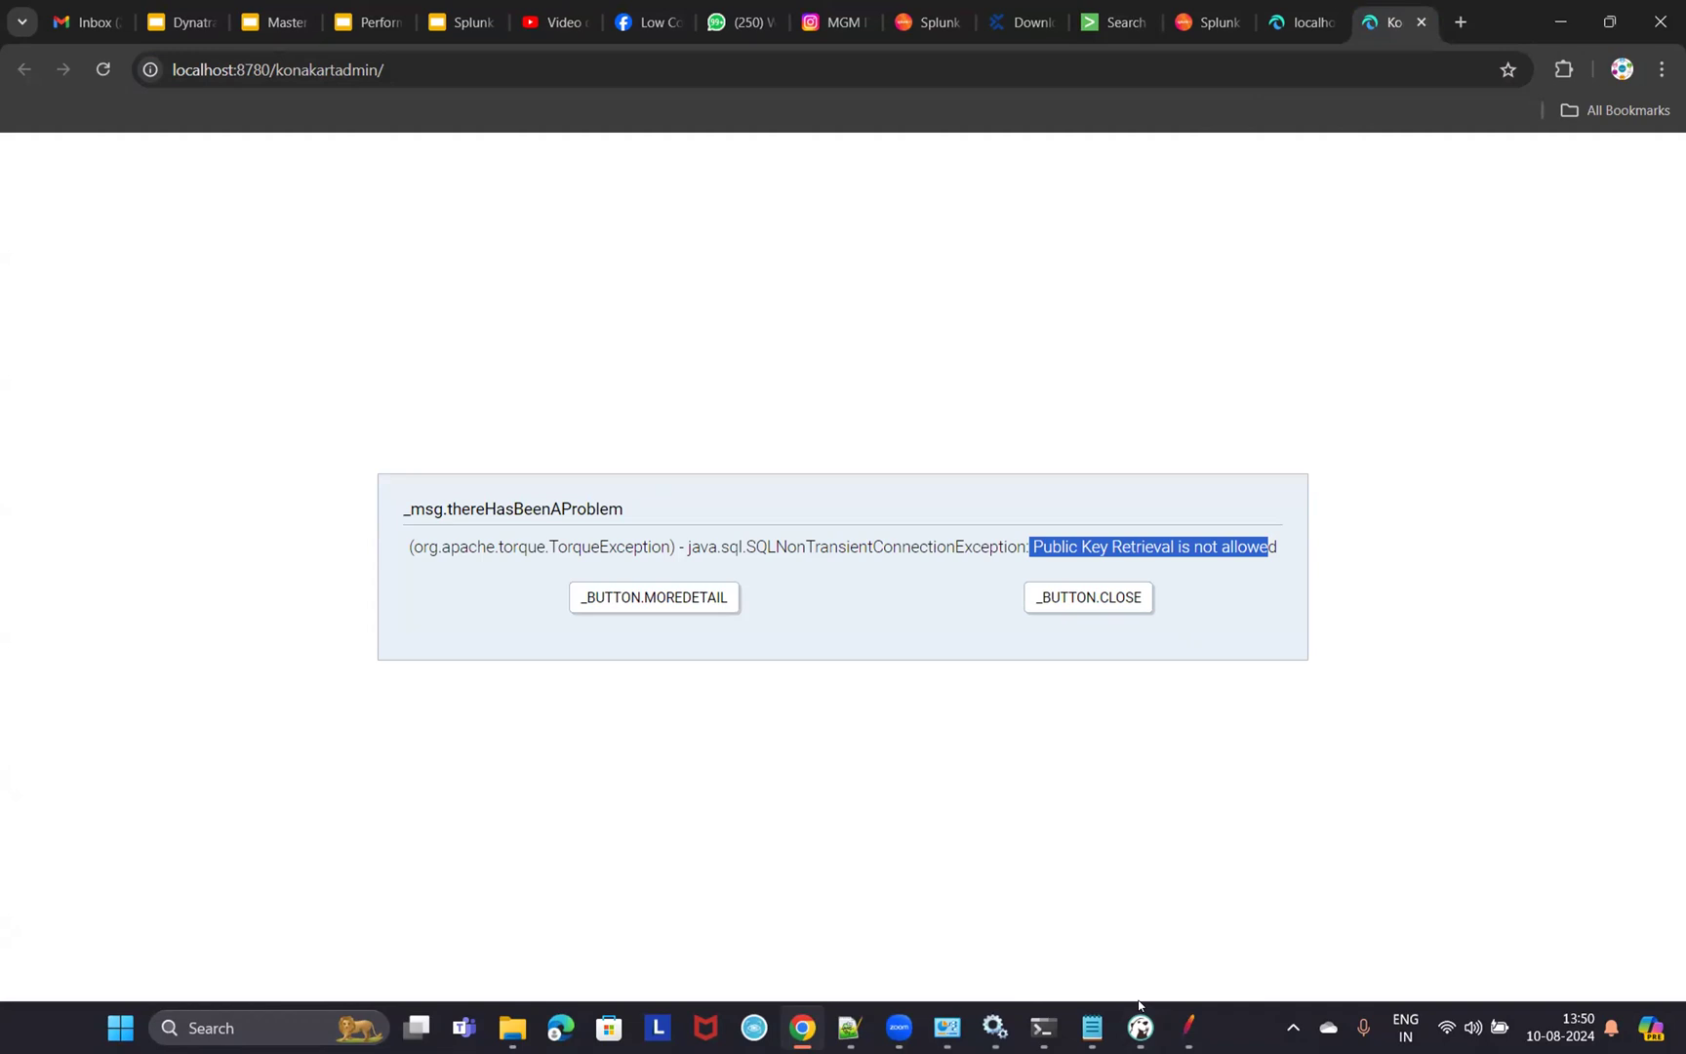
{"action": "key", "text": "alt+Tab"}
{"action": "left_click", "coordinate": [1303, 23]}
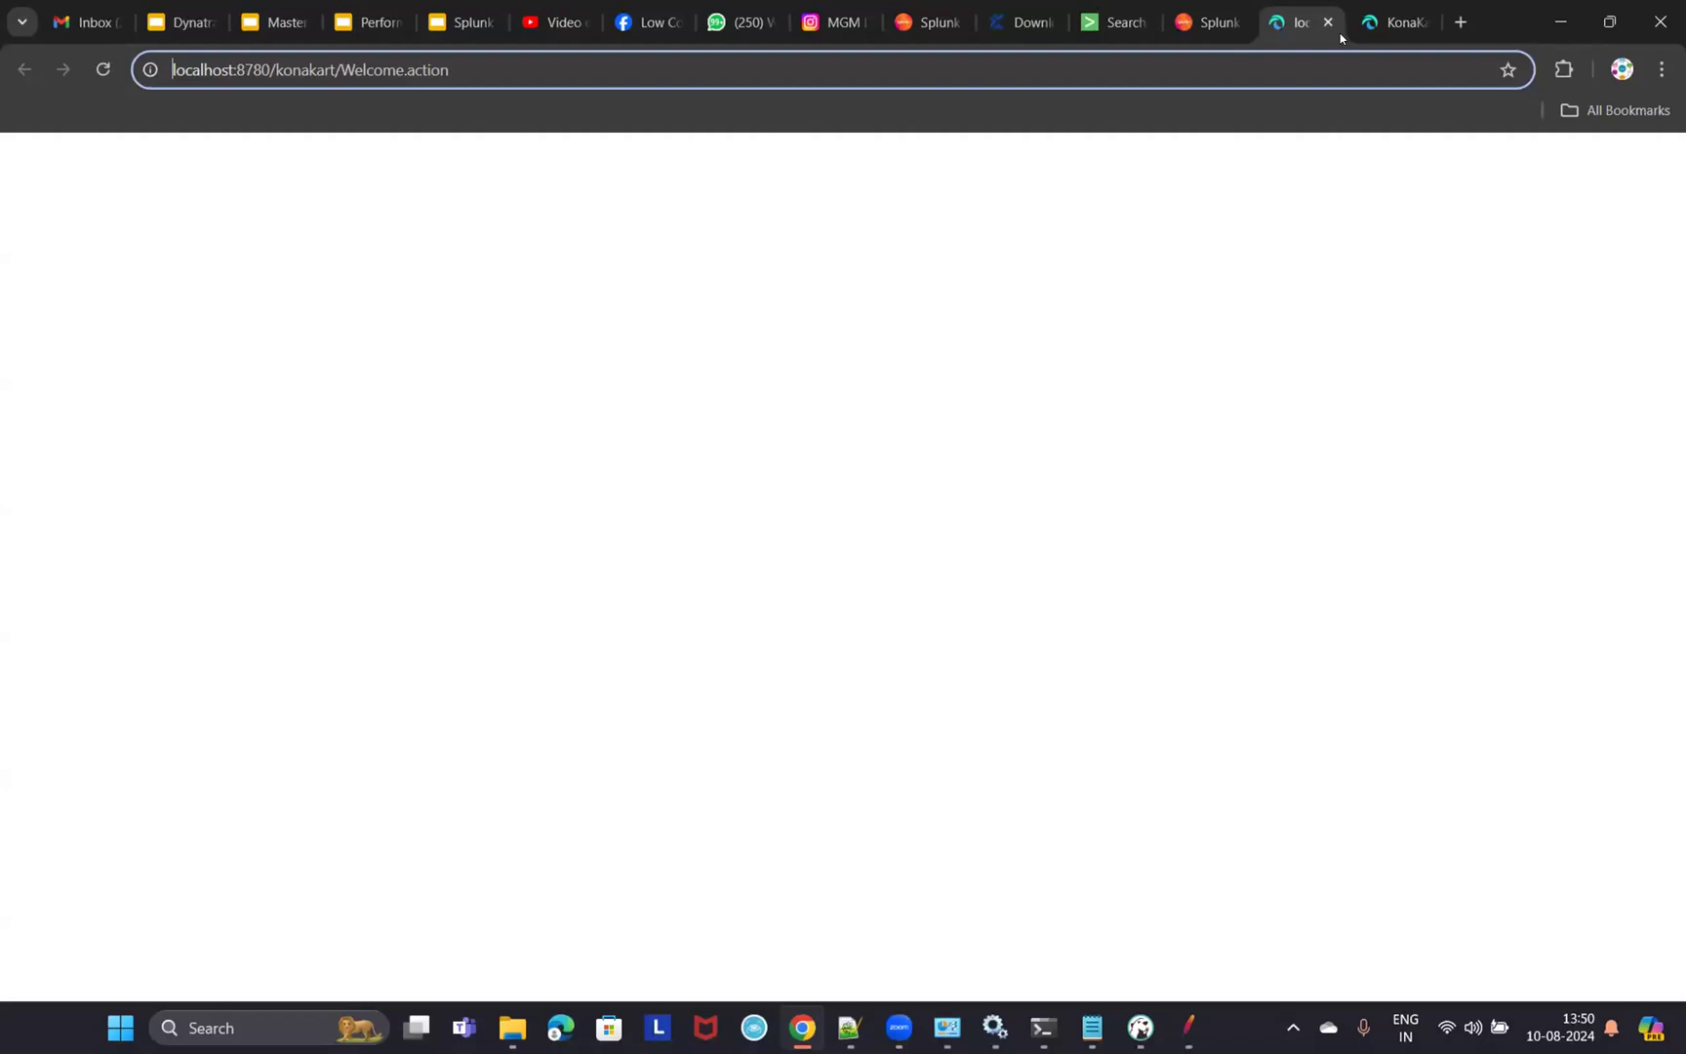
{"action": "left_click", "coordinate": [1395, 21]}
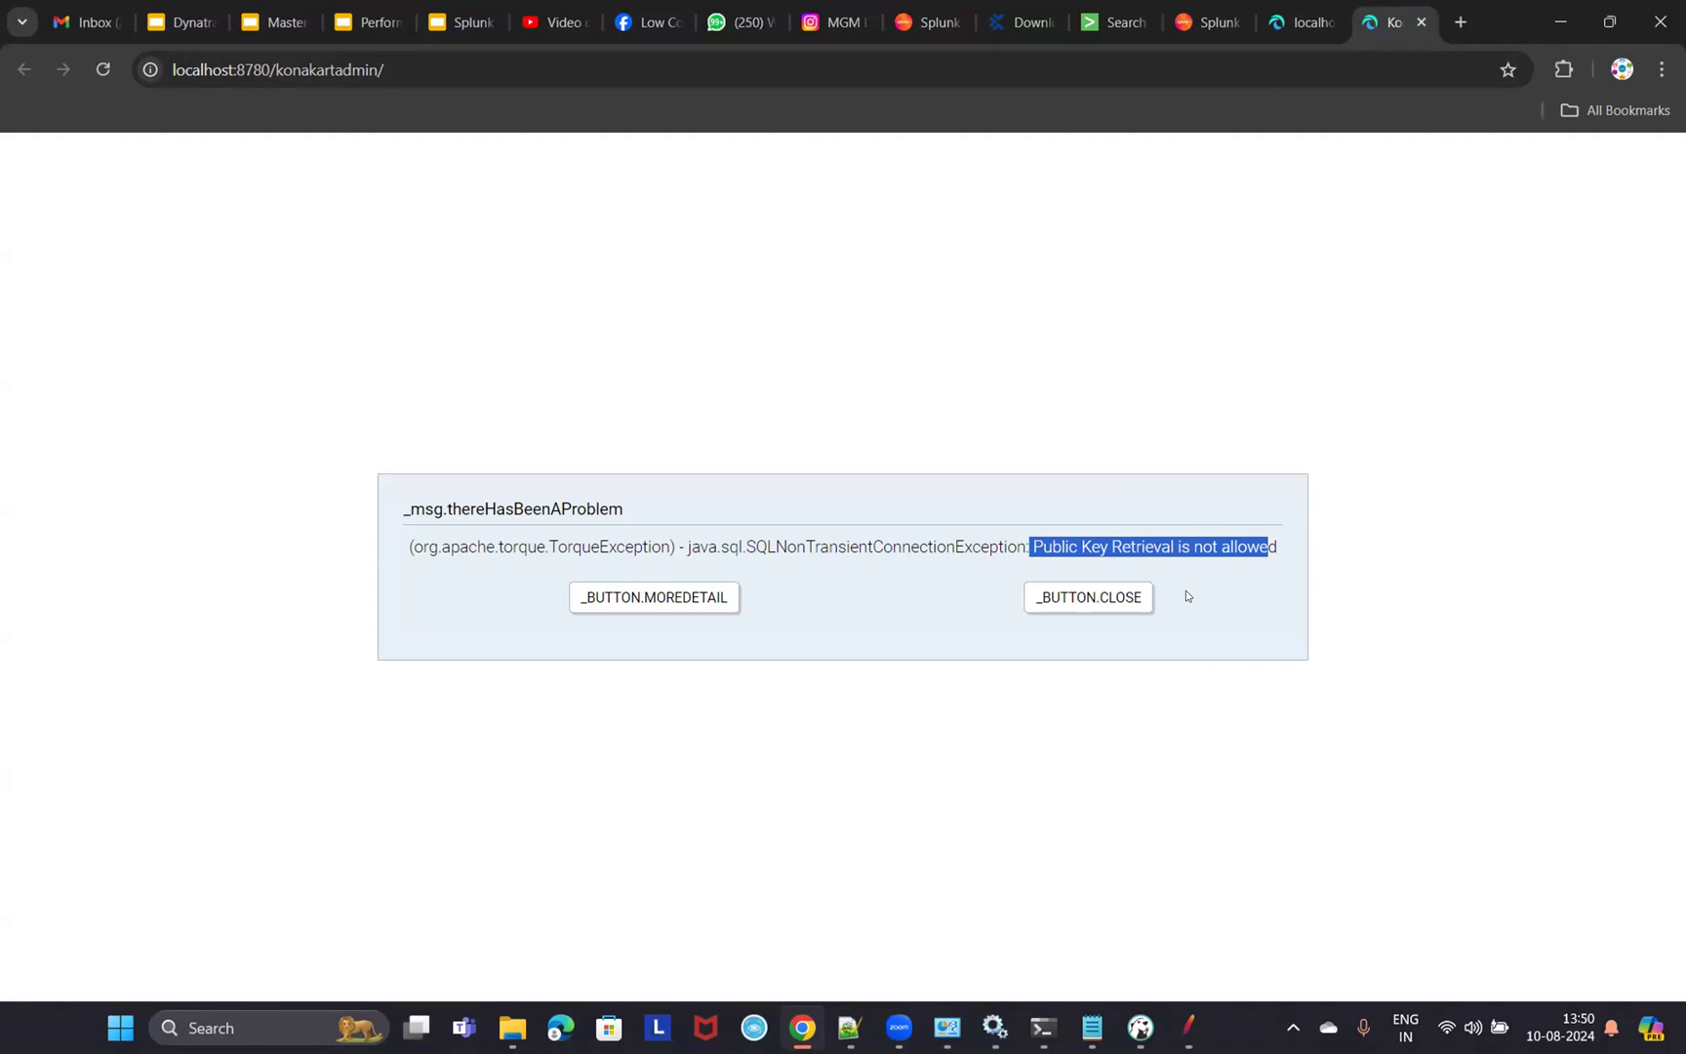
{"action": "left_click", "coordinate": [1113, 22]}
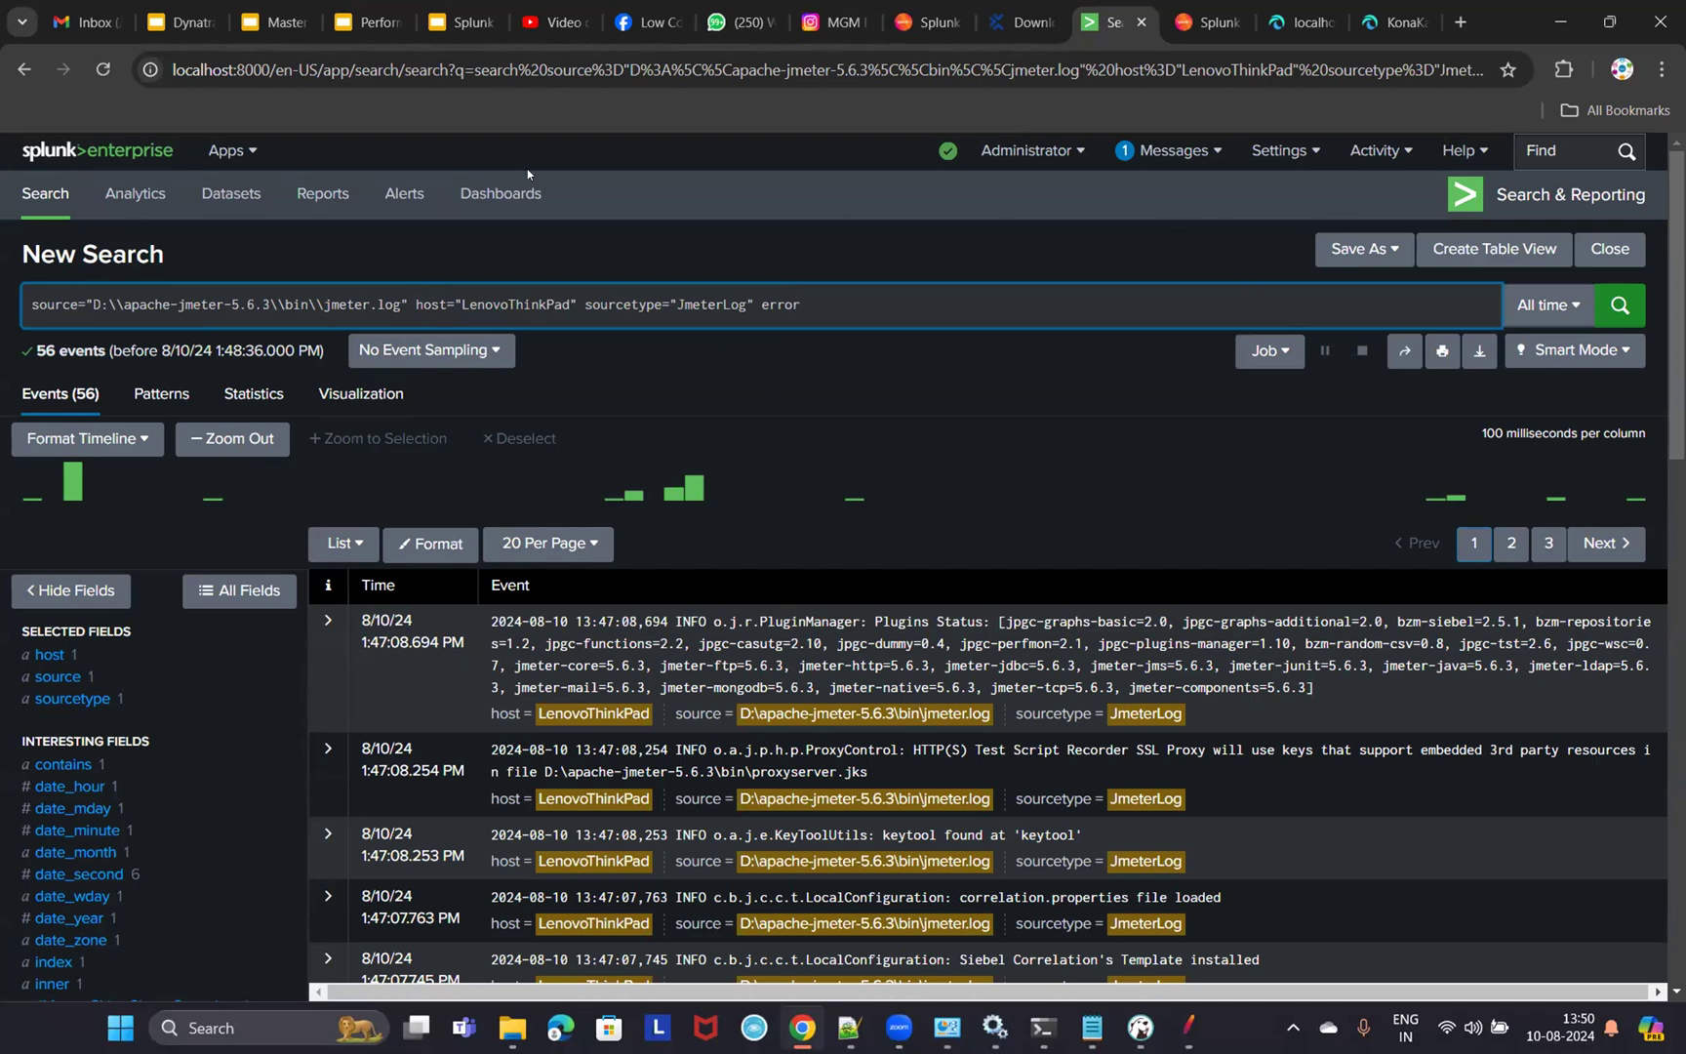
{"action": "left_click", "coordinate": [457, 21]}
- Step through slides 10 to 13, ending on 'Add Knowledge objects'
{"action": "scroll", "coordinate": [114, 715], "scroll_direction": "down", "scroll_amount": 1}
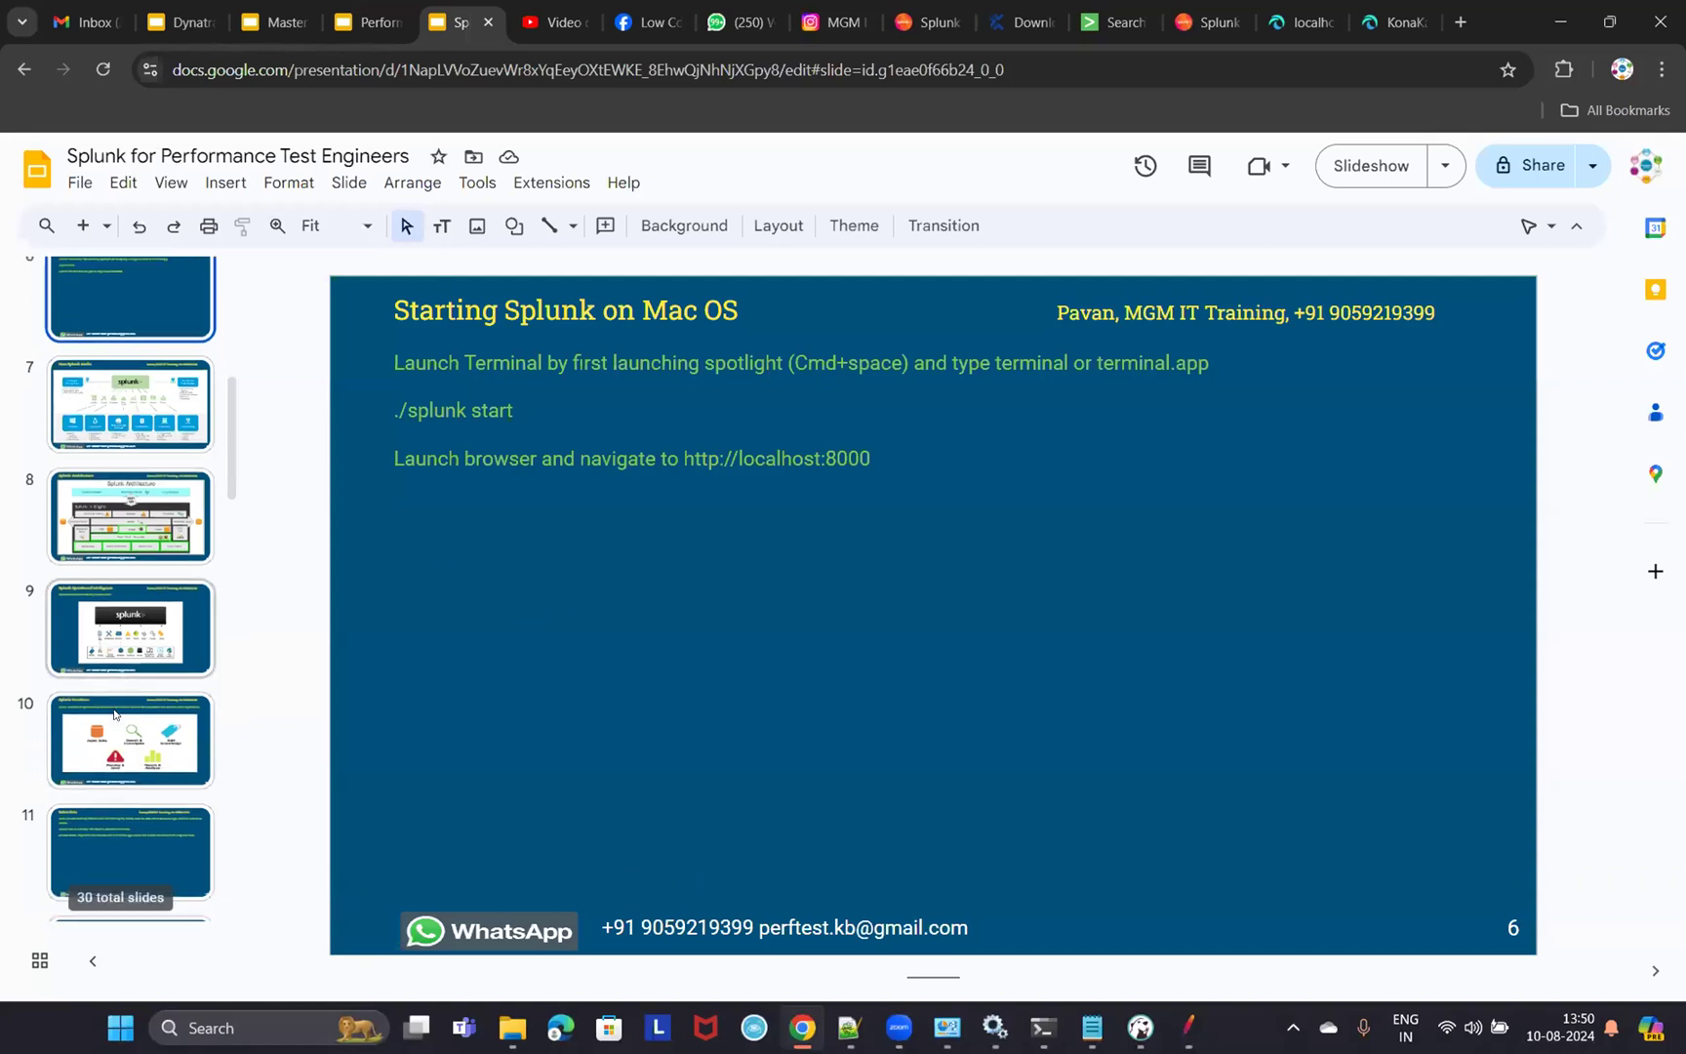
{"action": "scroll", "coordinate": [114, 715], "scroll_direction": "down", "scroll_amount": 3}
{"action": "left_click", "coordinate": [154, 554]}
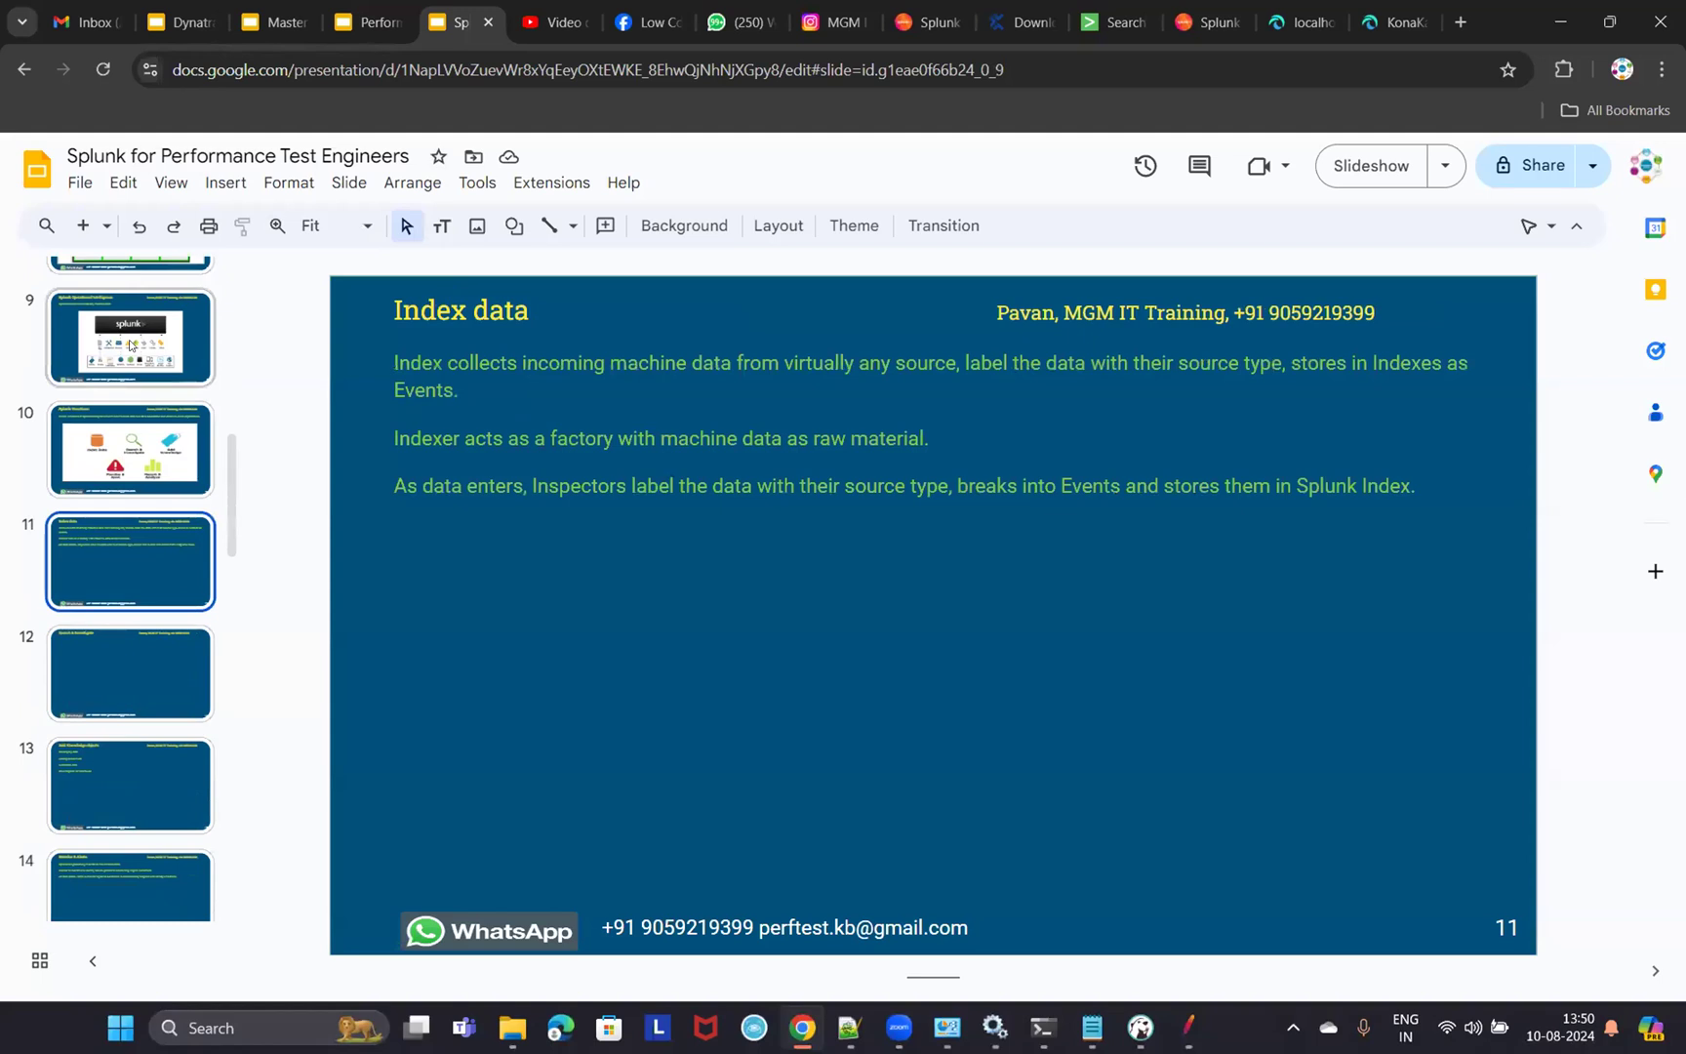
{"action": "left_click", "coordinate": [130, 449]}
{"action": "left_click", "coordinate": [195, 585]}
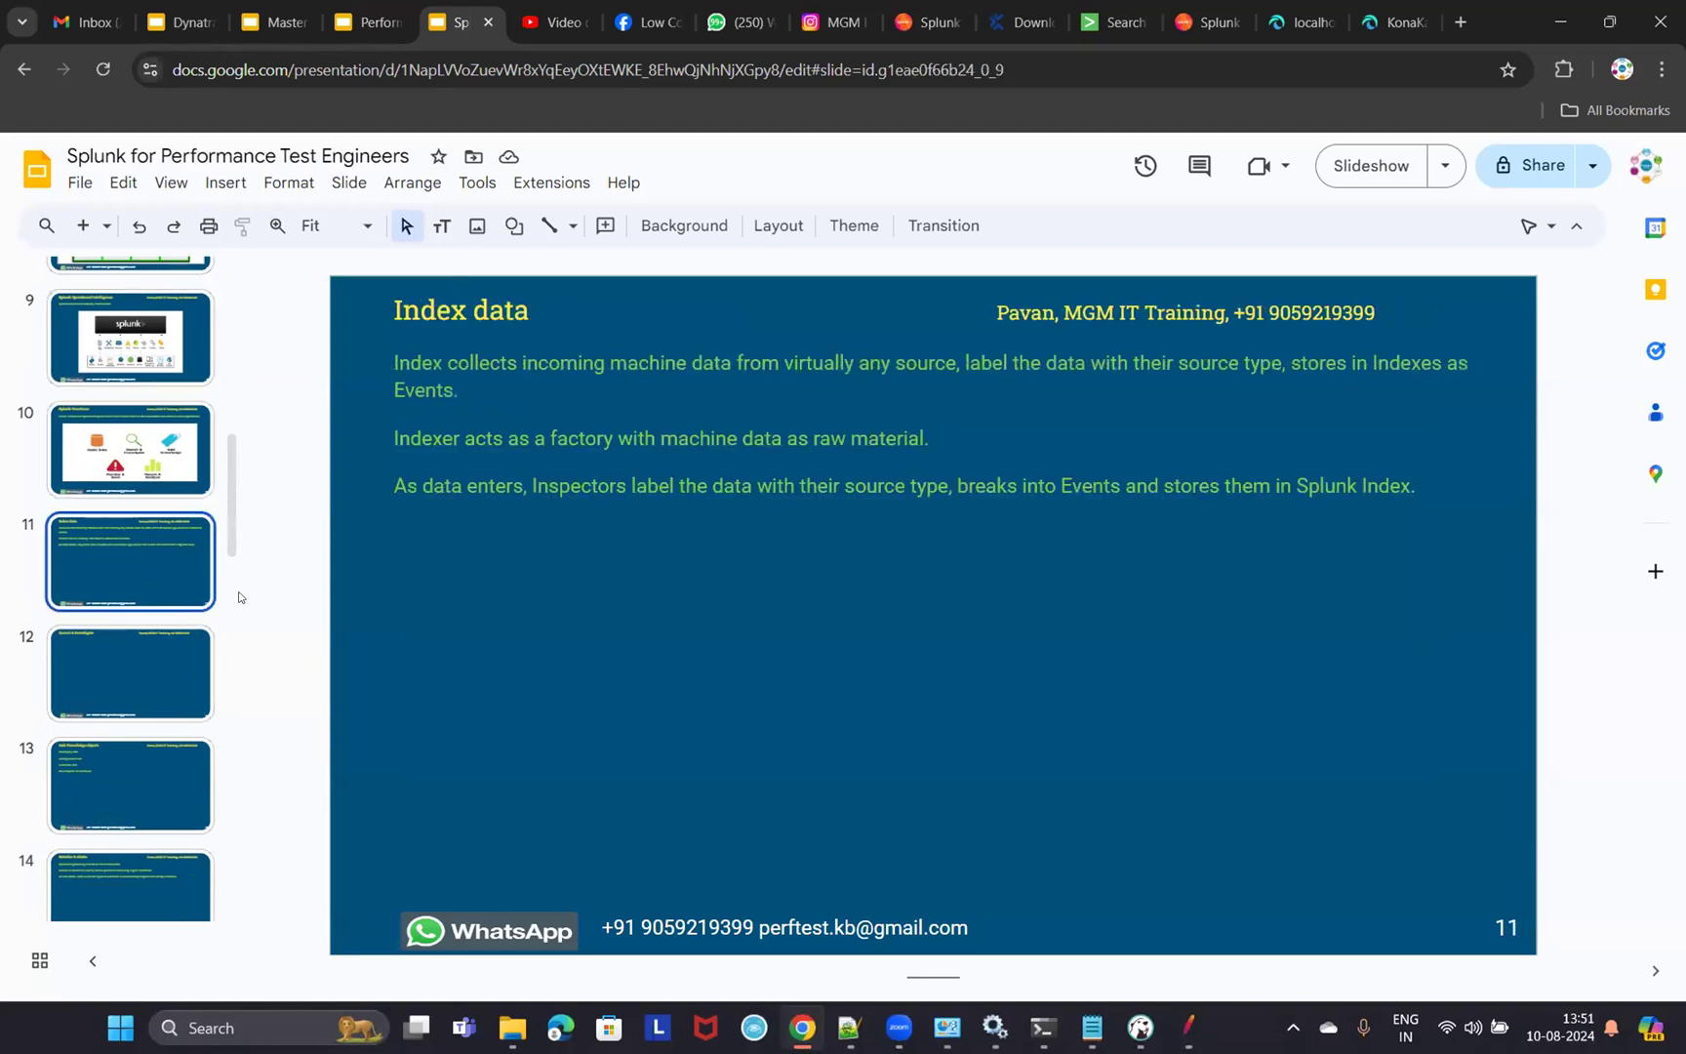
{"action": "left_click", "coordinate": [102, 681]}
{"action": "left_click", "coordinate": [106, 751]}
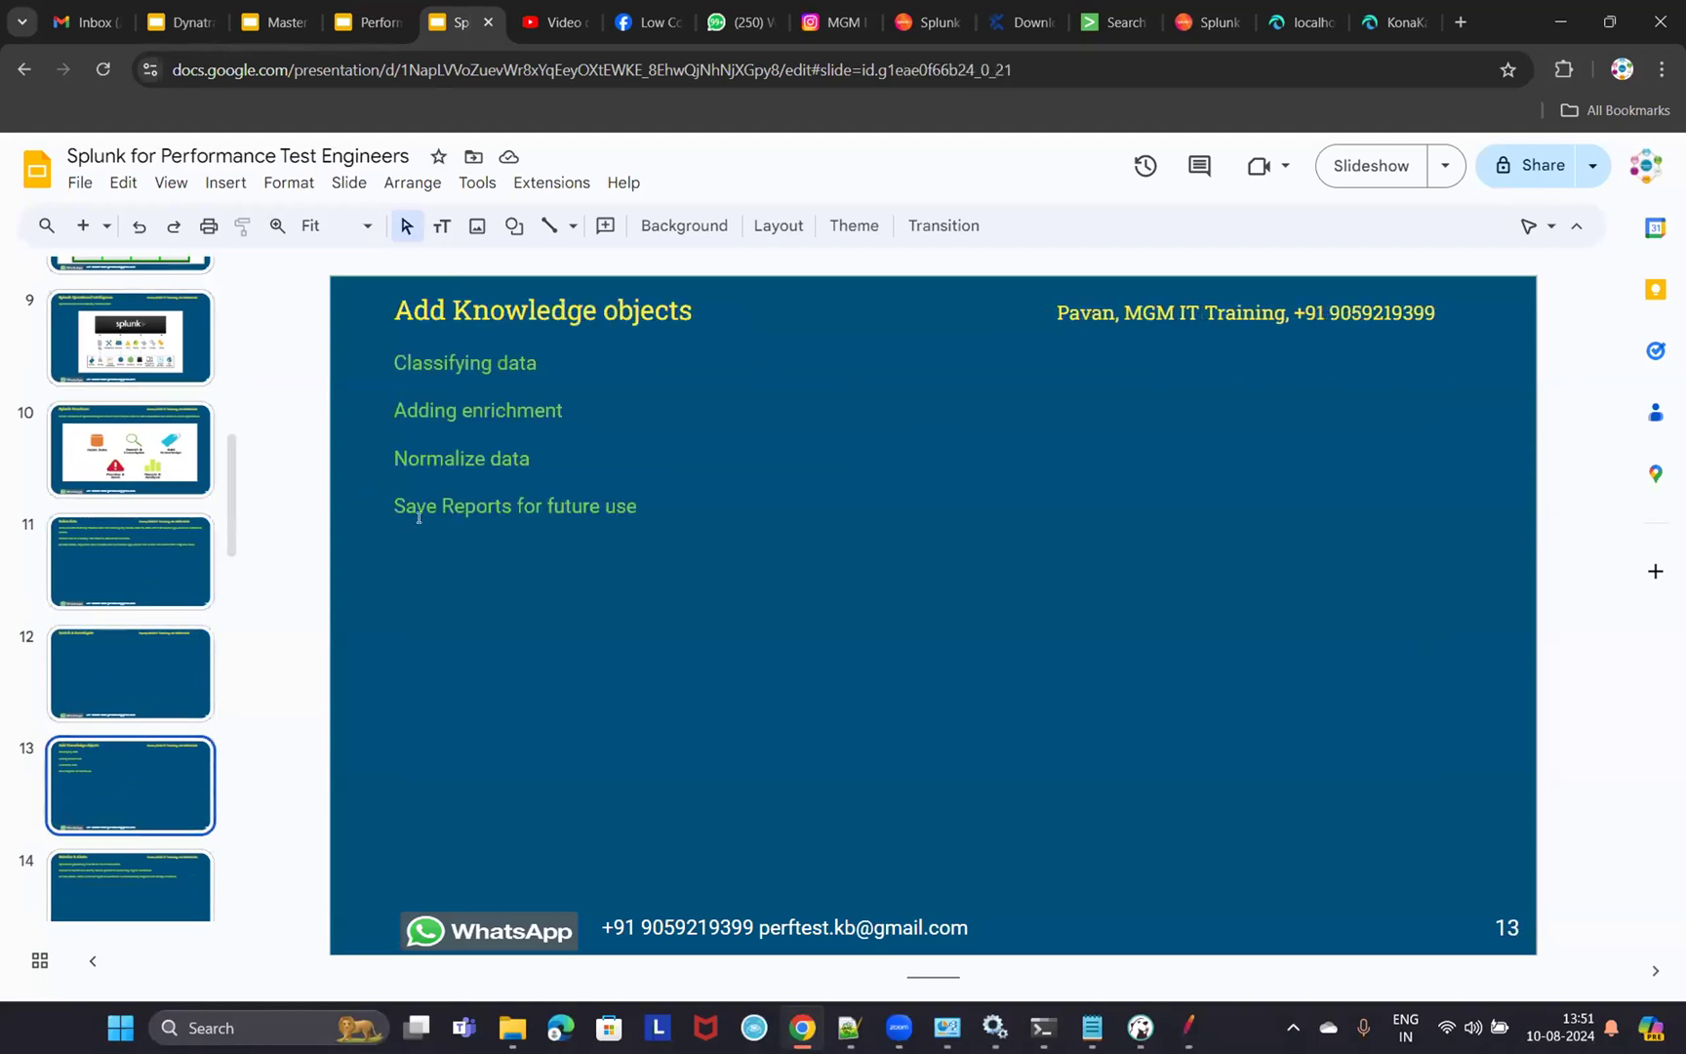
- Move on through slides 19 and 20 to slide 21, 'Types of Data Input'
{"action": "scroll", "coordinate": [158, 821], "scroll_direction": "down", "scroll_amount": 3}
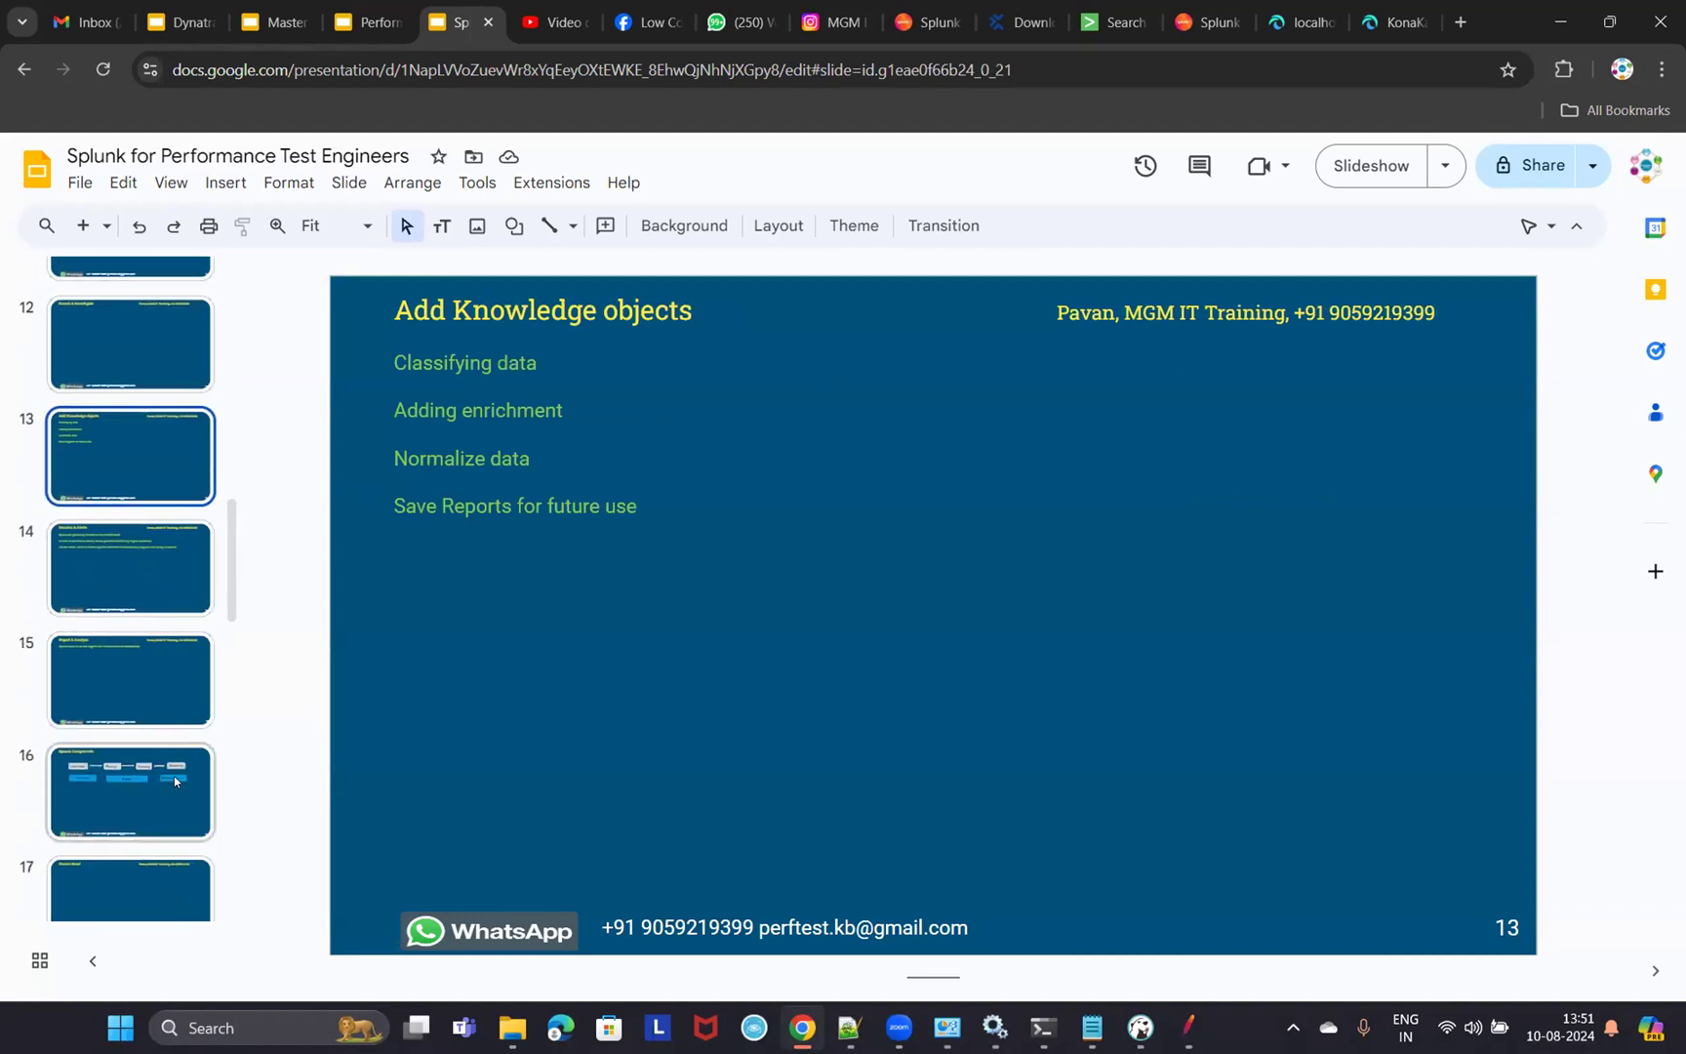
{"action": "scroll", "coordinate": [174, 776], "scroll_direction": "down", "scroll_amount": 5}
{"action": "left_click", "coordinate": [128, 689]}
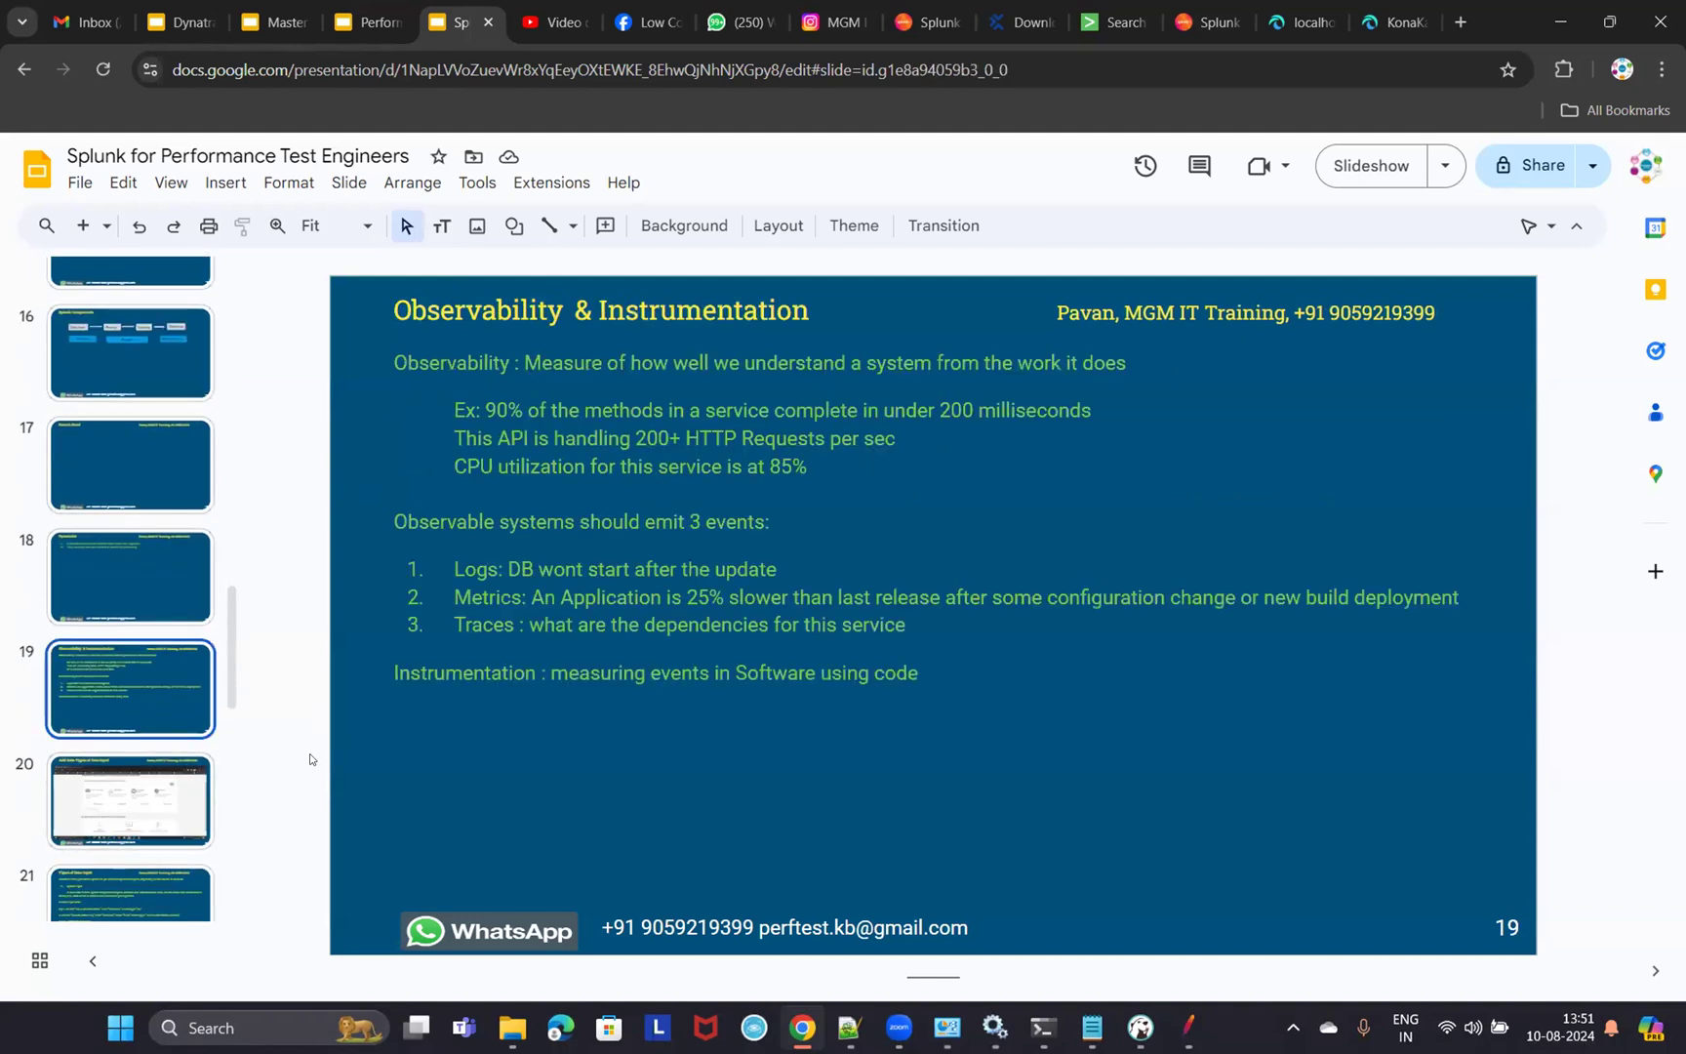
{"action": "left_click", "coordinate": [146, 819]}
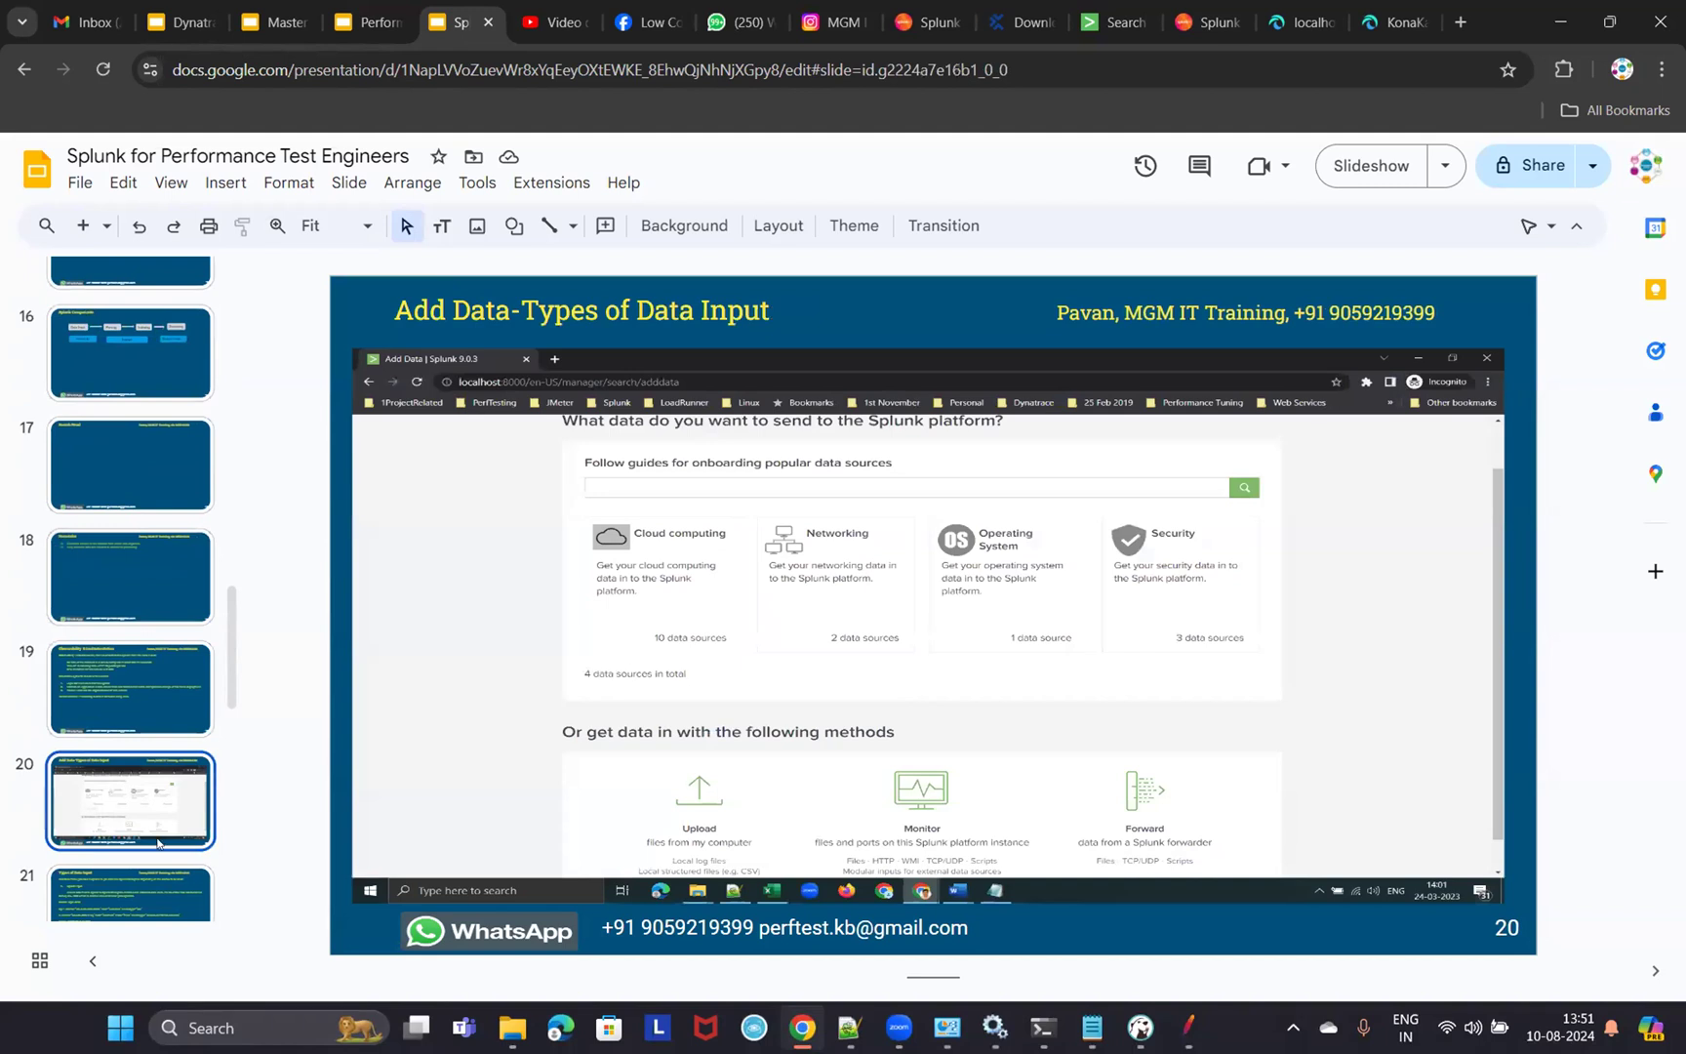
{"action": "left_click", "coordinate": [119, 898]}
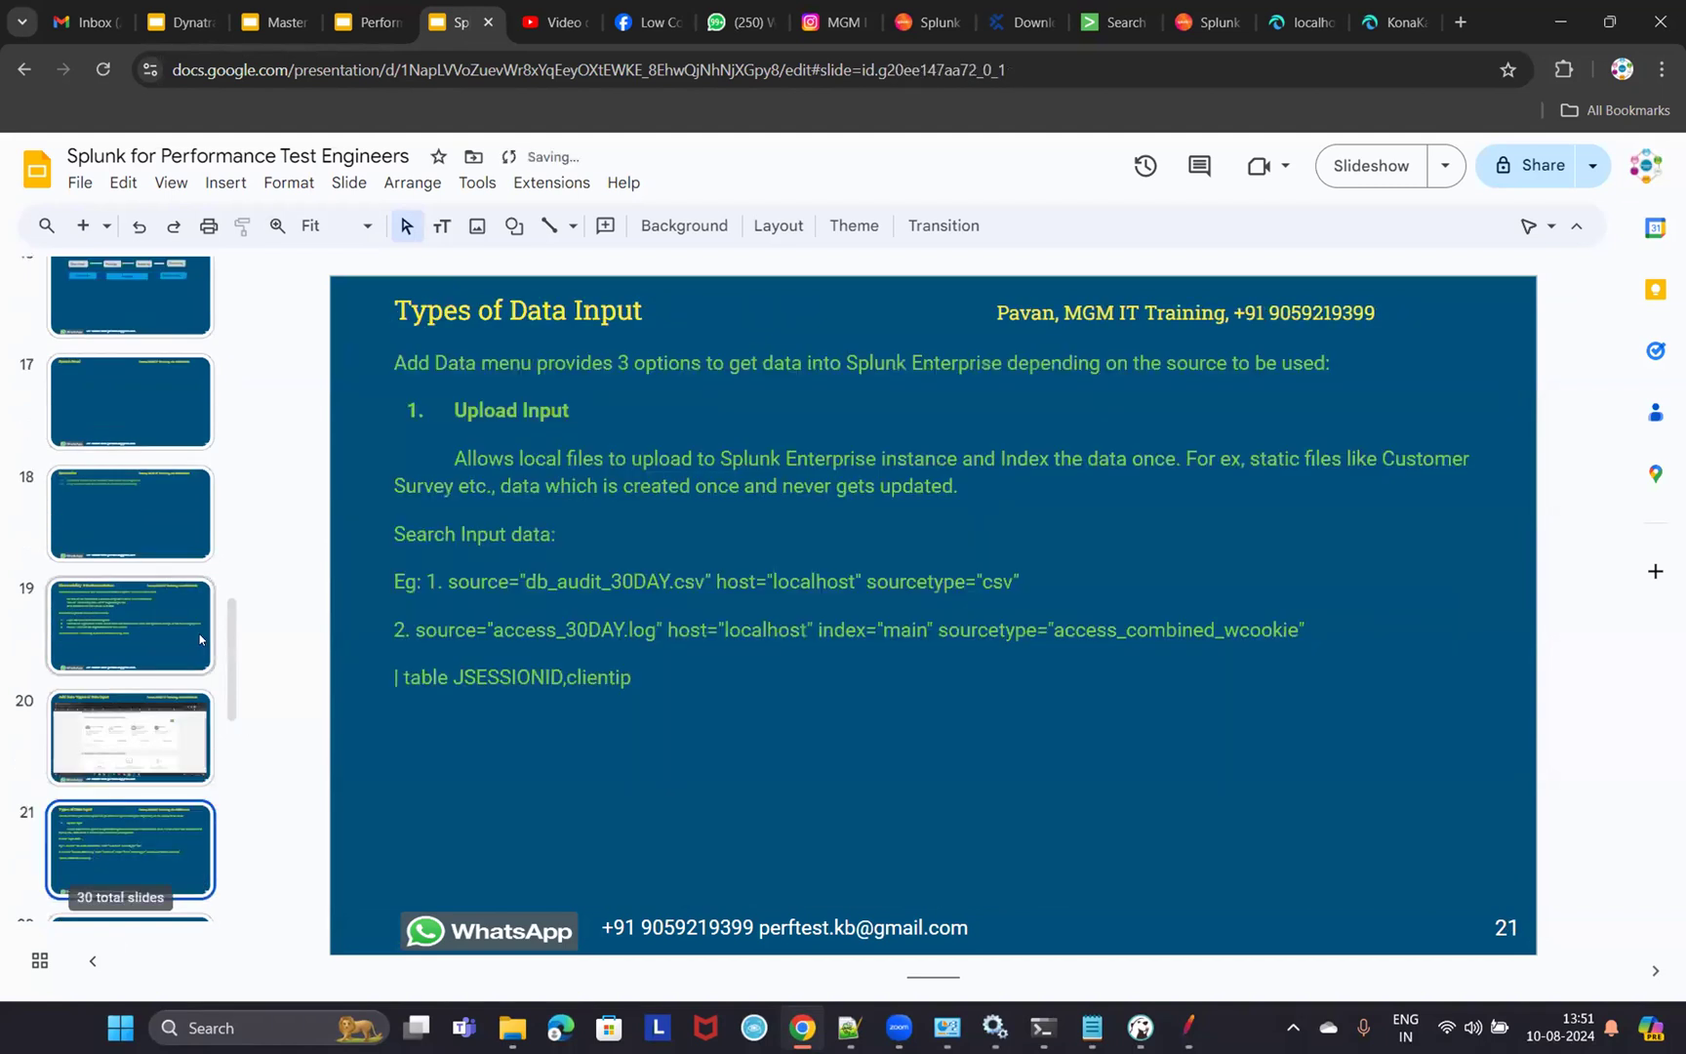
{"action": "scroll", "coordinate": [199, 633], "scroll_direction": "down", "scroll_amount": 5}
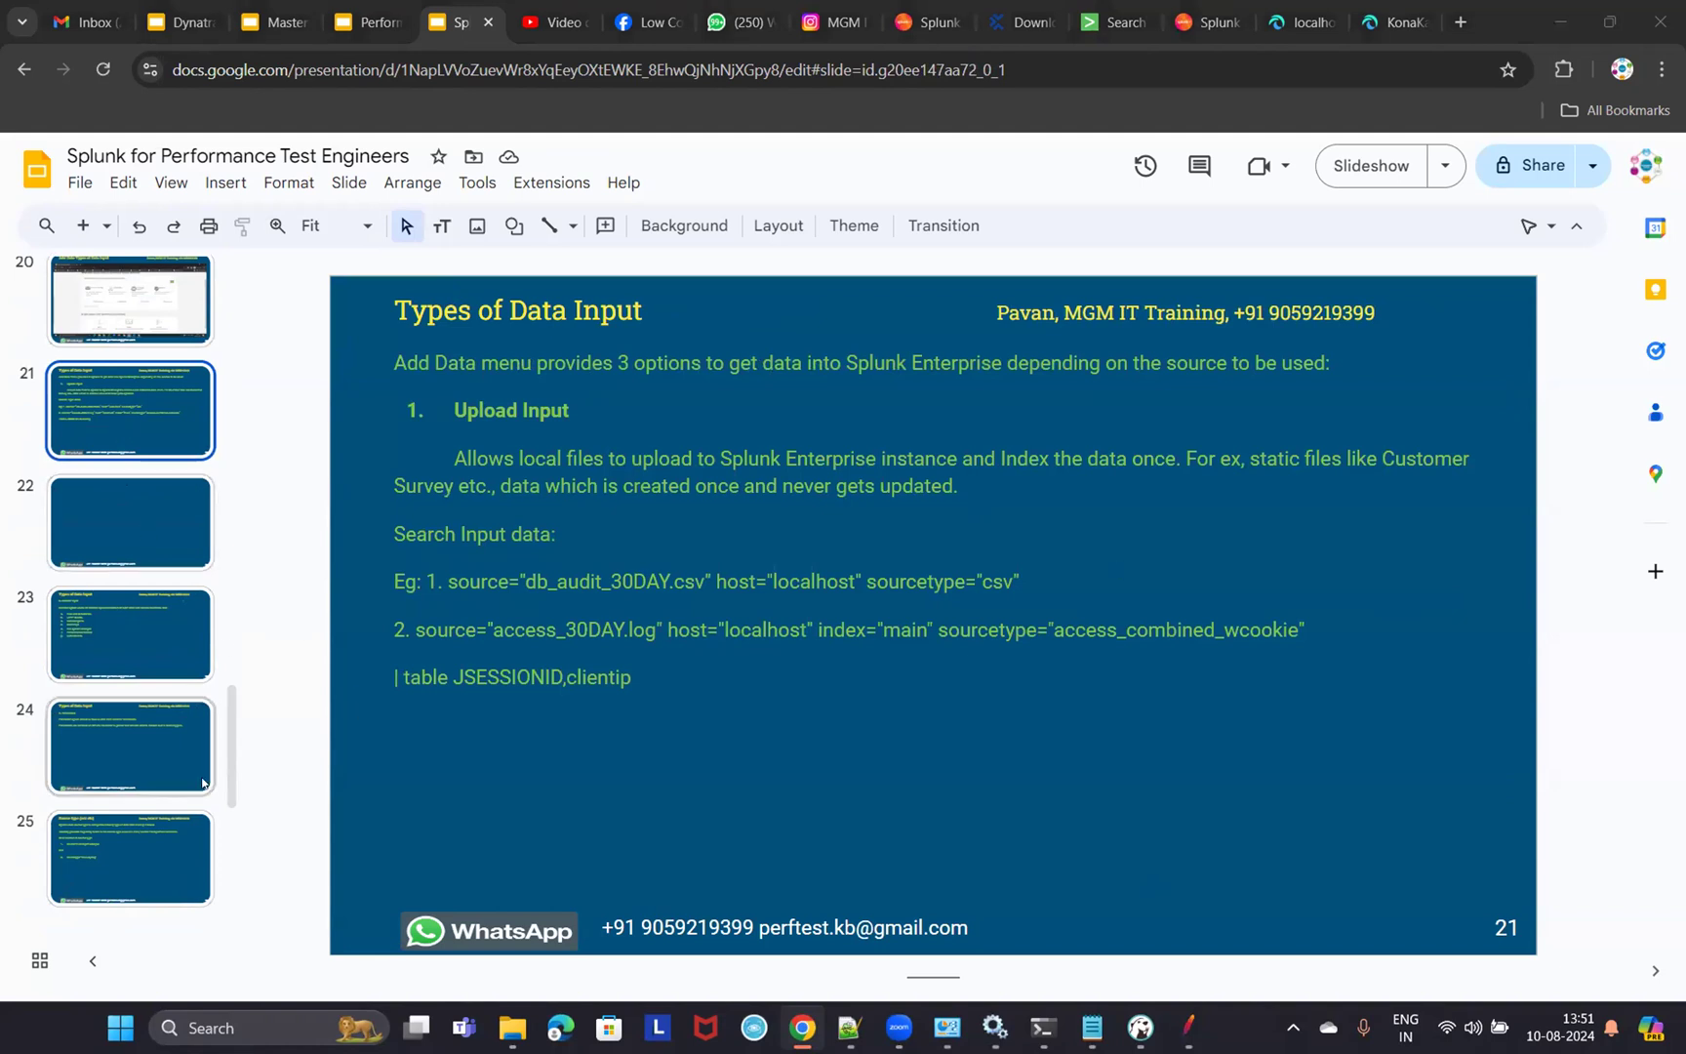
{"action": "scroll", "coordinate": [192, 752], "scroll_direction": "down", "scroll_amount": 5}
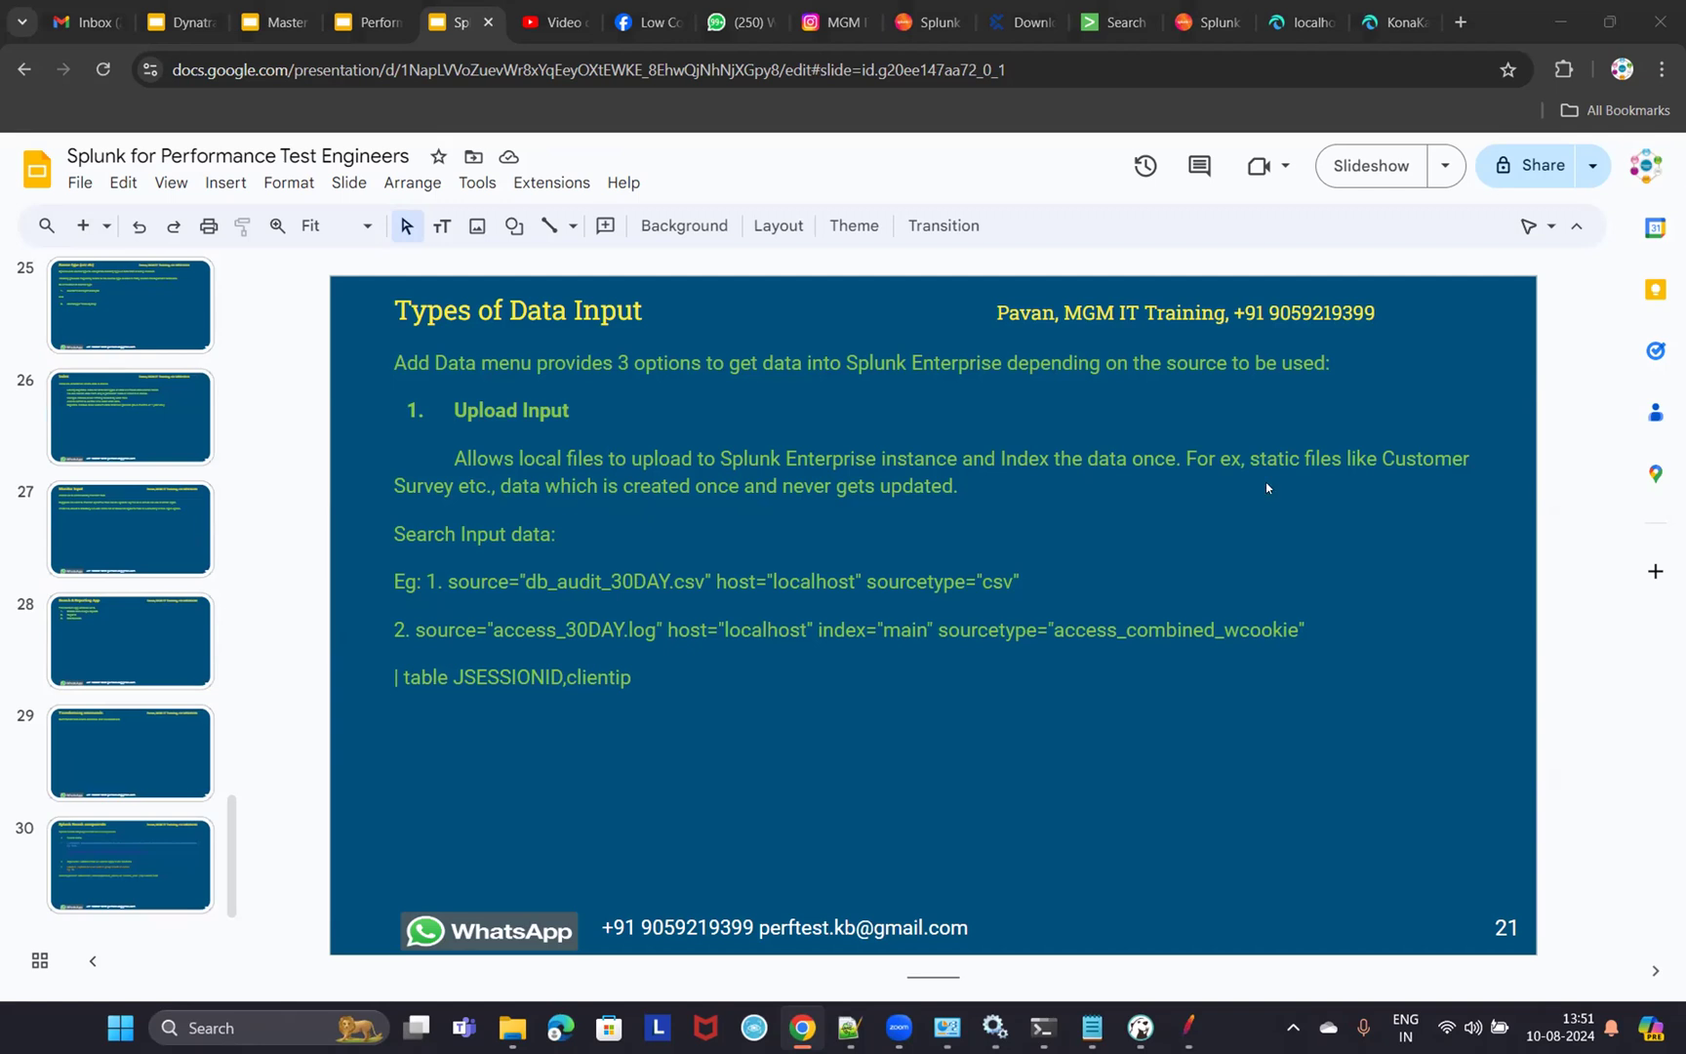
- Visit the YouTube Studio channel dashboard and Instagram profile, ending on WhatsApp chats
{"action": "left_click", "coordinate": [552, 21]}
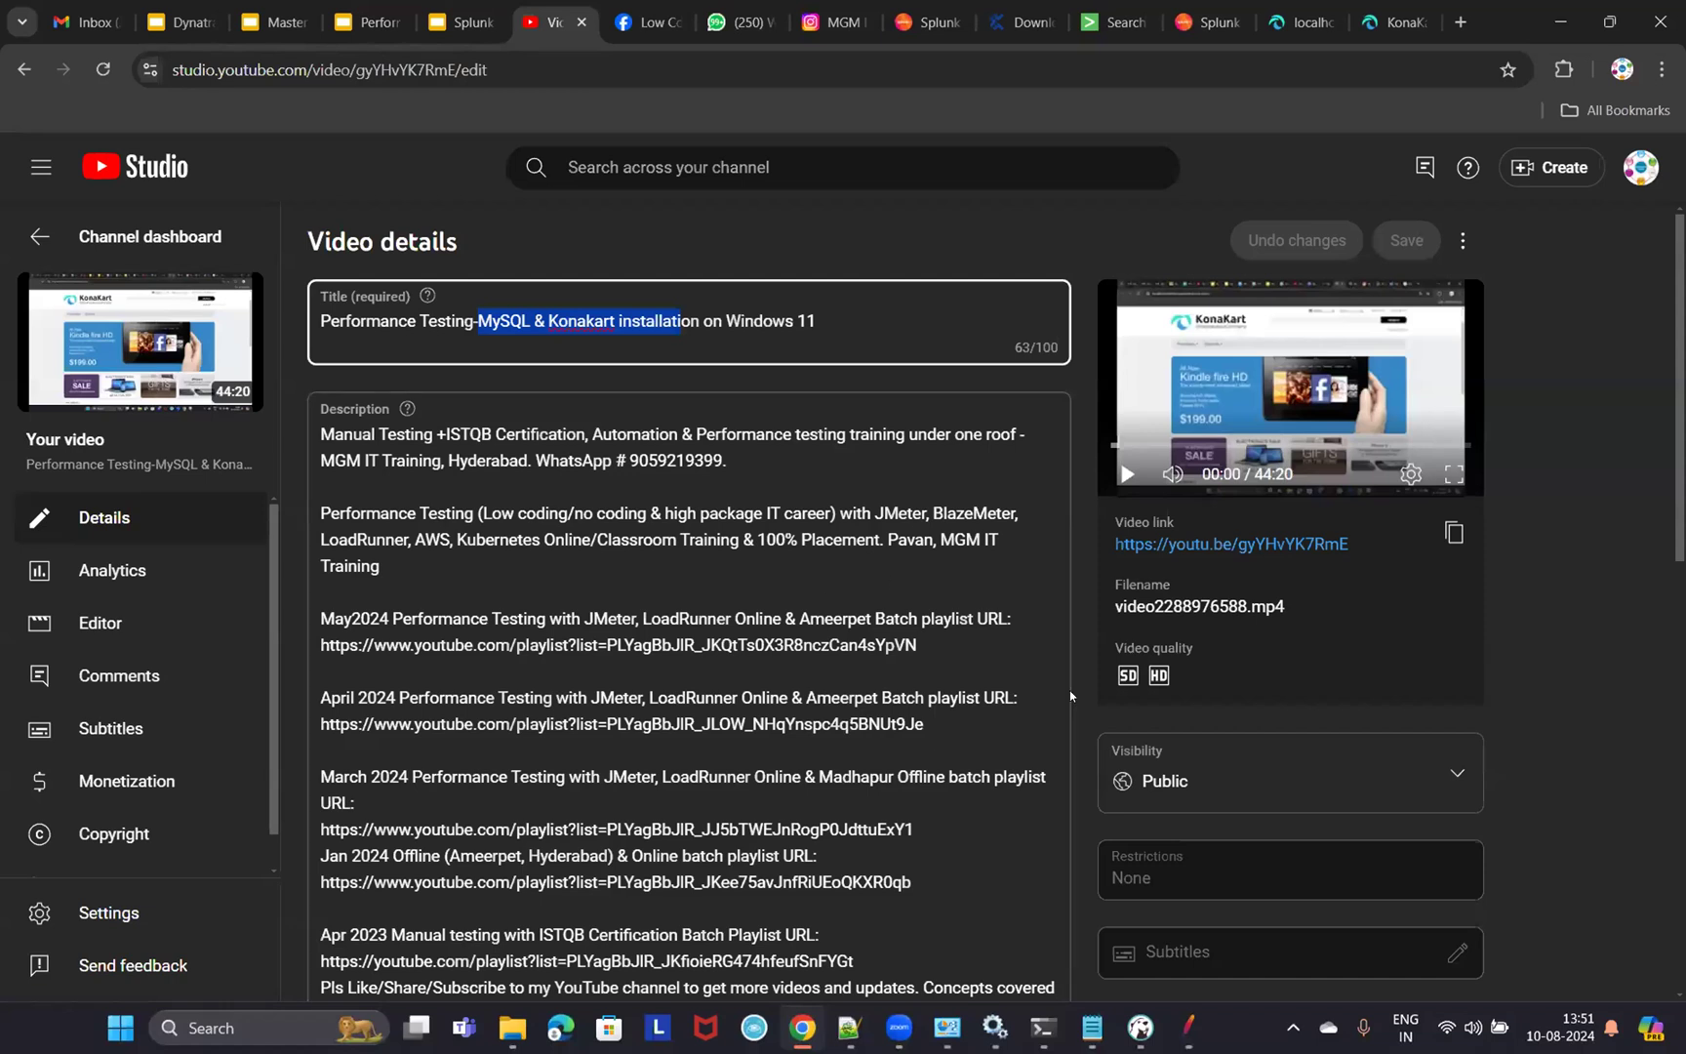
{"action": "left_click", "coordinate": [117, 237]}
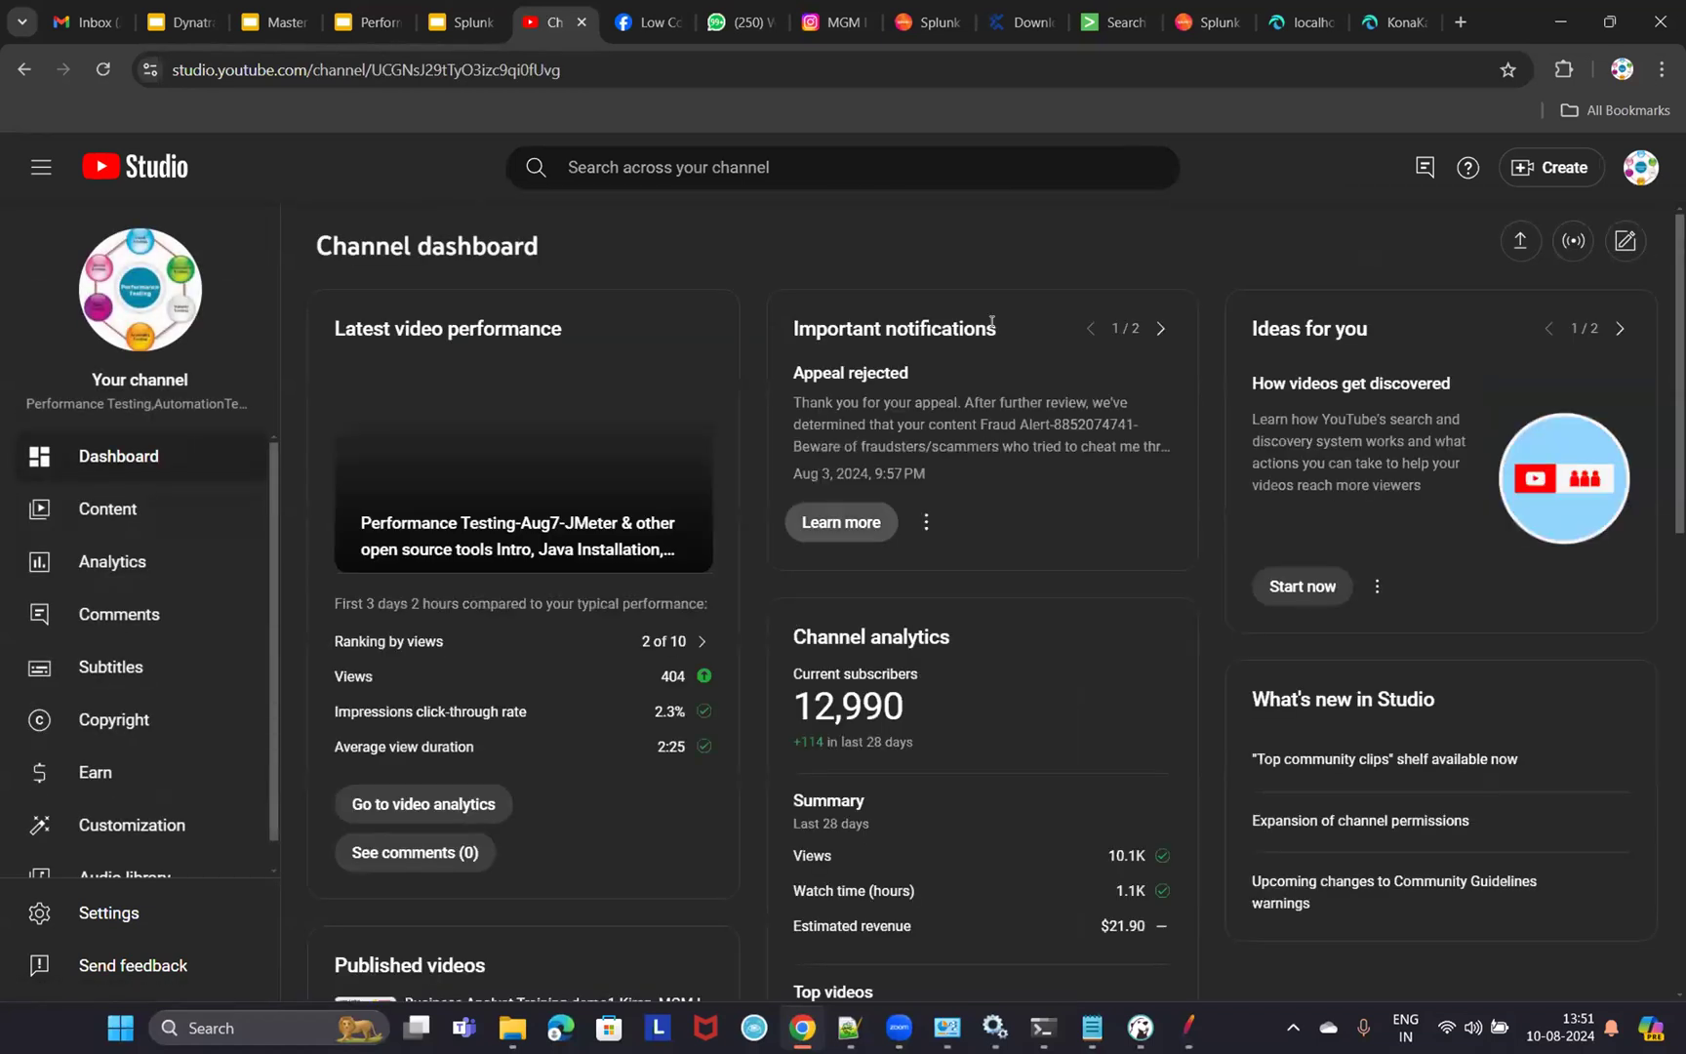
{"action": "left_click", "coordinate": [834, 22]}
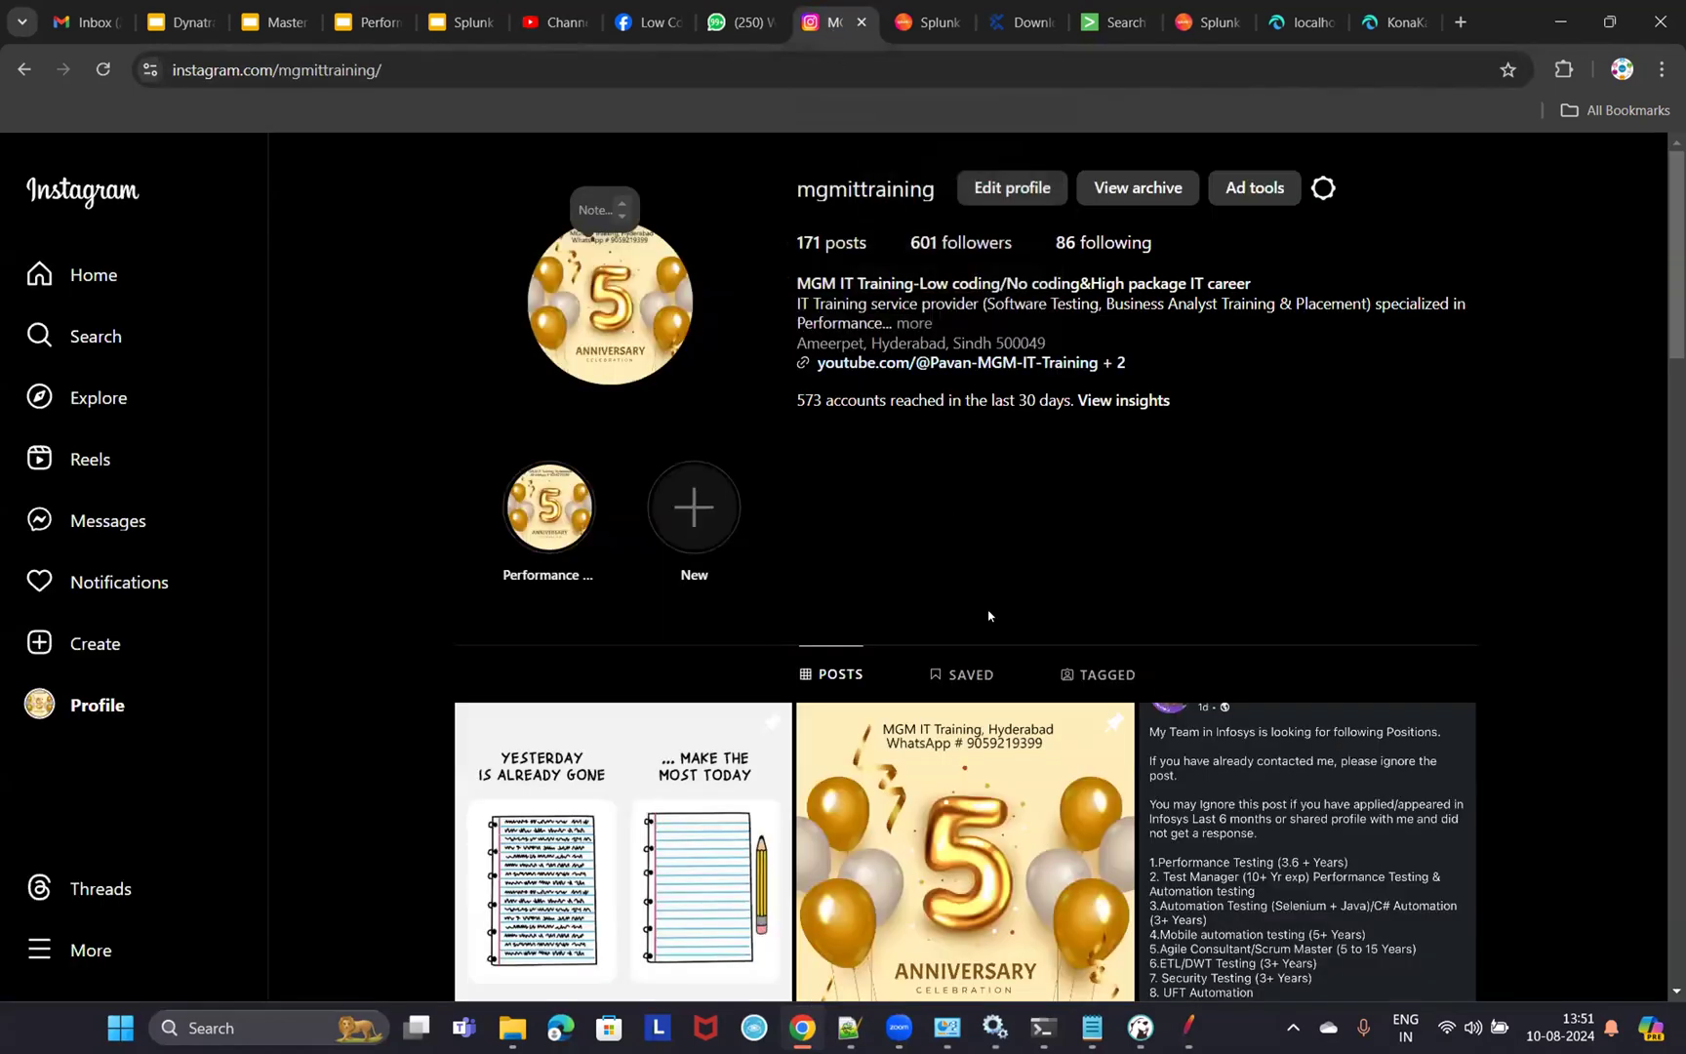
{"action": "left_click", "coordinate": [742, 22]}
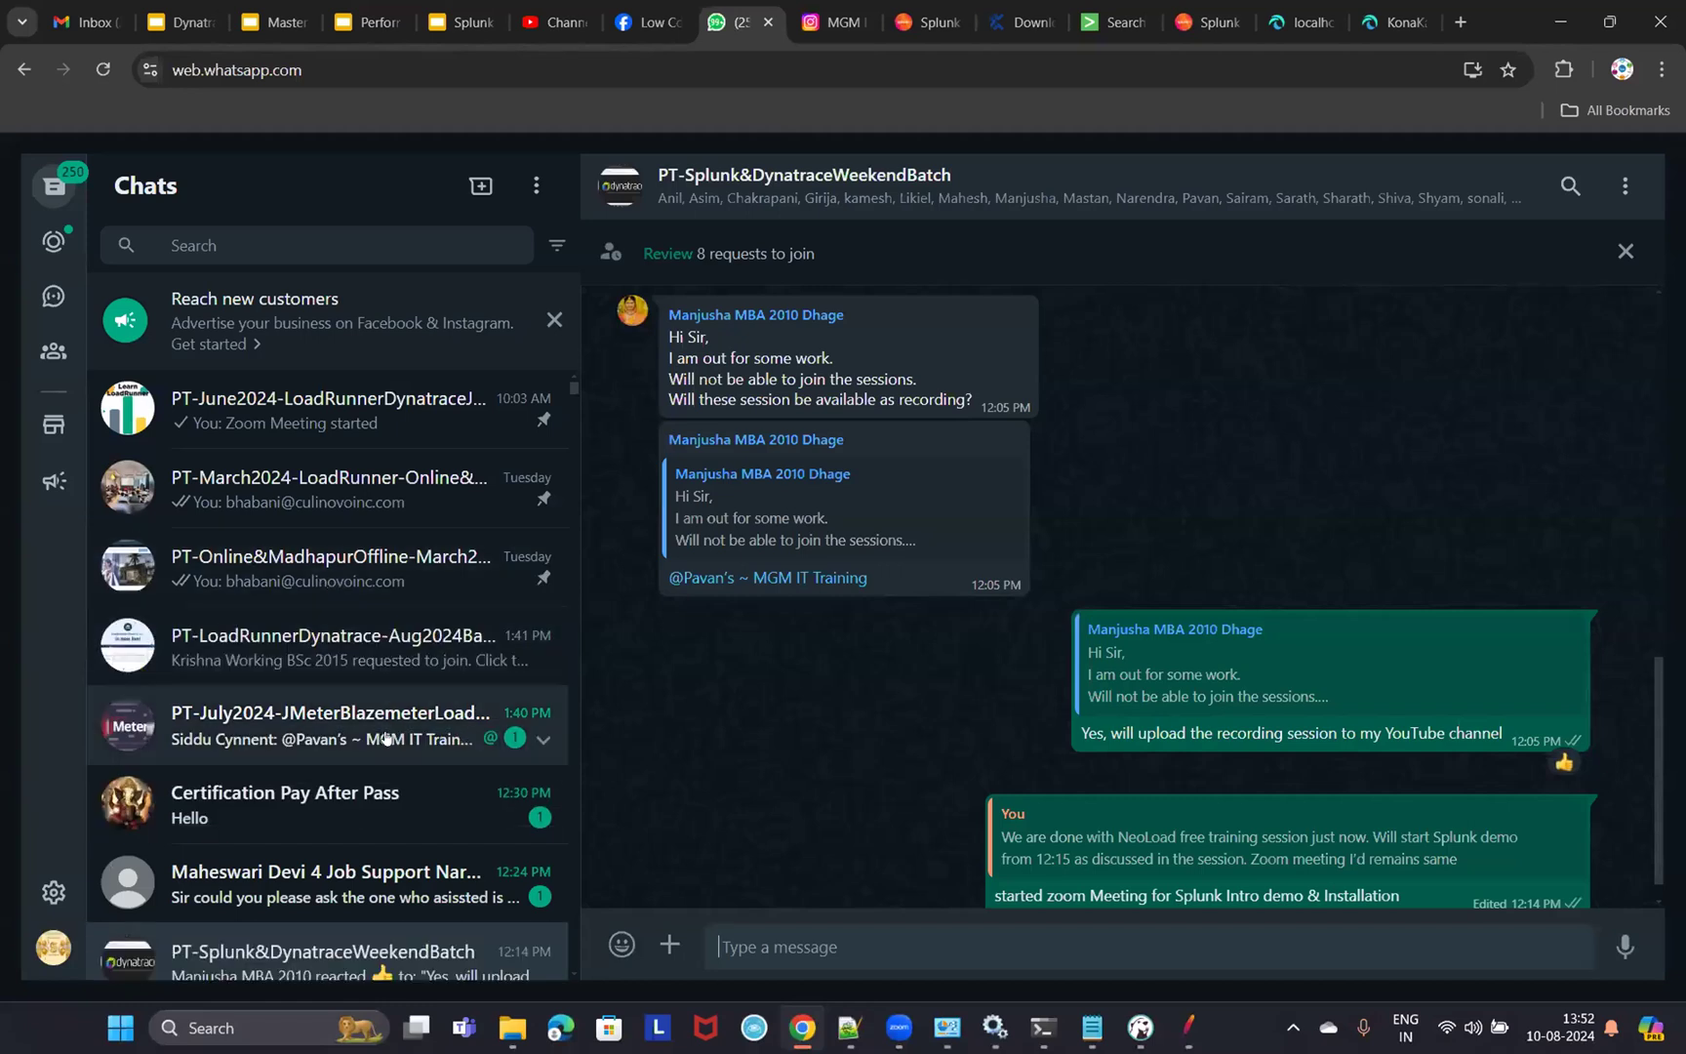
{"action": "left_click", "coordinate": [358, 237]}
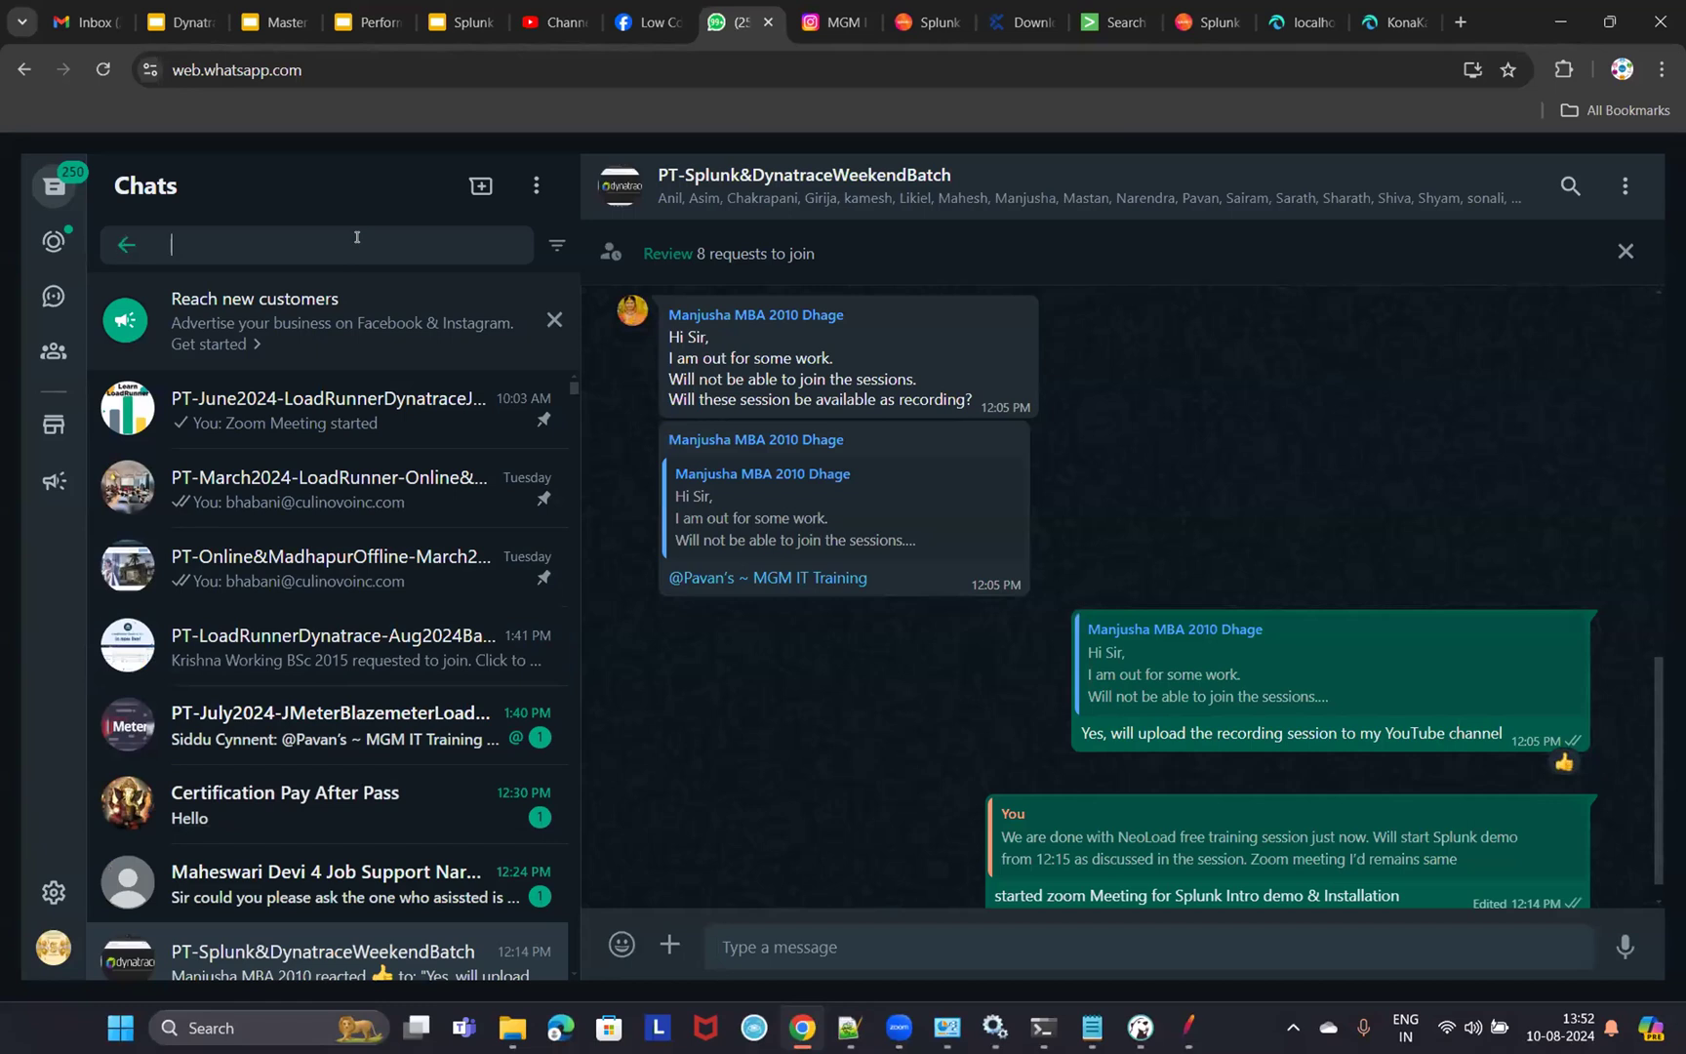
{"action": "scroll", "coordinate": [410, 556], "scroll_direction": "down", "scroll_amount": 2}
{"action": "scroll", "coordinate": [388, 514], "scroll_direction": "down", "scroll_amount": 5}
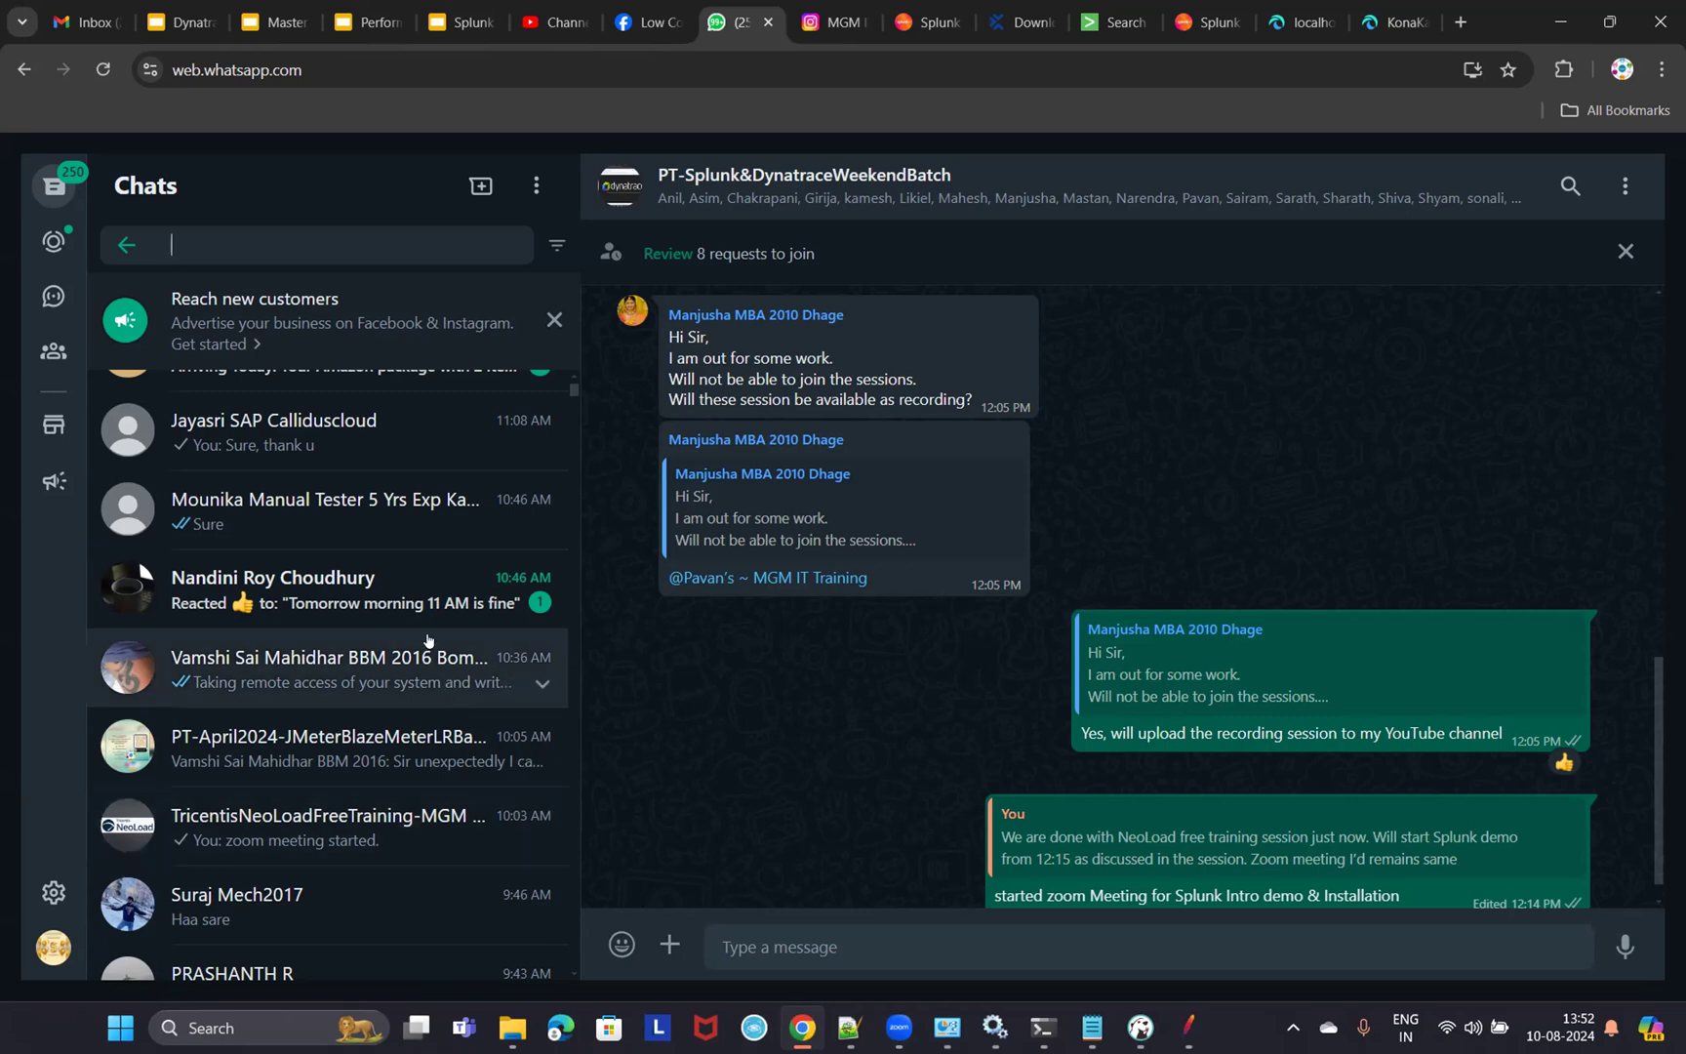
{"action": "scroll", "coordinate": [426, 639], "scroll_direction": "down", "scroll_amount": 3}
{"action": "scroll", "coordinate": [384, 785], "scroll_direction": "down", "scroll_amount": 3}
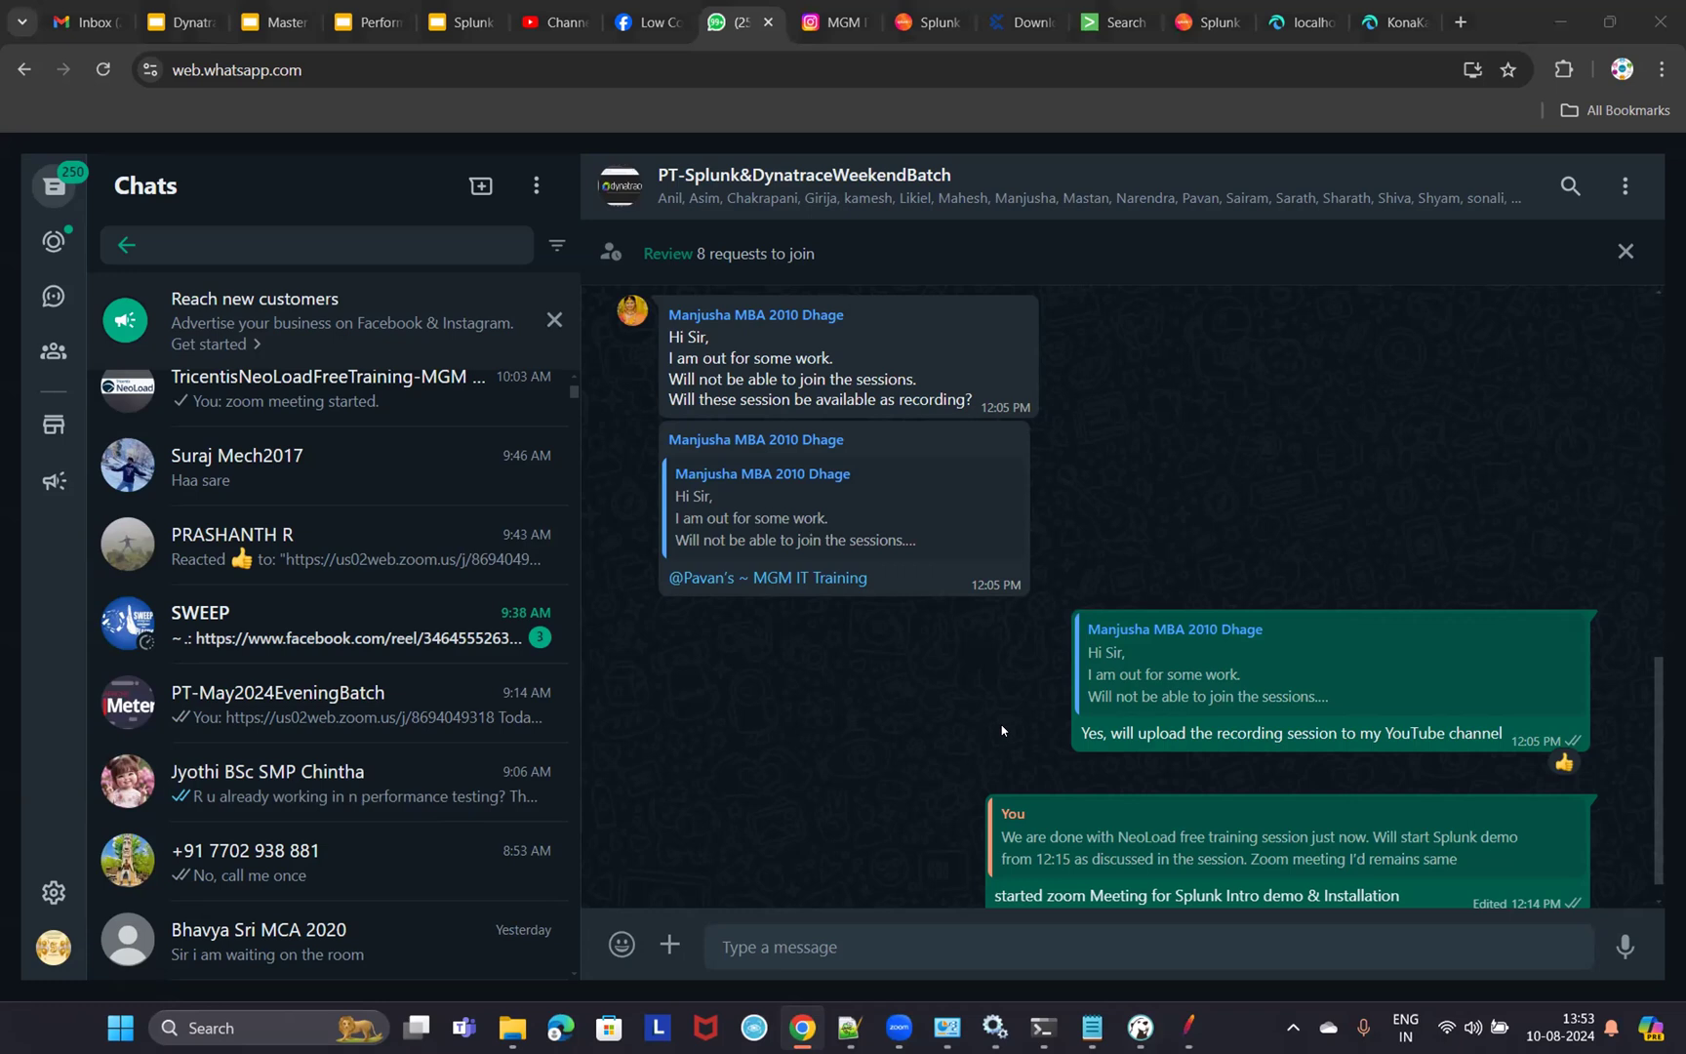
- View and close the Infosys job-openings post on the training company's Instagram profile
{"action": "left_click", "coordinate": [832, 21]}
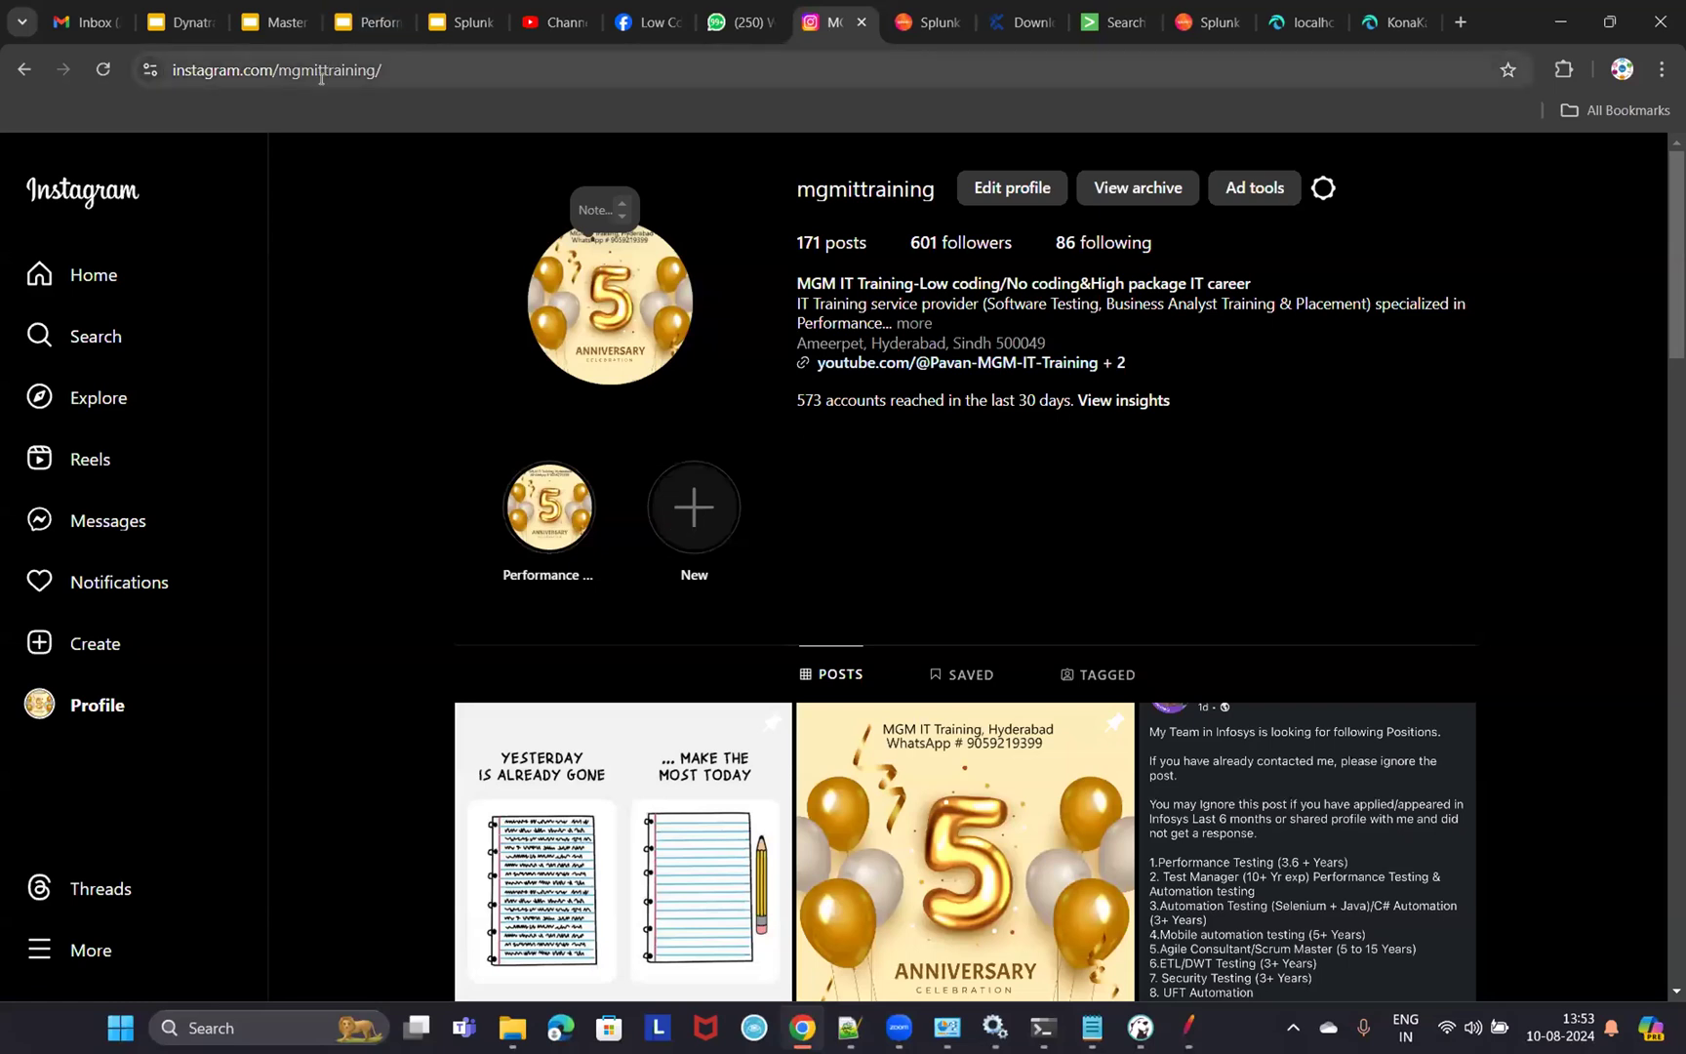
{"action": "left_click_drag", "start_coordinate": [279, 66], "coordinate": [387, 179]}
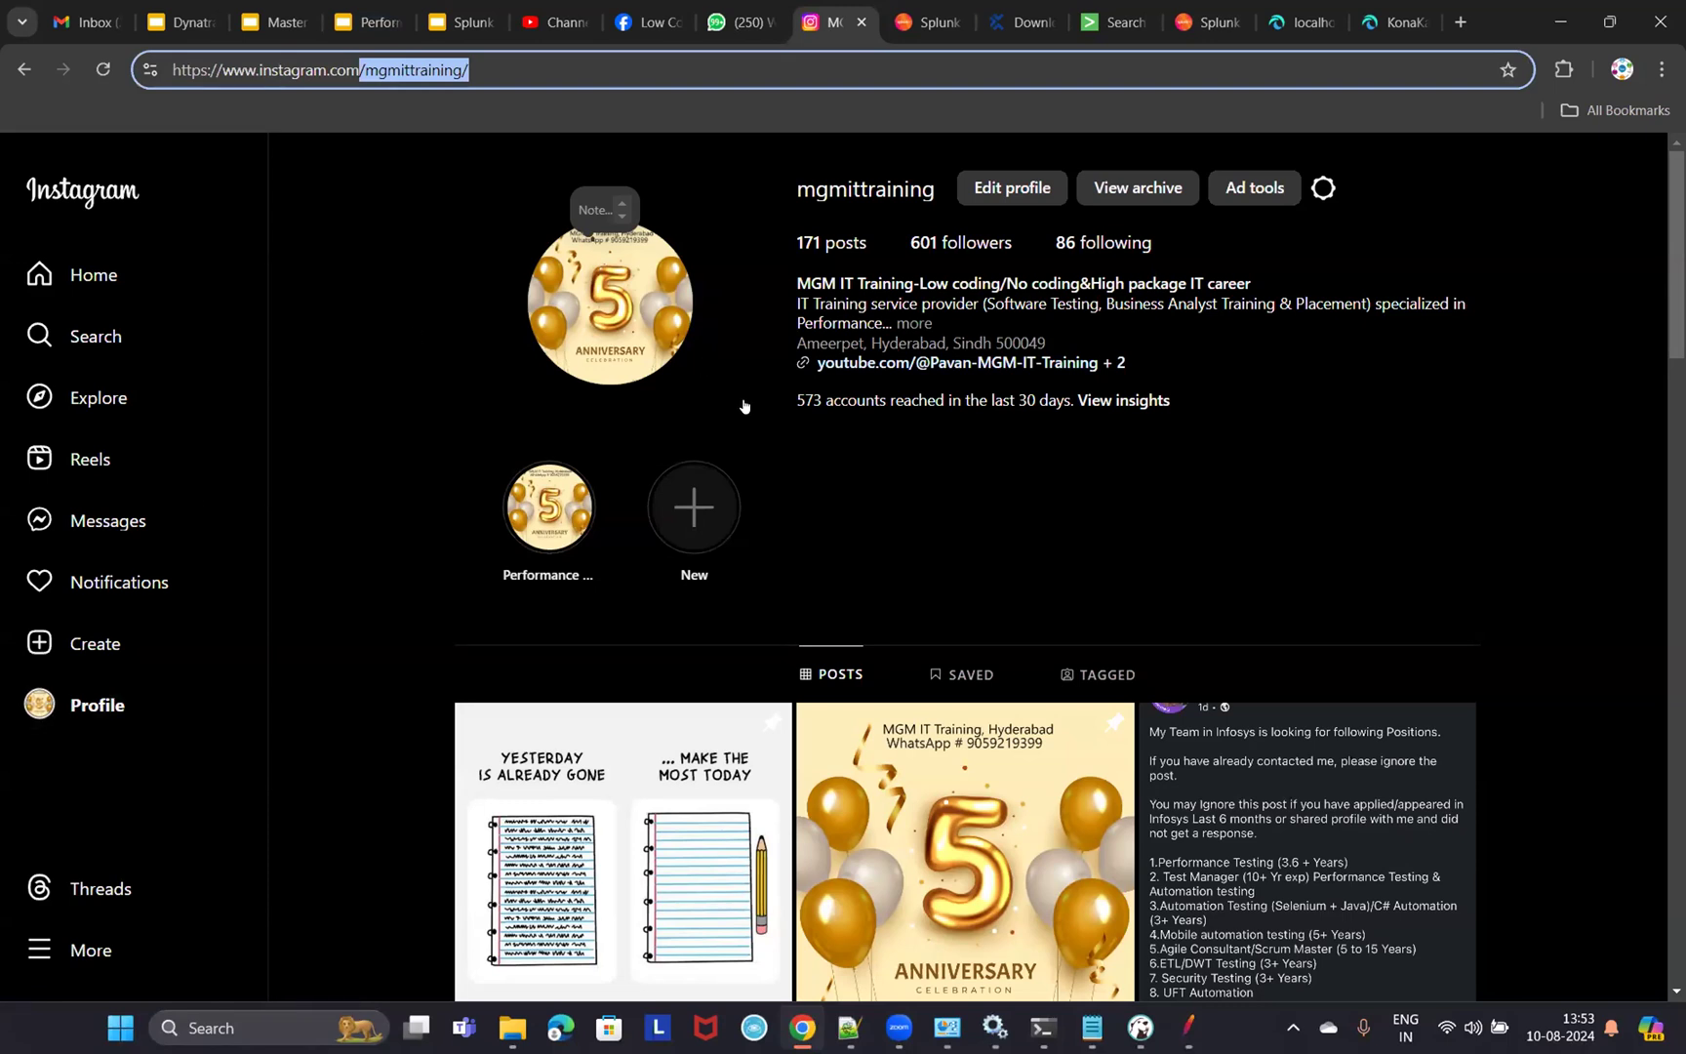
{"action": "scroll", "coordinate": [1339, 572], "scroll_direction": "down", "scroll_amount": 2}
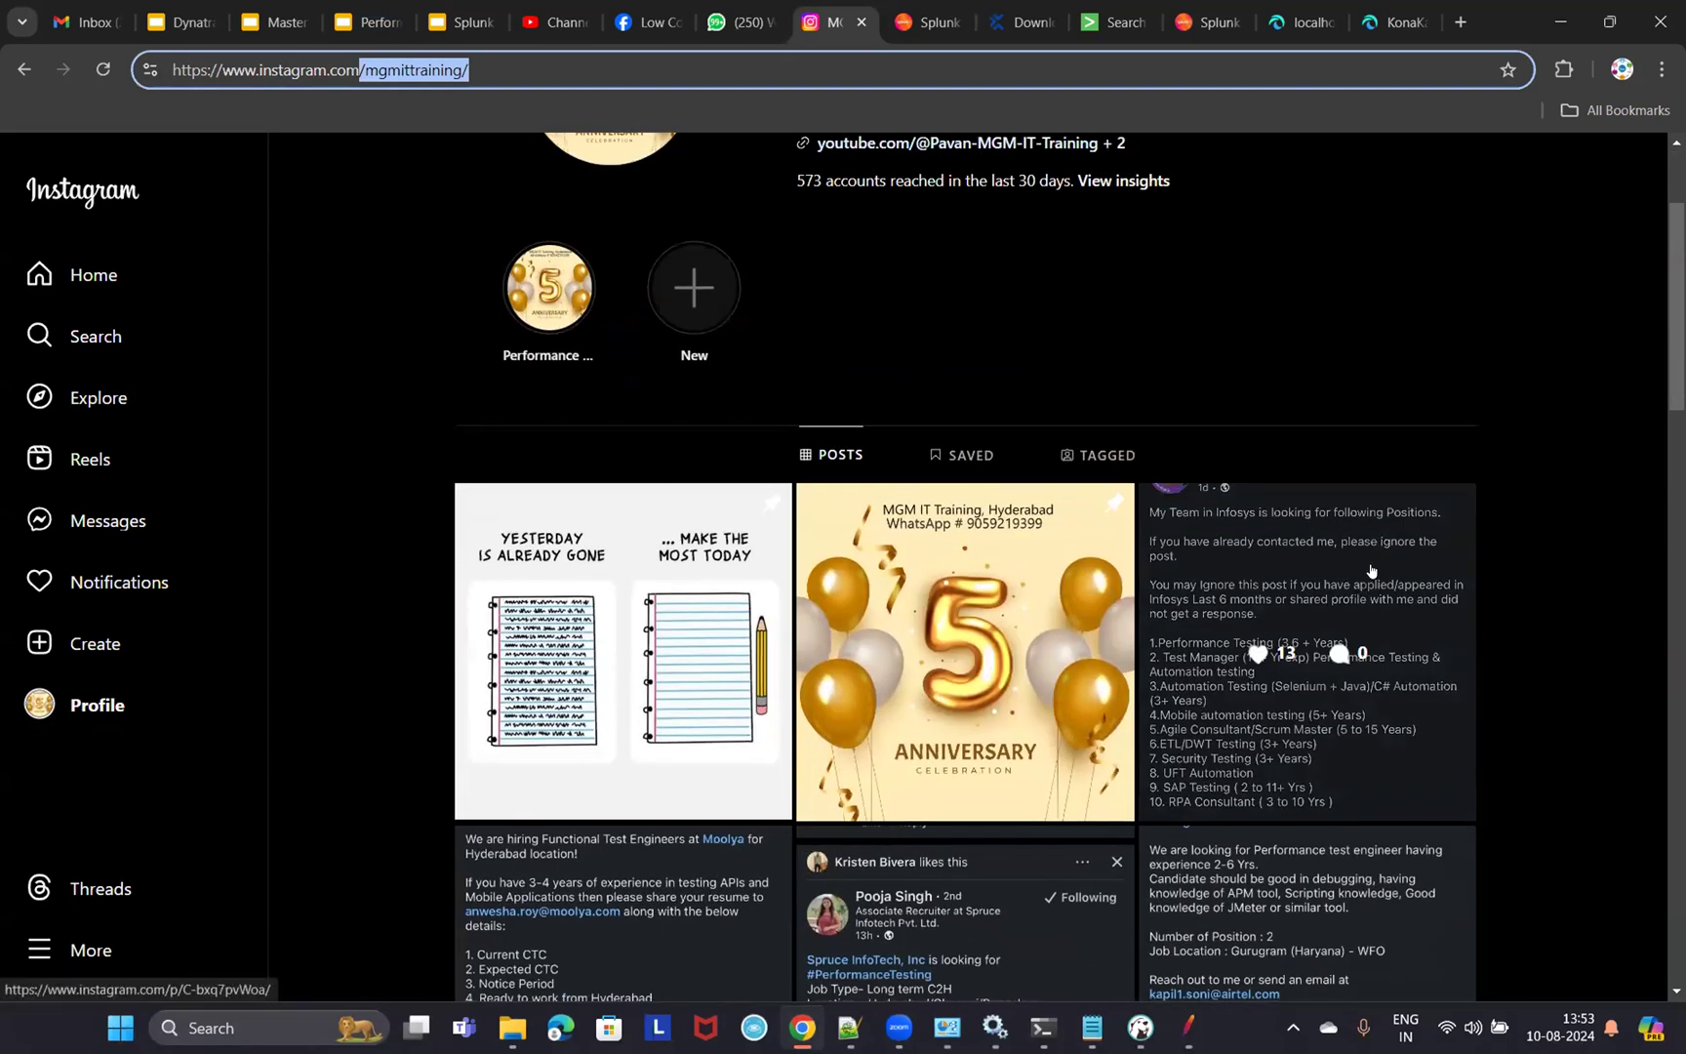
{"action": "left_click", "coordinate": [1370, 571]}
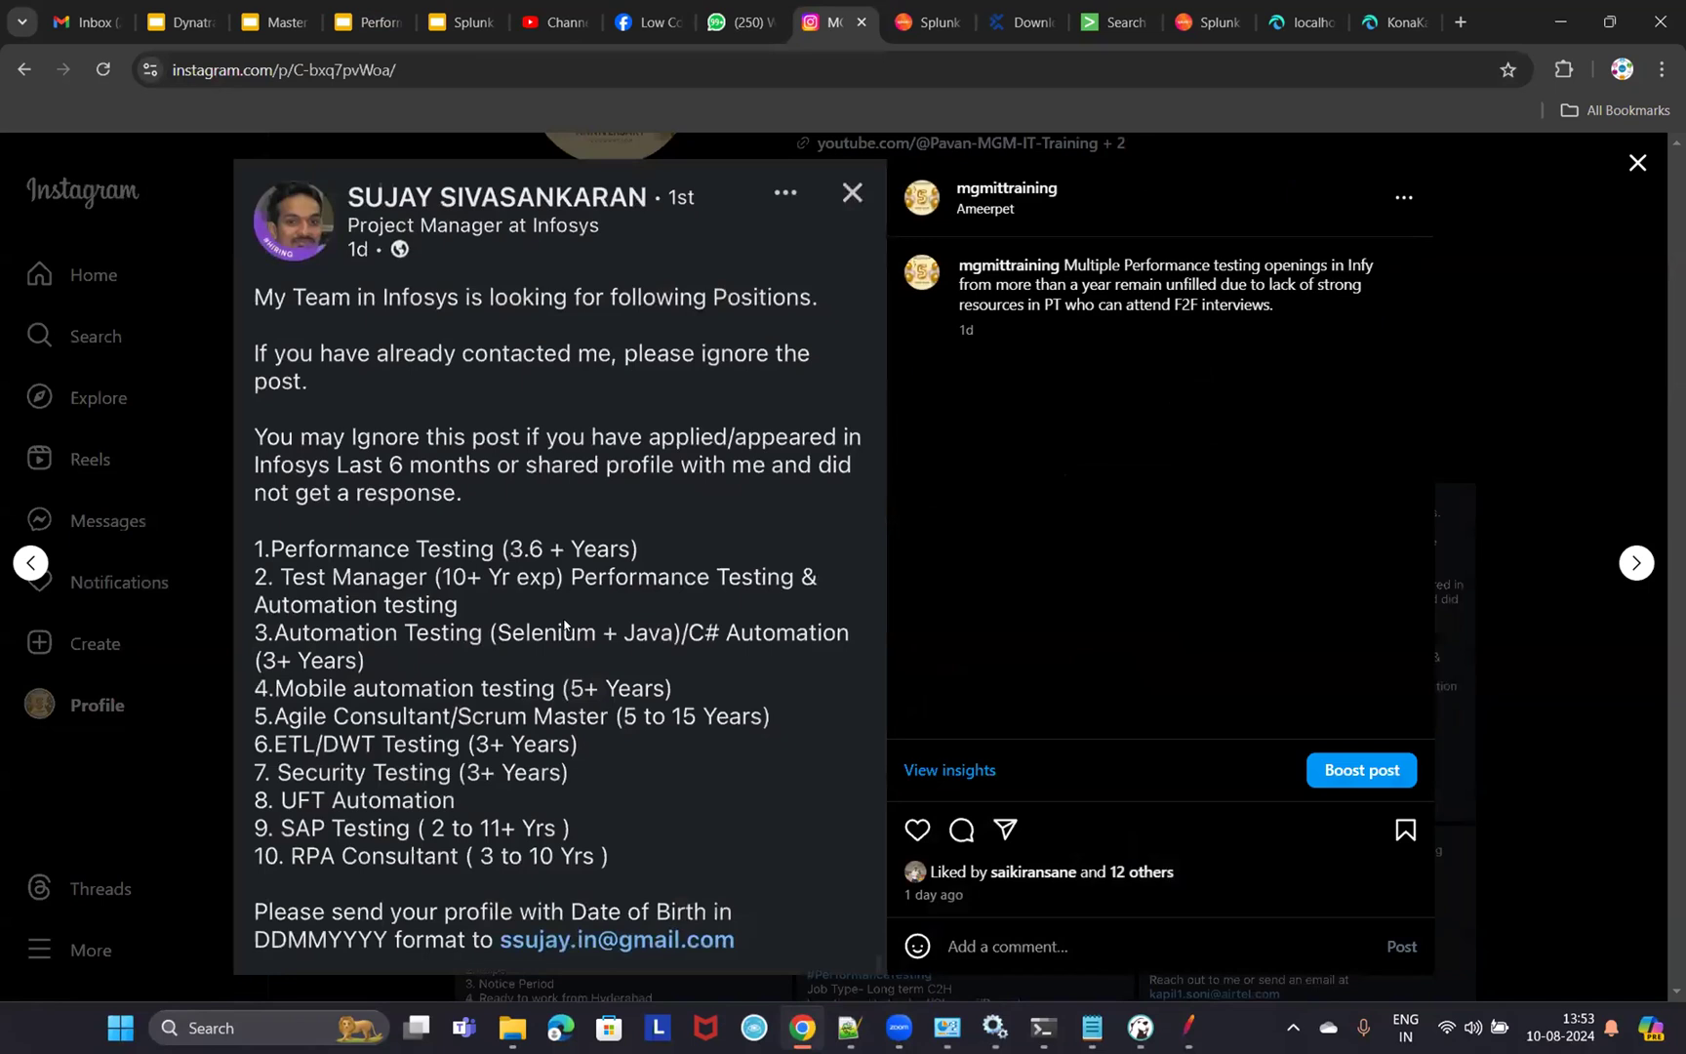
{"action": "left_click", "coordinate": [1637, 163]}
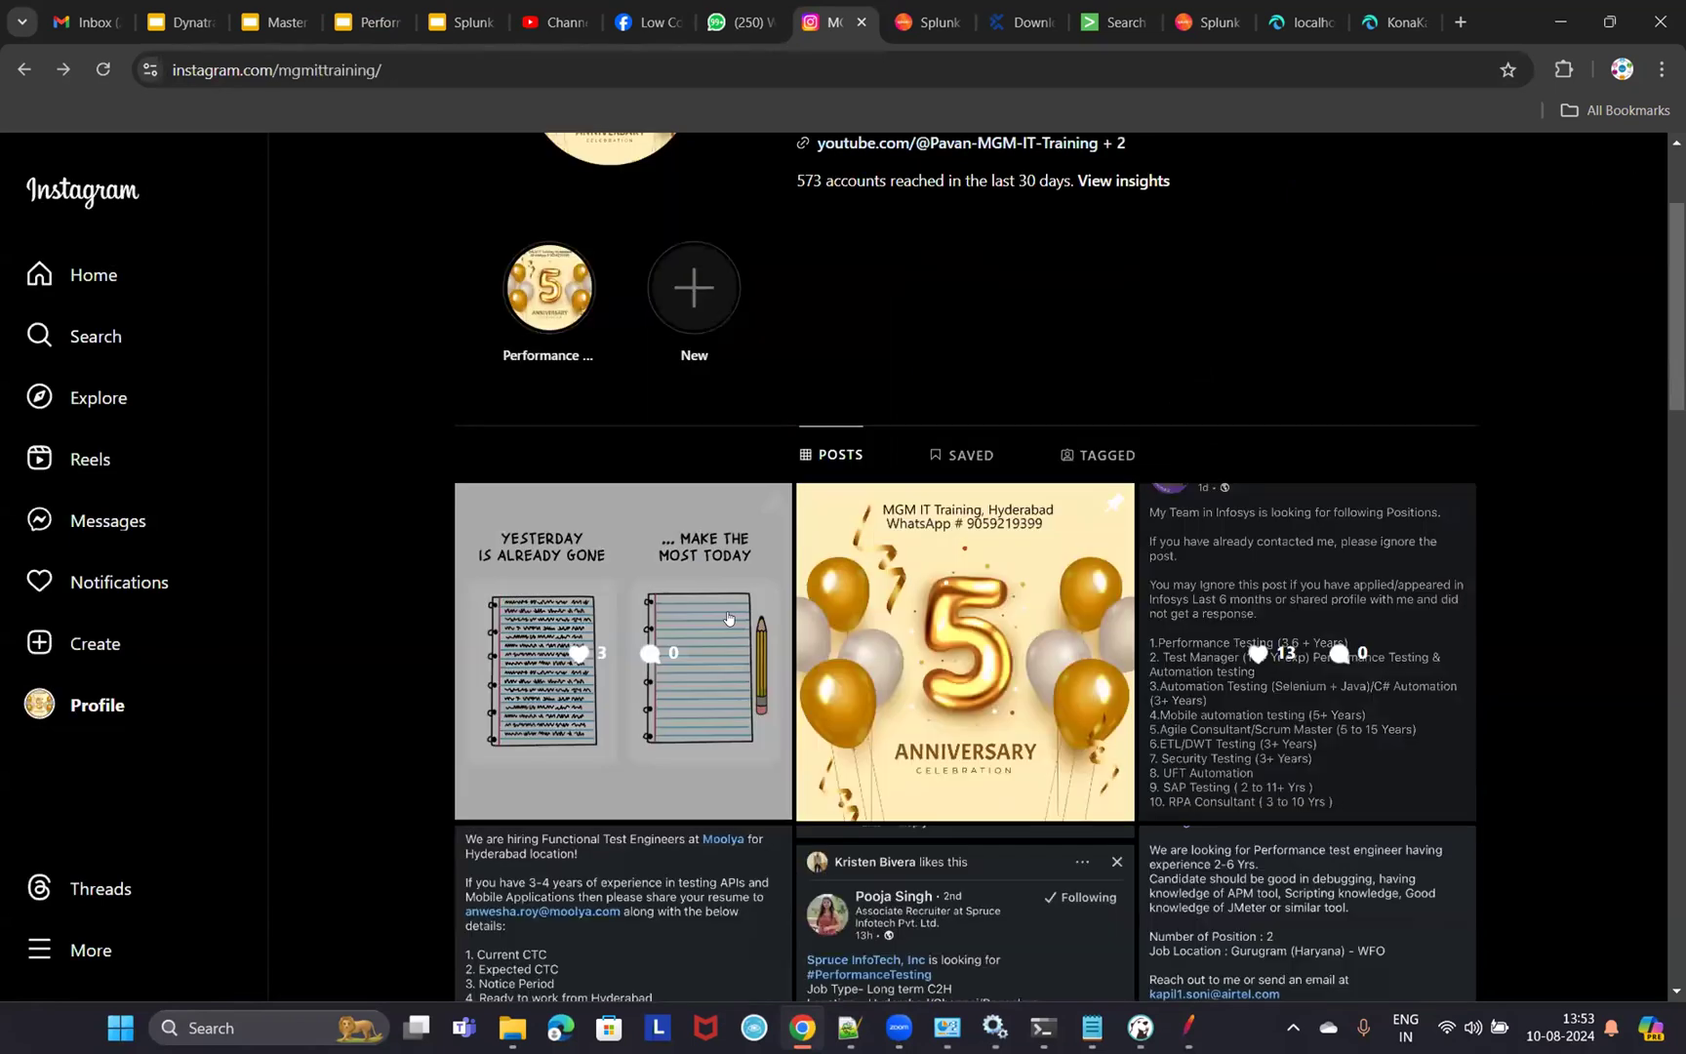
{"action": "left_click", "coordinate": [1394, 627]}
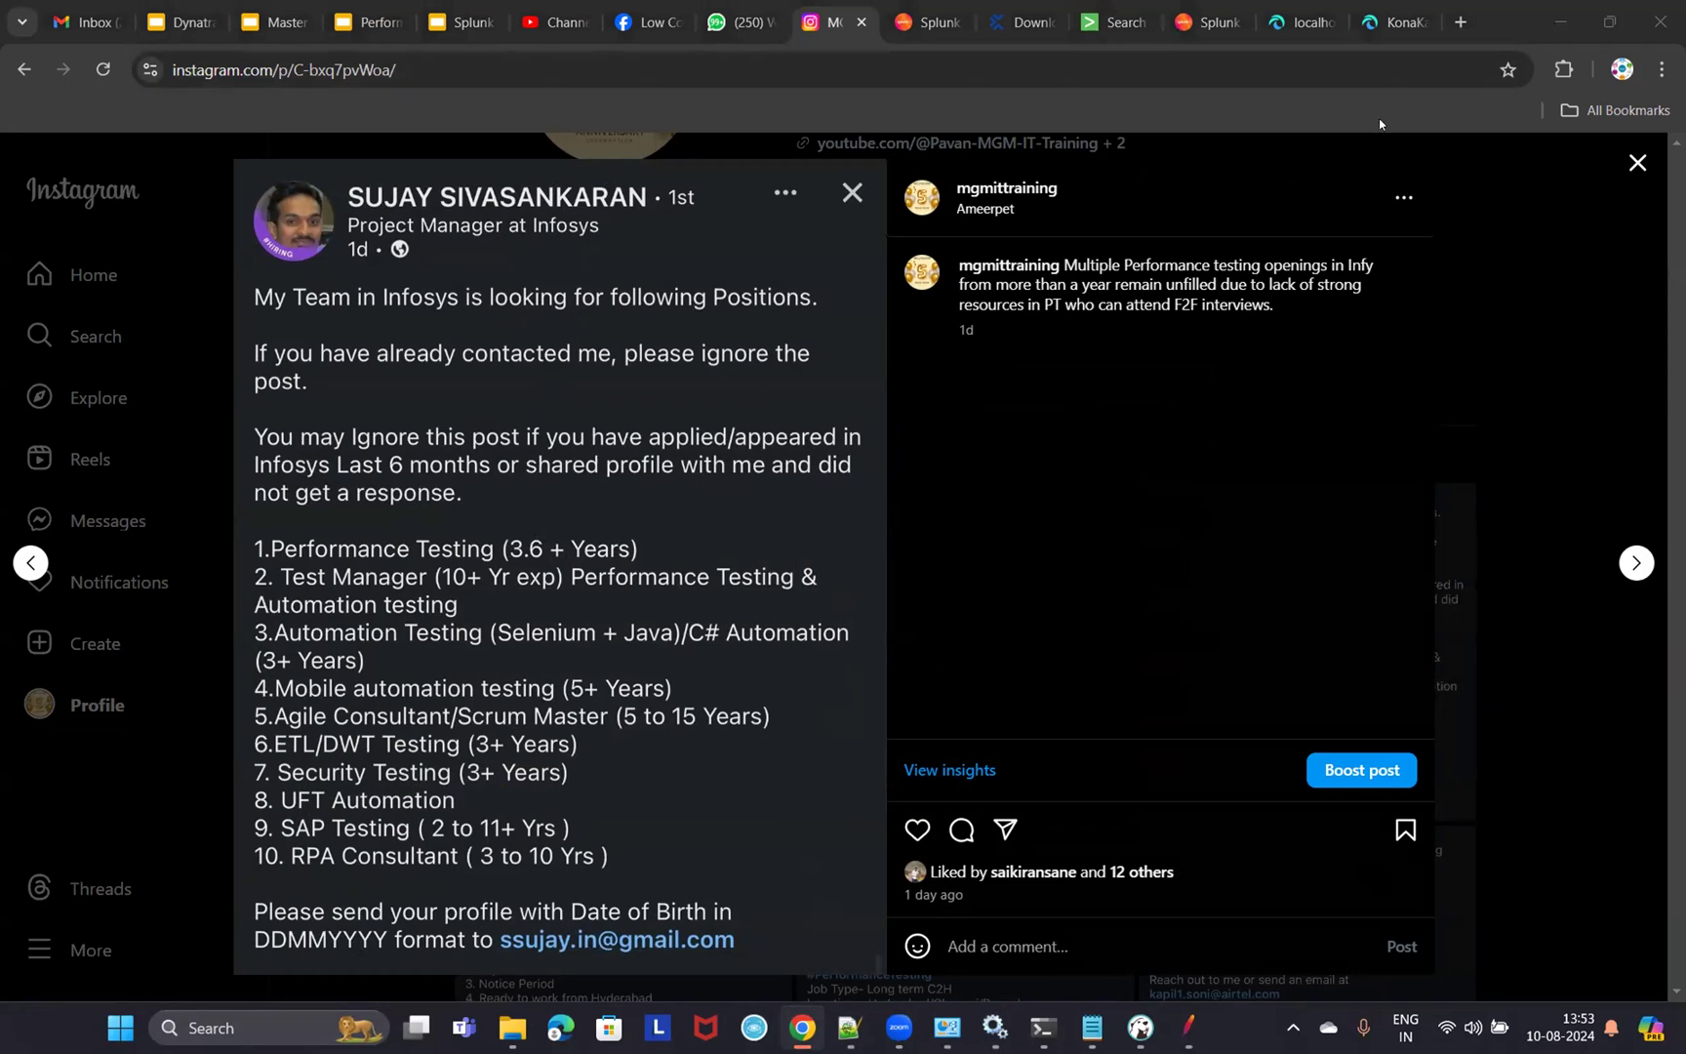
{"action": "left_click", "coordinate": [1639, 163]}
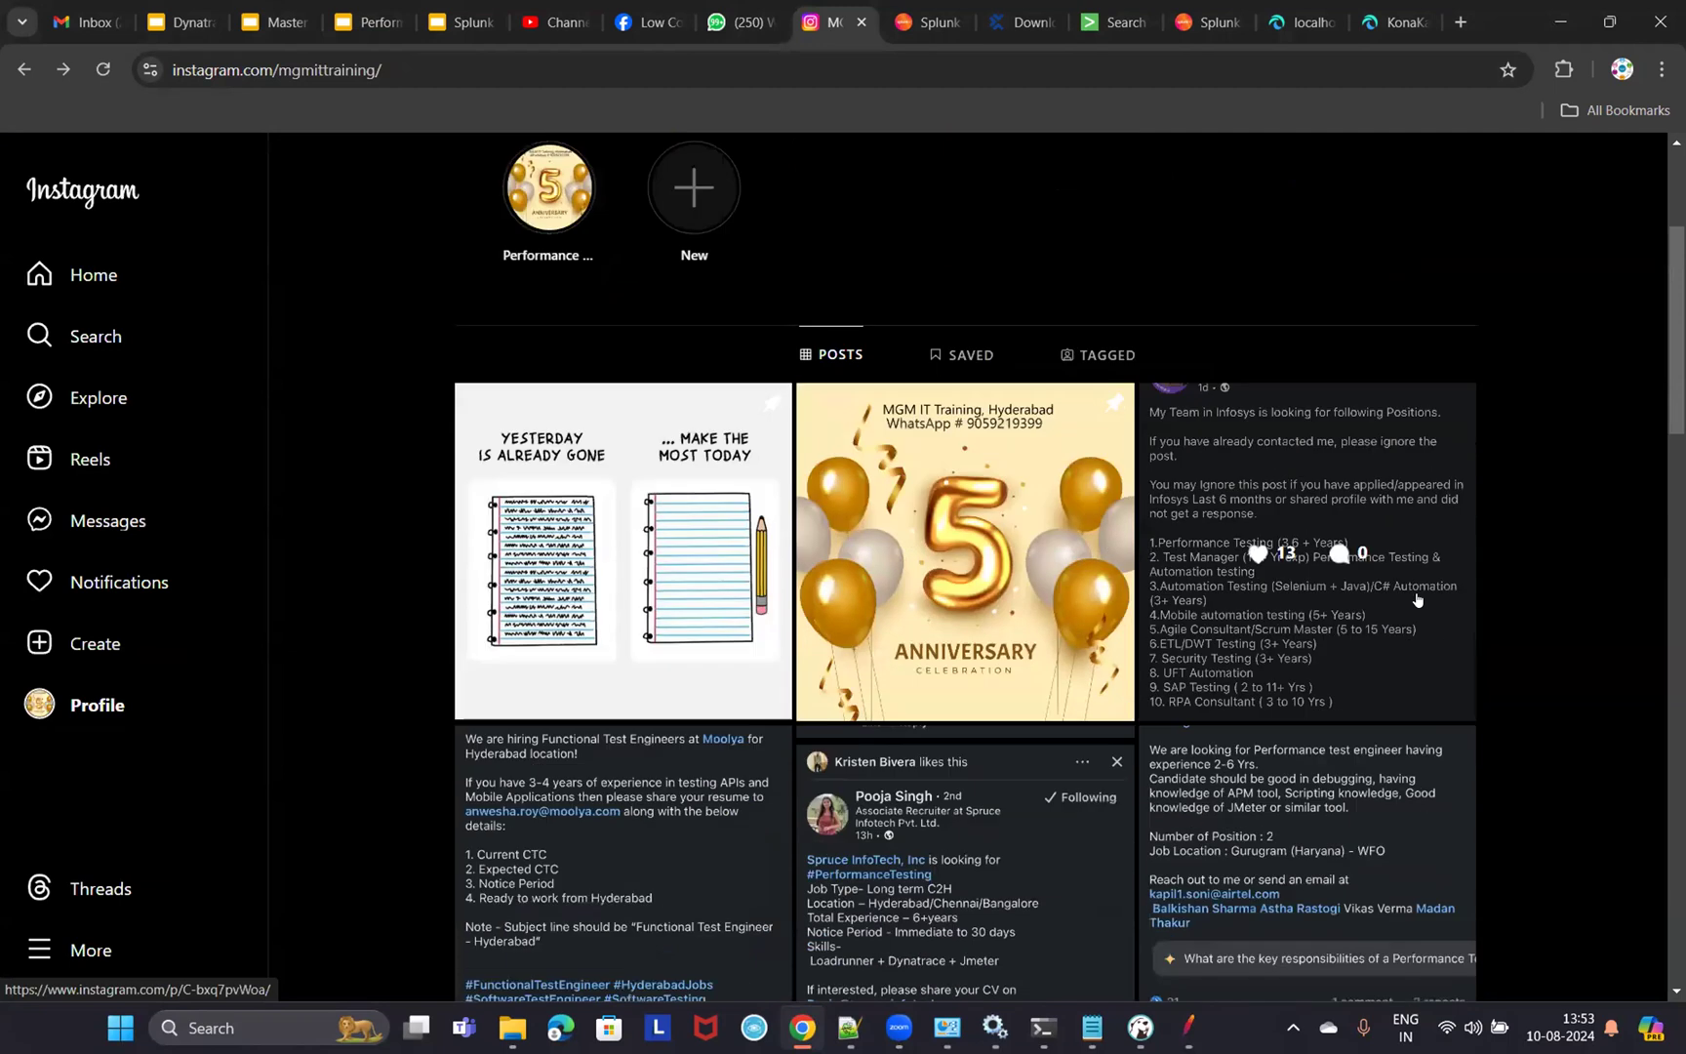
{"action": "scroll", "coordinate": [1417, 599], "scroll_direction": "down", "scroll_amount": 1}
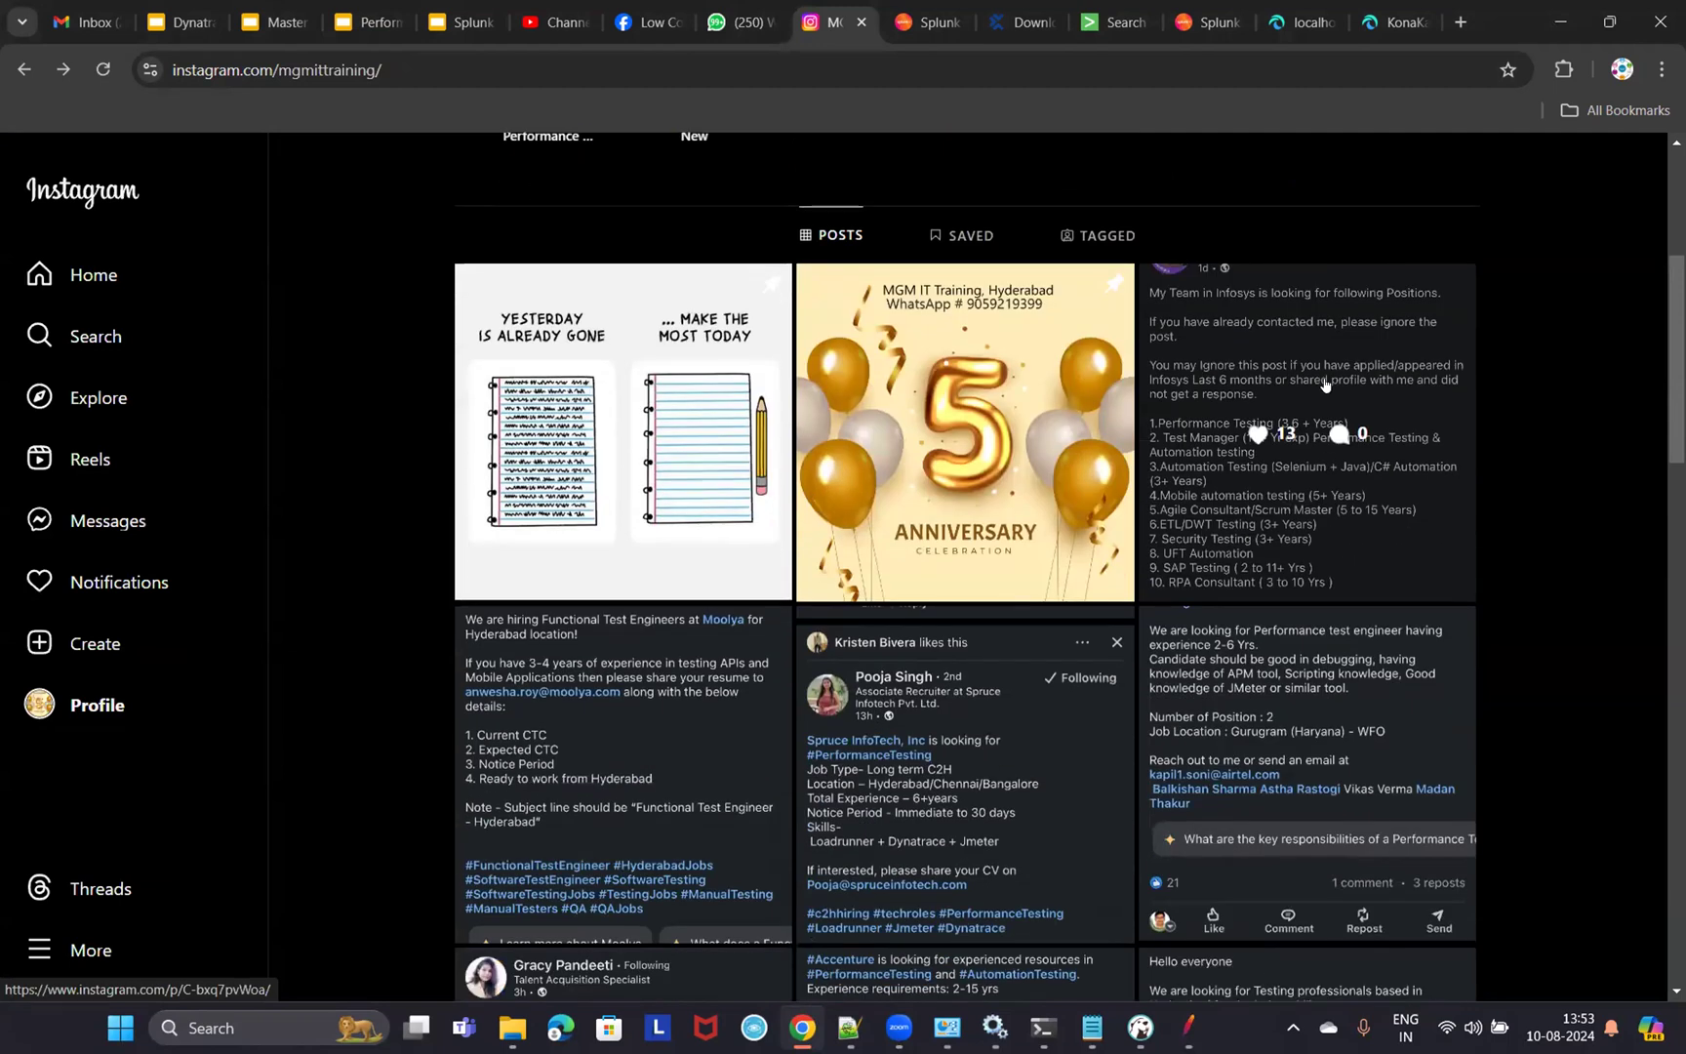